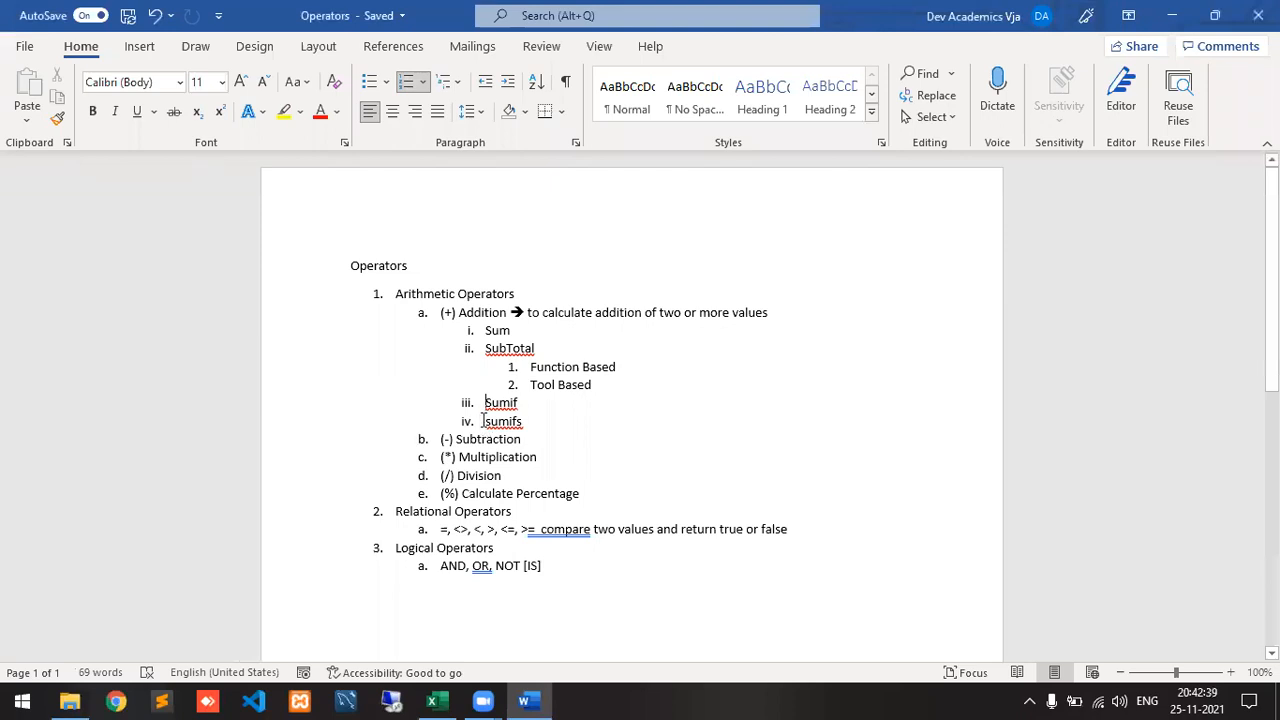
- Examine the Sumif and sumifs entries listed under Addition in the operators outline
key(shift+Right)
key(shift+Right)
key(shift+Right)
key(shift+Right)
key(shift+Right)
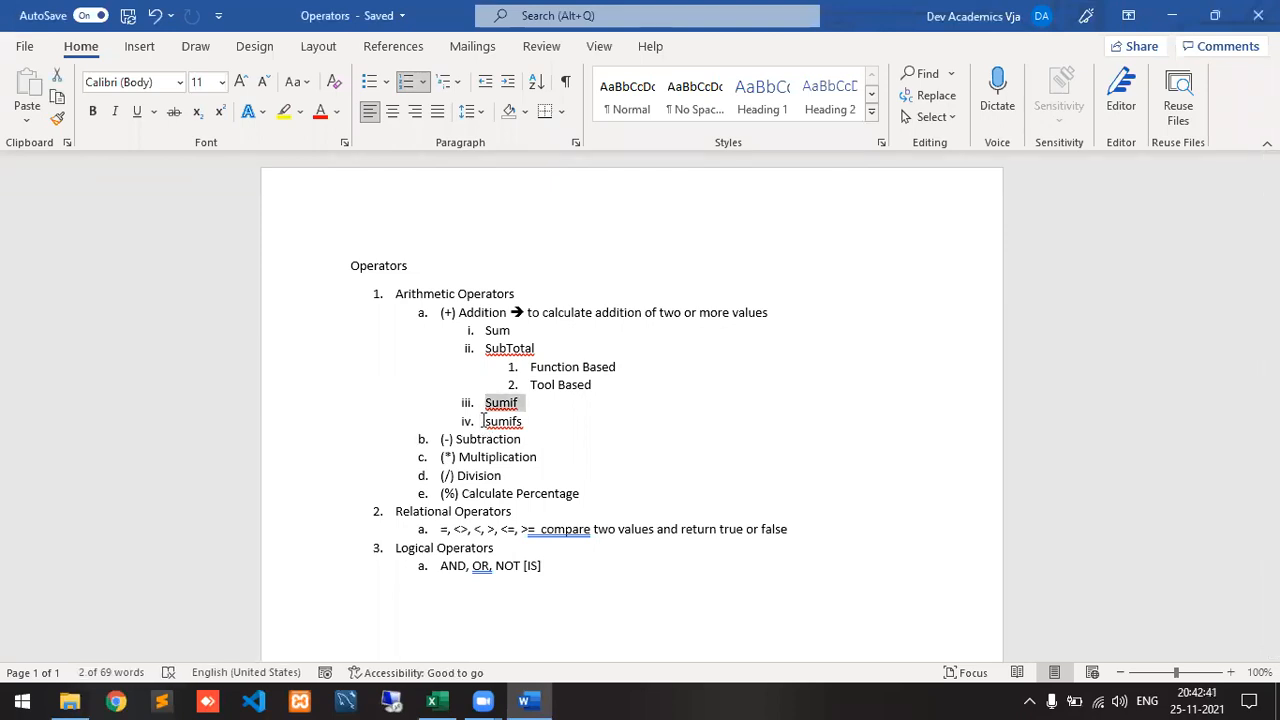
click(483, 421)
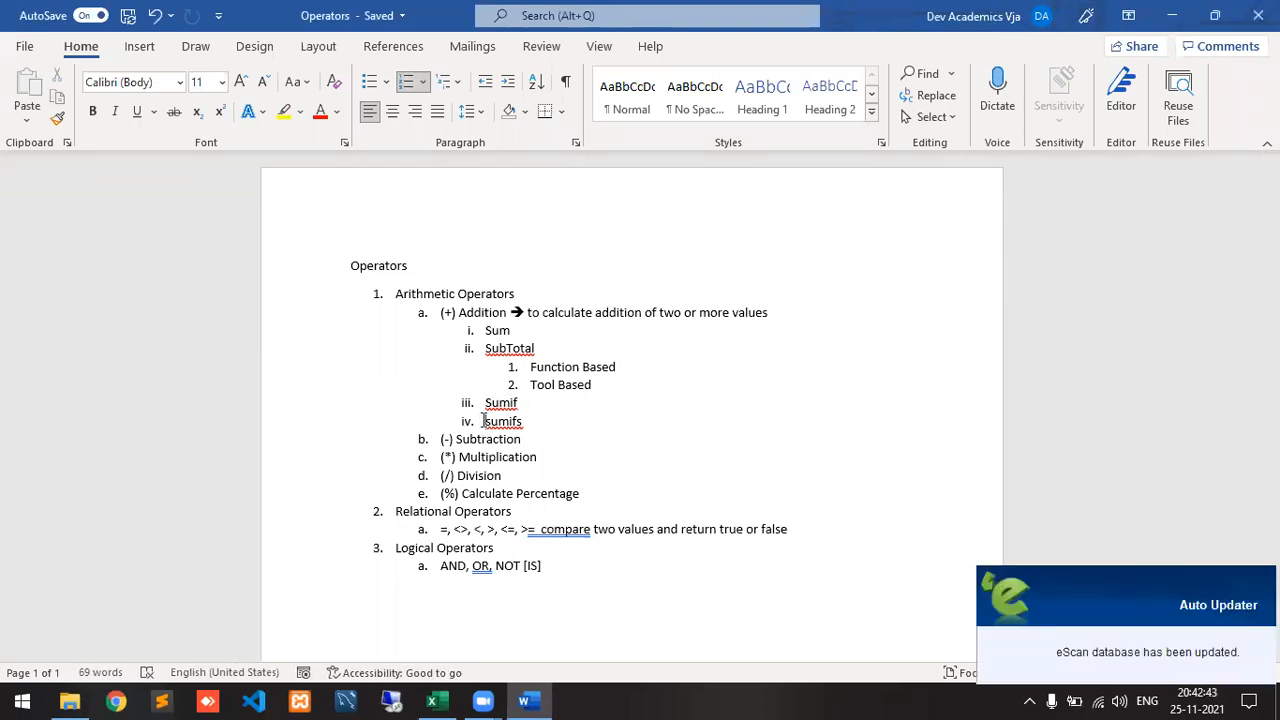
key(Right)
key(Right)
key(Right)
key(Right)
key(Right)
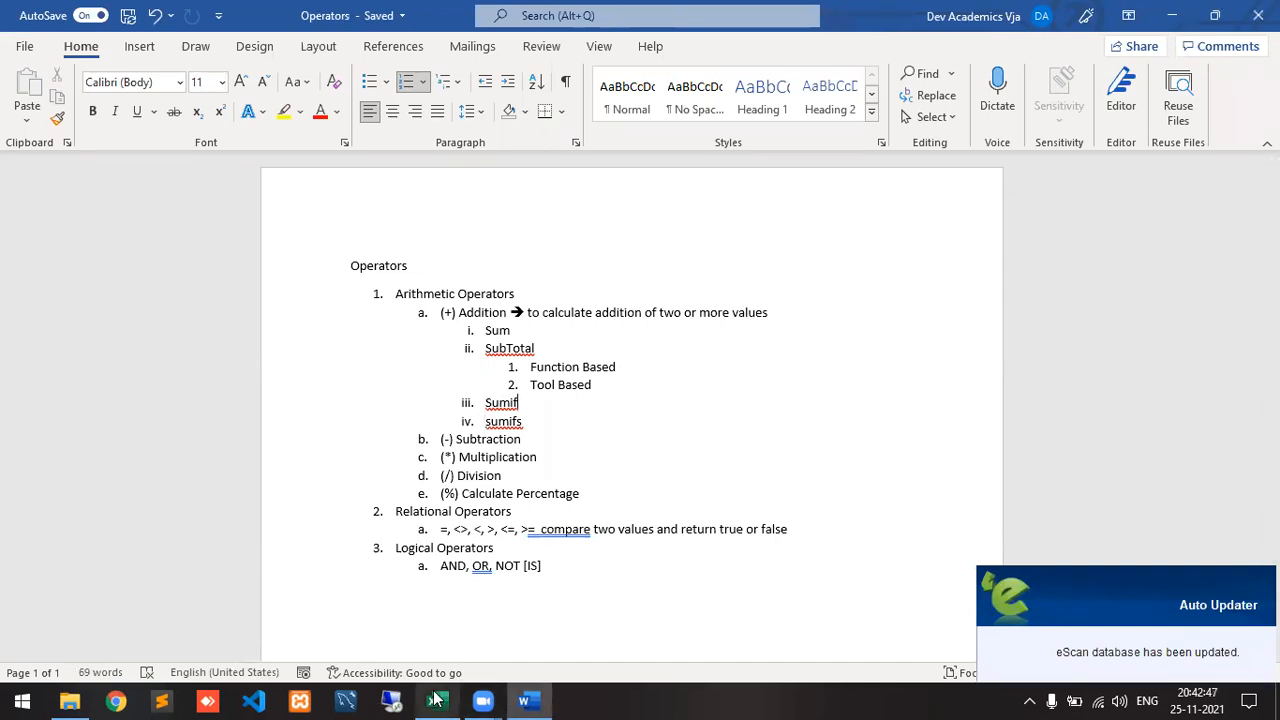
- Switch to the blank Excel workbook and enter the heading "Ex -1 Same Crit Range and Sum Range" in cell A1
mouse_move(435, 700)
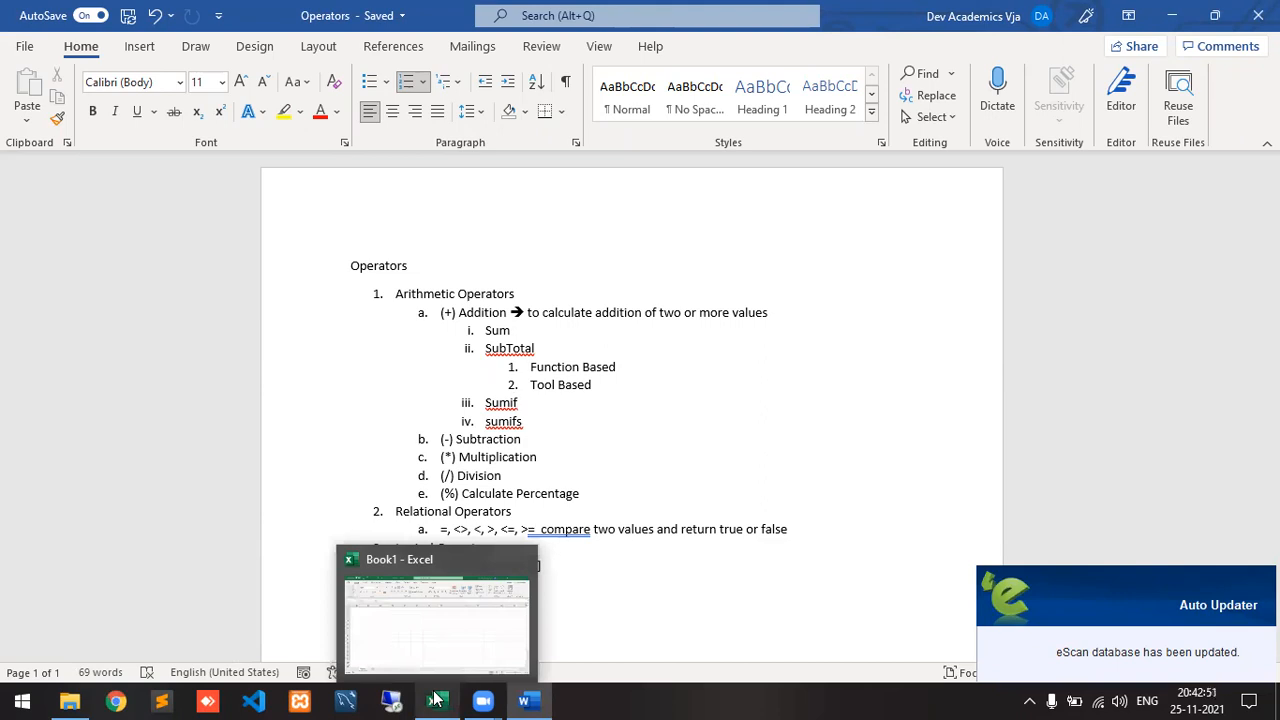
click(435, 700)
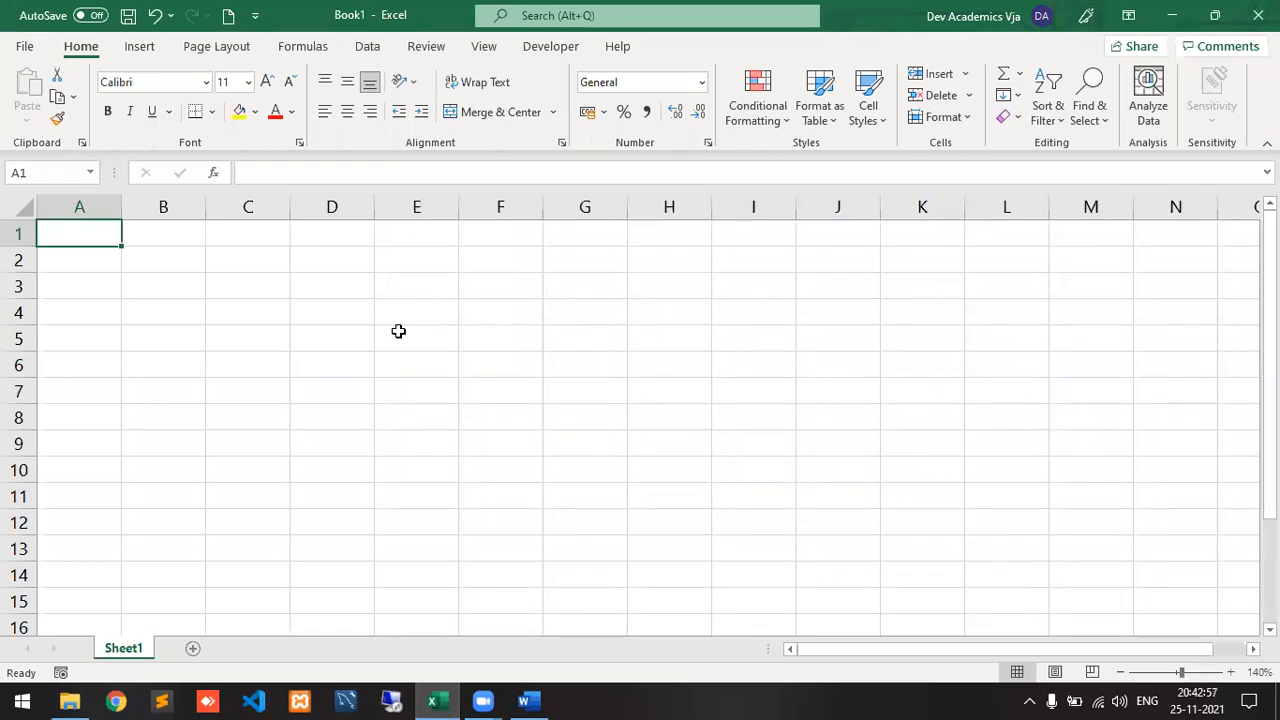
text(1.)
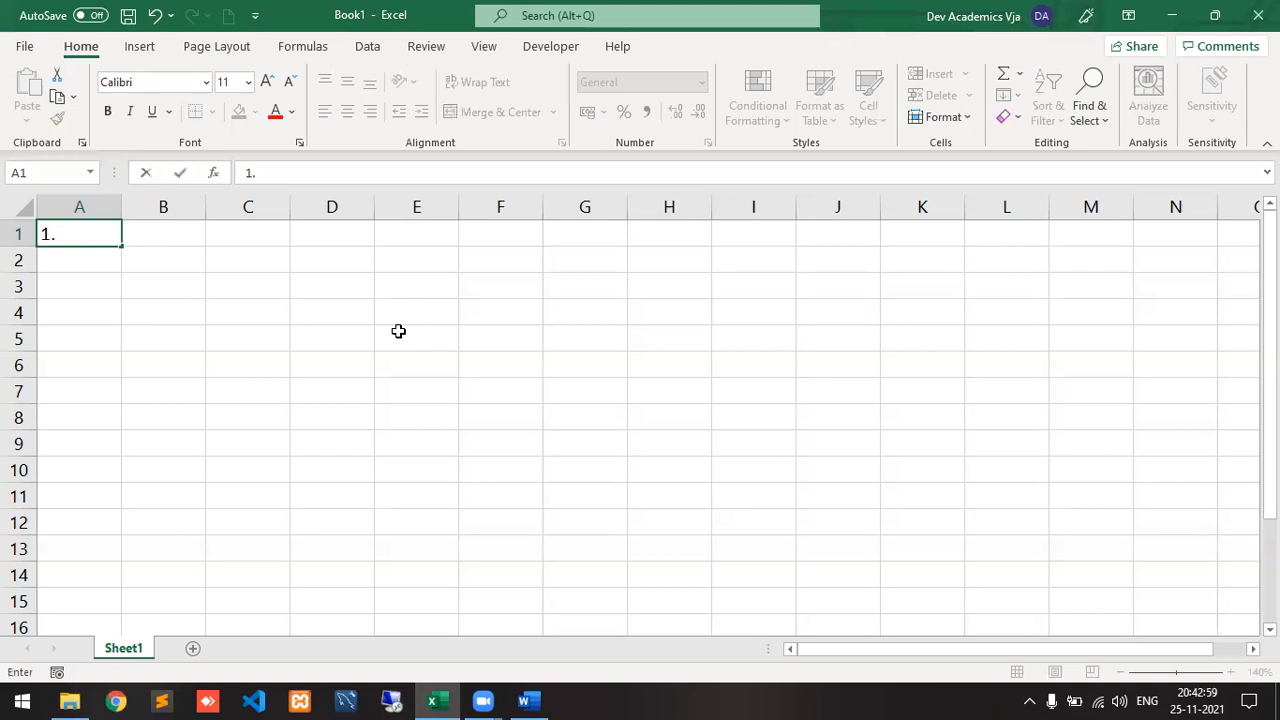
key(BackSpace)
key(BackSpace)
text(Ex -)
key(BackSpace)
text(1 Sa)
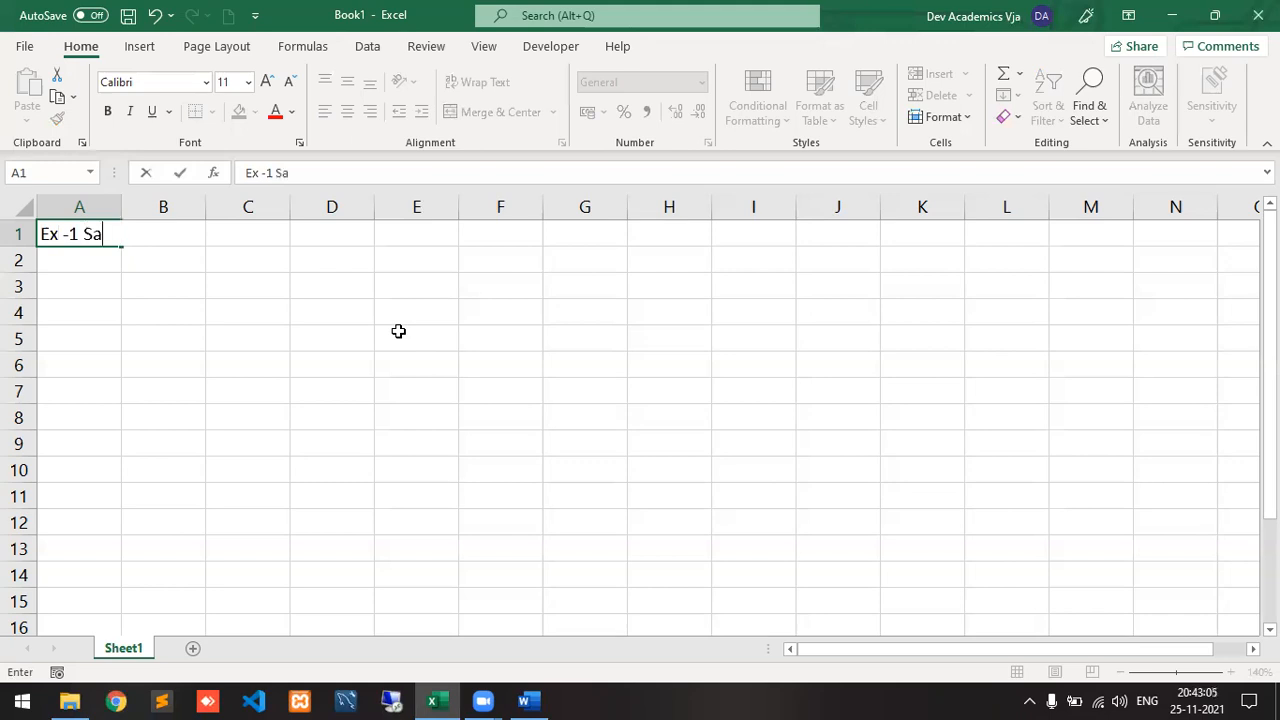
text(me Crit R)
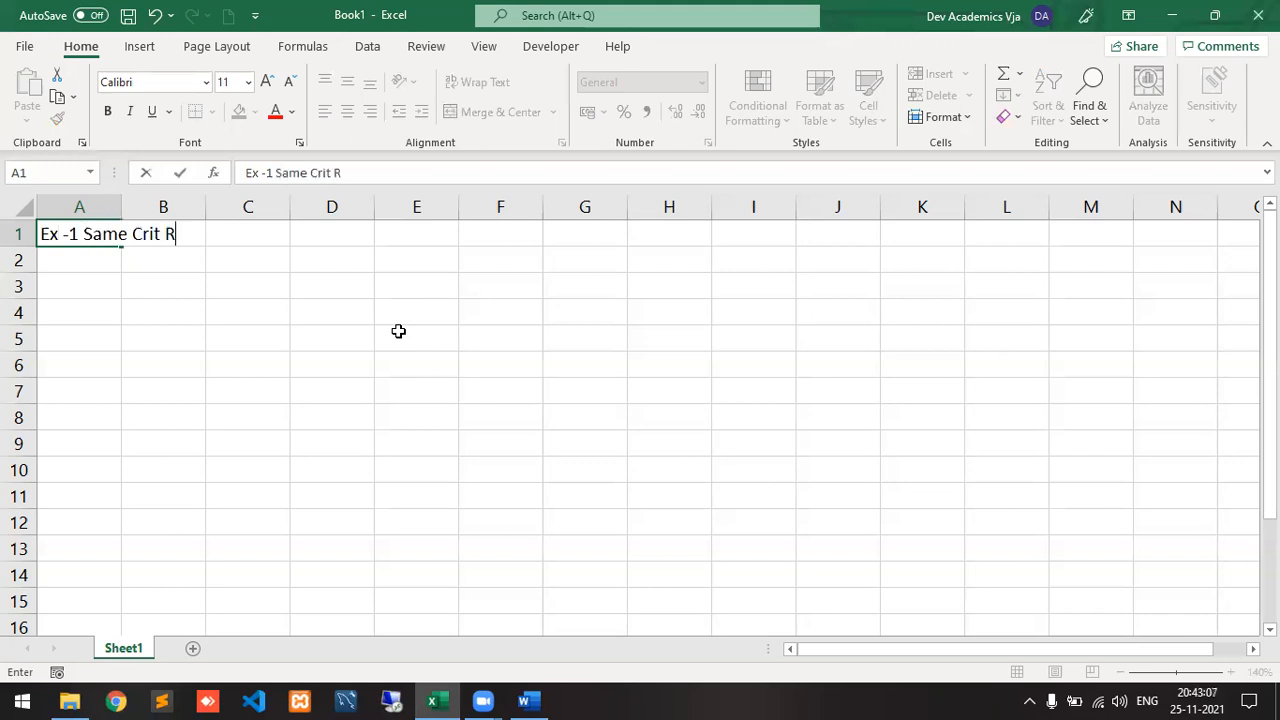
text(nge an=)
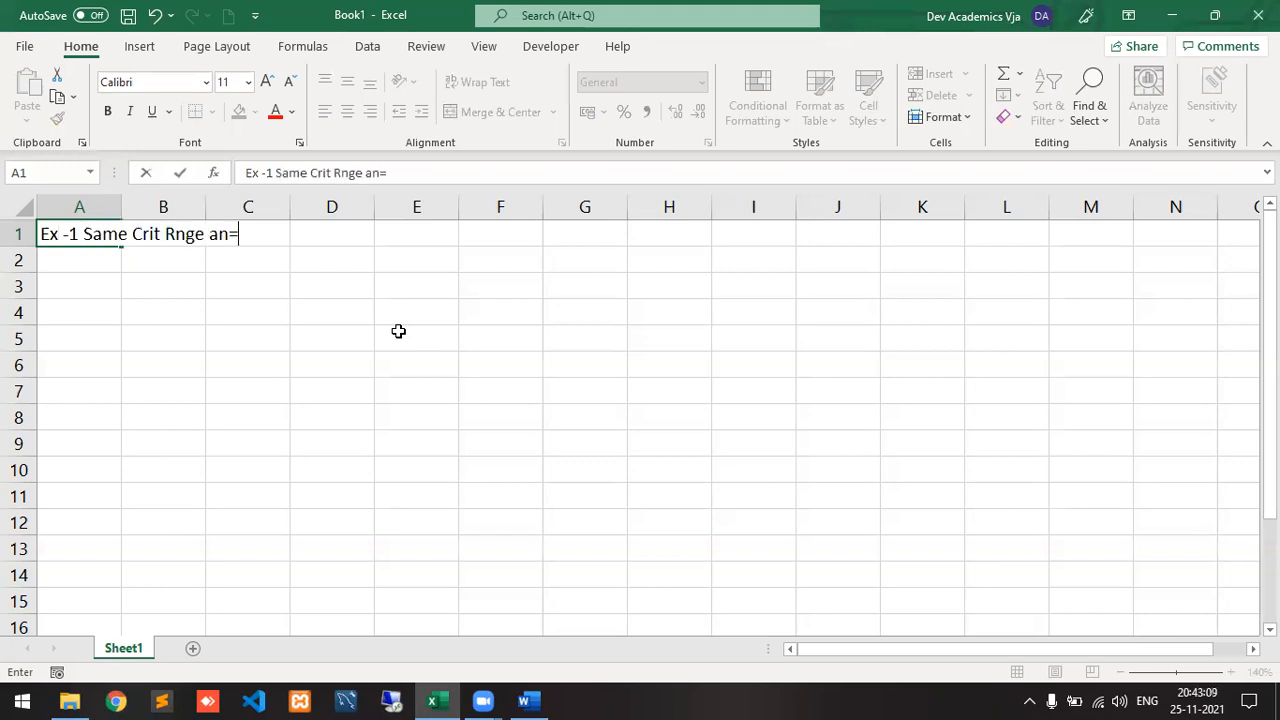
text(=)
key(BackSpace)
key(BackSpace)
key(BackSpace)
key(BackSpace)
key(BackSpace)
key(BackSpace)
key(BackSpace)
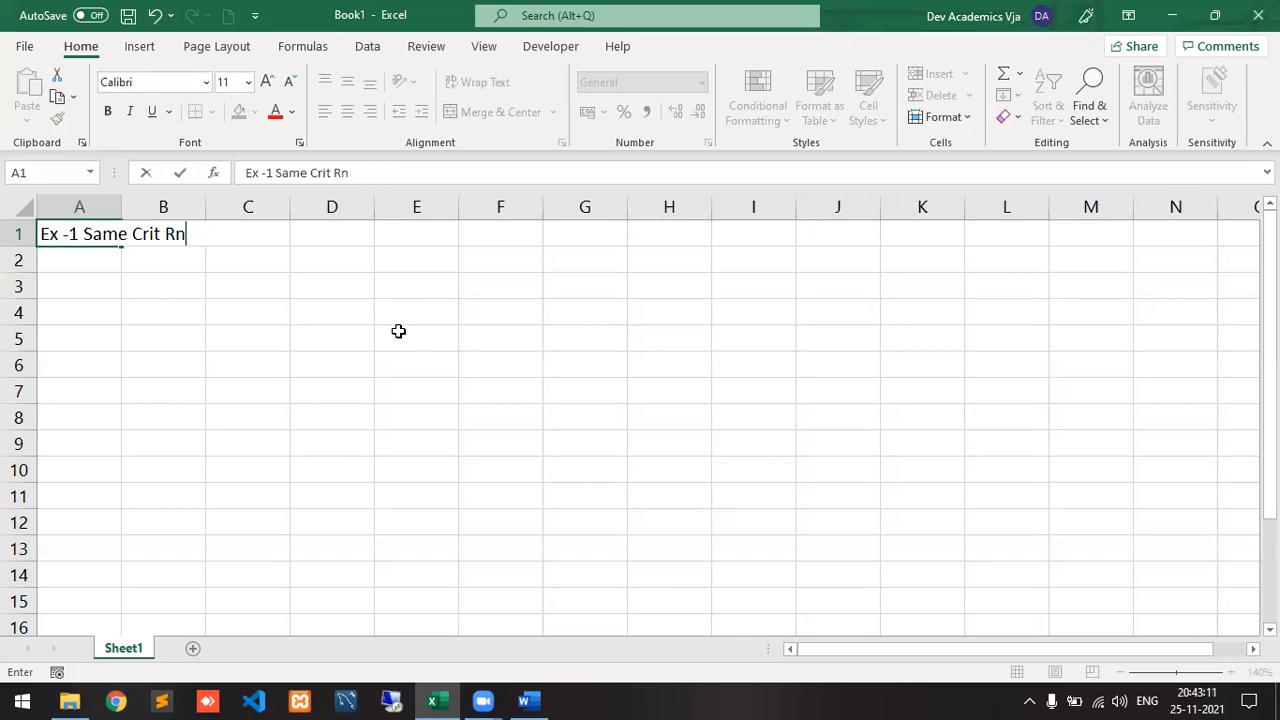
key(BackSpace)
text(ange and )
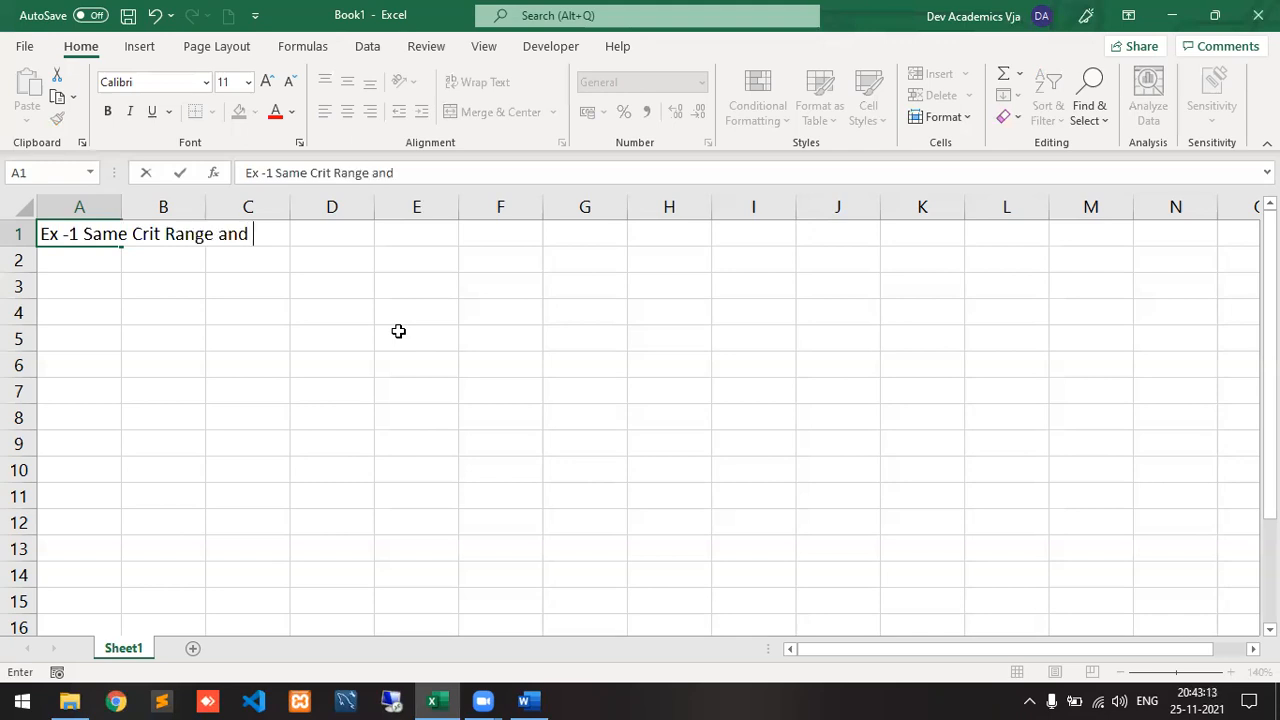
text(Sum Ra)
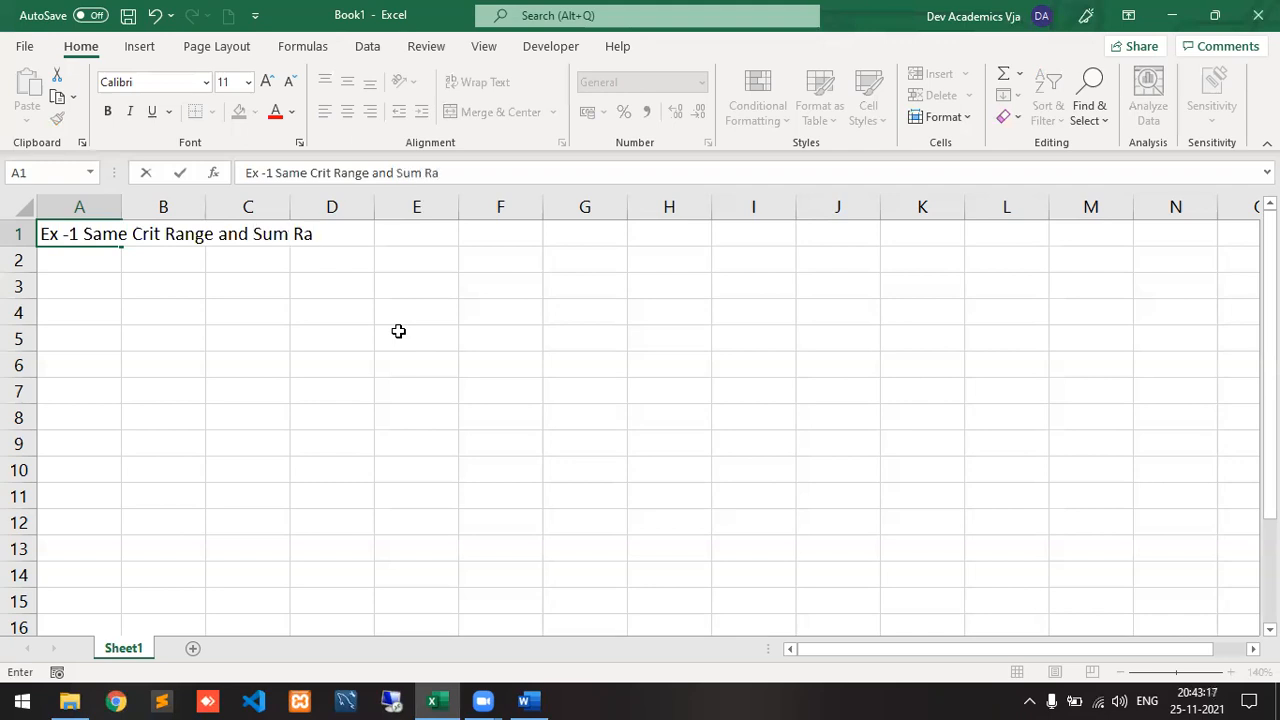
text(nge)
key(ctrl+Return)
- Enter =RANDBETWEEN(10,30) in cell A3 and fill the formula down to A47
key(Down)
key(Down)
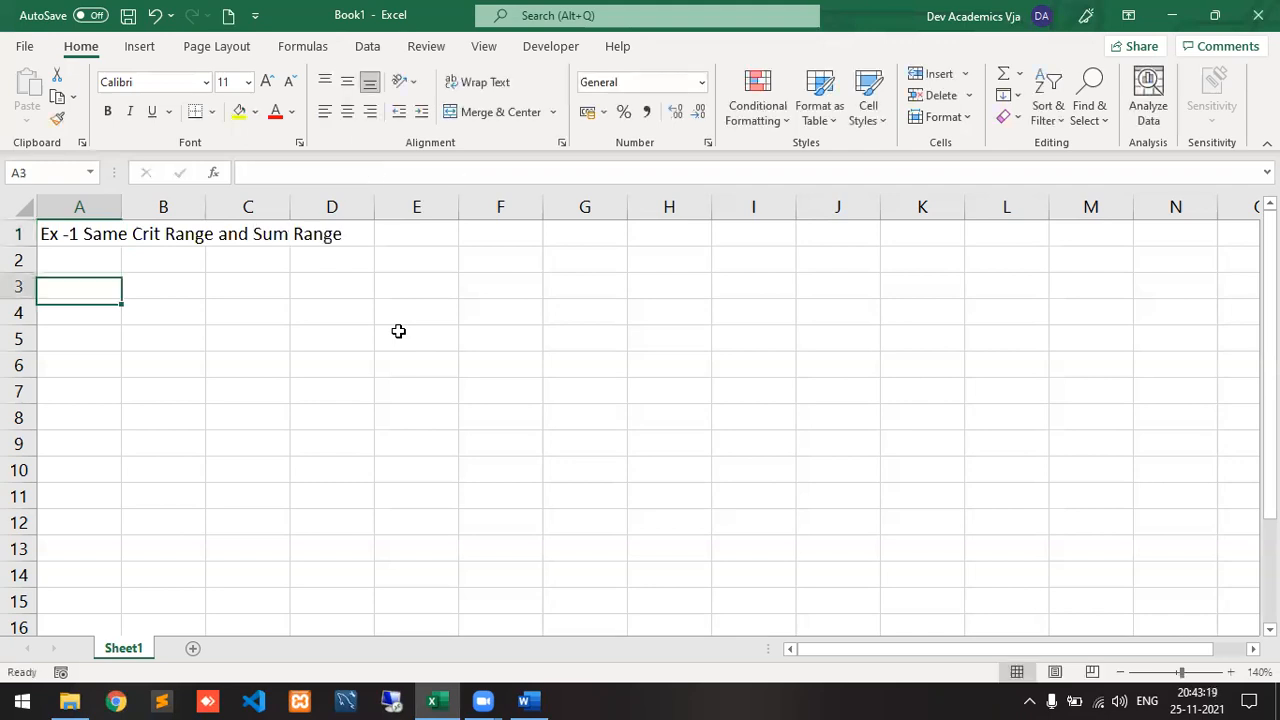
text(=ran)
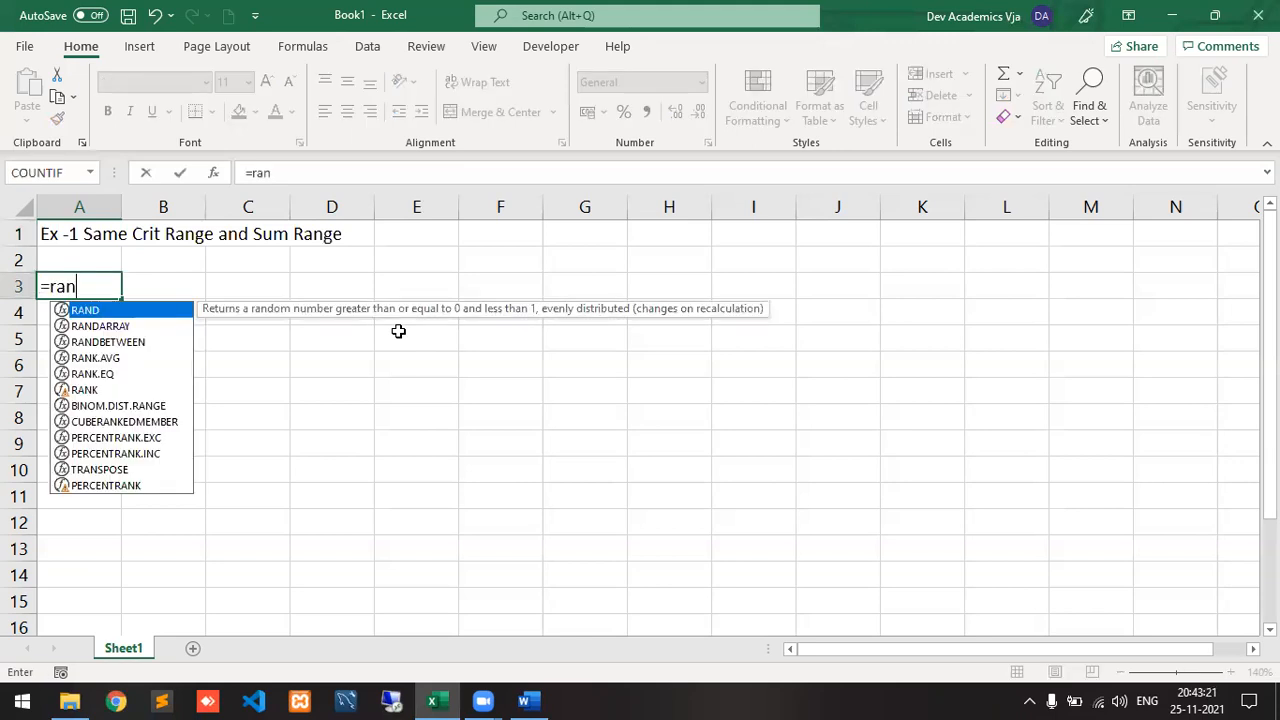
key(Down)
key(Down)
key(Tab)
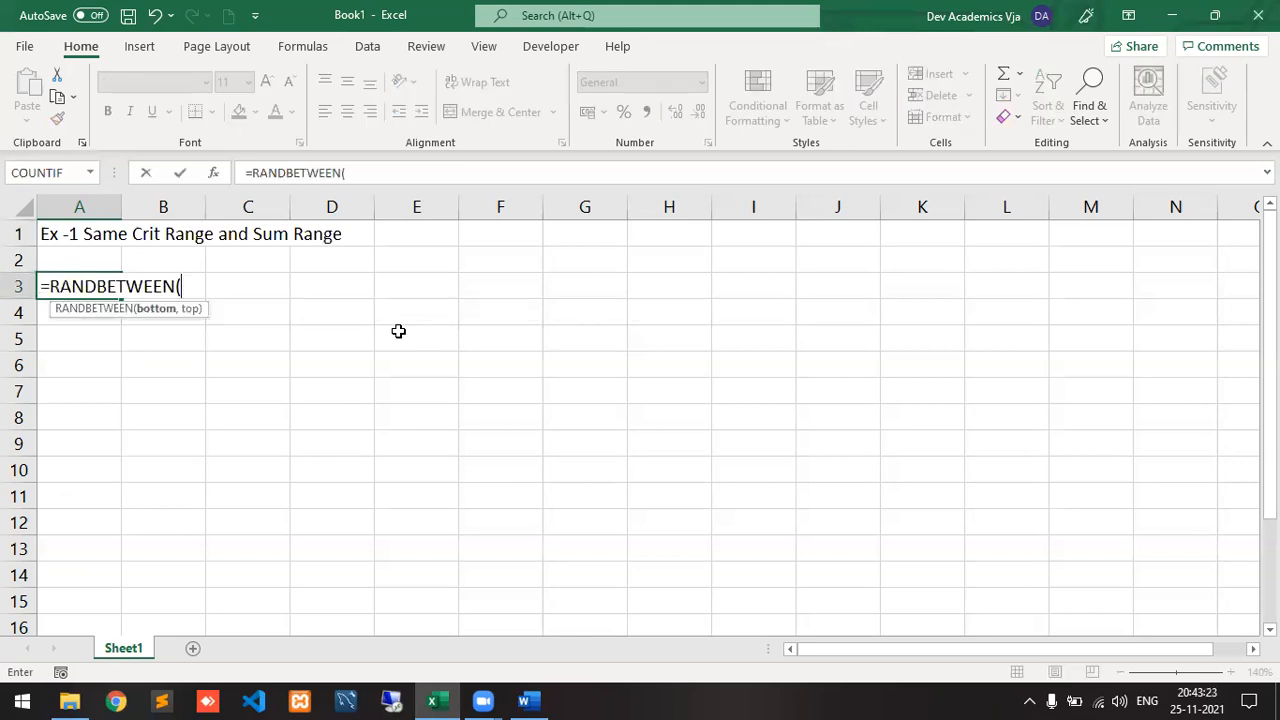
text(10,30))
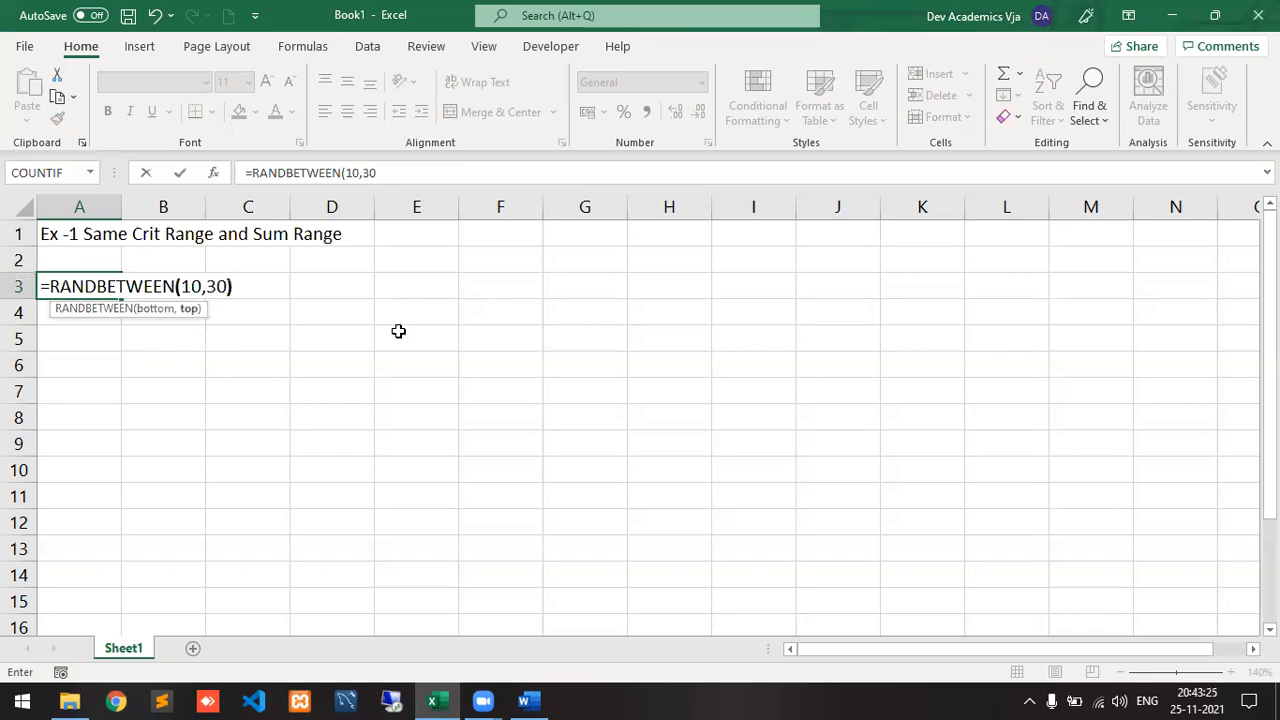
key(ctrl+Return)
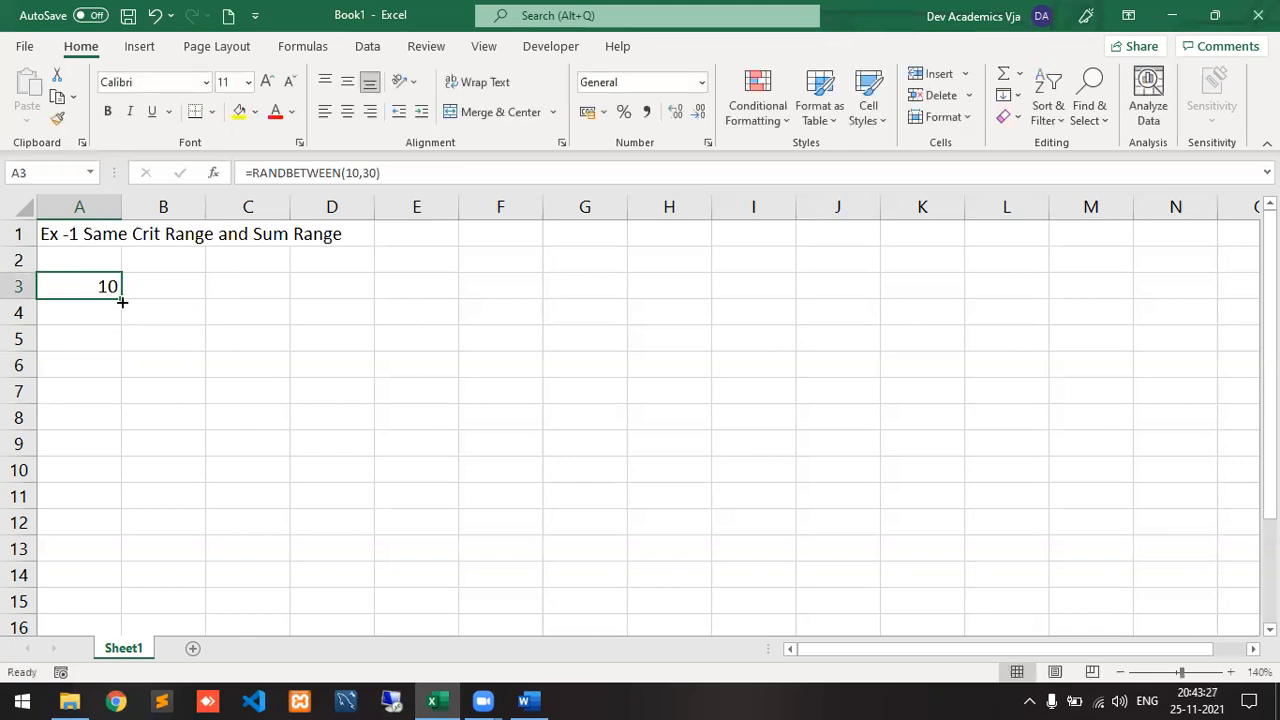
drag(121, 298, 91, 627)
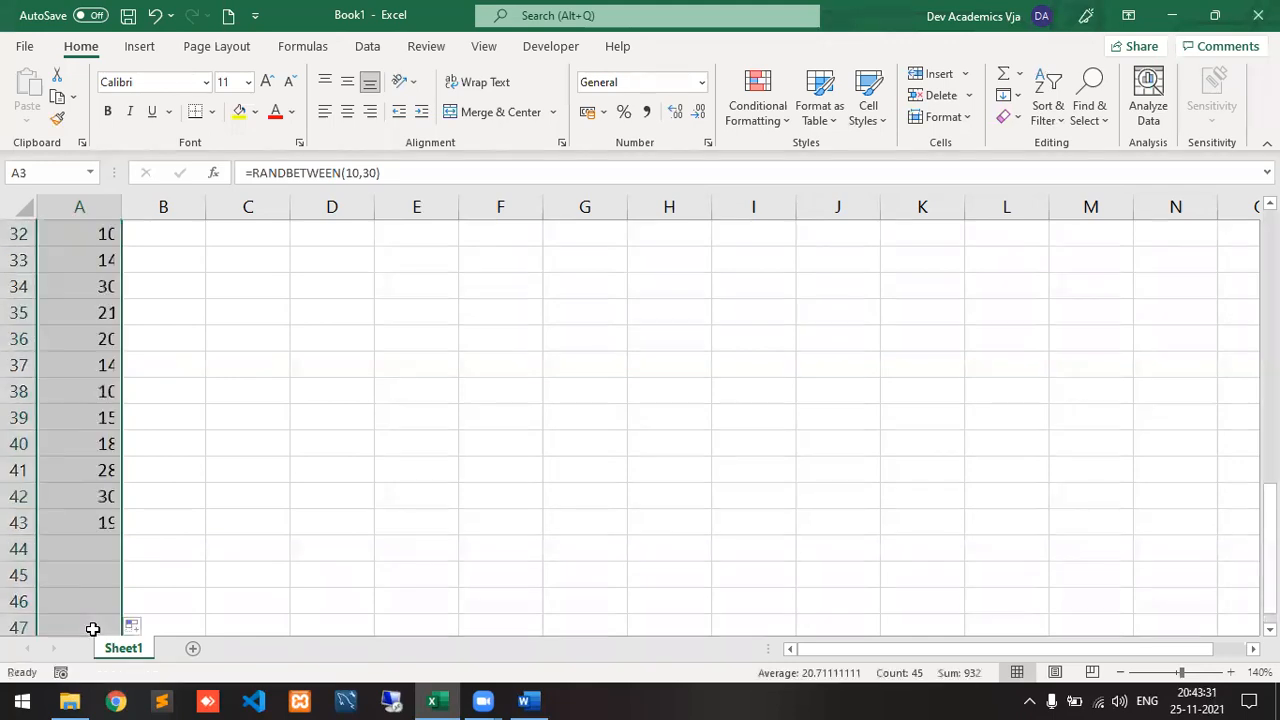
- Copy the random numbers in A3:A47 and paste them over themselves as values only
key(ctrl+c)
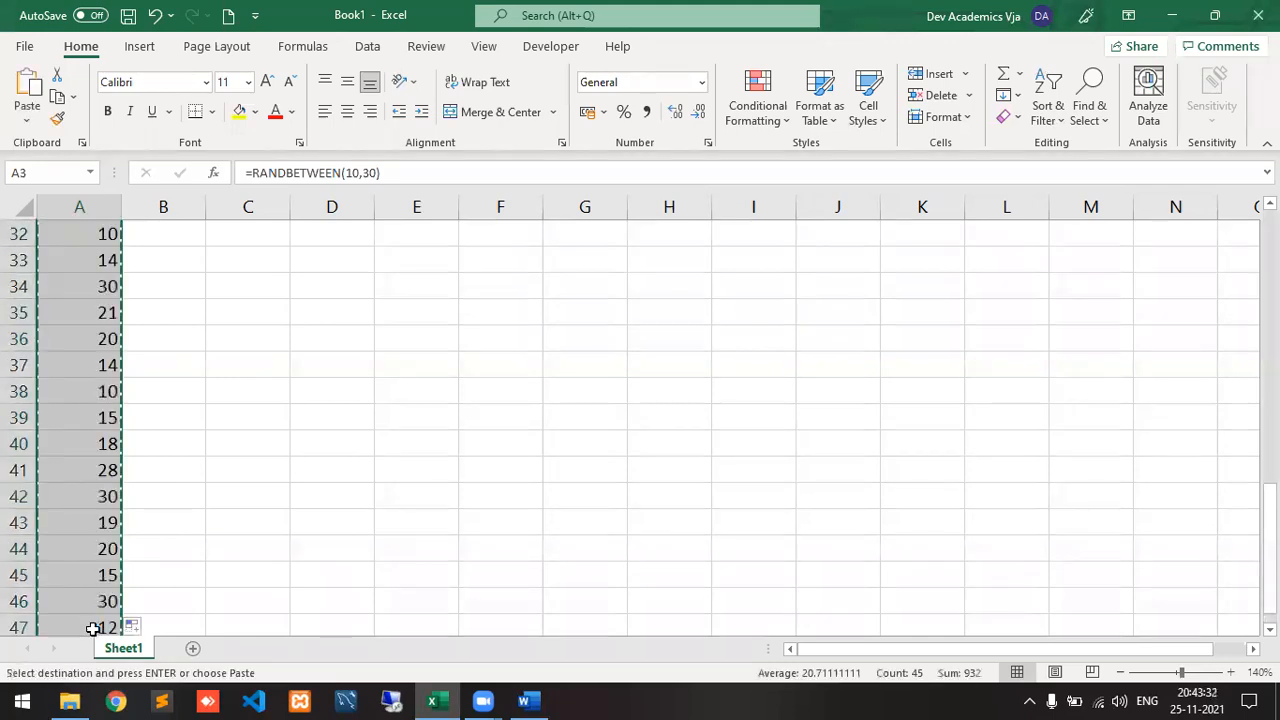
click(27, 114)
click(24, 258)
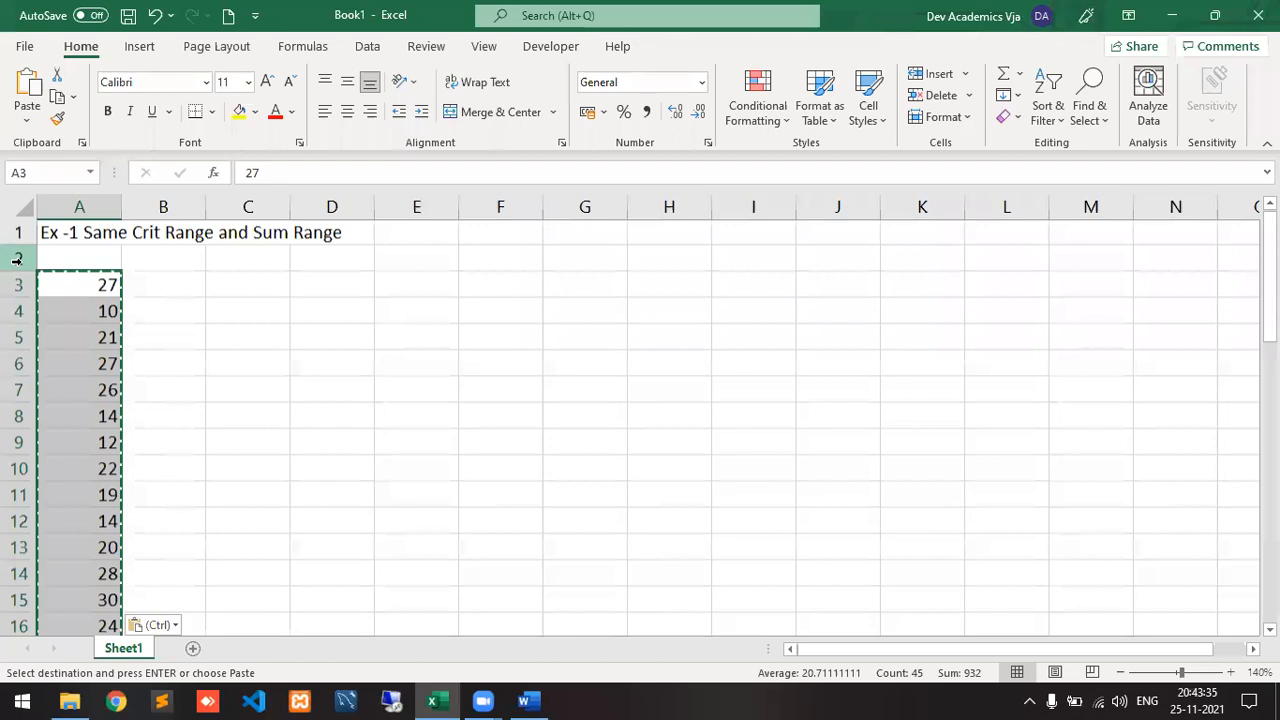
key(Escape)
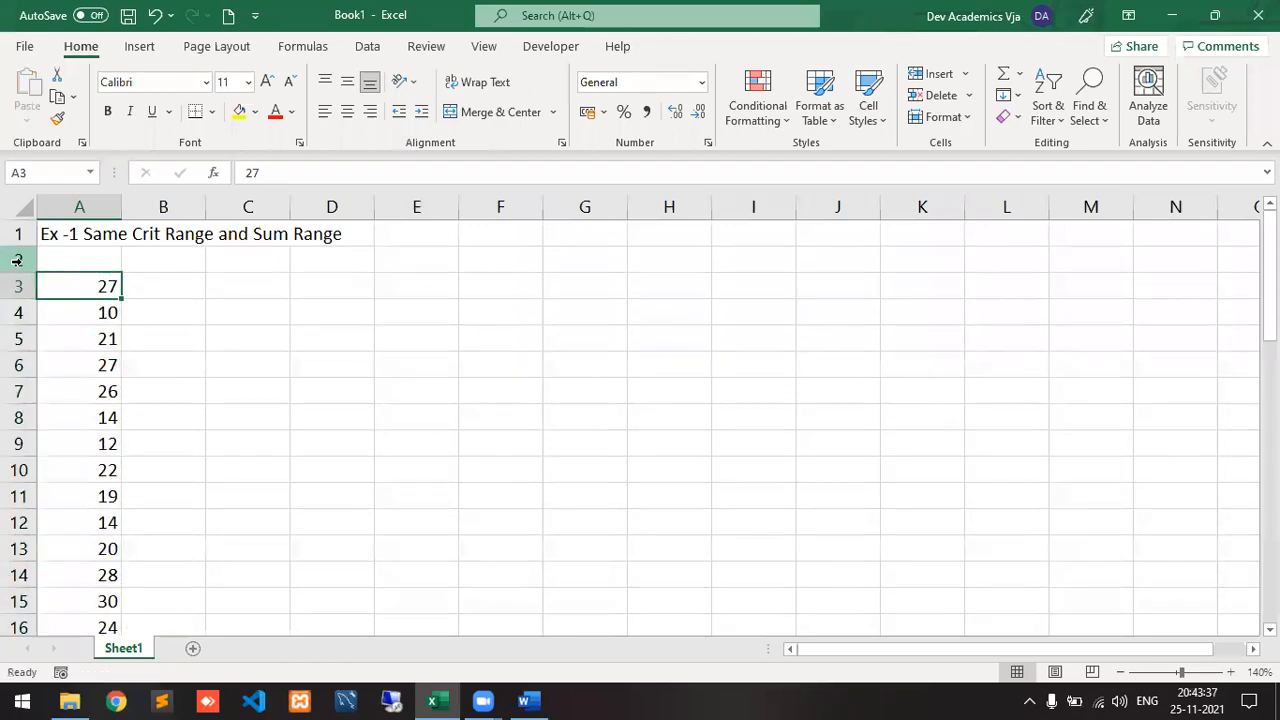
- Enter the label "Total Amount :" in cell D3 and right-align it
key(Right)
key(Right)
key(Right)
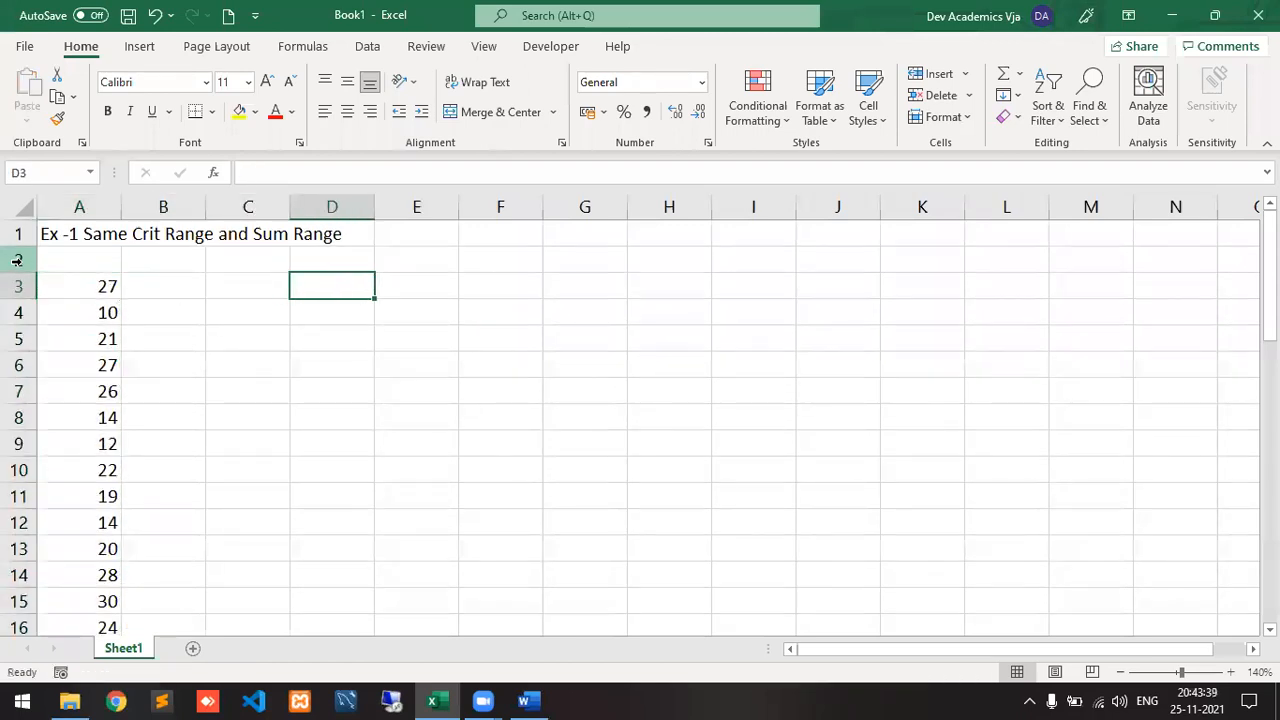
text(Total)
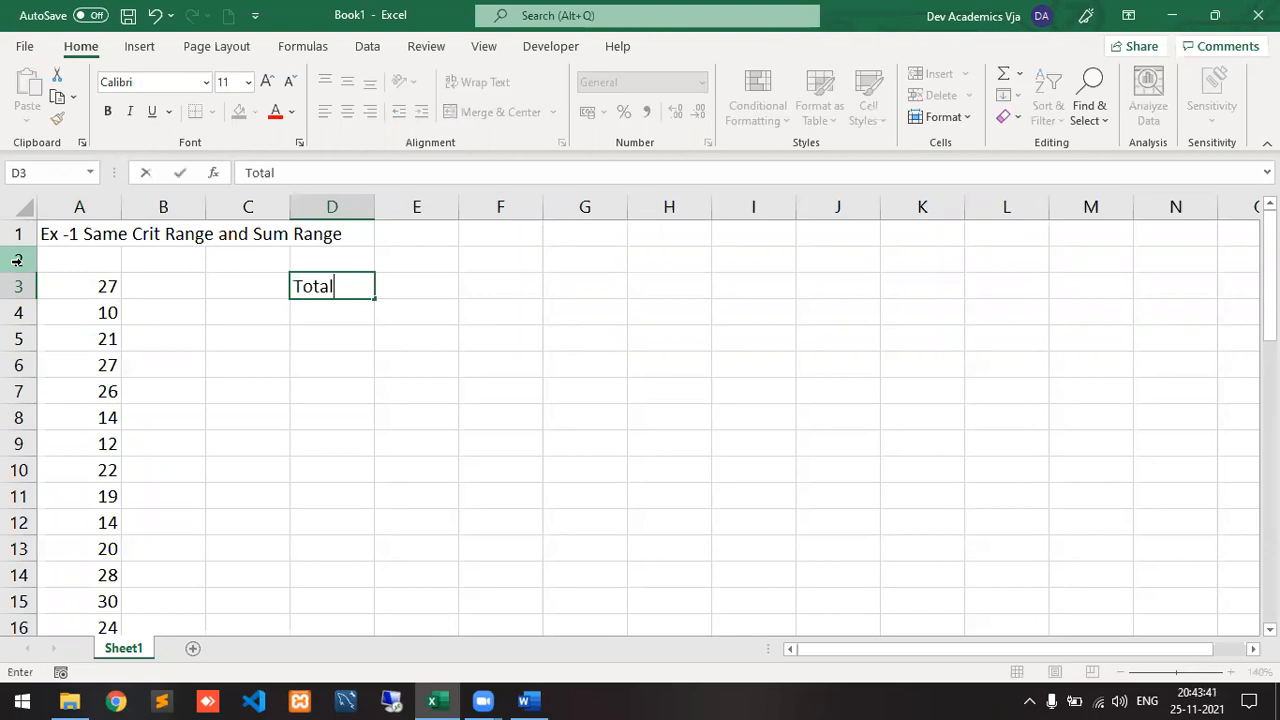
text( Amount)
key(Return)
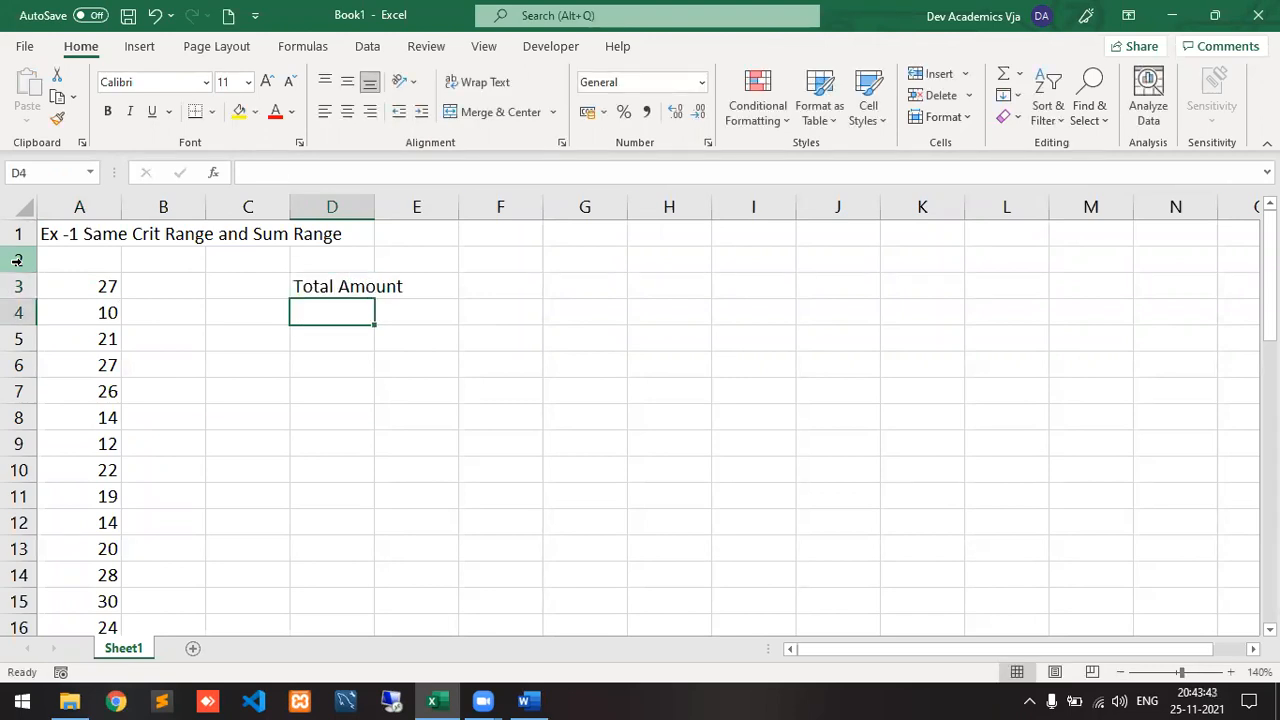
key(Up)
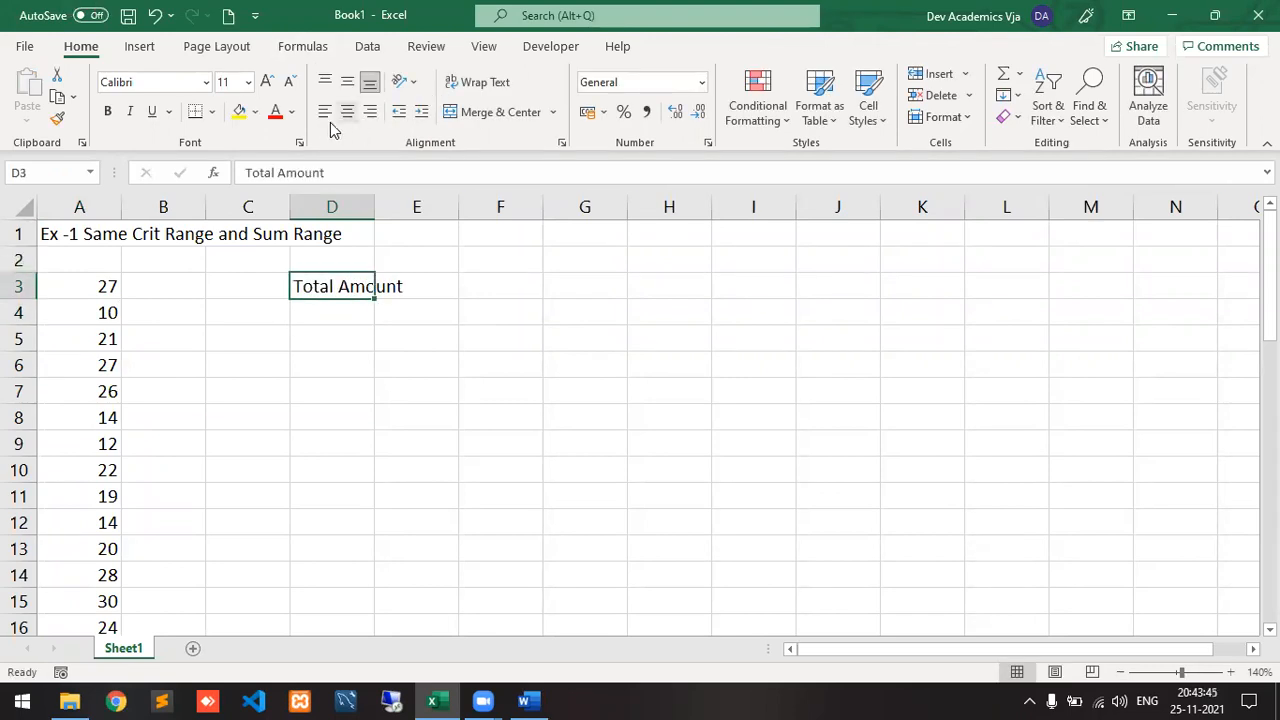
click(369, 113)
click(352, 173)
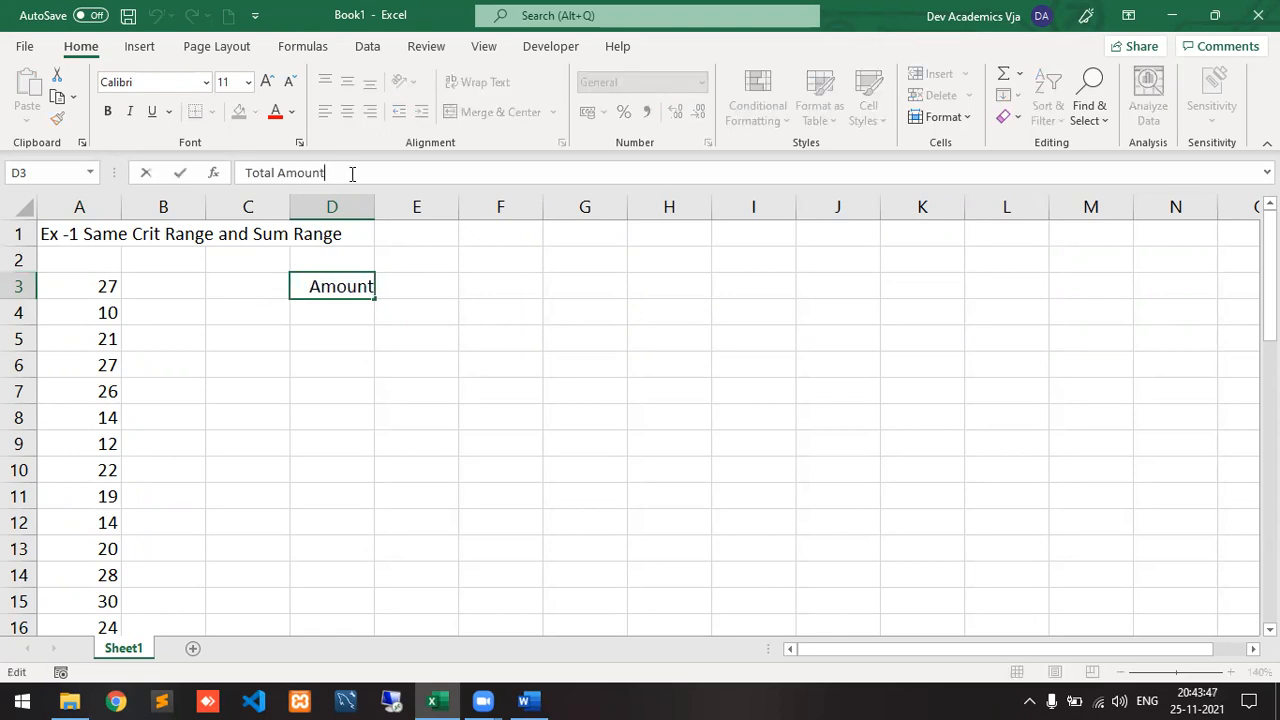
text(:)
key(Return)
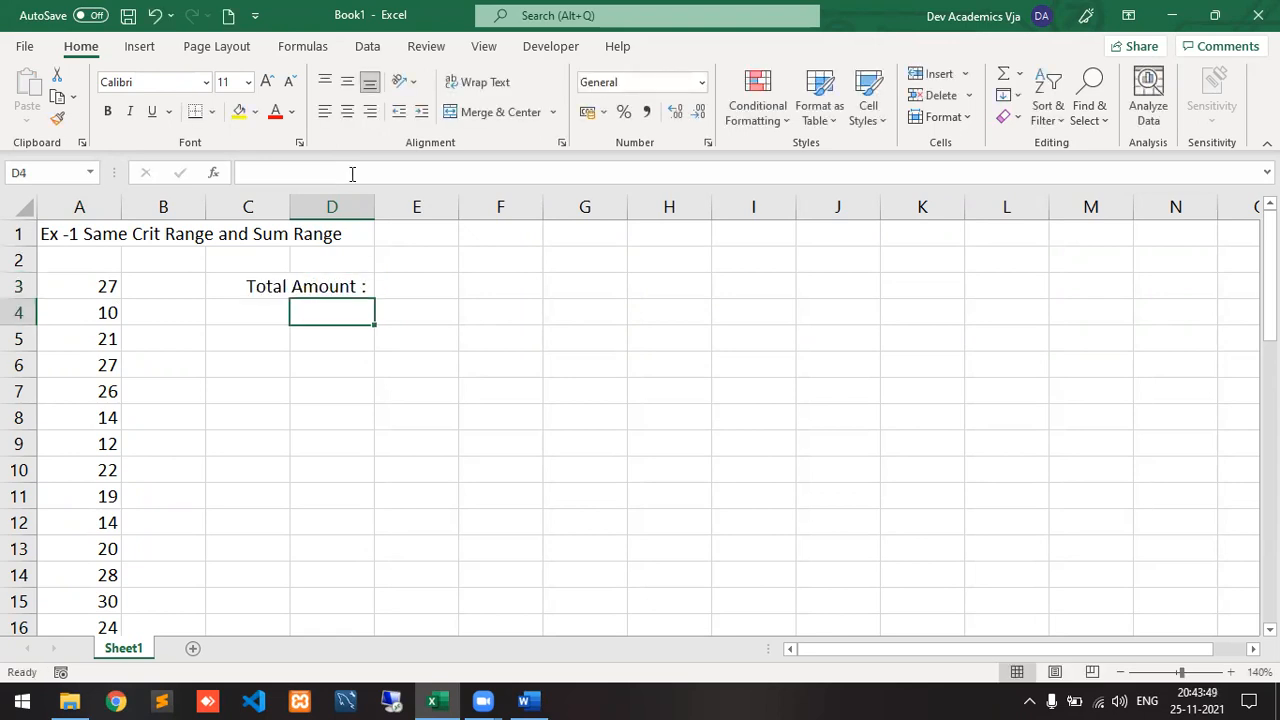
- Total the numbers in cell E3 with the formula =SUM(A3:A47)
key(Up)
key(Right)
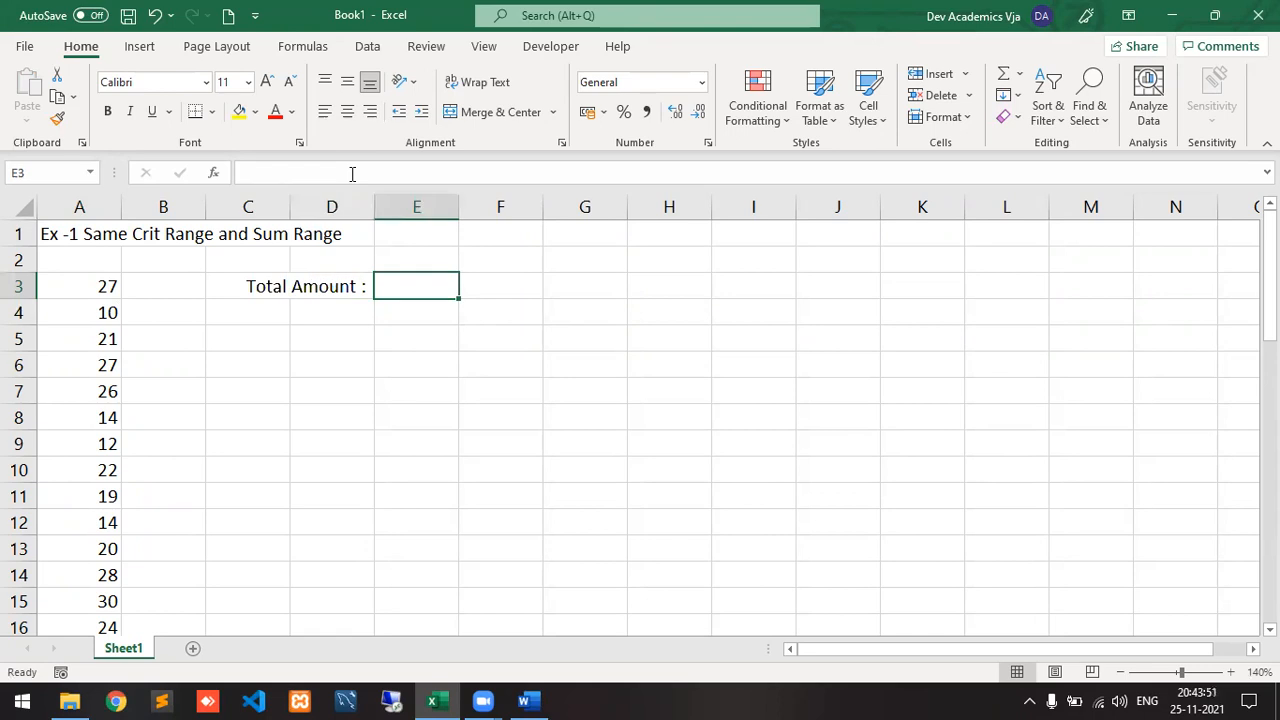
text(=sum)
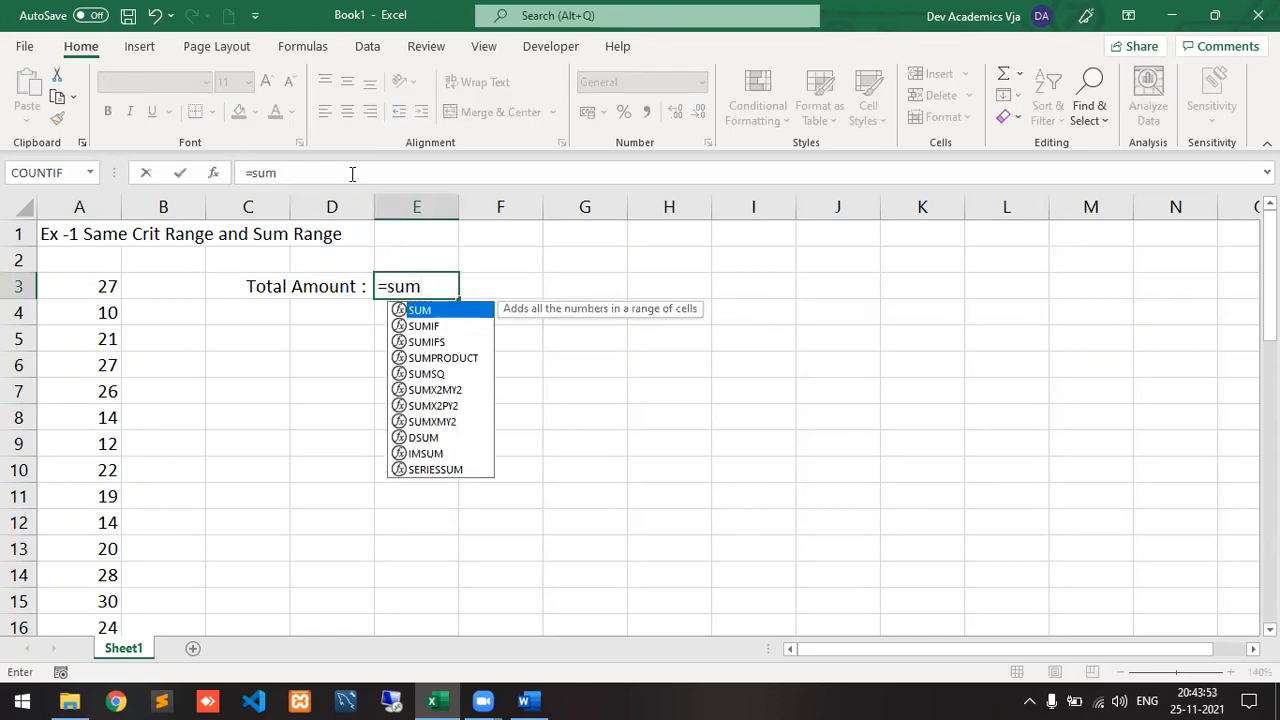
text(()
key(Left)
key(Left)
key(Left)
key(Left)
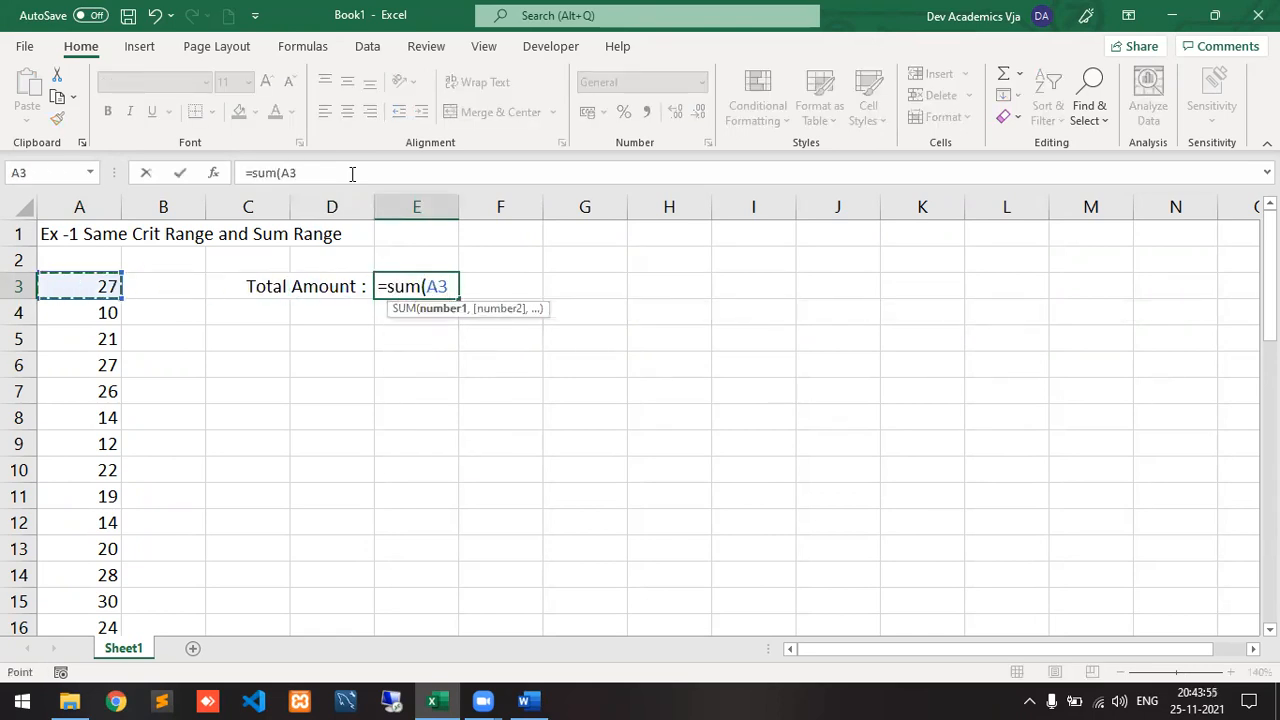
key(ctrl+shift+Down)
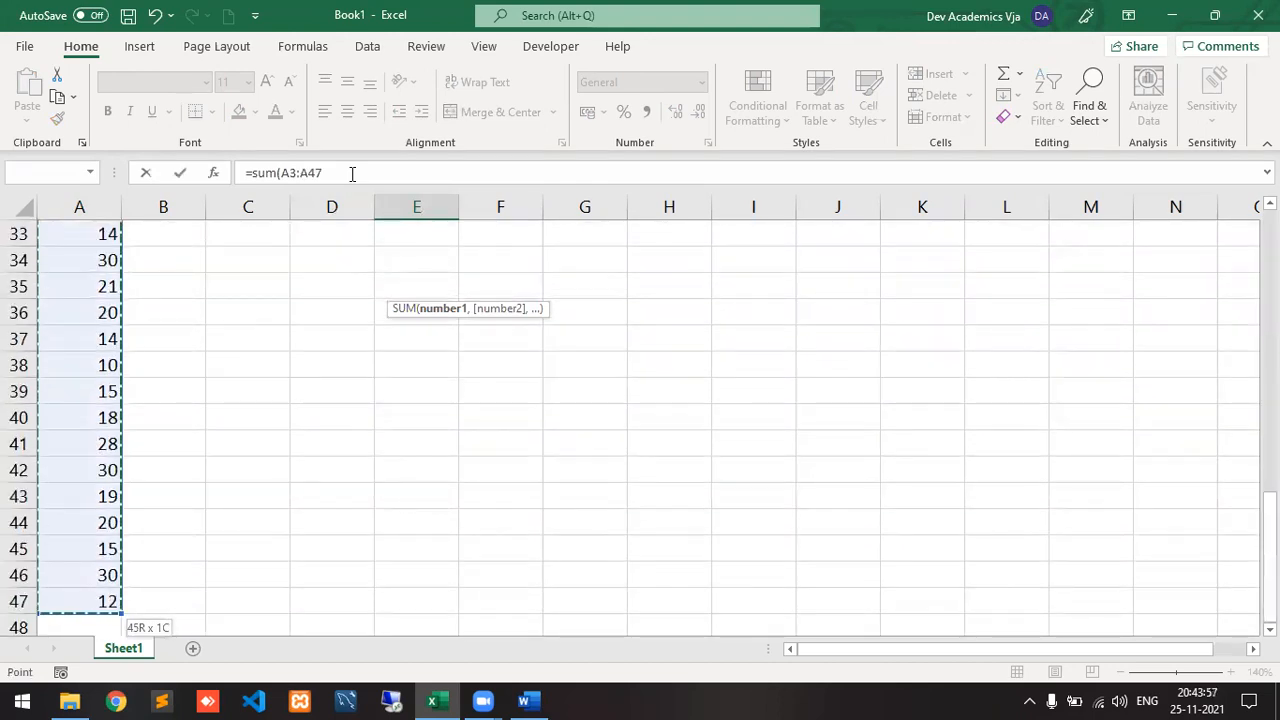
text())
key(Return)
key(Up)
key(Up)
key(Up)
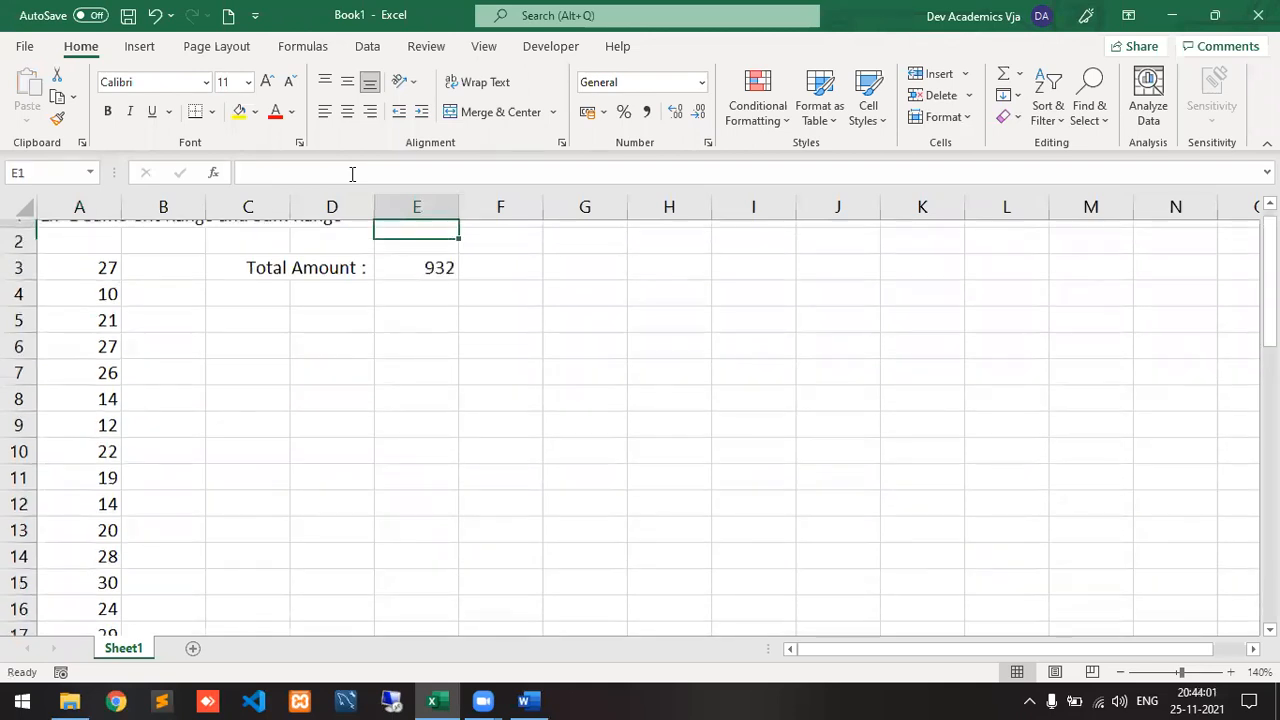
key(Down)
key(Down)
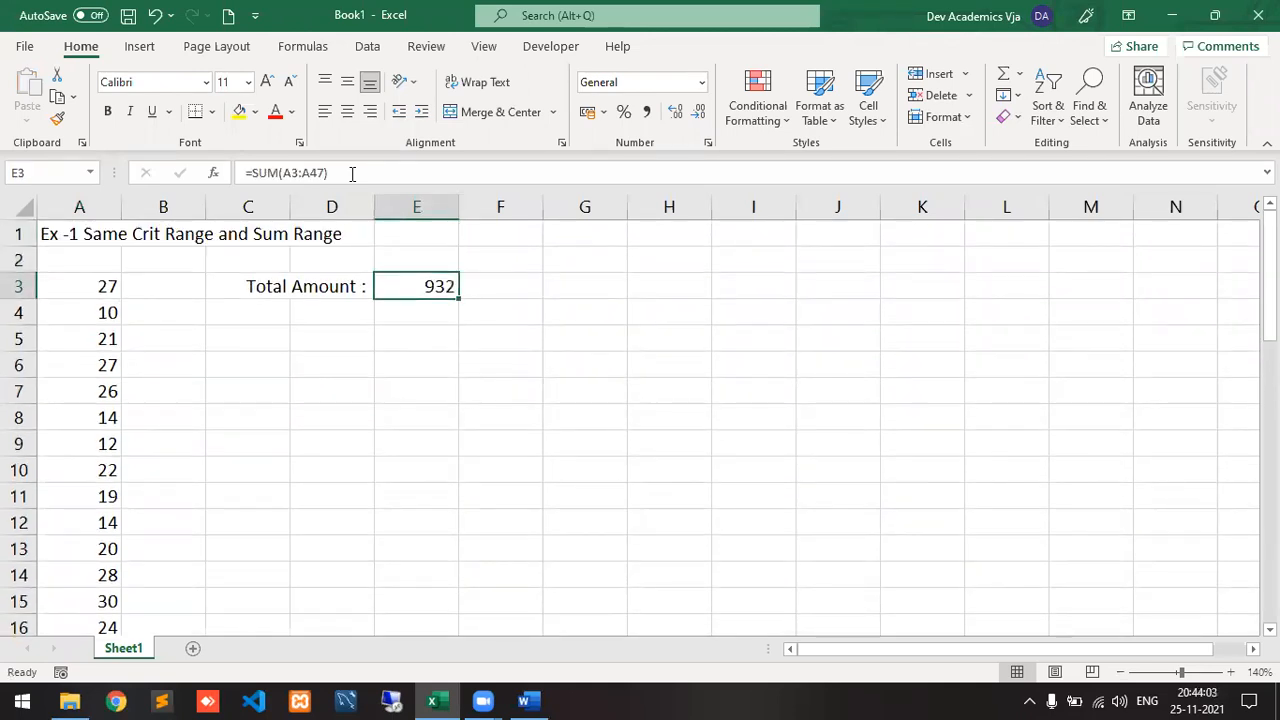
mouse_move(478, 698)
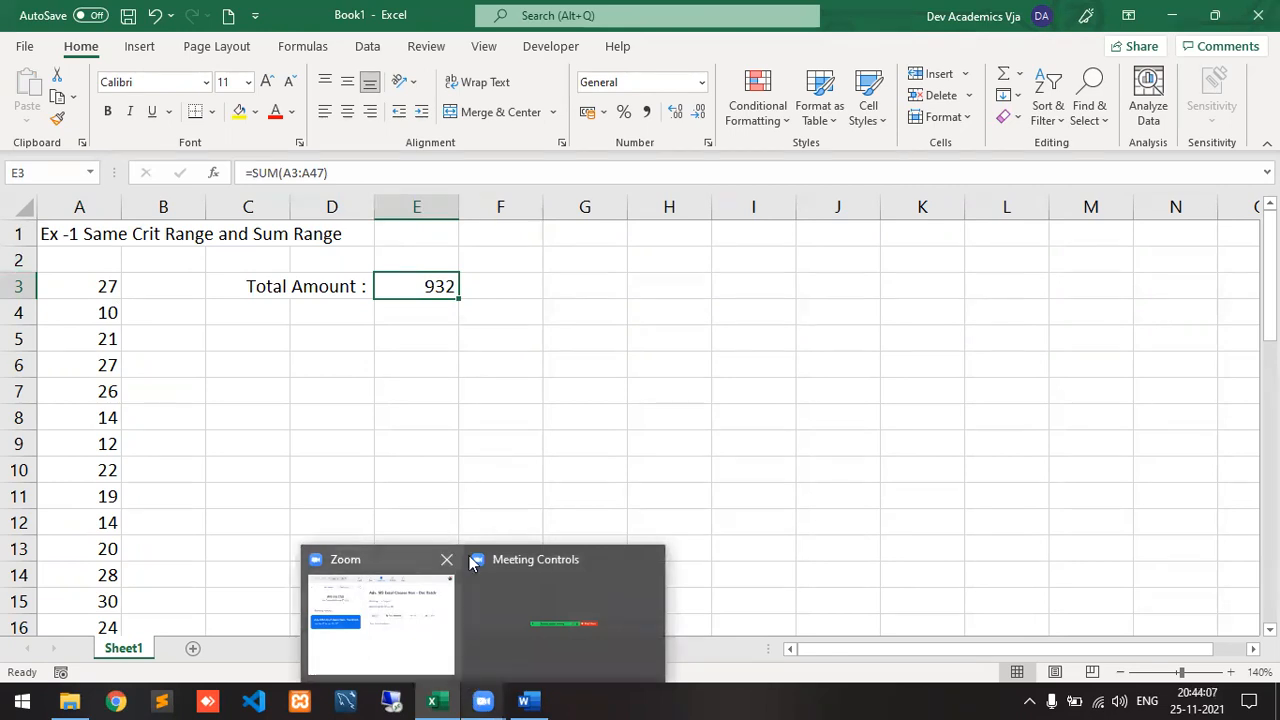
click(336, 303)
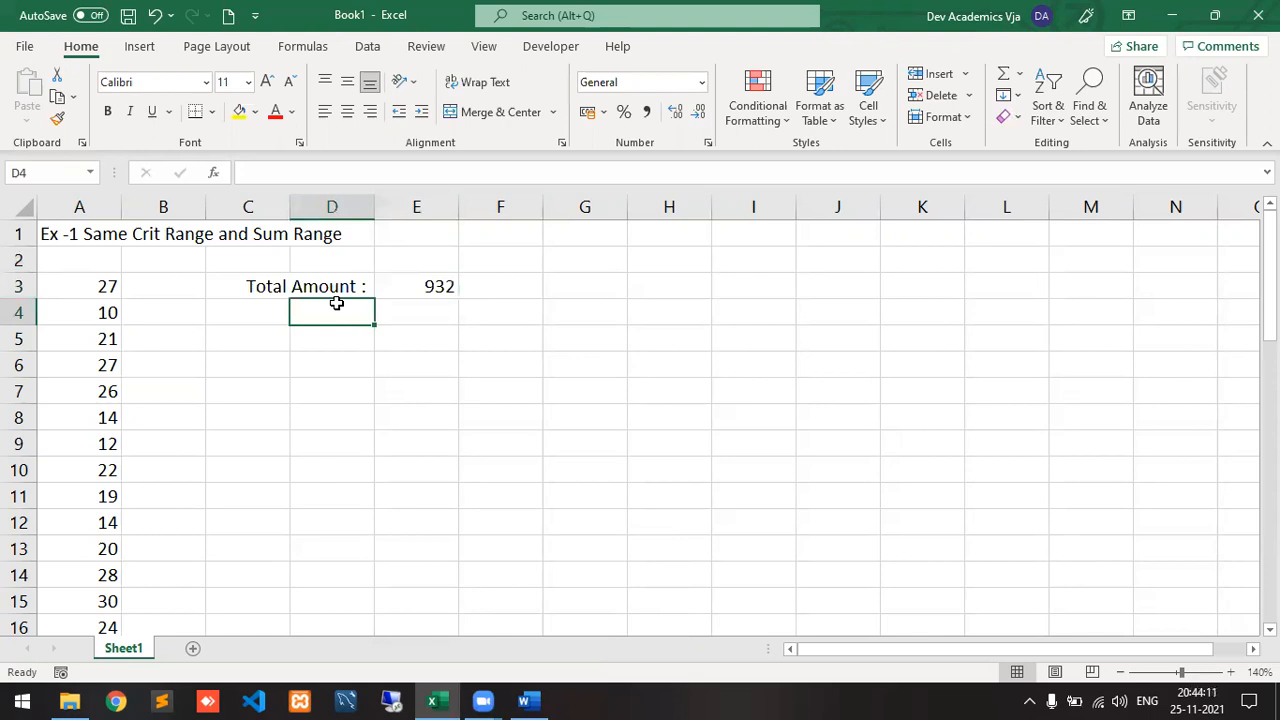
- Enter the label "Total Amount of >20" in cell D4
text(Abov)
key(BackSpace)
key(BackSpace)
key(BackSpace)
key(BackSpace)
text(Total Amount of )
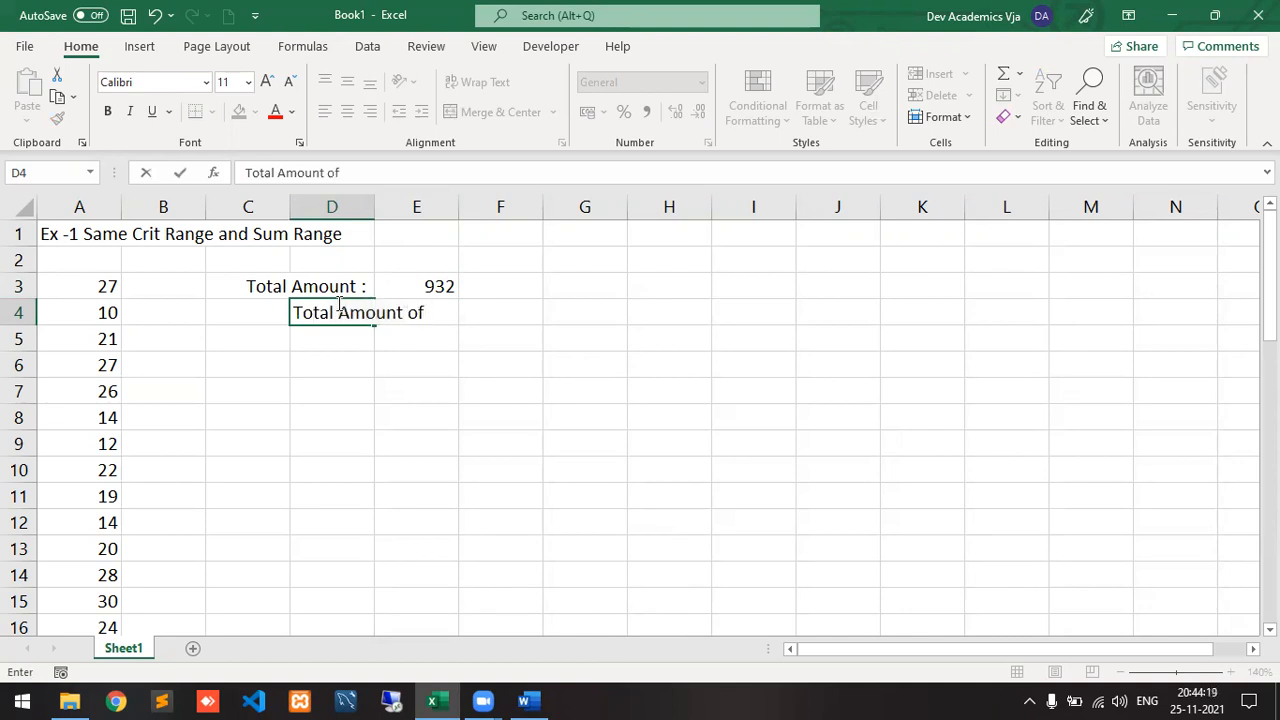
text(>20)
key(Return)
- Right-align the label in D4 and extend it with a colon to read "Total Amount of >20 :"
click(336, 305)
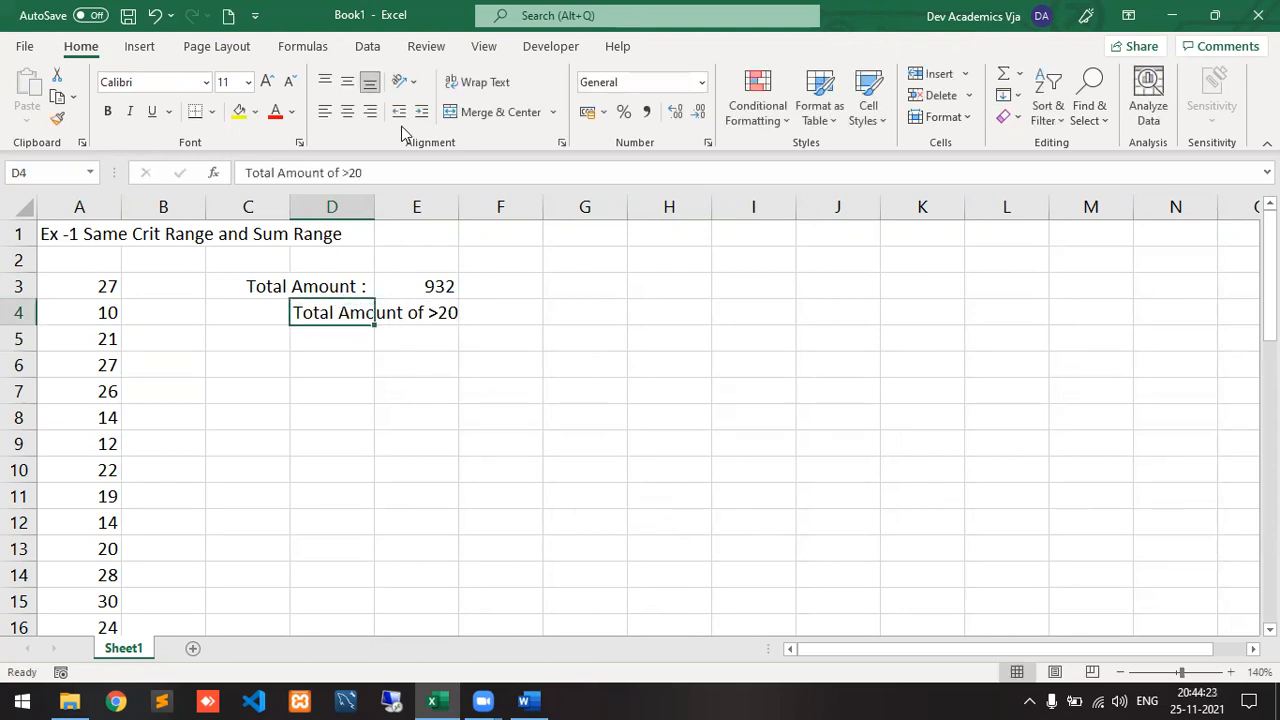
click(370, 111)
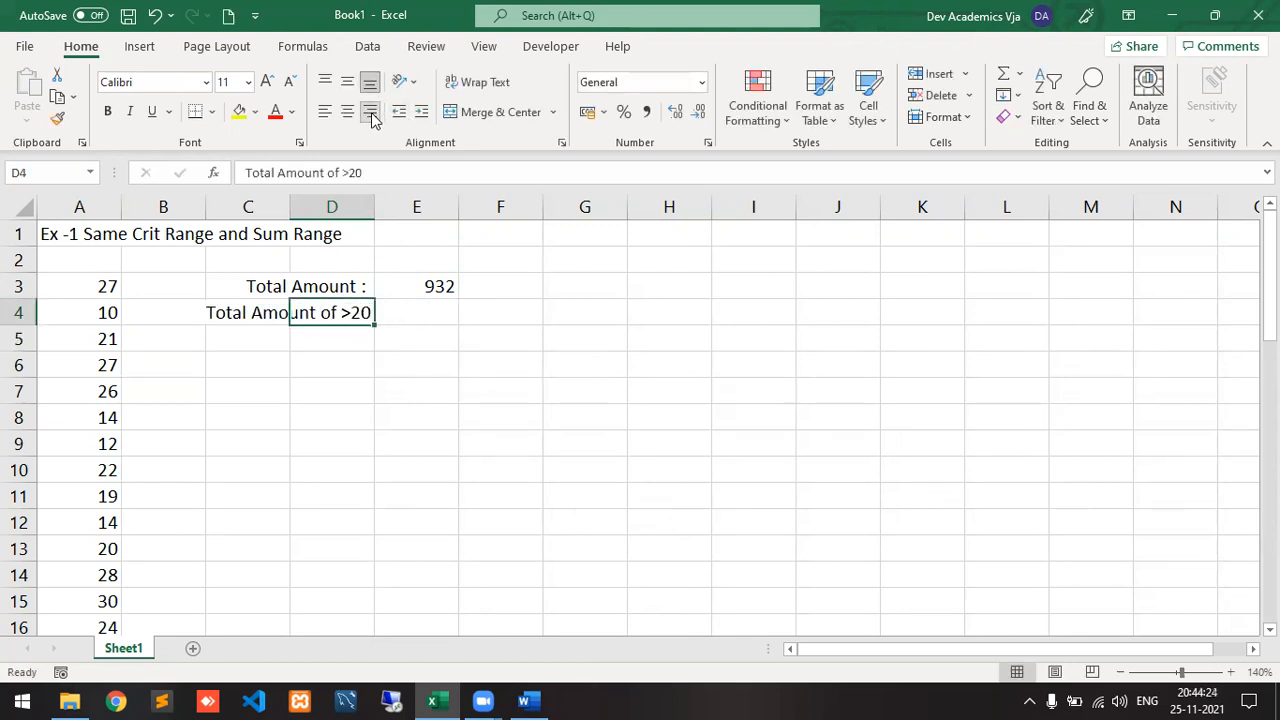
click(386, 170)
text(:)
key(Return)
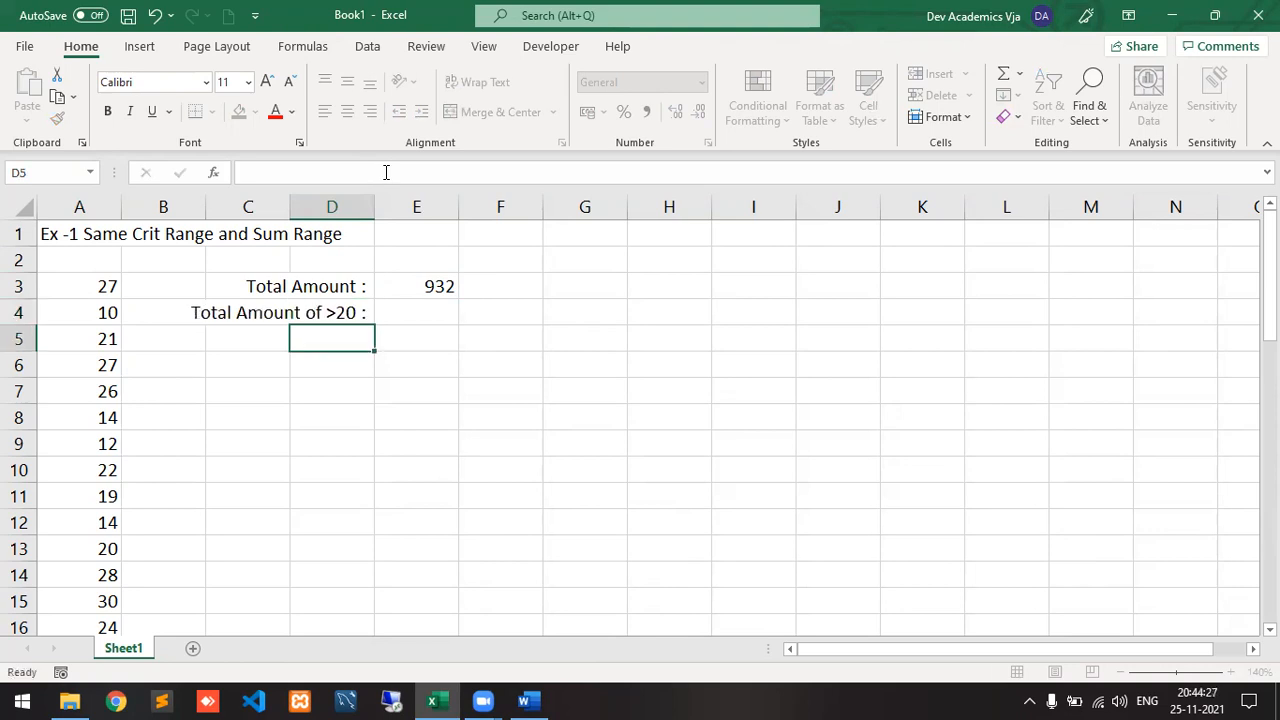
- Sum only the numbers above 20 in cell E4 with the formula =SUMIF(A3:A47,">20",A3:A47)
key(Up)
key(Right)
text(=)
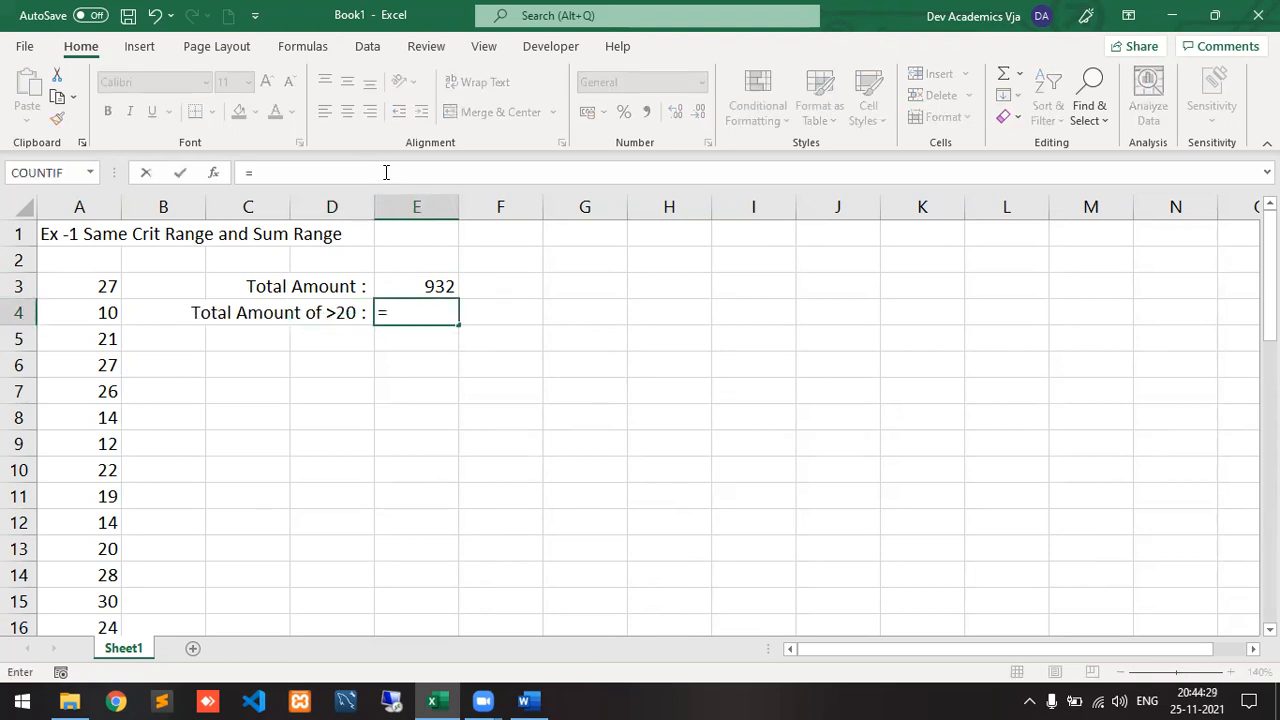
text(sum)
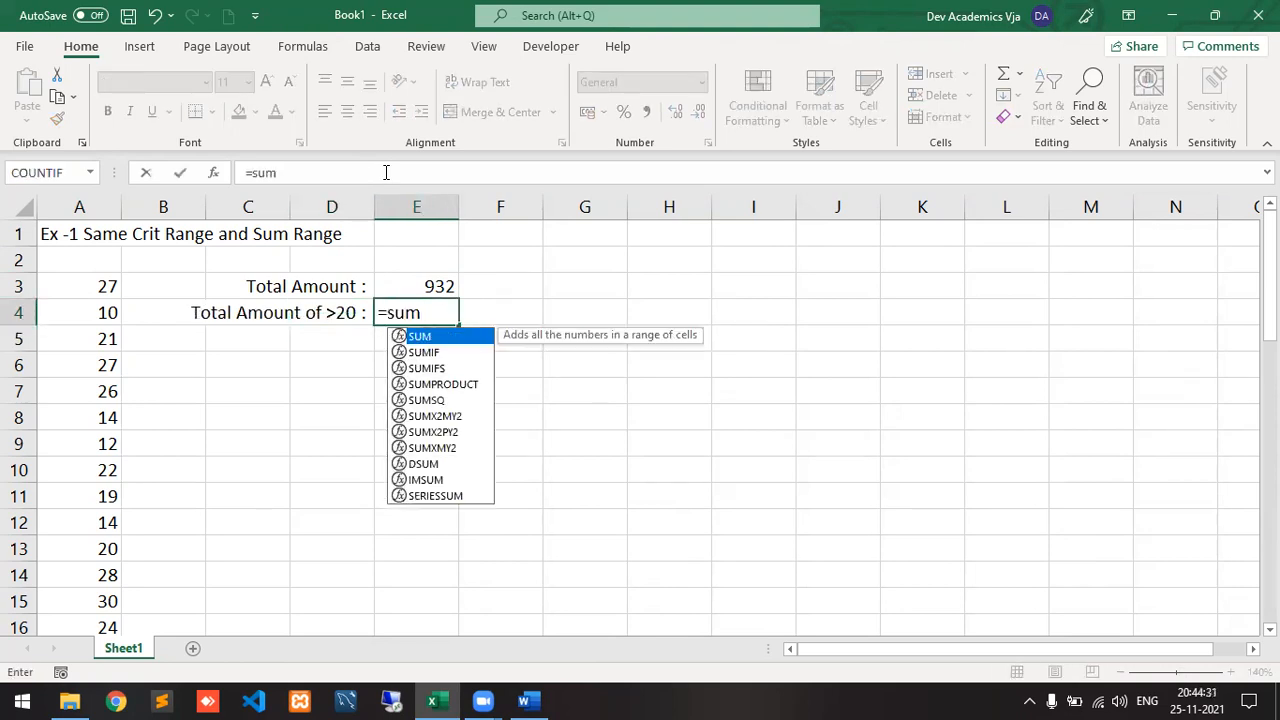
text(if)
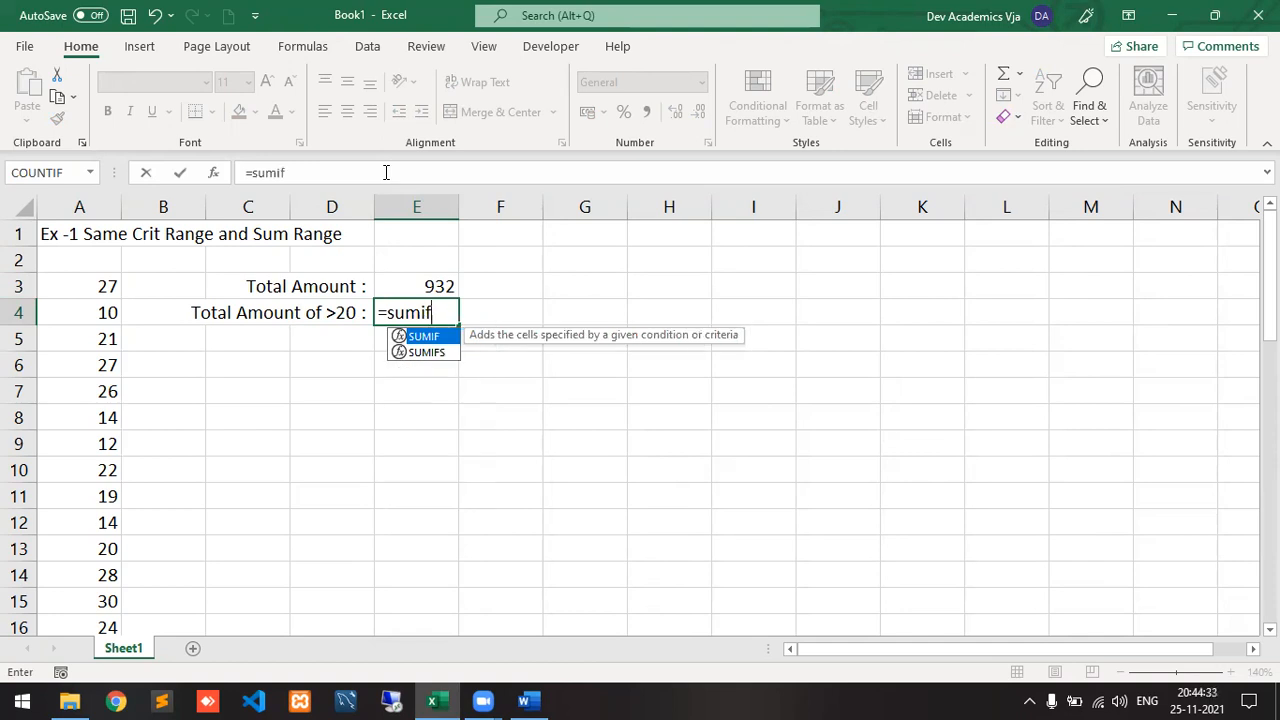
text(()
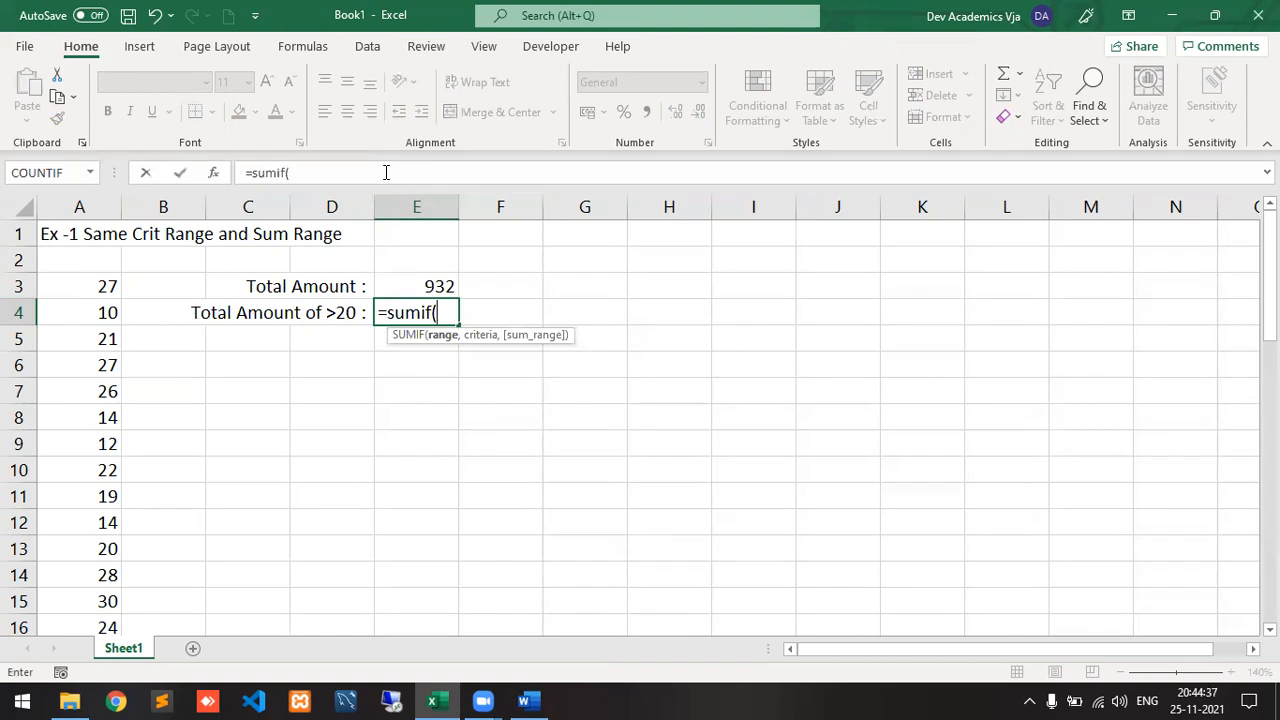
text(a)
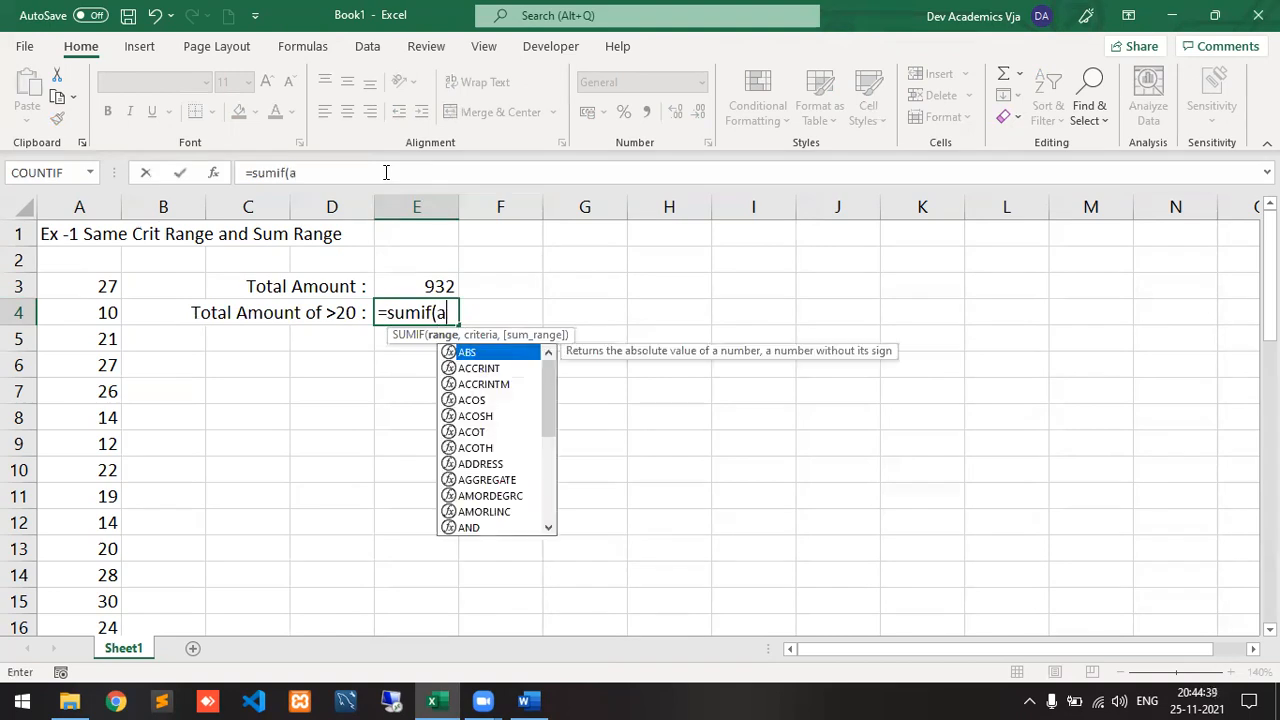
text(3:a4)
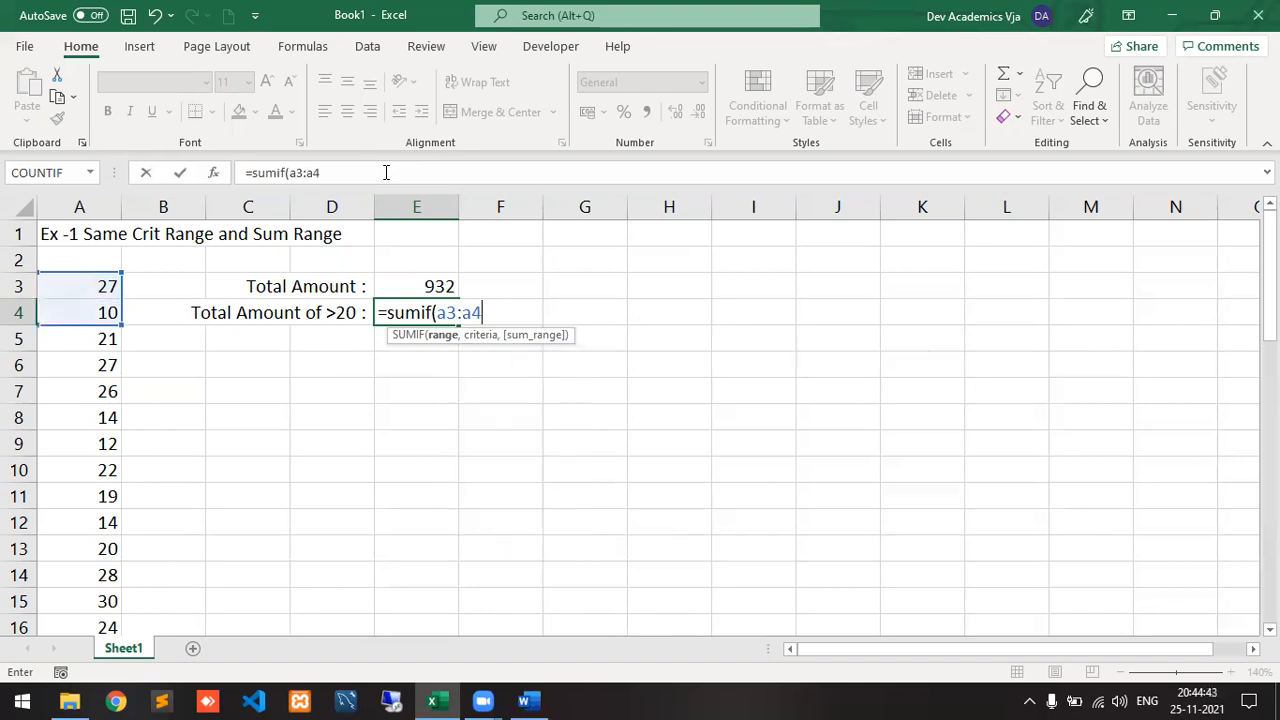
text(7,">20)
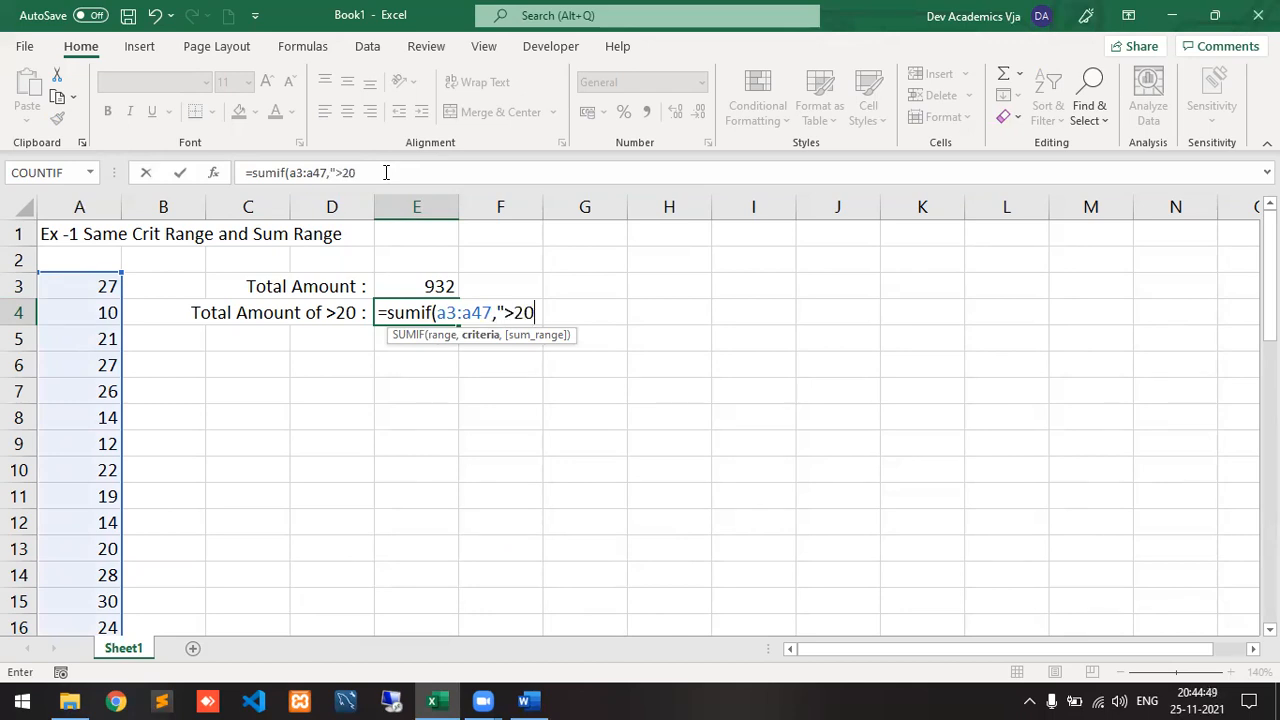
text(",)
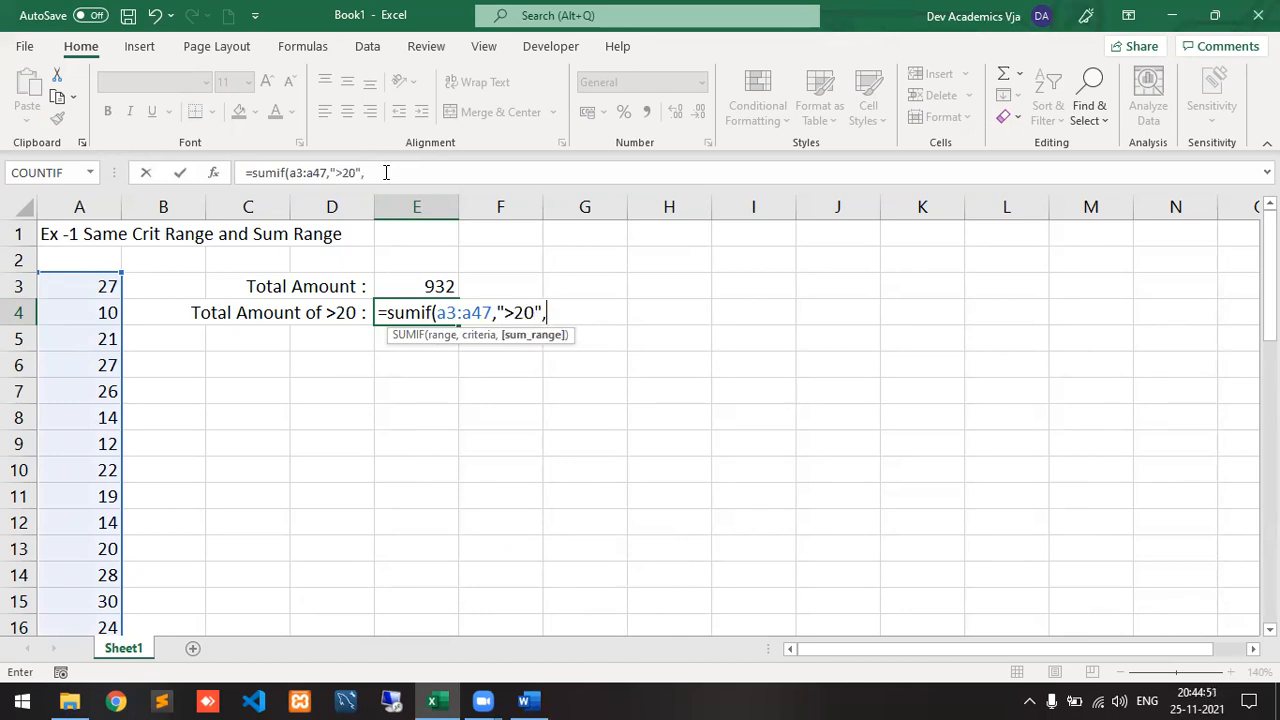
text(a3:)
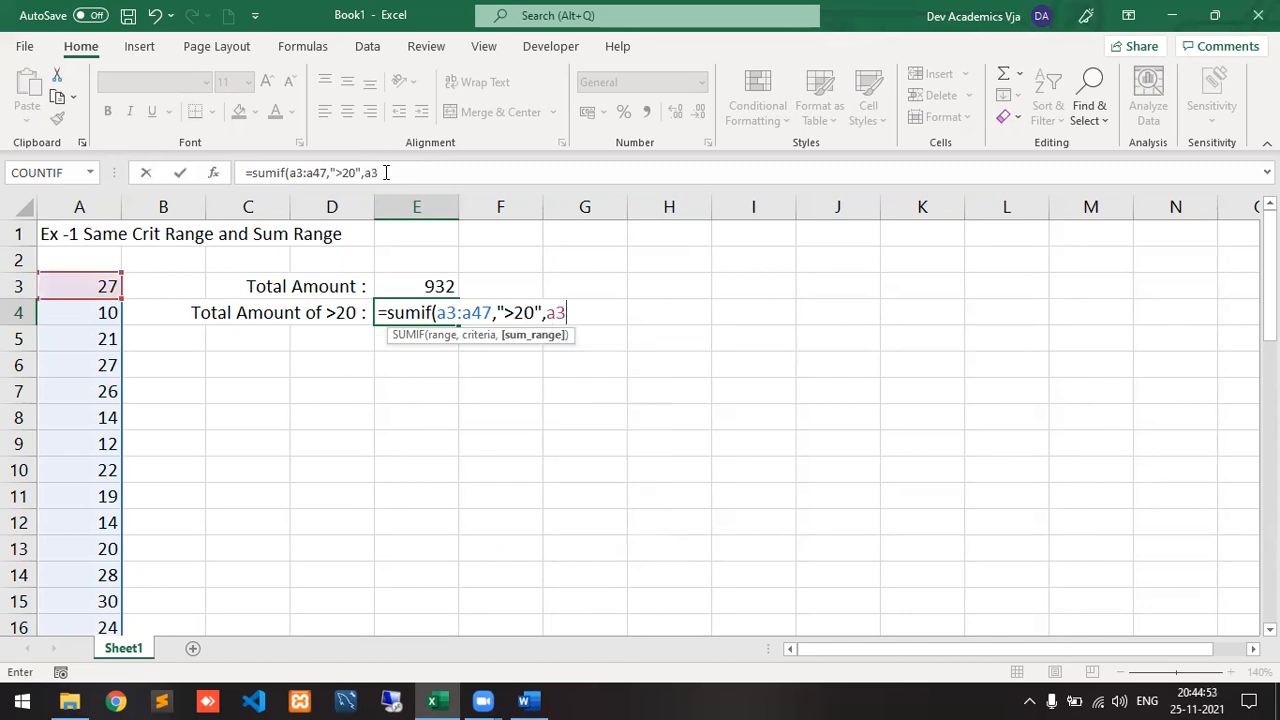
text(a47)
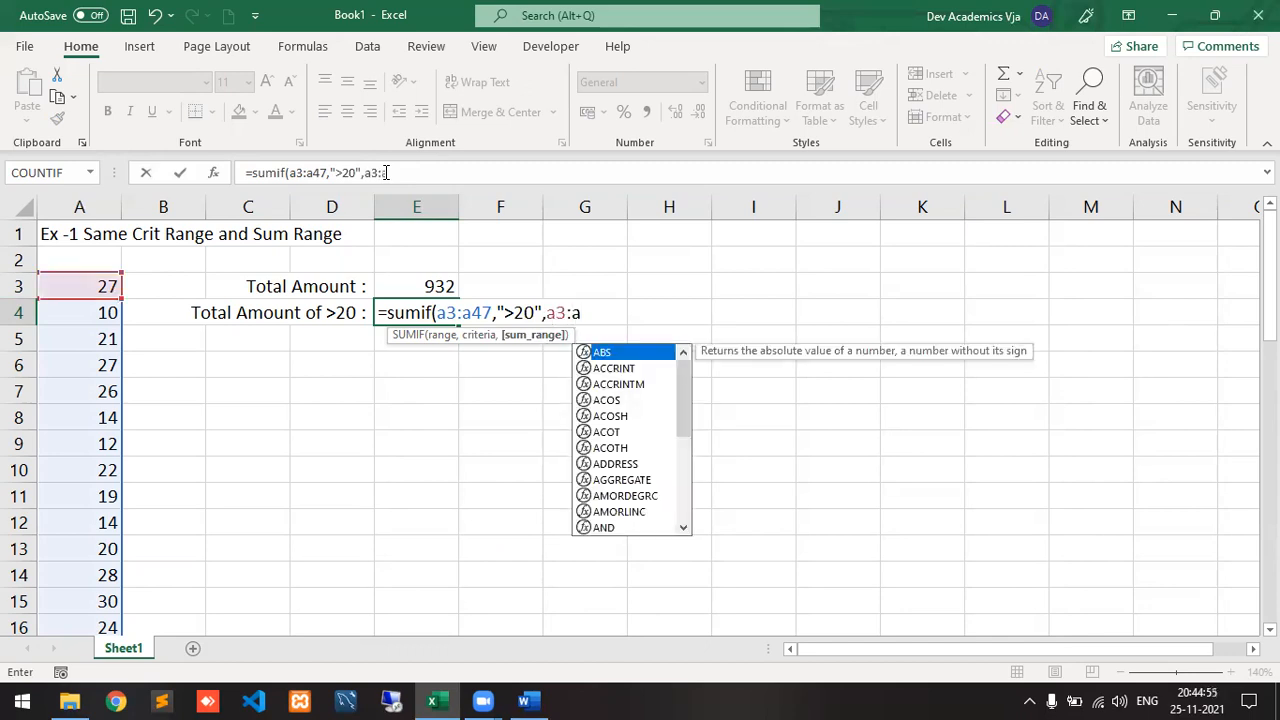
text())
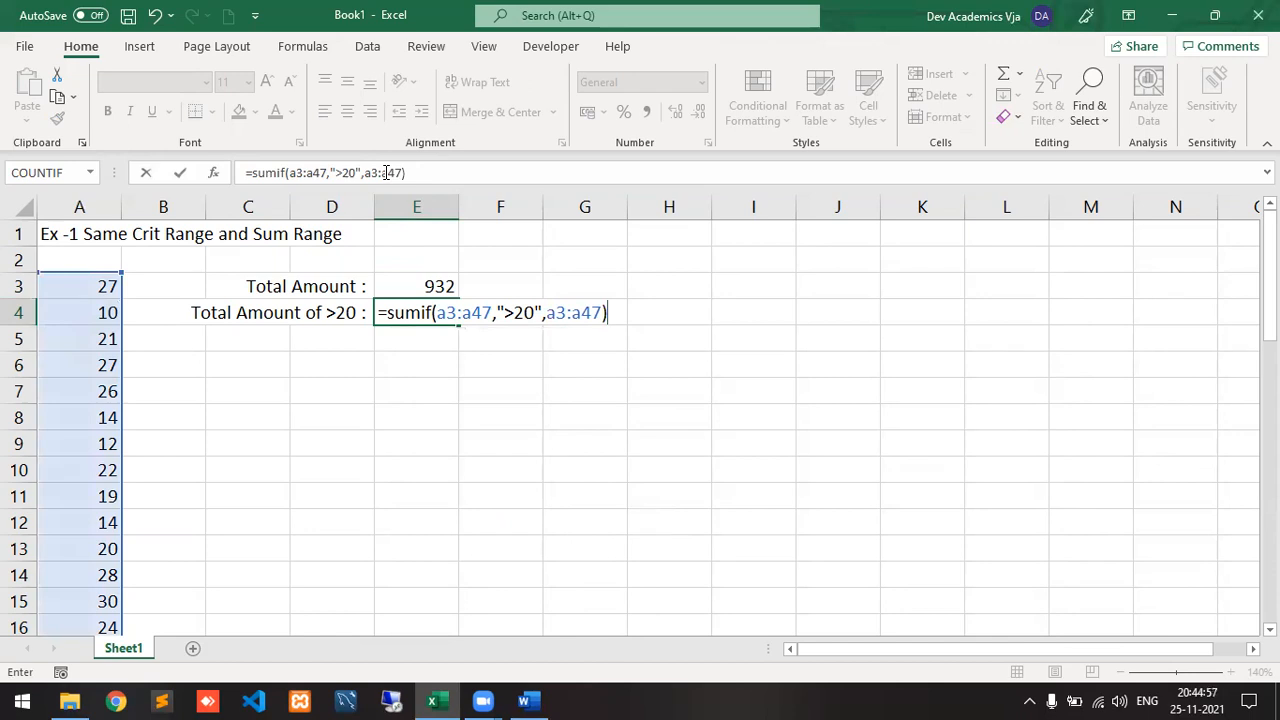
key(Return)
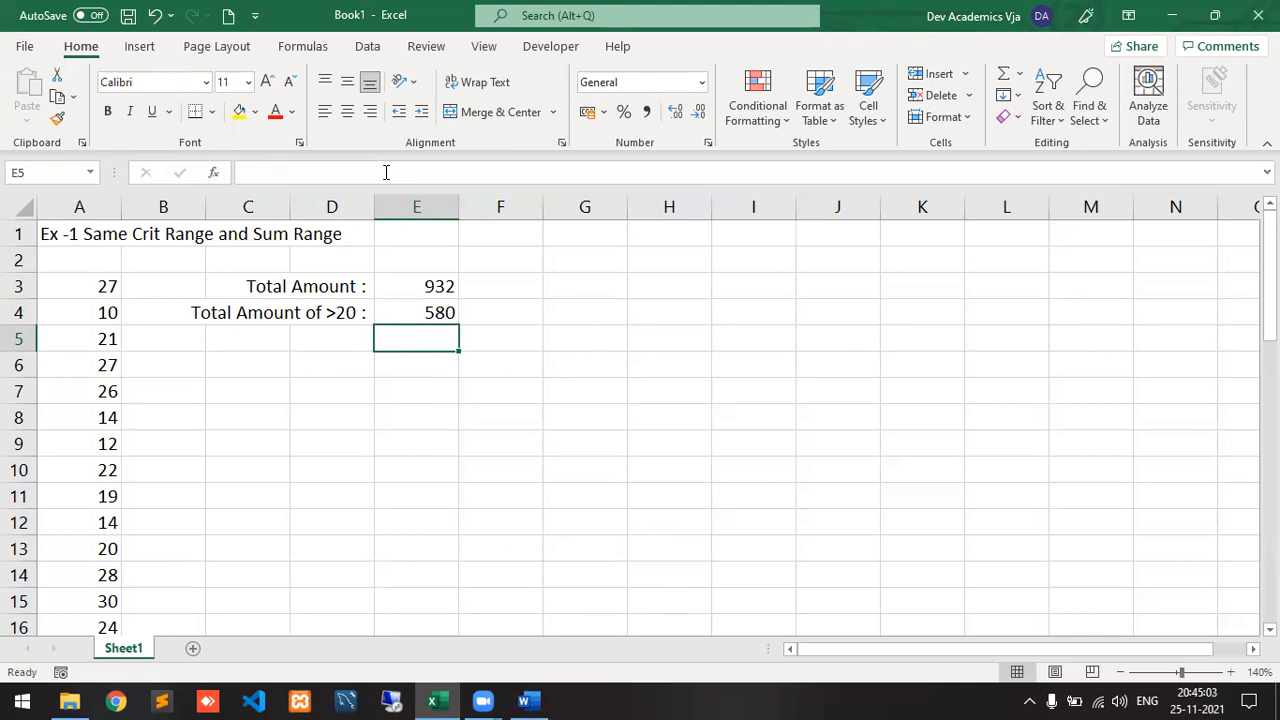
- Copy the formula text =SUMIF(A3:A47,">20",A3:A47) from cell E4 into E5, keeping the same references
key(Up)
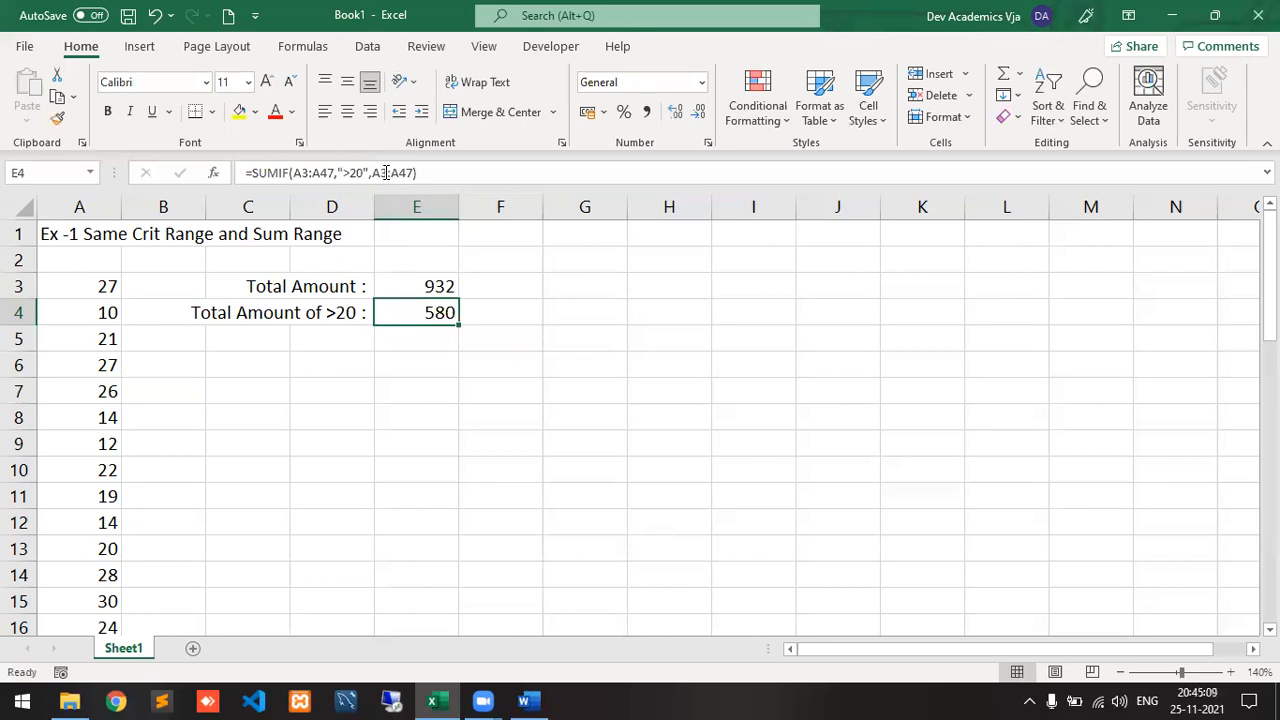
key(Down)
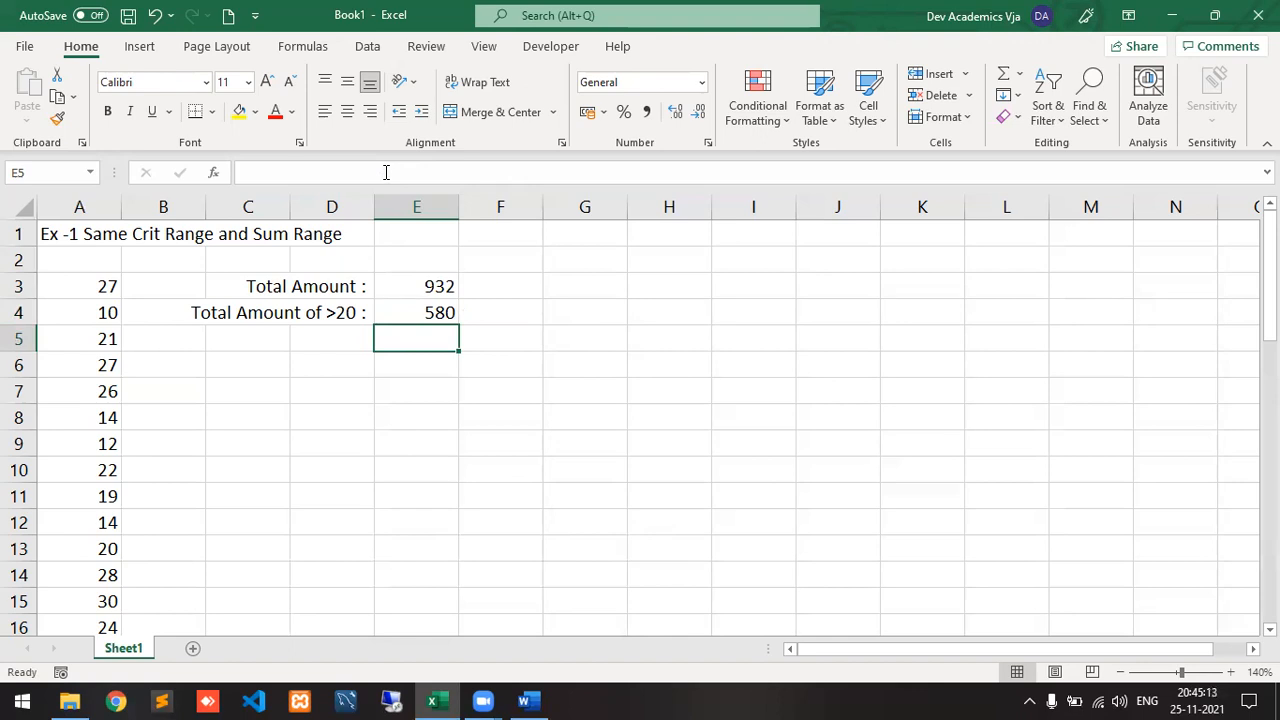
key(Up)
click(449, 172)
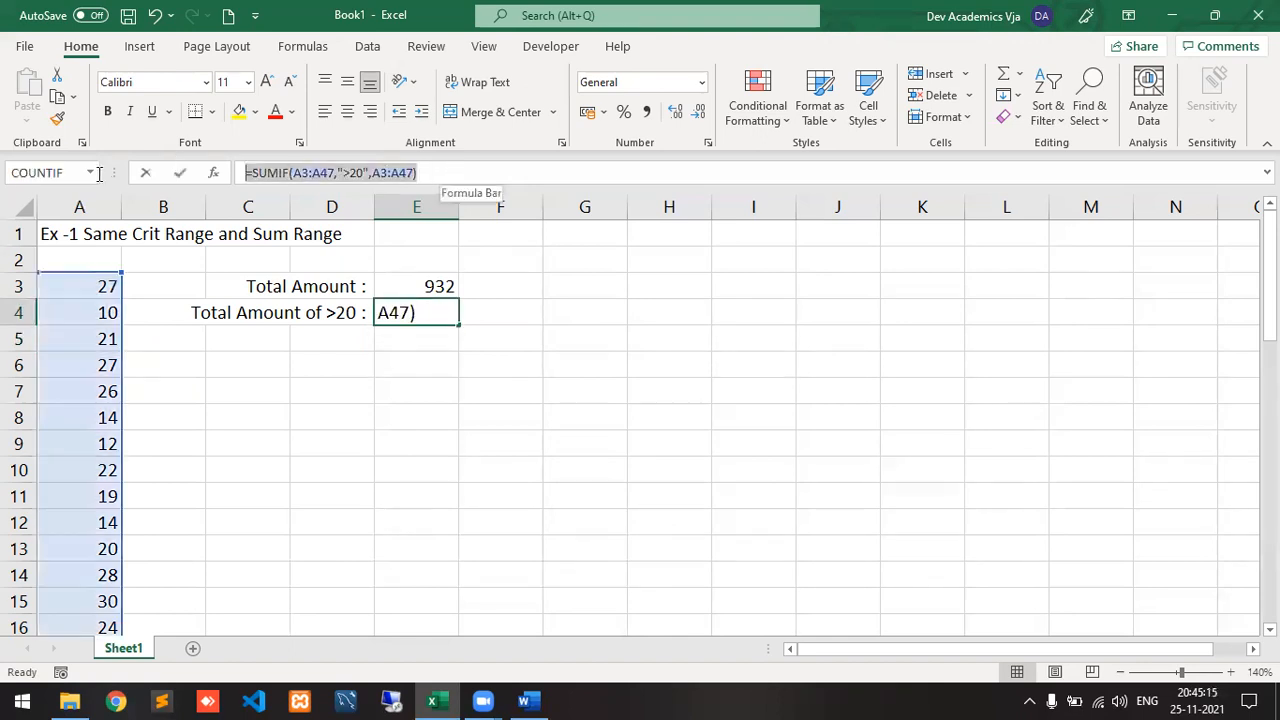
key(Return)
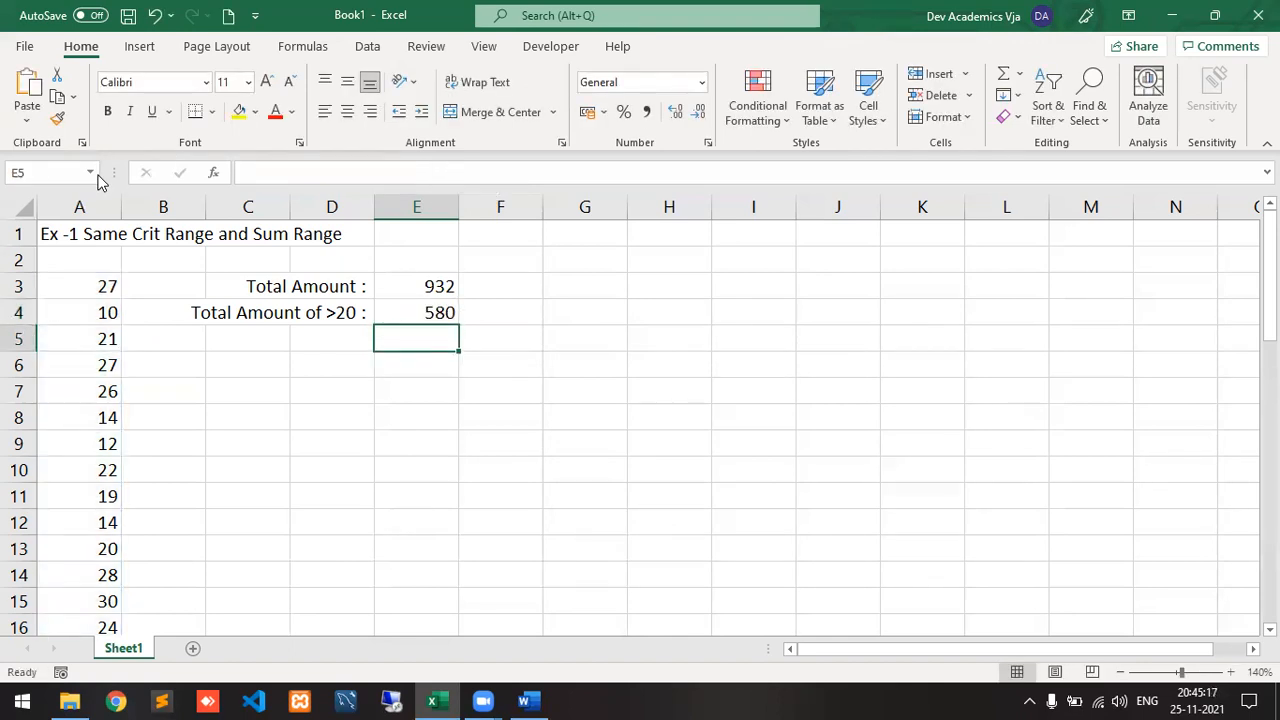
text(=SUMIF(A3:A47,">20",A3:A47))
key(Return)
key(Up)
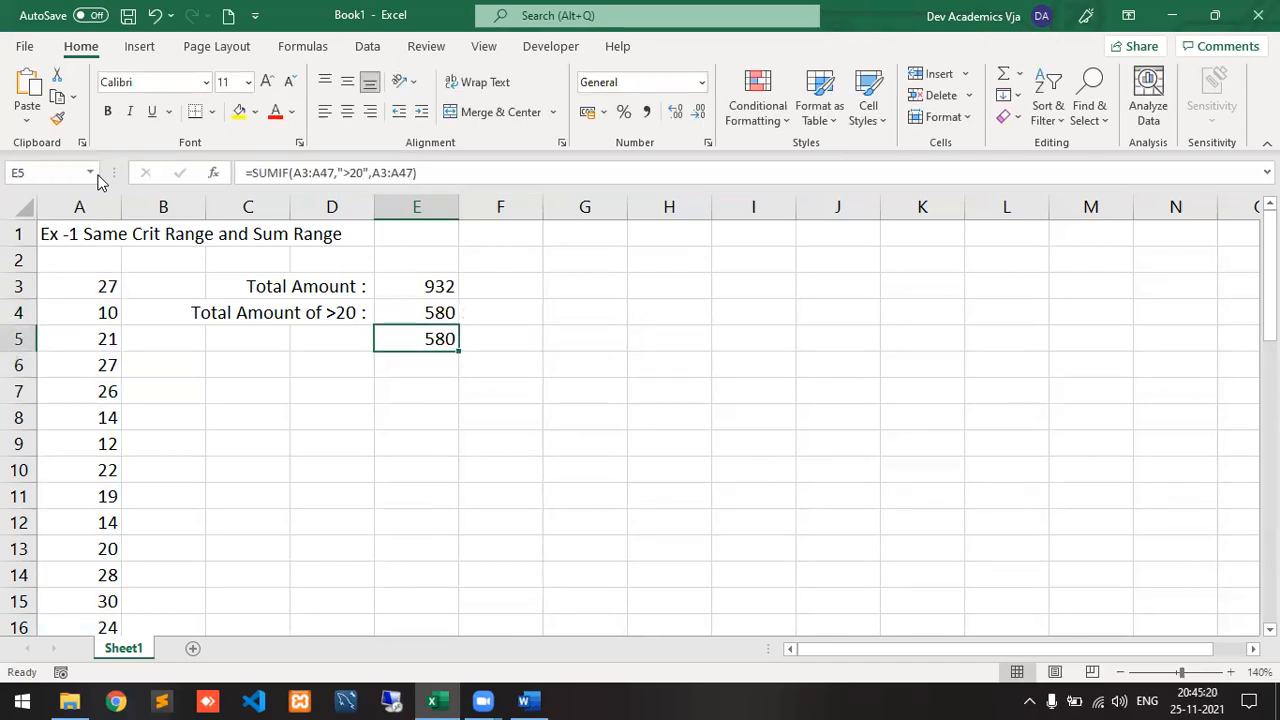
- Change the criterion in the E5 formula to ">=20"
click(351, 173)
text(=)
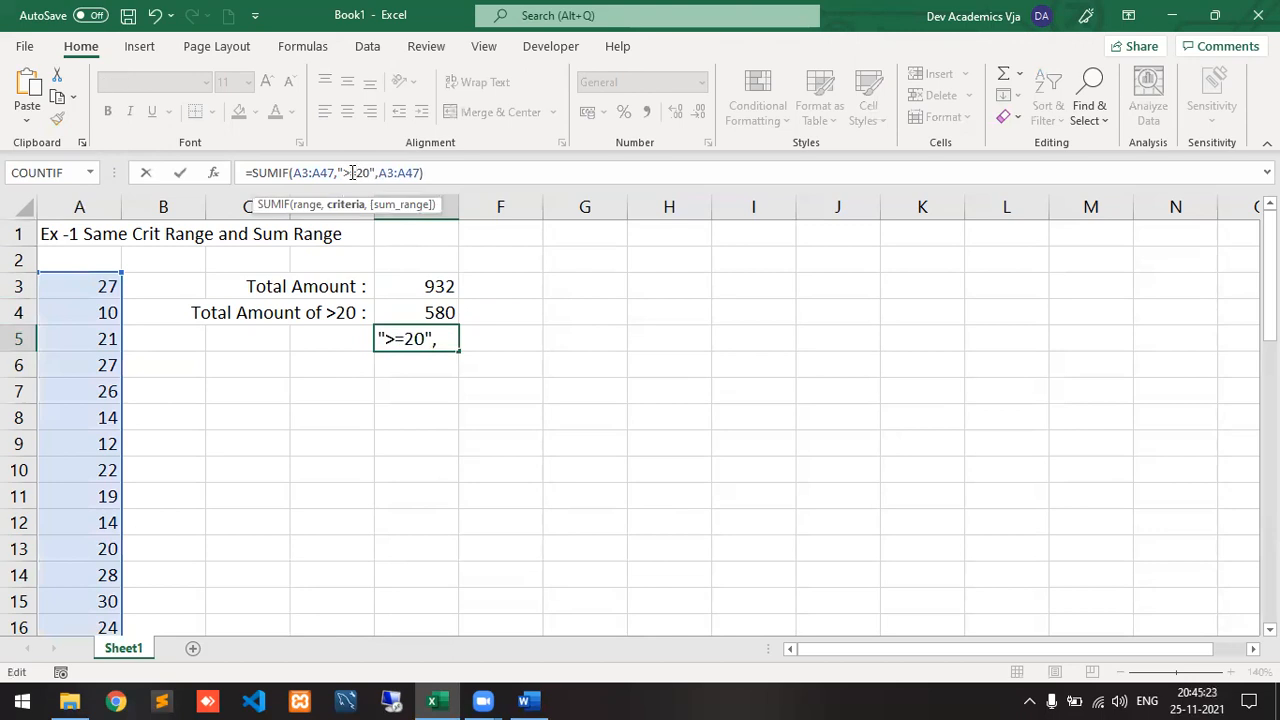
key(Return)
- Compare the SUMIF results in E4 and E5 for the criteria above 20 and at least 20
key(Up)
key(Up)
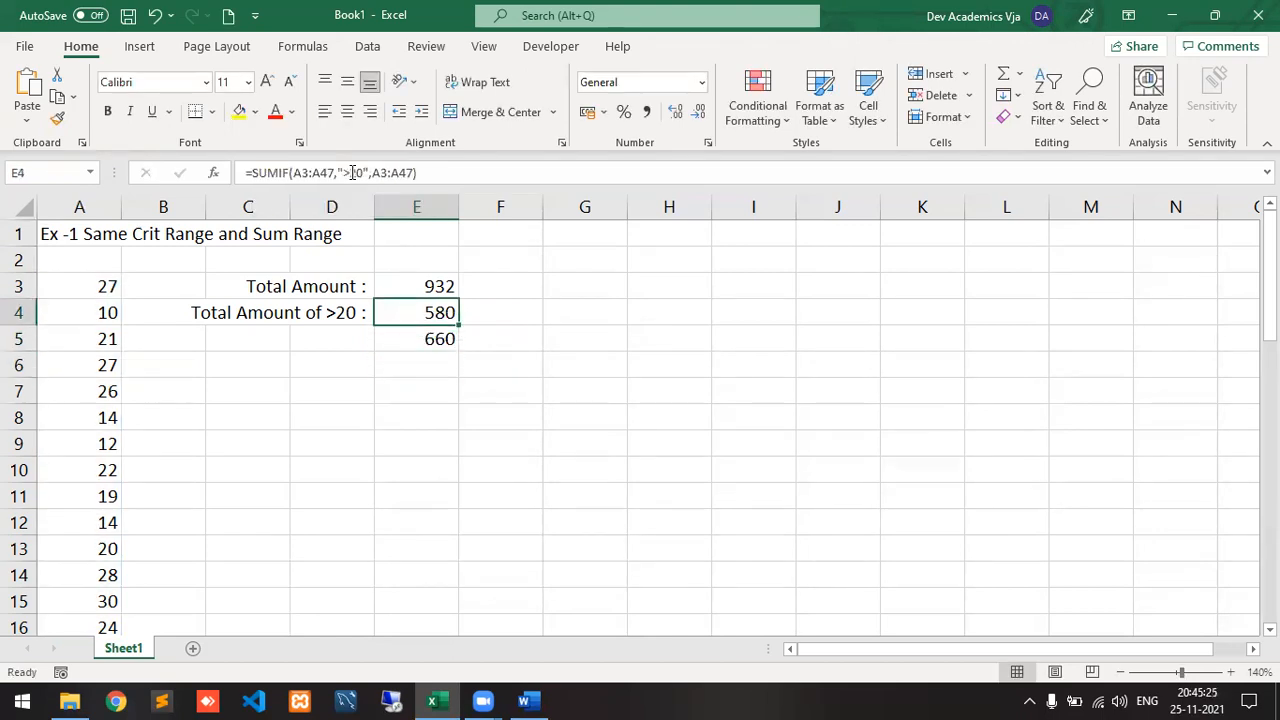
key(shift+Down)
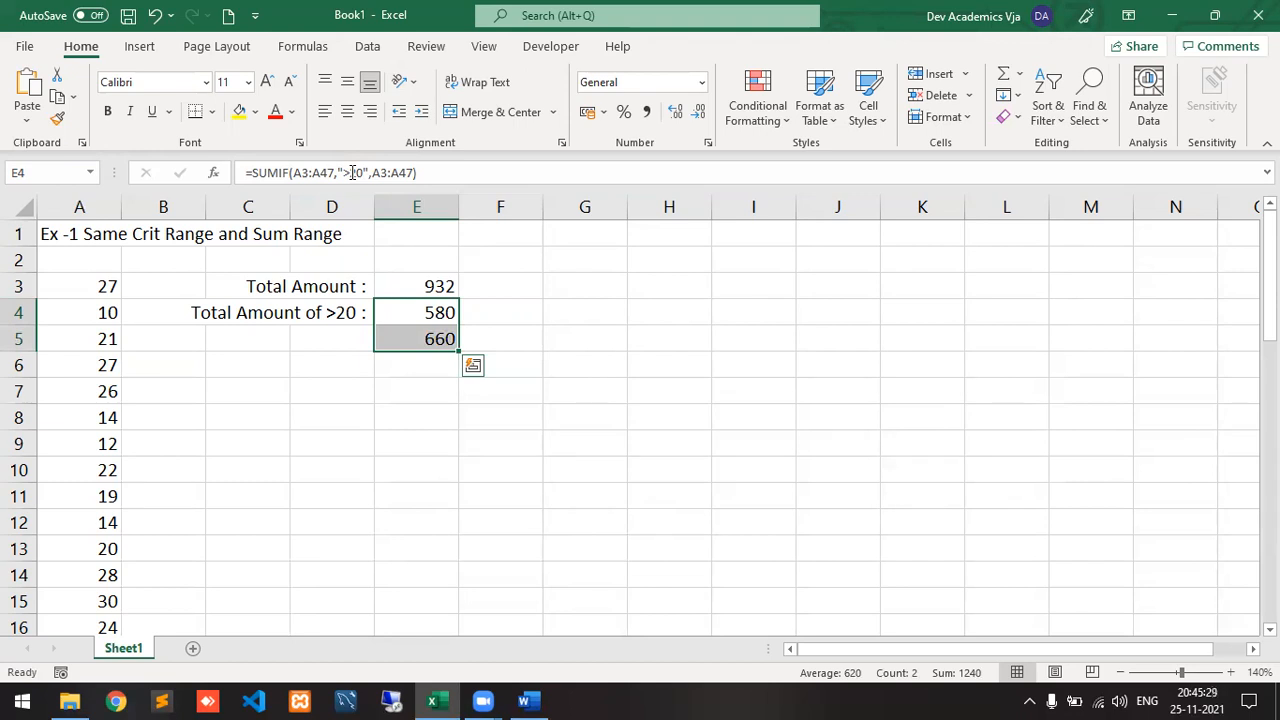
key(Left)
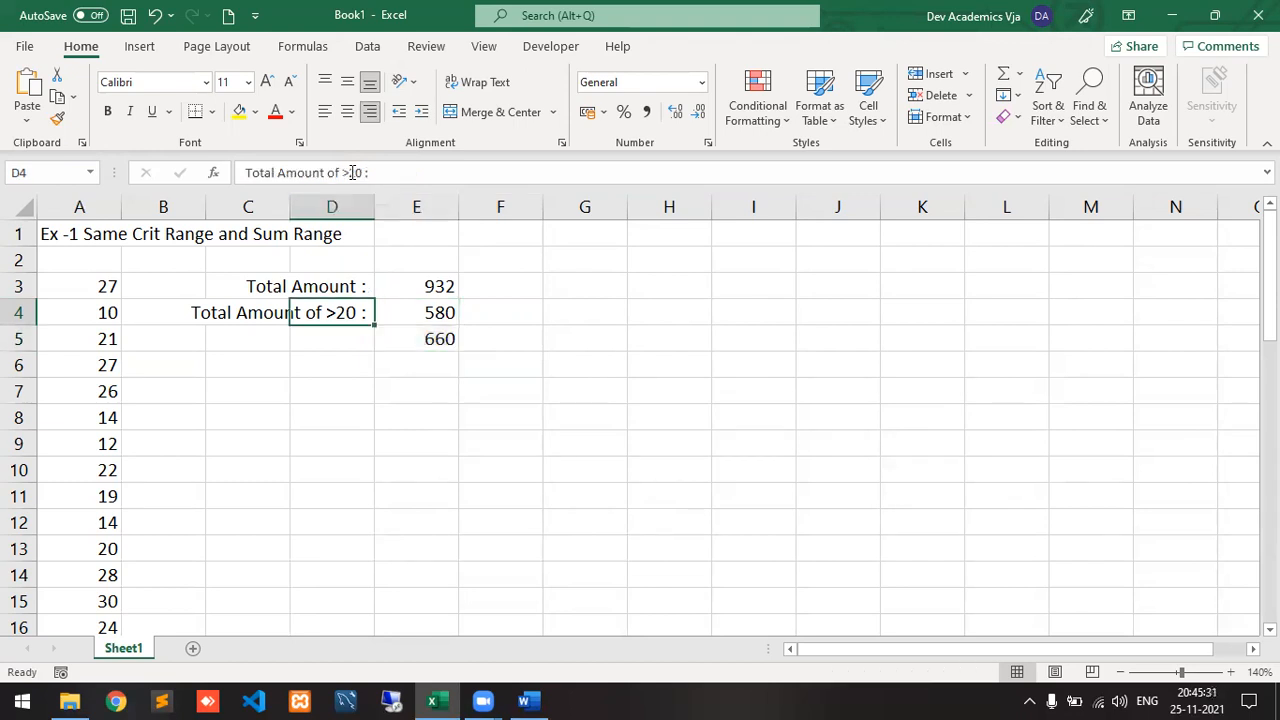
key(Down)
key(Up)
key(Right)
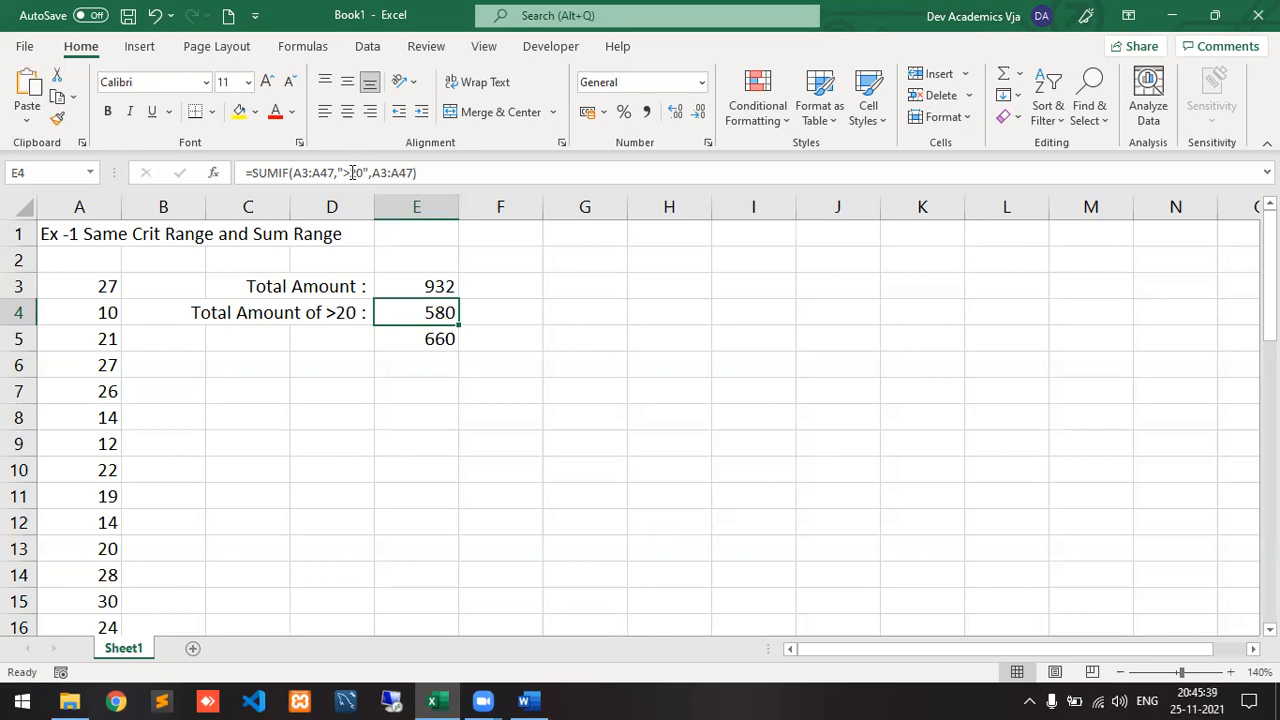
- Rename Sheet1 as "Sum if -1"
right_click(138, 648)
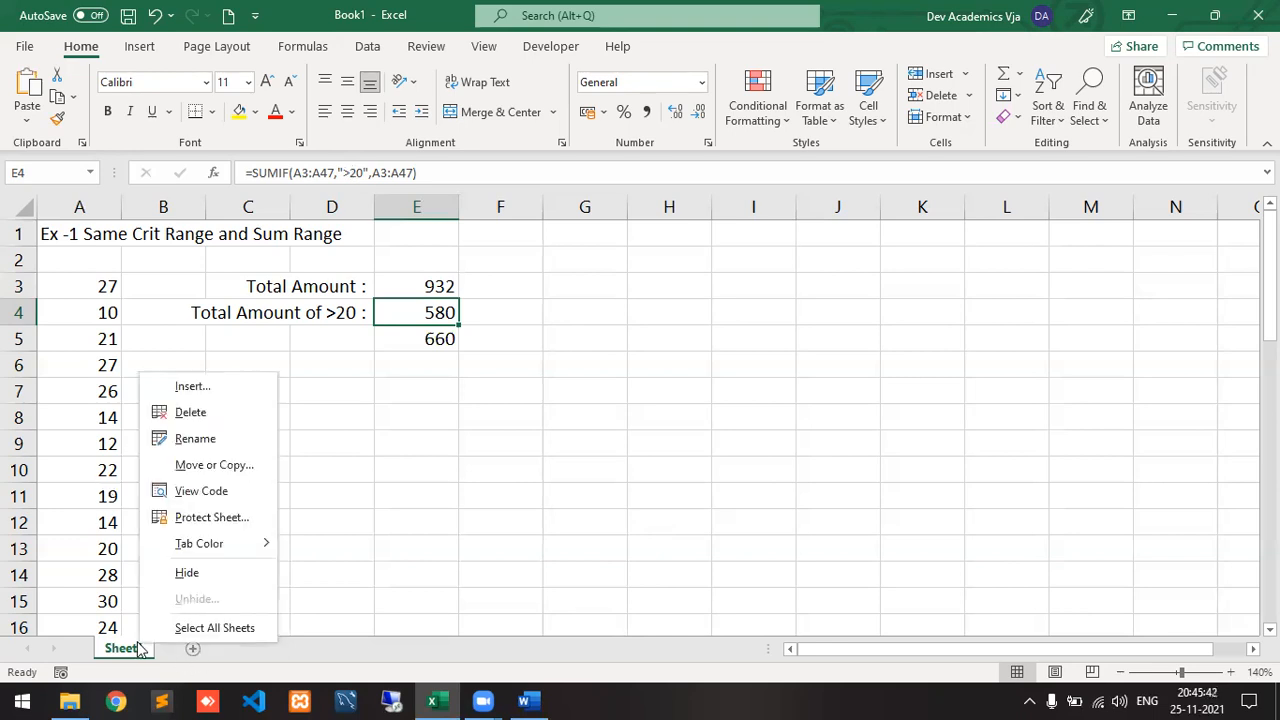
click(206, 446)
text(Sum if )
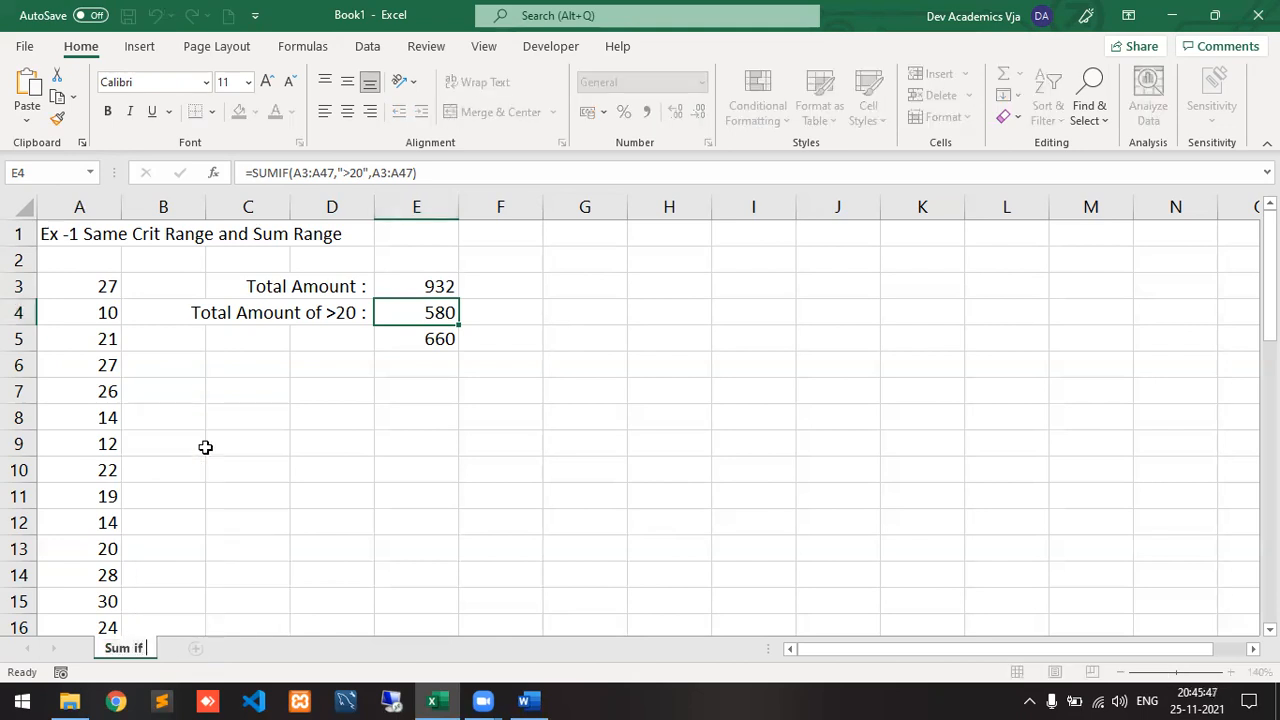
text(-1)
- Add a new worksheet and name it "Sum if -2"
click(210, 648)
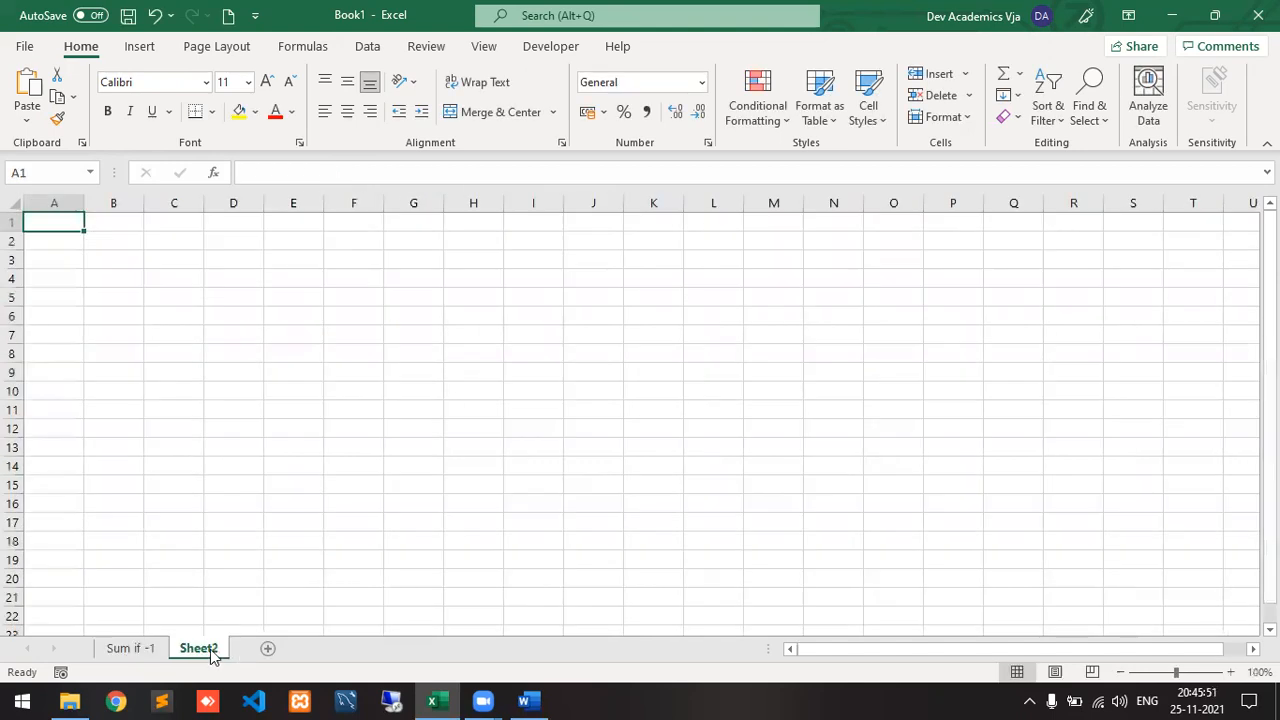
right_click(203, 652)
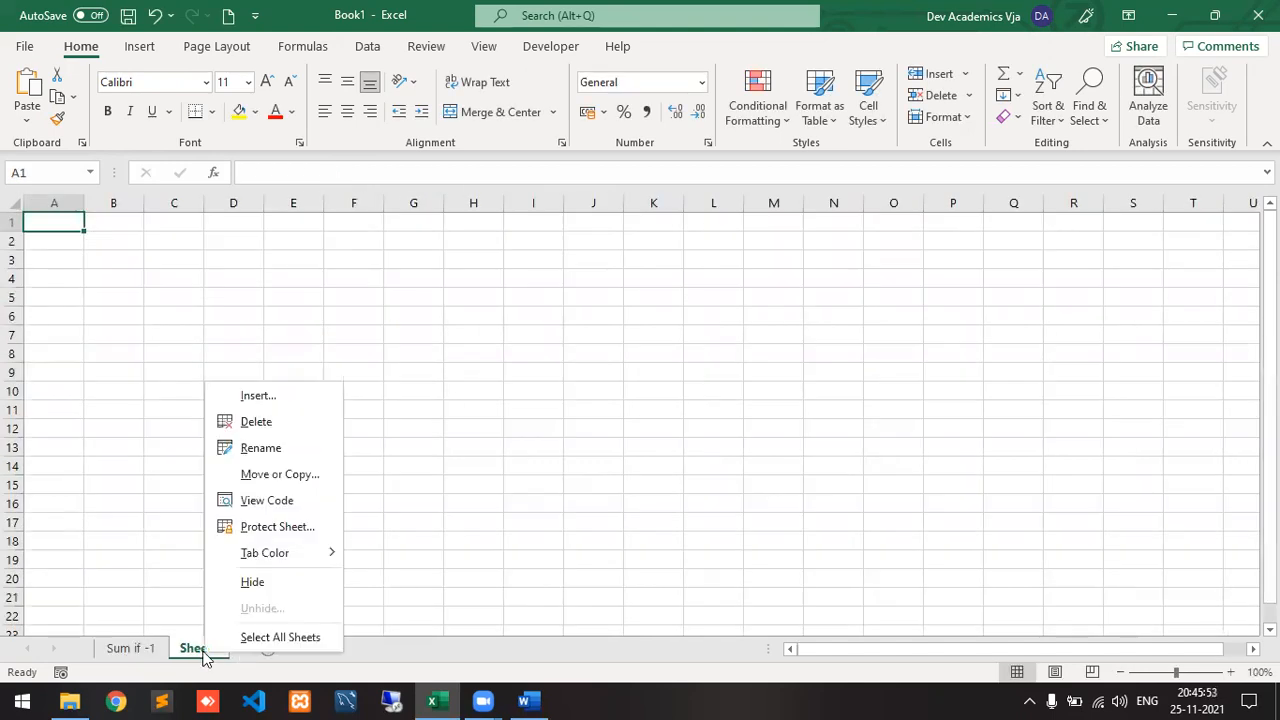
click(269, 449)
text(Sum if -2)
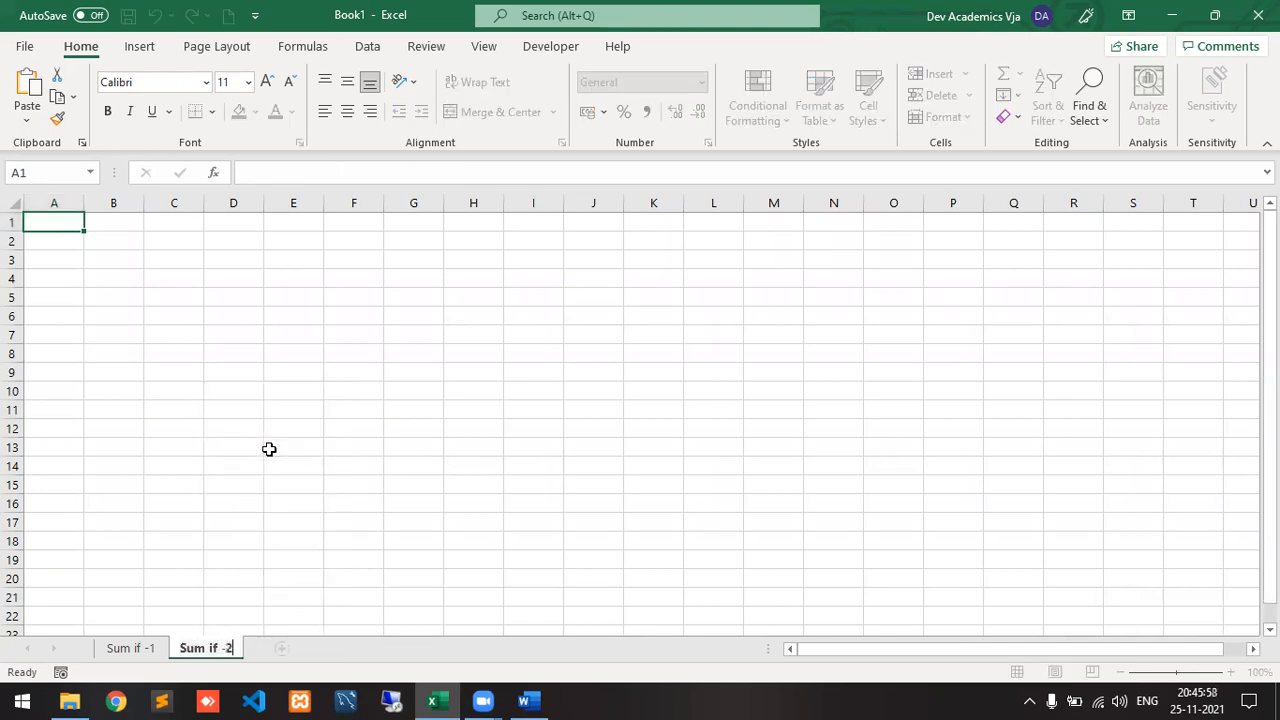
click(266, 318)
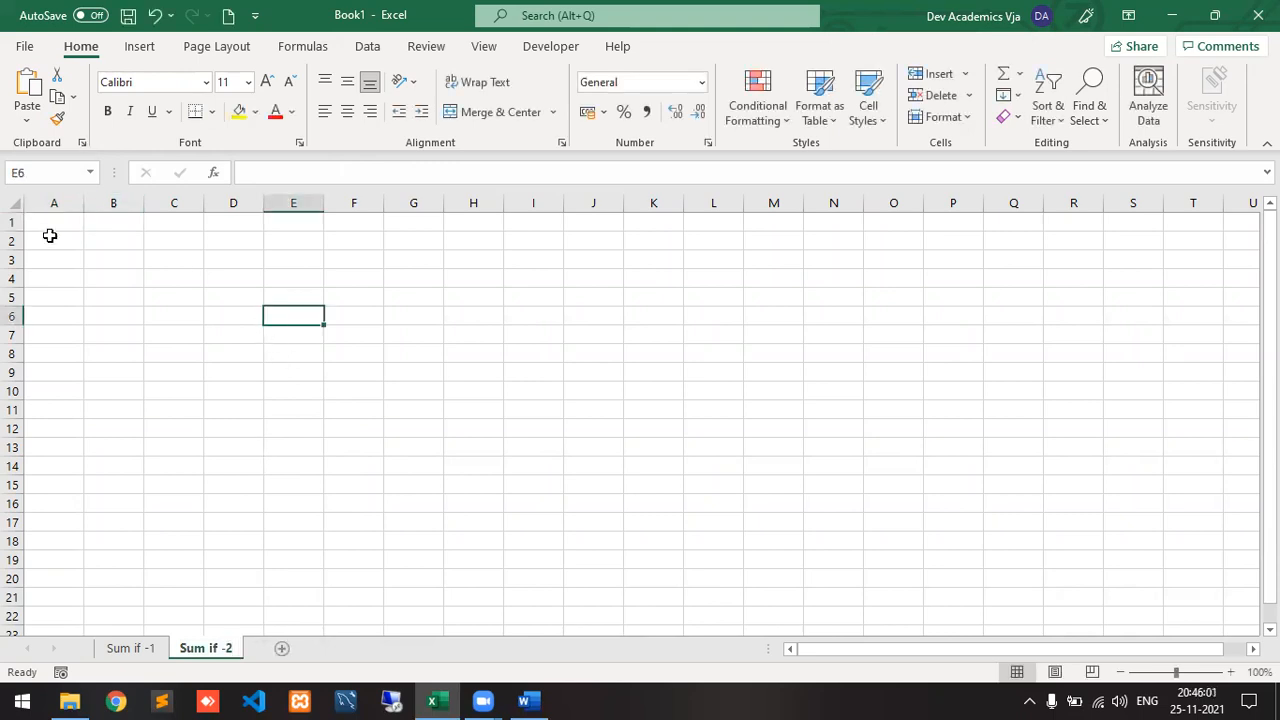
- Enter the heading "2: Diff Crit range and Sum Range" in cell A1 of the "Sum if -2" sheet
click(51, 203)
drag(51, 229, 52, 233)
click(52, 230)
text(2)
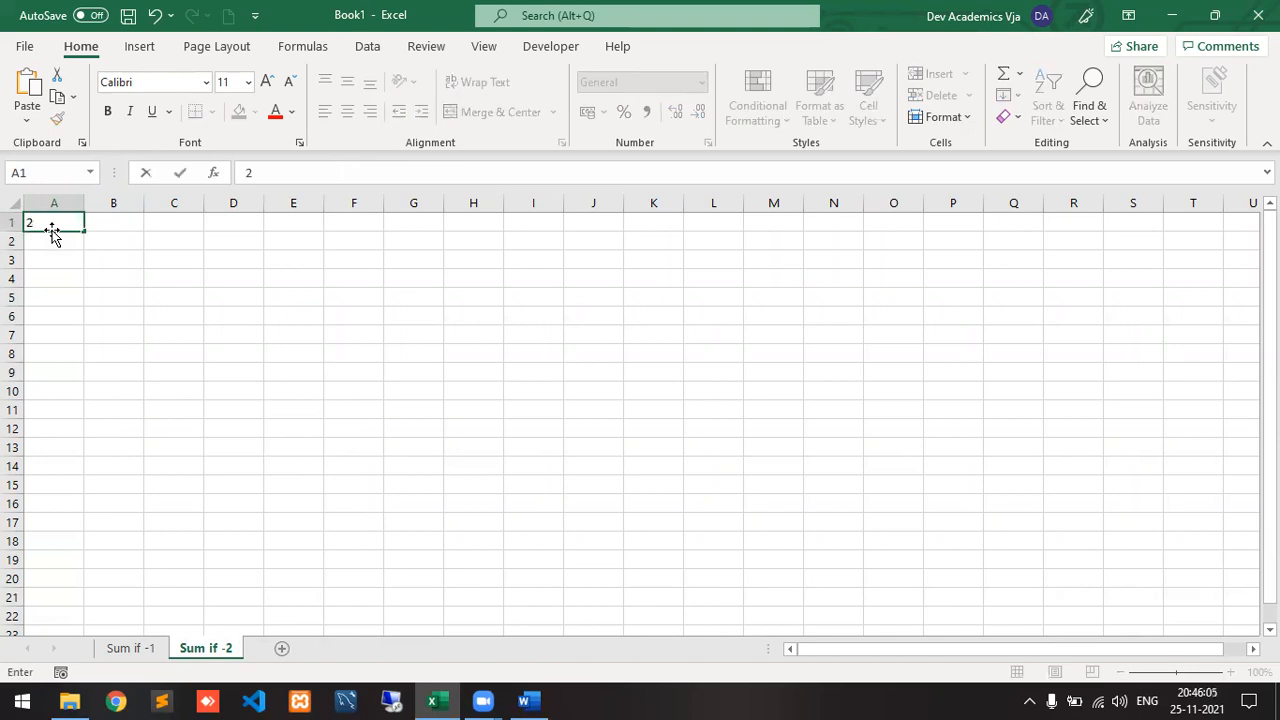
text(: D)
text(iff)
text( Sum)
key(BackSpace)
key(BackSpace)
key(BackSpace)
key(BackSpace)
text(Crit ra)
key(BackSpace)
key(BackSpace)
key(BackSpace)
text(ra)
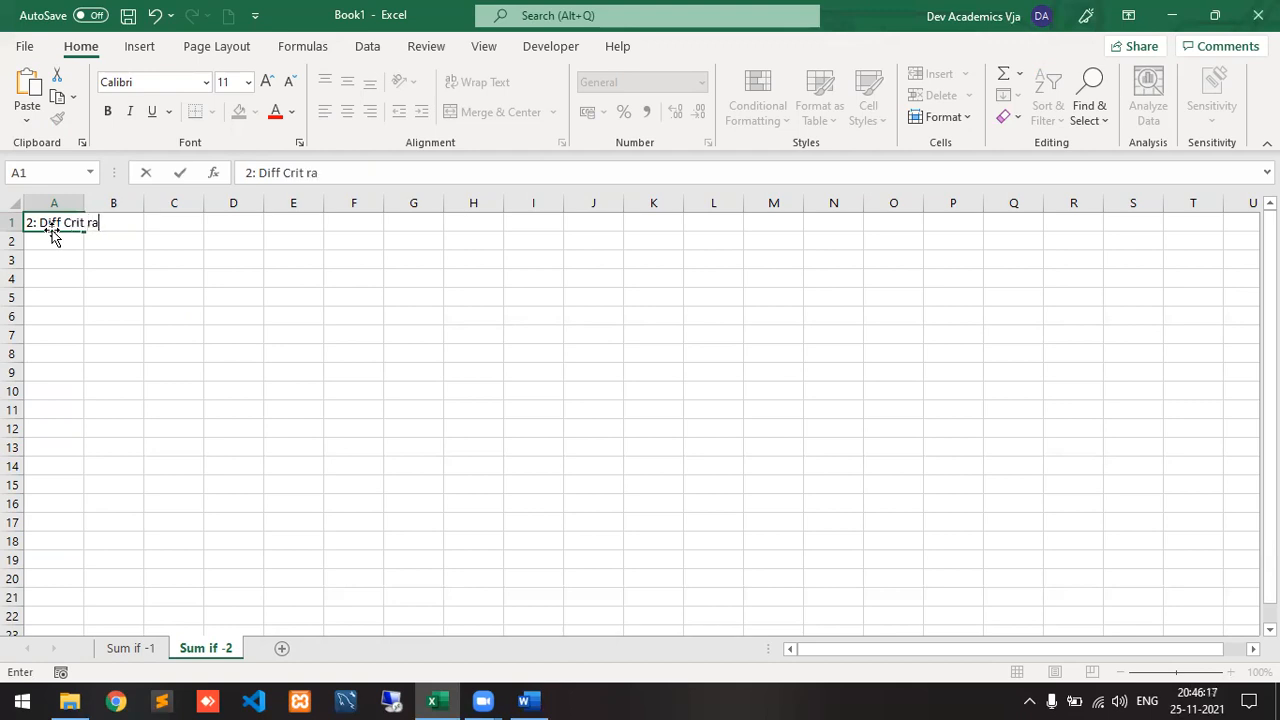
text(nge and Sum Range)
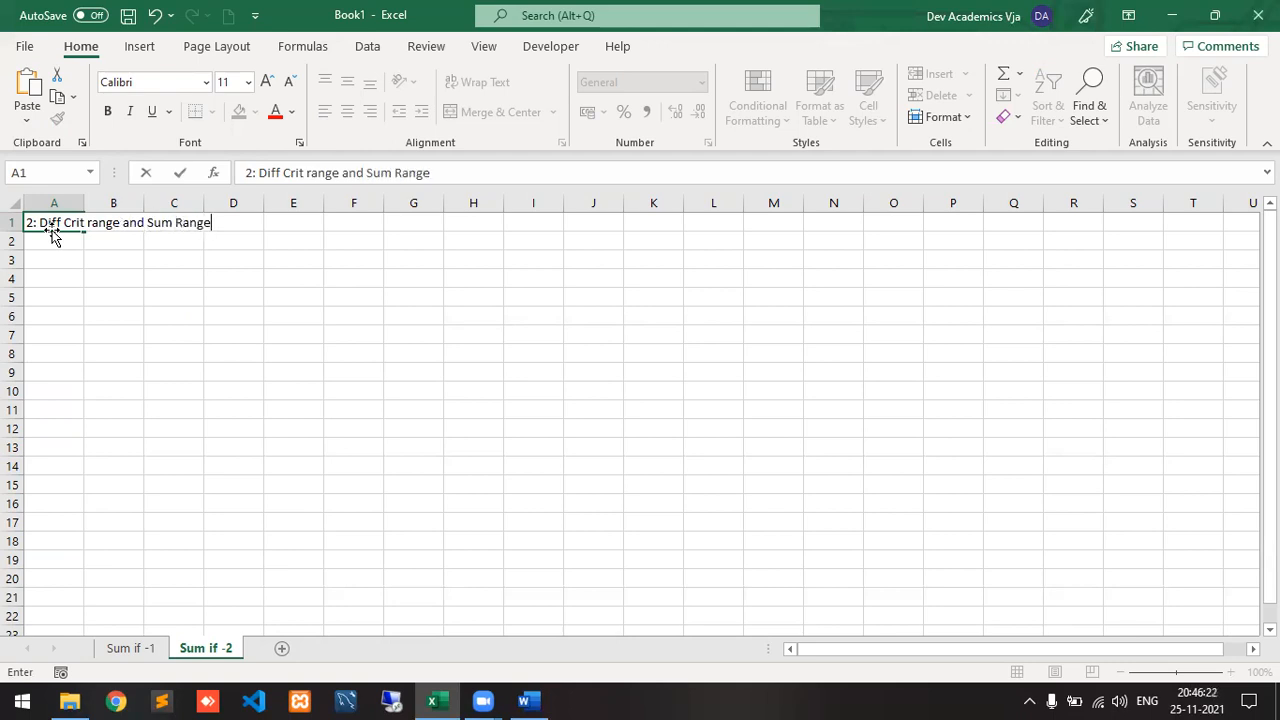
- Enter the column headings Sno, Item and Amount in cells A4 to C4
key(Return)
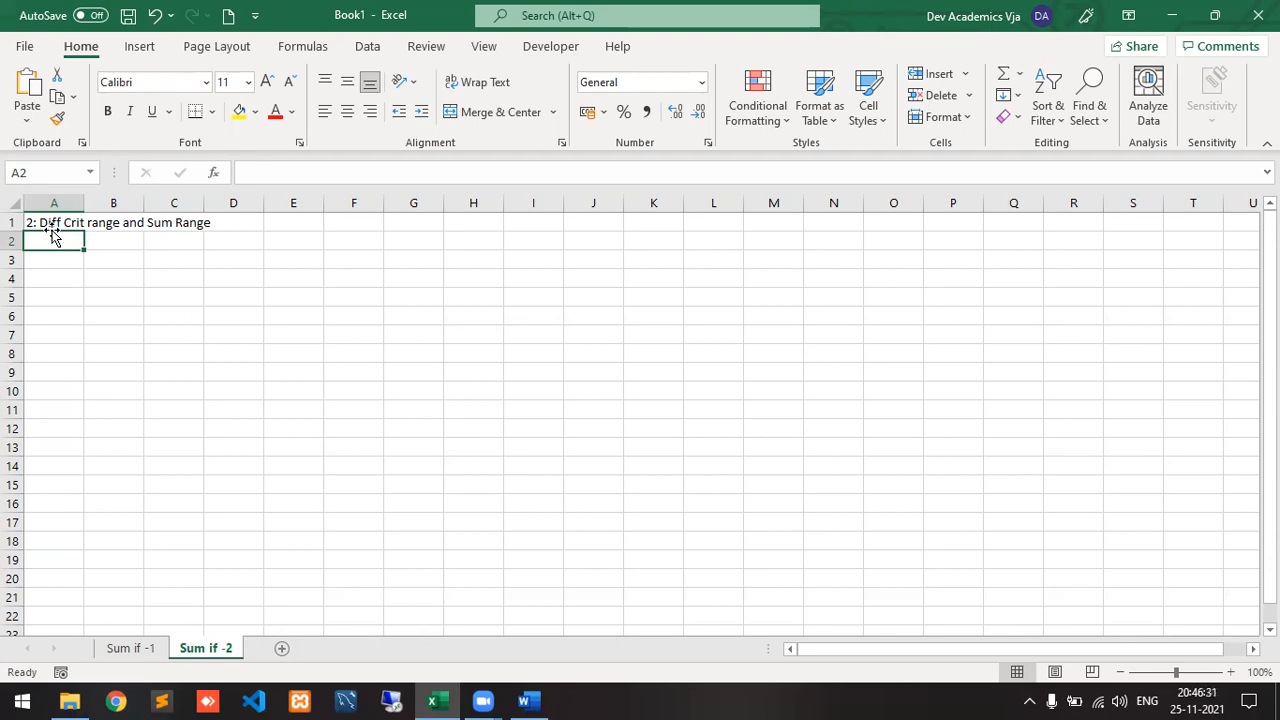
key(Down)
key(Down)
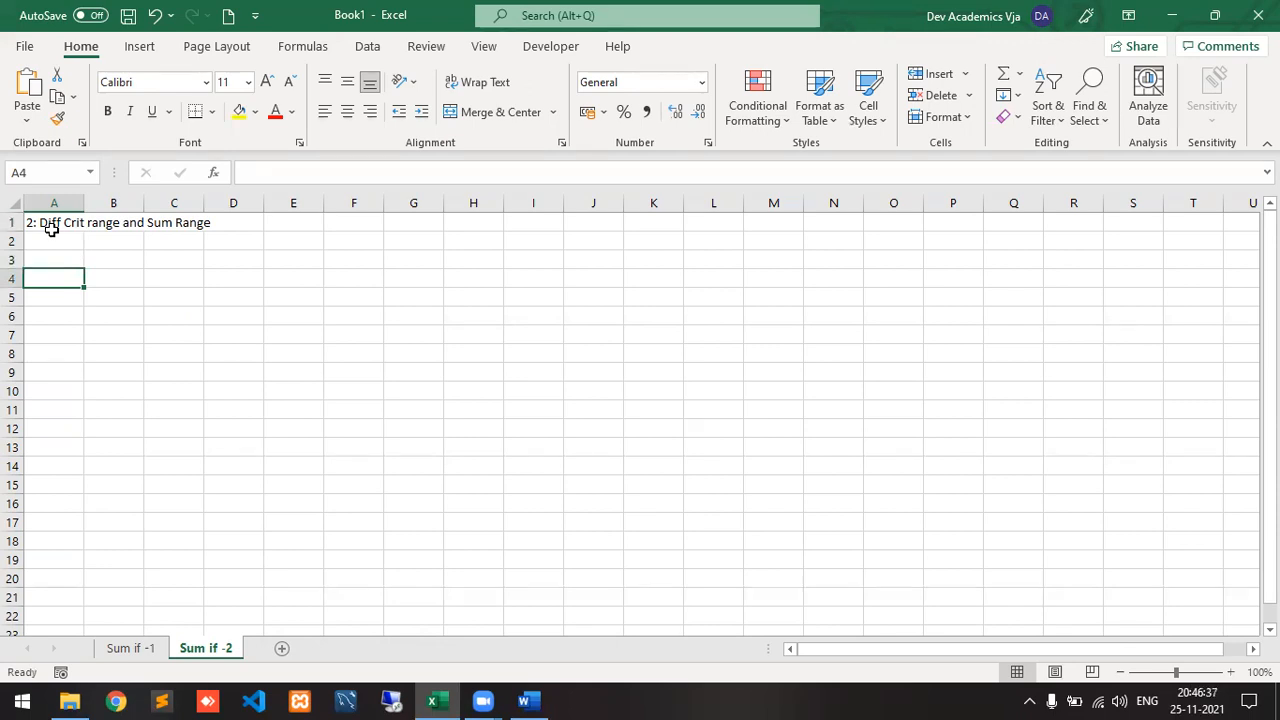
text(Sno)
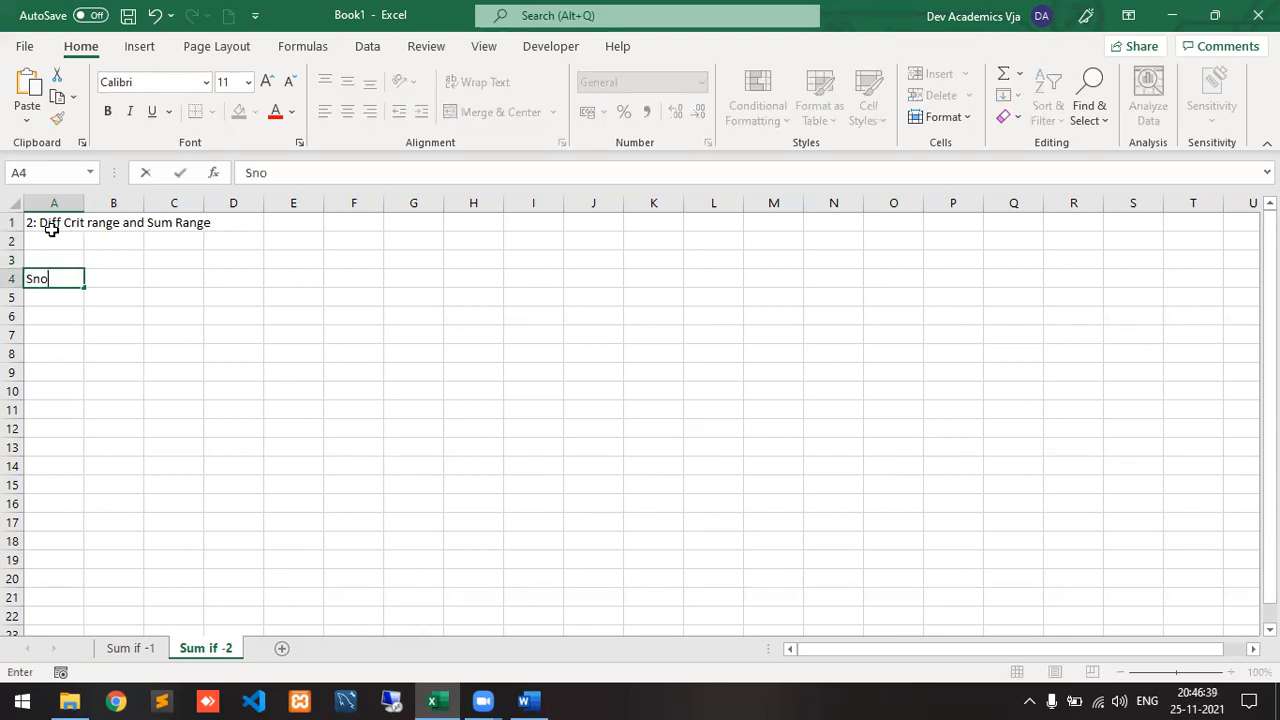
key(Tab)
text(I)
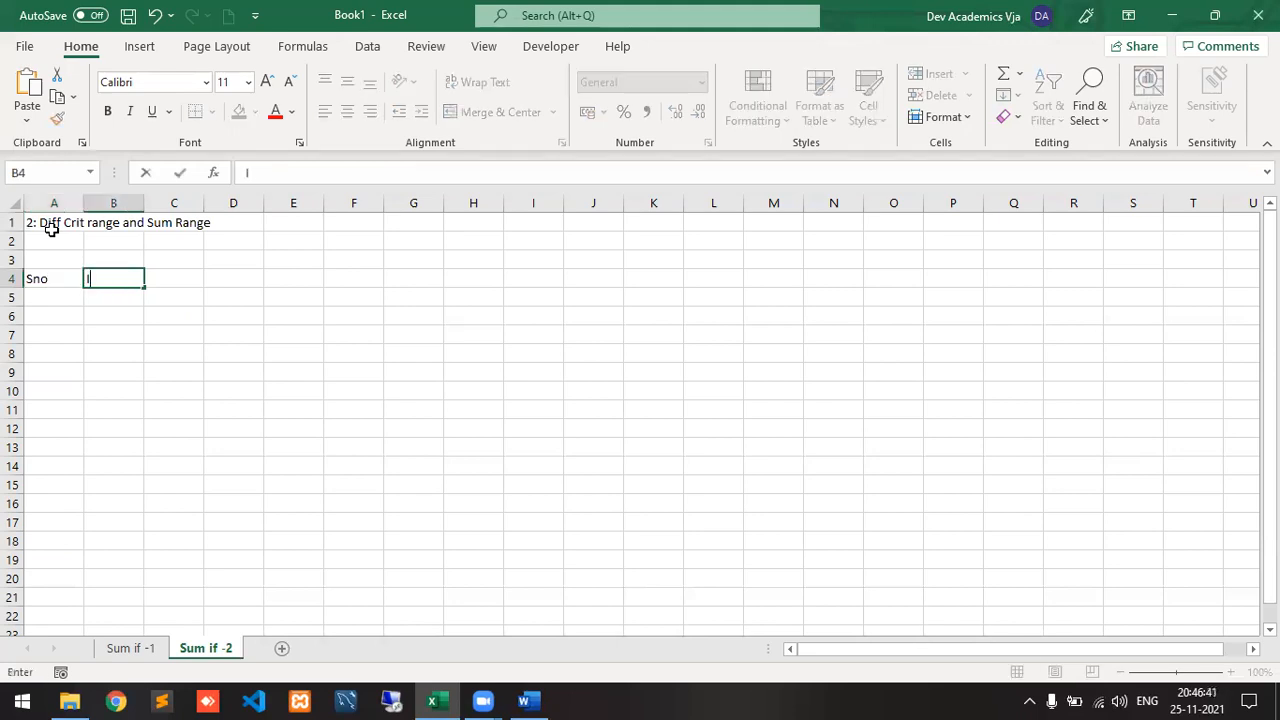
text(tem)
key(Tab)
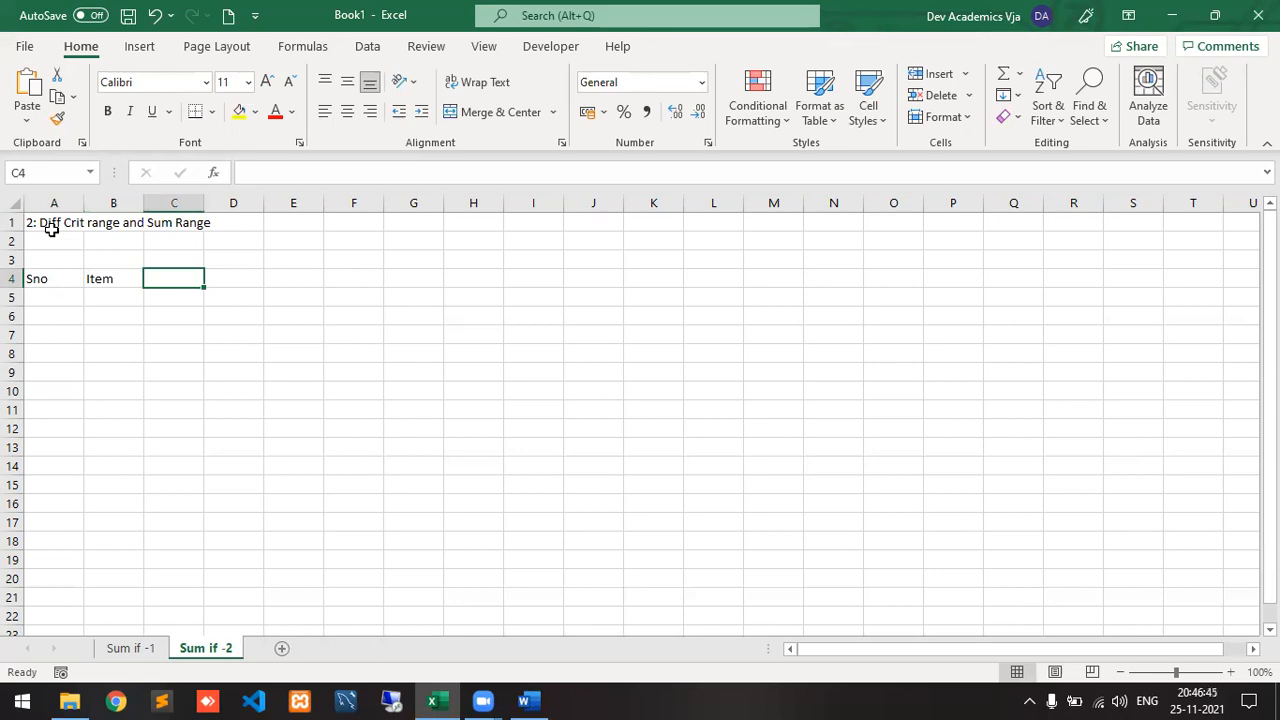
text(Amount)
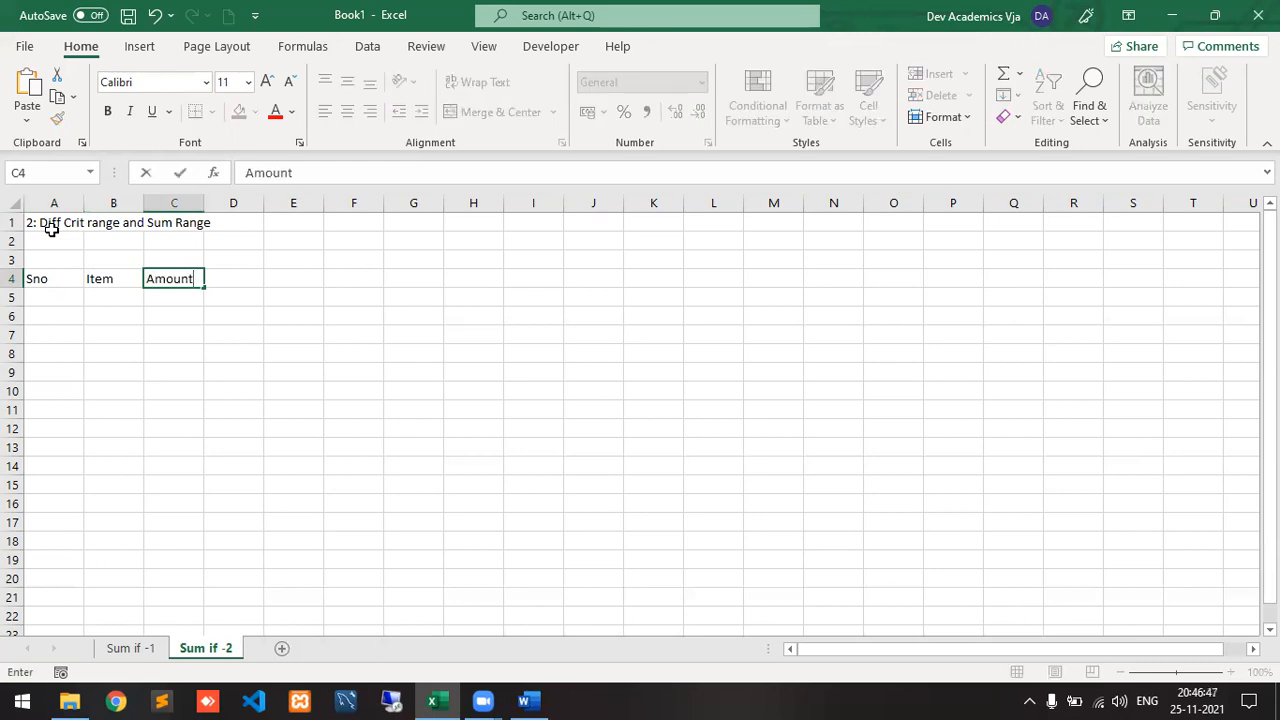
key(Return)
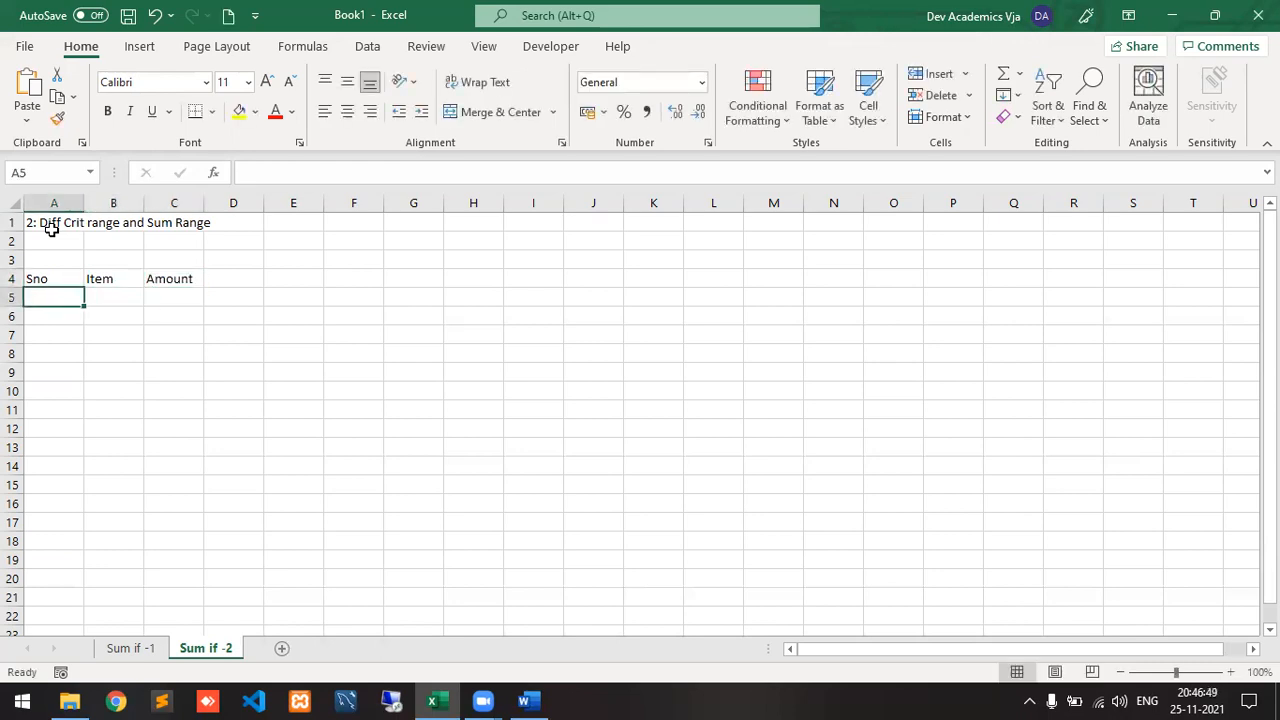
- Number the Sno column by entering =ROW()-4 in A5 and filling it down to row 65
text(=sq)
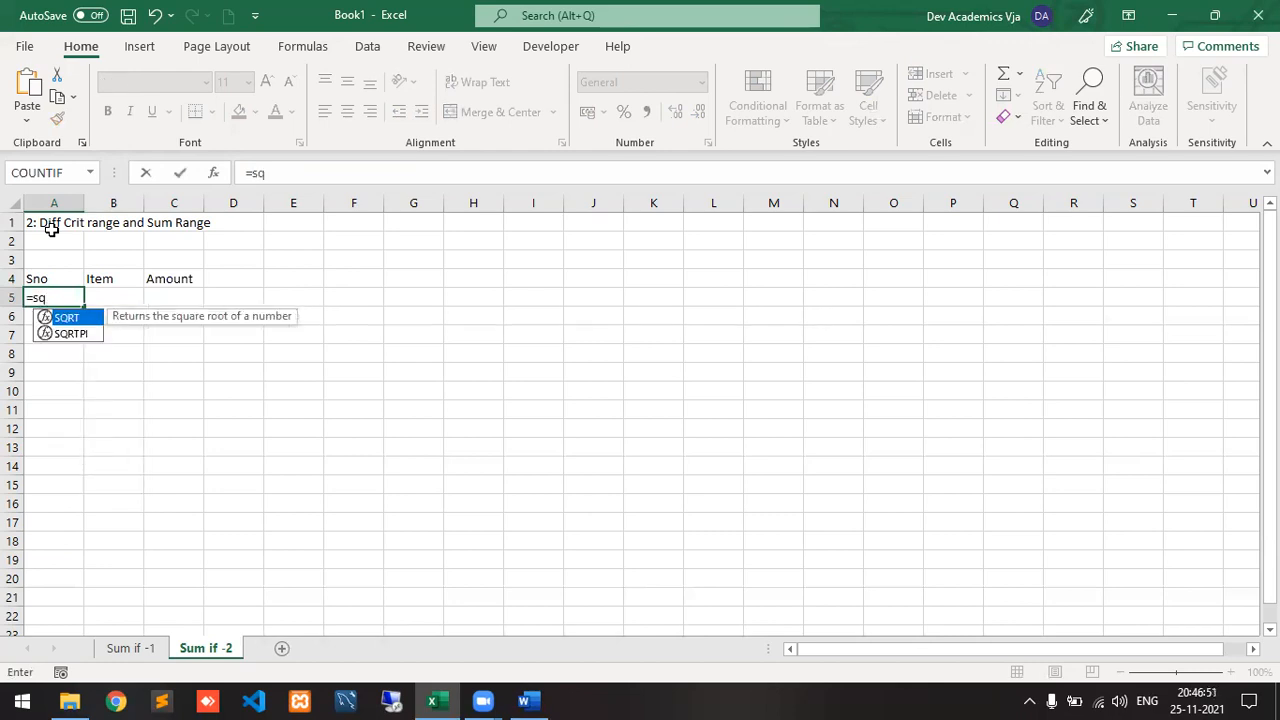
key(BackSpace)
key(BackSpace)
text(r)
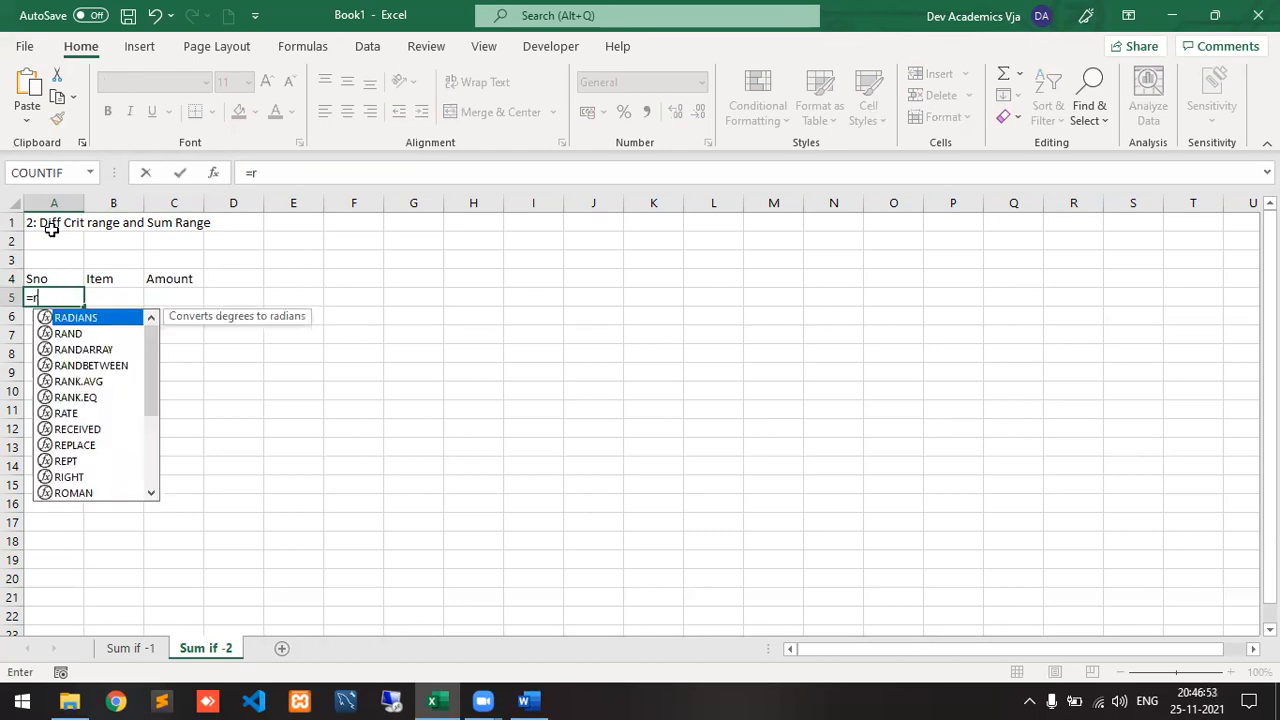
text(ow())
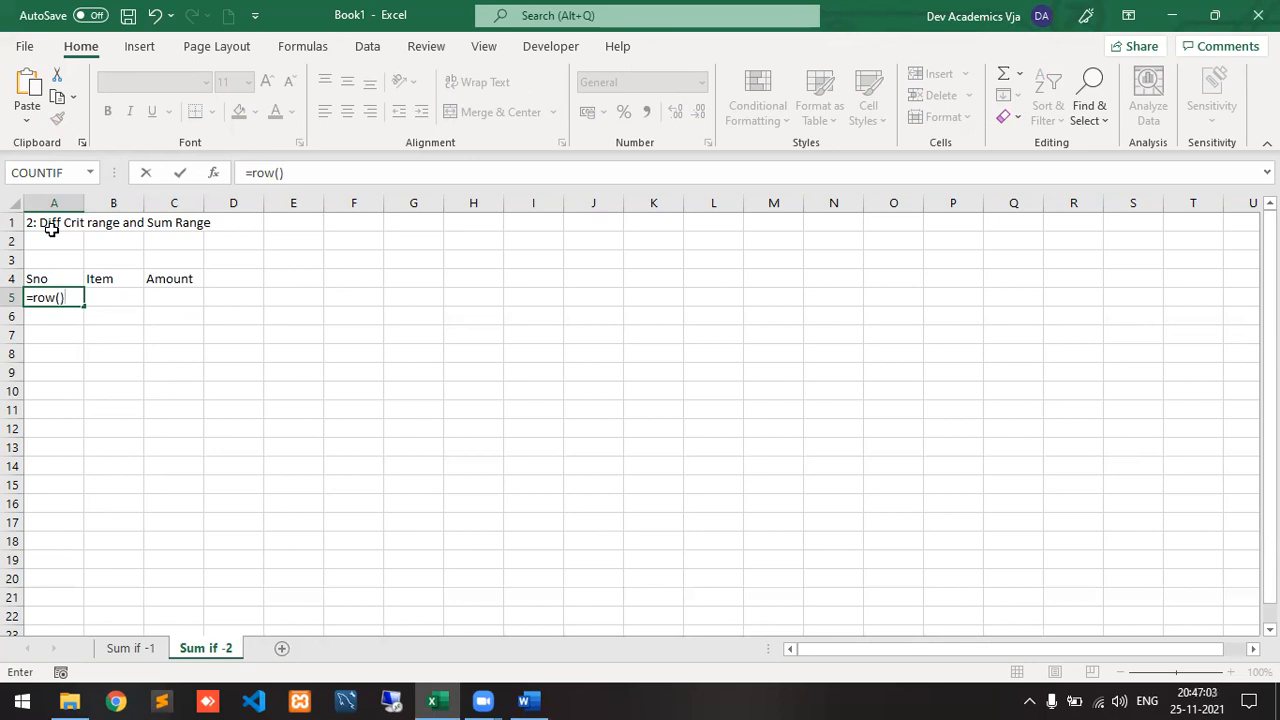
text(-4)
key(Return)
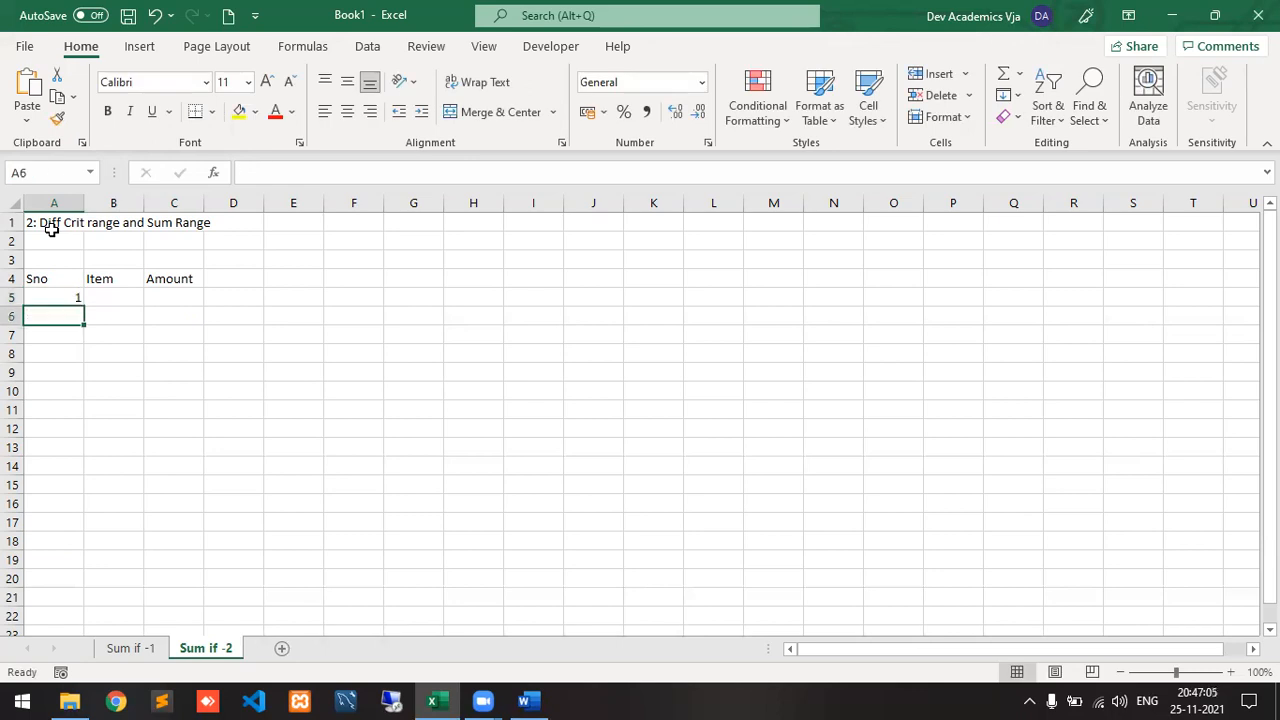
key(Up)
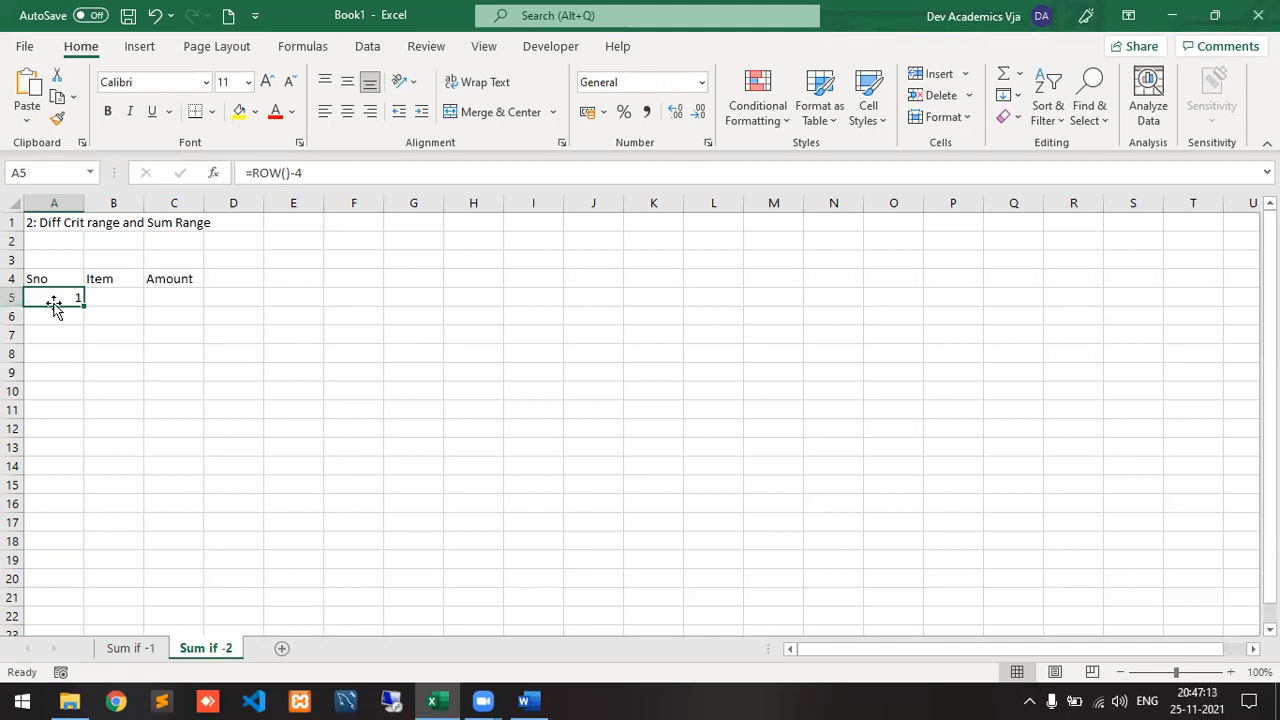
drag(84, 305, 57, 556)
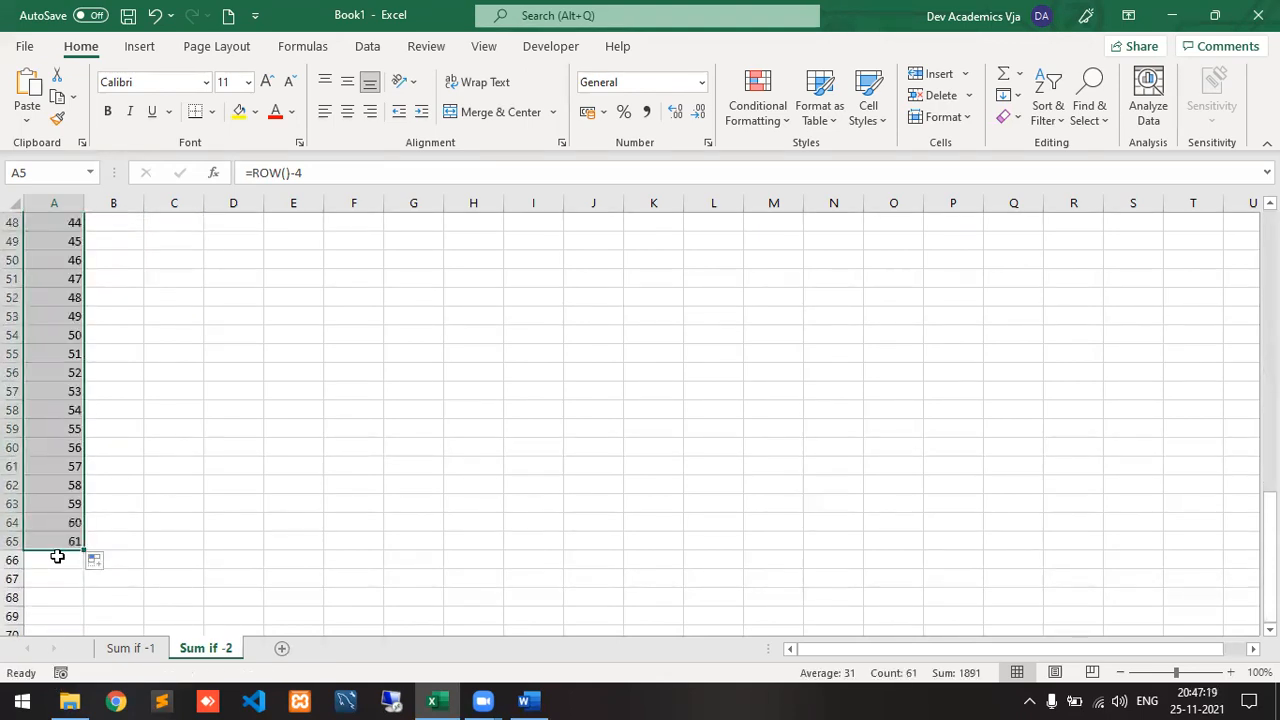
- List the items Pen, Pencil, Book, Bag and Bat in cells B5 to B9
key(ctrl+Up)
key(Down)
key(Right)
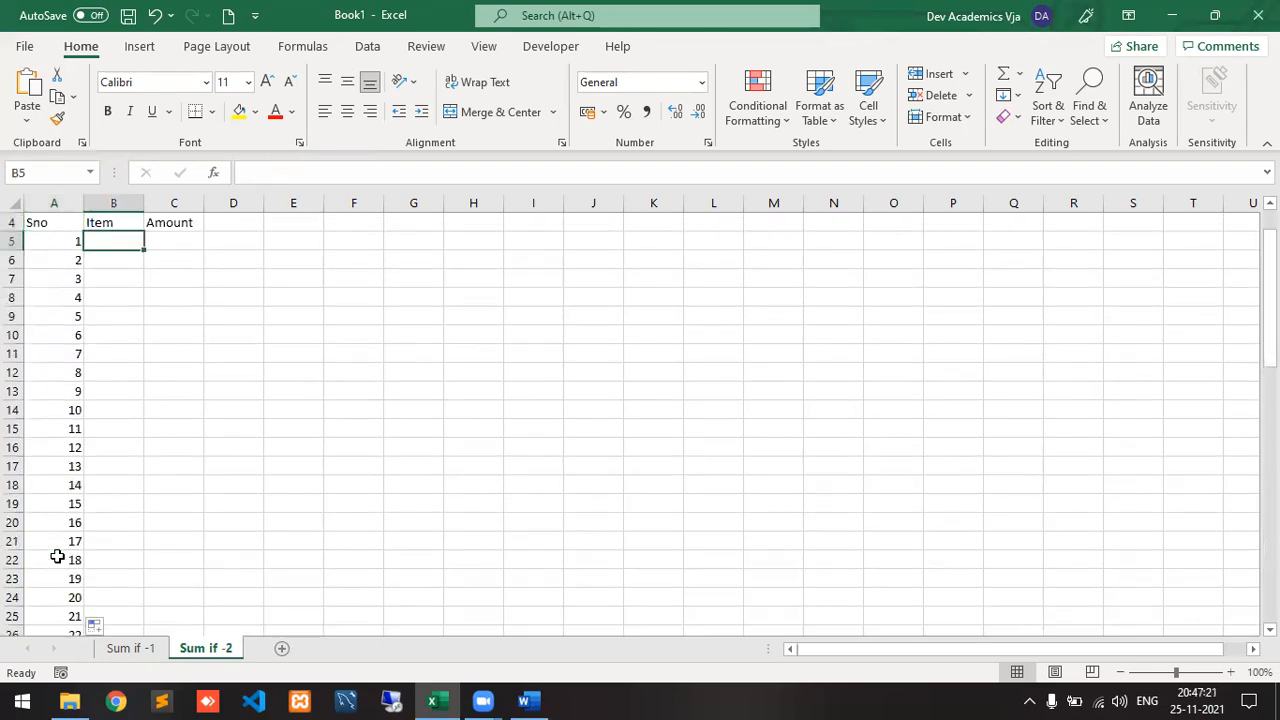
text(Pen)
key(Return)
text(Pencil)
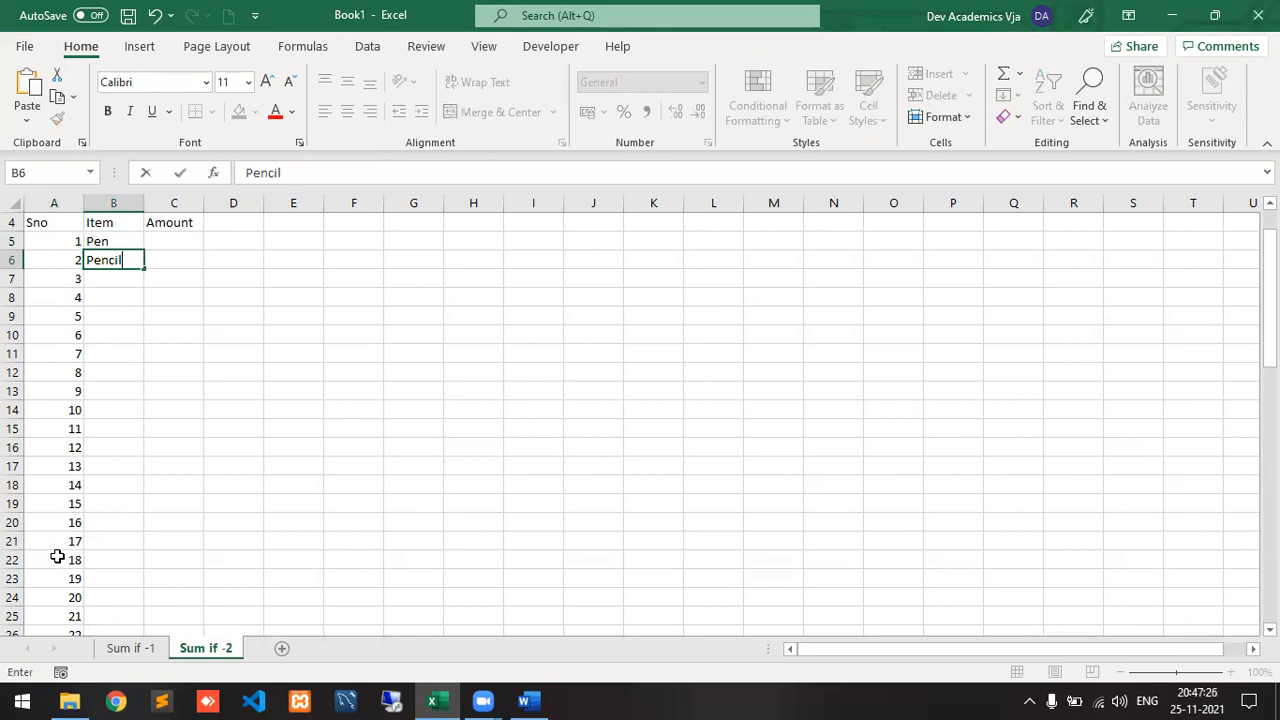
key(Return)
text(Book)
key(Return)
text(Bookag)
key(Return)
text(Bat)
key(Return)
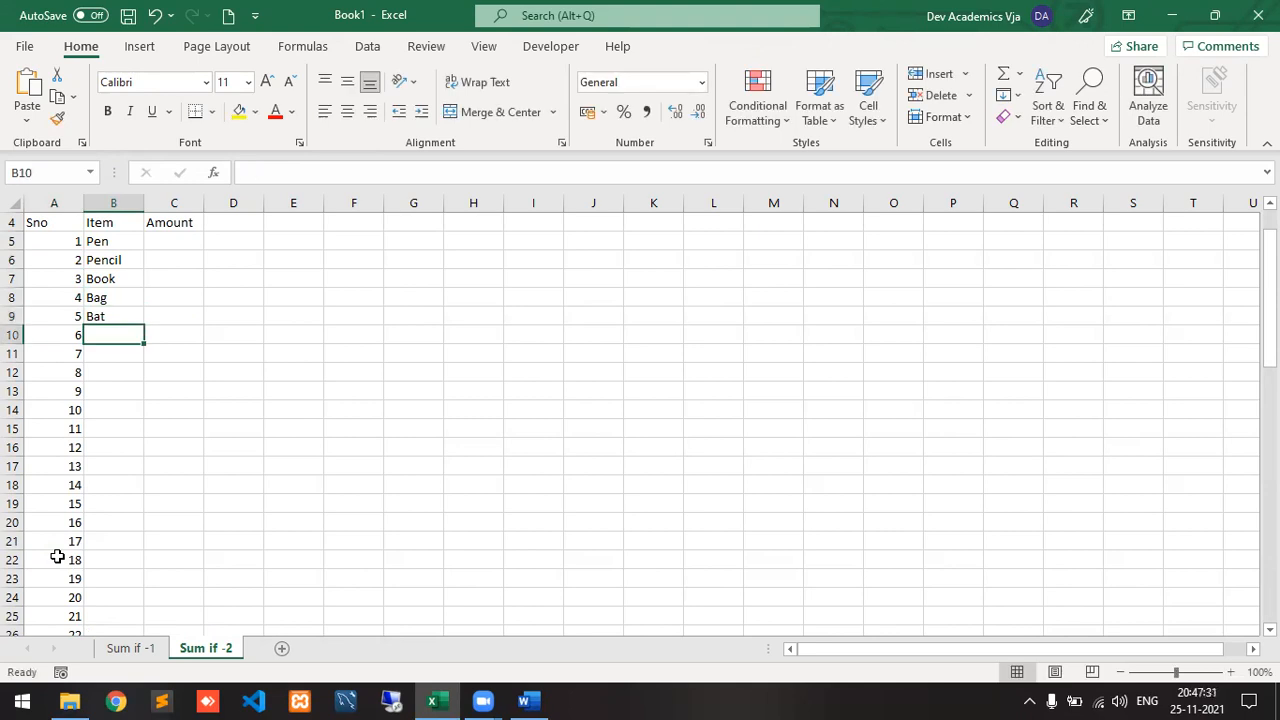
- Repeat the five item names in B5:B9 down the Item column to row 65
key(Up)
key(Up)
key(Up)
key(Up)
key(Up)
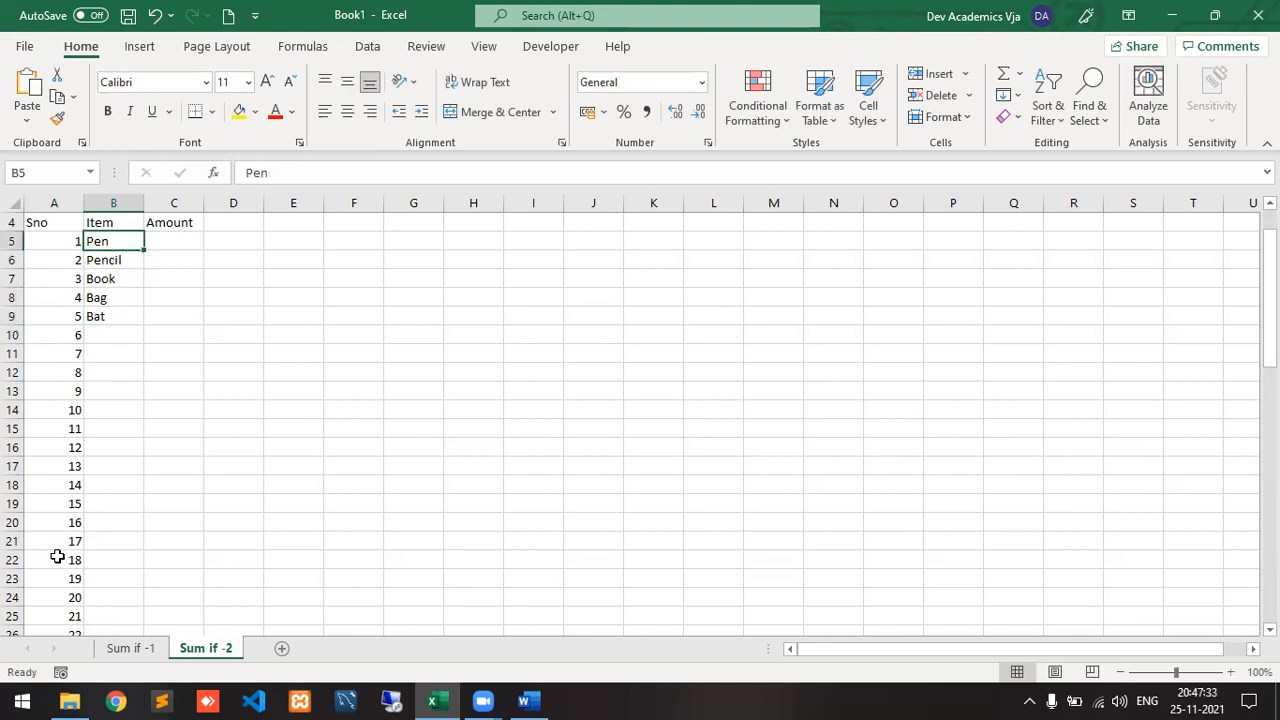
key(ctrl+Down)
key(ctrl+Down)
key(ctrl+Up)
key(ctrl+Up)
key(ctrl+Up)
key(Down)
key(Down)
key(Down)
key(Down)
key(shift+Down)
key(shift+Down)
key(shift+Down)
key(shift+Down)
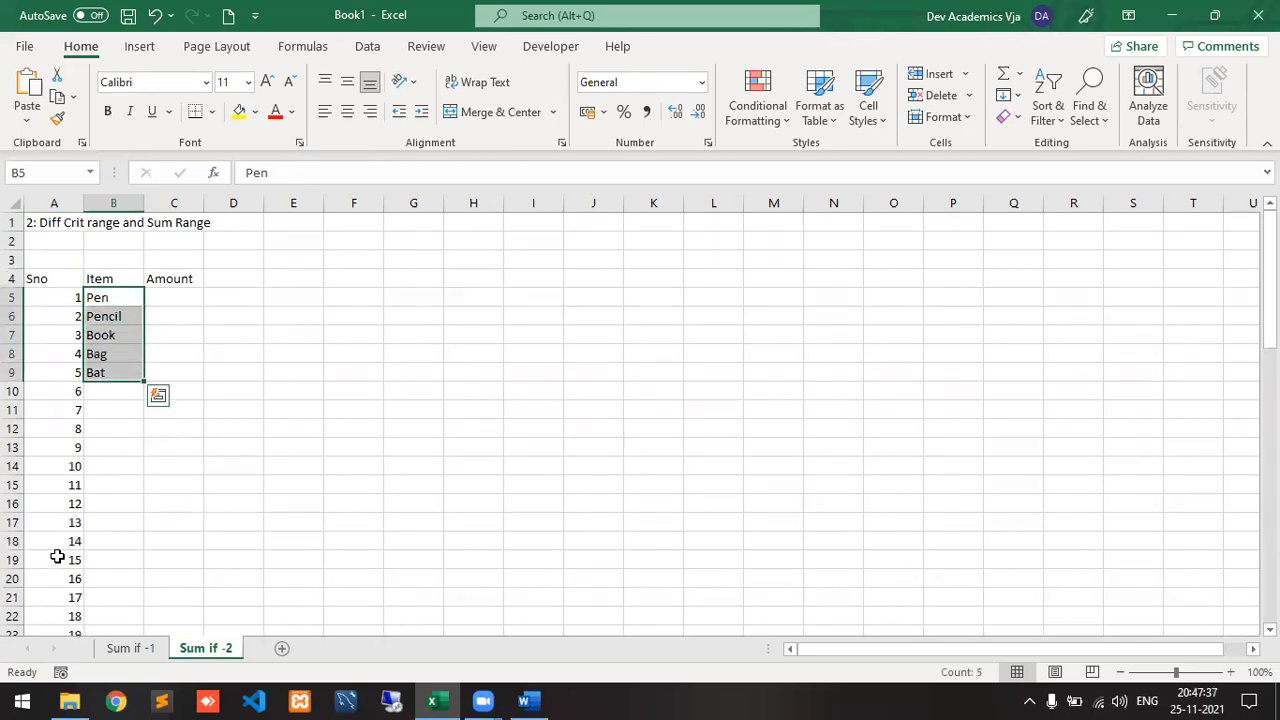
double_click(146, 380)
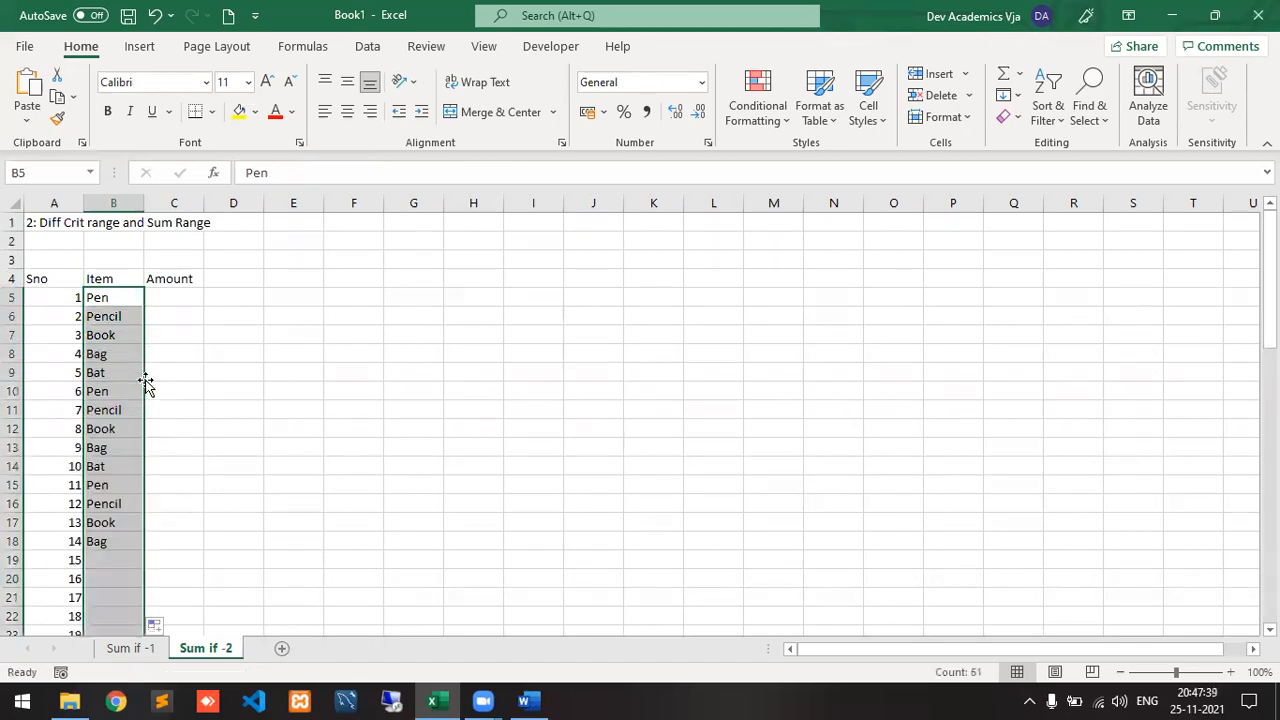
key(Down)
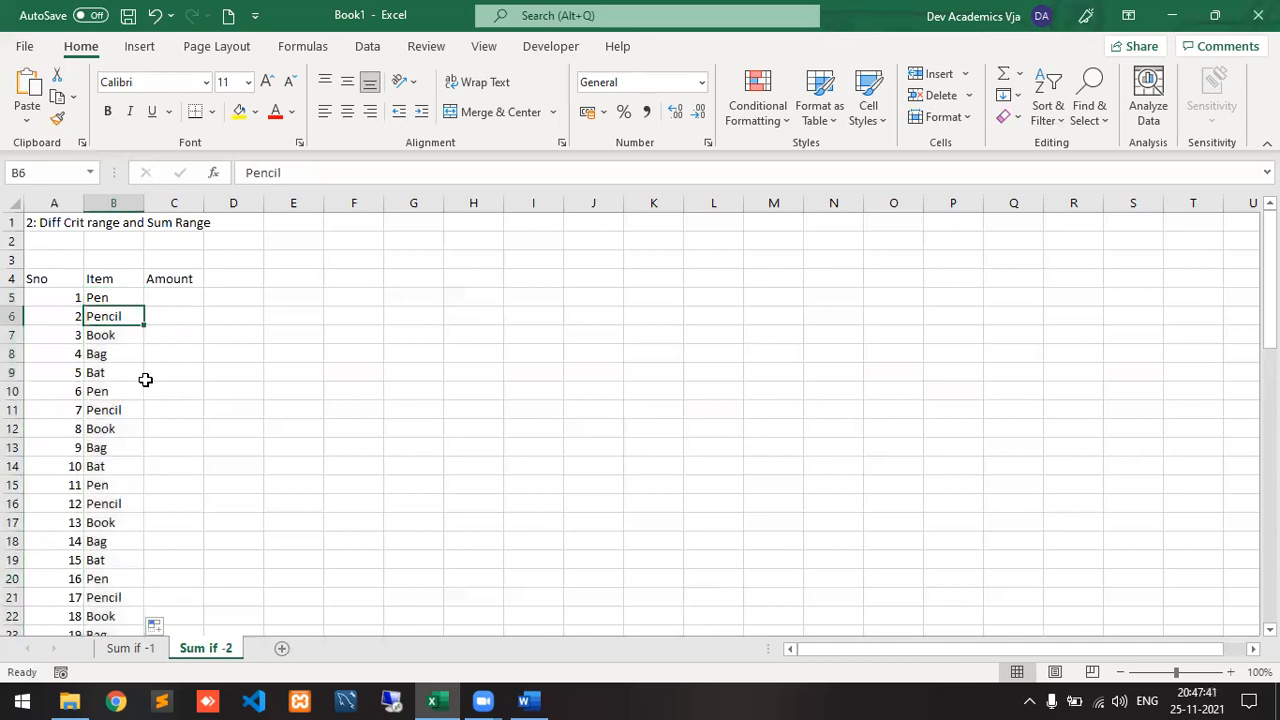
key(ctrl+Down)
key(Down)
key(Up)
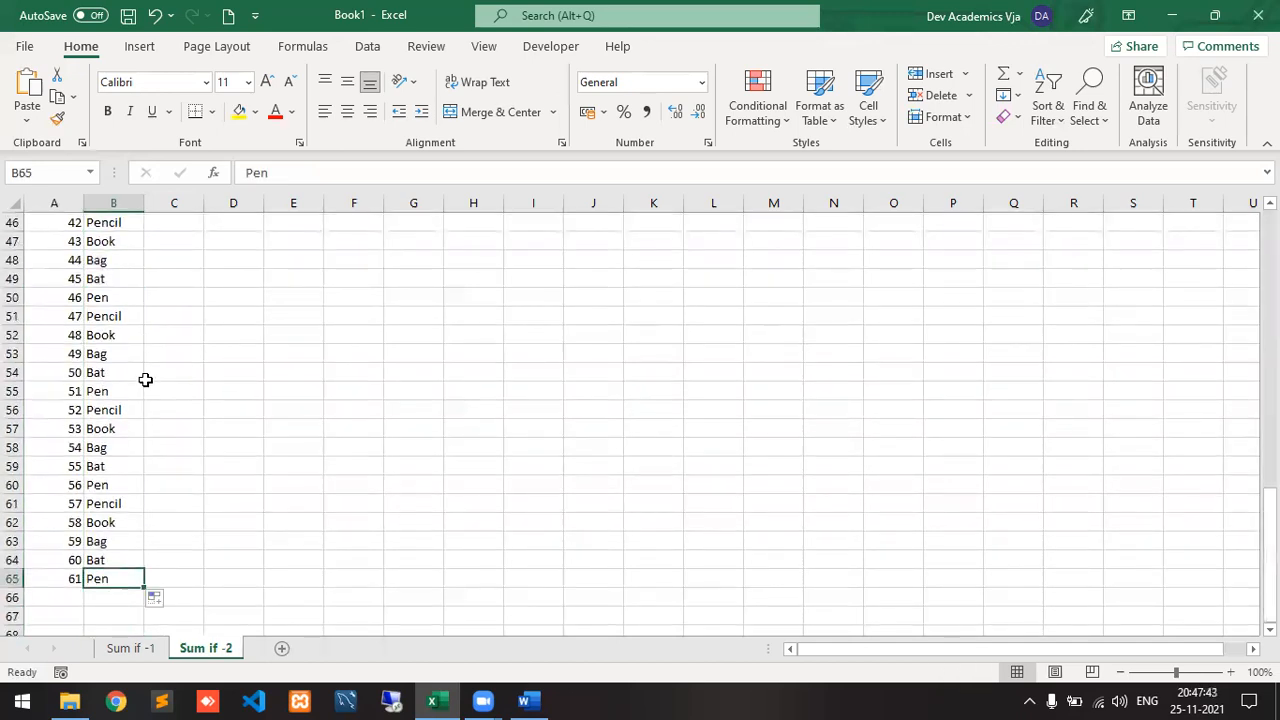
- Enter =RANDBETWEEN(10,30)*100 in C5 and fill it down the Amount column to the last item row
key(ctrl+Up)
key(Down)
key(Right)
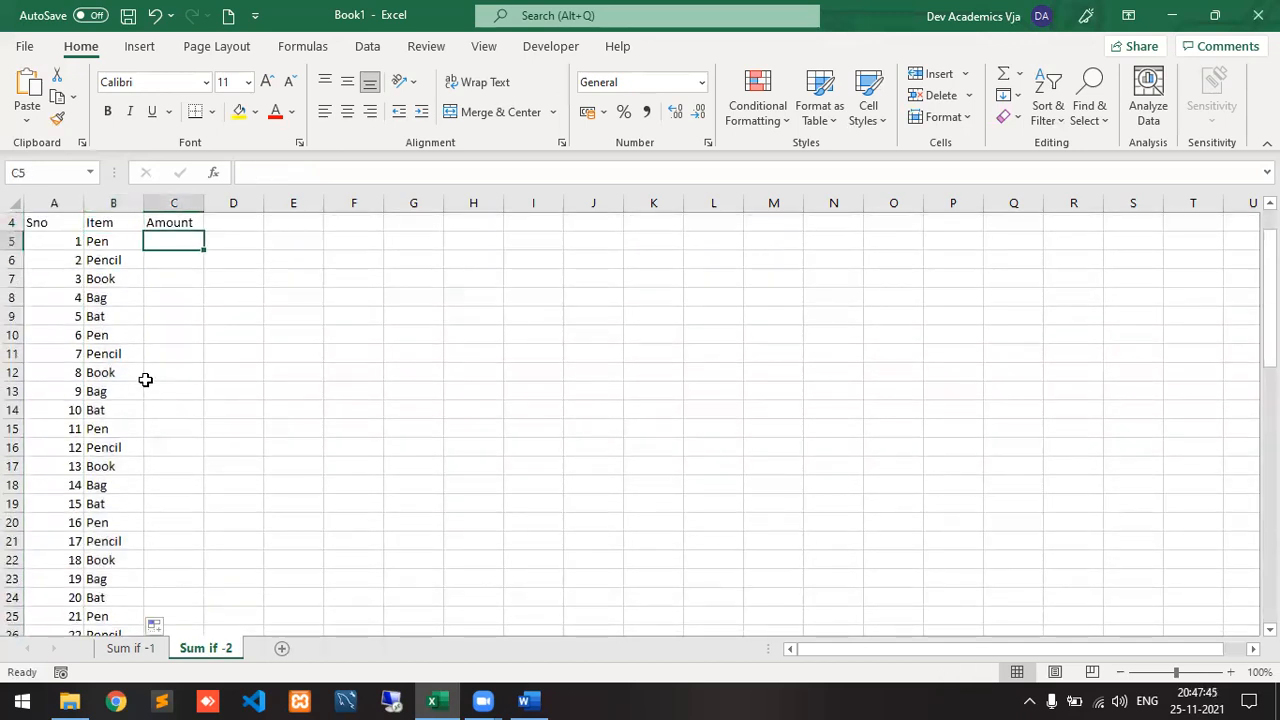
text(=)
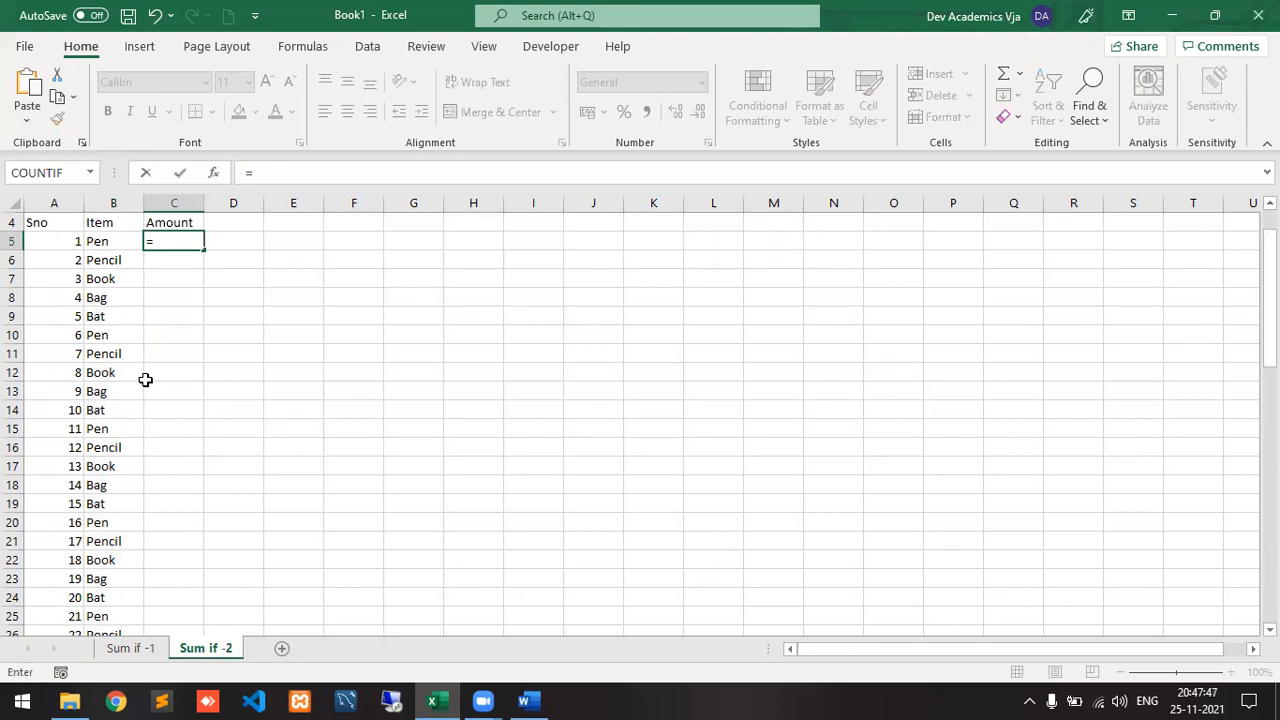
text(rand)
key(Down)
key(Down)
key(Tab)
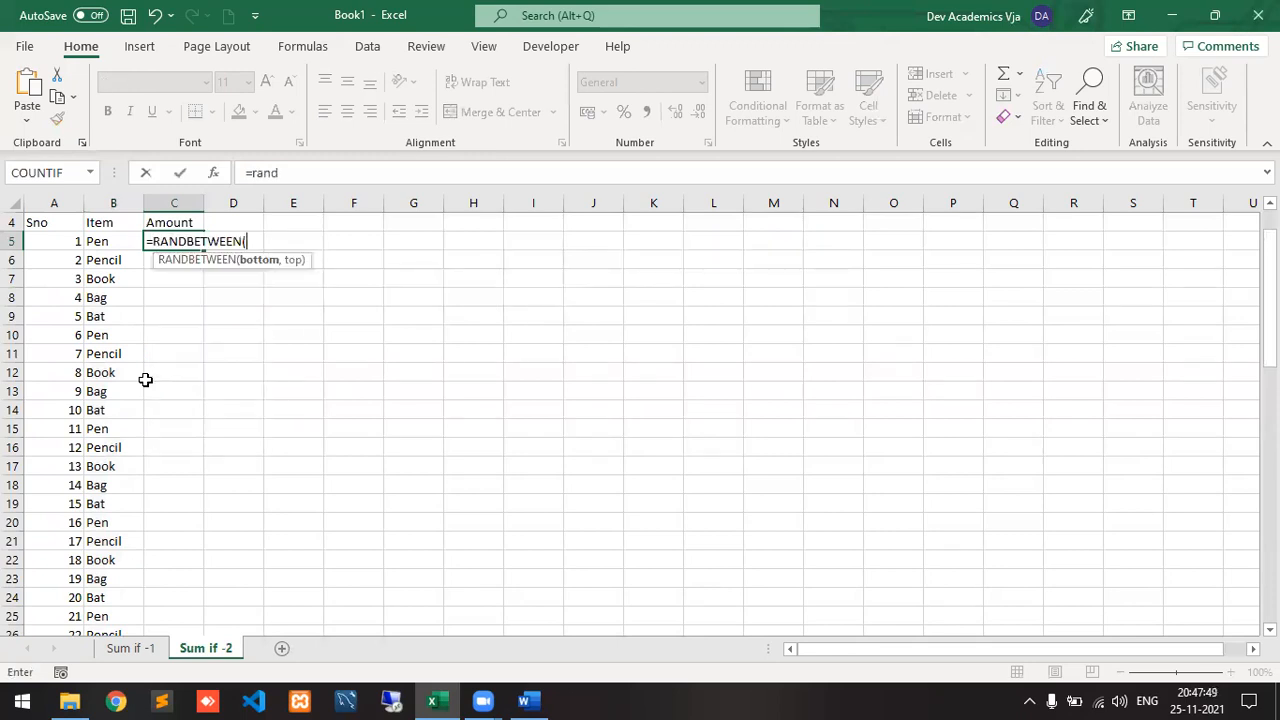
text(10)
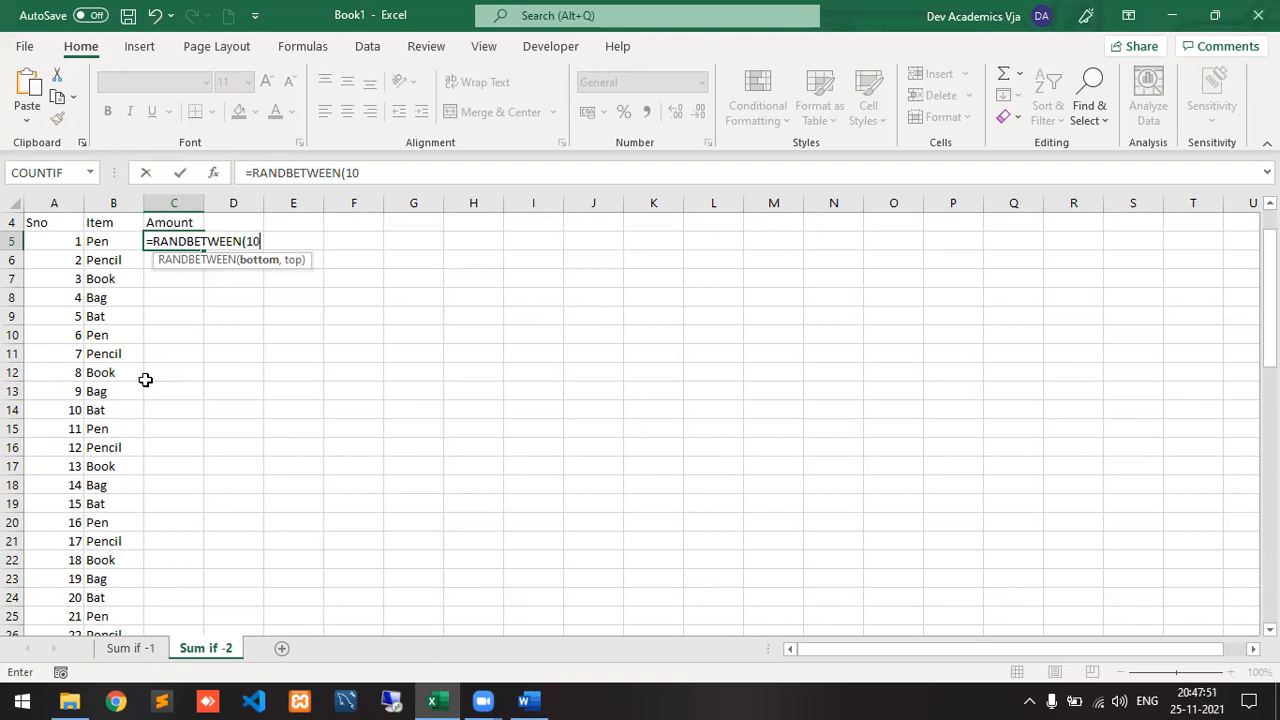
text(,30)
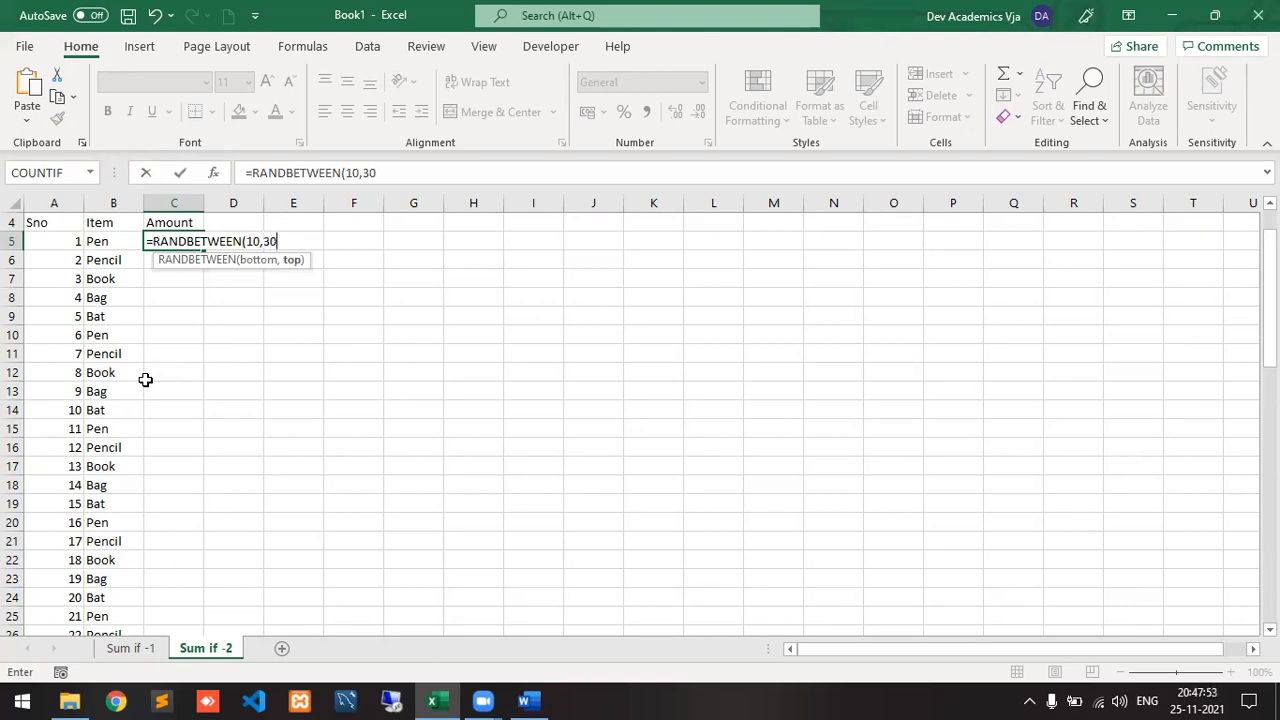
text()*100)
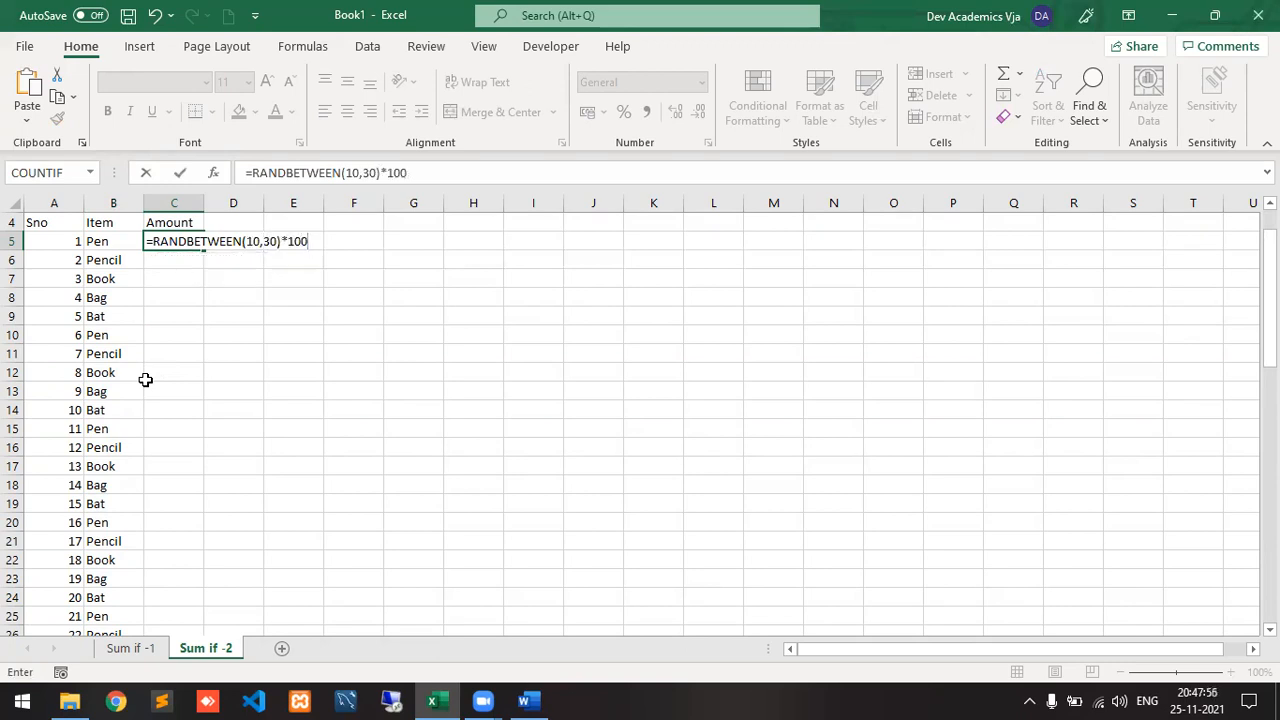
key(Return)
key(Up)
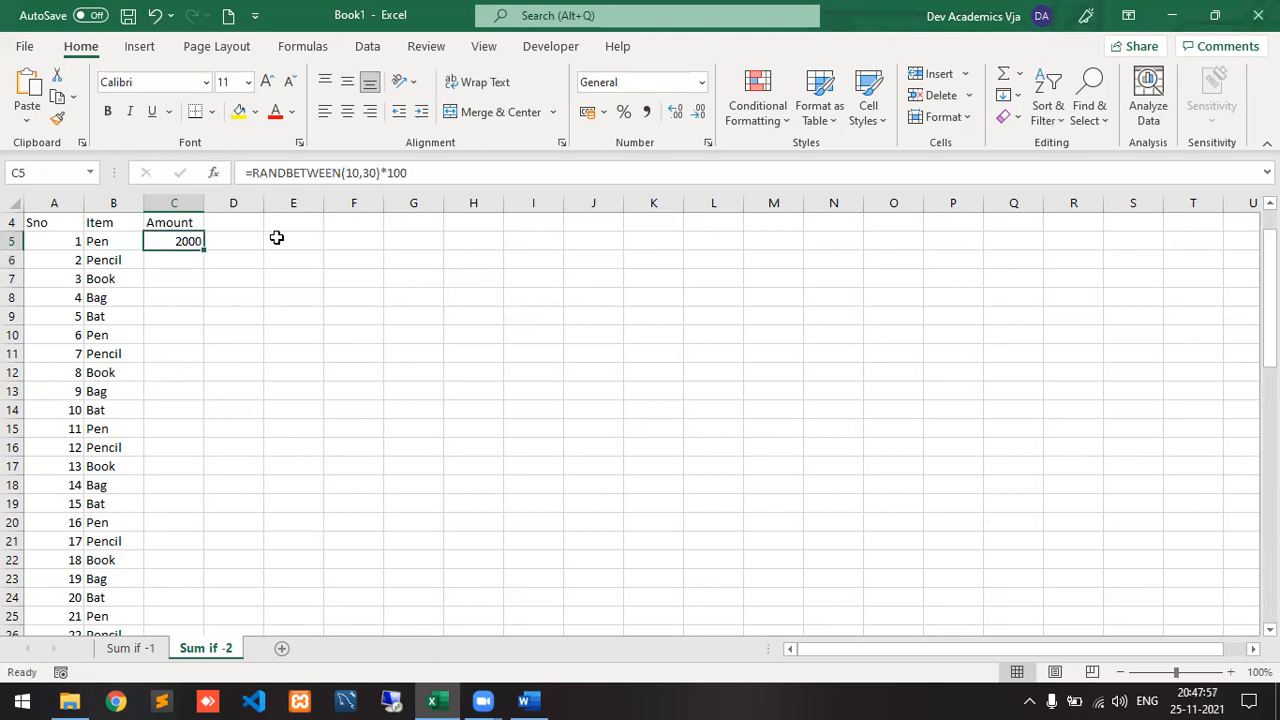
double_click(205, 247)
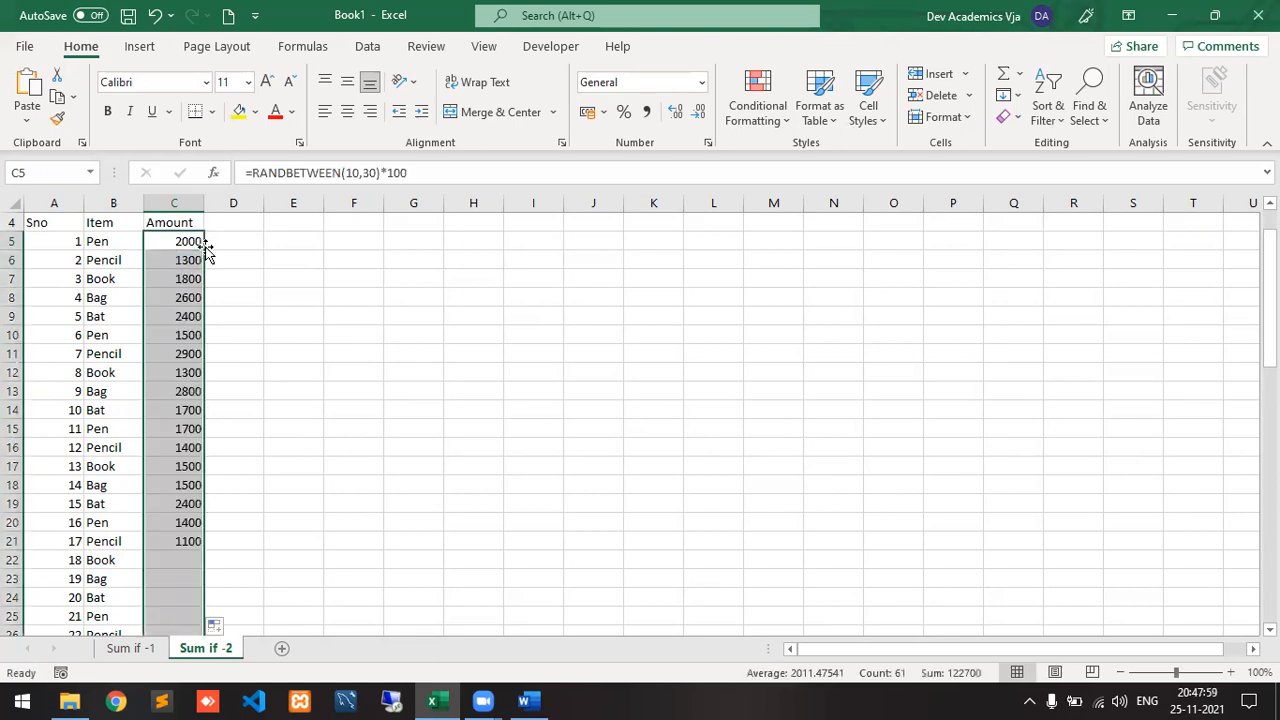
- Replace the random formulas in the Amount column with their values by copying and pasting as values in place
key(ctrl+c)
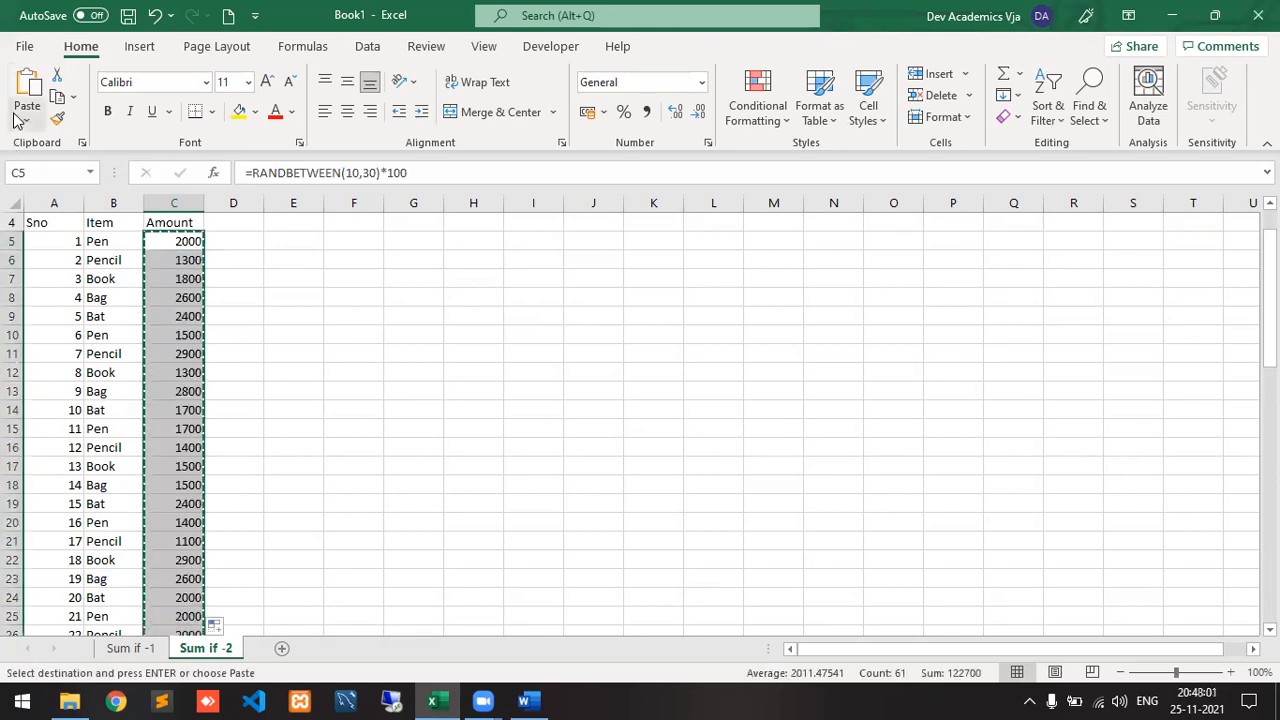
click(27, 120)
click(22, 262)
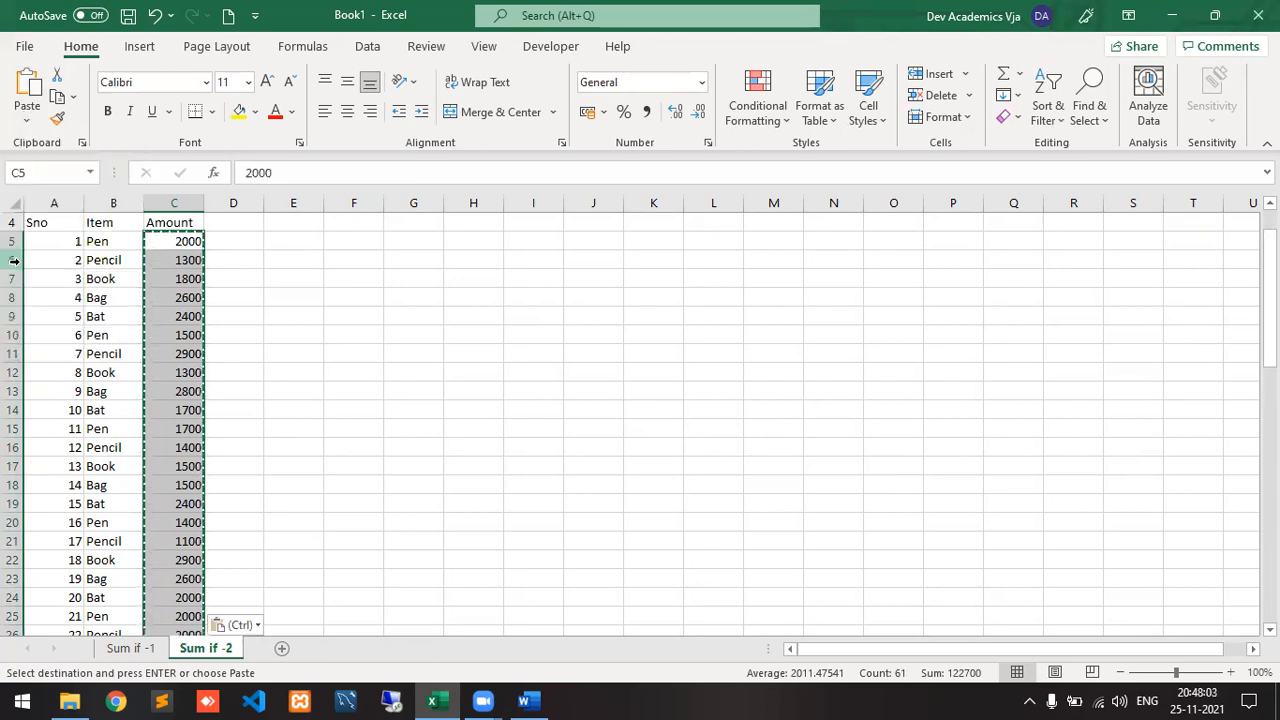
key(Escape)
click(174, 280)
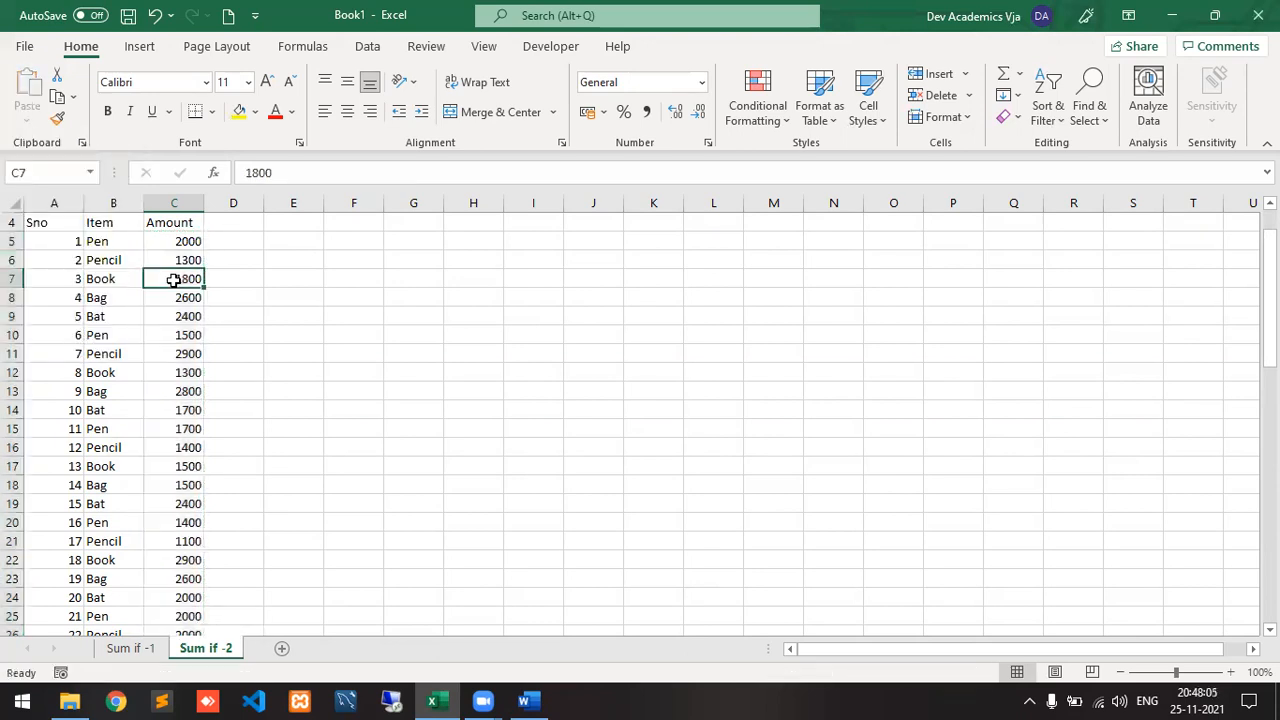
- Look over the sheet heading and the Sno, Item and Amount table, ending at the Item heading in B4
key(Up)
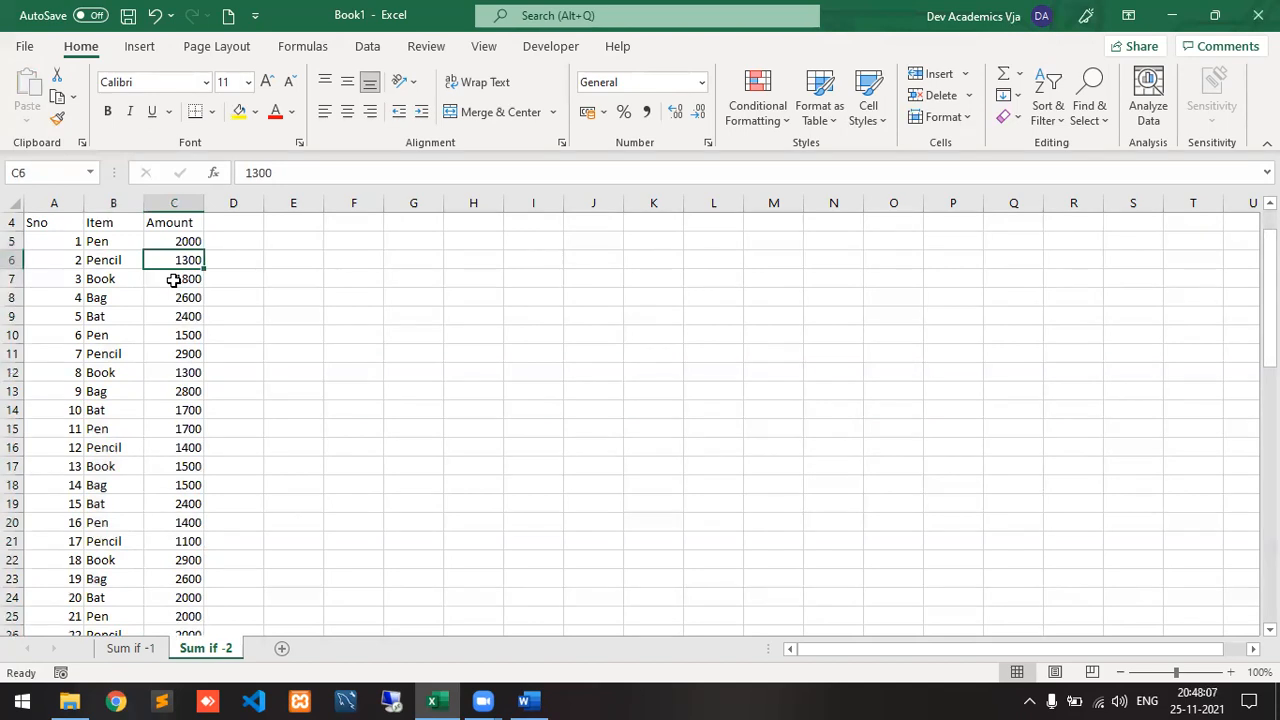
key(Left)
key(Left)
key(Up)
key(Up)
key(Up)
key(Up)
key(Up)
key(Down)
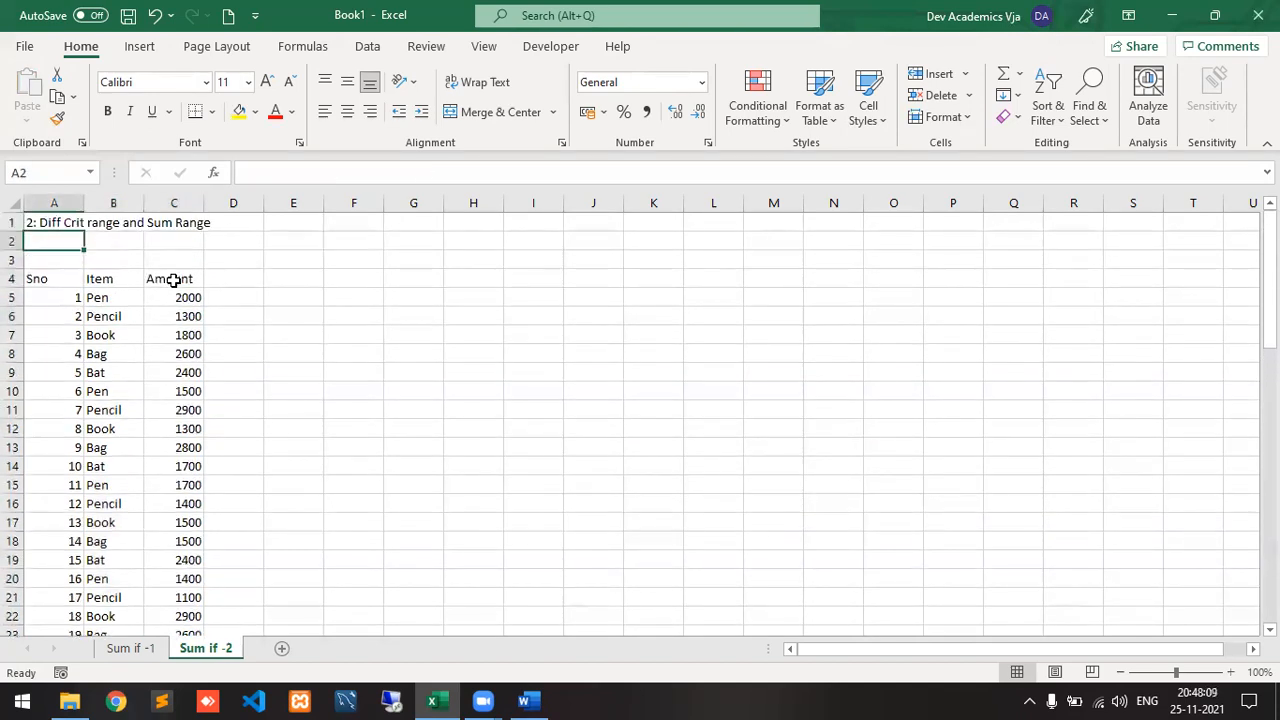
key(Down)
key(Right)
key(Down)
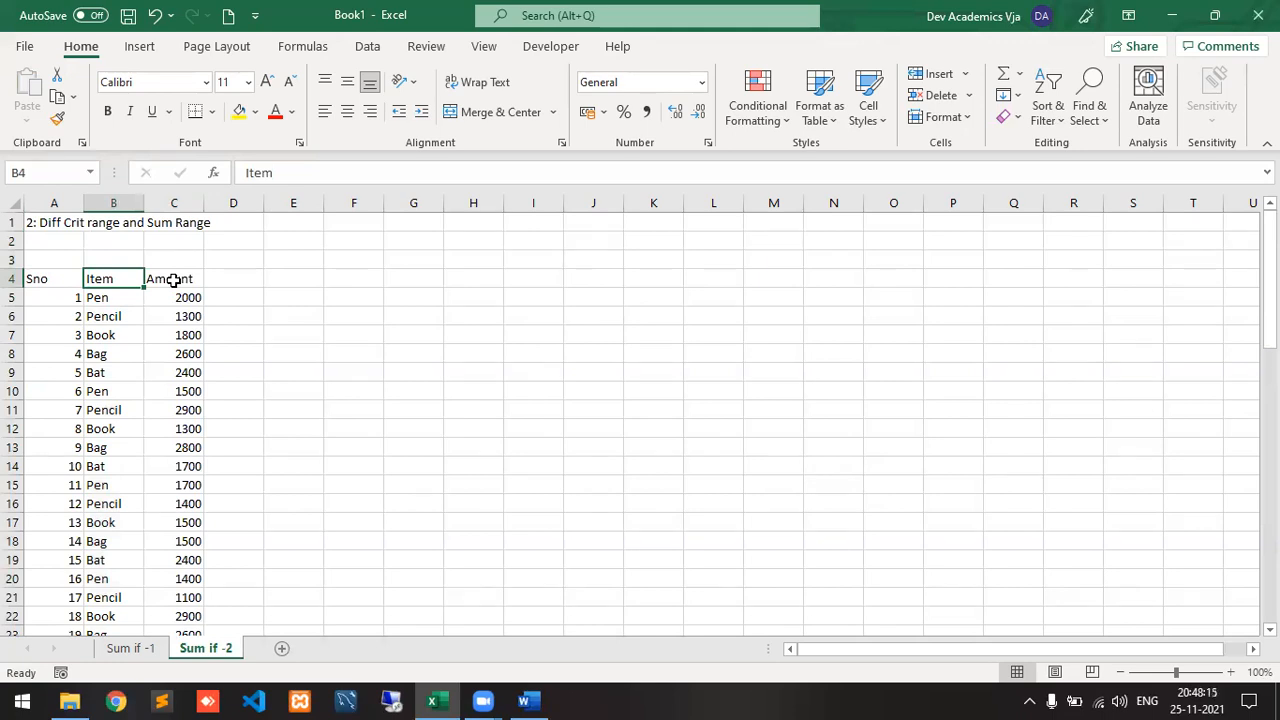
- Look over the first few values in the Amount column, ending at C5
key(Right)
key(Down)
key(Down)
key(Down)
key(Down)
key(Down)
key(Up)
key(Up)
key(Up)
key(Up)
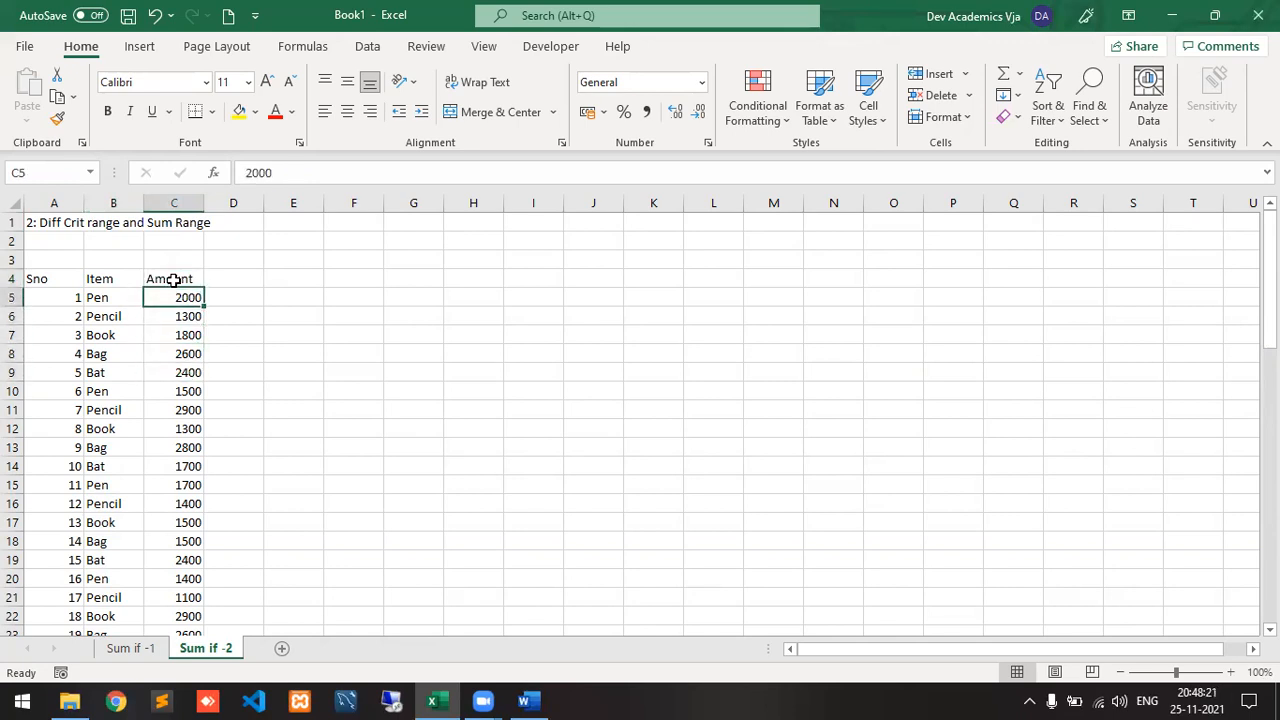
- Copy the item names in B5:B65 and paste them into column F starting at F2
key(Left)
key(ctrl+shift+Down)
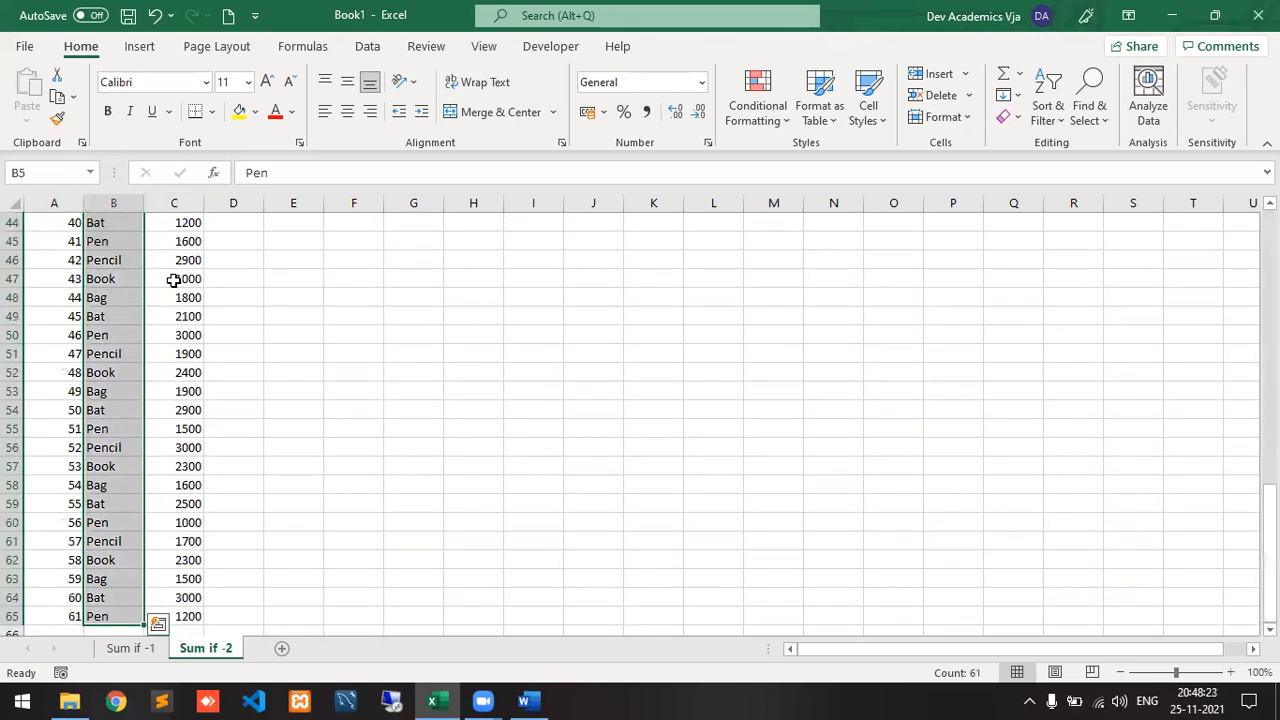
key(ctrl+c)
key(Up)
key(Up)
key(Up)
key(Up)
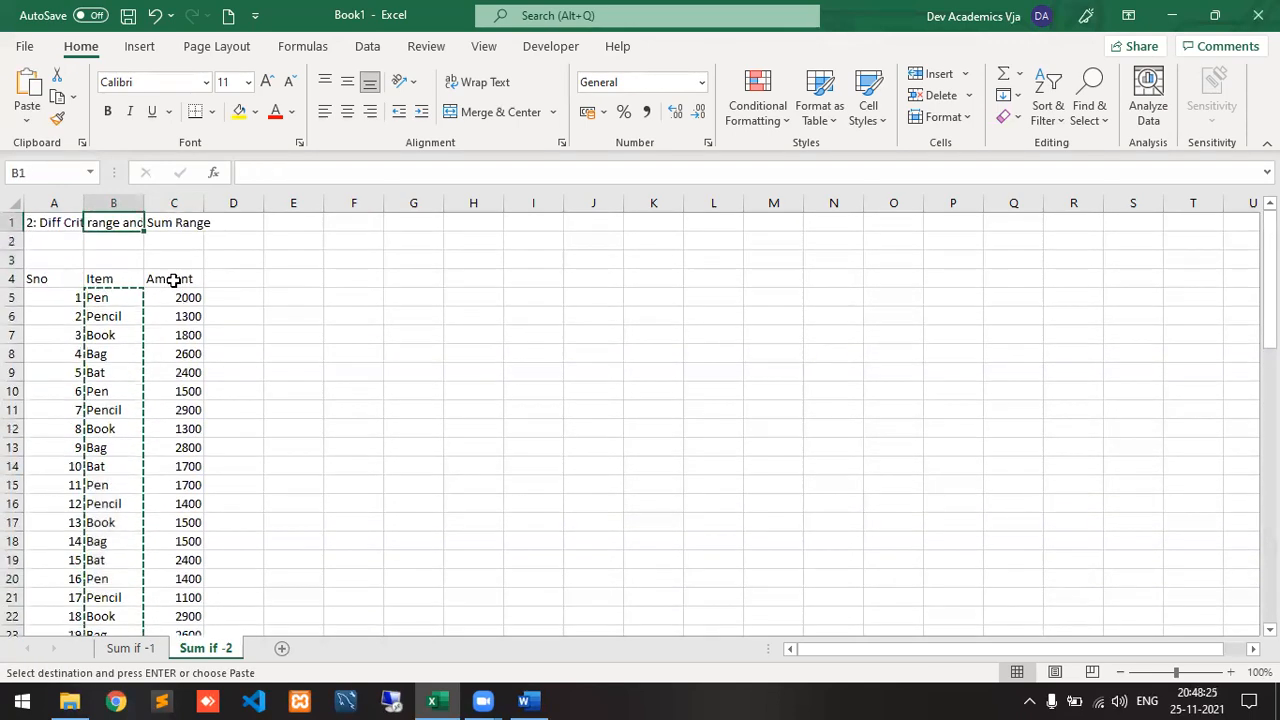
key(Down)
key(Right)
key(Right)
key(Right)
key(Right)
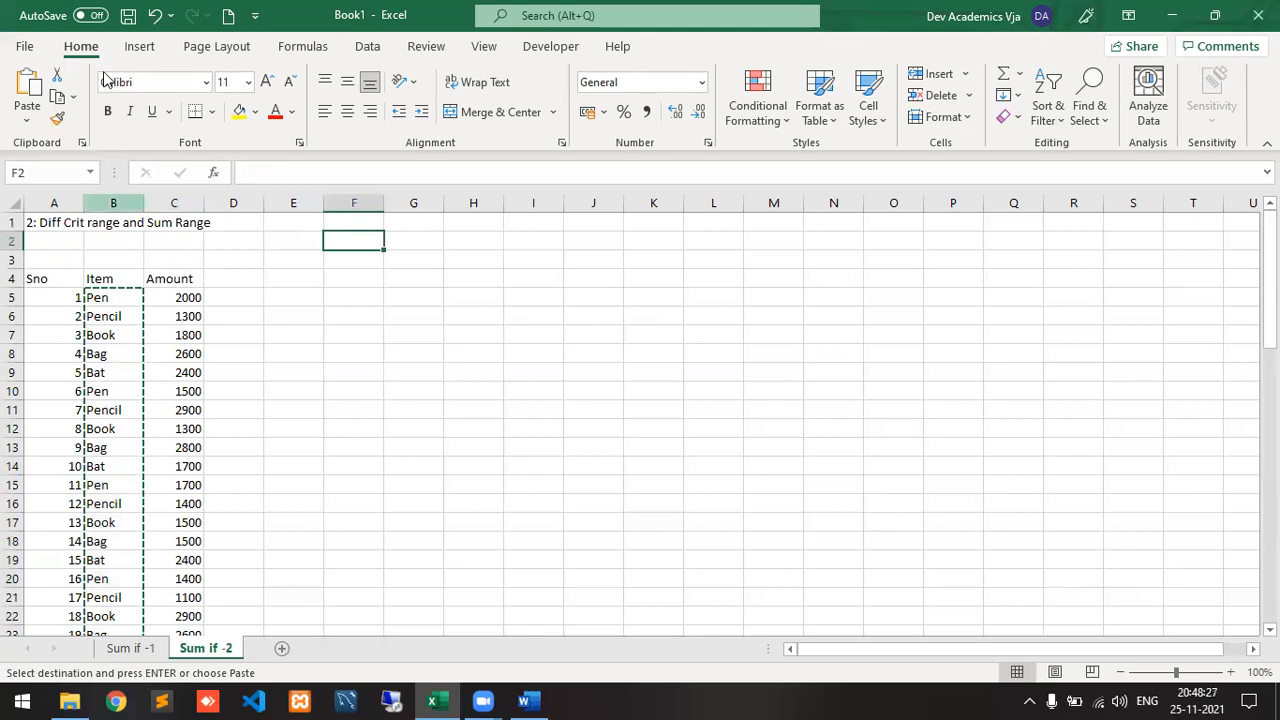
click(27, 98)
click(27, 120)
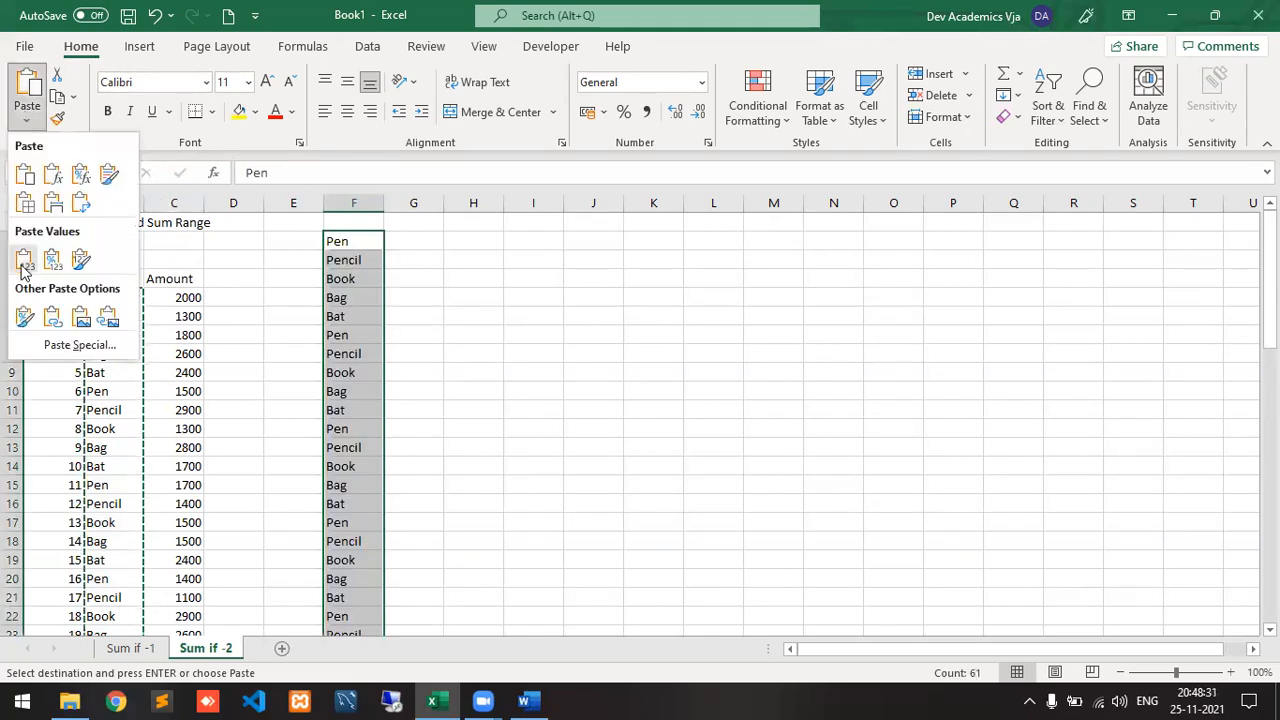
click(25, 115)
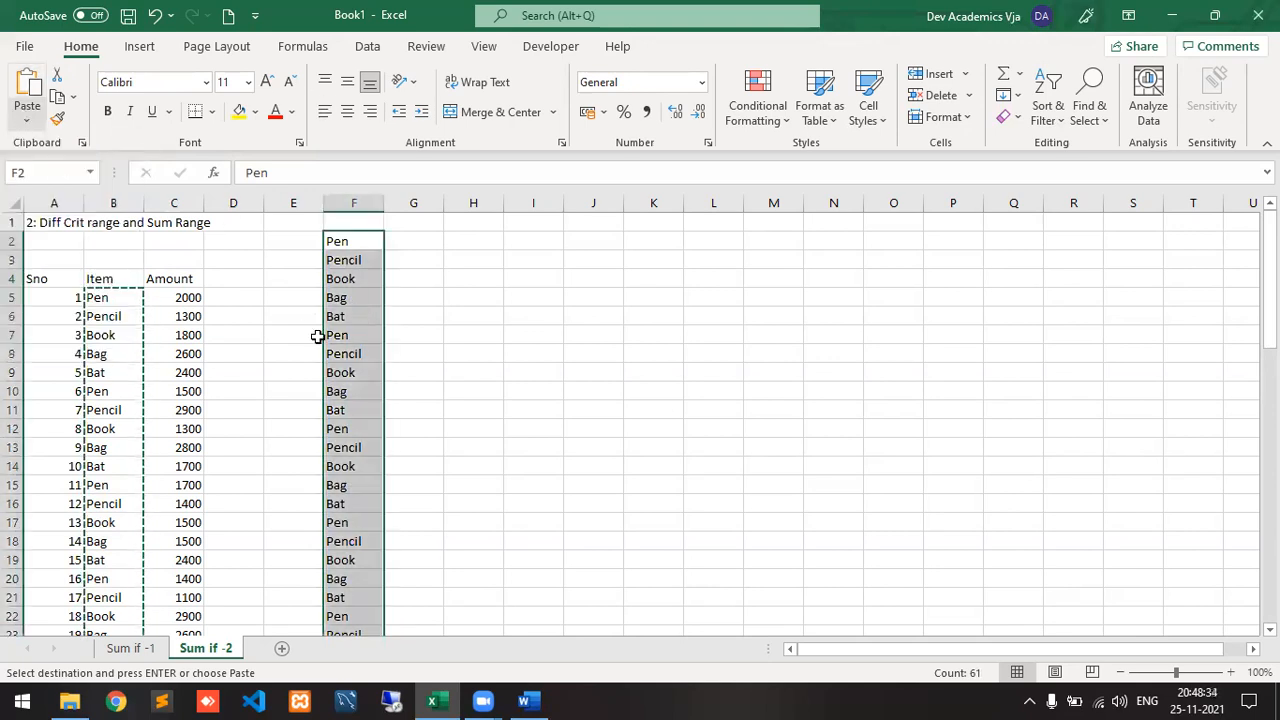
- Remove the duplicate values from the item names pasted in column F
click(365, 47)
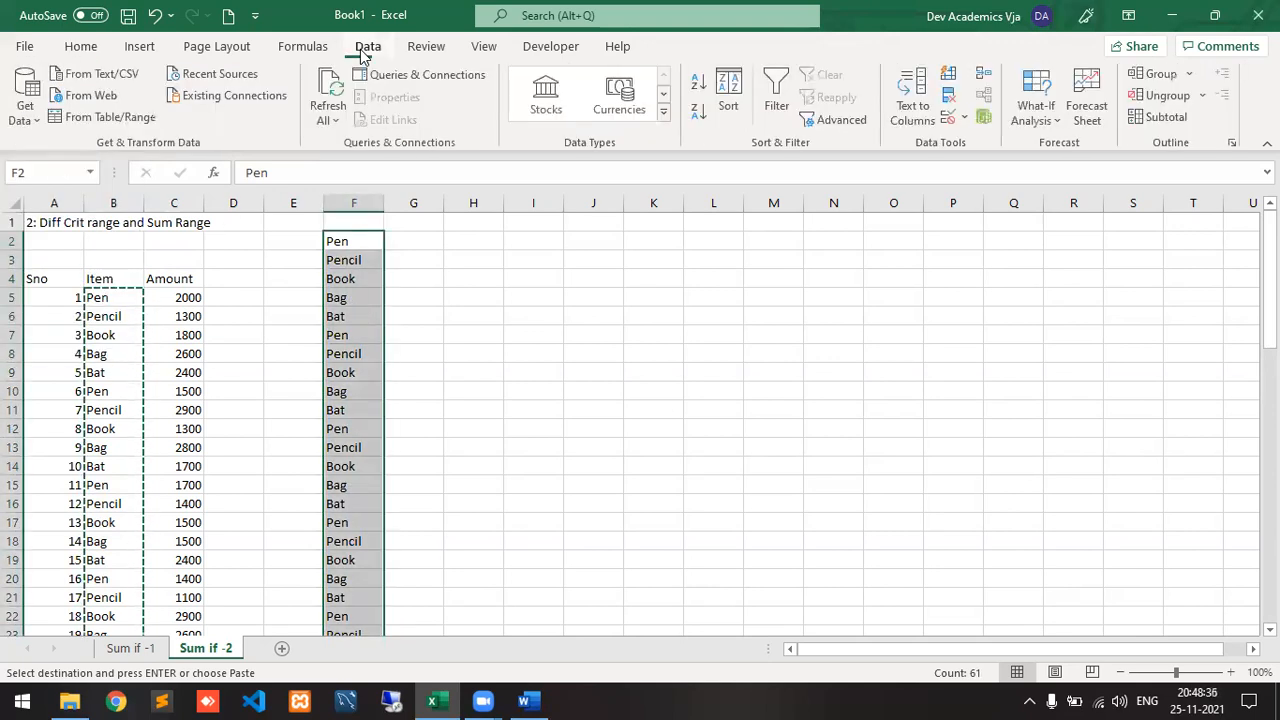
click(951, 96)
click(764, 414)
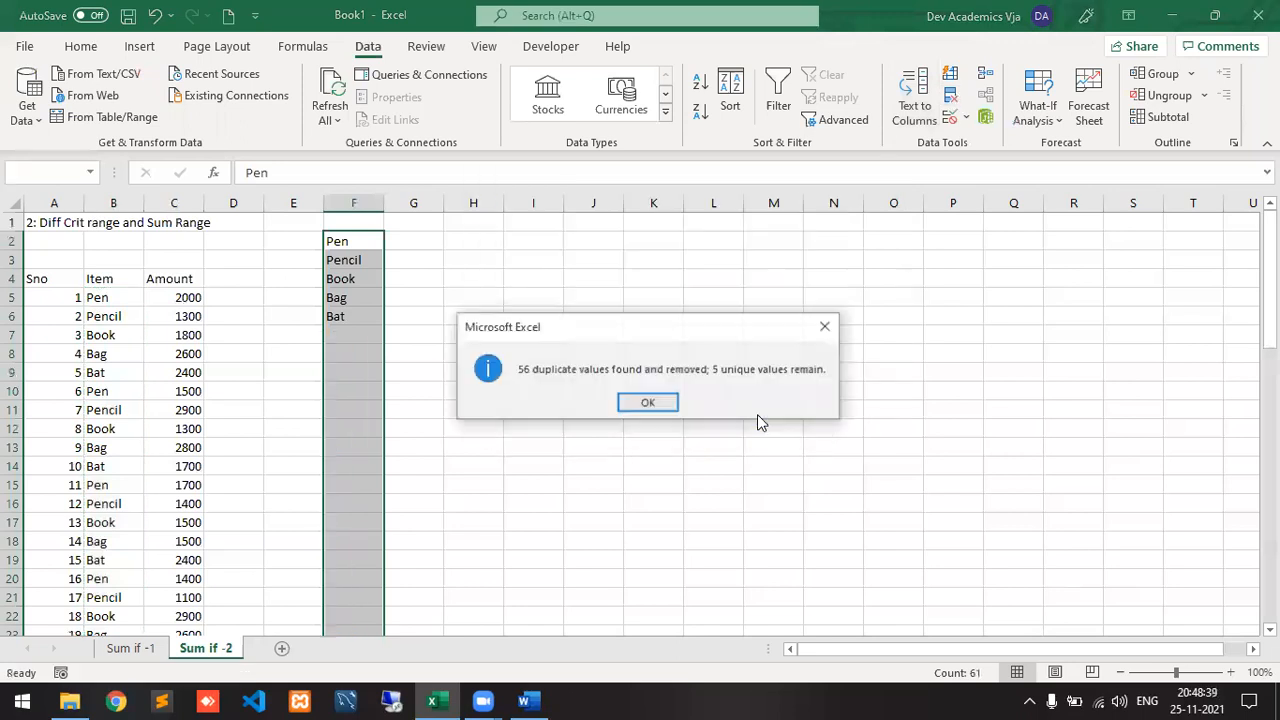
click(664, 403)
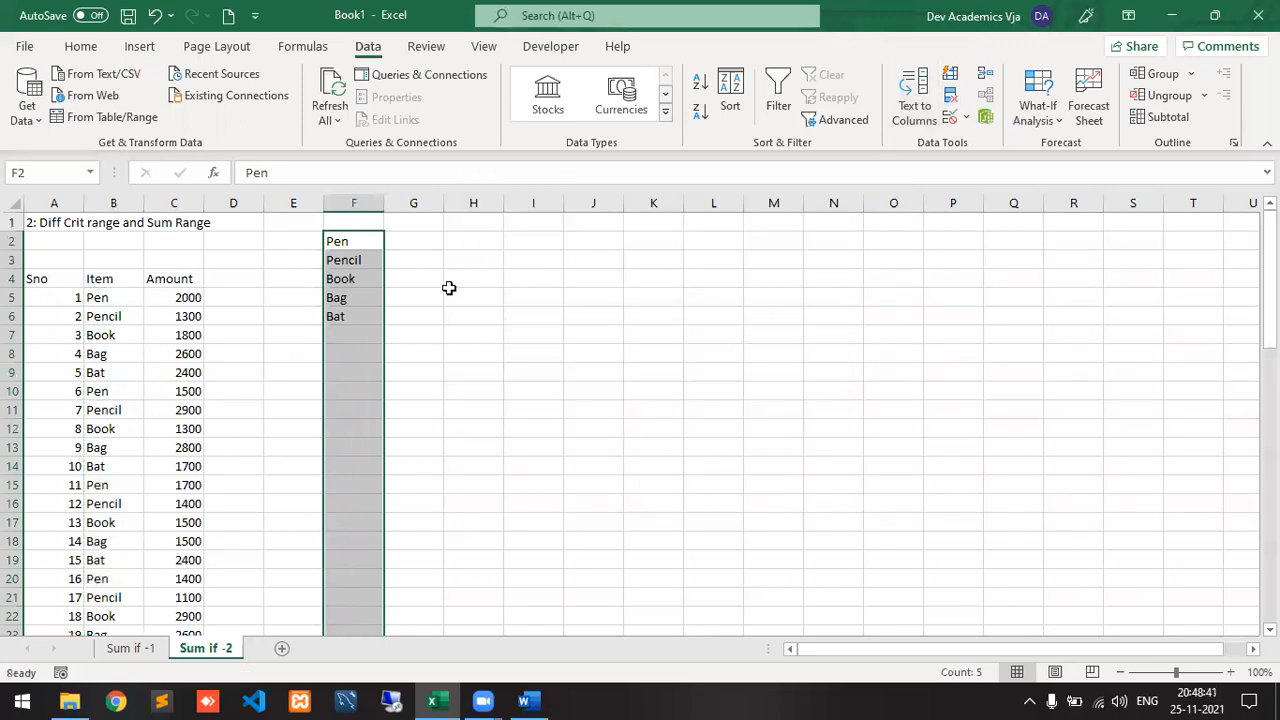
- Look over the unique item names in F2:F6, ending at cell G2 beside Pen
click(364, 281)
key(Up)
key(Up)
key(Down)
key(Down)
key(Down)
key(Down)
key(Up)
key(Up)
key(Up)
key(Up)
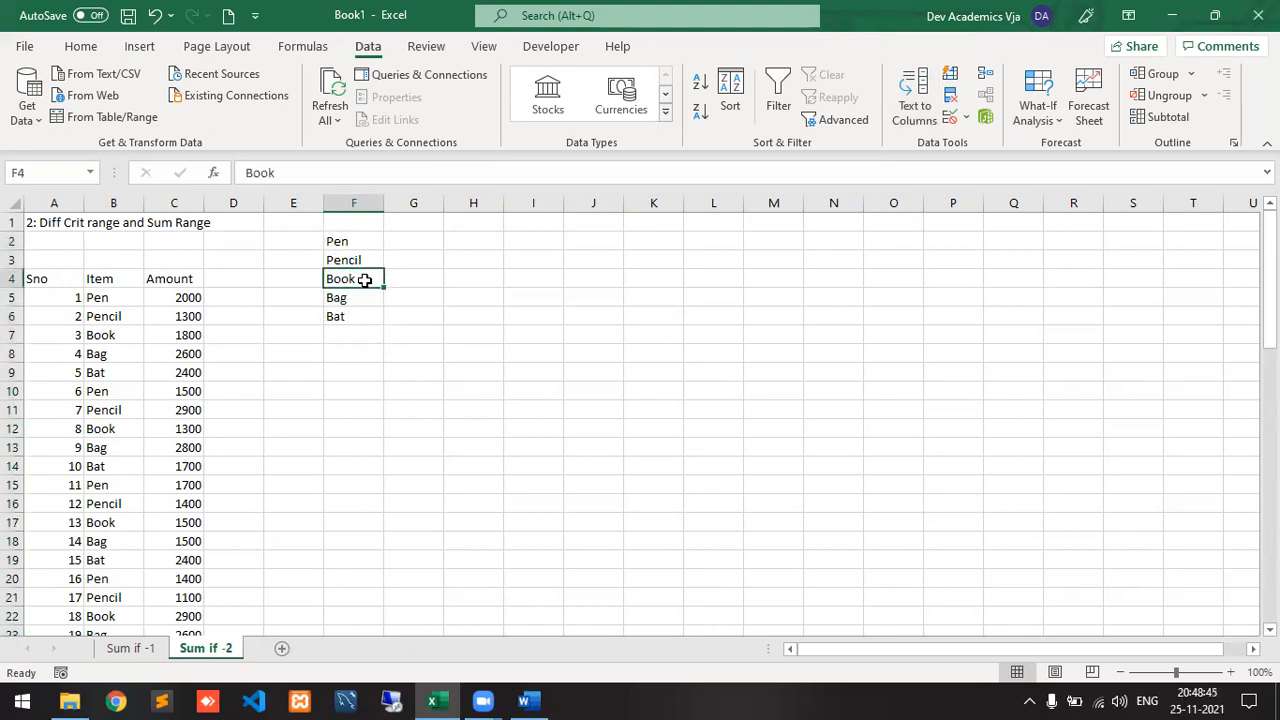
key(Right)
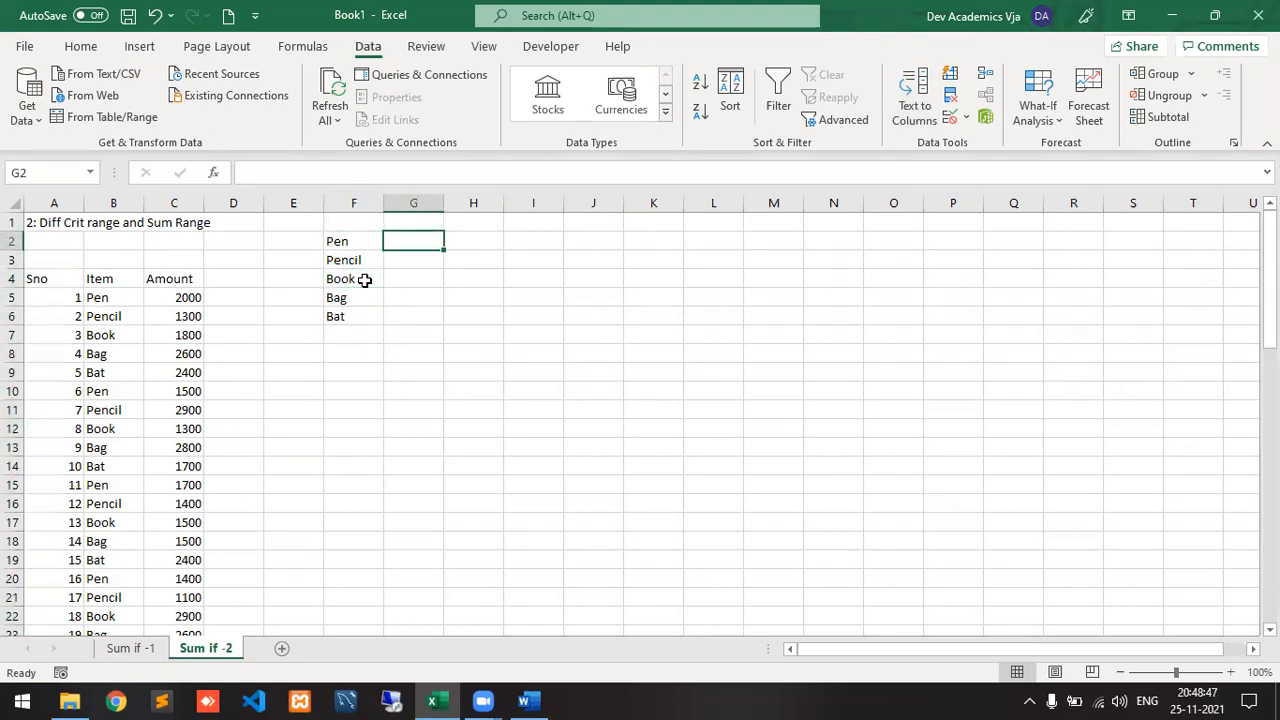
text(=)
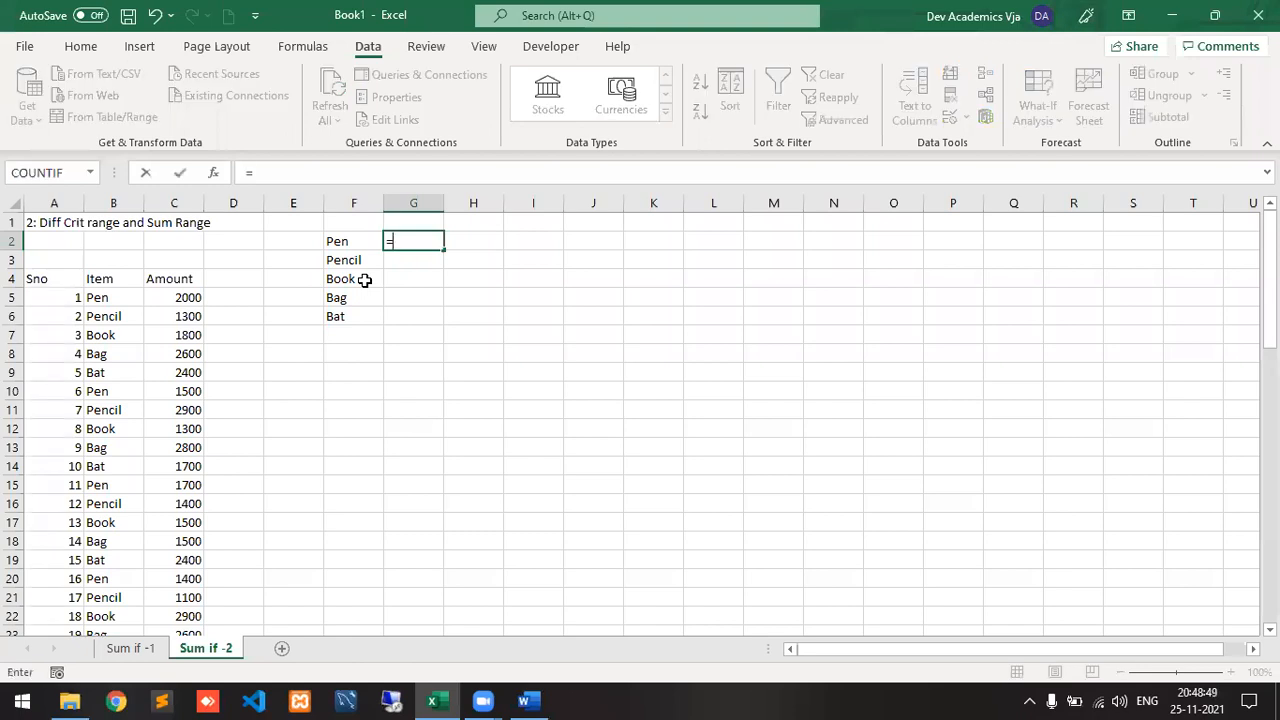
text(sum)
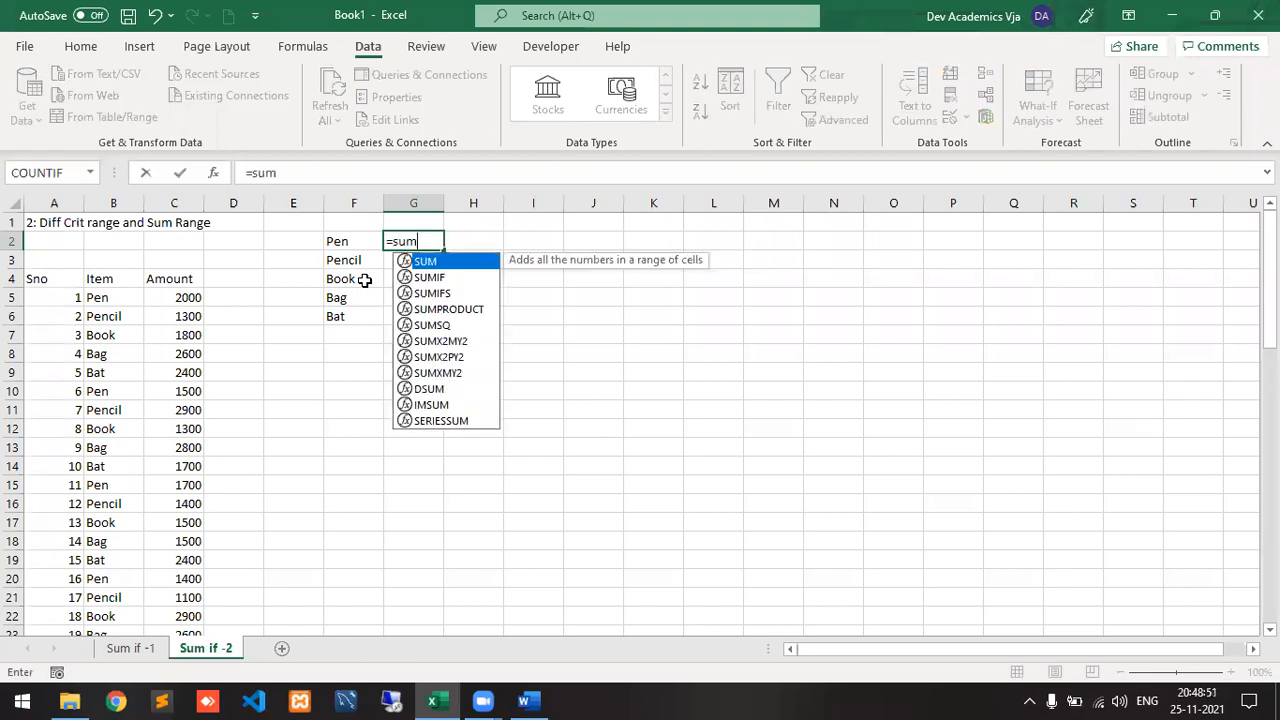
text(if()
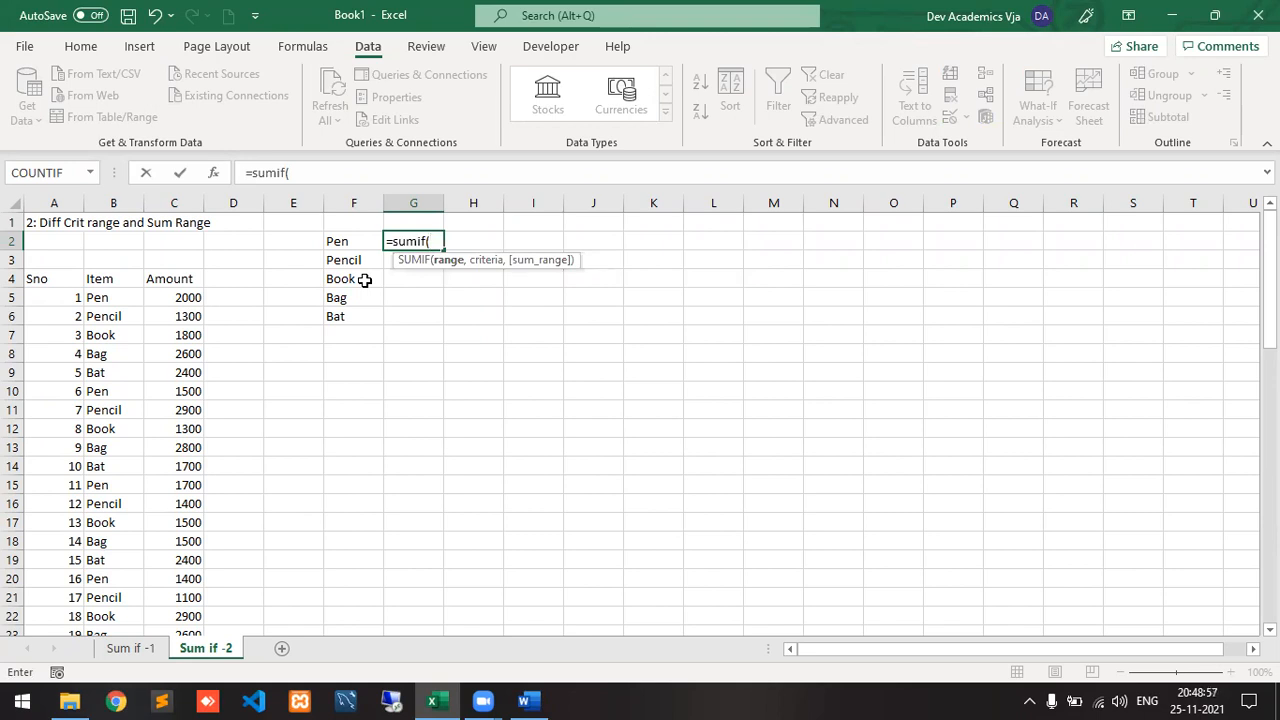
text(d)
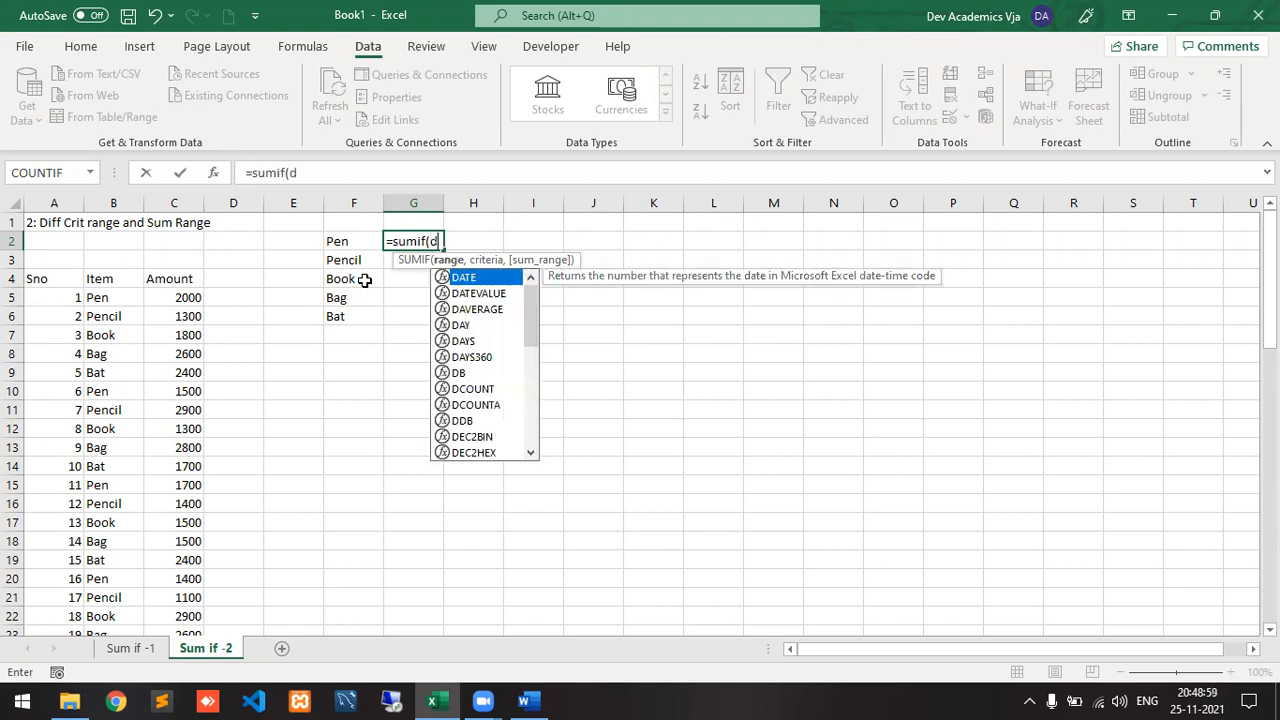
key(BackSpace)
text(b5)
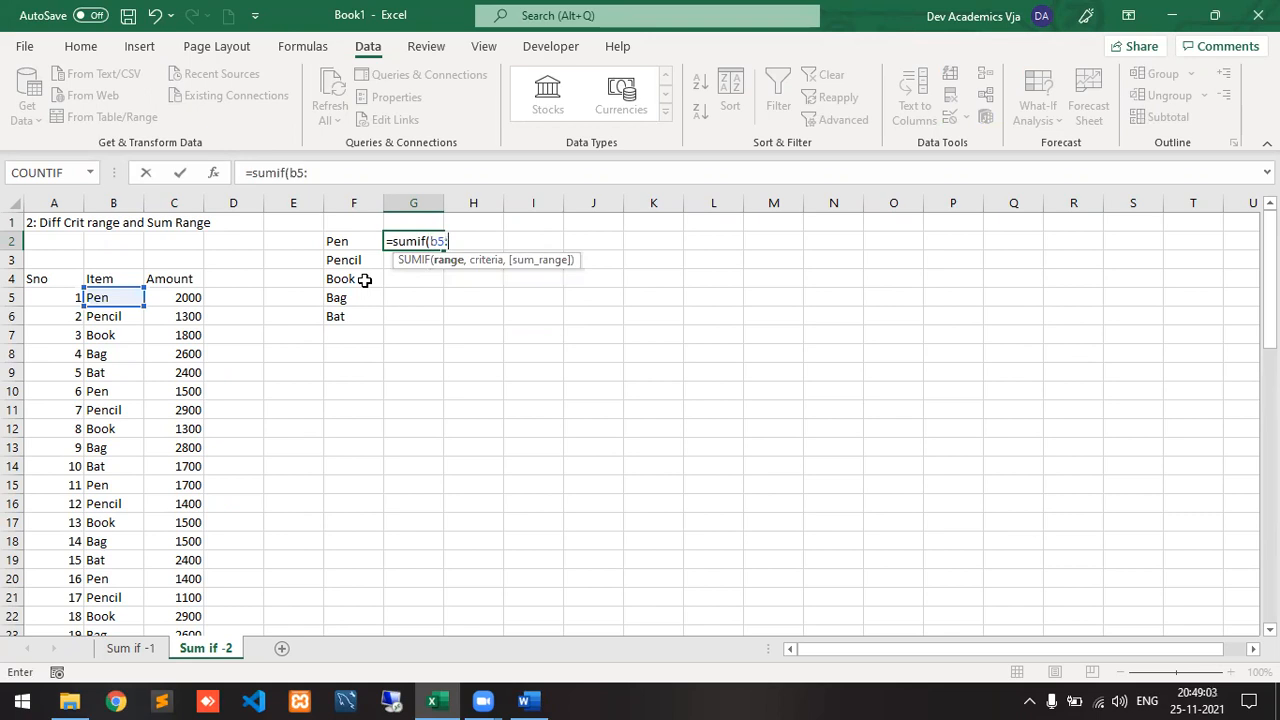
text(:)
key(shift+Left)
key(ctrl+shift+Down)
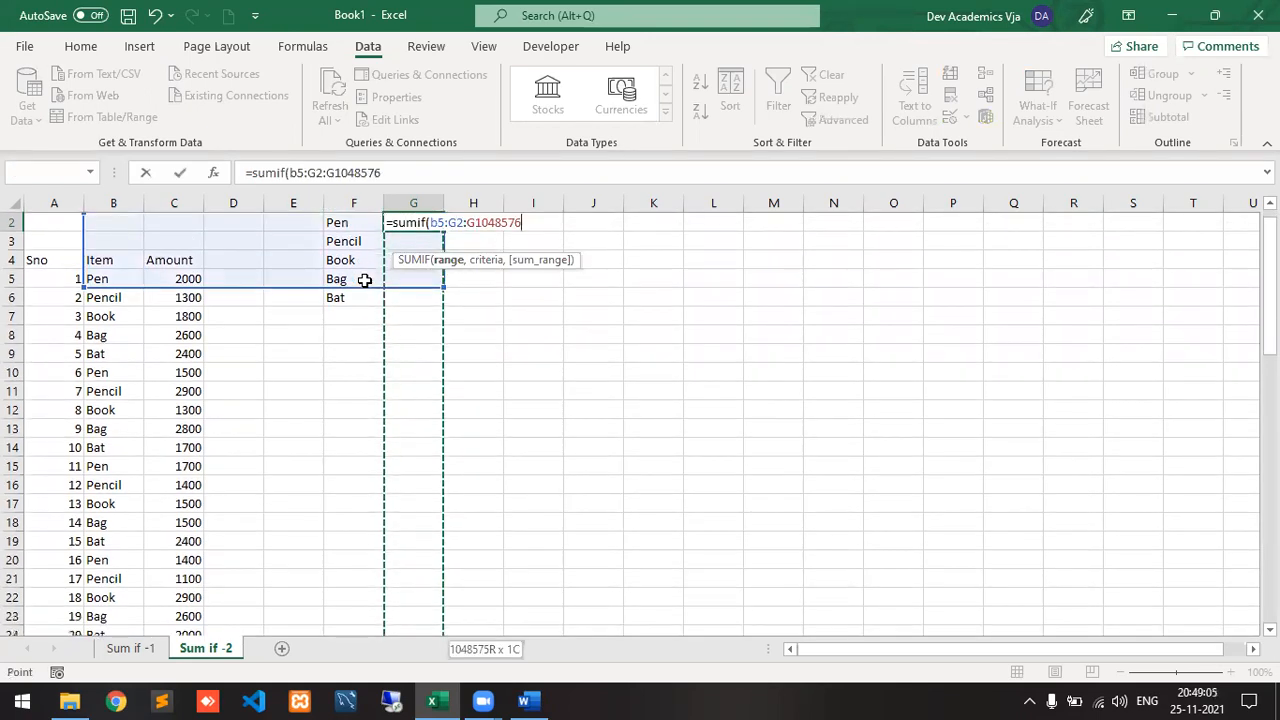
key(ctrl+Up)
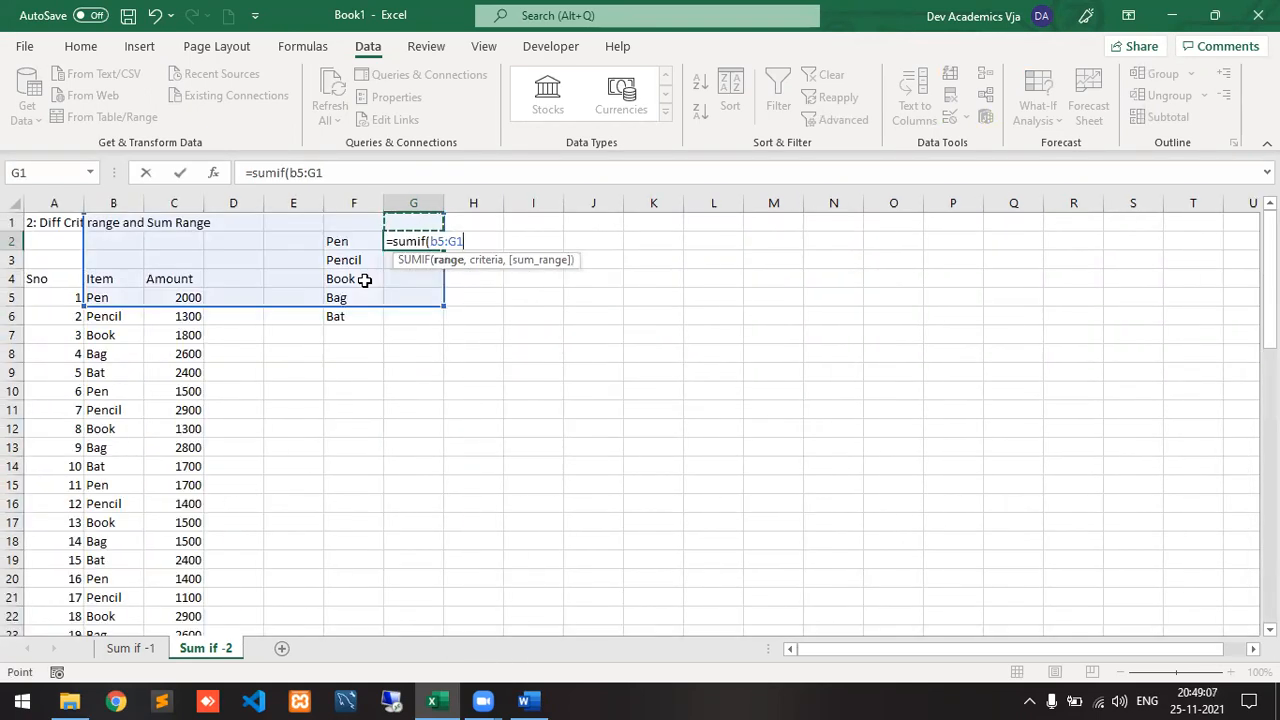
key(Escape)
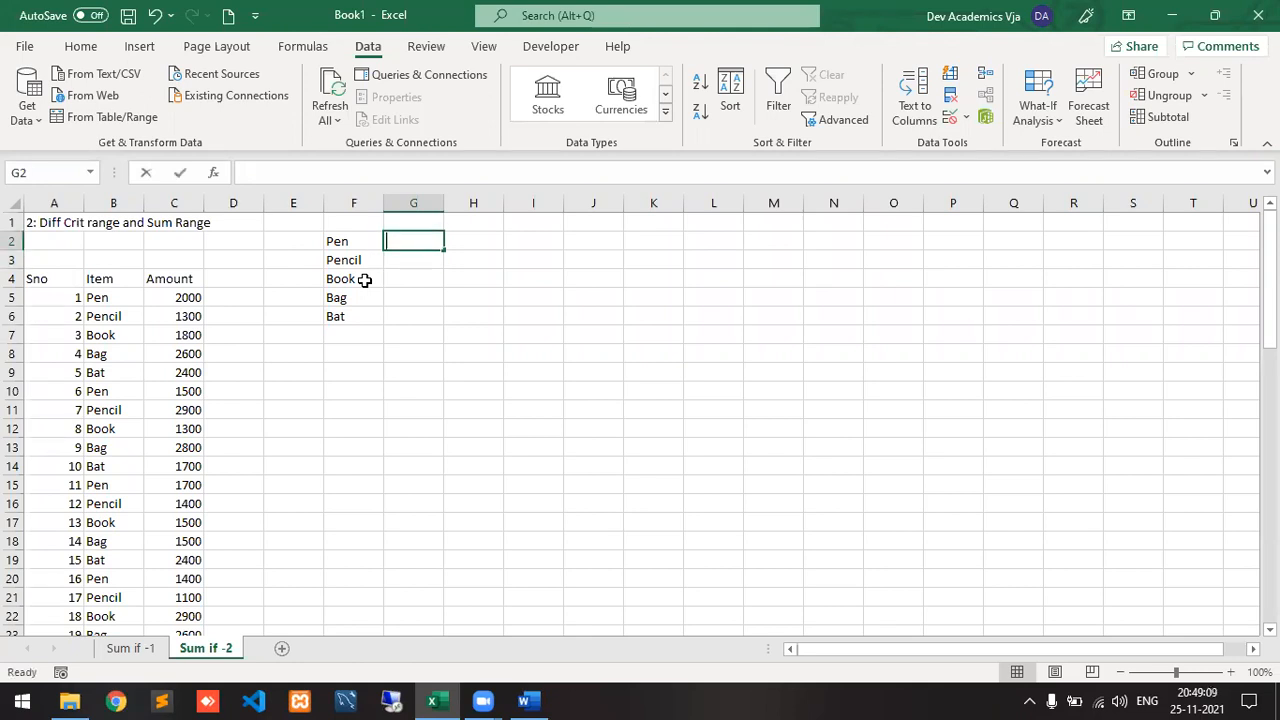
- Enter =SUMIF(B5:B65,"Pen",C5:C65) in G2 to total the Pen amounts
text(=sumif()
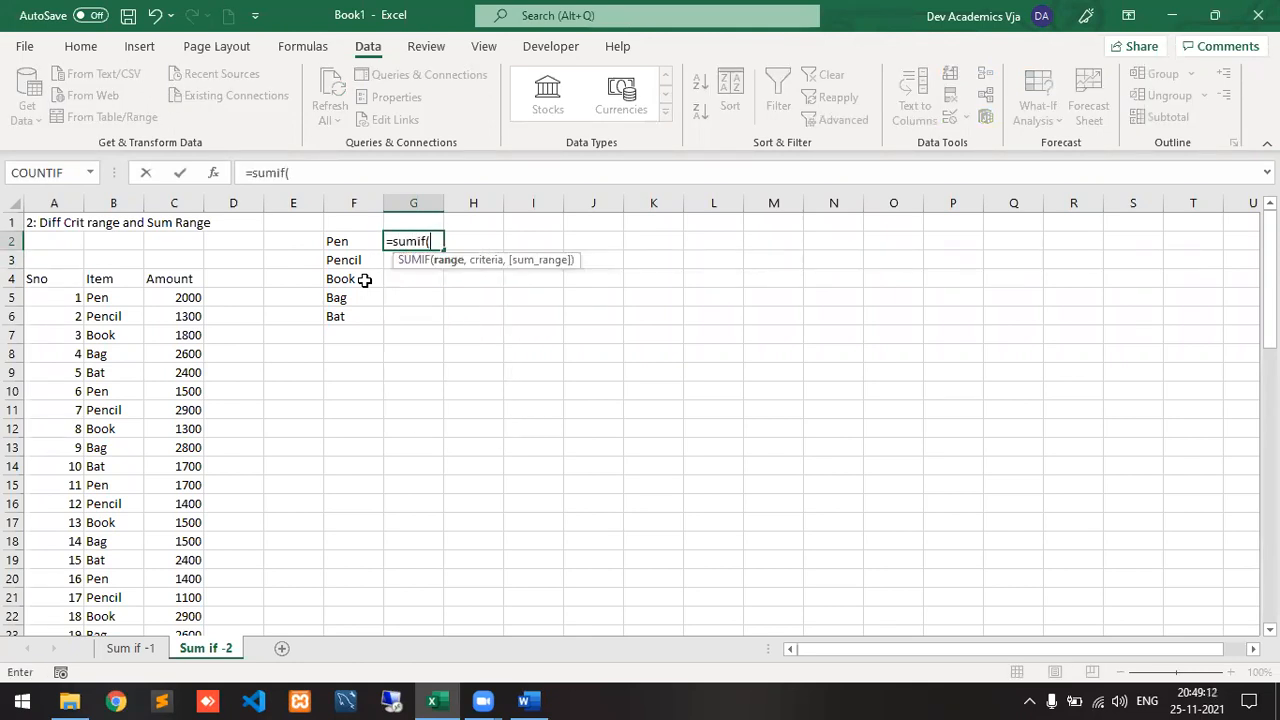
click(110, 297)
key(ctrl+shift+Down)
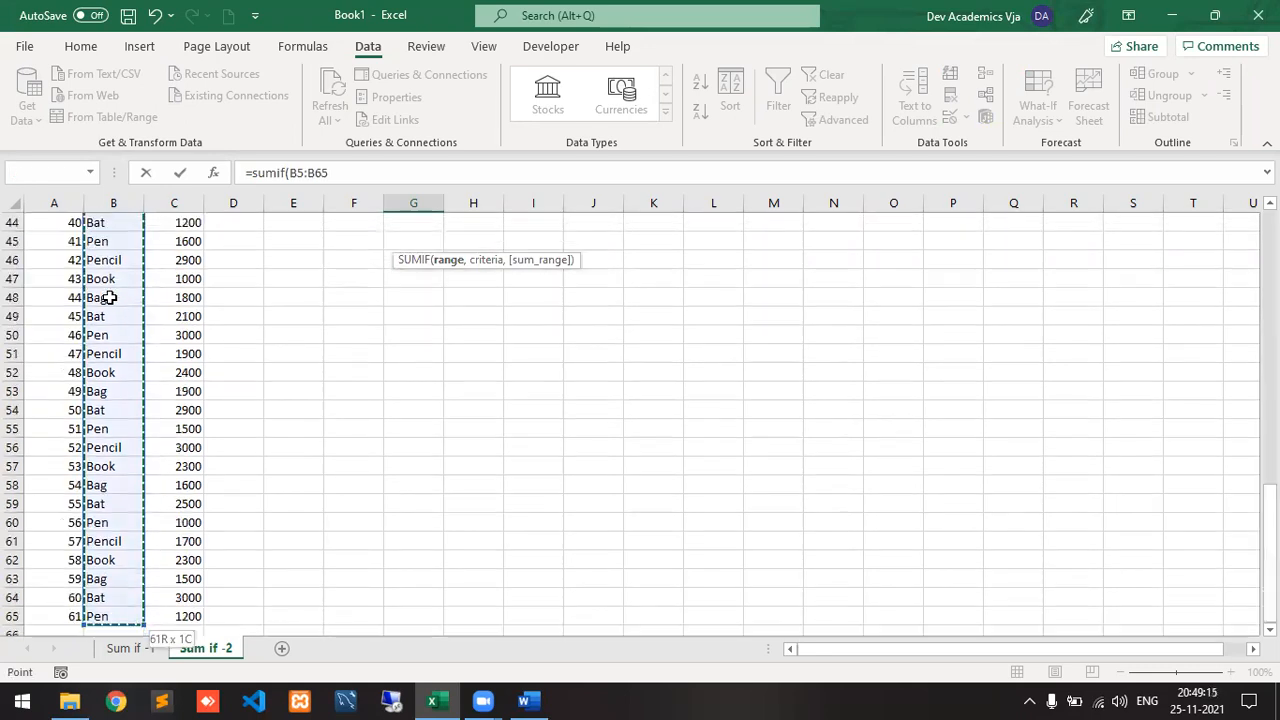
text(,)
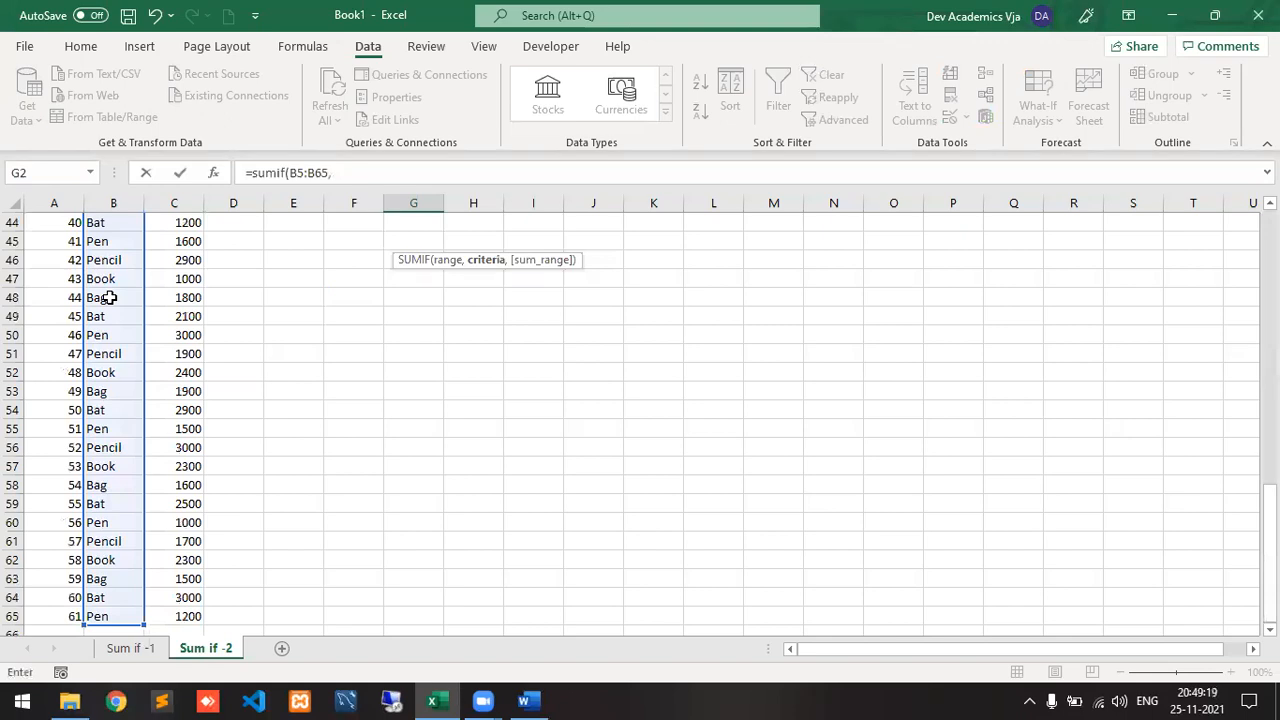
text("Pen",sum)
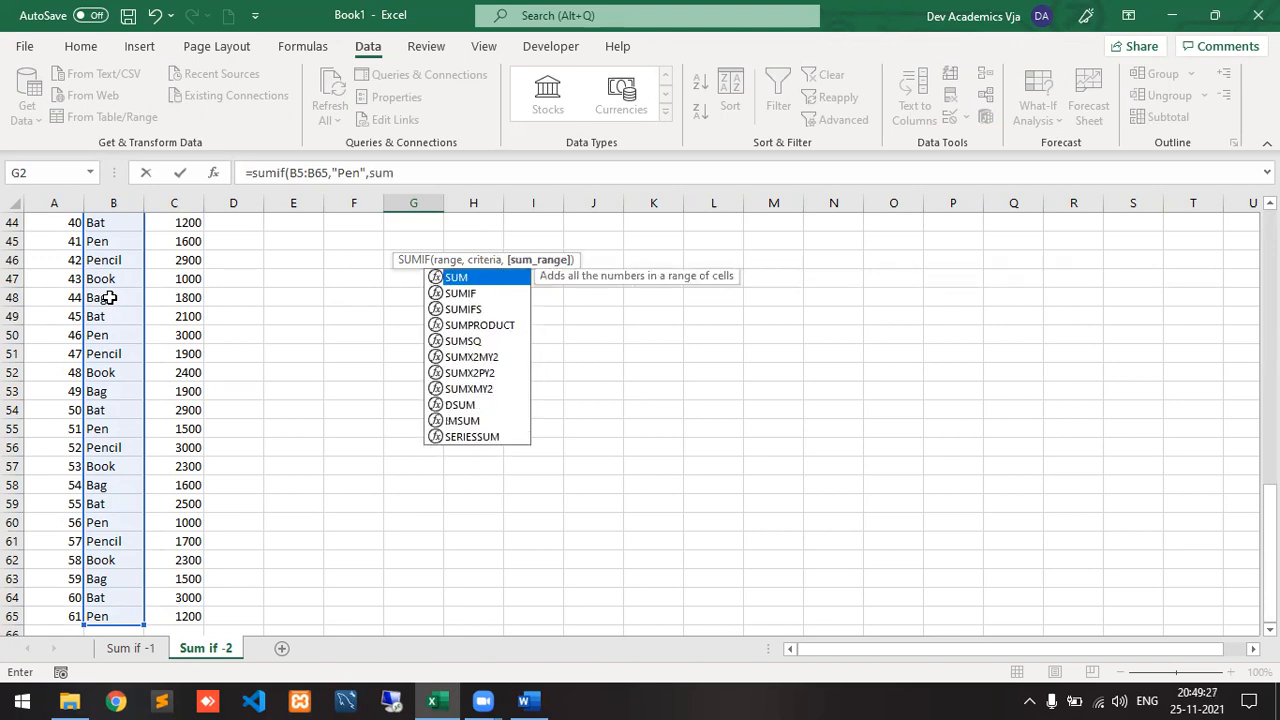
key(BackSpace)
key(BackSpace)
key(BackSpace)
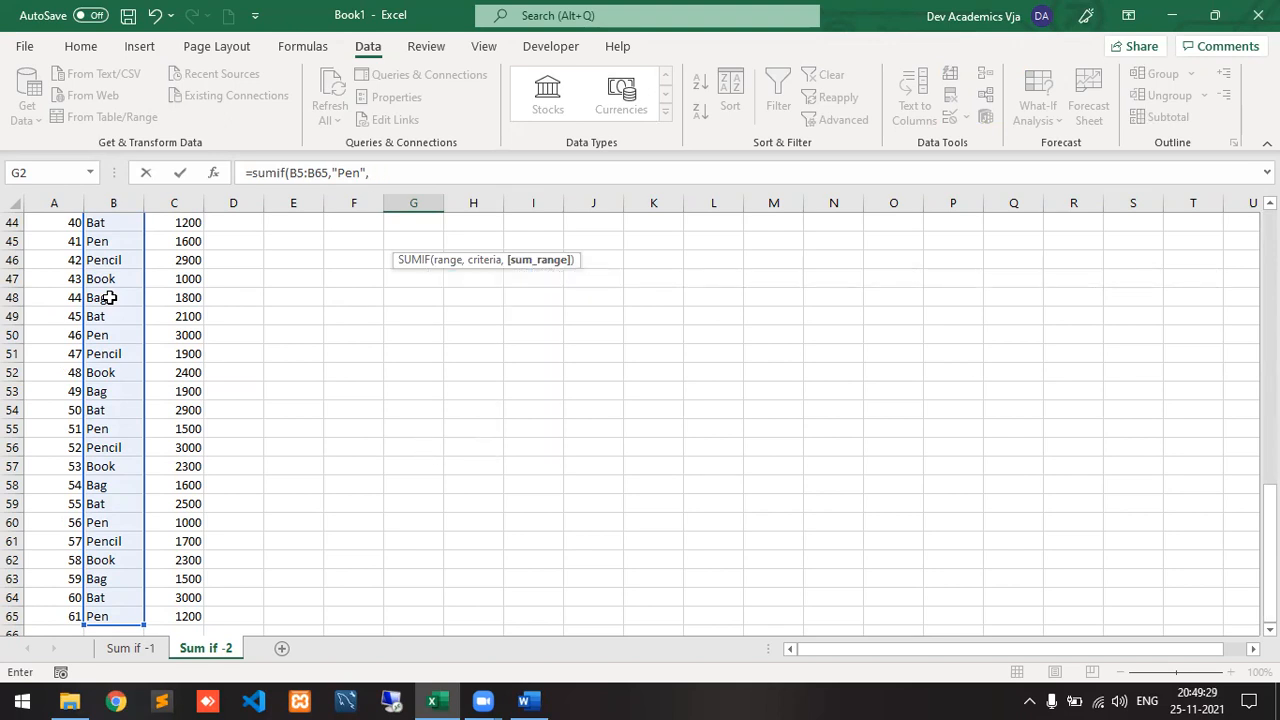
text(c5:c)
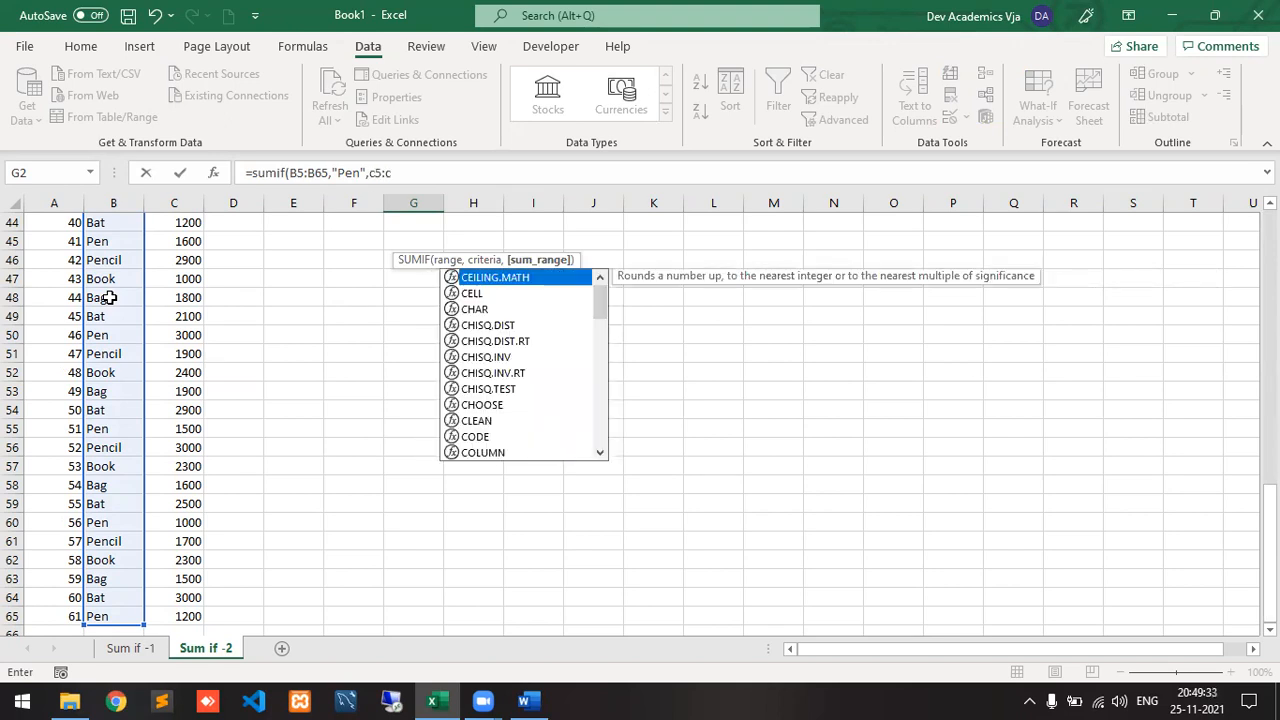
text(65))
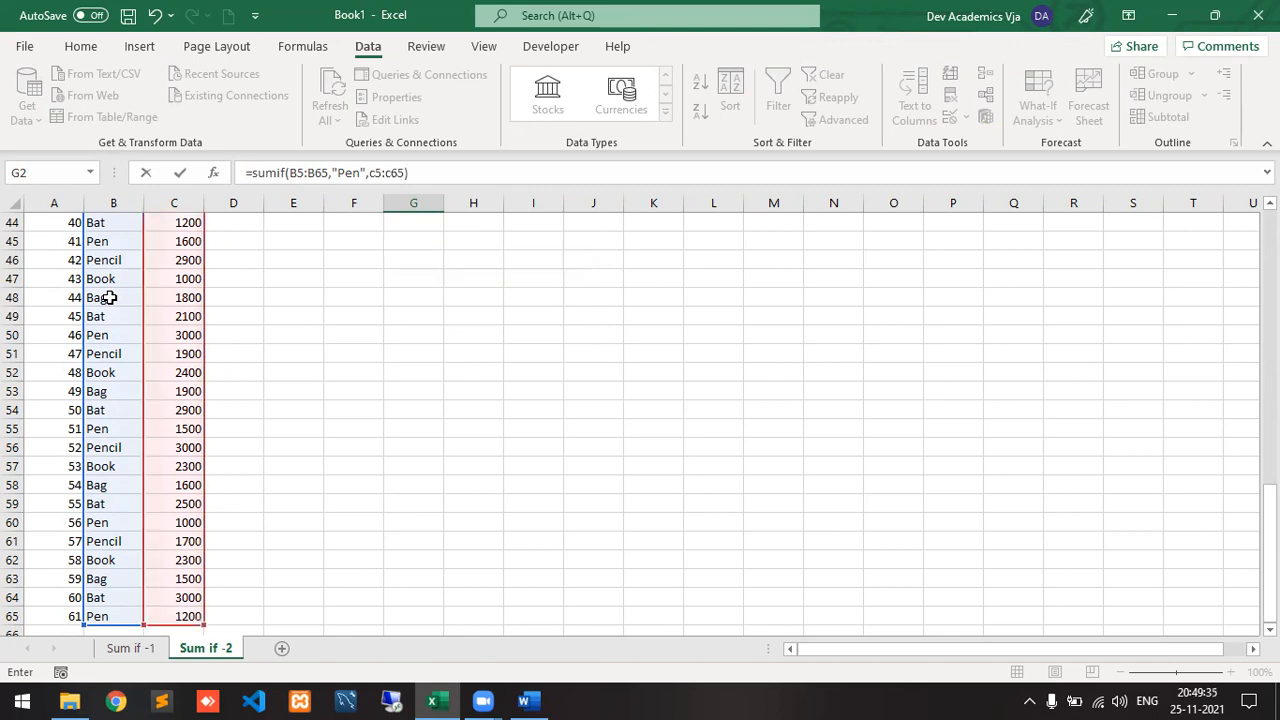
key(ctrl+Return)
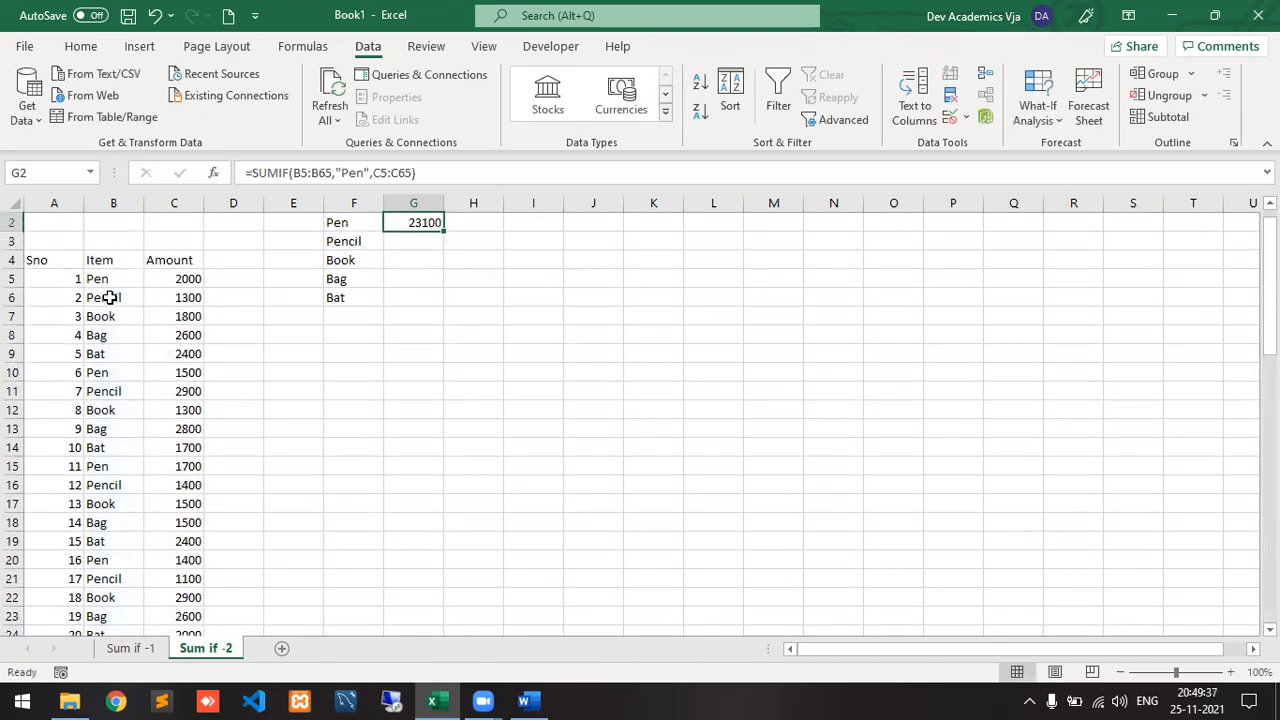
key(Up)
key(Down)
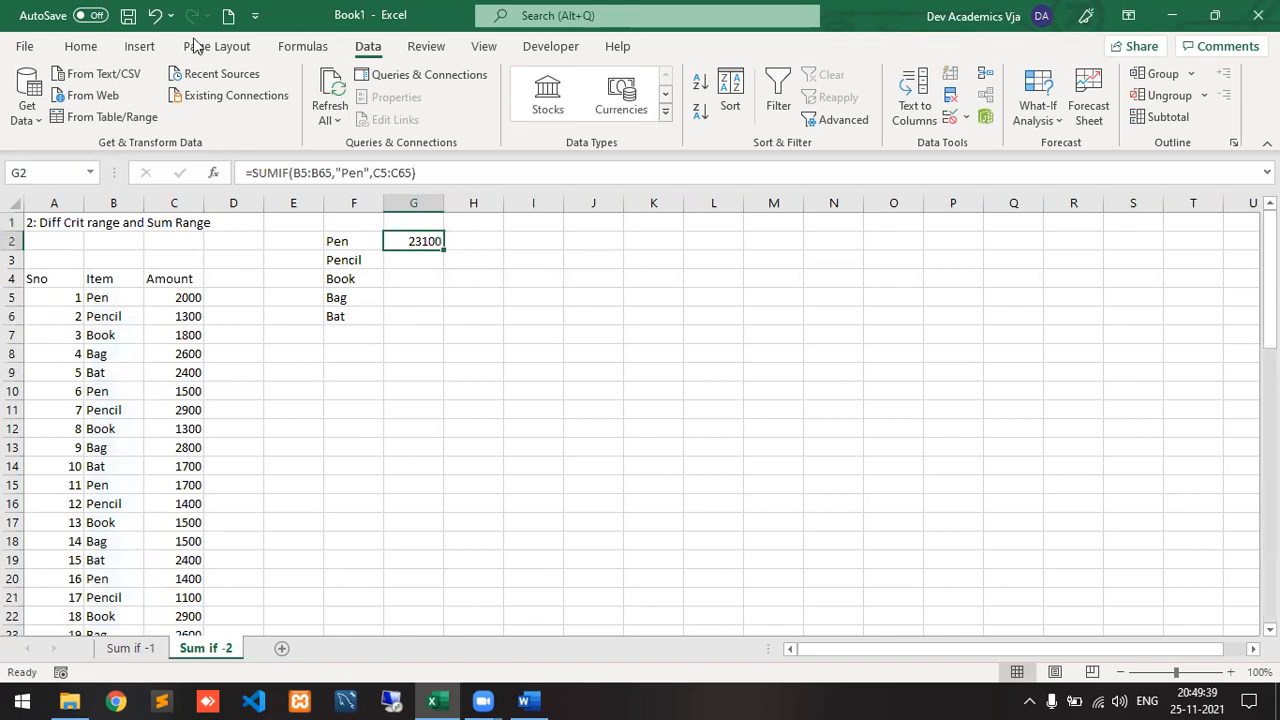
- Apply the rupee accounting format to the Pen total in G2 and widen column G
click(80, 46)
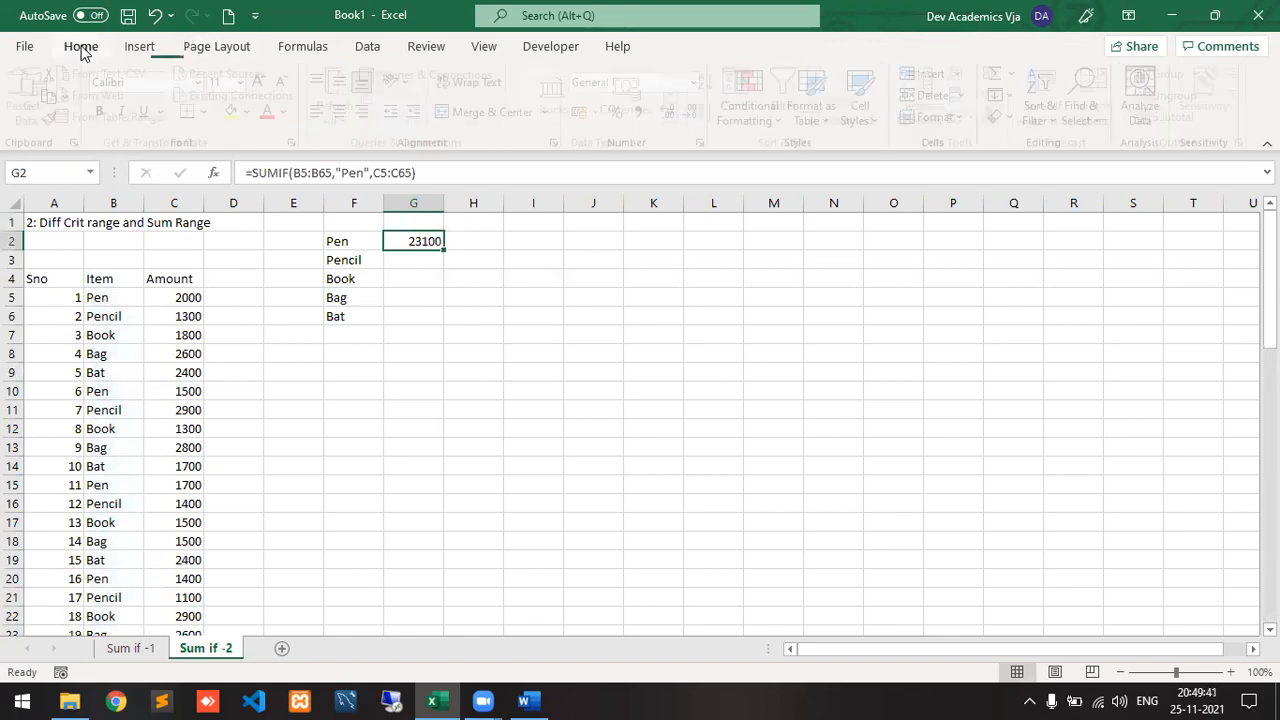
click(587, 112)
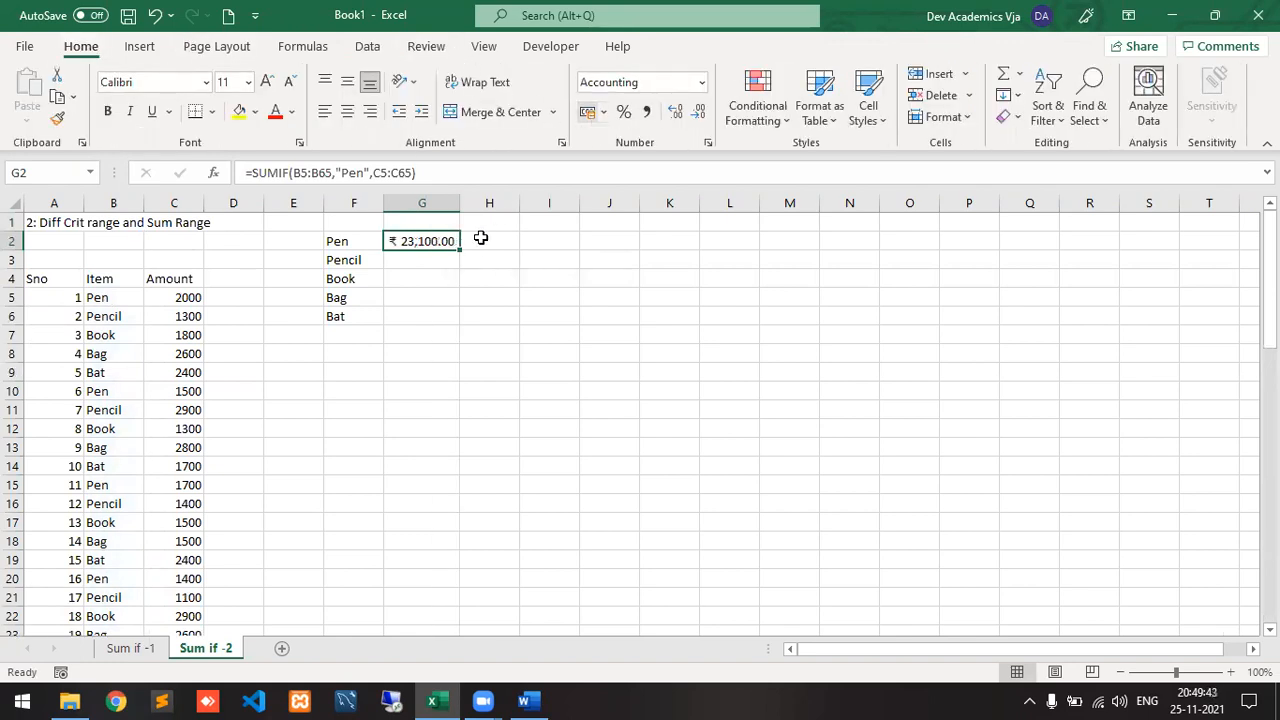
drag(459, 203, 490, 205)
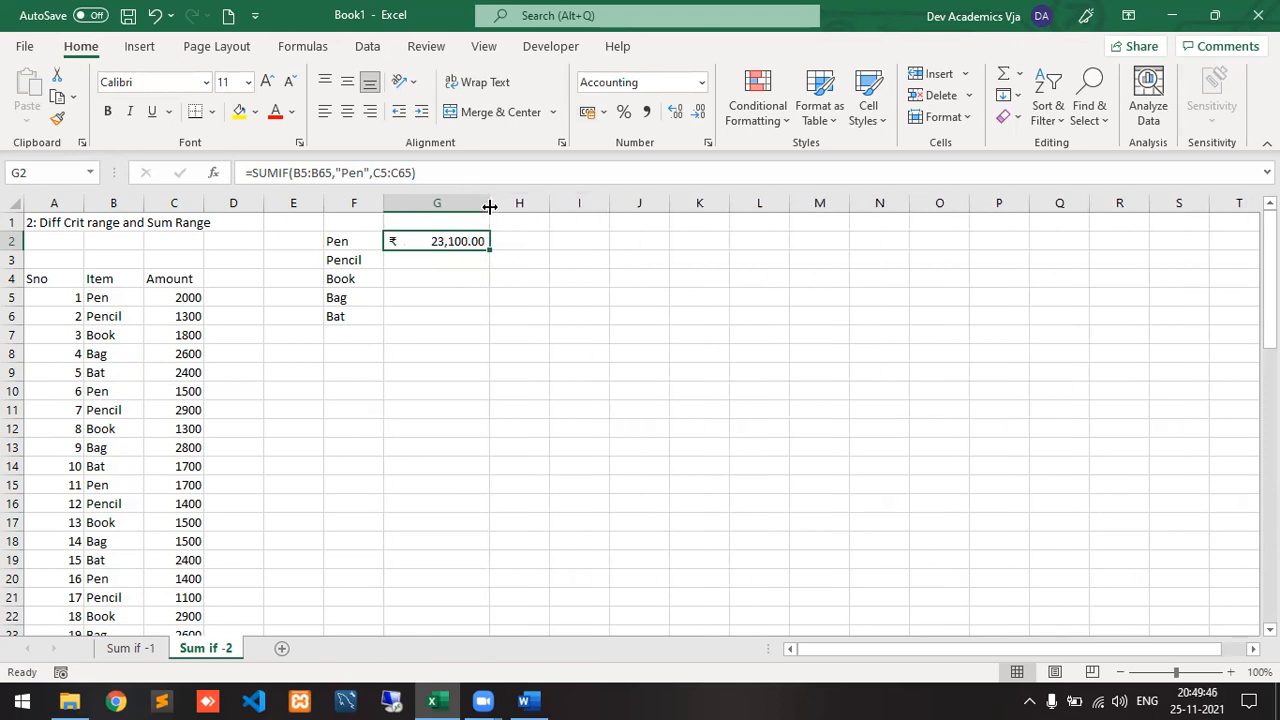
- Apply the rupee accounting format to C5 and copy that format down the Amount column to C65
click(175, 311)
click(176, 297)
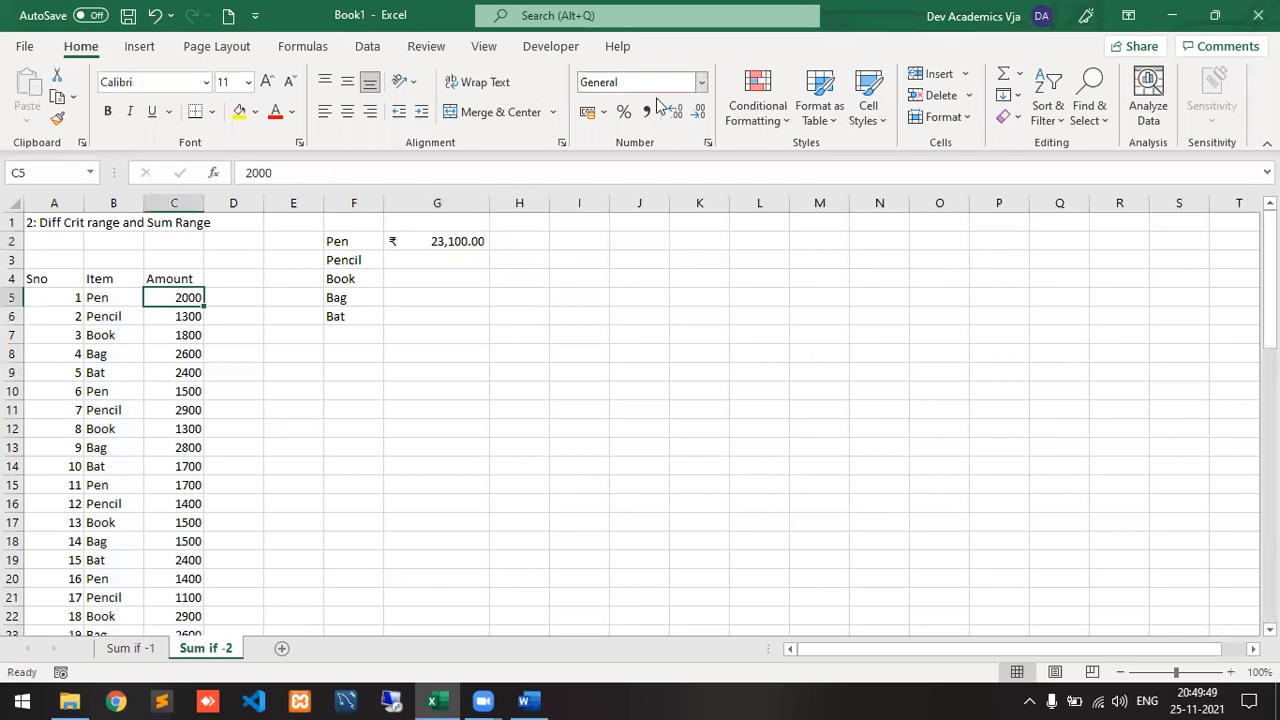
click(587, 113)
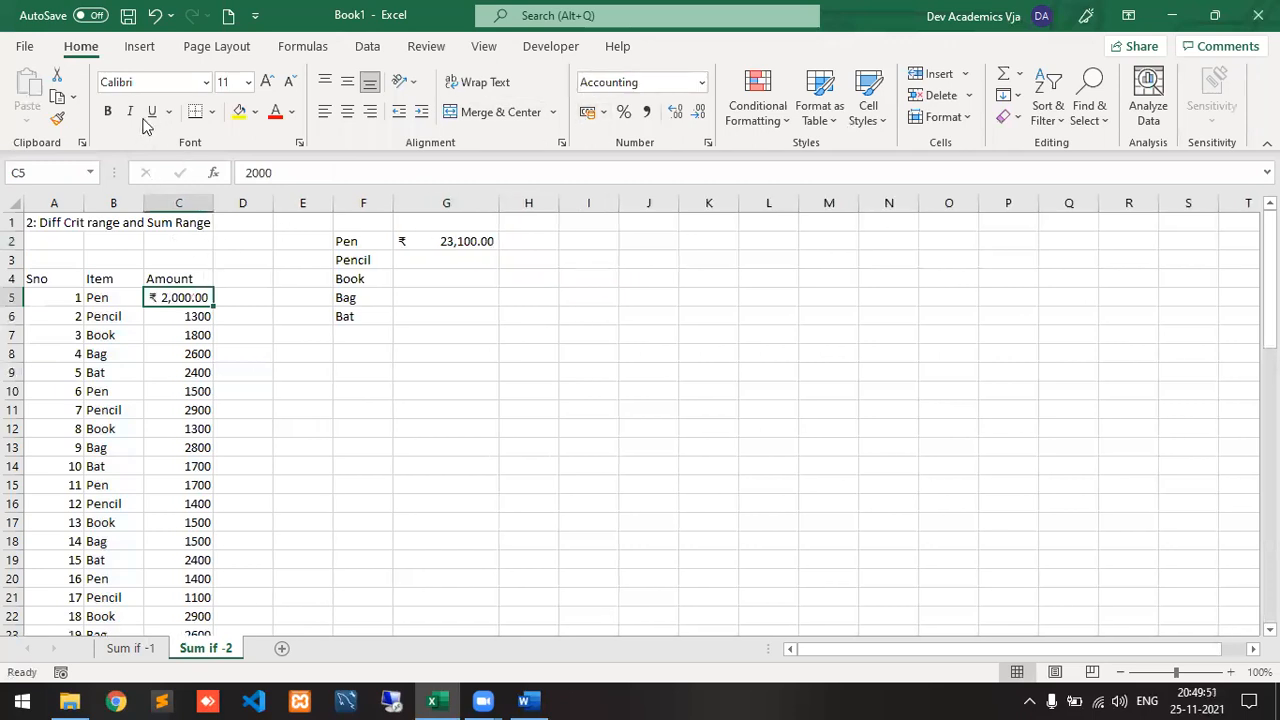
click(57, 120)
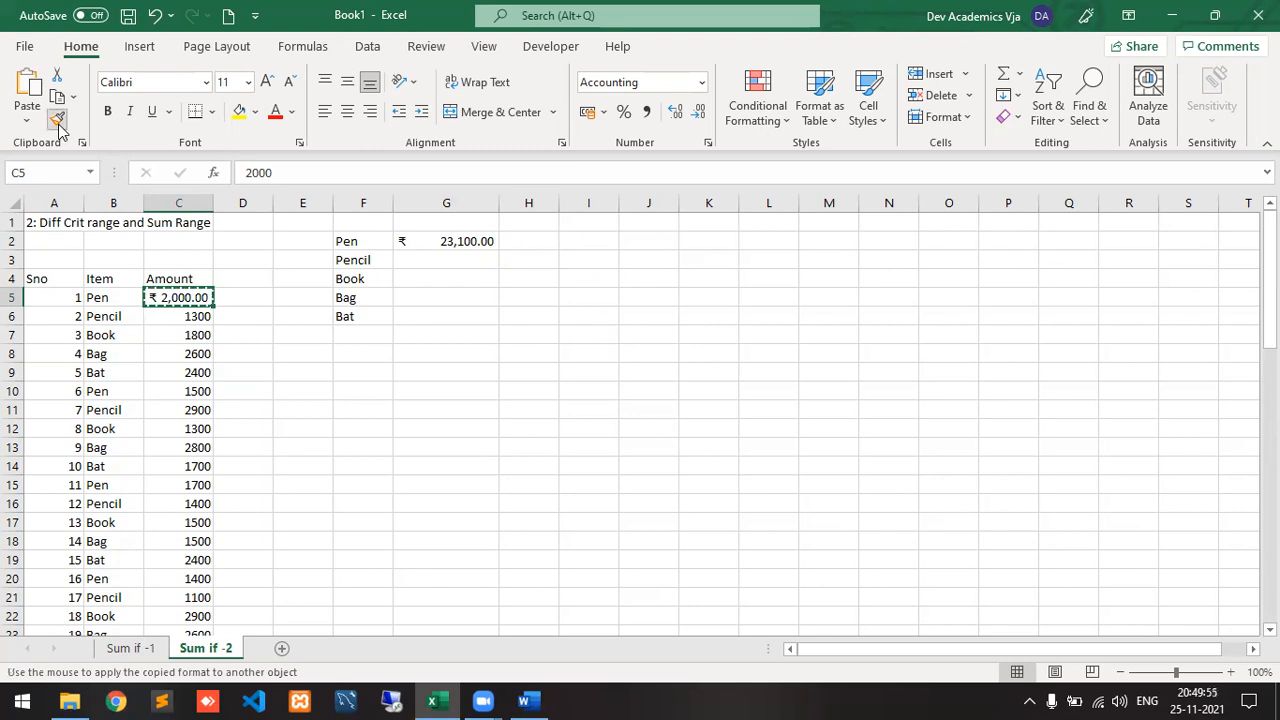
key(ctrl+shift+Down)
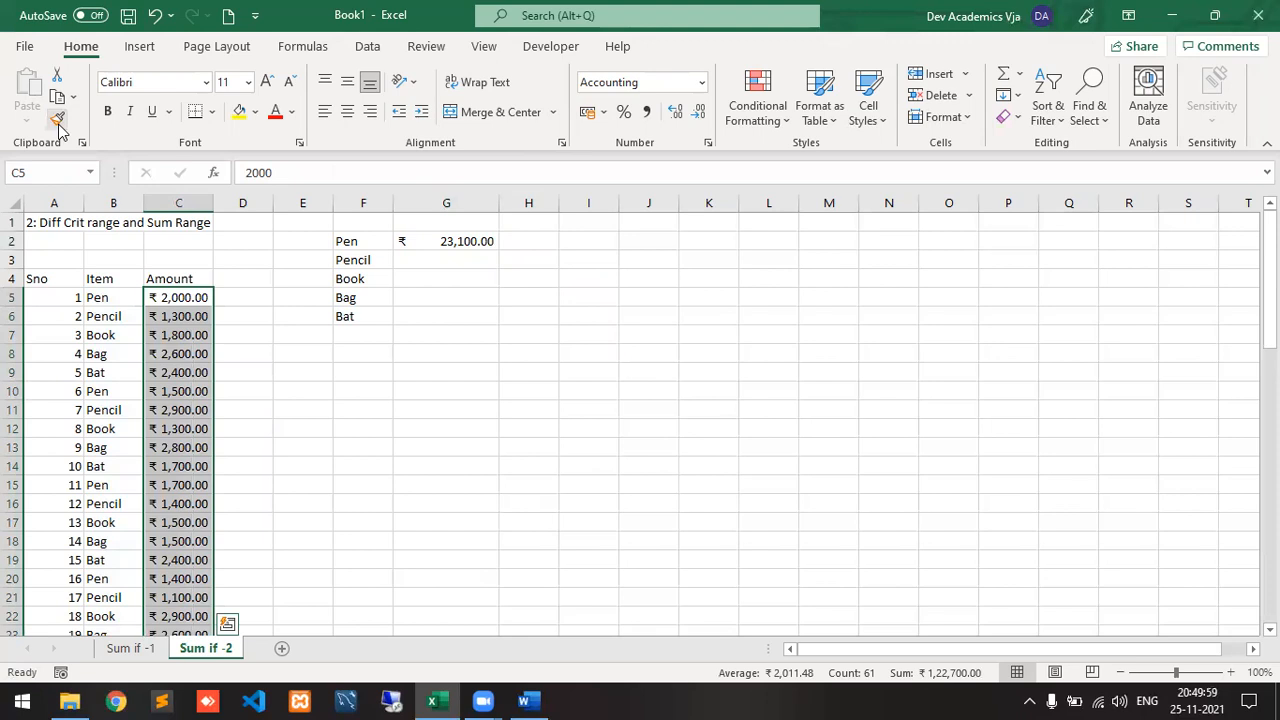
- Look over the formatted Amount column down to C65, then go to the Pen total in G2
key(Up)
key(Down)
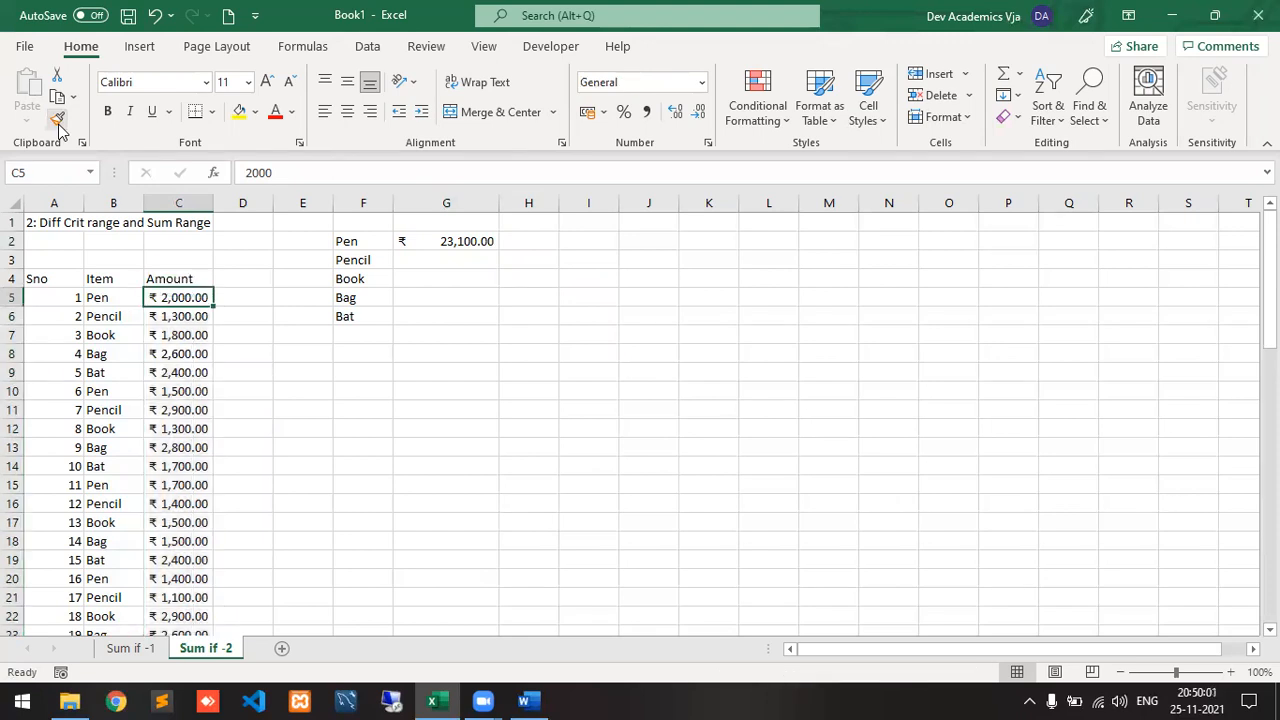
key(ctrl+Down)
key(Up)
key(Up)
key(Up)
key(Up)
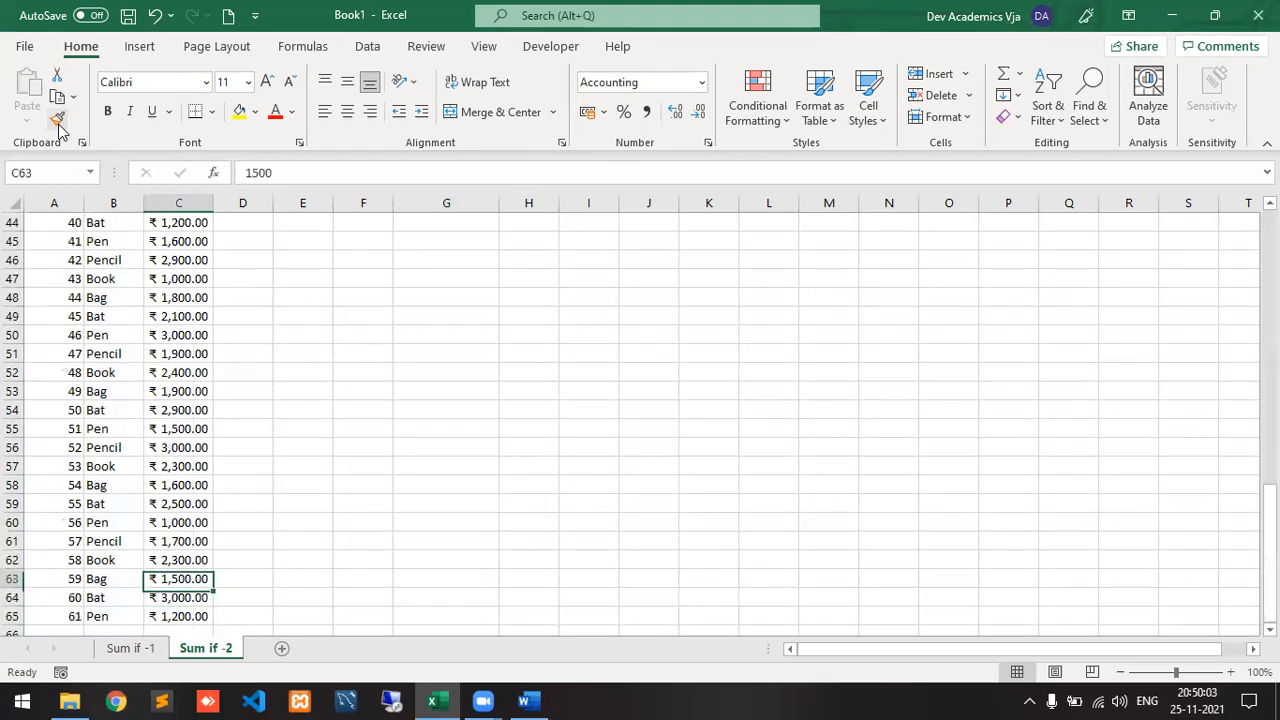
key(ctrl+Up)
key(Up)
key(Up)
key(Up)
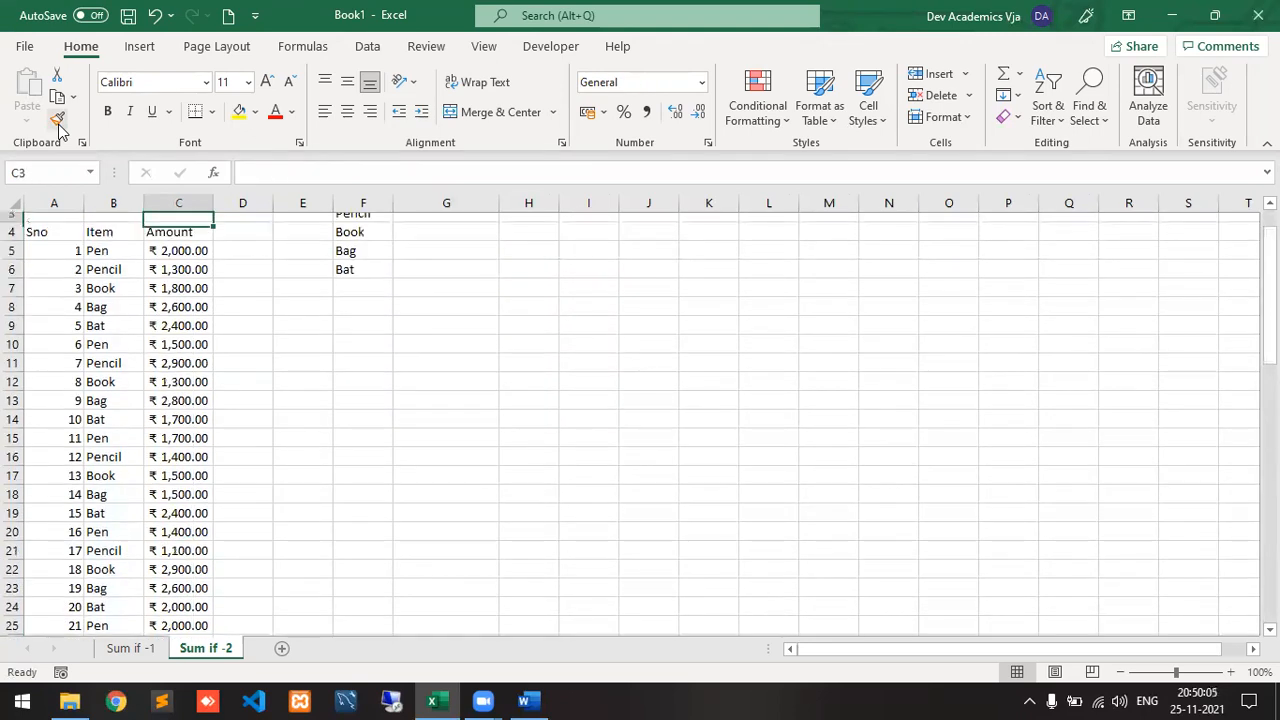
key(Down)
key(Right)
key(Right)
key(Right)
key(Right)
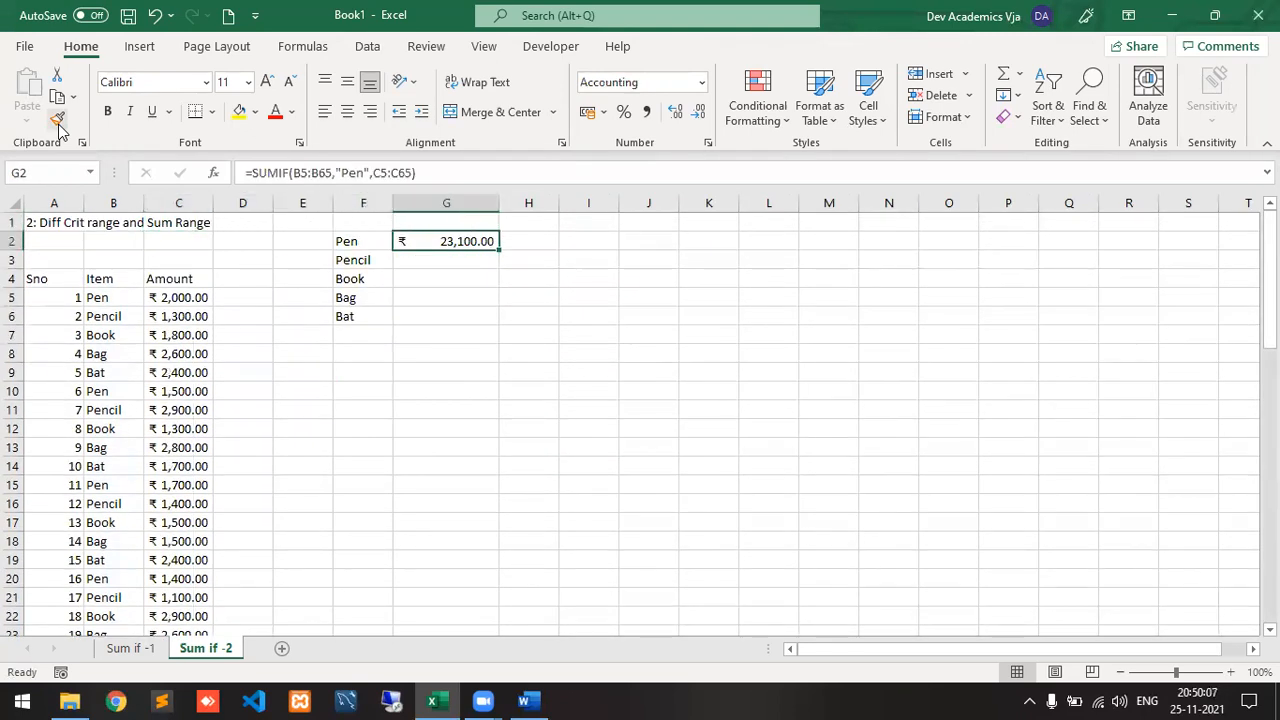
- Enter =SUMIF(B5:B65,"Pencil",C5:C65) in G3 to total the Pencil amounts
key(Down)
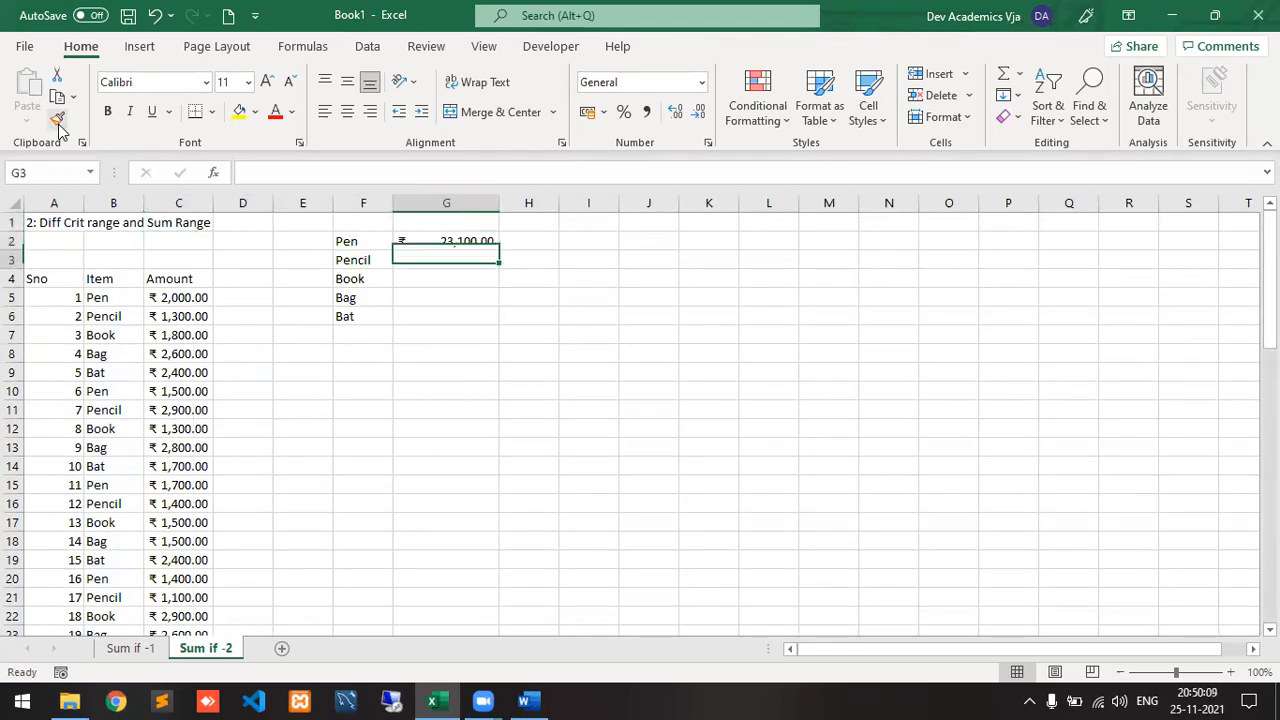
text(=)
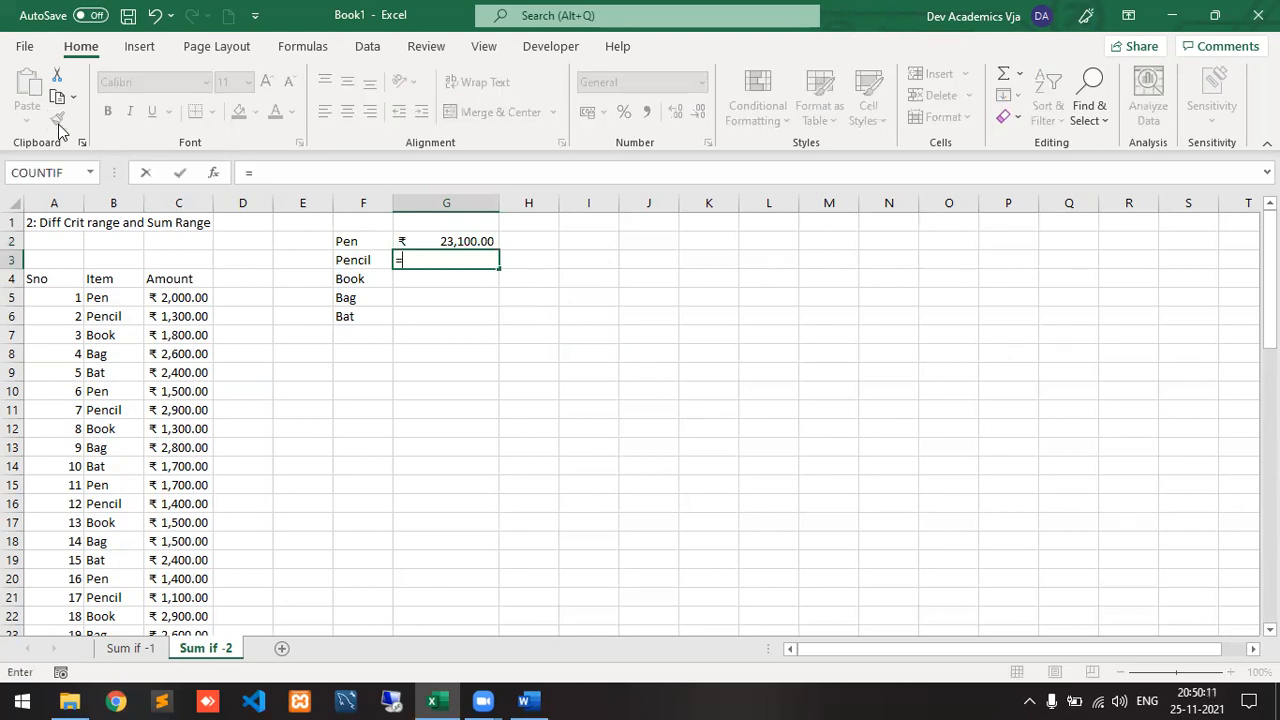
text(su)
key(BackSpace)
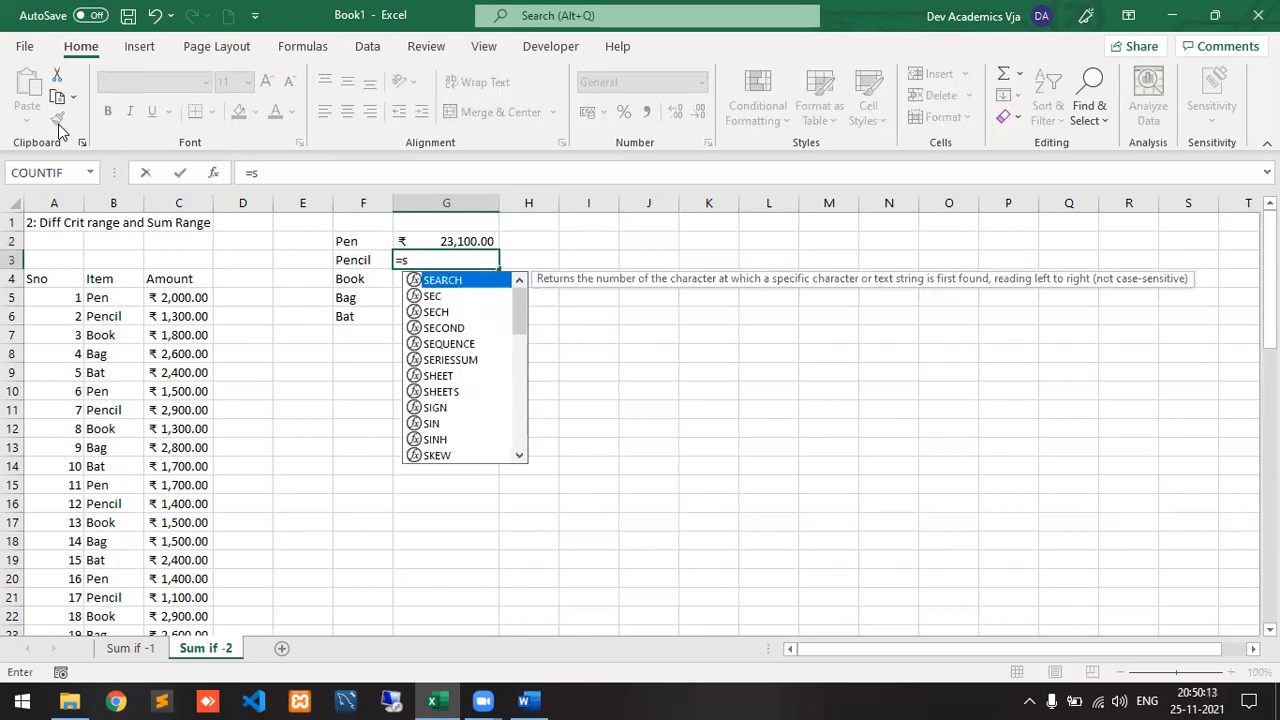
text(umif()
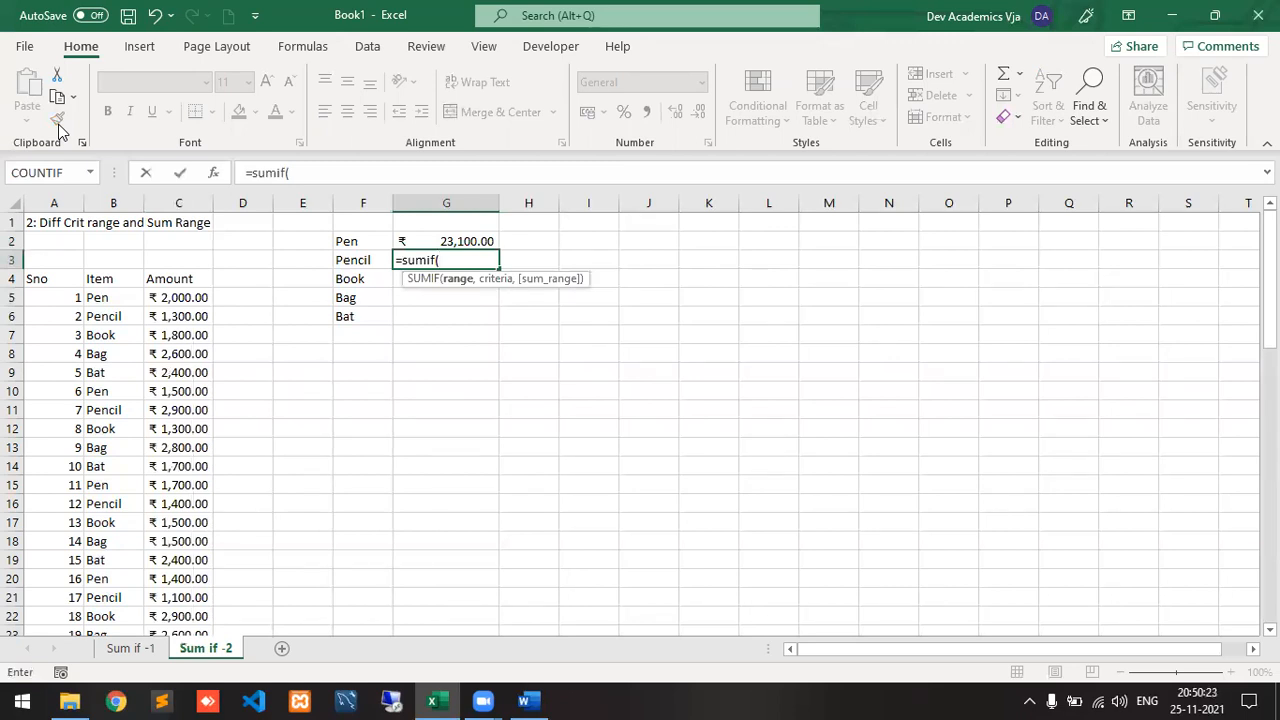
text(b5:)
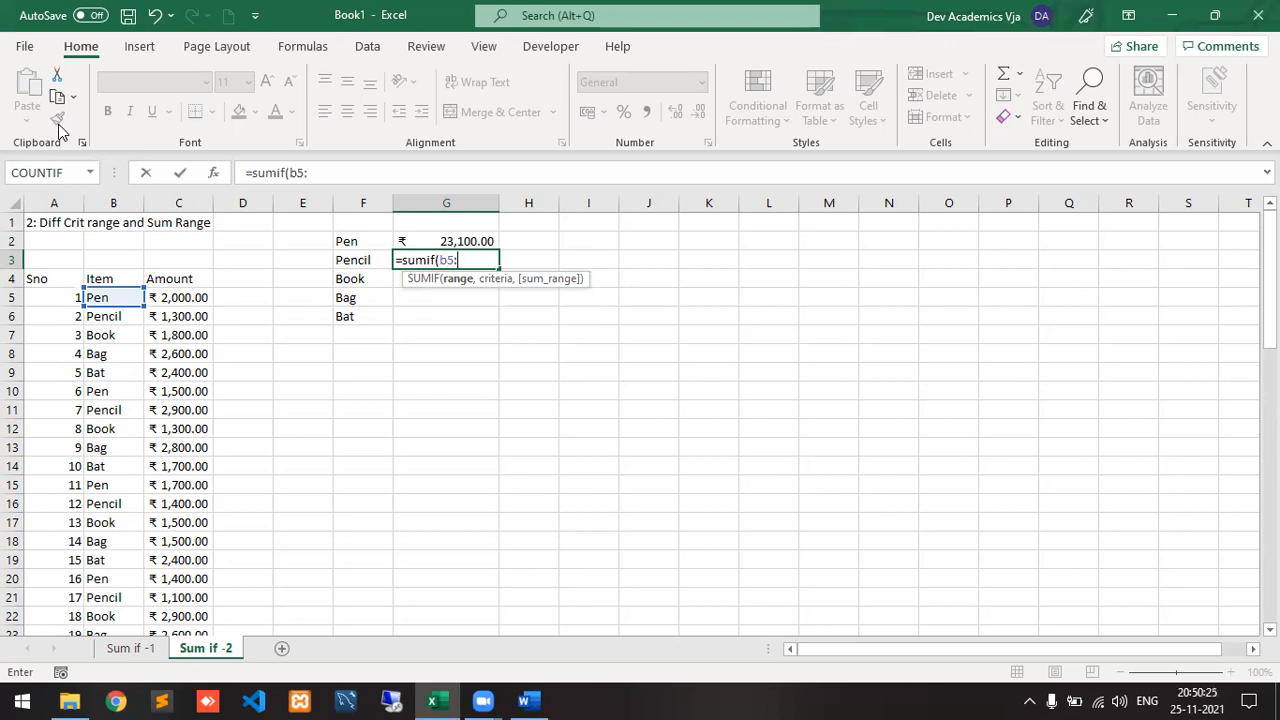
text(b)
text(6)
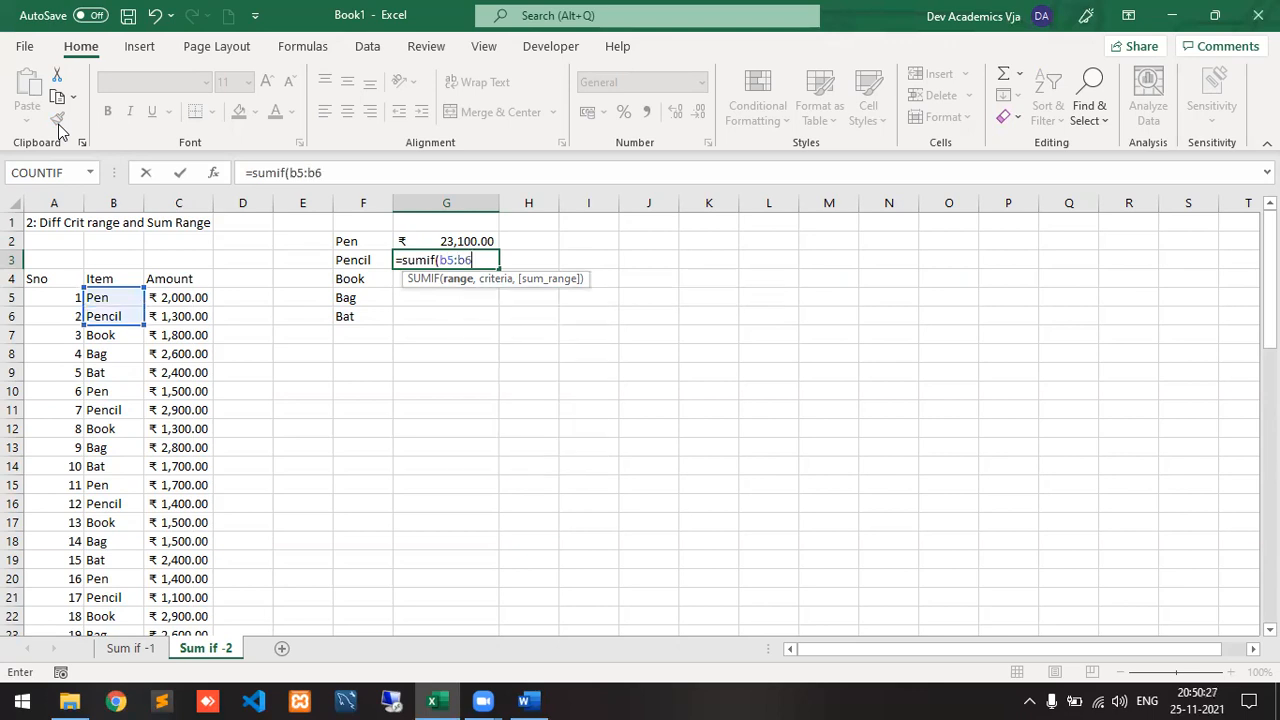
text(5,"Pen)
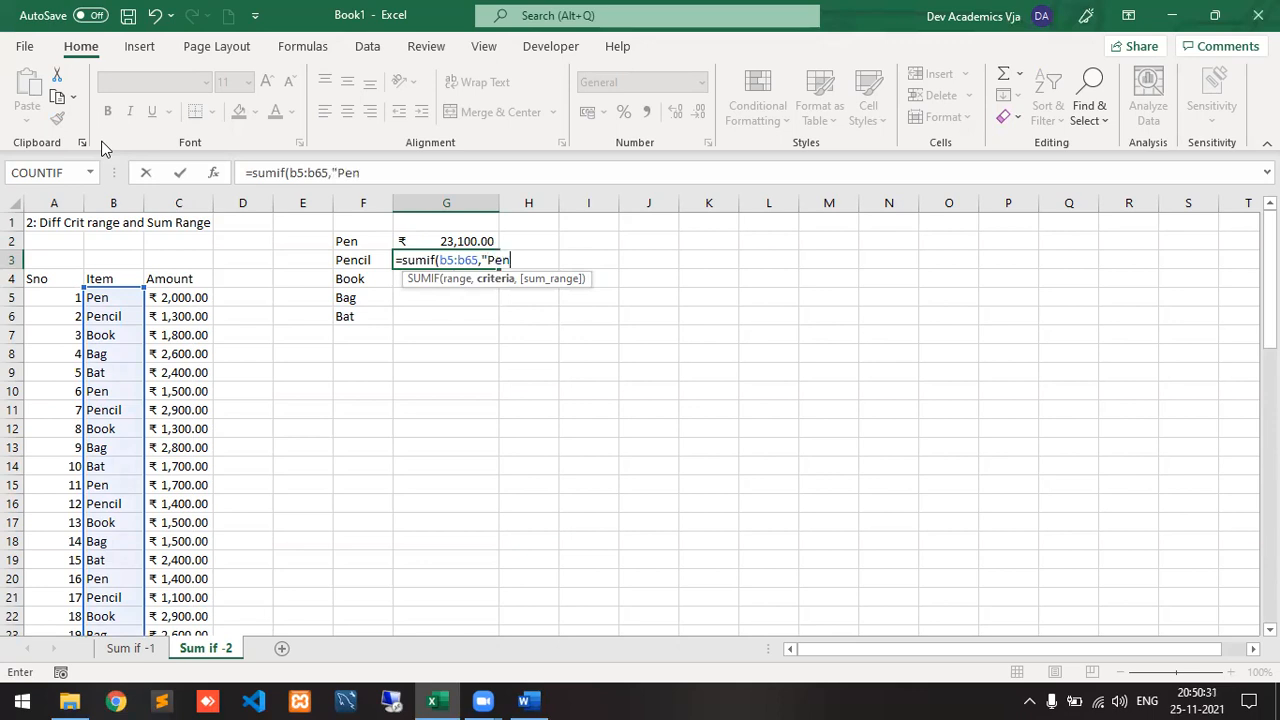
text(cil",c)
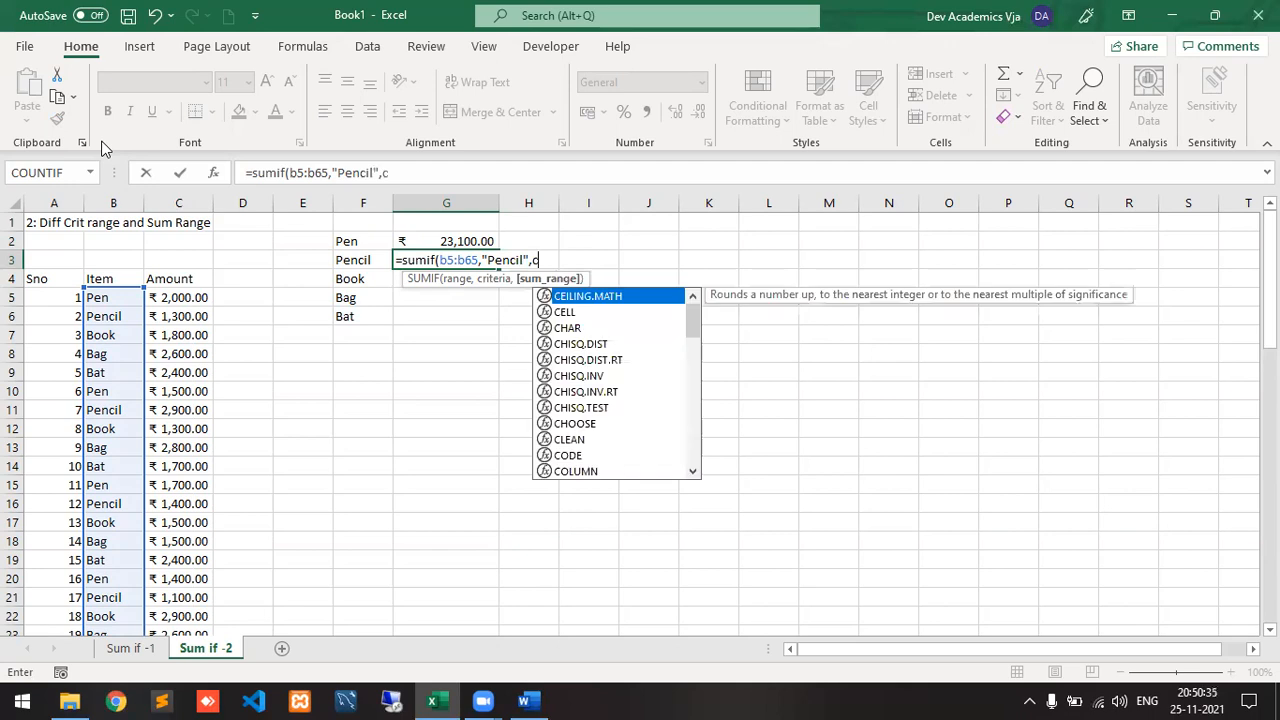
text(5:c65")
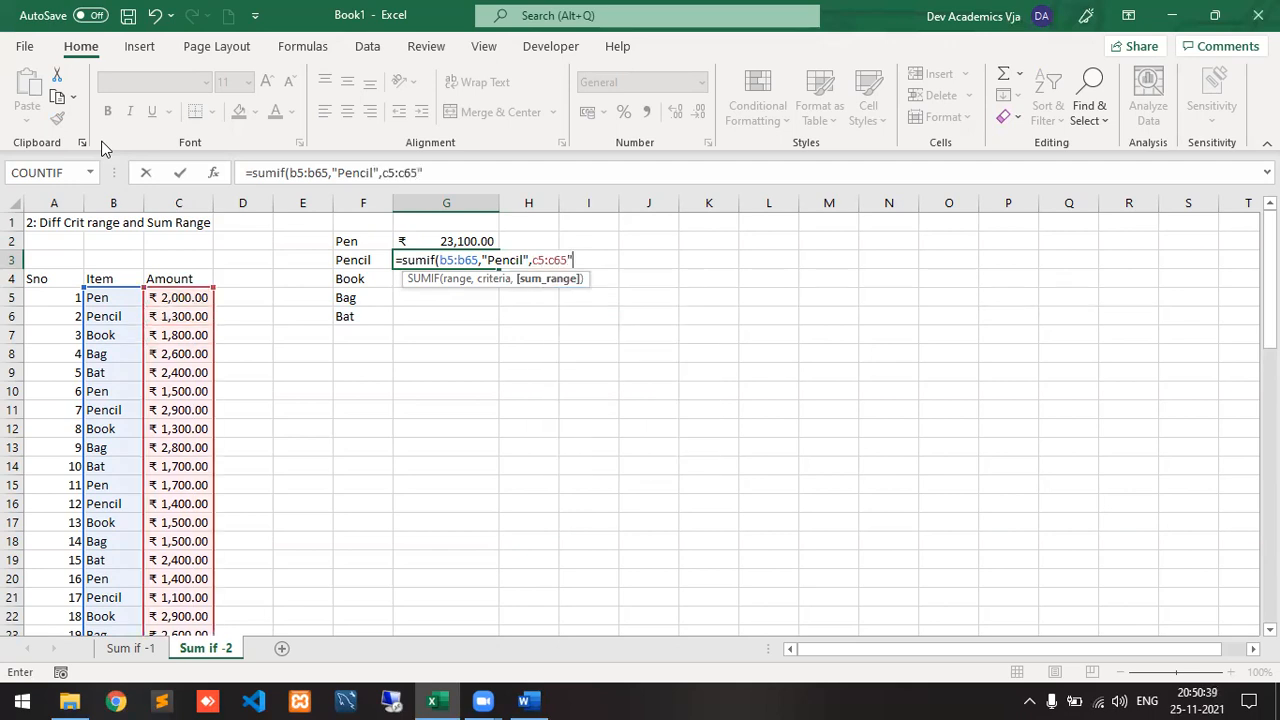
key(BackSpace)
text())
key(Return)
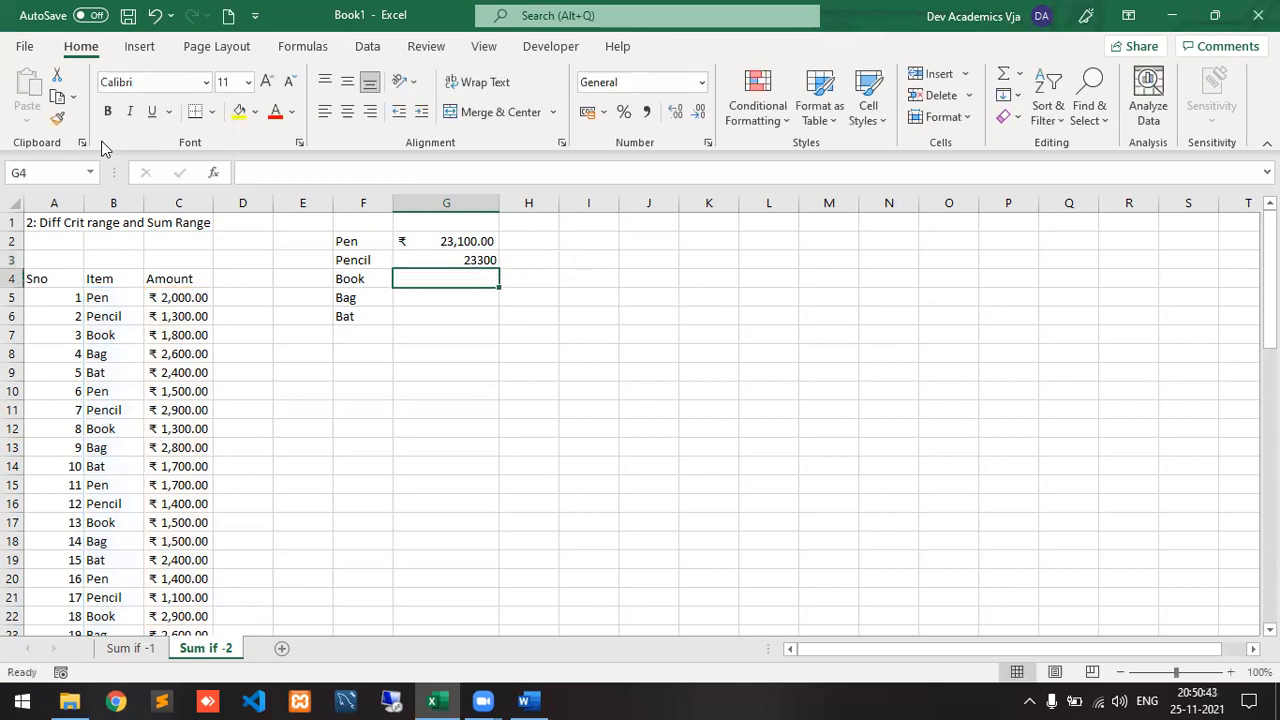
- Apply the rupee accounting format to the Pencil total in G3
key(Up)
key(Up)
key(Down)
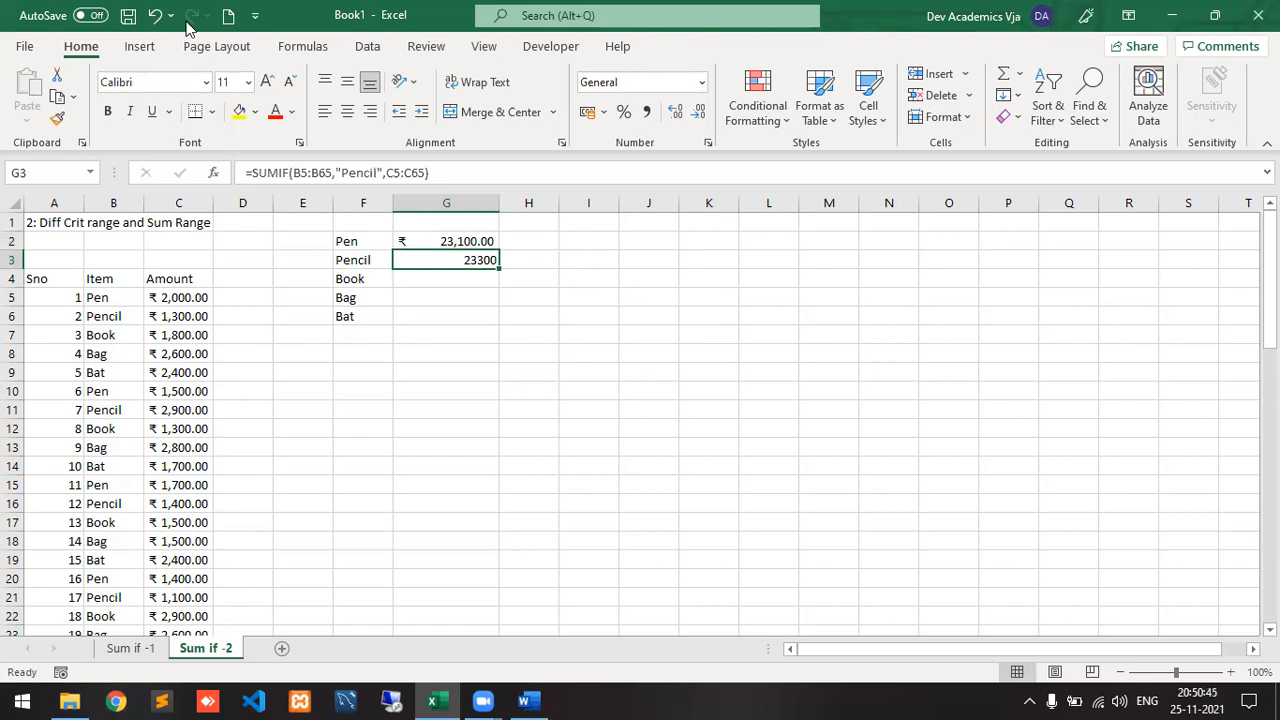
click(588, 112)
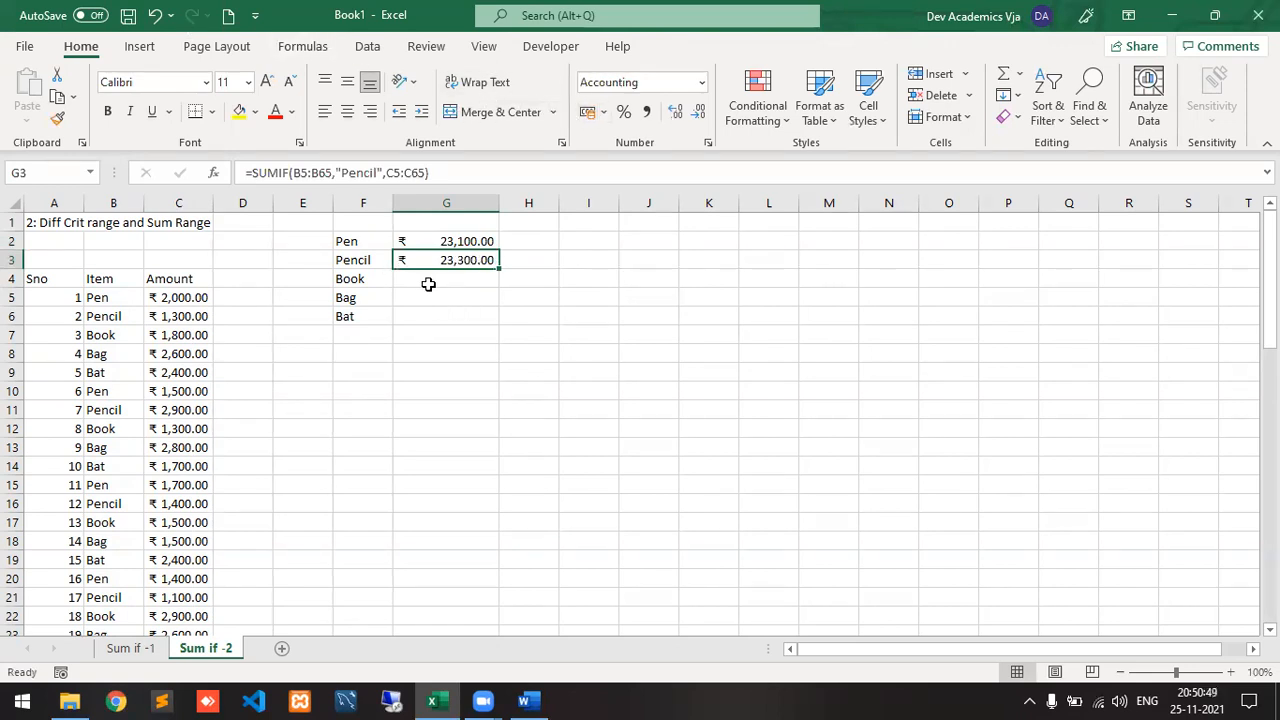
- Copy the SUMIF formula text from G3 and paste it into G4 beside Book
click(453, 174)
drag(453, 174, 218, 176)
key(ctrl+c)
key(Return)
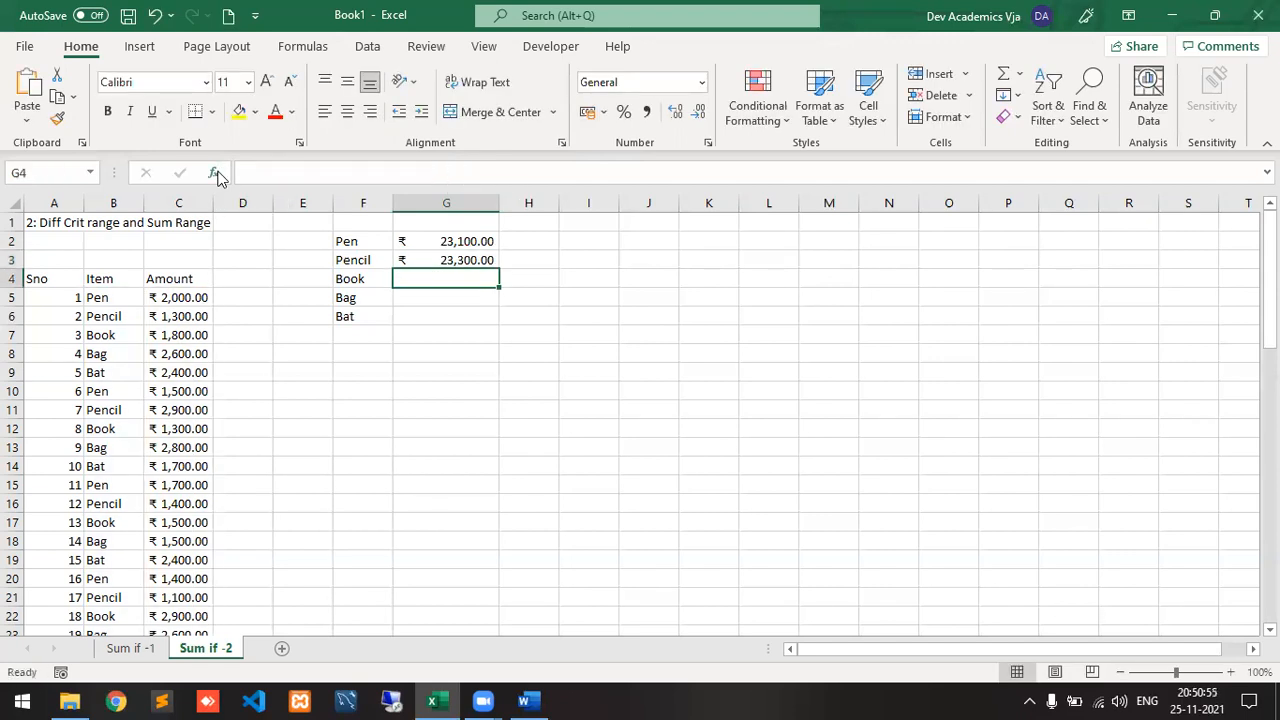
key(F2)
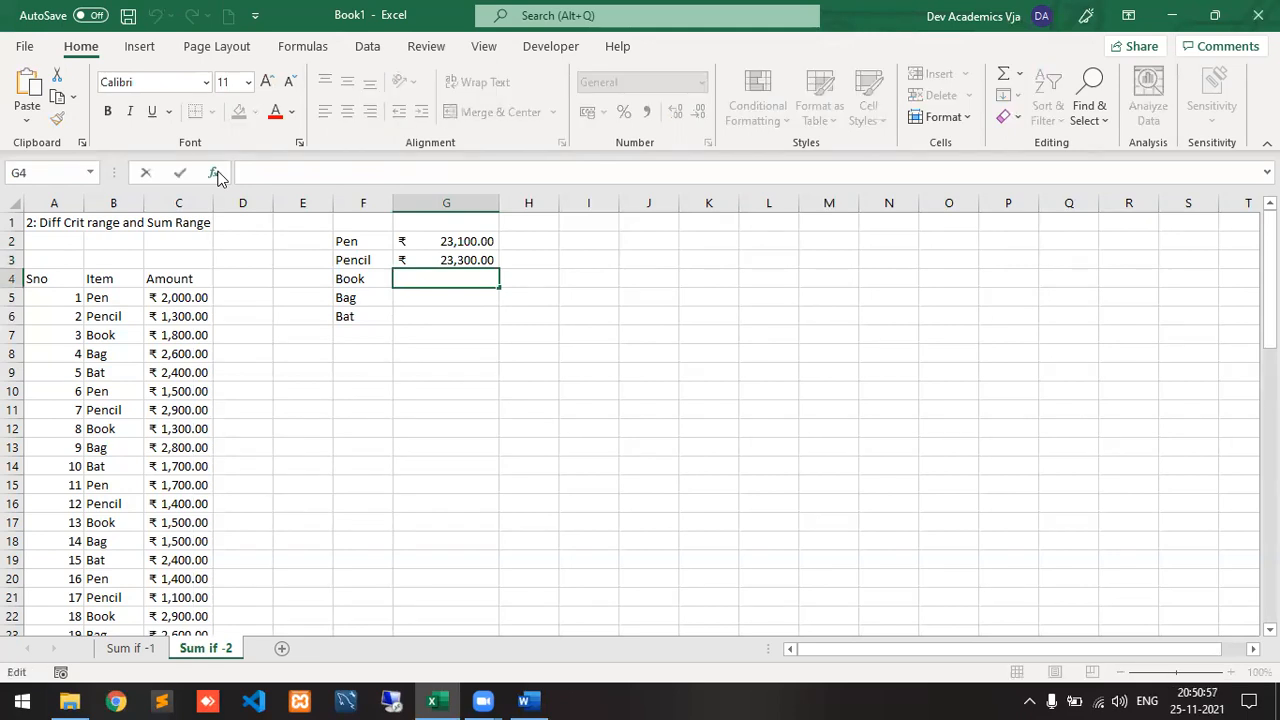
key(ctrl+v)
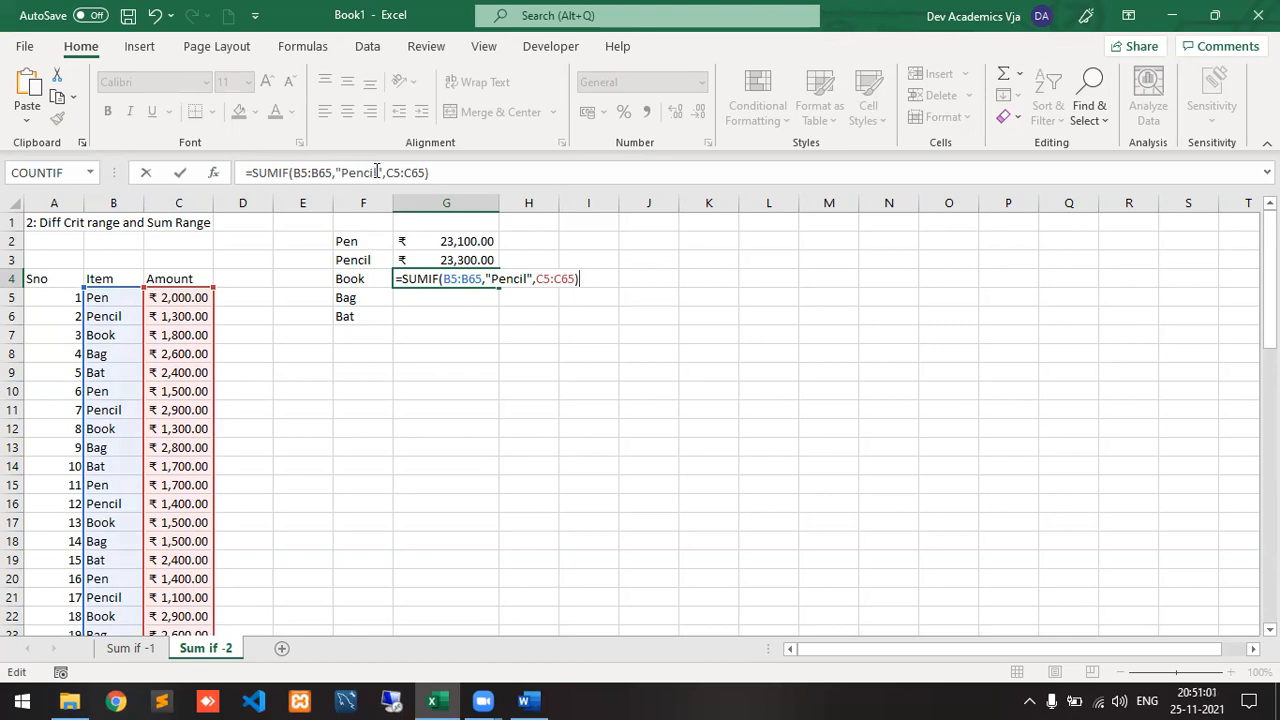
- Change the criterion of the pasted formula in G4 to "Book" and enter it
click(377, 172)
key(BackSpace)
key(BackSpace)
key(BackSpace)
key(BackSpace)
key(BackSpace)
key(BackSpace)
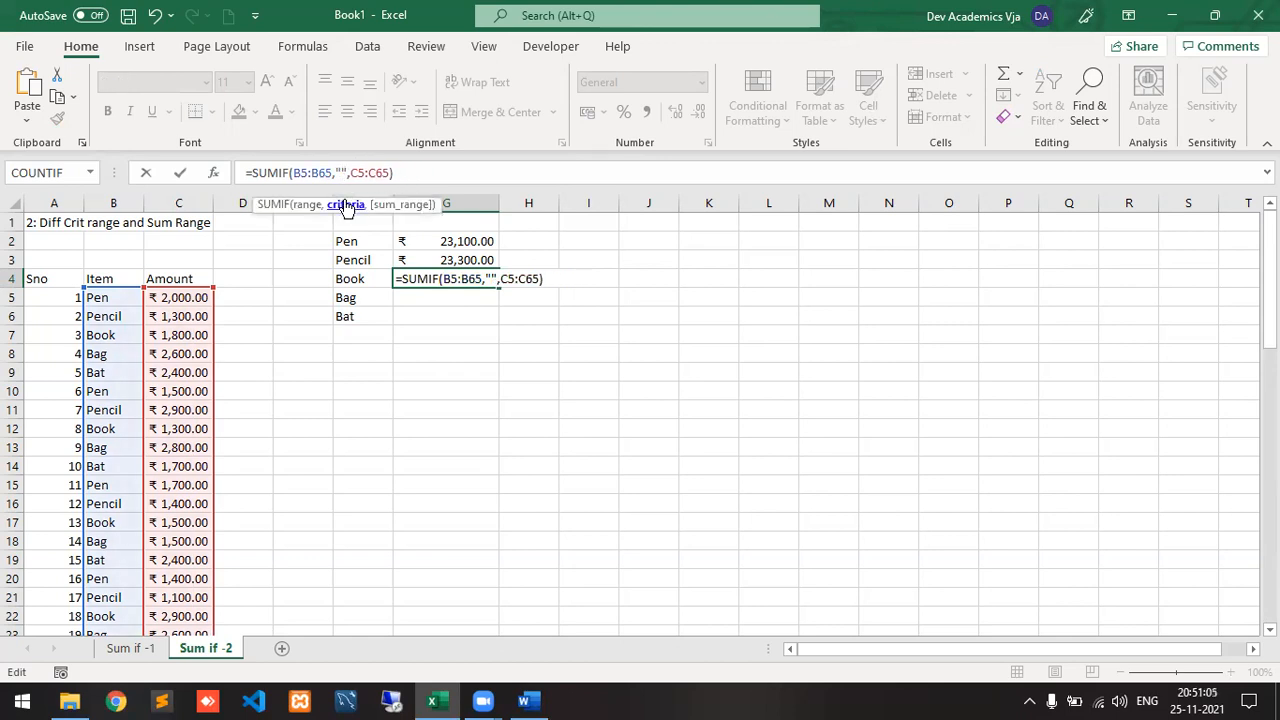
text(Book)
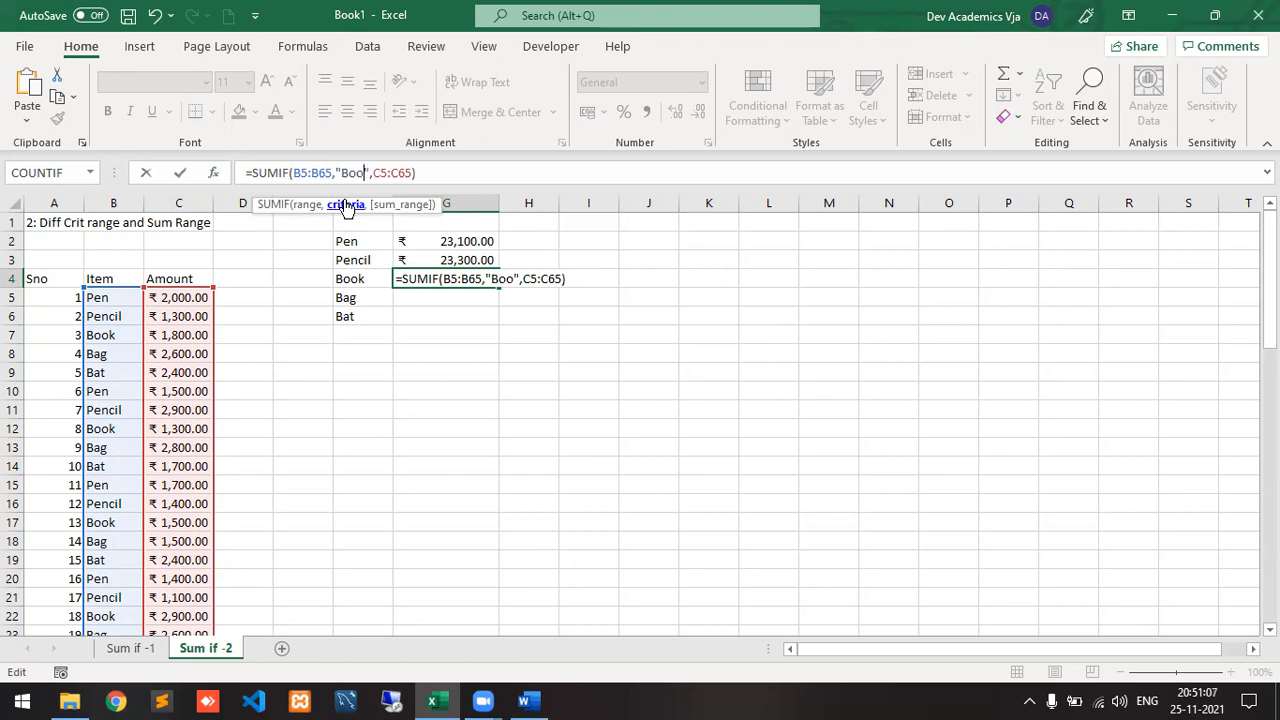
key(Return)
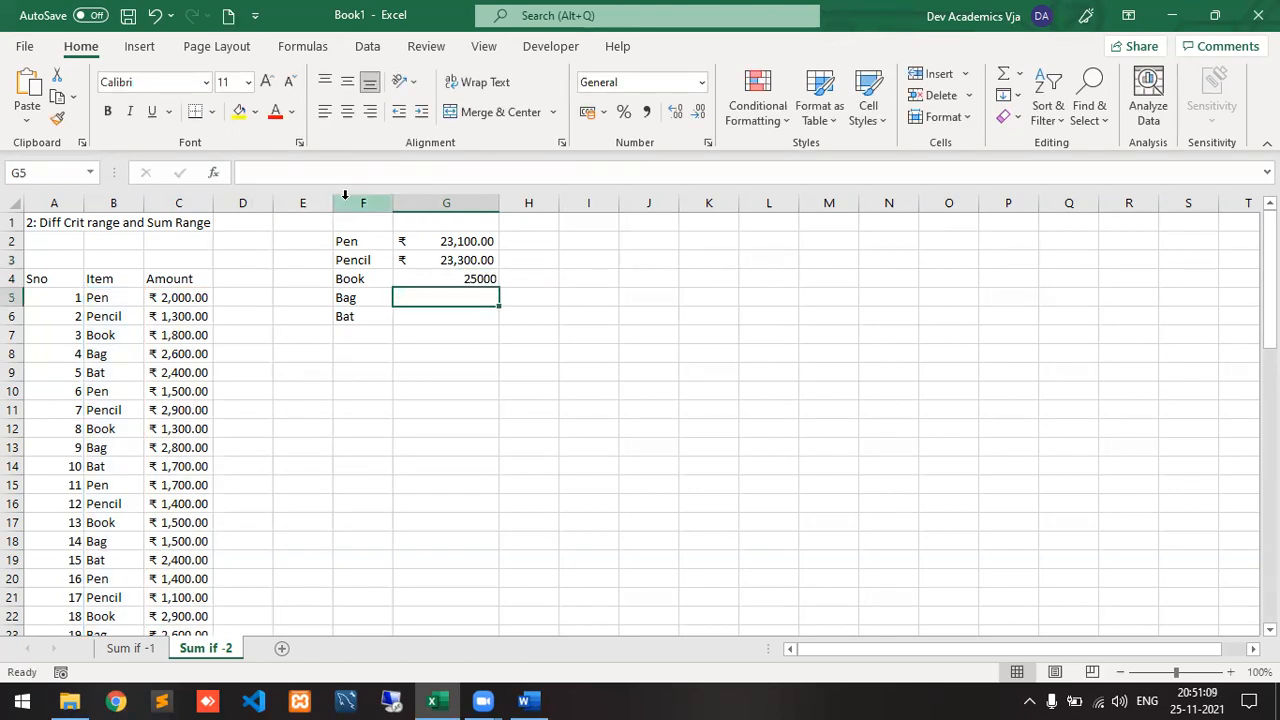
- Paste the copied SUMIF formula into G5 and change its criterion to "Bag"
key(F2)
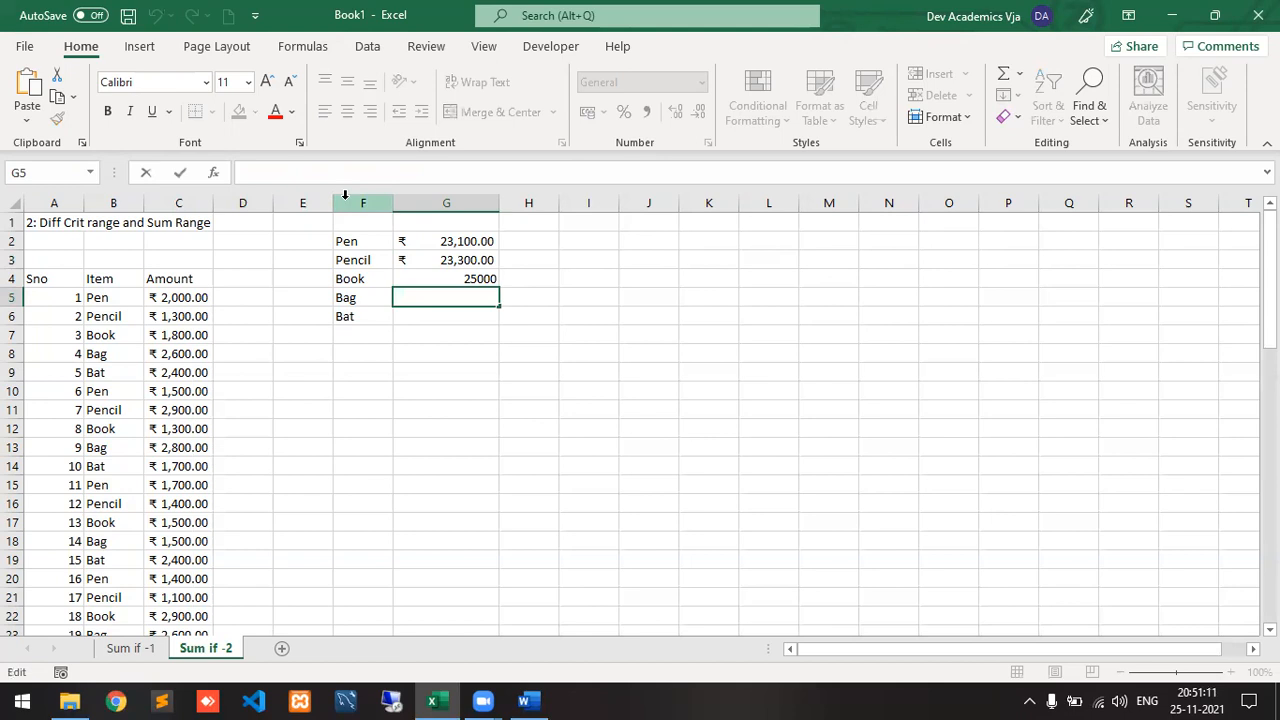
key(ctrl+v)
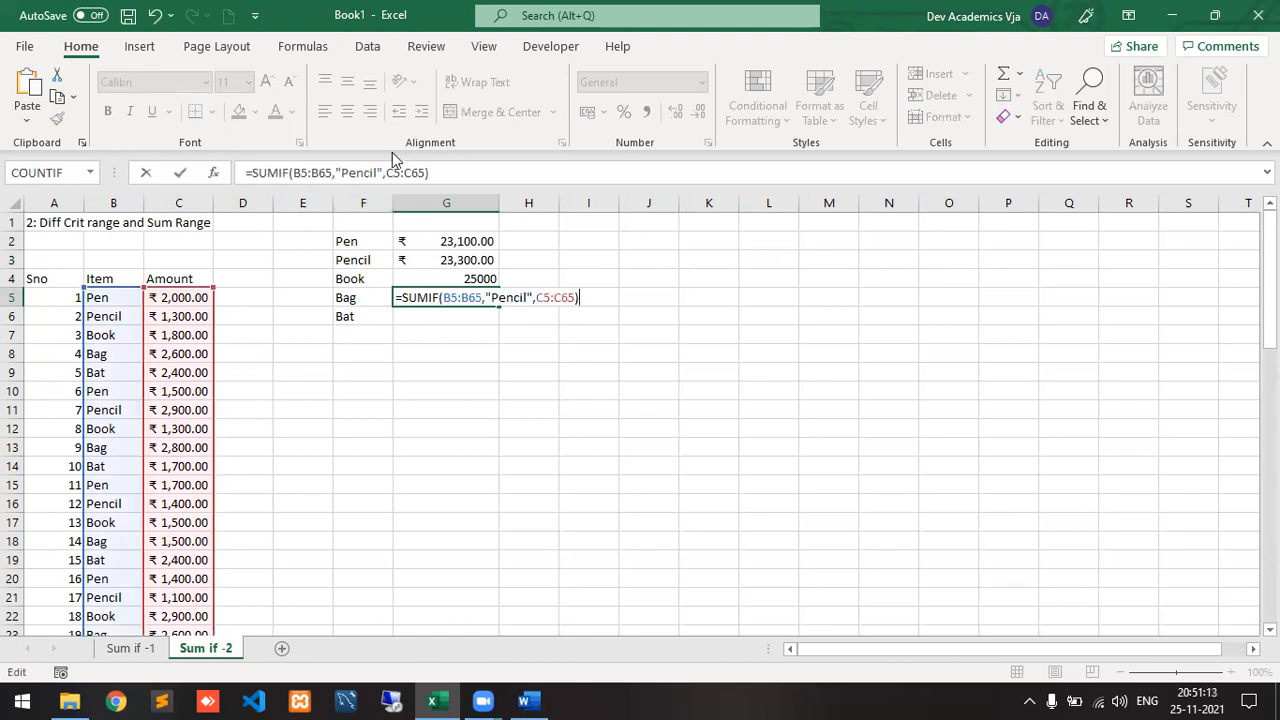
click(373, 174)
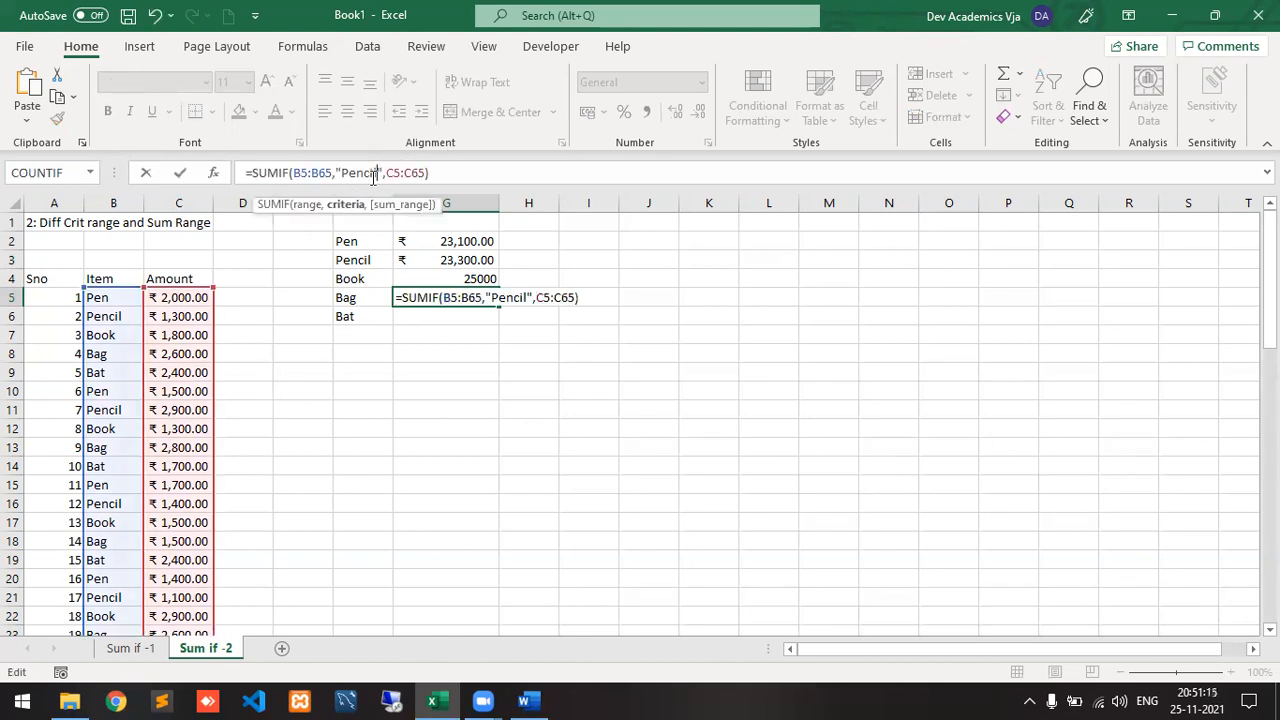
key(BackSpace)
key(BackSpace)
key(BackSpace)
key(BackSpace)
key(Delete)
key(Delete)
text(Bag)
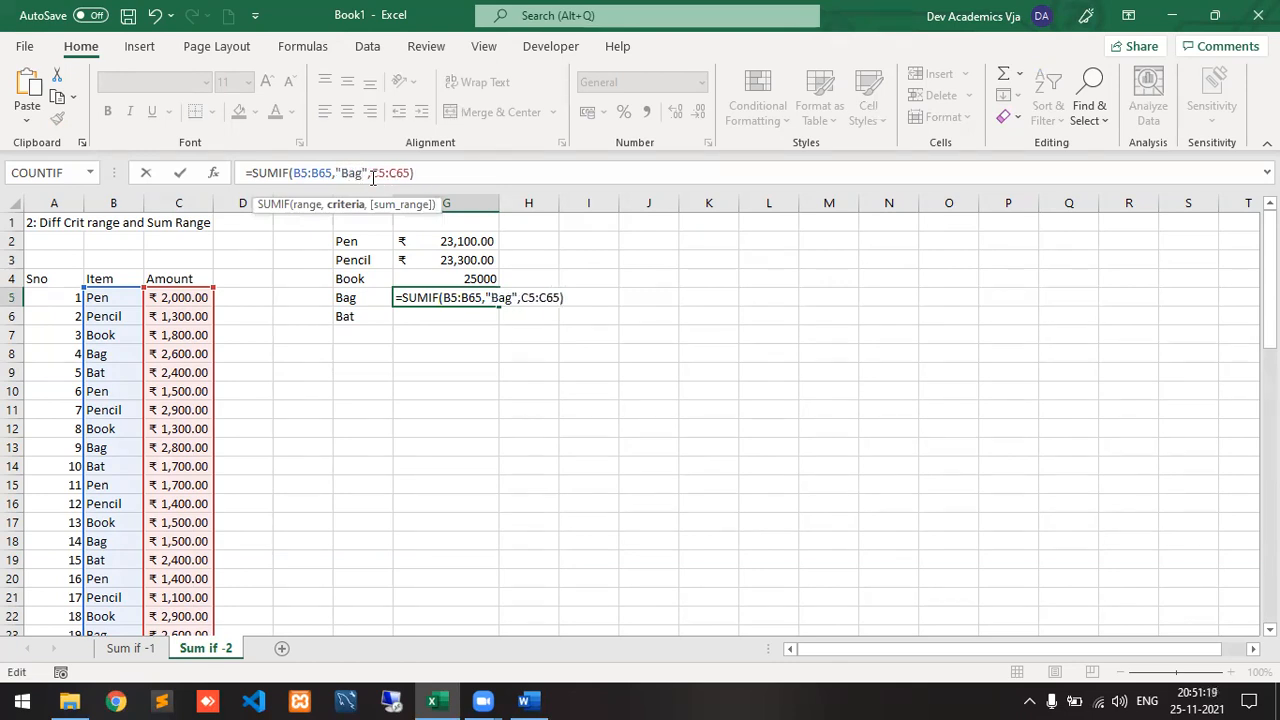
key(Return)
- Paste the copied SUMIF formula into G6 and change its criterion to "Bat"
text(=)
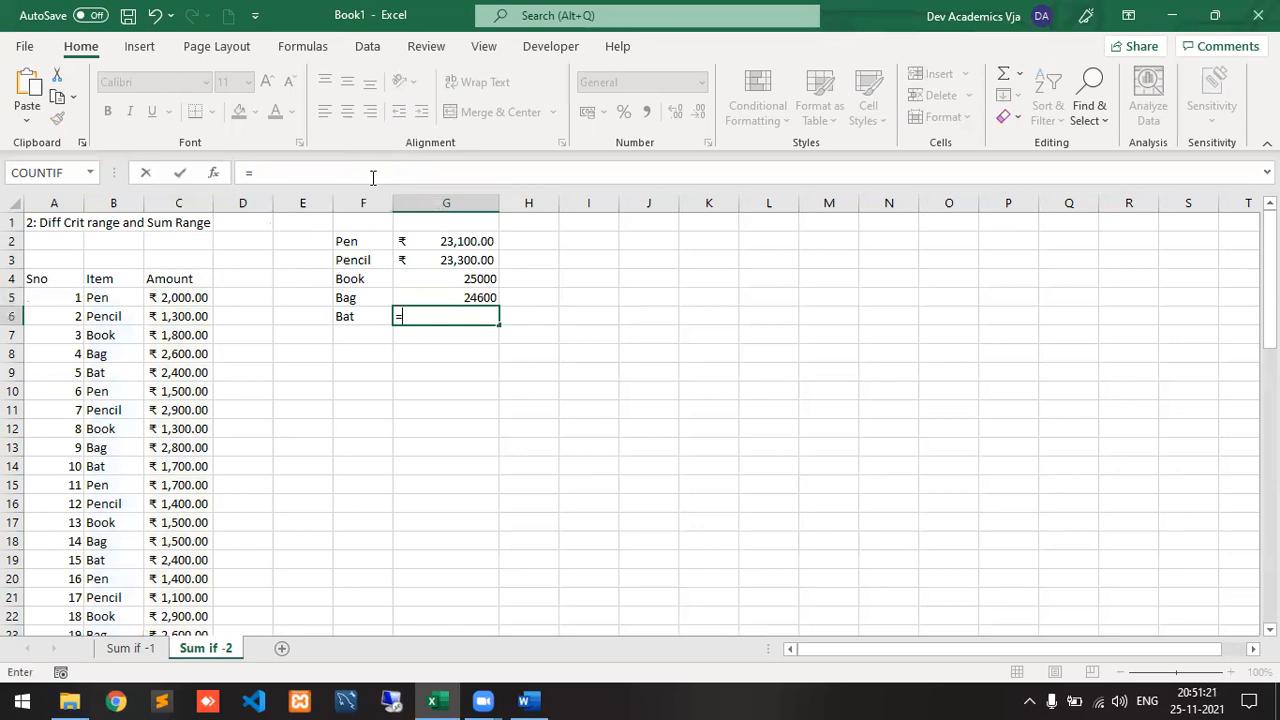
key(BackSpace)
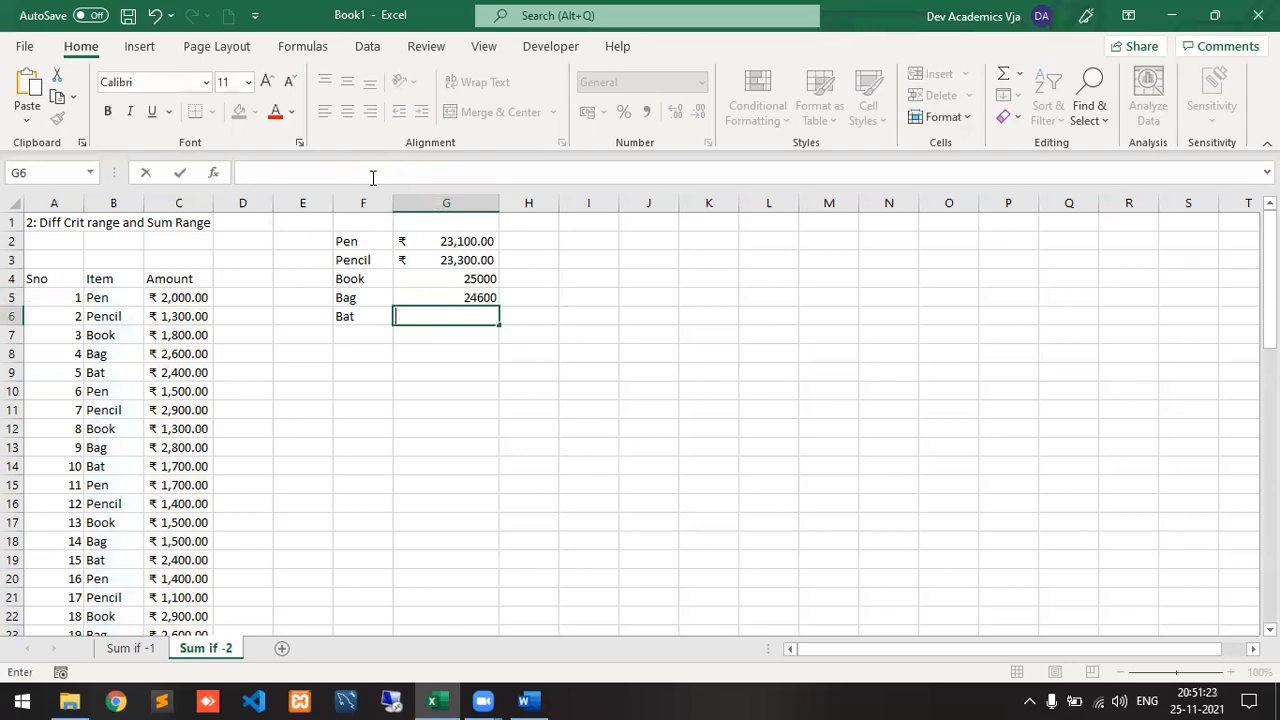
text(=SUMIF(B5:B65,"Pencil",C5:C65))
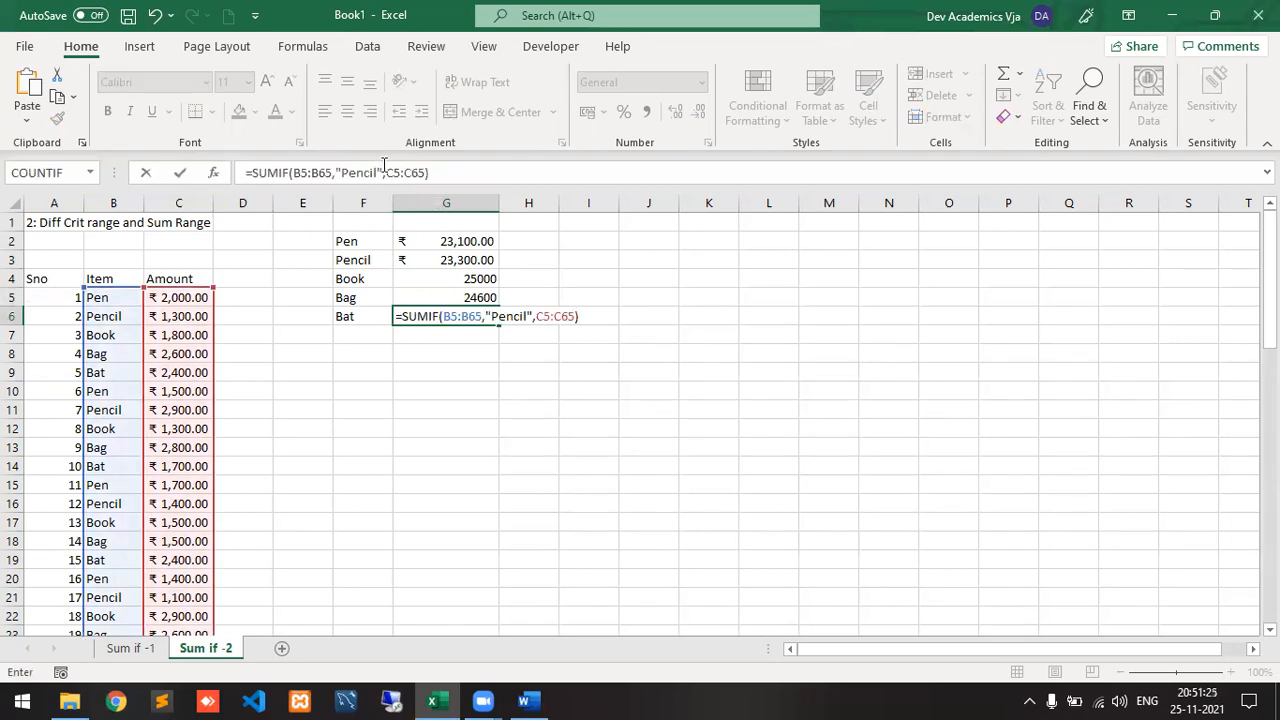
click(383, 172)
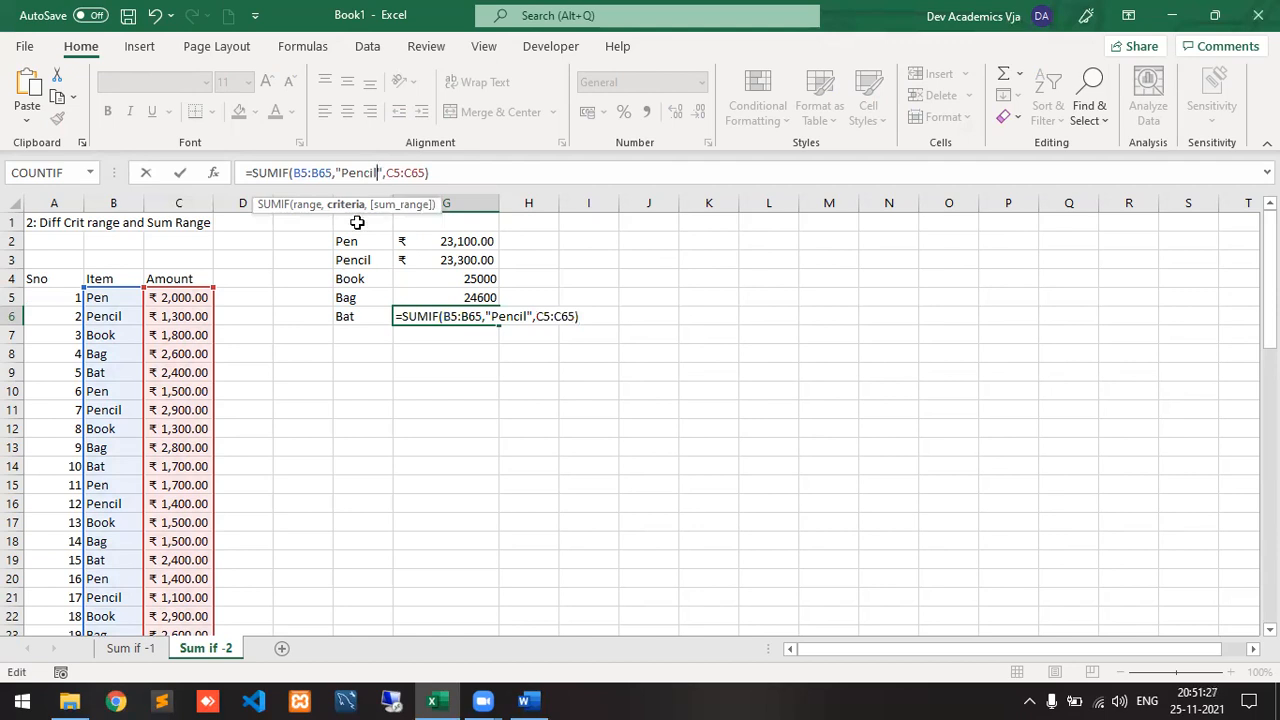
key(BackSpace)
key(BackSpace)
key(BackSpace)
key(BackSpace)
key(BackSpace)
key(BackSpace)
text(Bat)
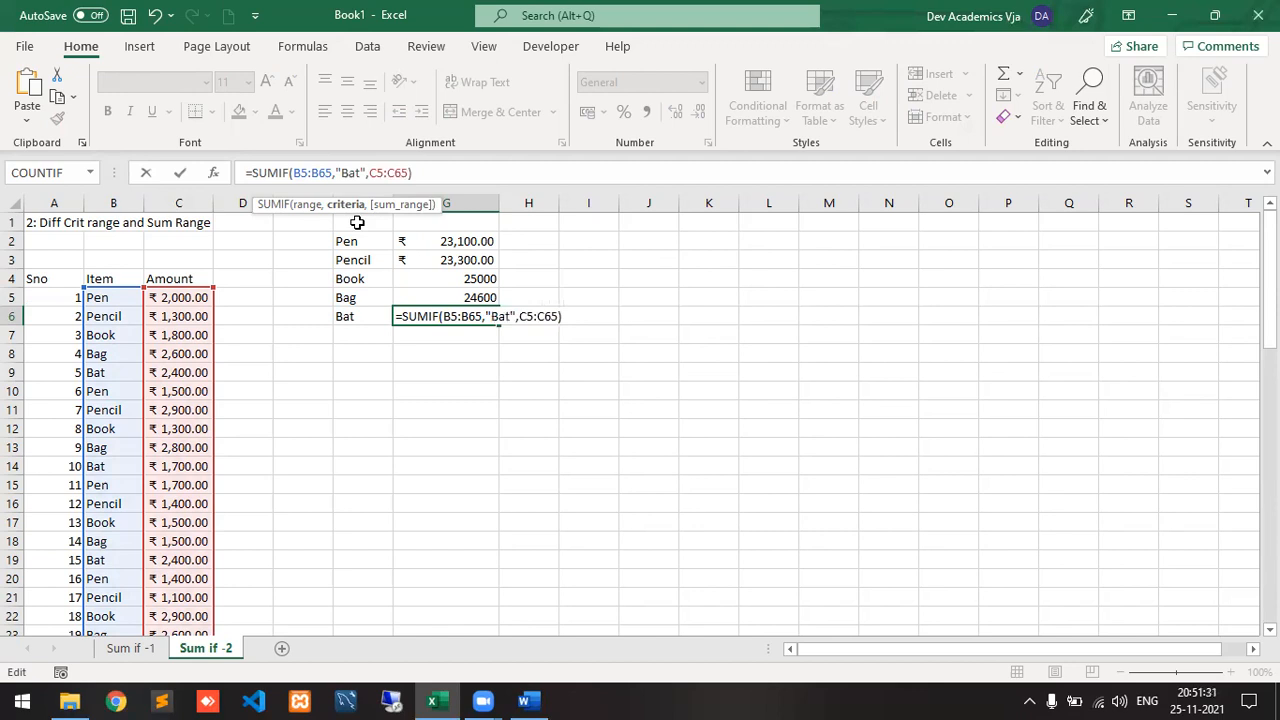
key(Return)
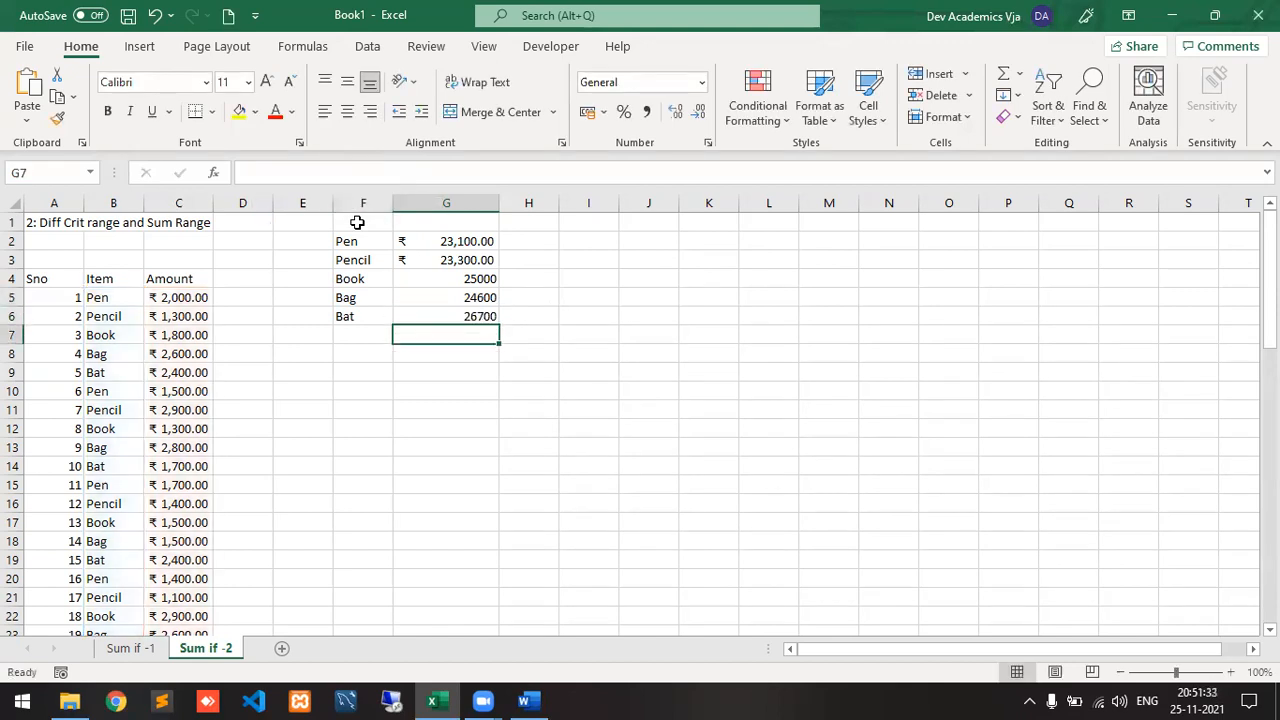
- Copy the rupee accounting format from G3 to the Book, Bag and Bat totals in G4:G6
key(Up)
key(Up)
key(Up)
key(Up)
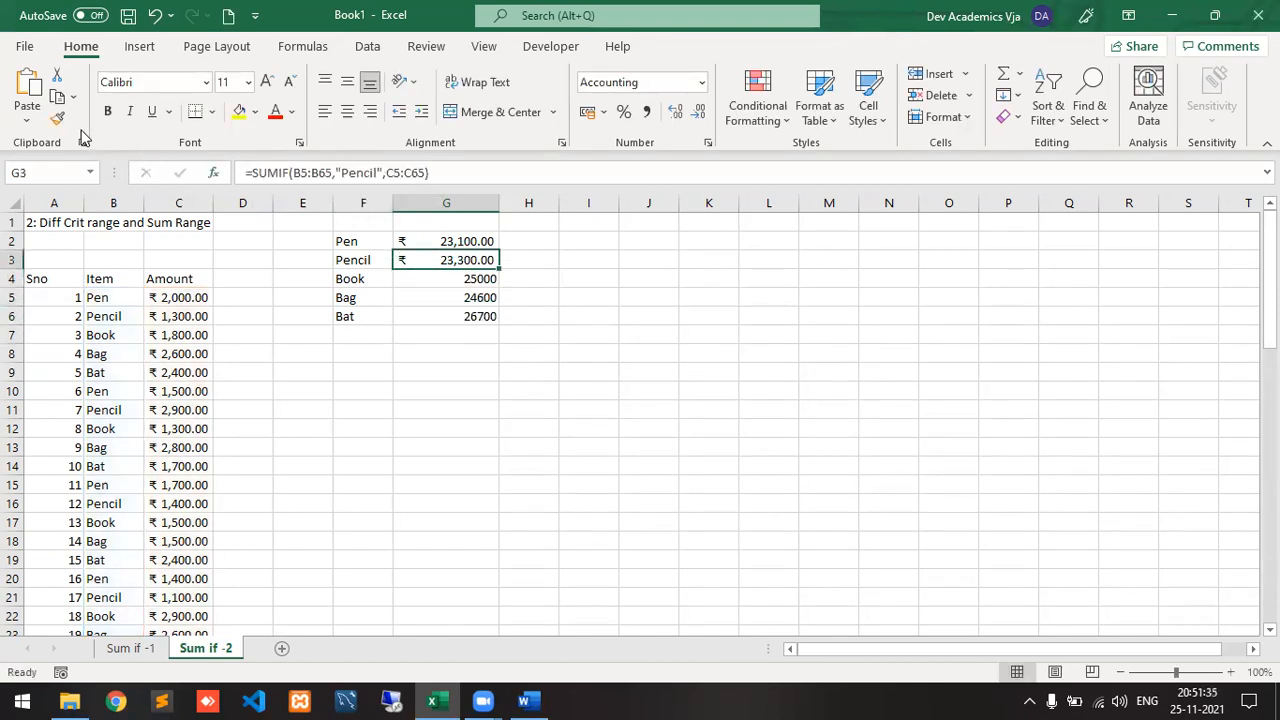
click(57, 118)
drag(418, 283, 423, 326)
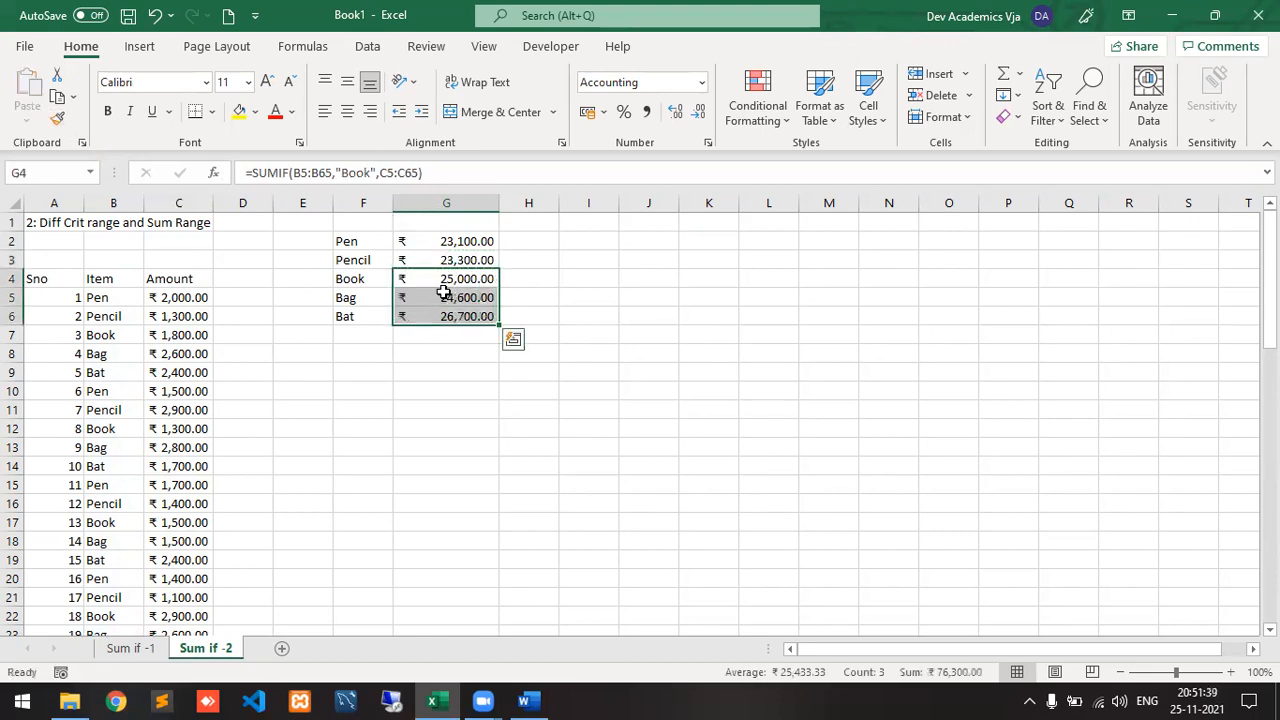
- Review the five item totals and their formulas in G2:G6, ending at the empty cell G7
click(446, 279)
key(Up)
key(Up)
key(Down)
key(Down)
key(Down)
key(Down)
key(Down)
key(Up)
key(Up)
key(Up)
key(Up)
key(Up)
key(Down)
key(Down)
key(Down)
key(Down)
key(Down)
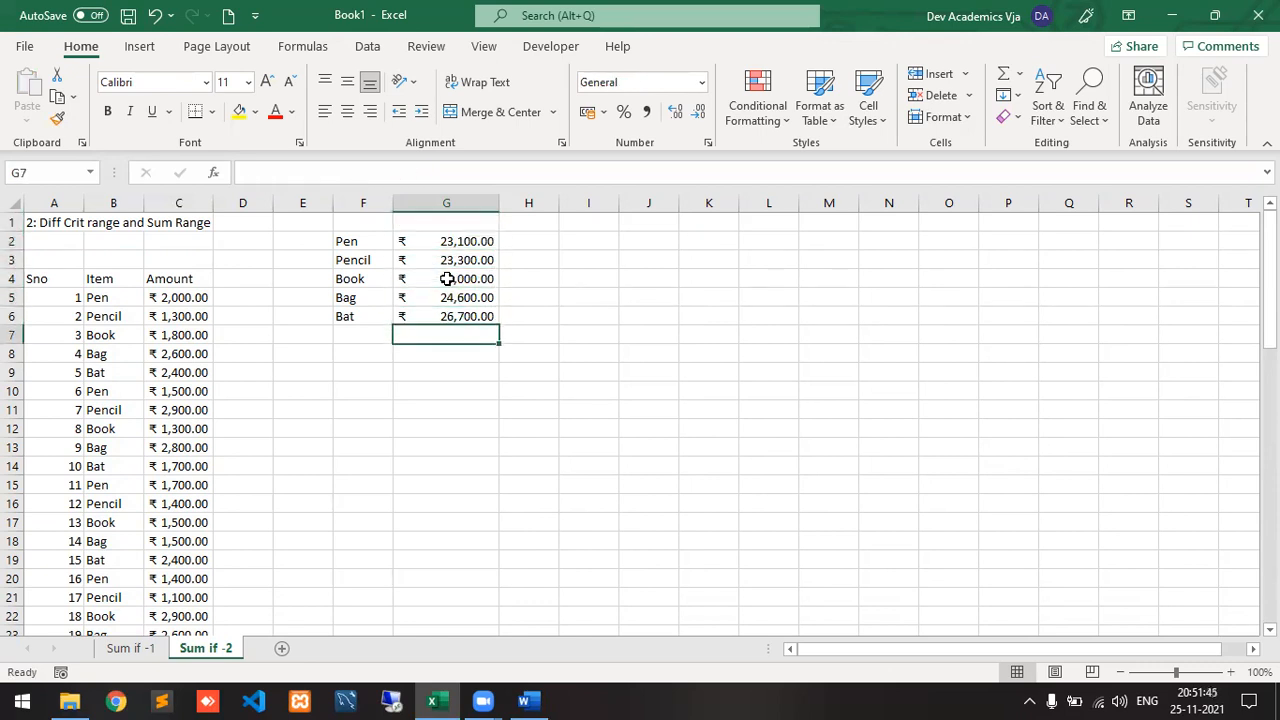
- Look over the item totals in column G again, from Bat up to Pen and back down
key(Up)
key(Up)
key(Up)
key(Up)
key(Up)
key(Down)
key(Down)
key(Down)
key(Down)
key(Down)
- Label cell F7 below the item list "Total Amount"
key(Left)
text(=)
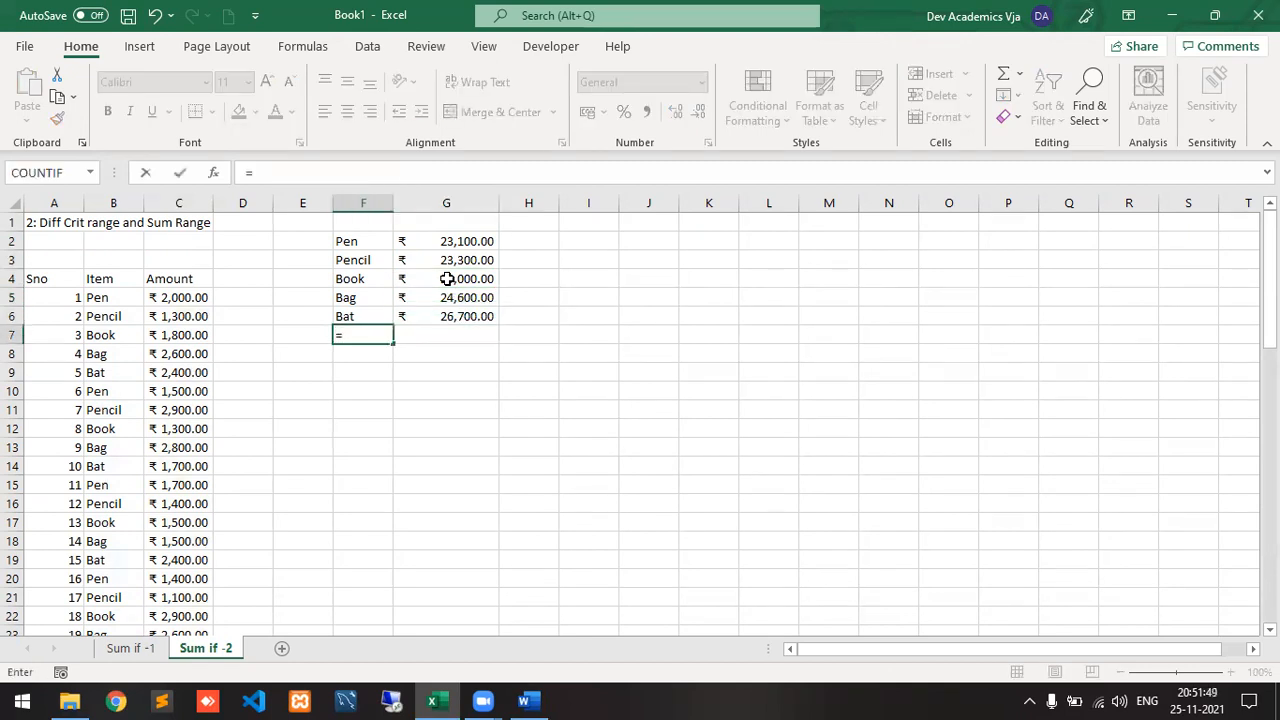
key(BackSpace)
text(Total)
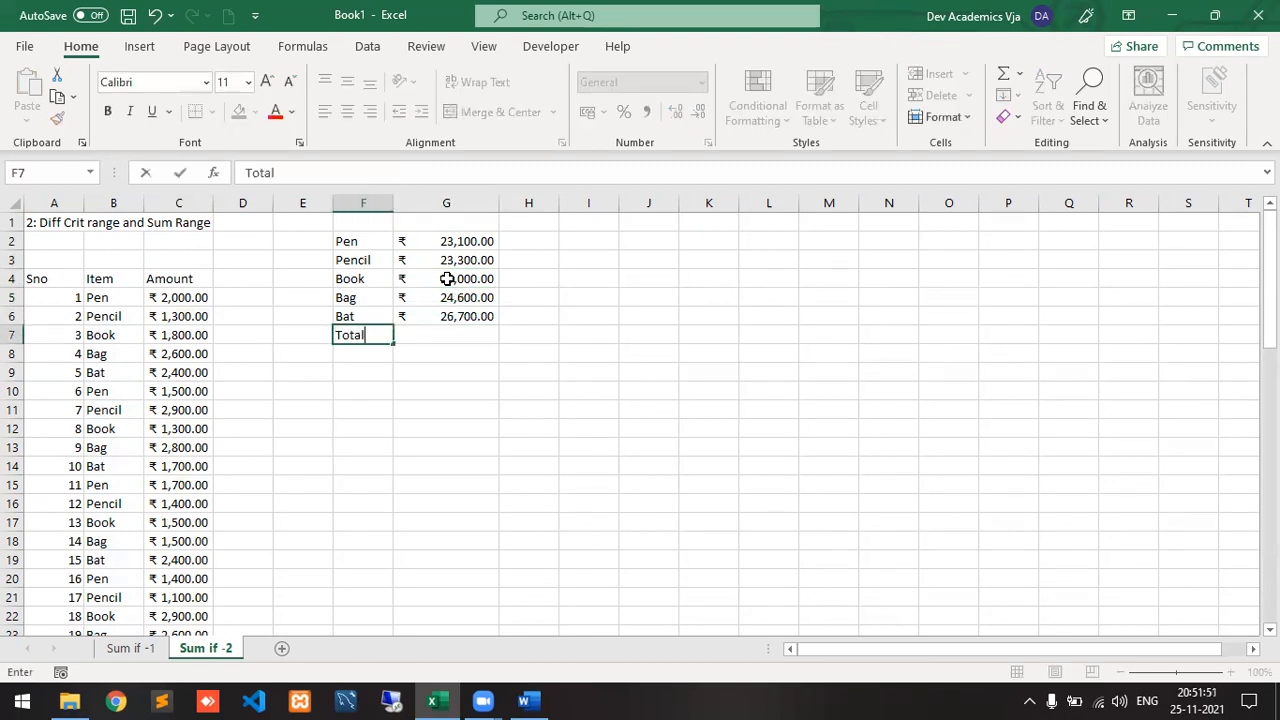
text( Amount)
key(Tab)
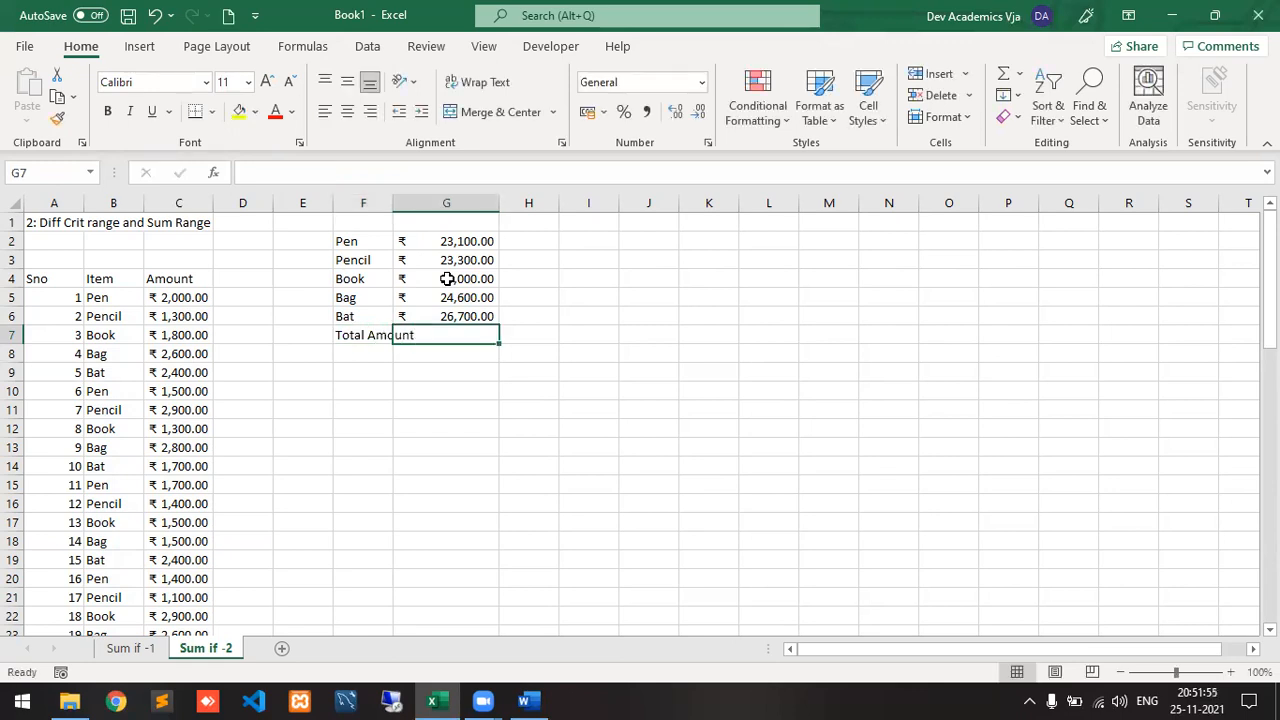
- Sum G2:G6 in G7 with AutoSum and fit column F to its "Total Amount" label
key(alt+equal)
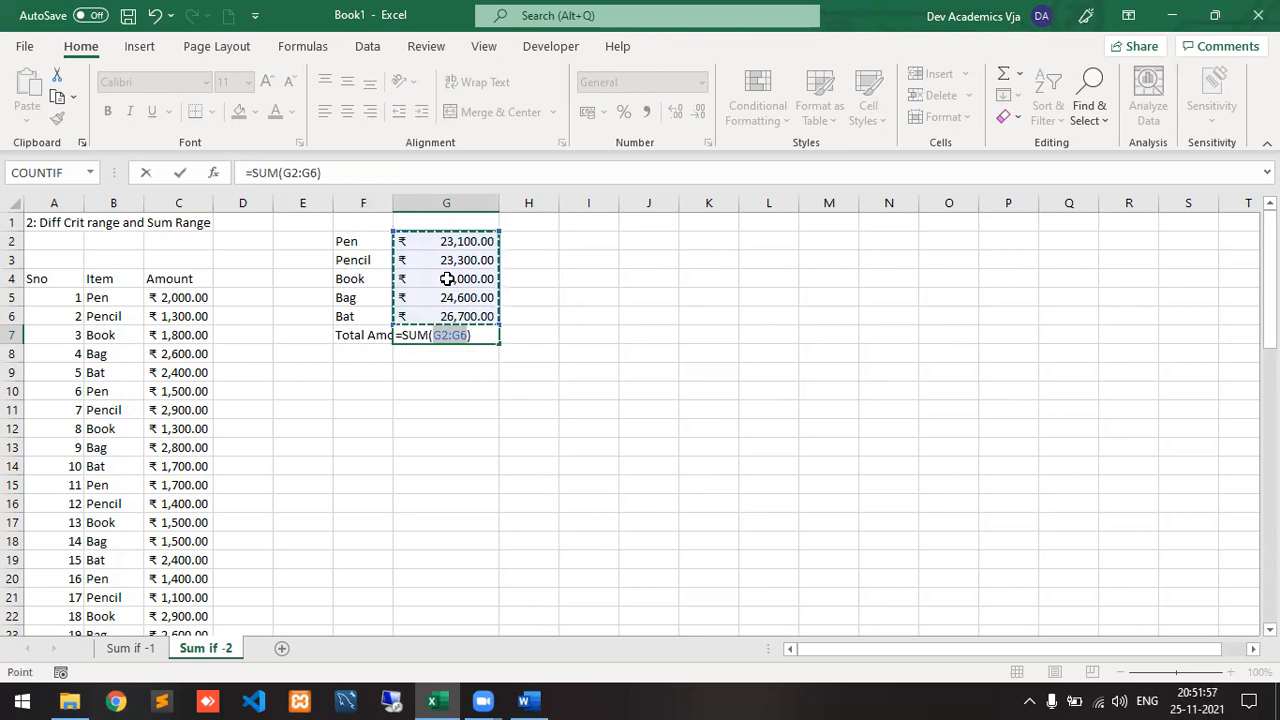
key(Return)
key(Up)
key(Up)
key(Up)
key(Up)
key(Down)
key(Down)
key(Down)
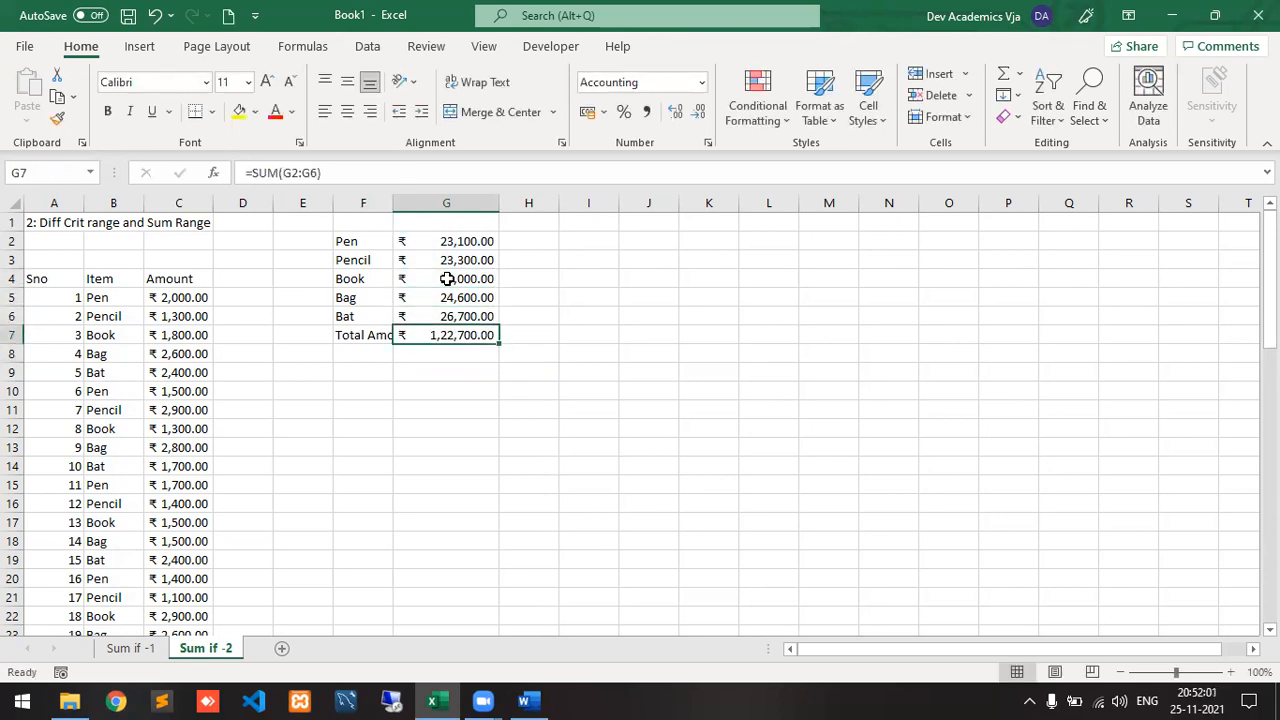
double_click(394, 198)
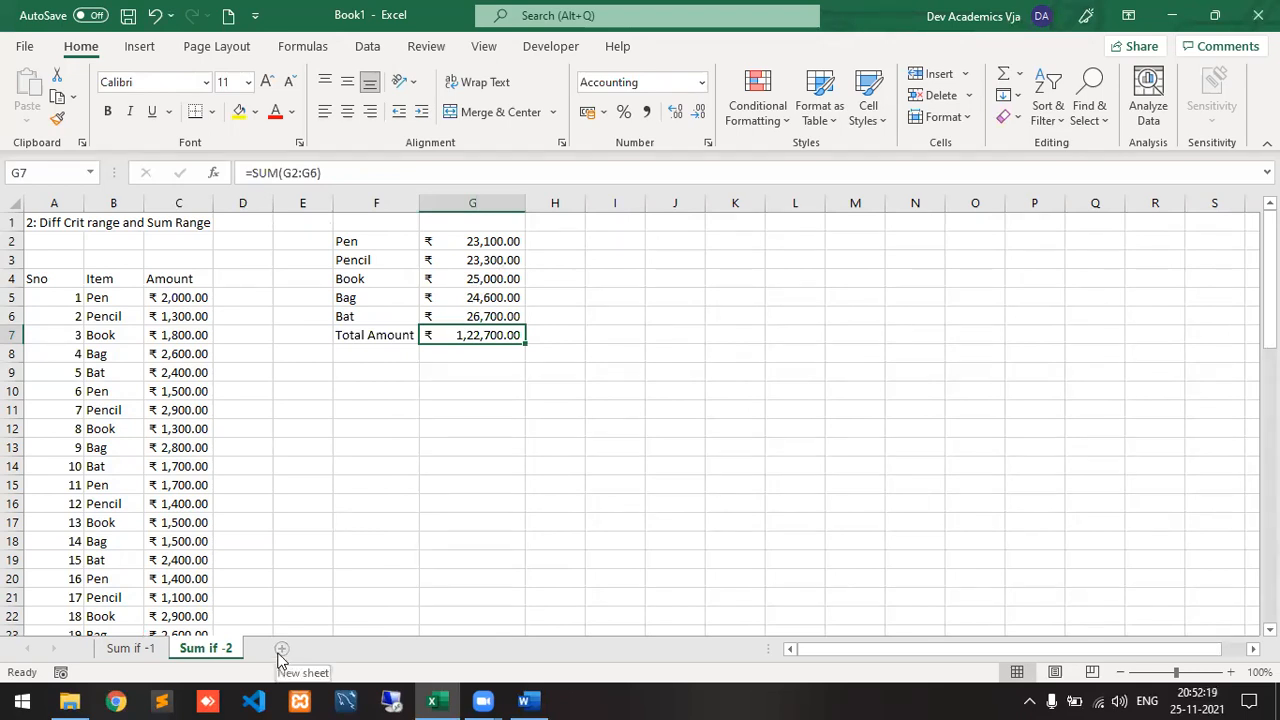
- Add a third worksheet after Sum if -2 and name it "Sum If -3"
click(323, 648)
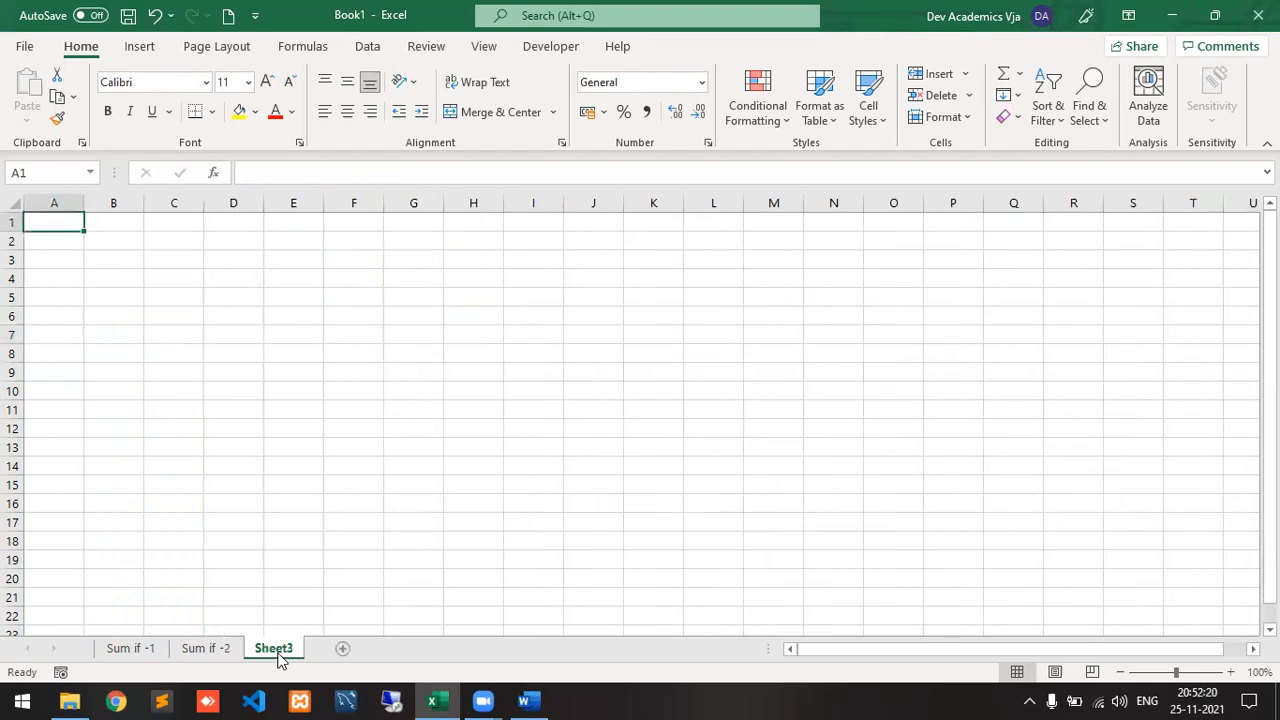
right_click(279, 659)
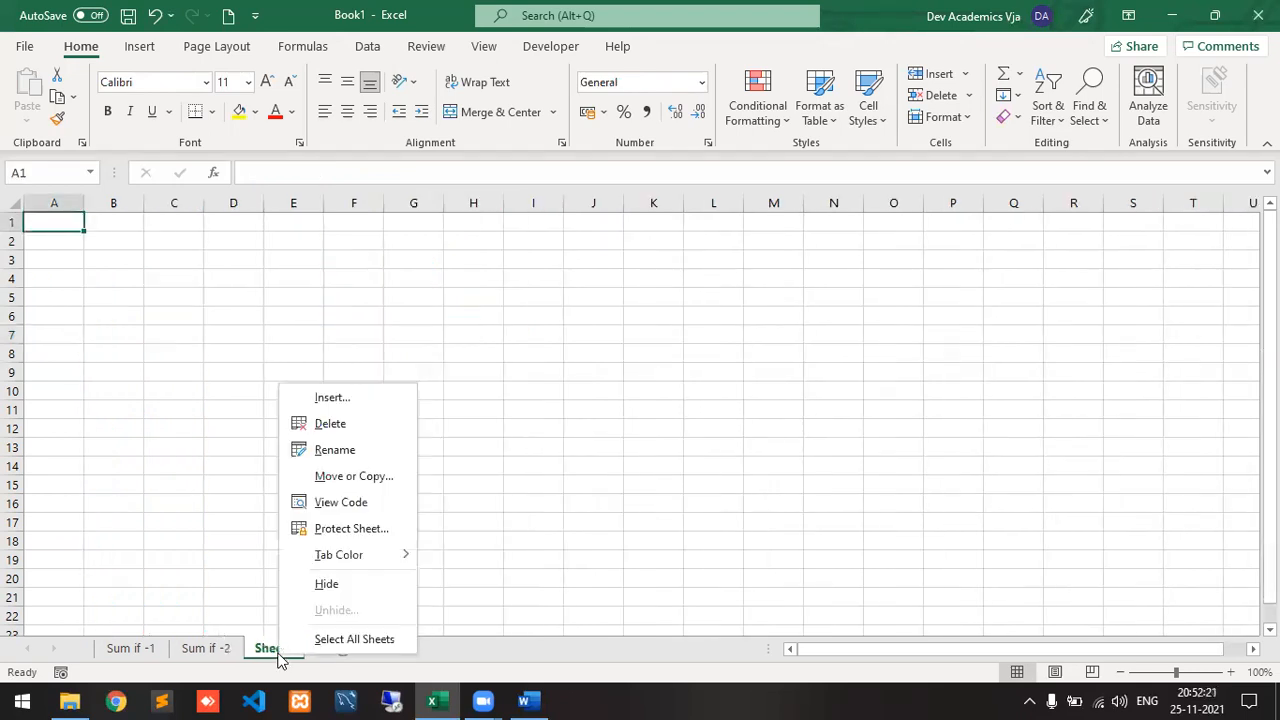
click(342, 451)
text(Sum If)
key(Return)
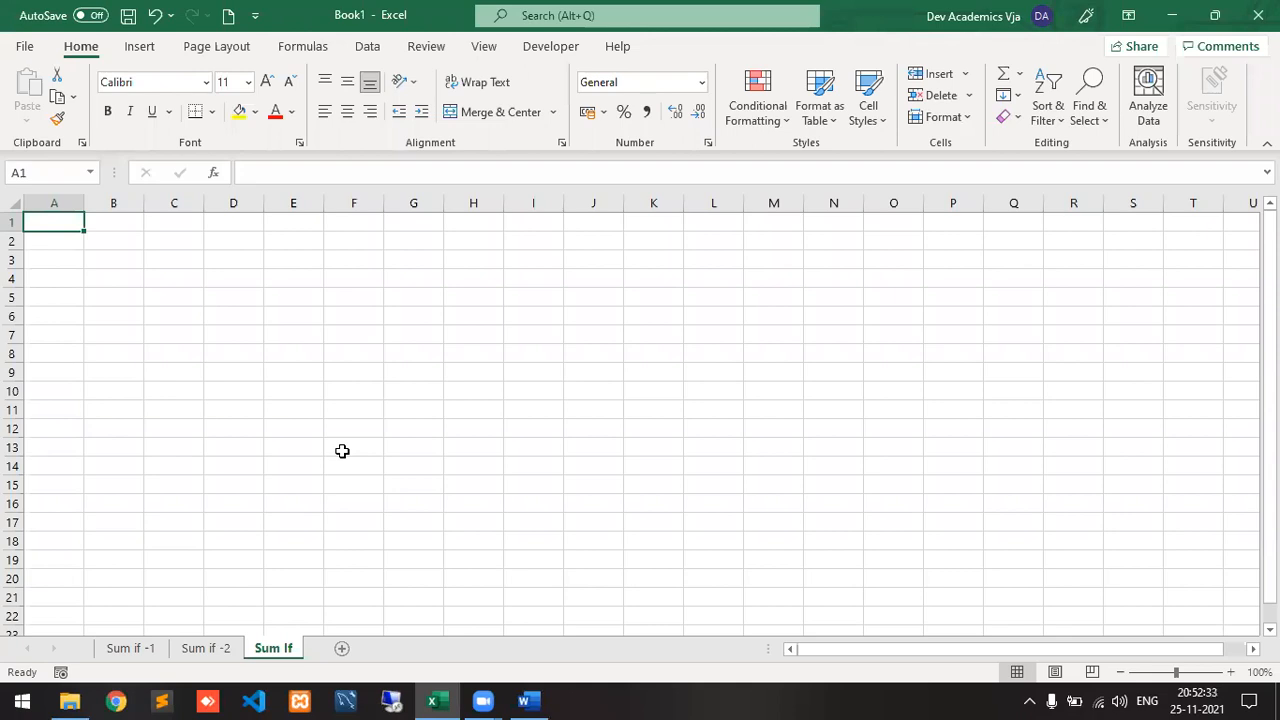
right_click(260, 648)
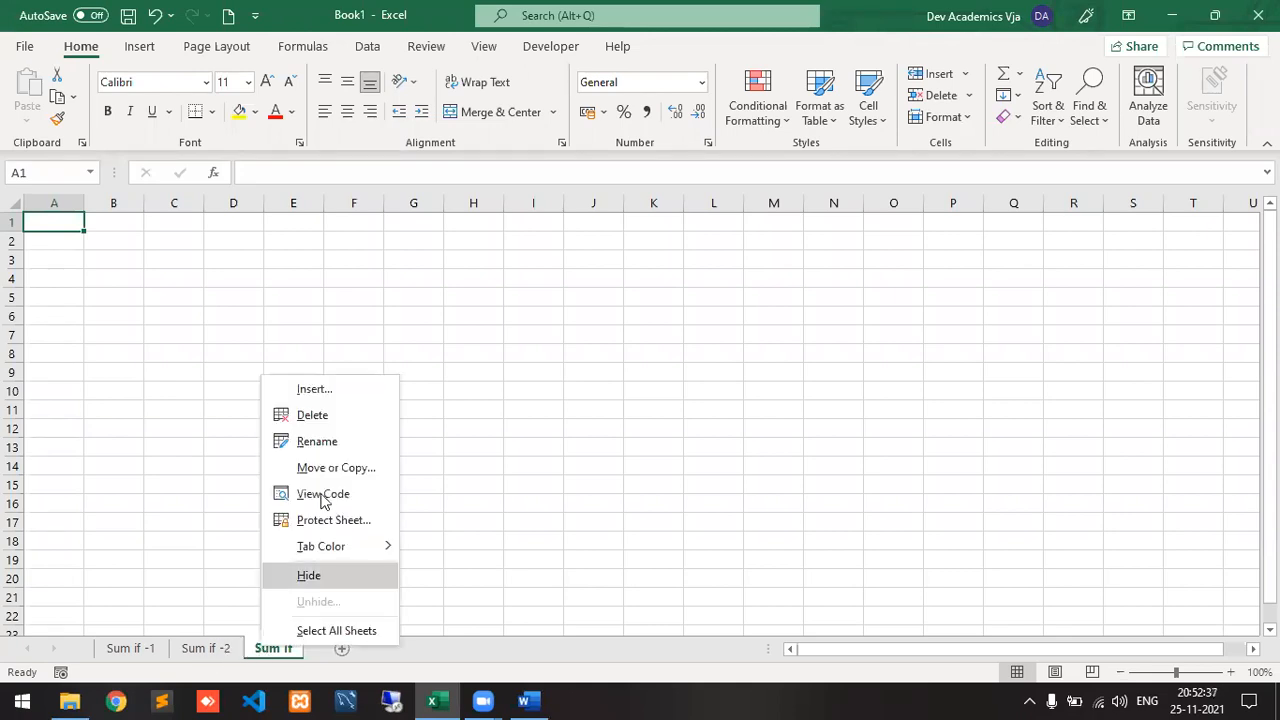
key(End)
text(-3)
key(Return)
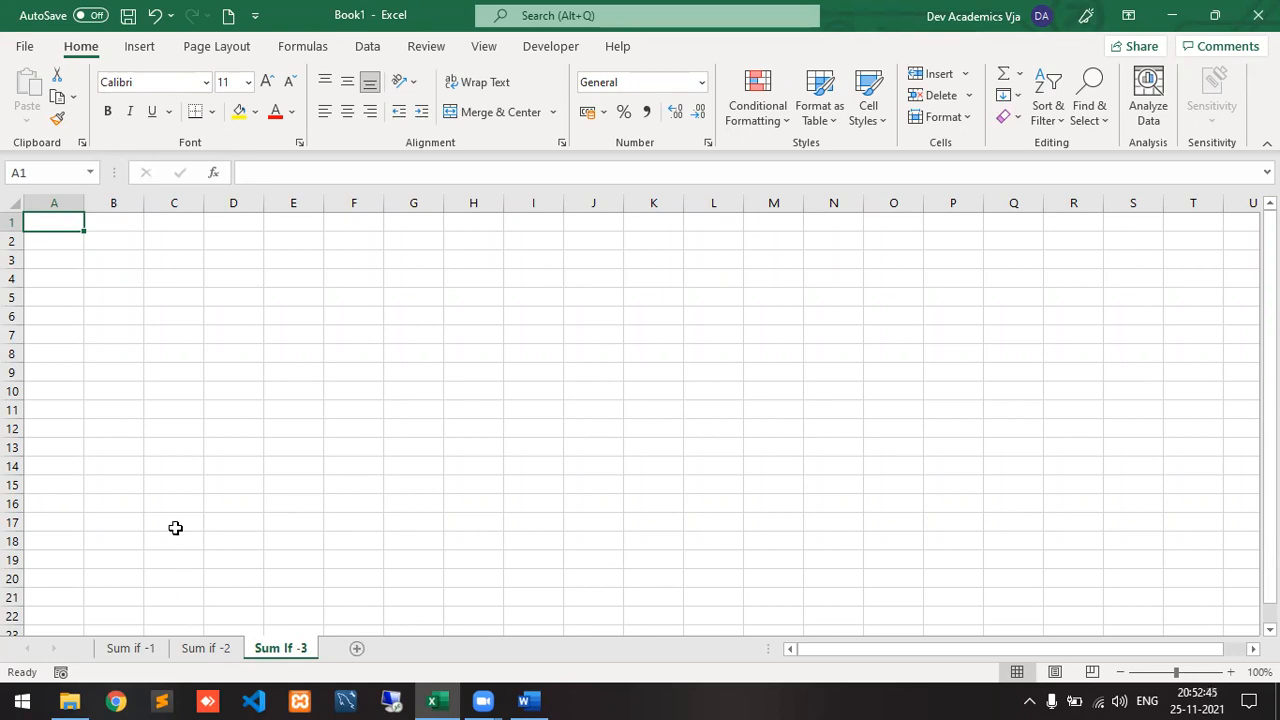
- Enter the title "3: Sum if and If" in A1 of the new sheet
text(3: U)
key(BackSpace)
text(Sum if and If)
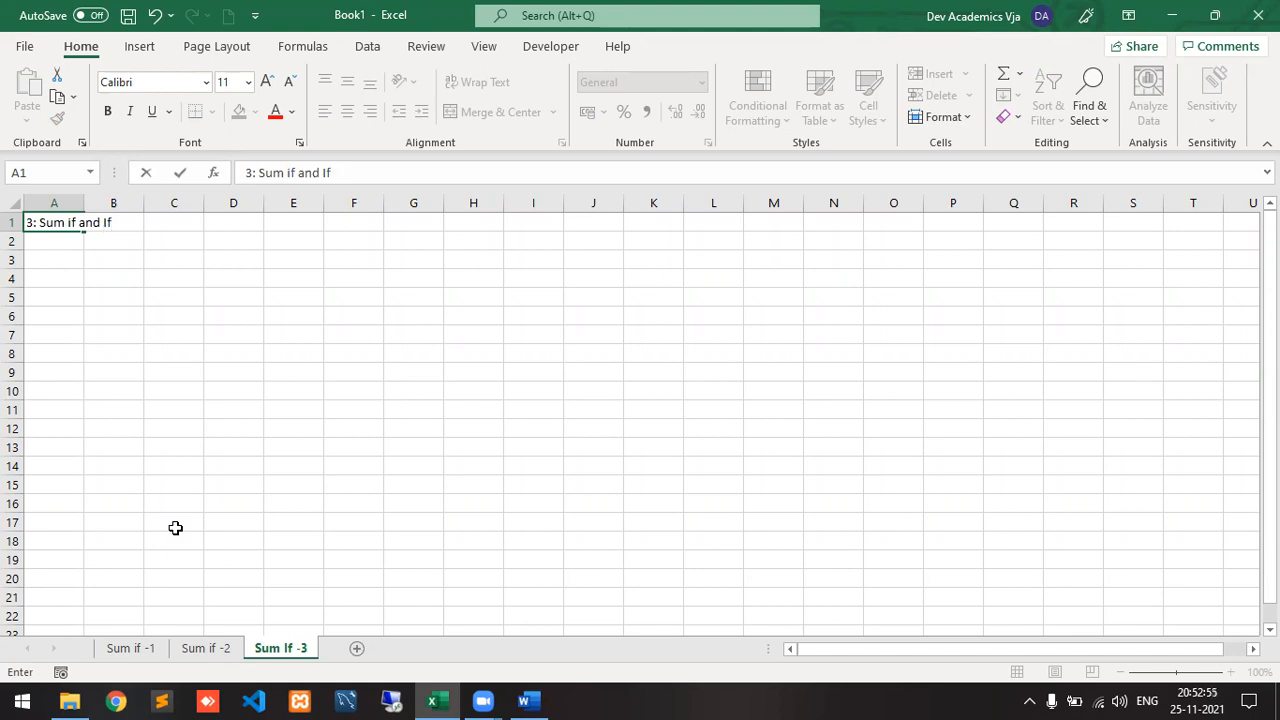
key(Return)
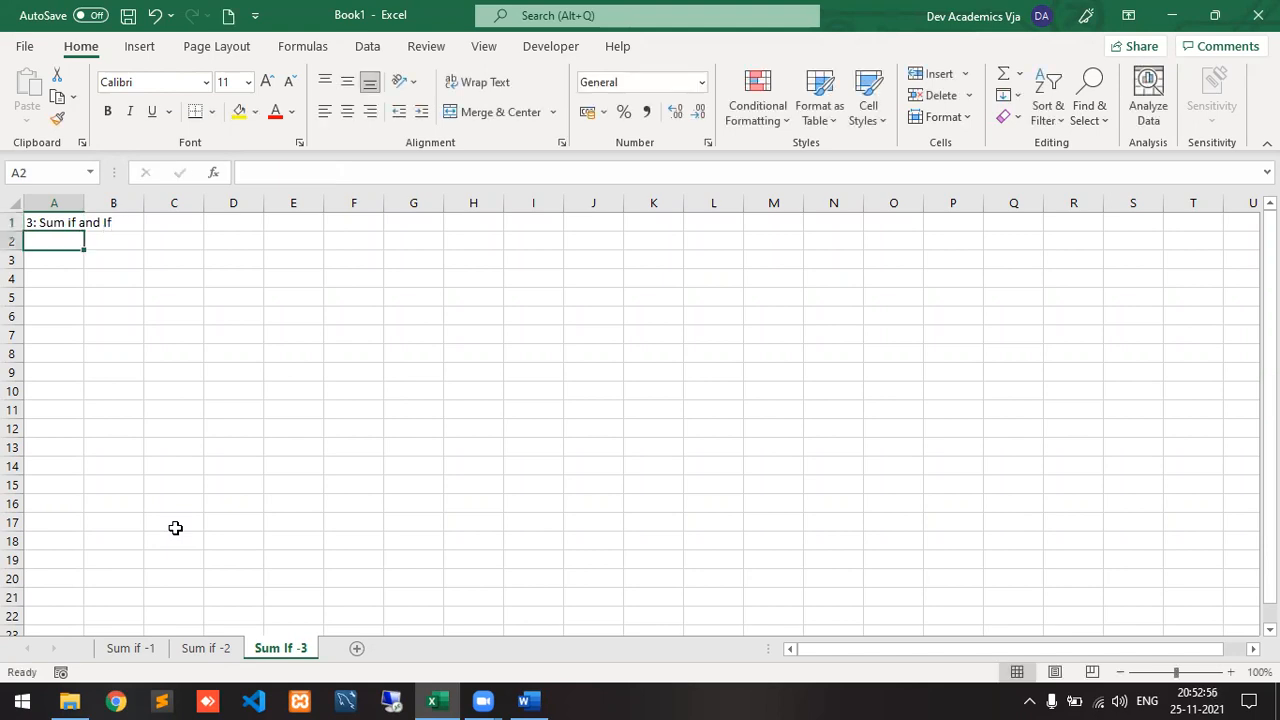
- Enter the column headings Sno, Item, Price, Qty and Amount in A3:E3
key(Down)
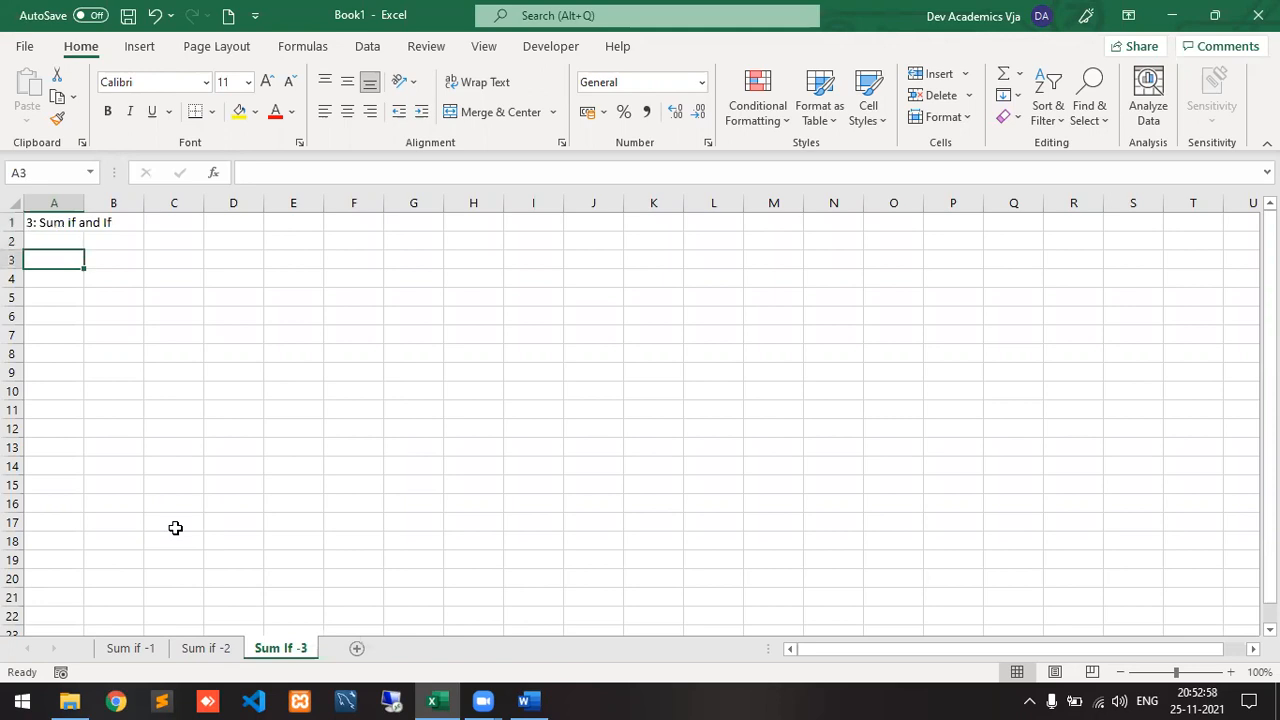
text(Sno)
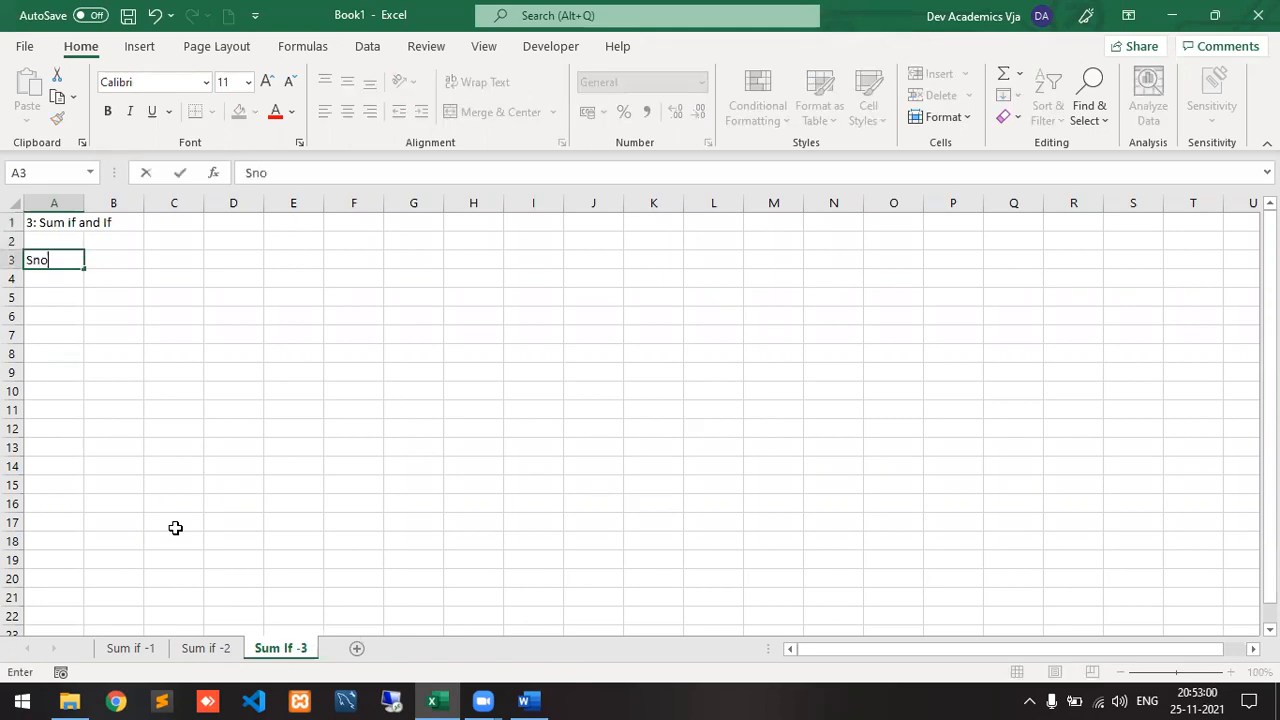
key(Tab)
text(Item)
key(Tab)
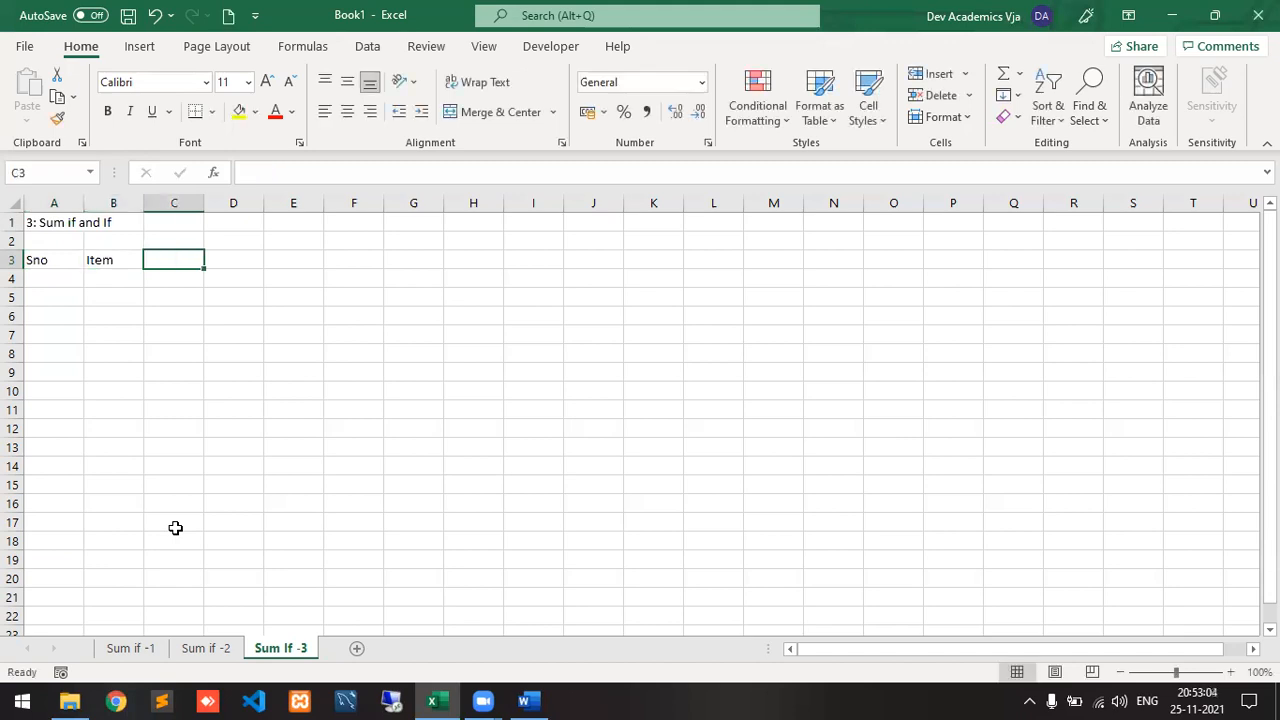
text(Pric)
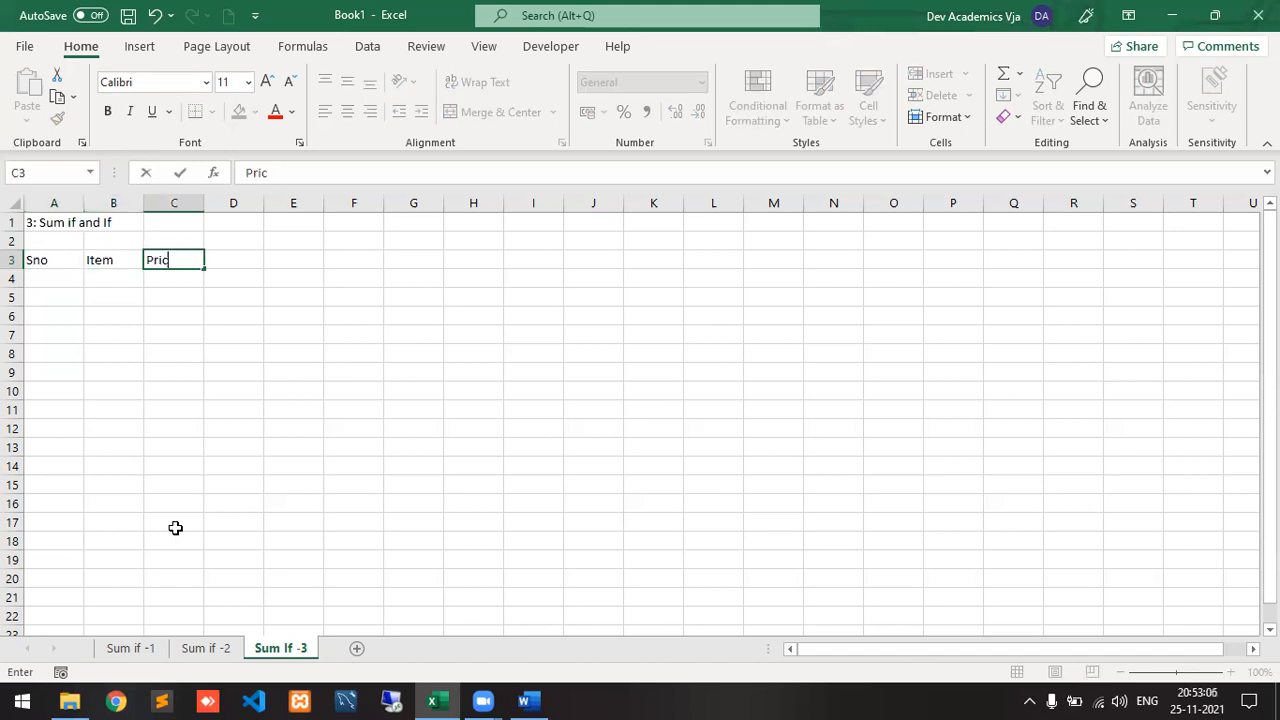
text(e)
key(Tab)
text(Qty)
key(ctrl+Return)
key(Tab)
text(Amount)
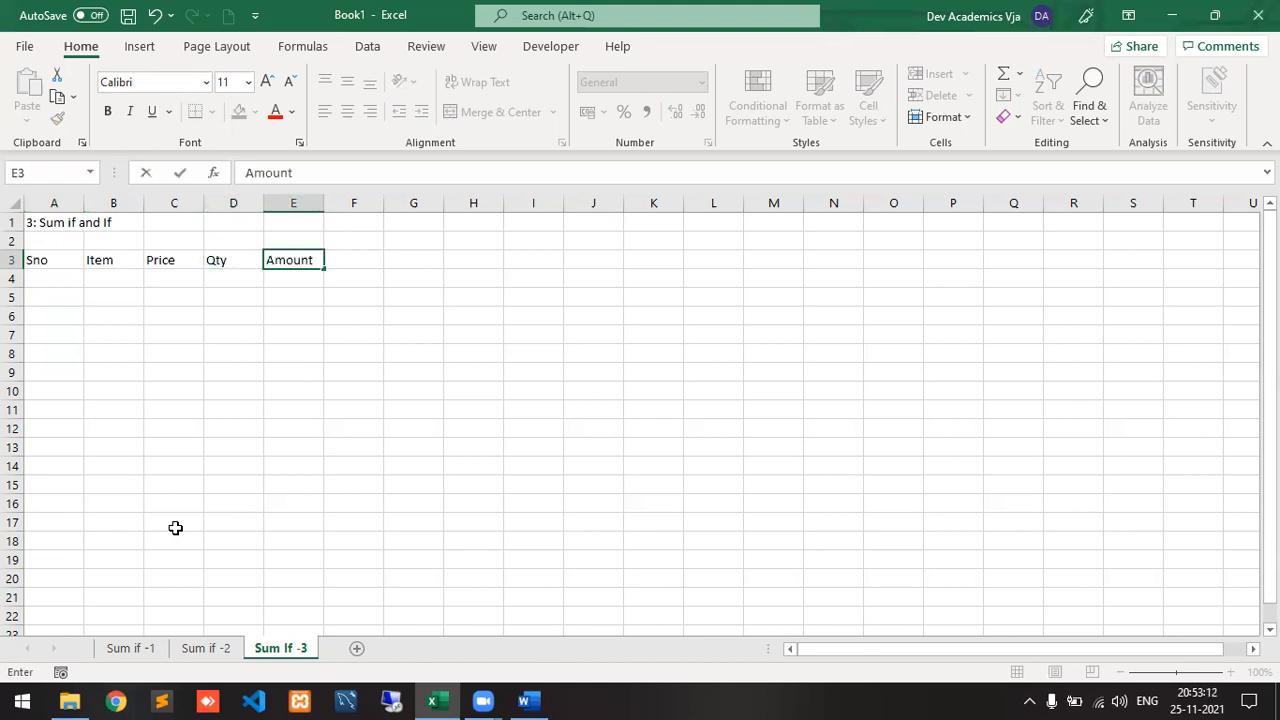
key(Return)
key(Up)
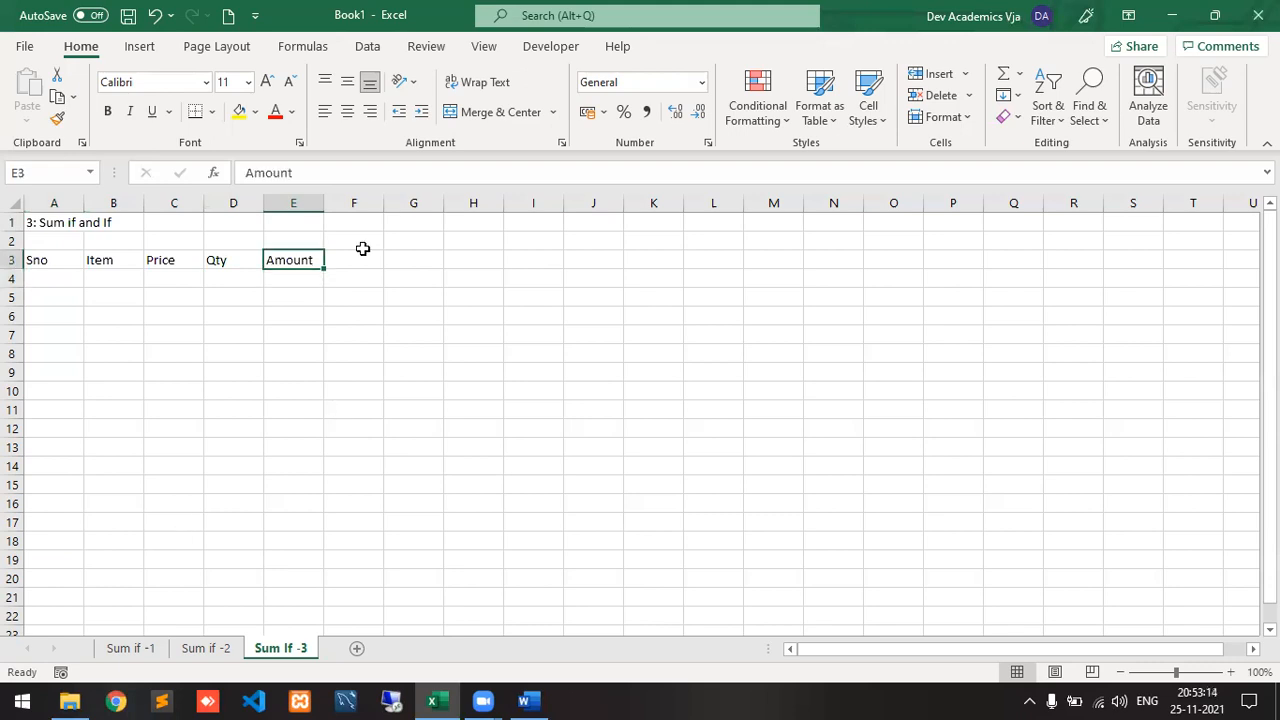
- Extend the heading in E3 to read "Amount (Price * Qty)"
click(365, 172)
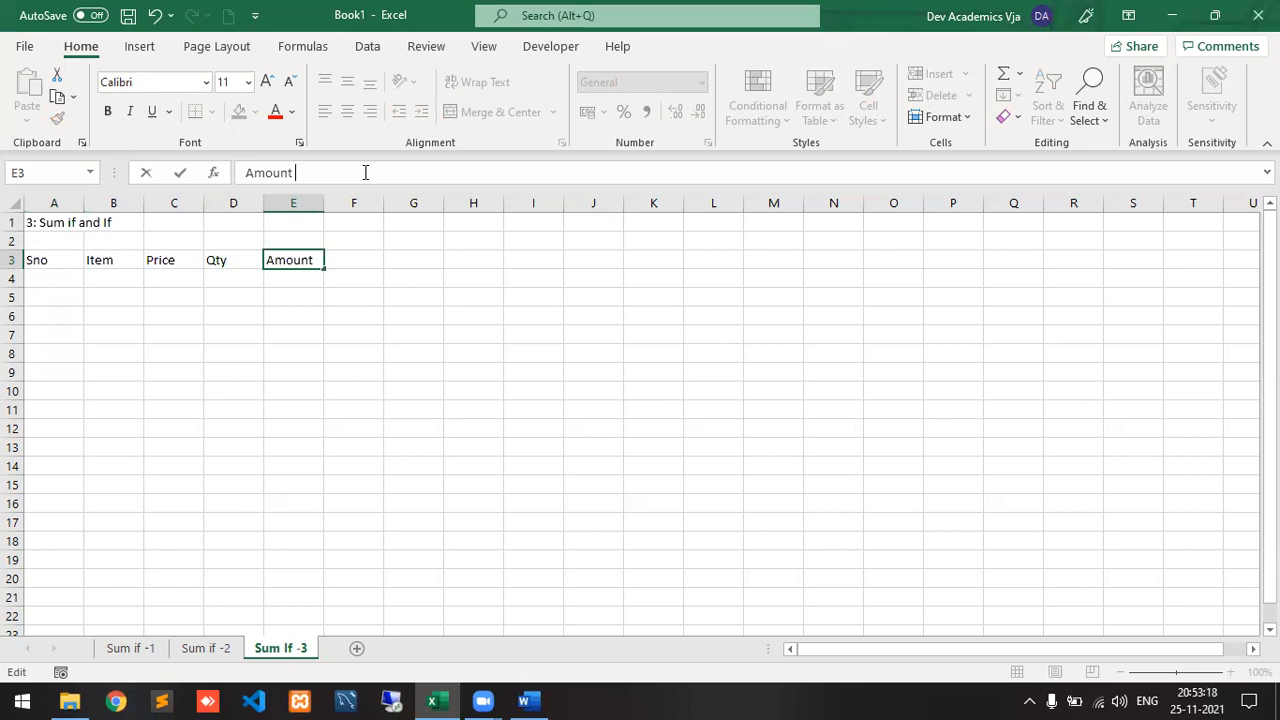
text(P)
key(BackSpace)
text(())
text(P)
text(rice )
text(* )
text(Qy)
key(BackSpace)
key(BackSpace)
text(t)
key(BackSpace)
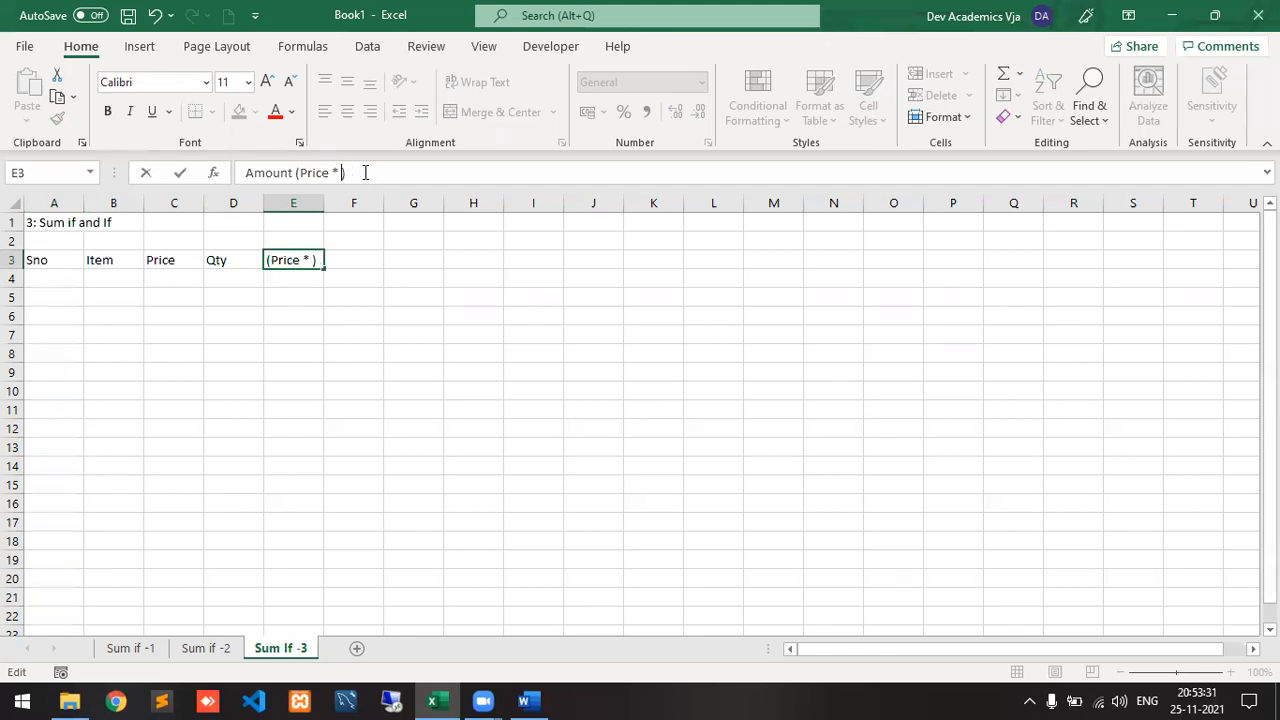
text(Qty)
key(Return)
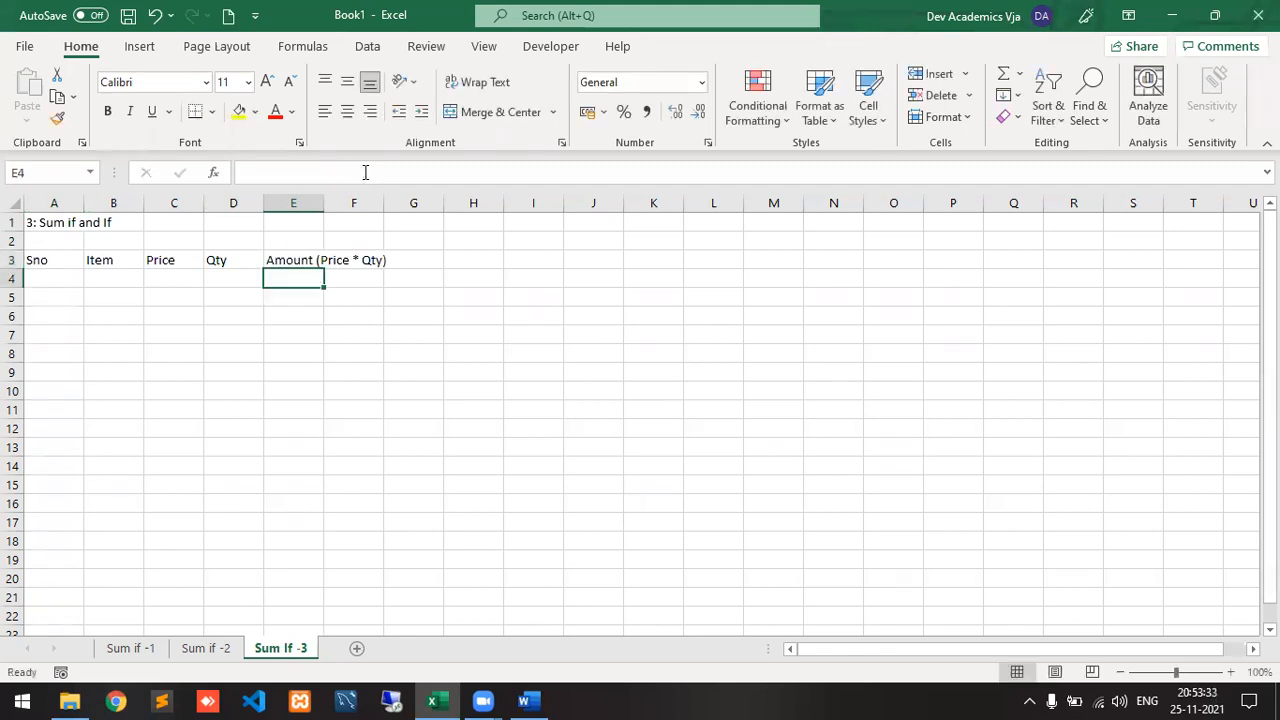
- Wrap the text in E3 and widen column E so "(Price * Qty)" fits on one line
key(Up)
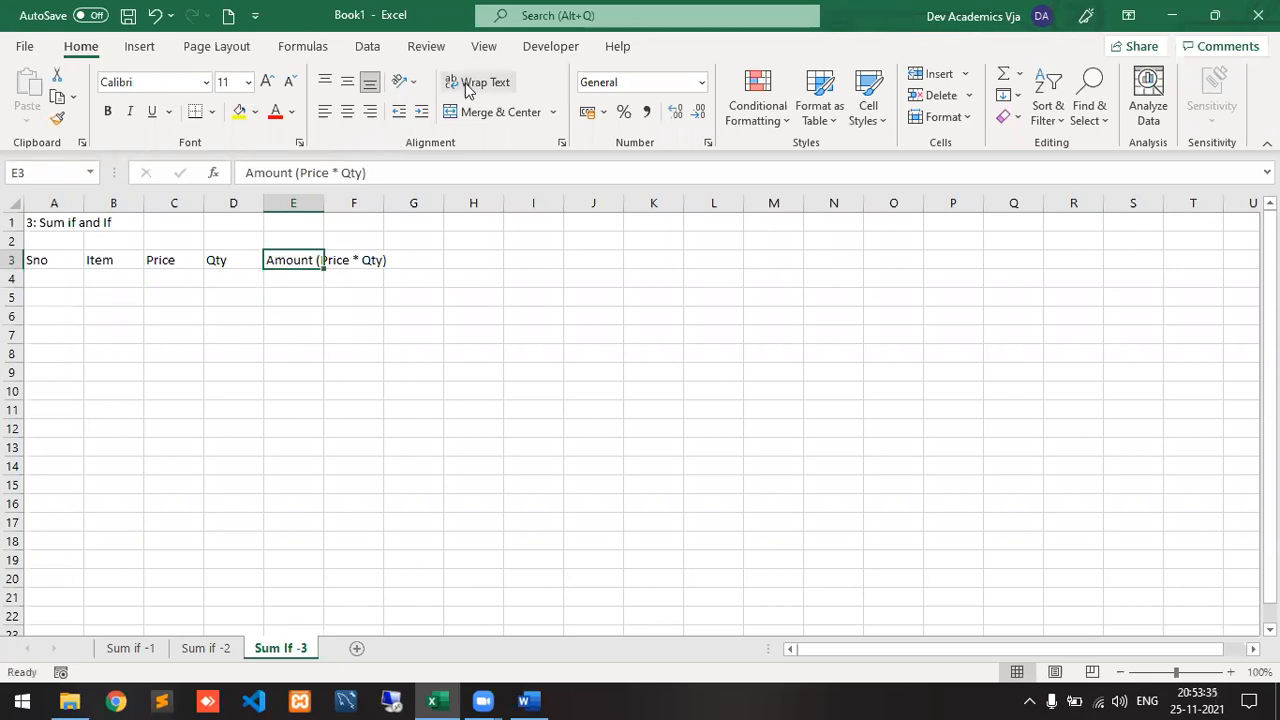
click(467, 88)
drag(323, 206, 341, 206)
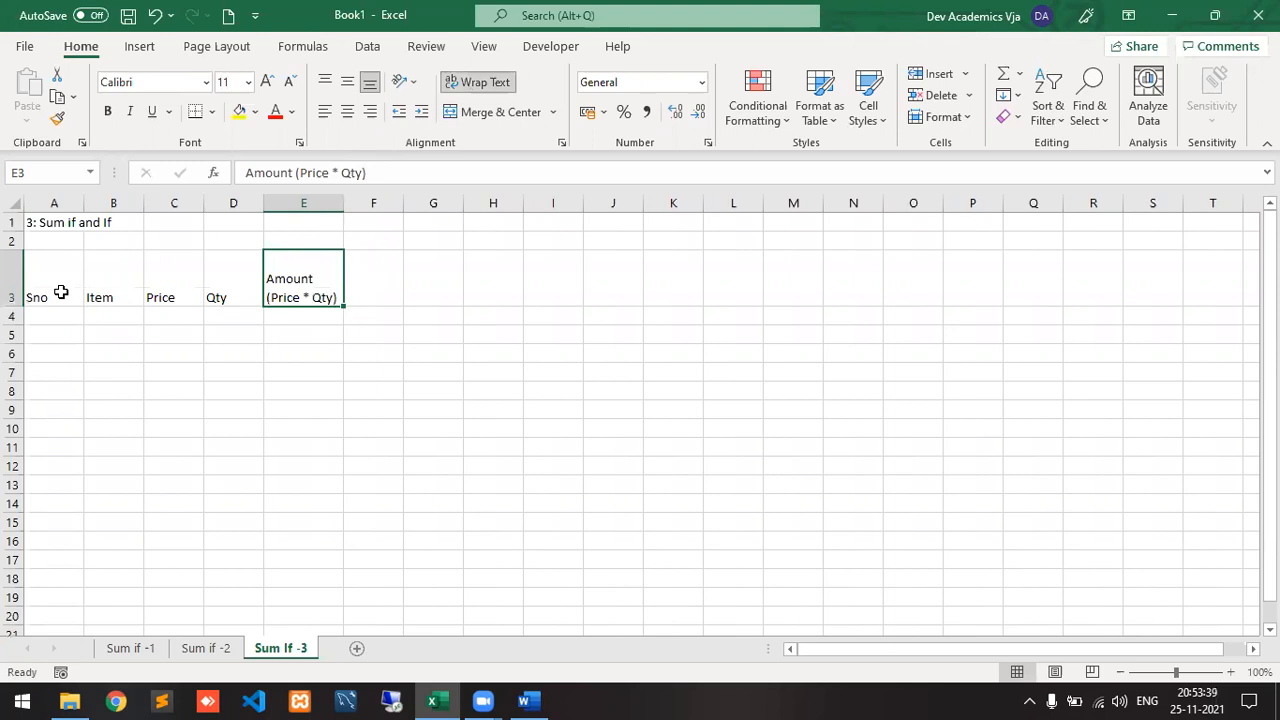
- Center the headings in A3:E3 horizontally and vertically and make them bold
drag(54, 283, 306, 280)
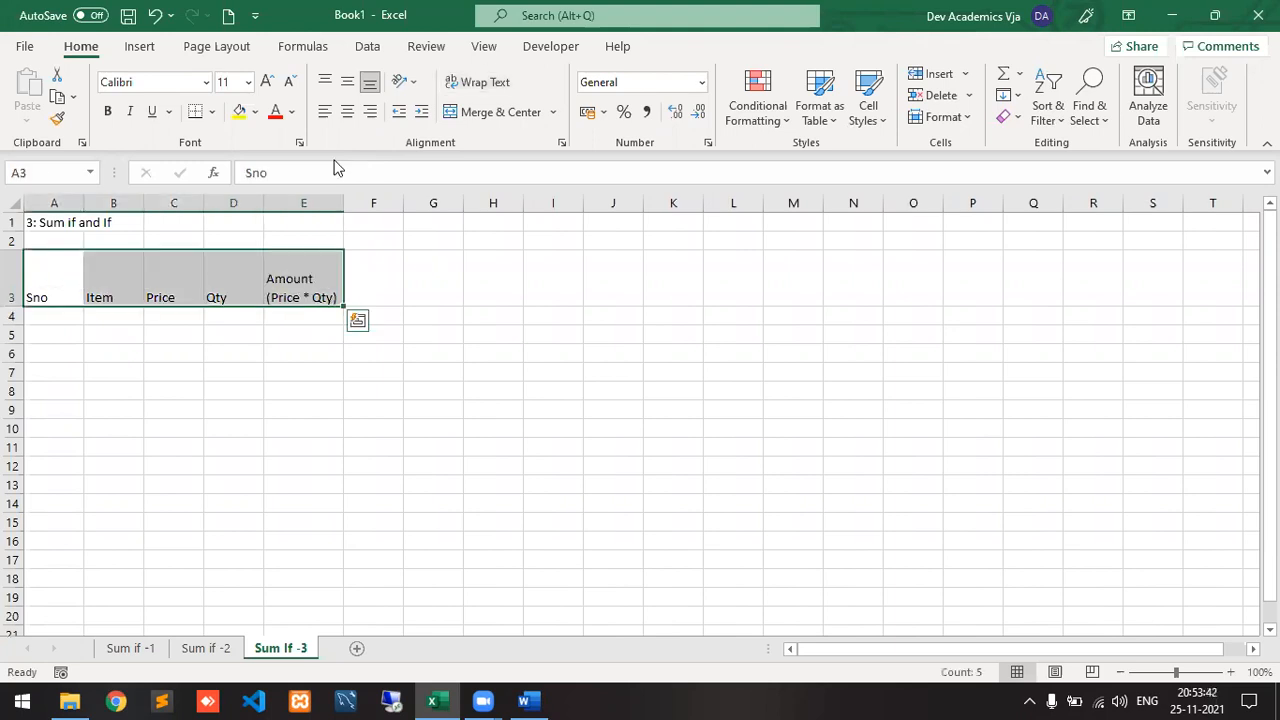
click(348, 112)
click(347, 81)
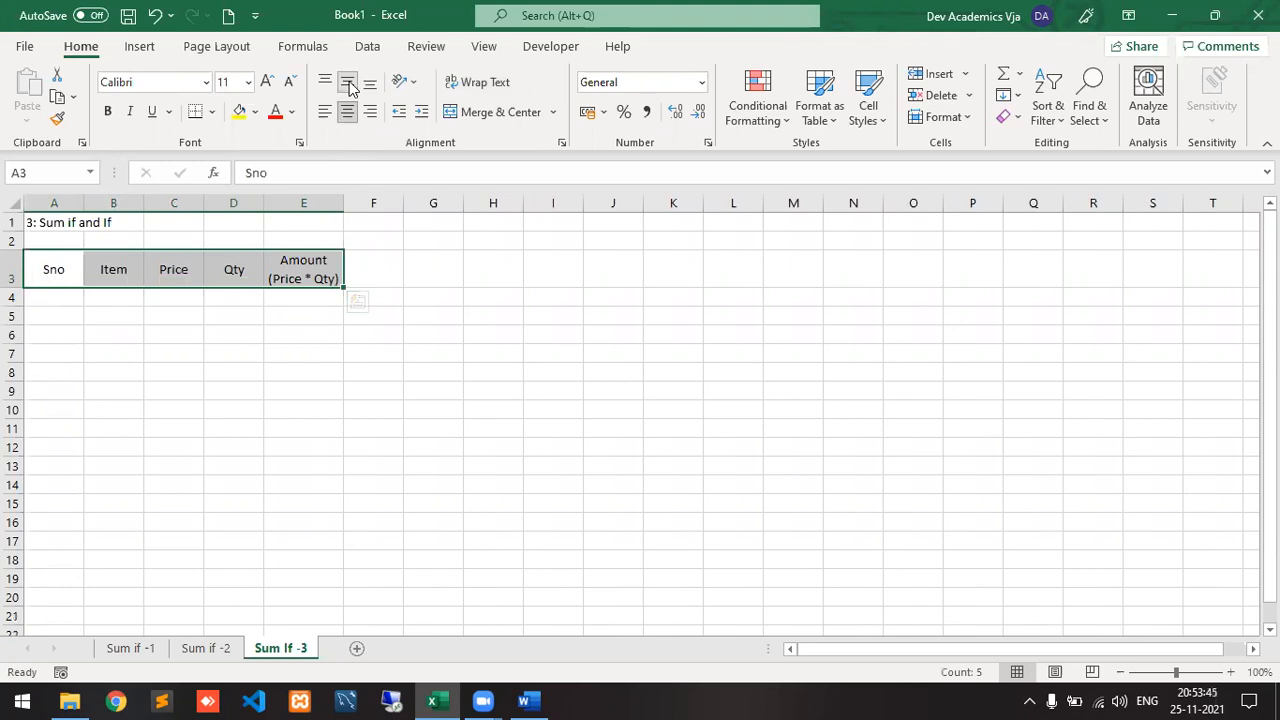
click(107, 111)
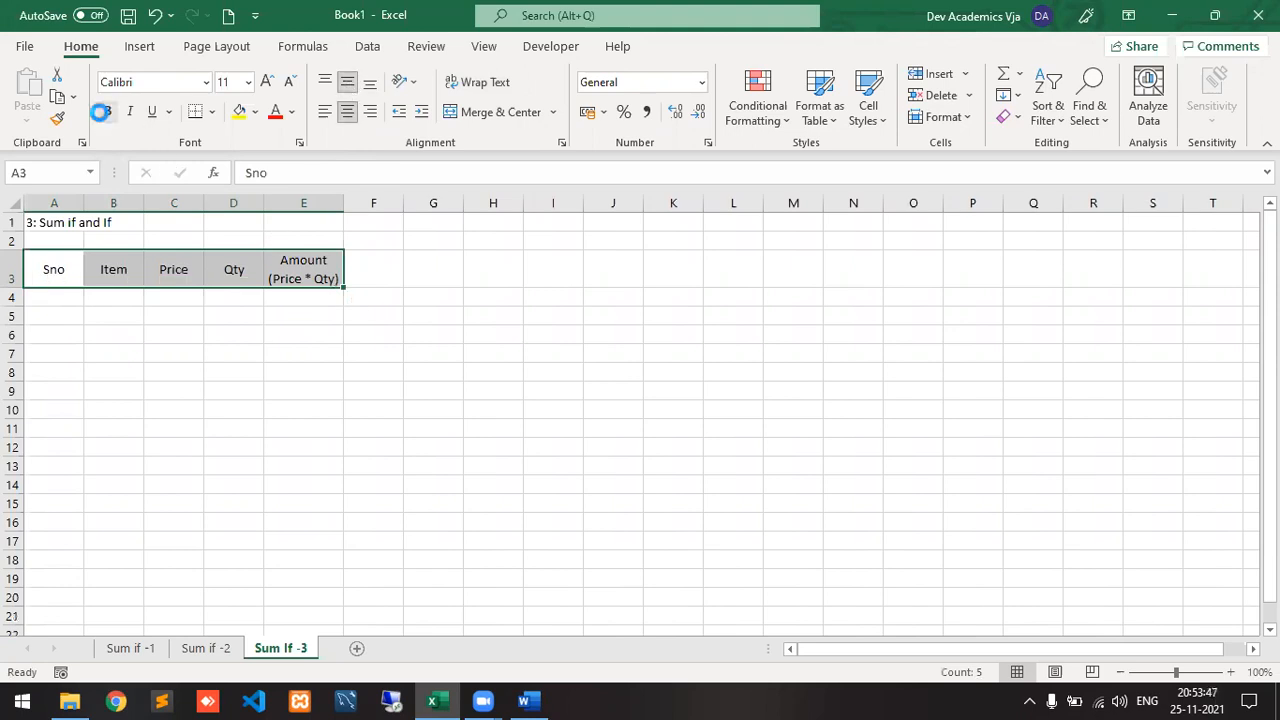
click(114, 300)
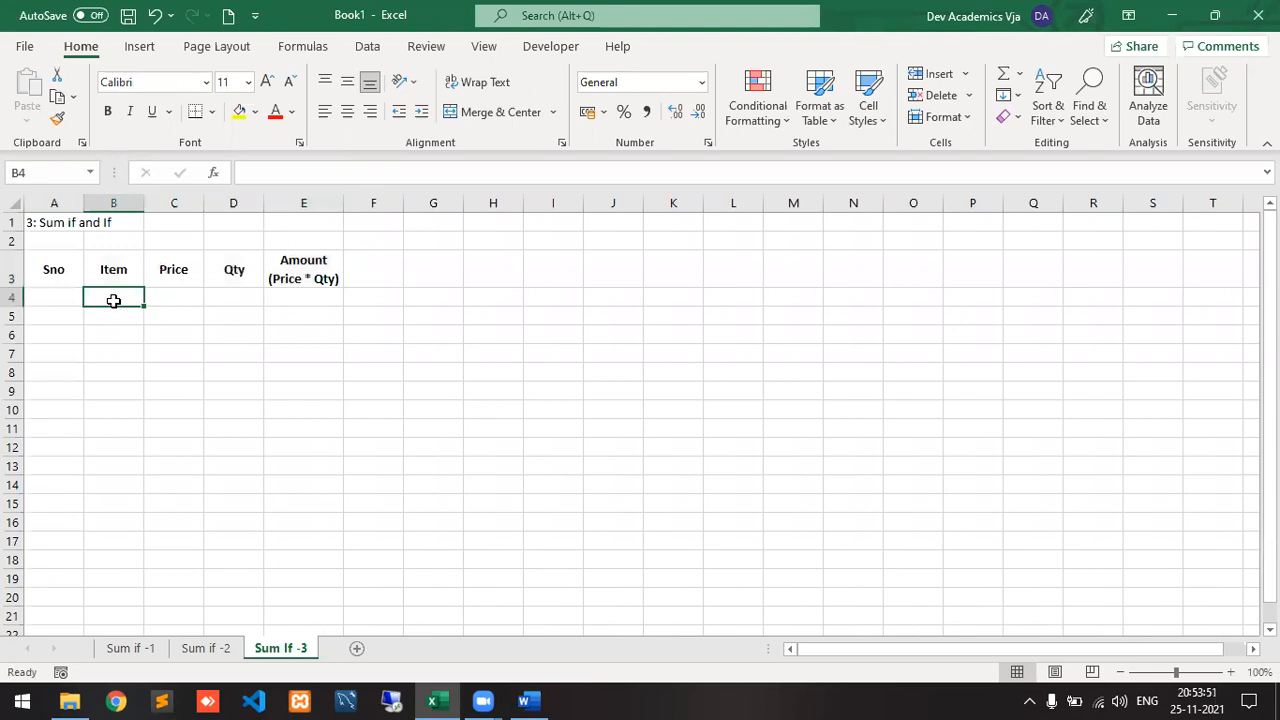
- Copy the item names in F2:F6 of Sum if -2 to Sum If -3, starting at J4
click(214, 648)
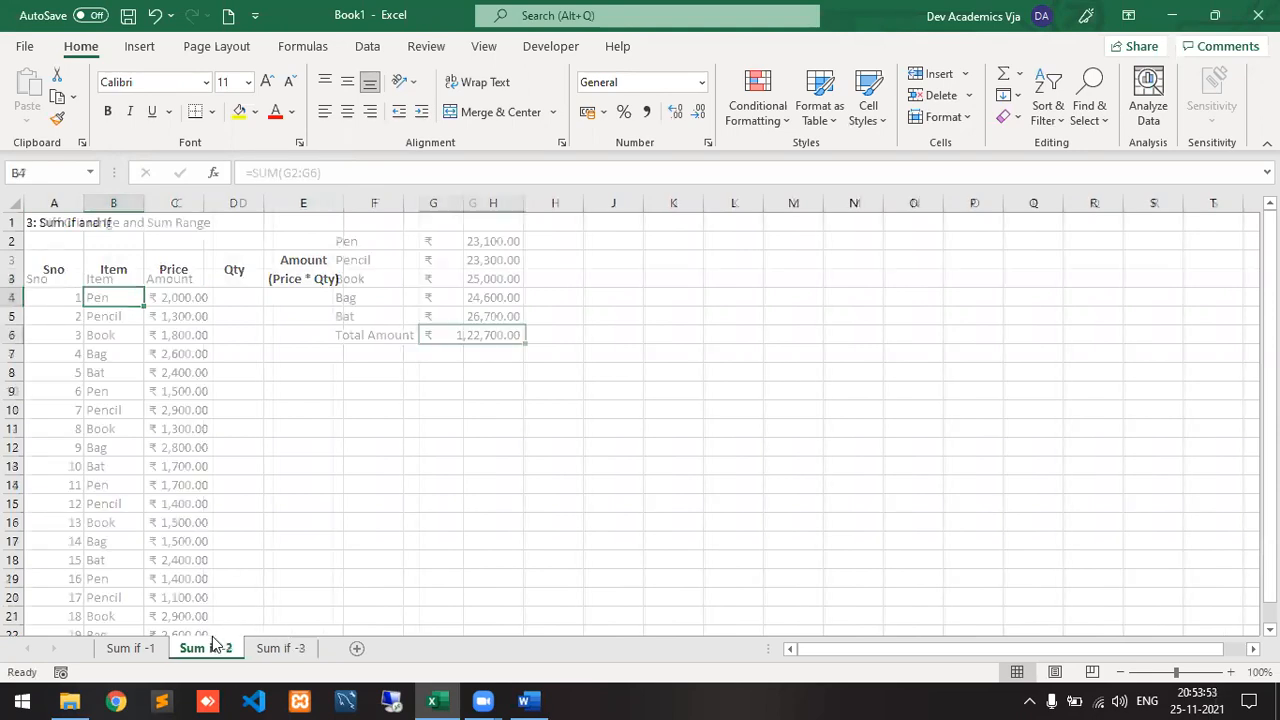
drag(363, 243, 357, 313)
key(ctrl+c)
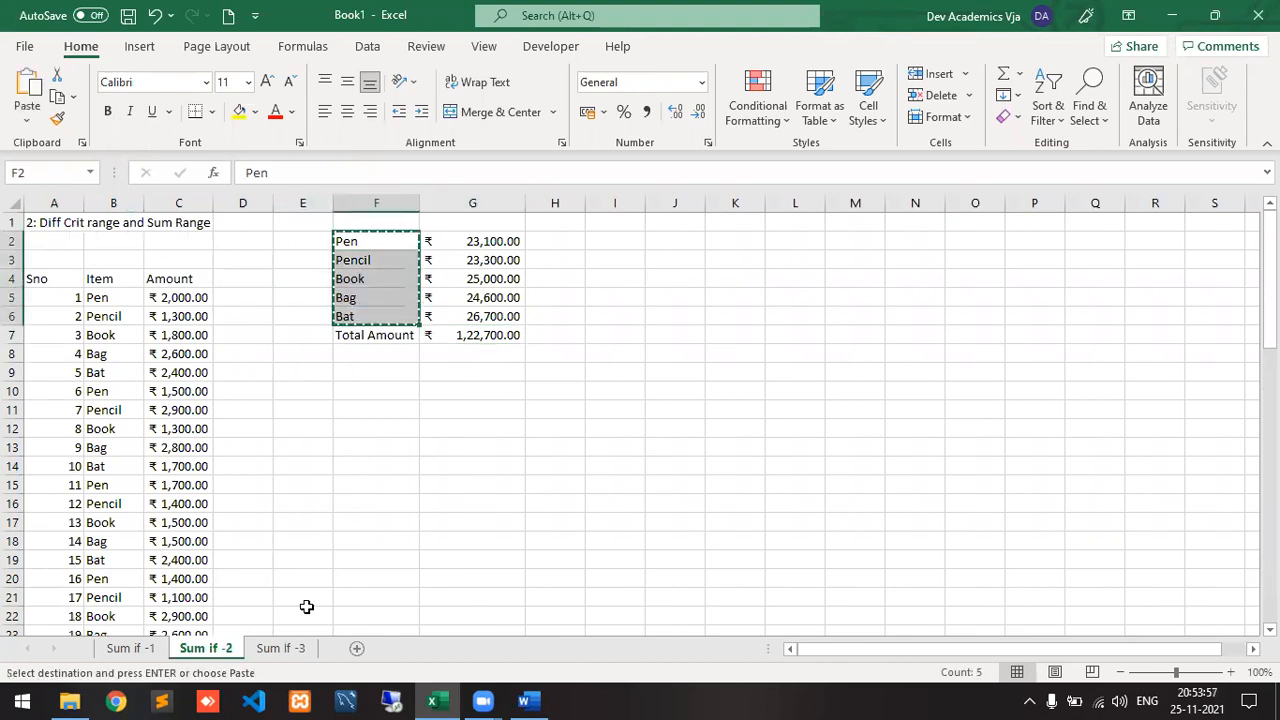
click(285, 649)
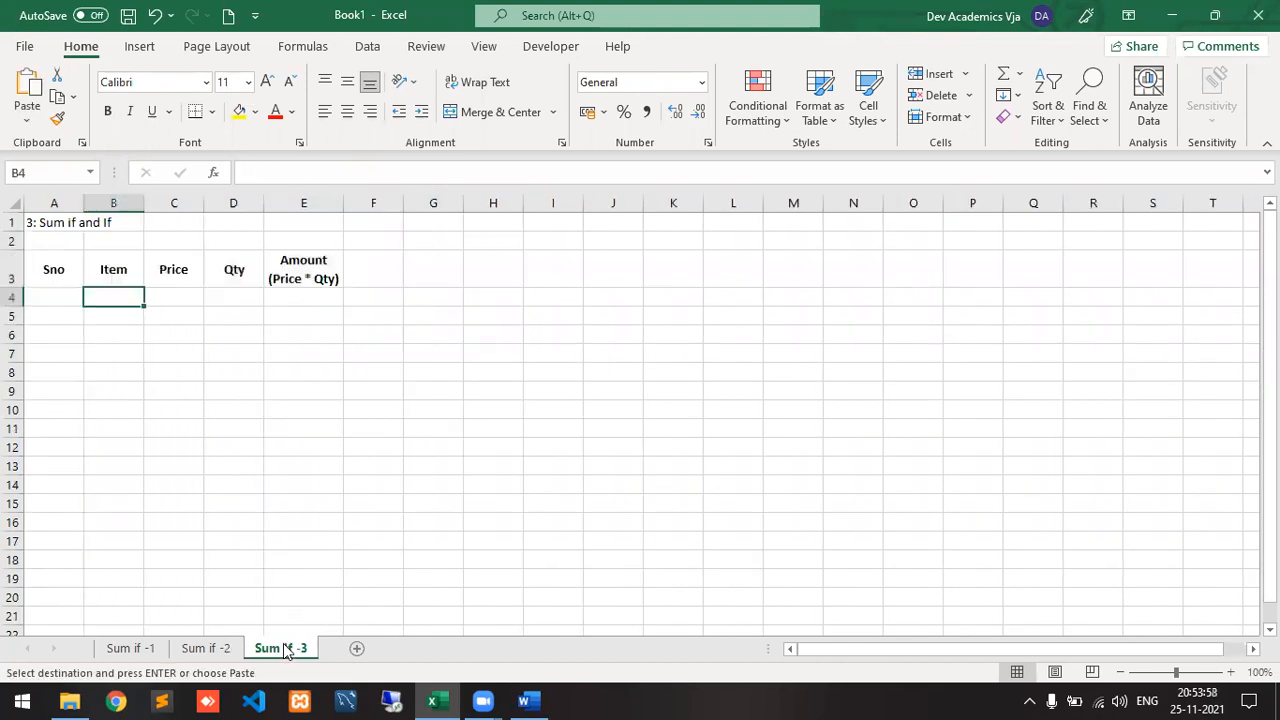
click(615, 300)
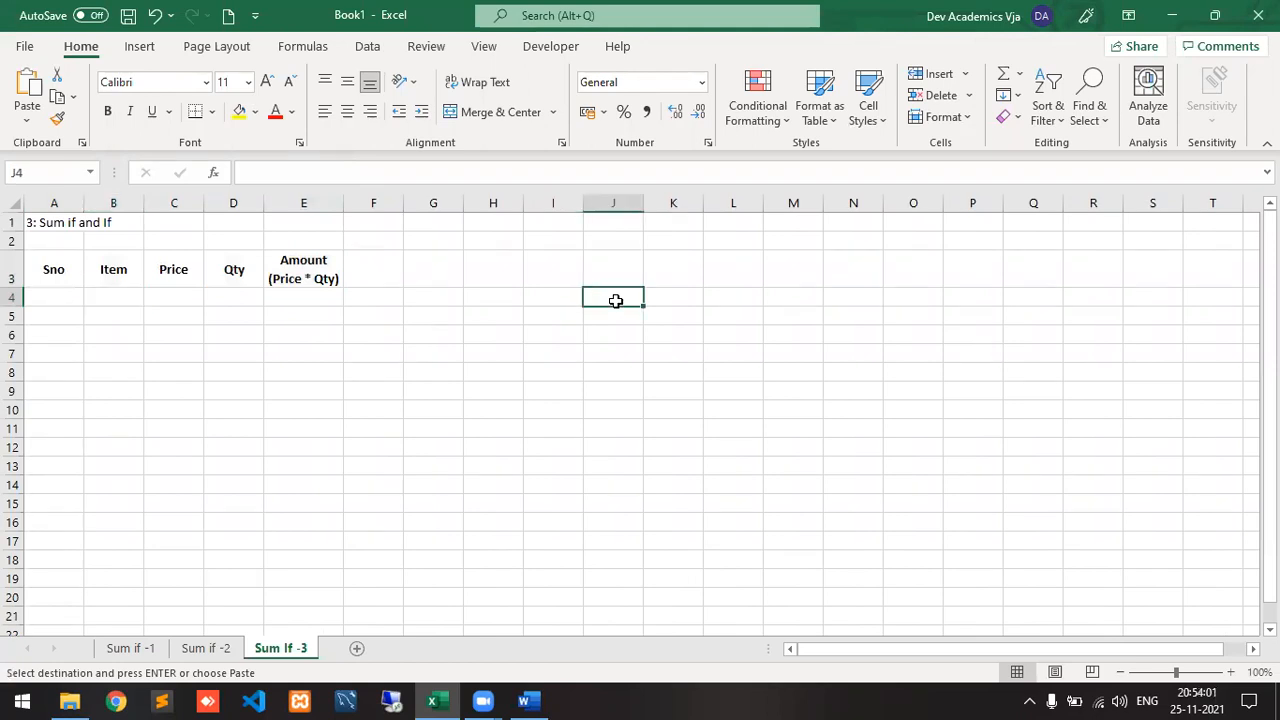
key(ctrl+v)
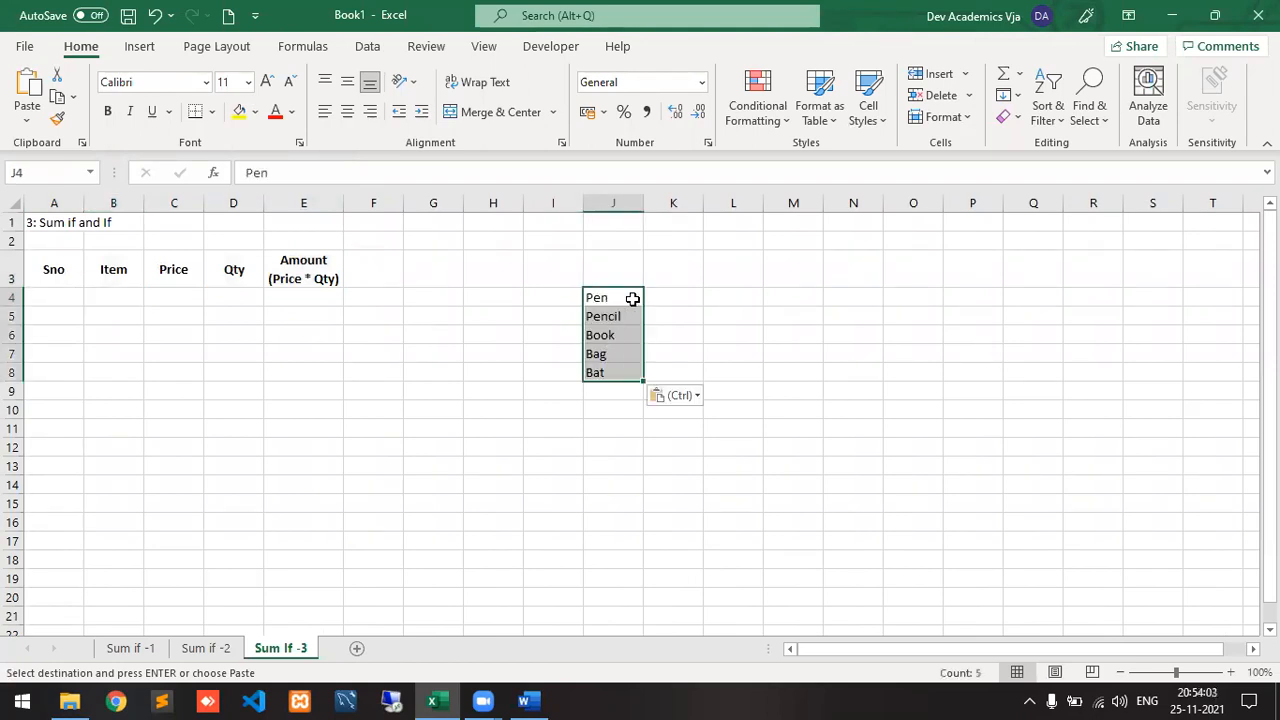
- Enter the prices 10, 5, 20, 100 and 50 in K4:K8 beside the items Pen to Bat
click(660, 299)
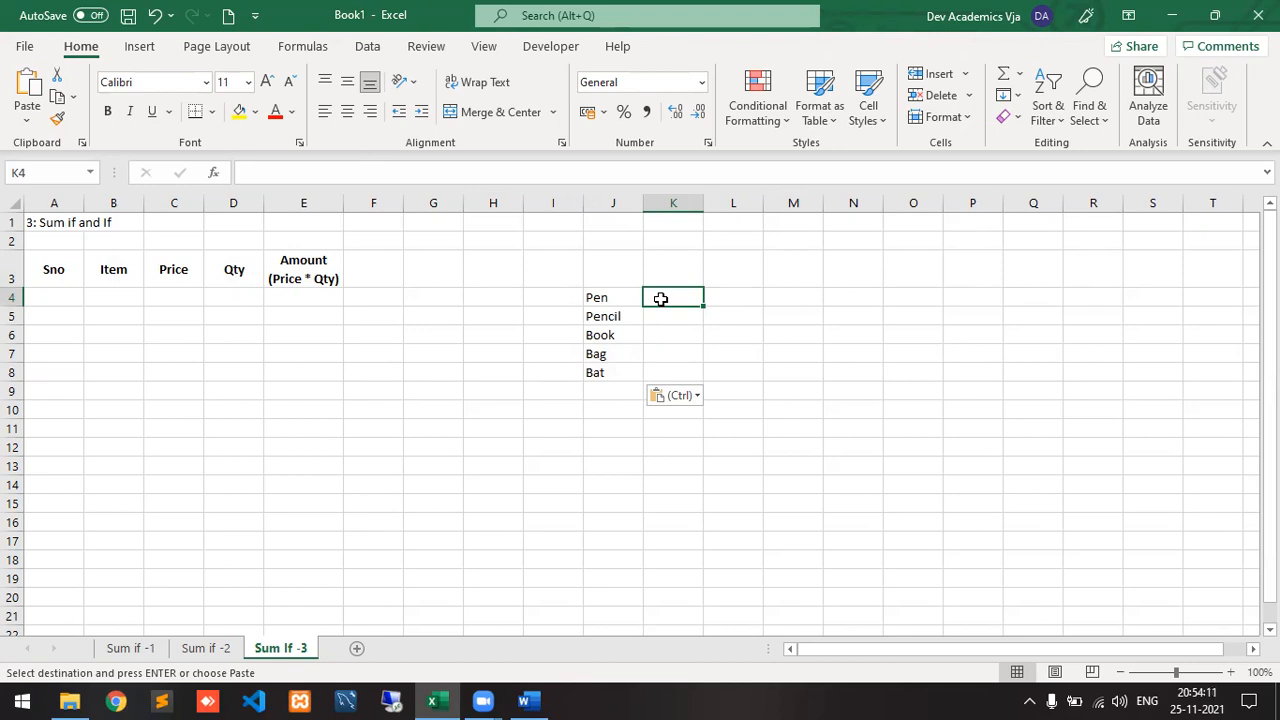
text(10)
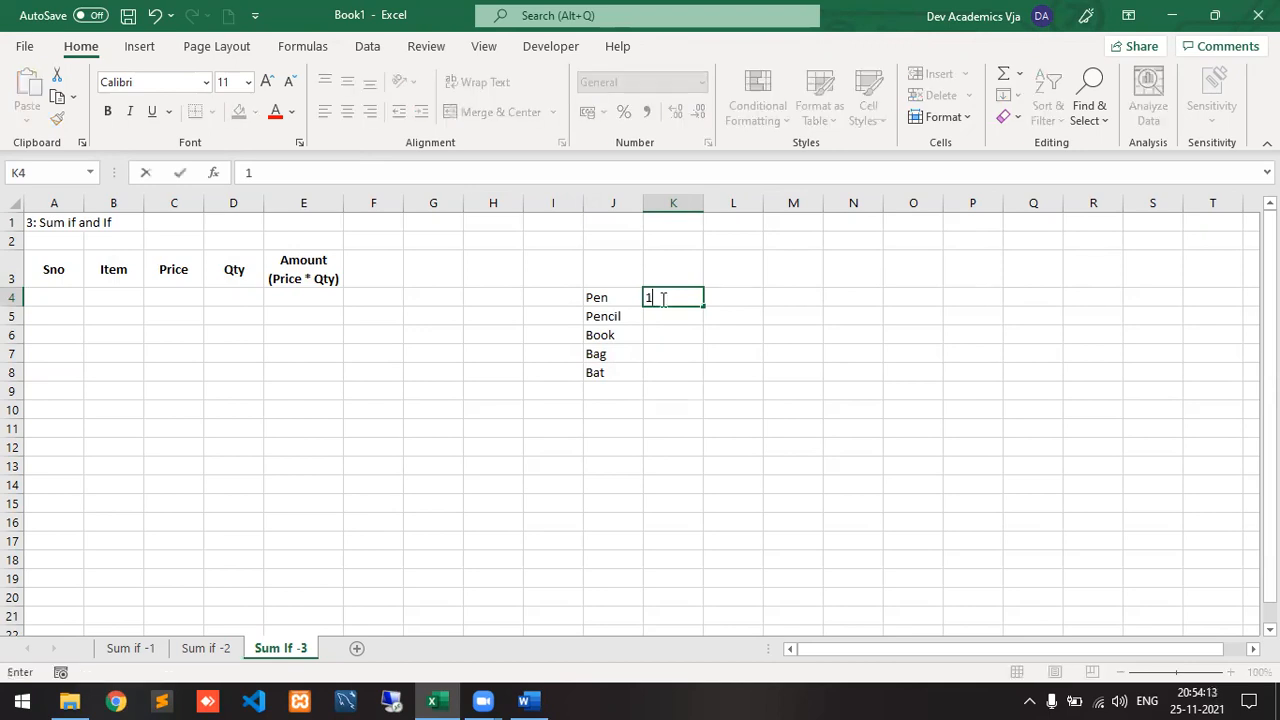
key(Return)
text(5)
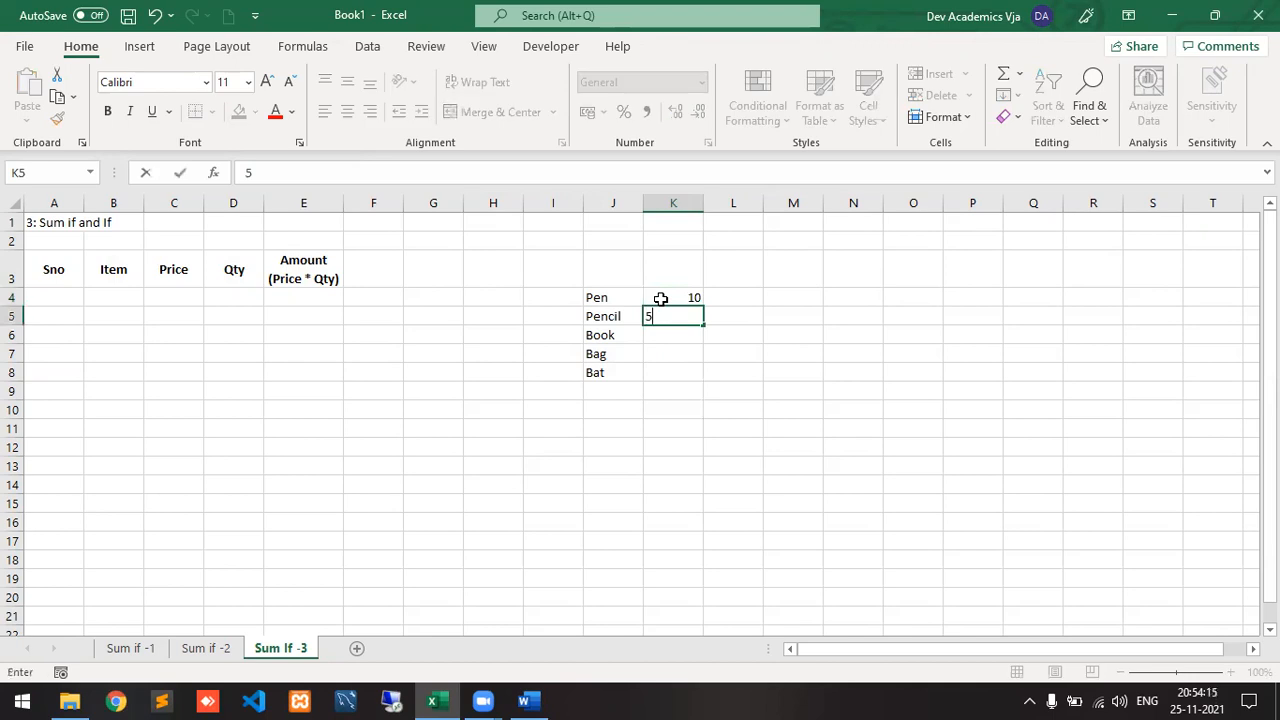
key(Return)
text(20)
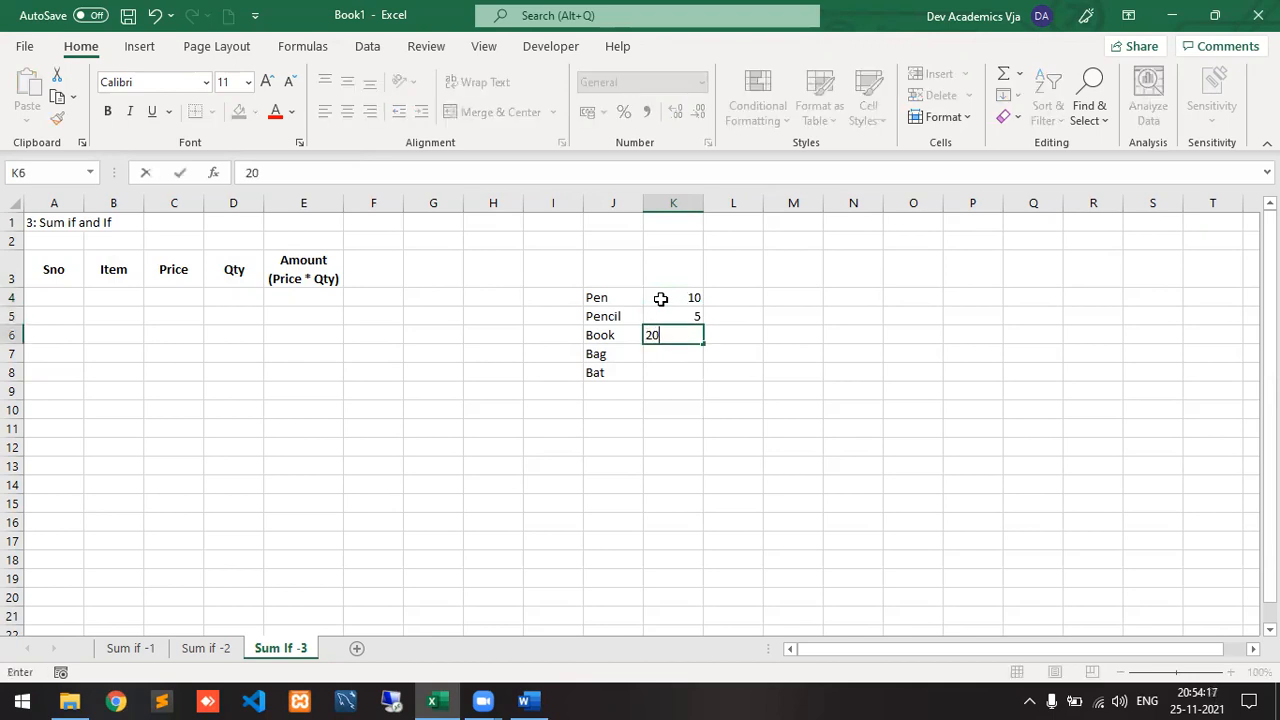
key(Return)
text(1)
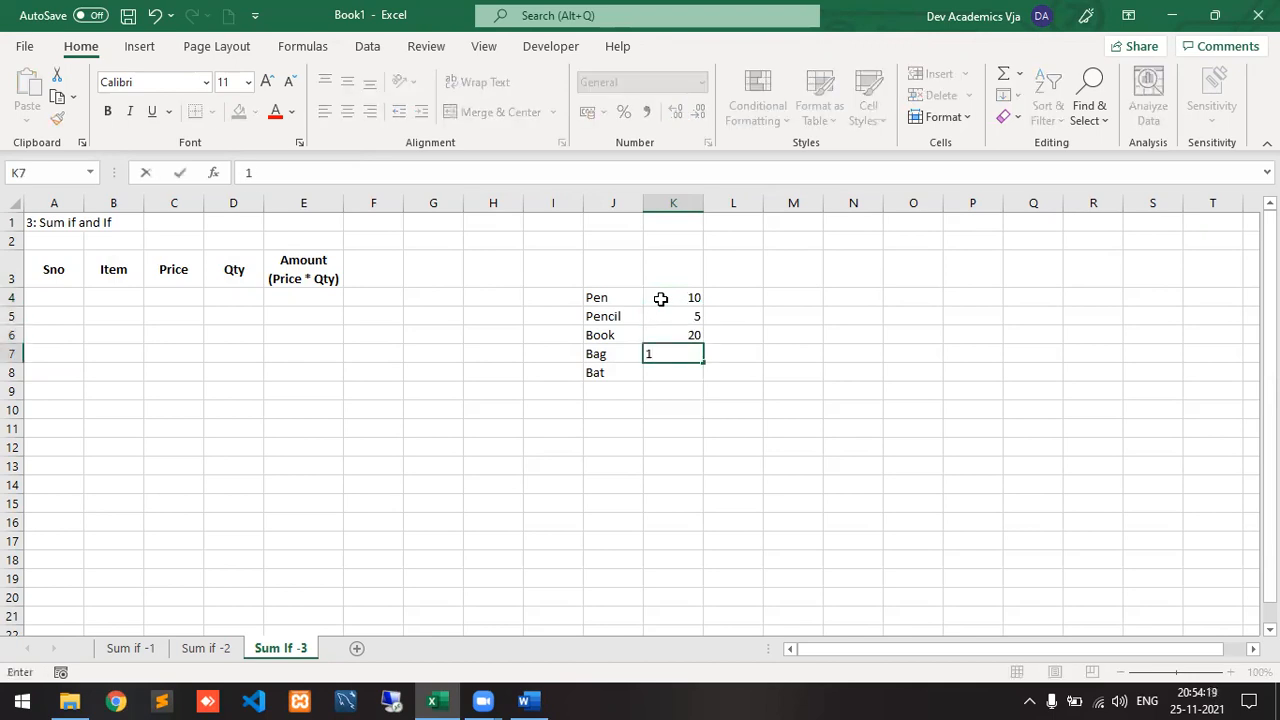
text(00)
key(Return)
text(50)
key(Return)
- Add the item Pad in J9 with the price 30 in K9
key(Up)
key(Up)
key(Down)
key(Down)
key(Left)
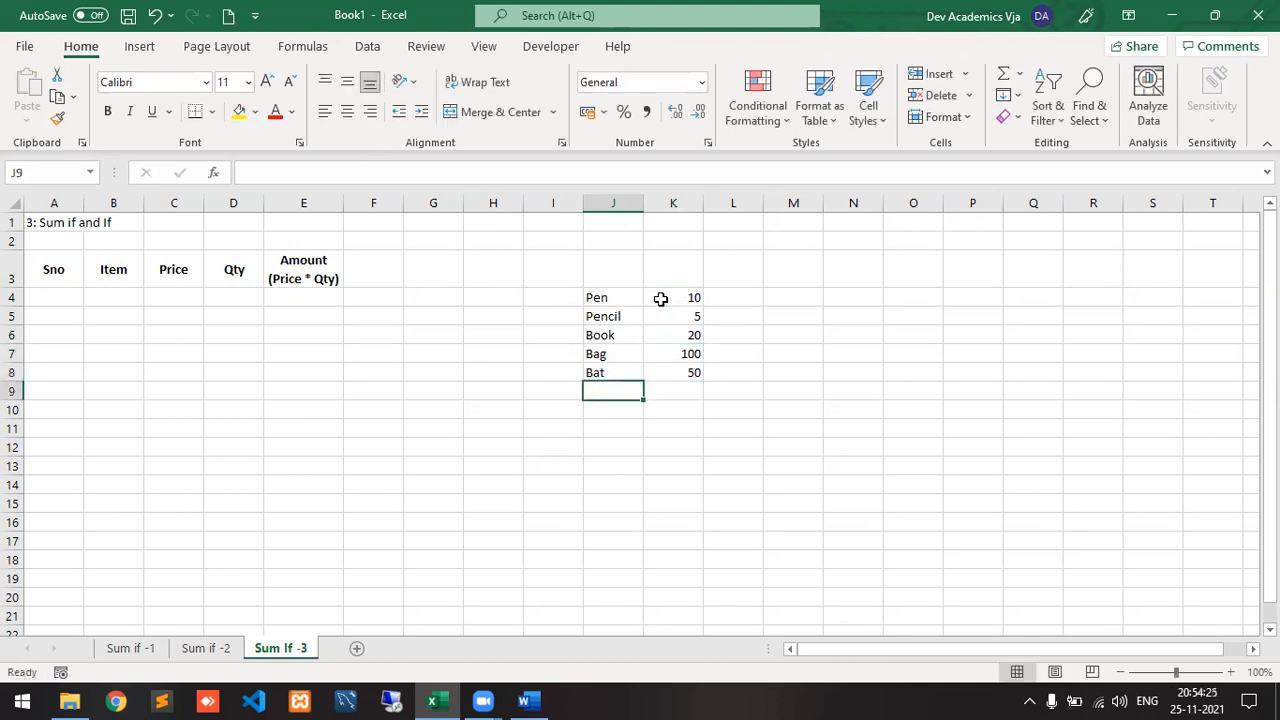
text(Pad)
key(Tab)
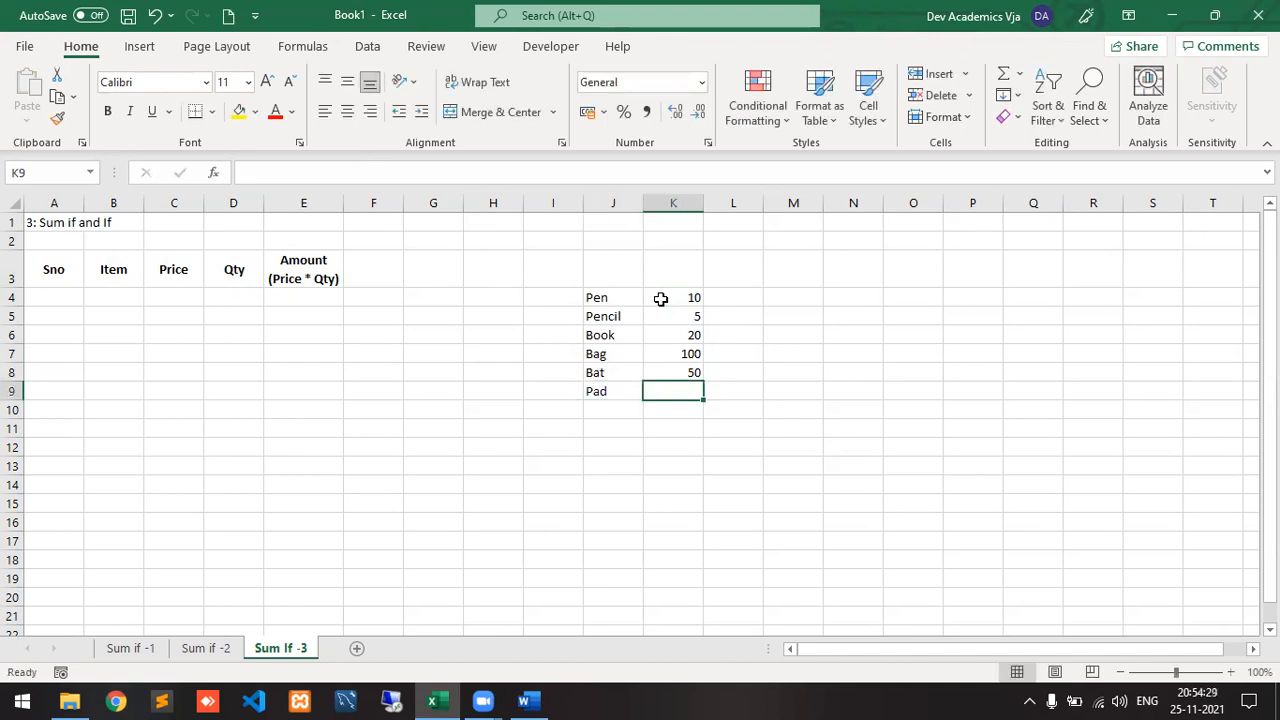
text(30)
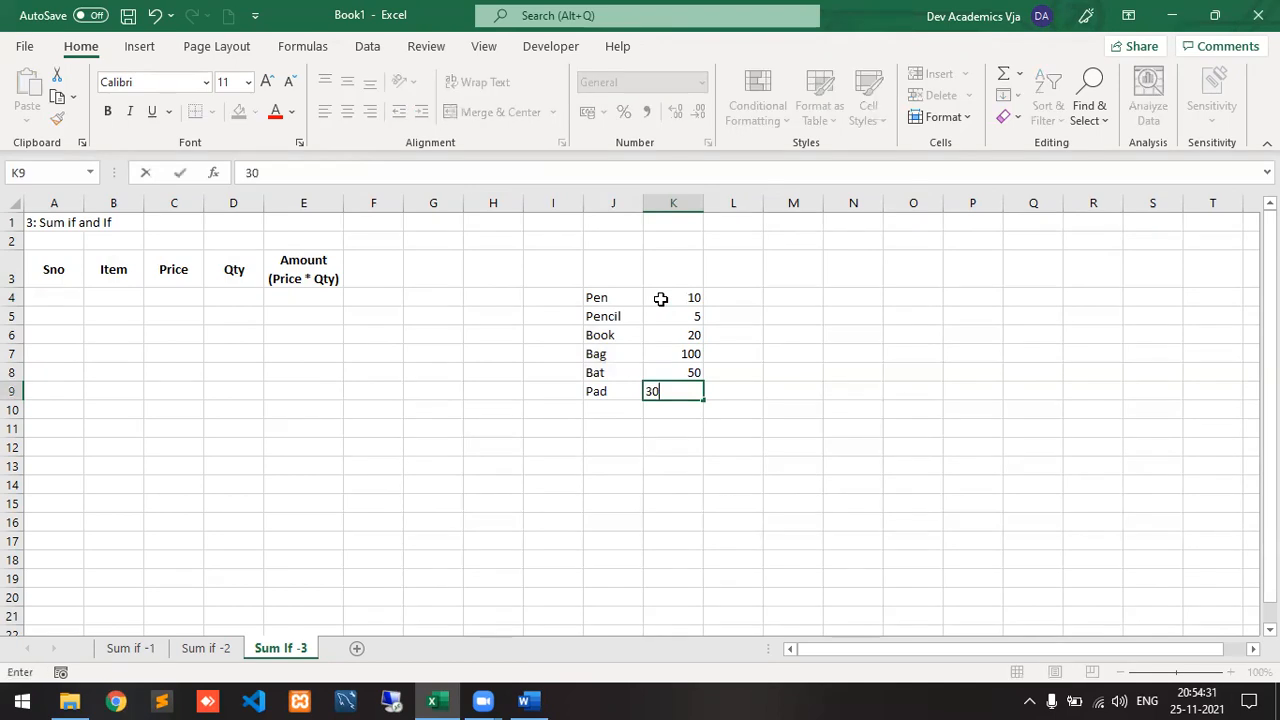
key(Up)
- Review the item names and their prices in J4:K9
key(Up)
key(Up)
key(Up)
key(Up)
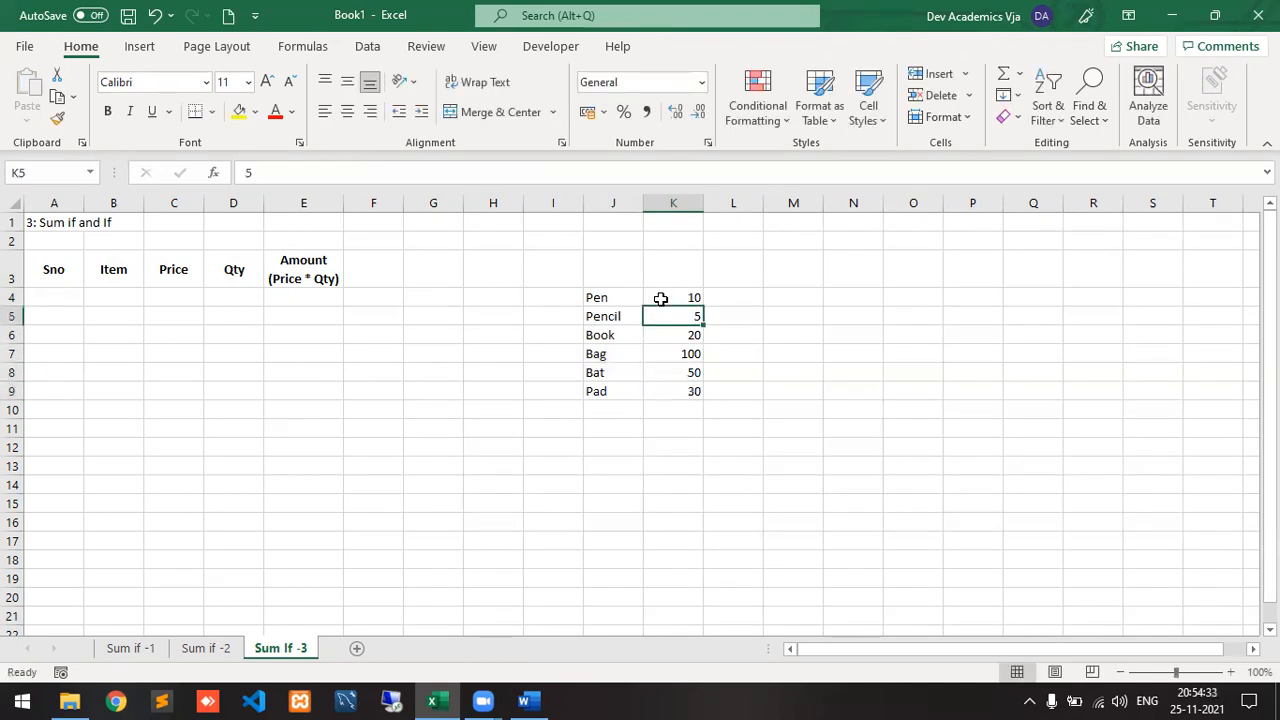
key(Left)
key(Down)
key(Down)
key(Down)
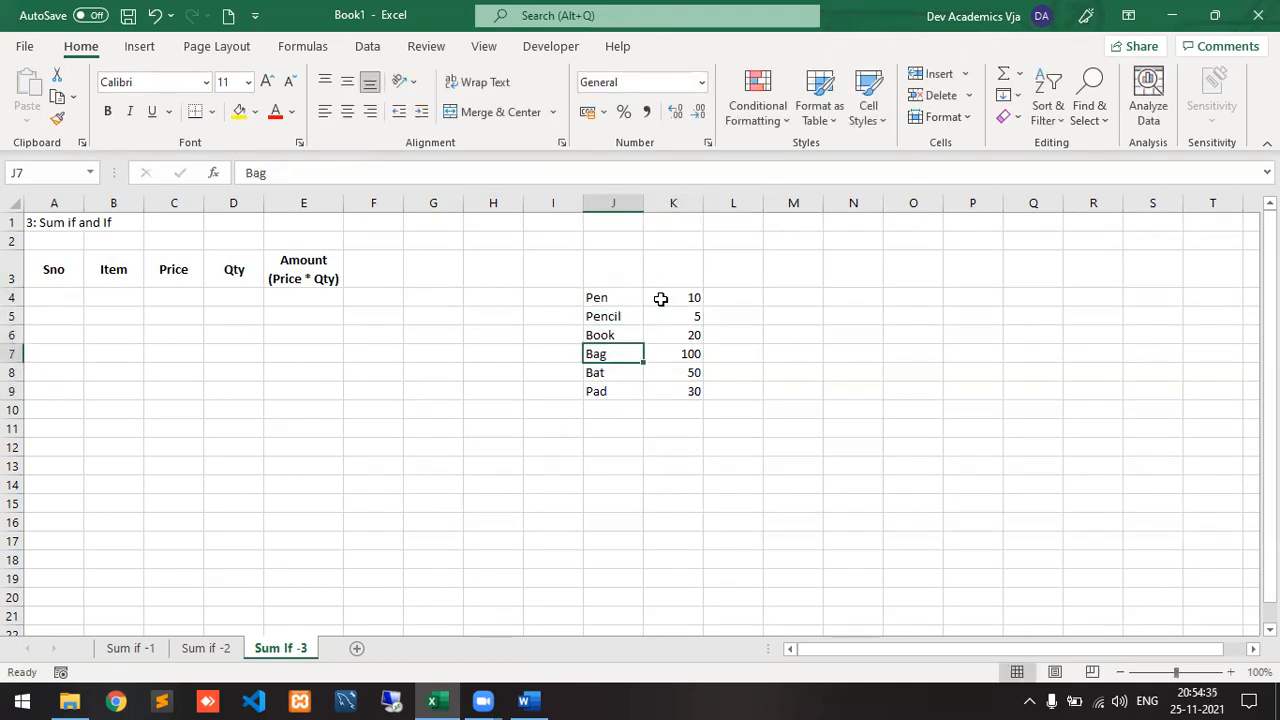
key(Down)
key(Down)
key(Right)
key(Up)
key(Up)
key(Up)
key(Up)
key(Up)
key(Down)
key(Down)
key(Down)
key(Down)
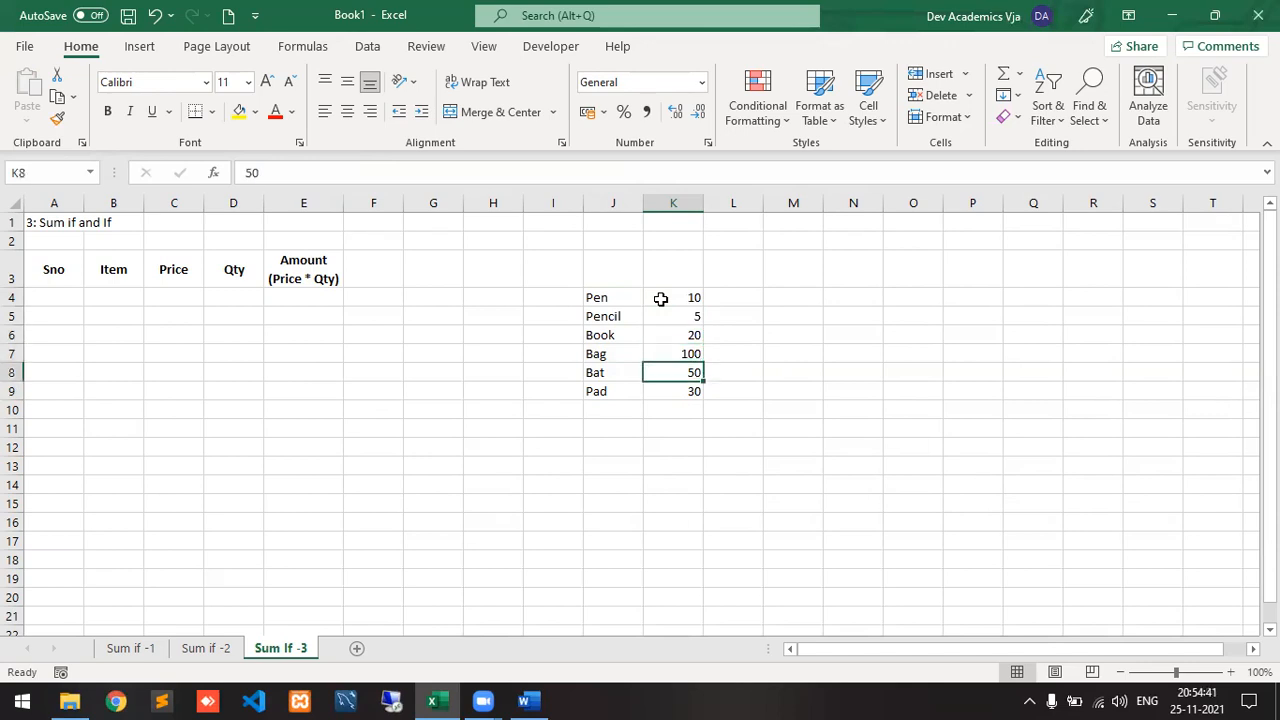
key(Down)
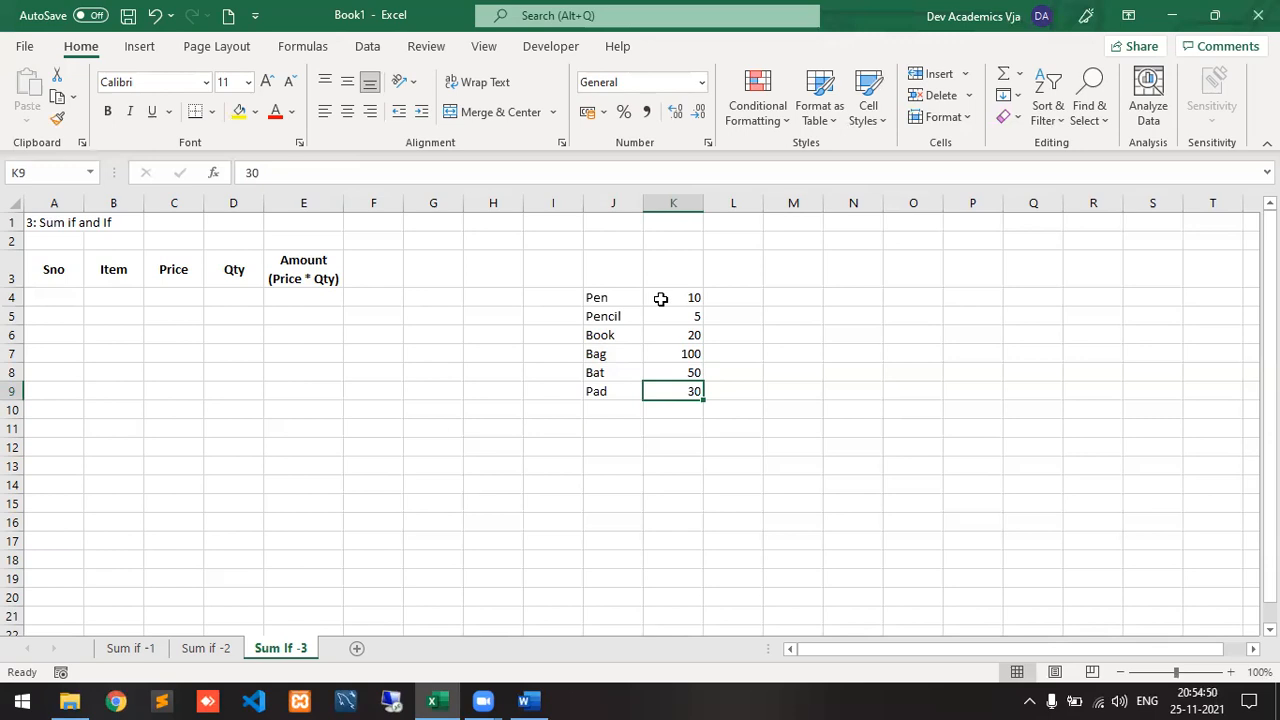
key(Up)
key(Up)
key(Up)
key(Up)
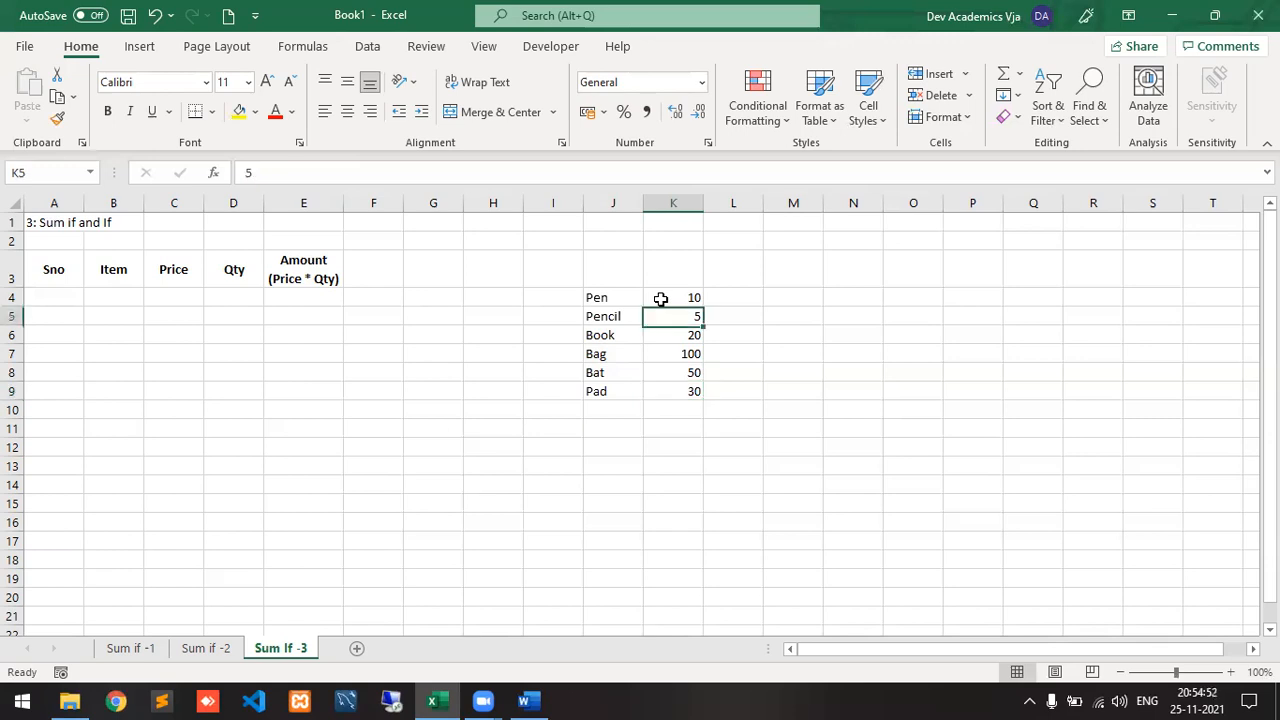
- Start a SEQUENCE formula in A4 for the serial numbers under Sno
key(Up)
key(Left)
key(Left)
key(Left)
key(Left)
key(Left)
key(Left)
key(Left)
key(Left)
key(Left)
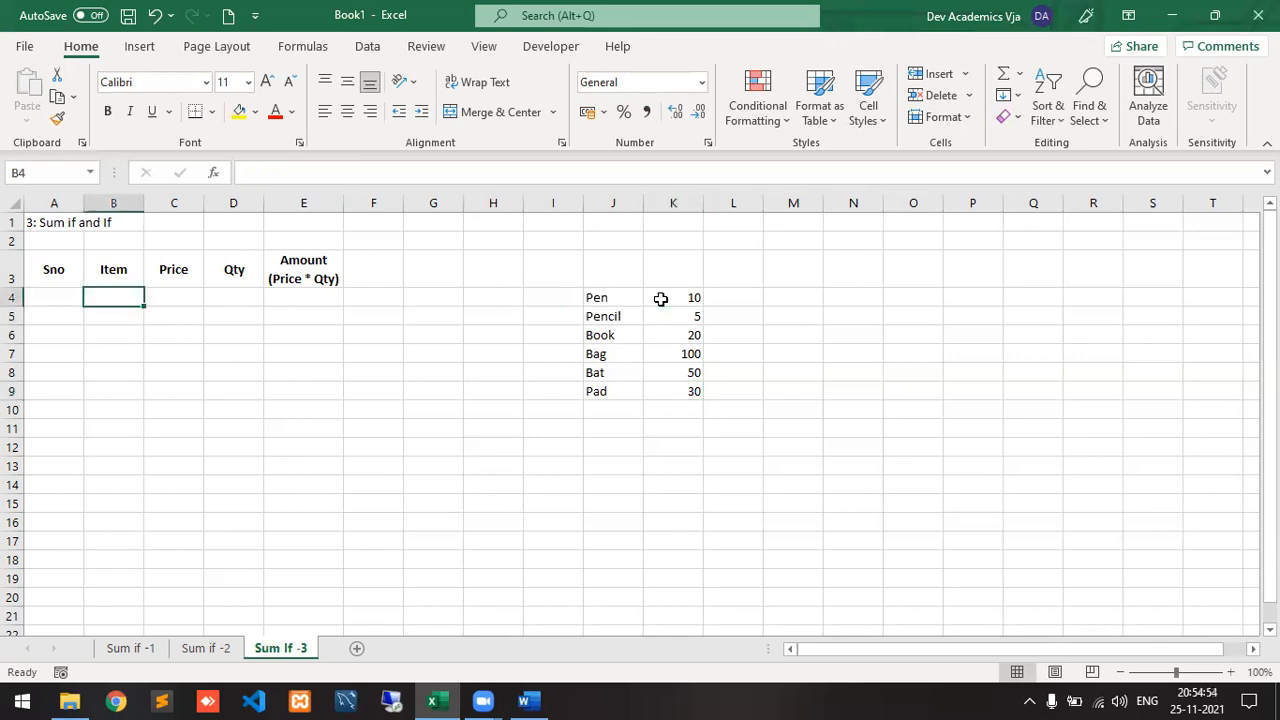
key(Left)
text(=s)
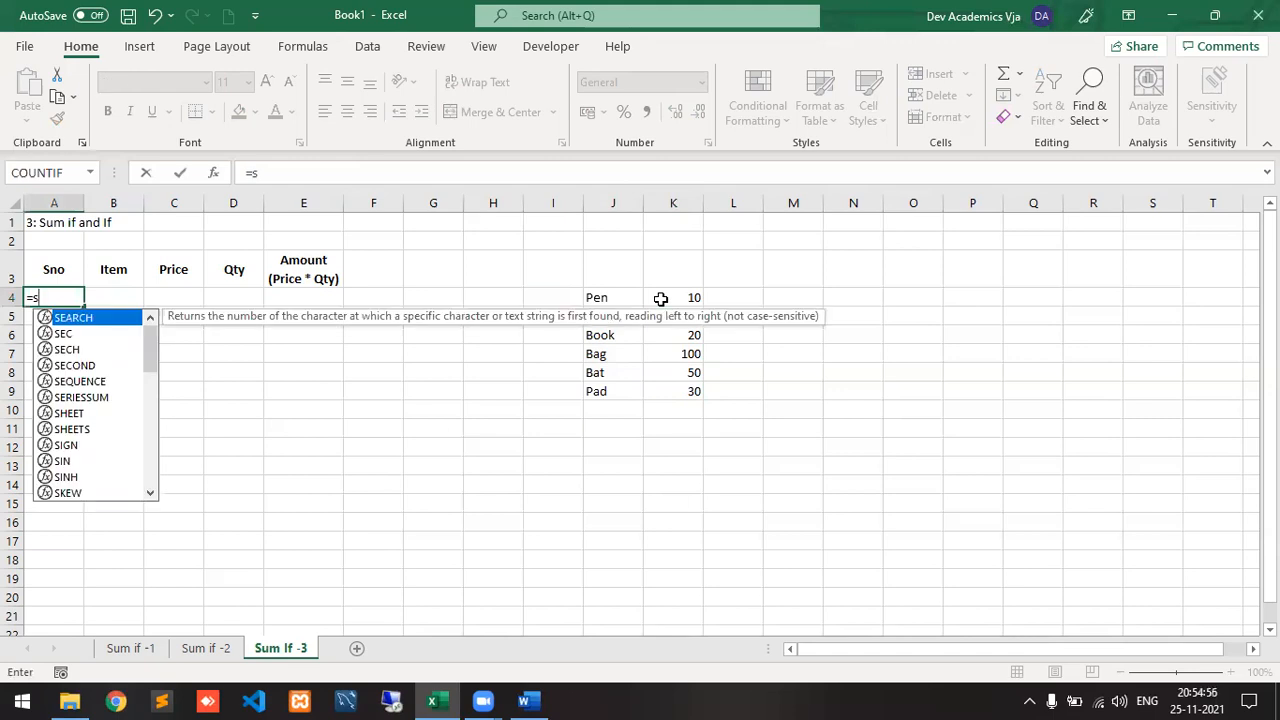
key(BackSpace)
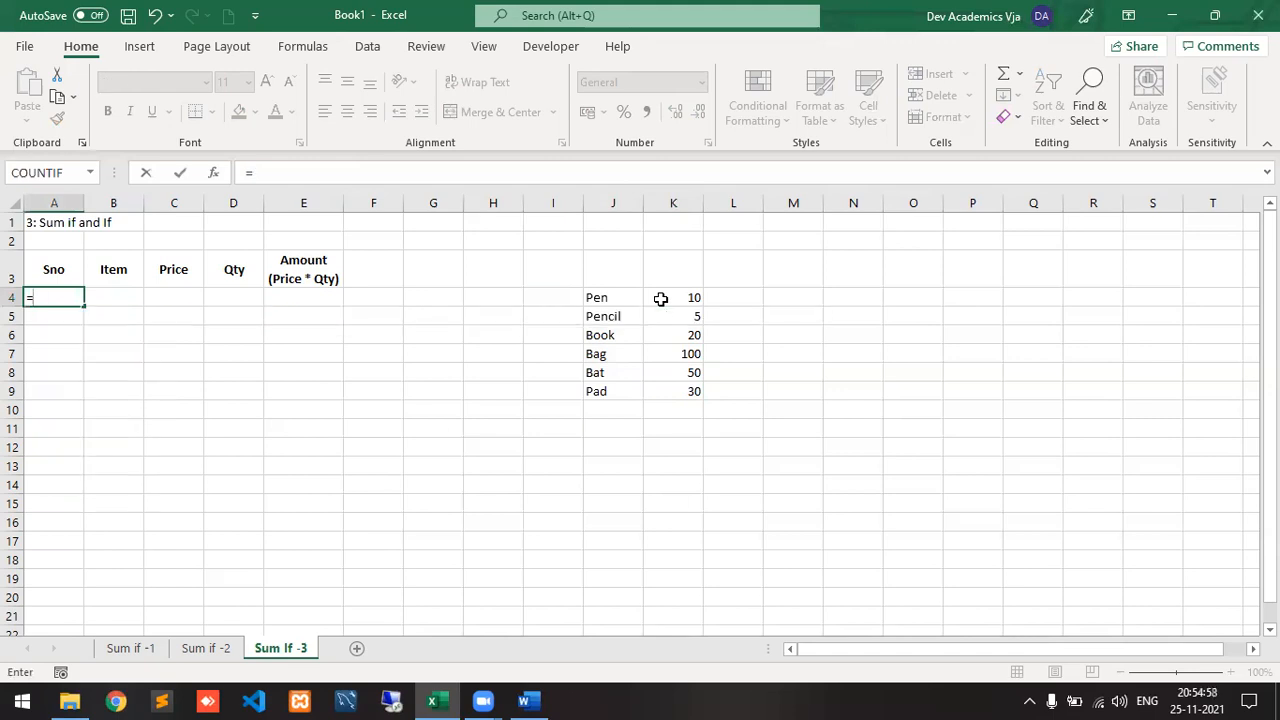
text(sq)
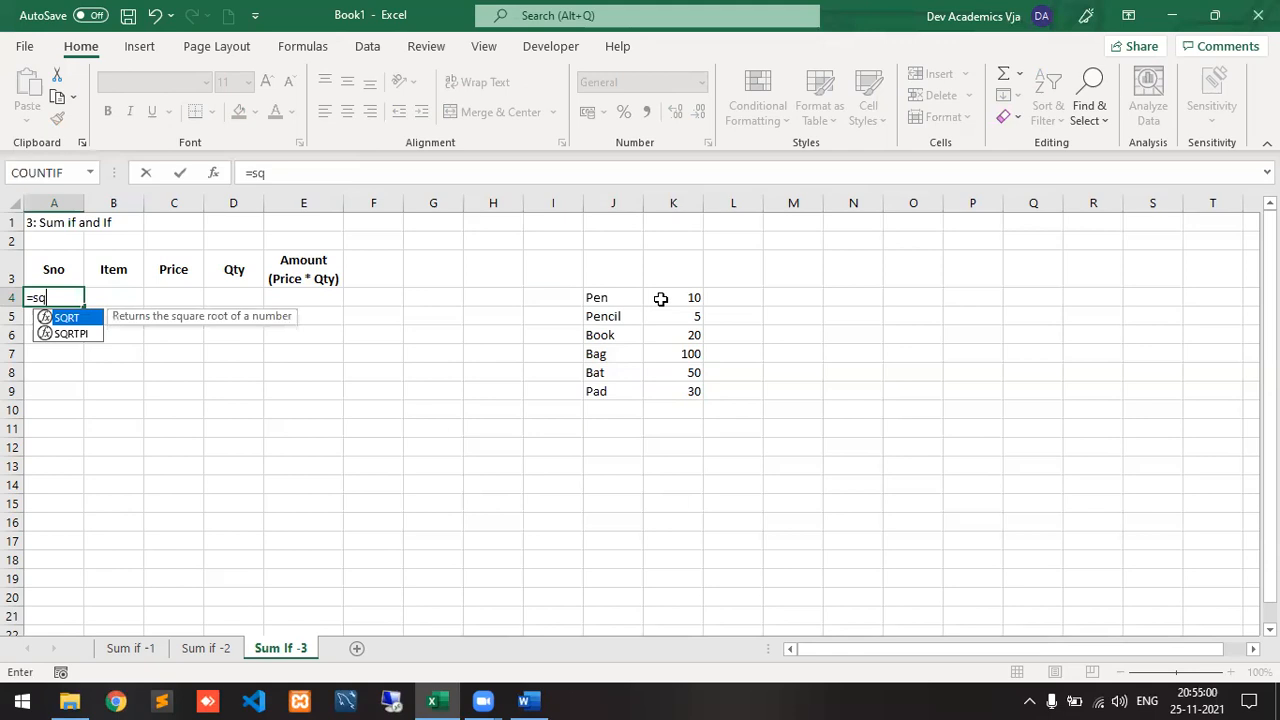
key(BackSpace)
text(e)
key(Down)
key(Down)
key(Down)
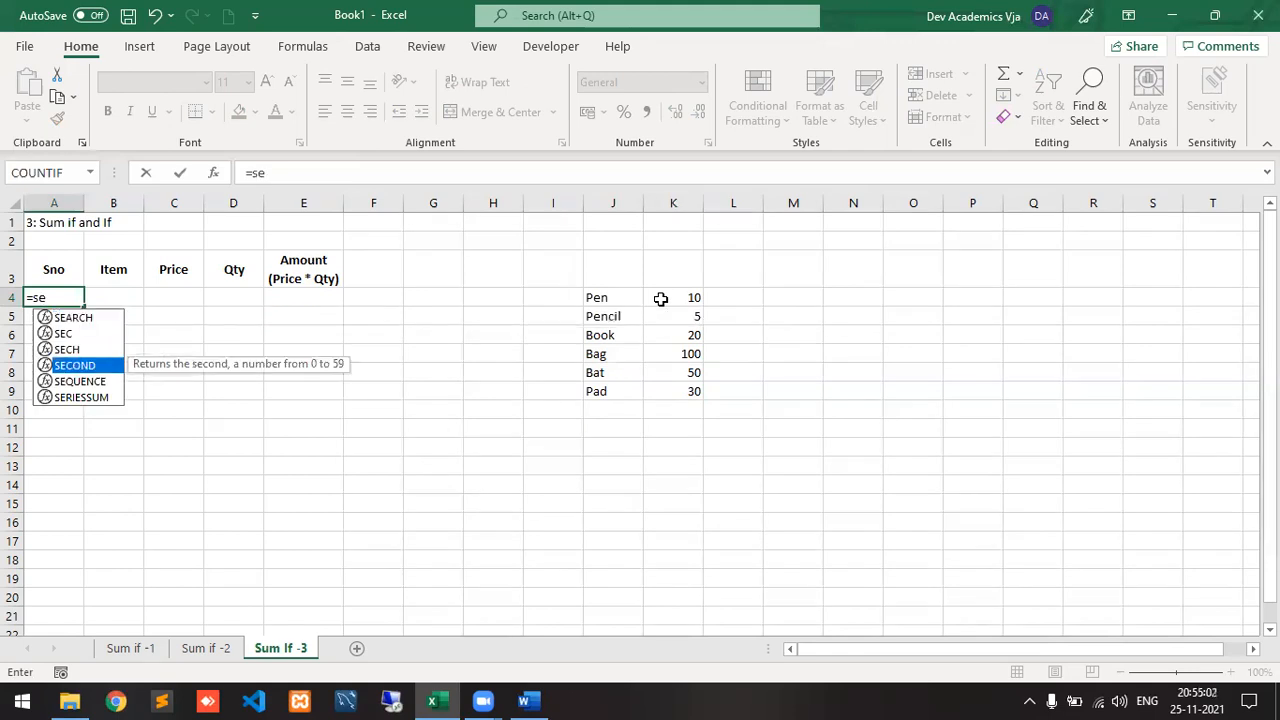
- Fill the Sno column from A4 with =SEQUENCE(200,1,1,1)
key(Down)
key(Tab)
text(200,1,1,1)
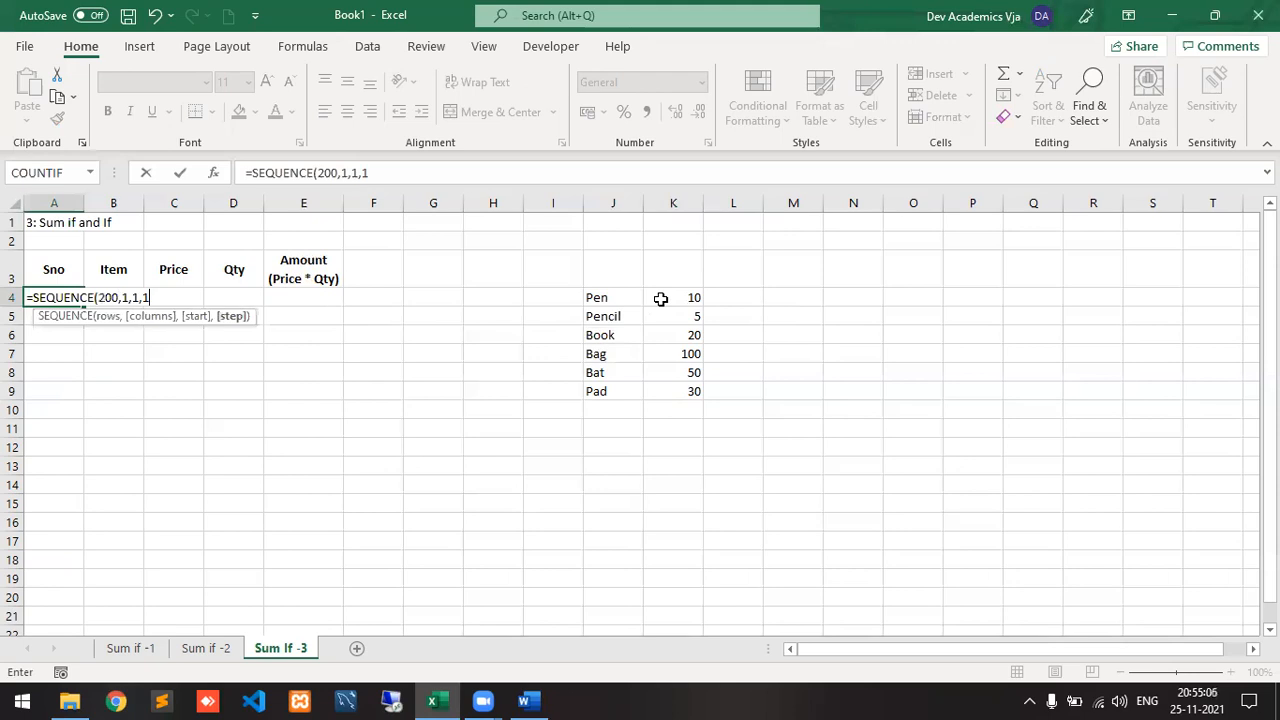
key(Return)
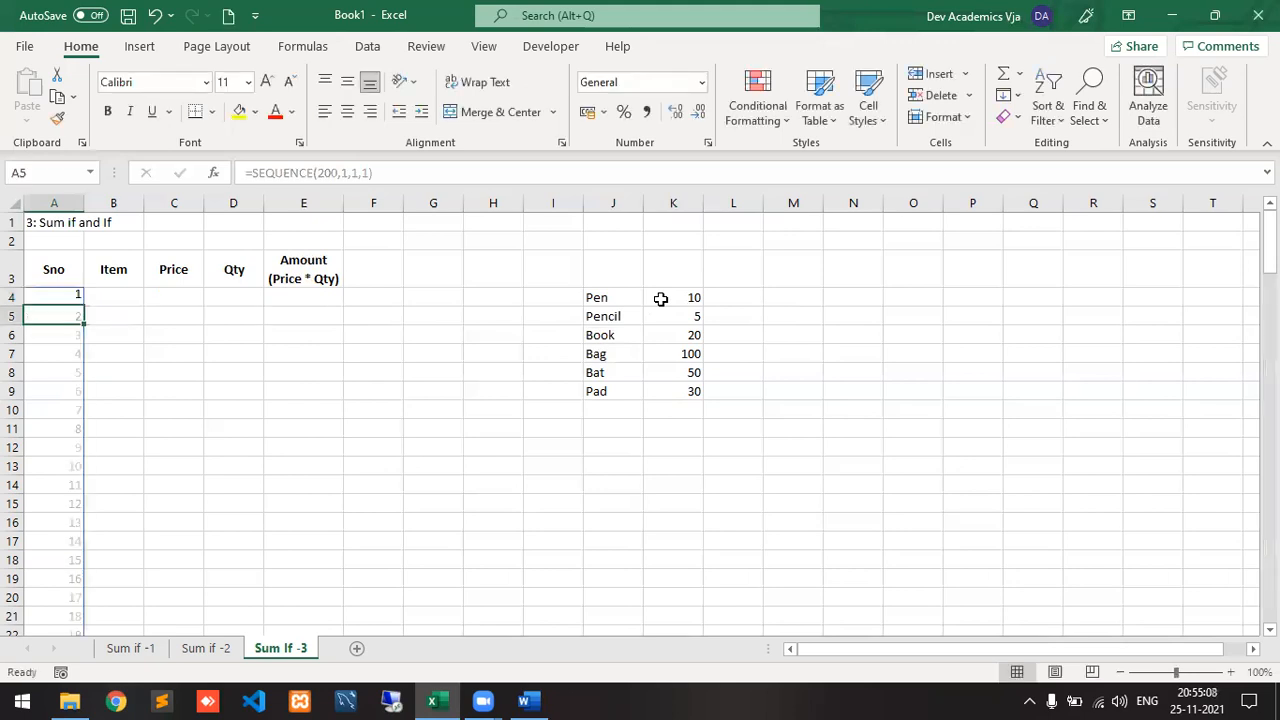
- Replace the whole SEQUENCE result in the Sno column with static values by copying it and pasting values in place
key(Up)
key(ctrl+shift+Down)
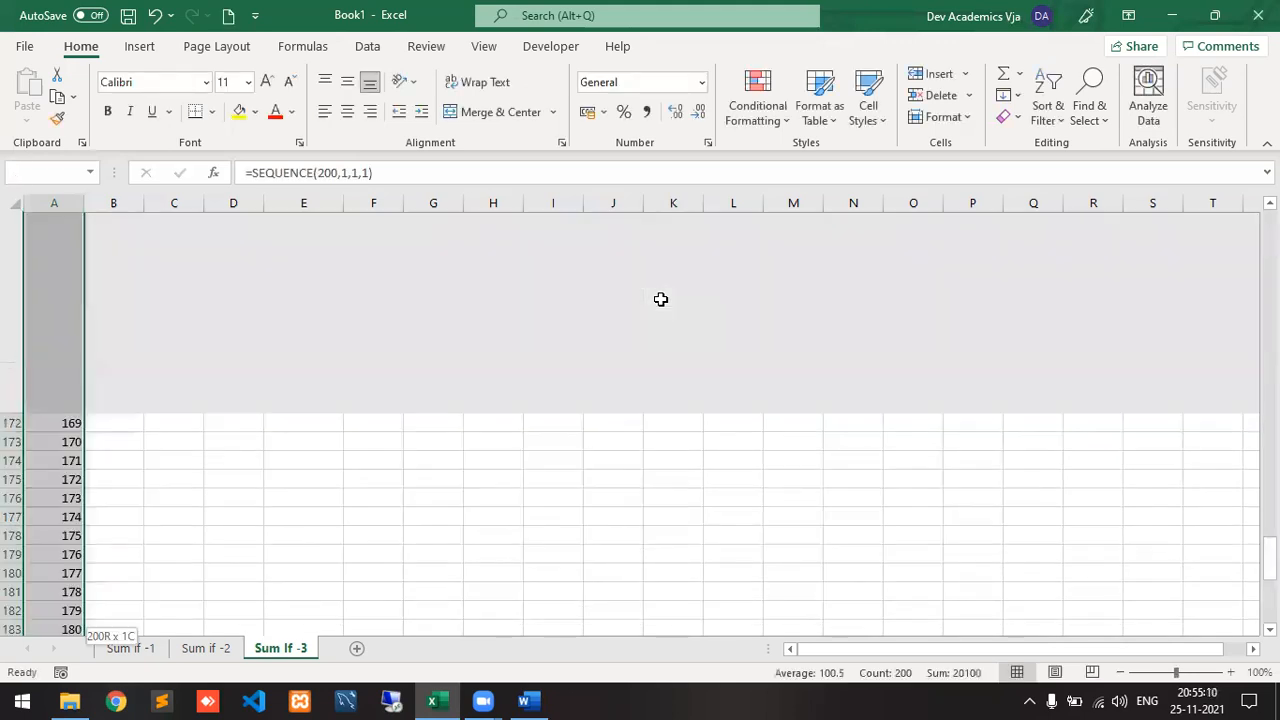
key(ctrl+c)
click(27, 118)
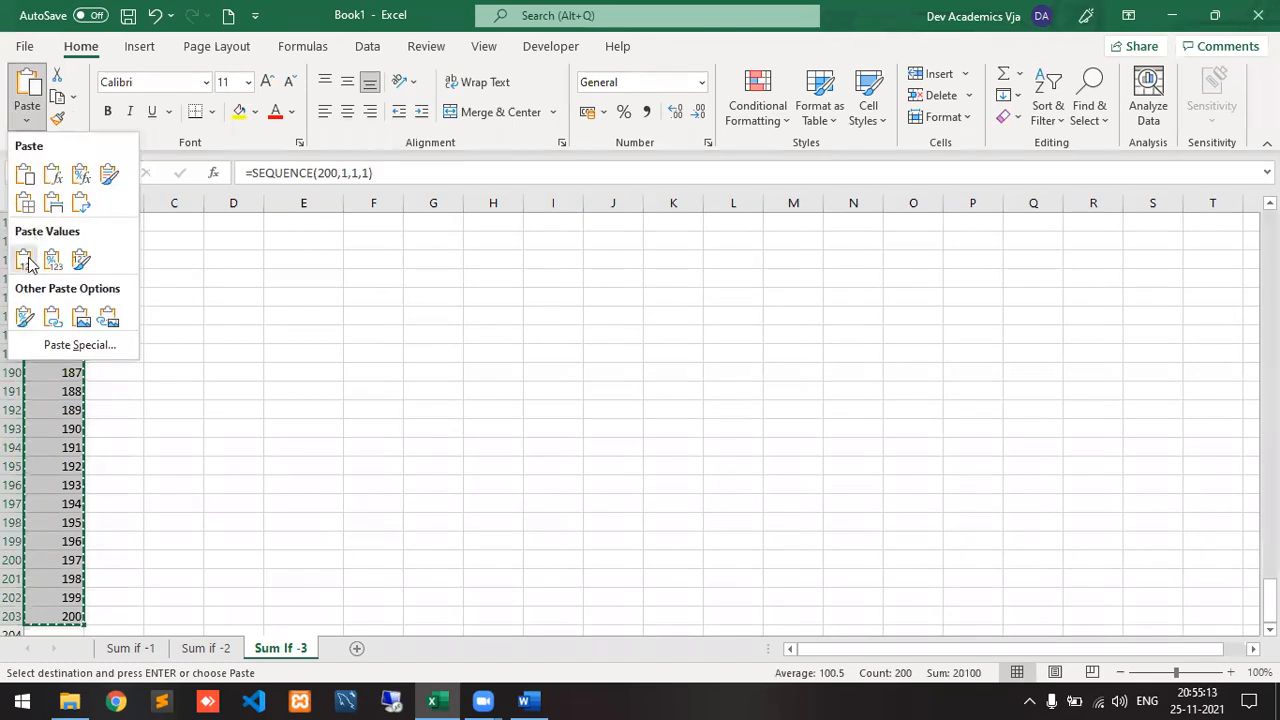
click(25, 259)
key(Down)
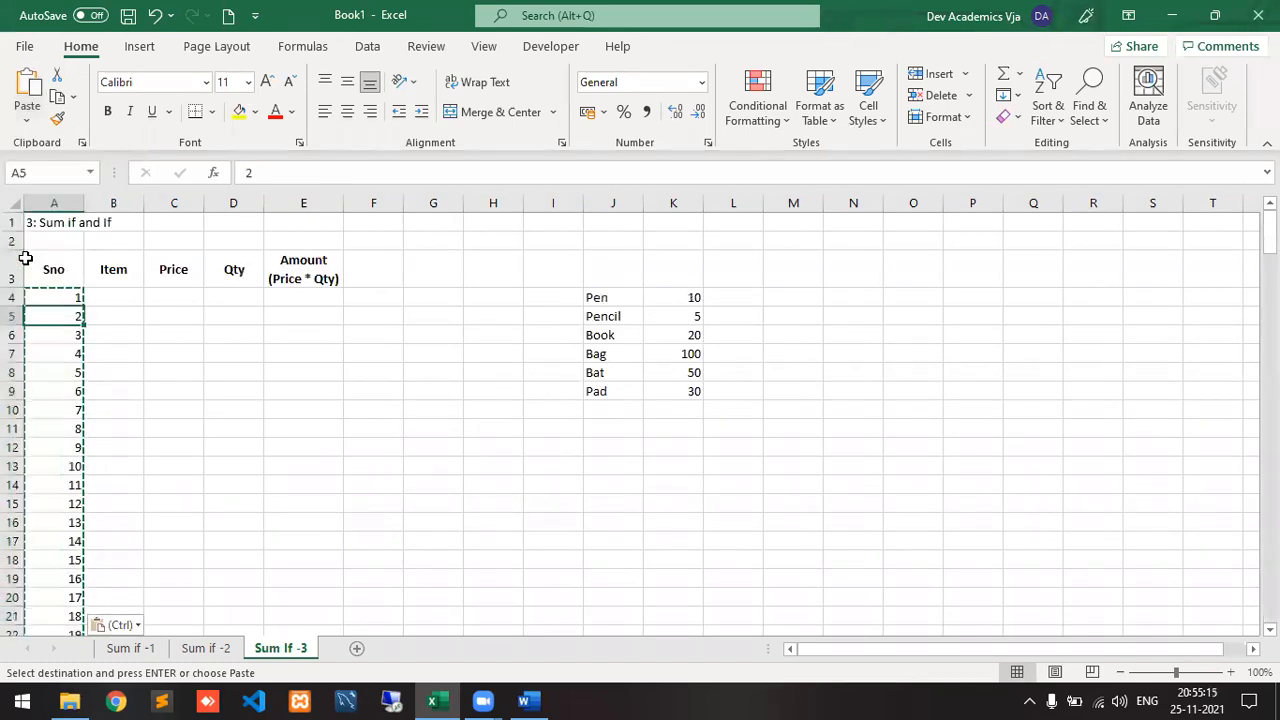
key(Up)
key(Right)
key(Escape)
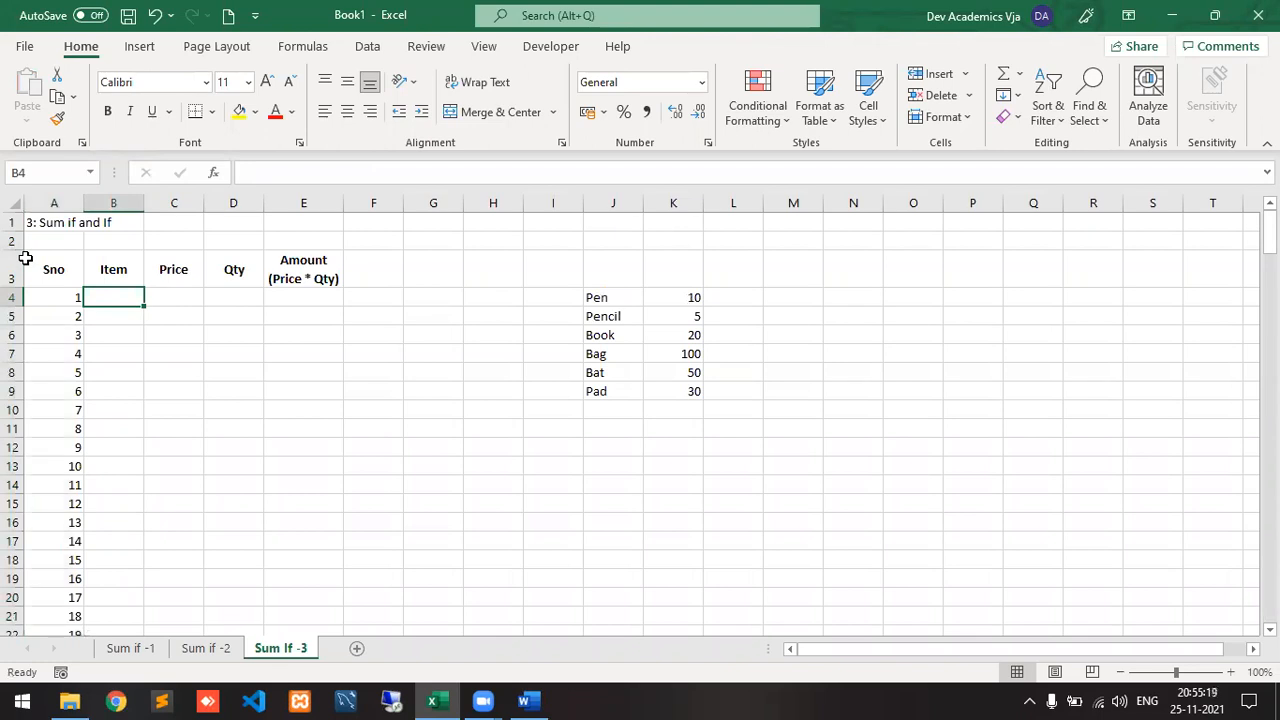
- Enter Pen in B4 and copy the item names from J4:J9 into the Item column starting at B4
text(Pen)
key(Return)
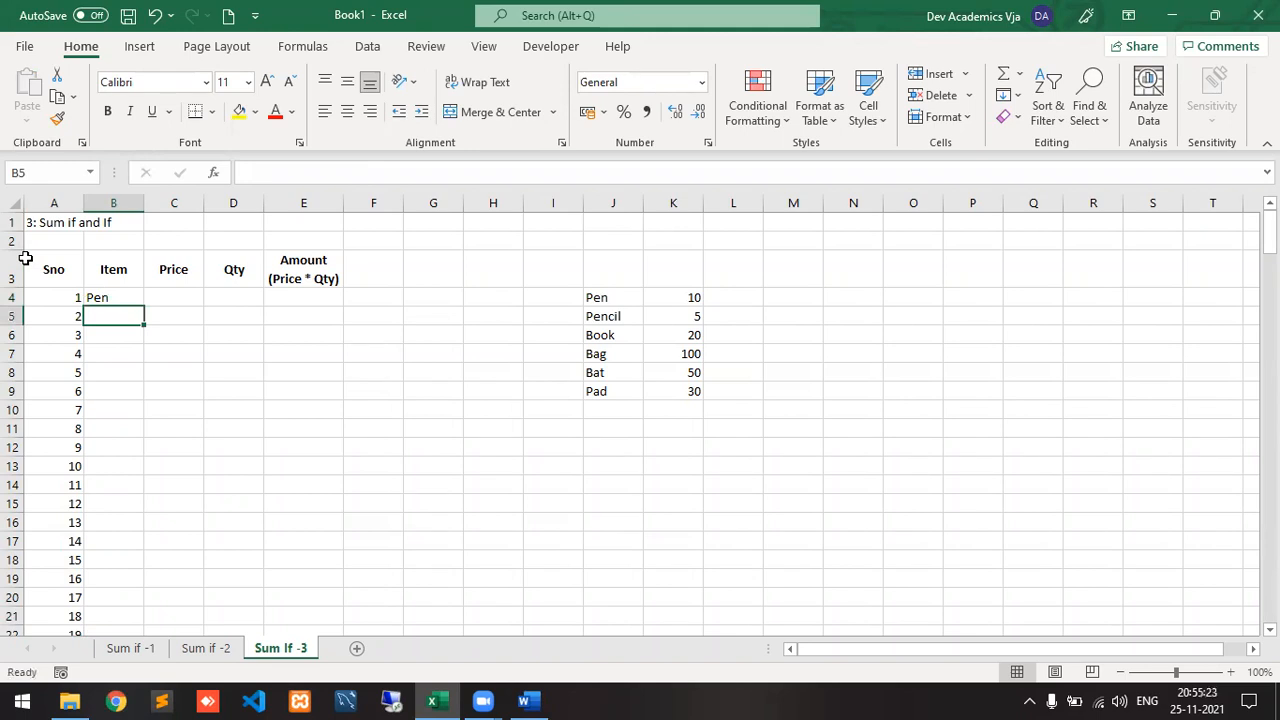
key(Up)
key(Right)
key(Right)
key(Right)
key(Right)
key(Right)
key(Right)
key(Right)
key(Right)
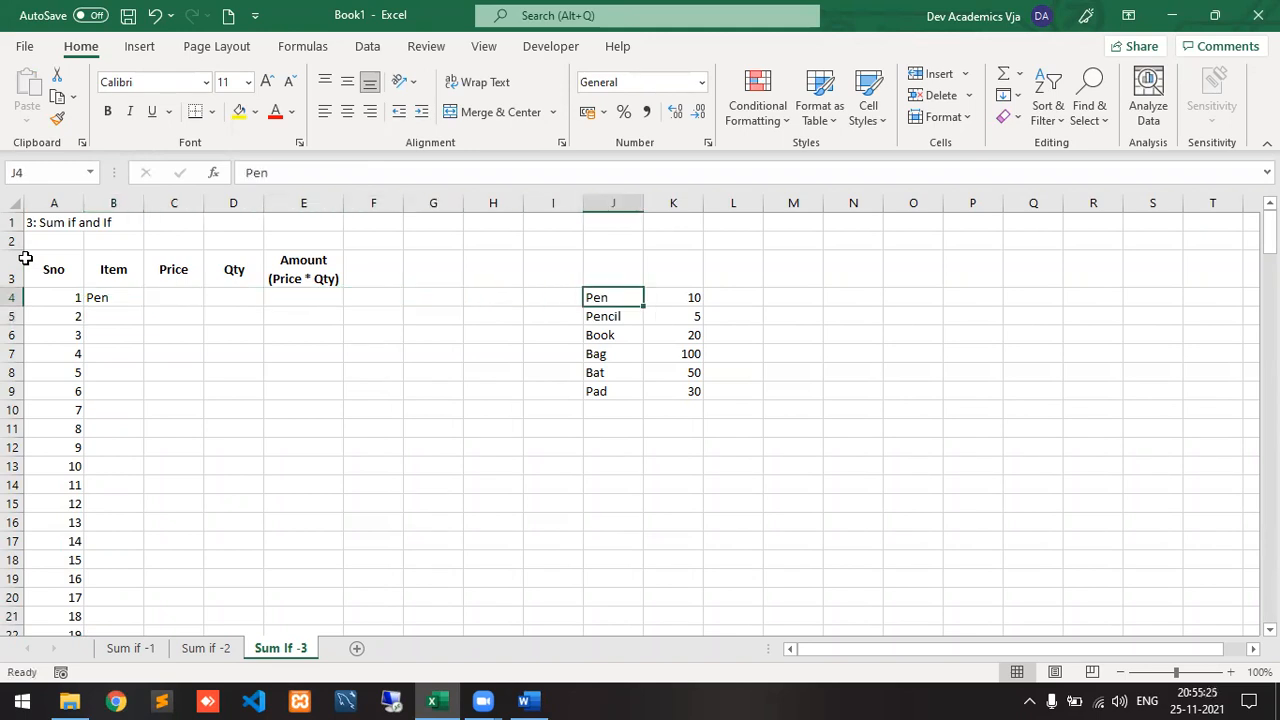
key(ctrl+shift+Down)
key(ctrl+c)
key(Left)
key(Left)
key(Left)
key(Left)
key(Left)
key(Left)
key(Left)
key(Left)
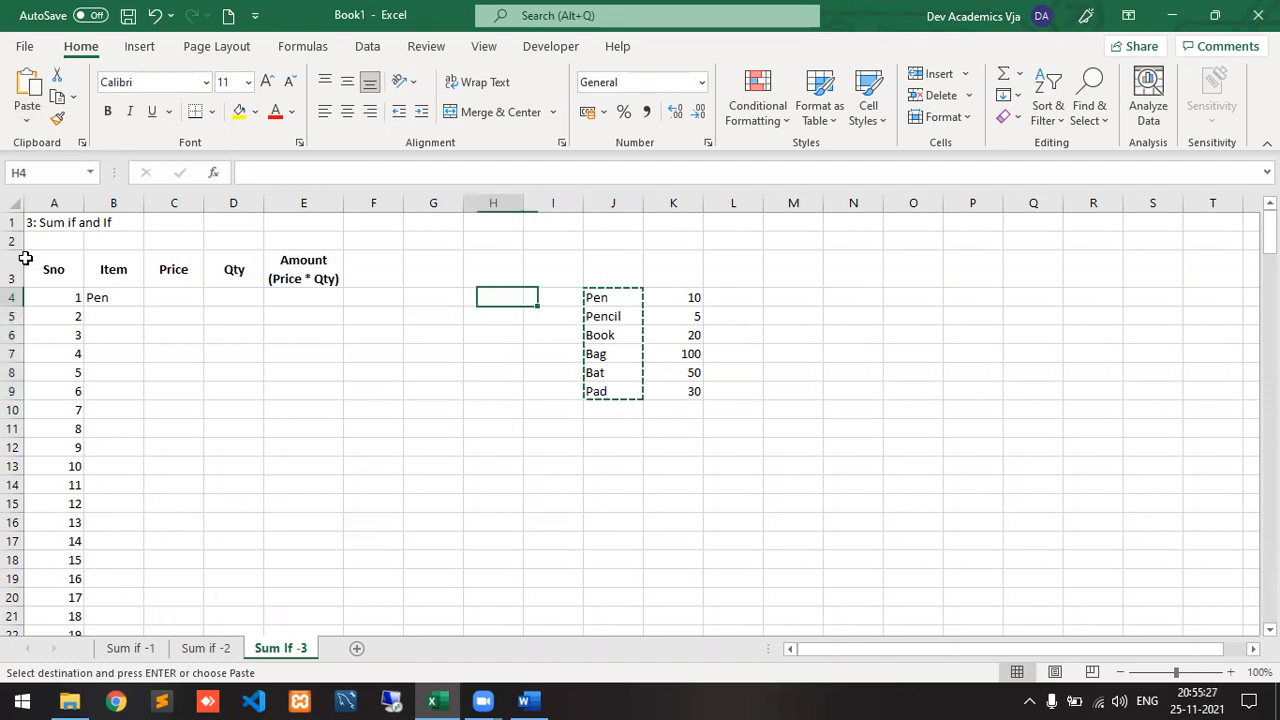
key(ctrl+v)
key(Down)
key(Up)
key(Escape)
- Repeat the six item names in B4:B9 down the Item column alongside all the serial numbers
key(shift+Down)
key(shift+Down)
key(shift+Down)
key(shift+Down)
key(shift+Down)
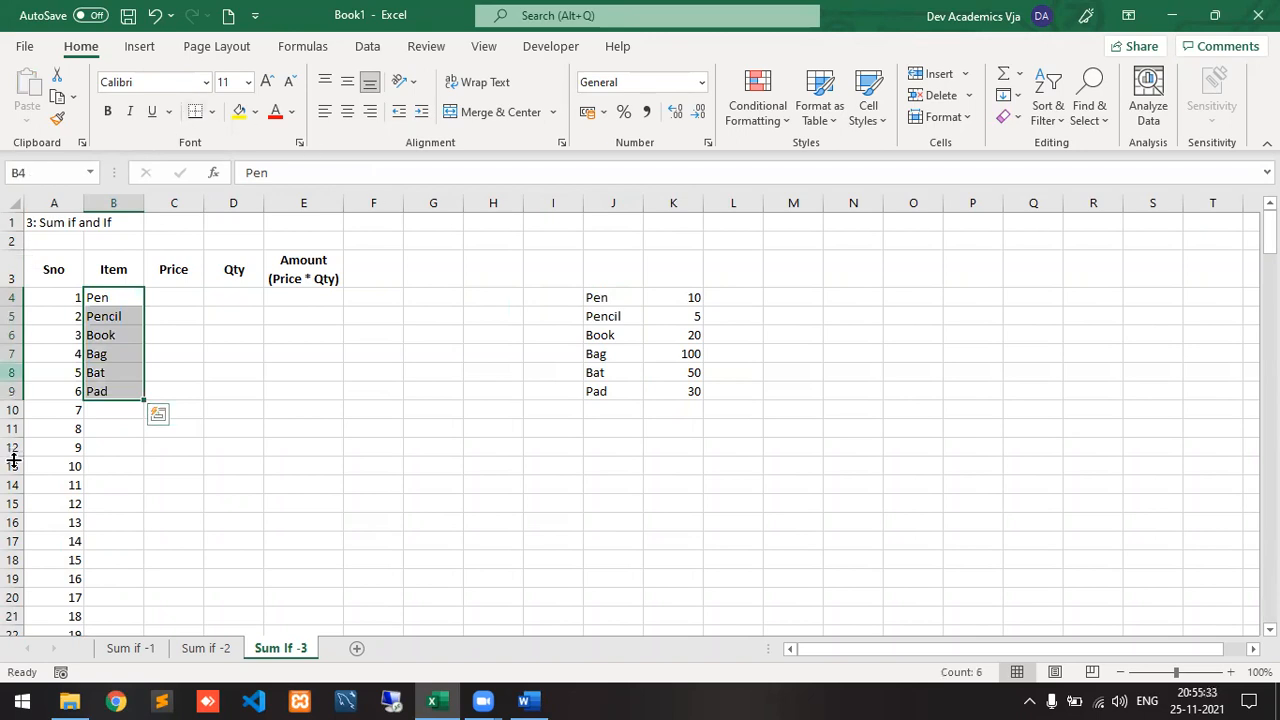
double_click(141, 400)
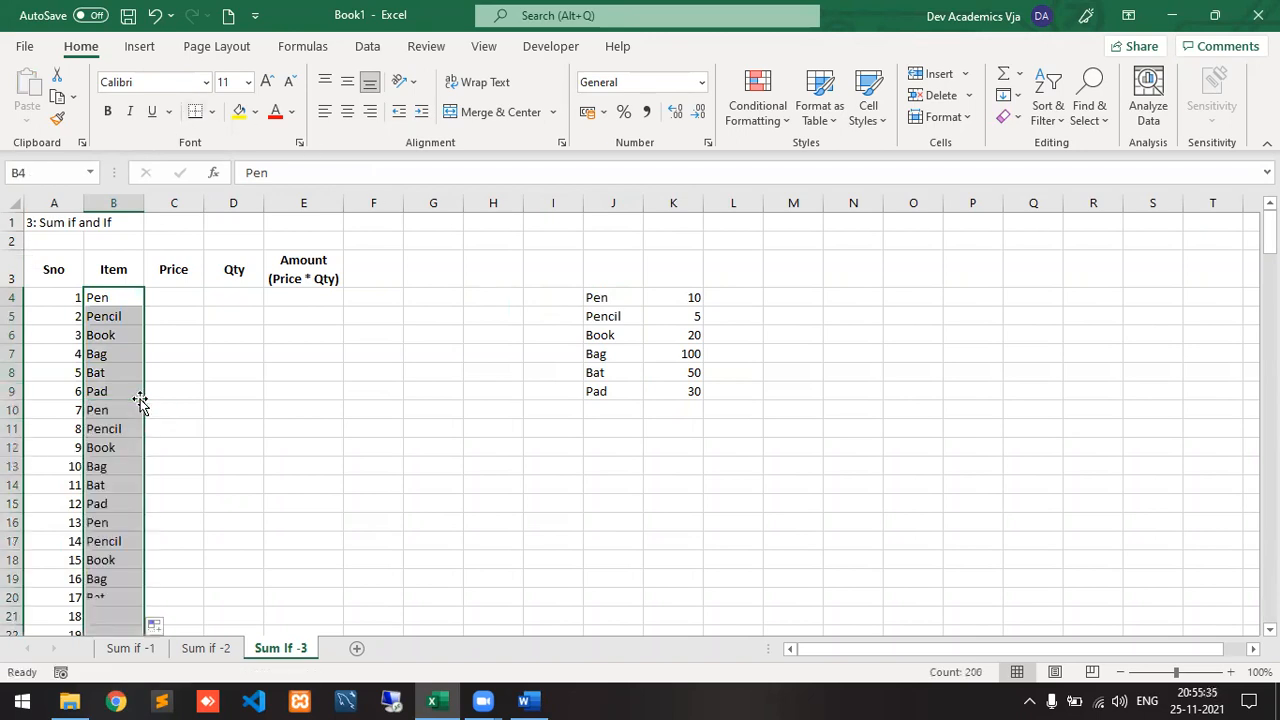
- Give C4 the Accounting format and begin its price formula with =if(B4="Pen",10,
click(173, 297)
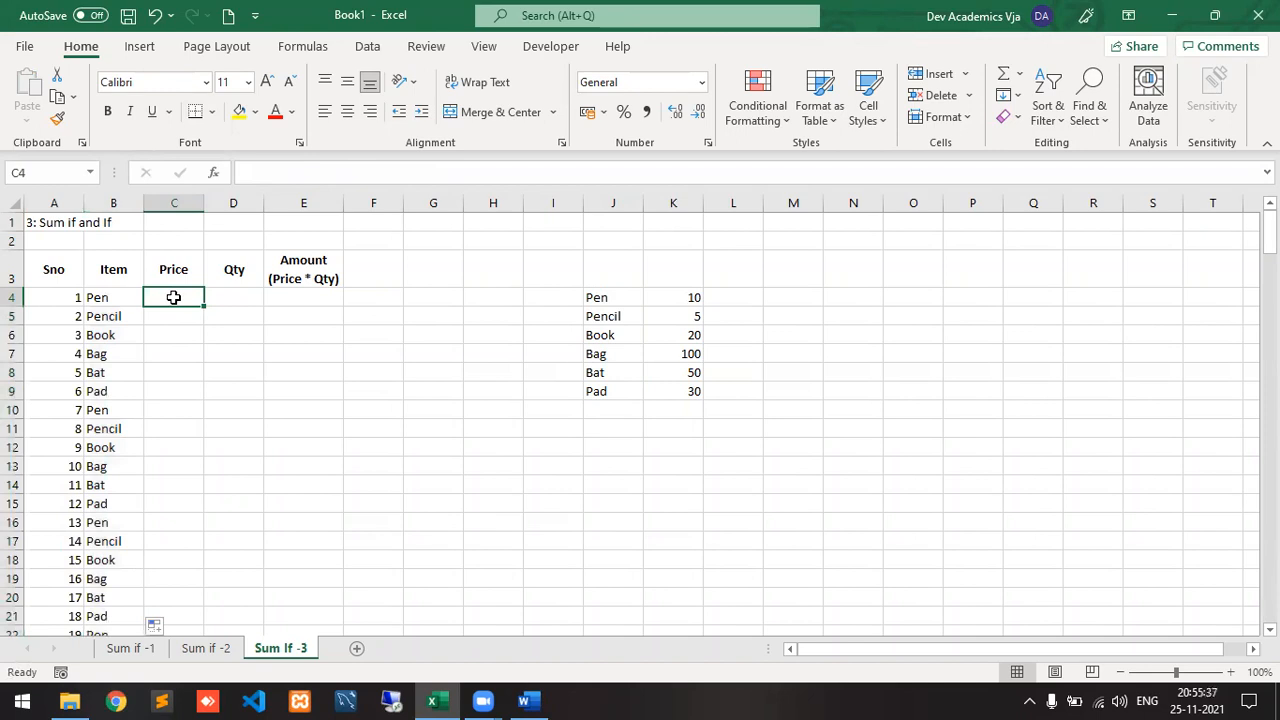
click(588, 111)
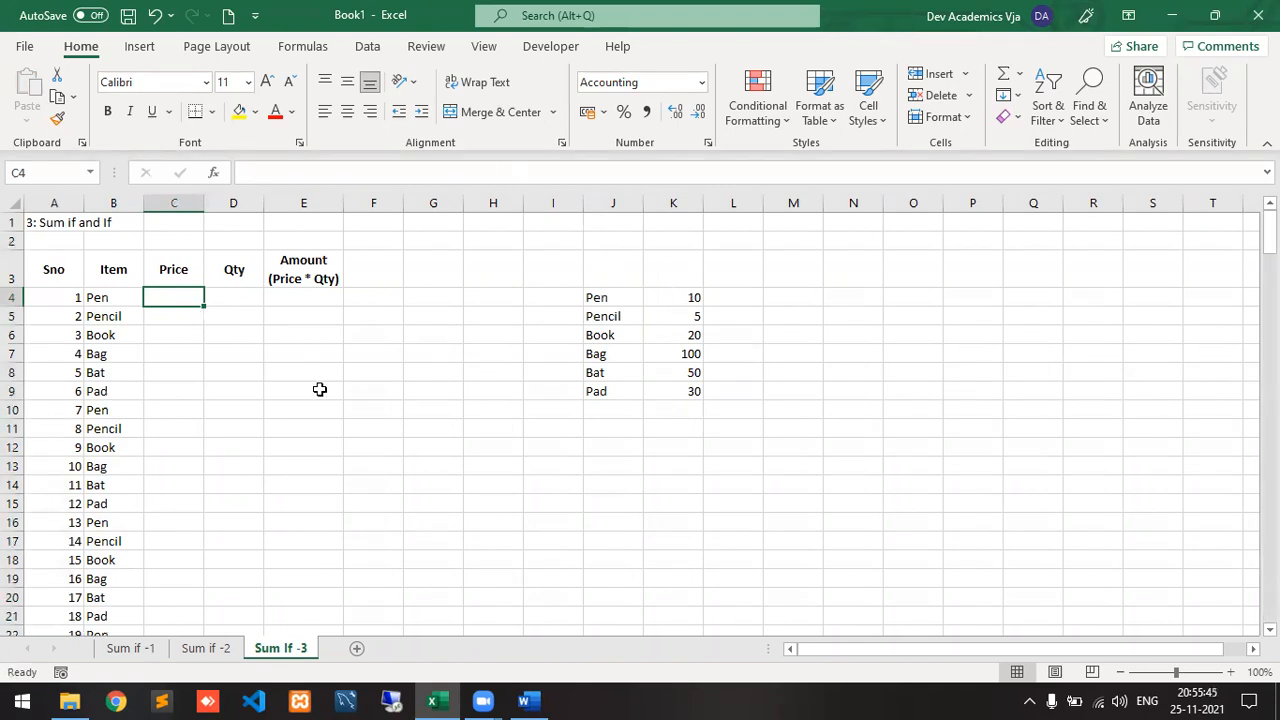
text(=)
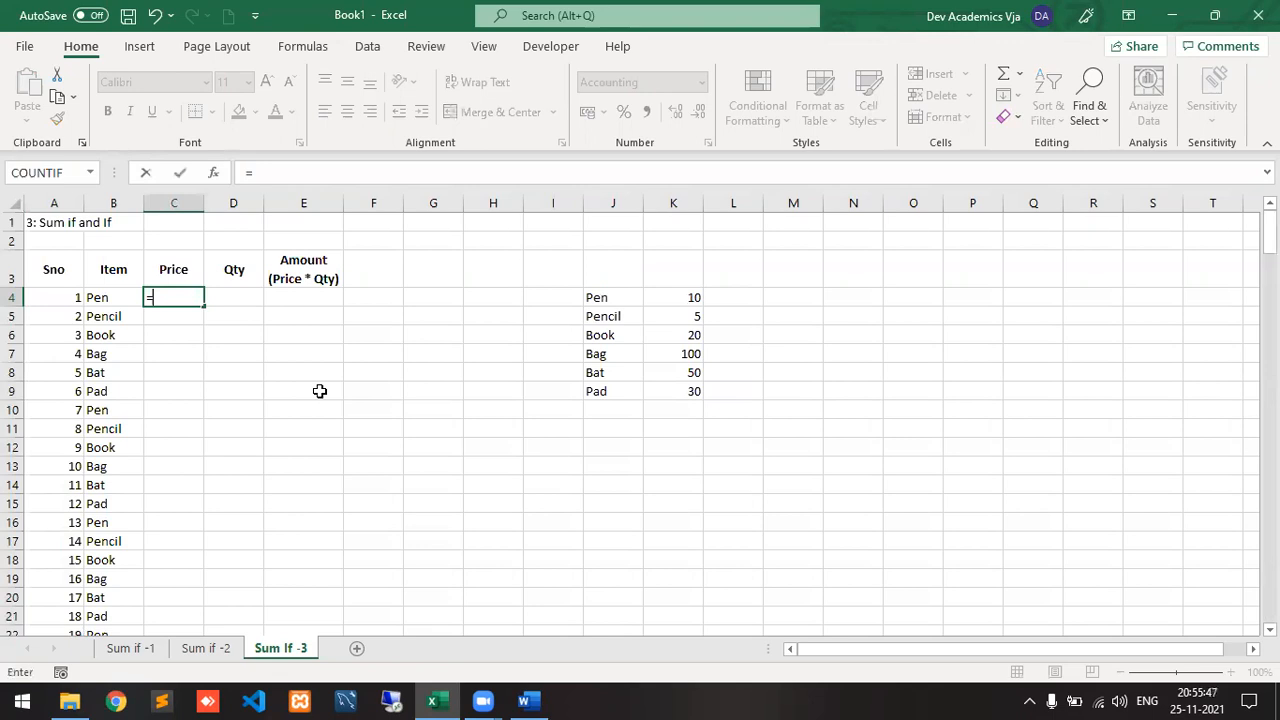
text(if)
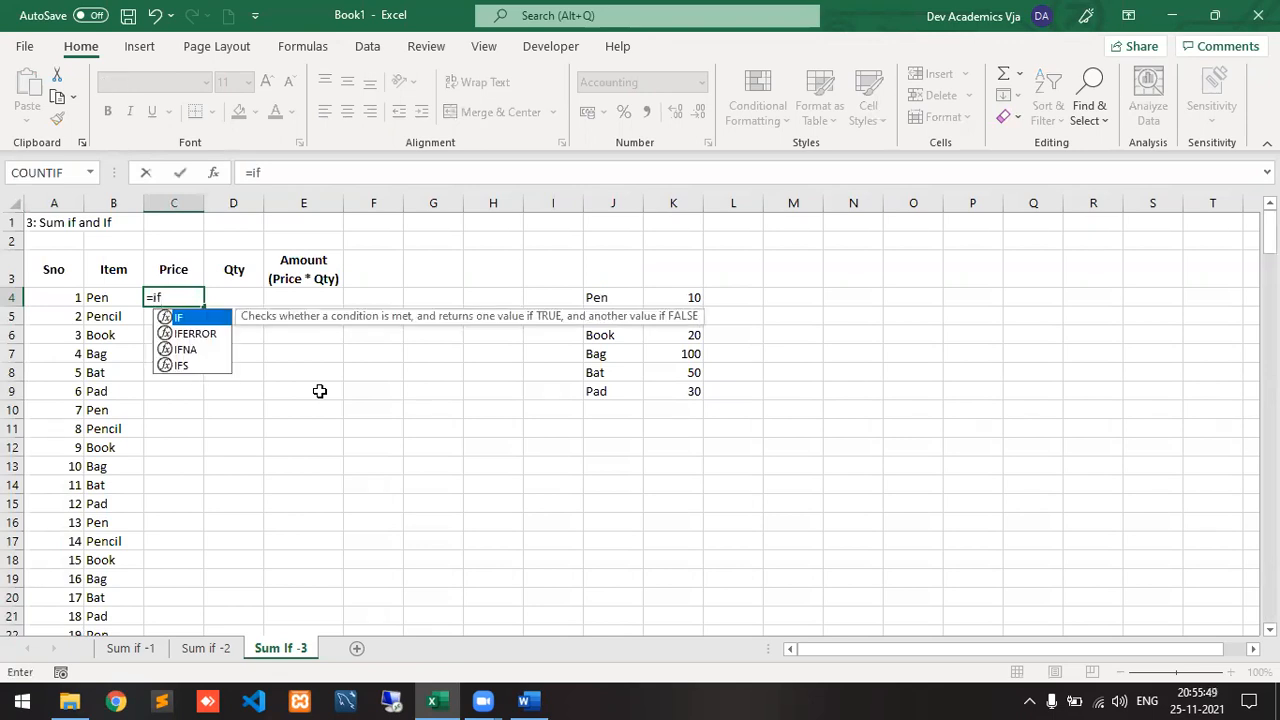
text(()
key(Left)
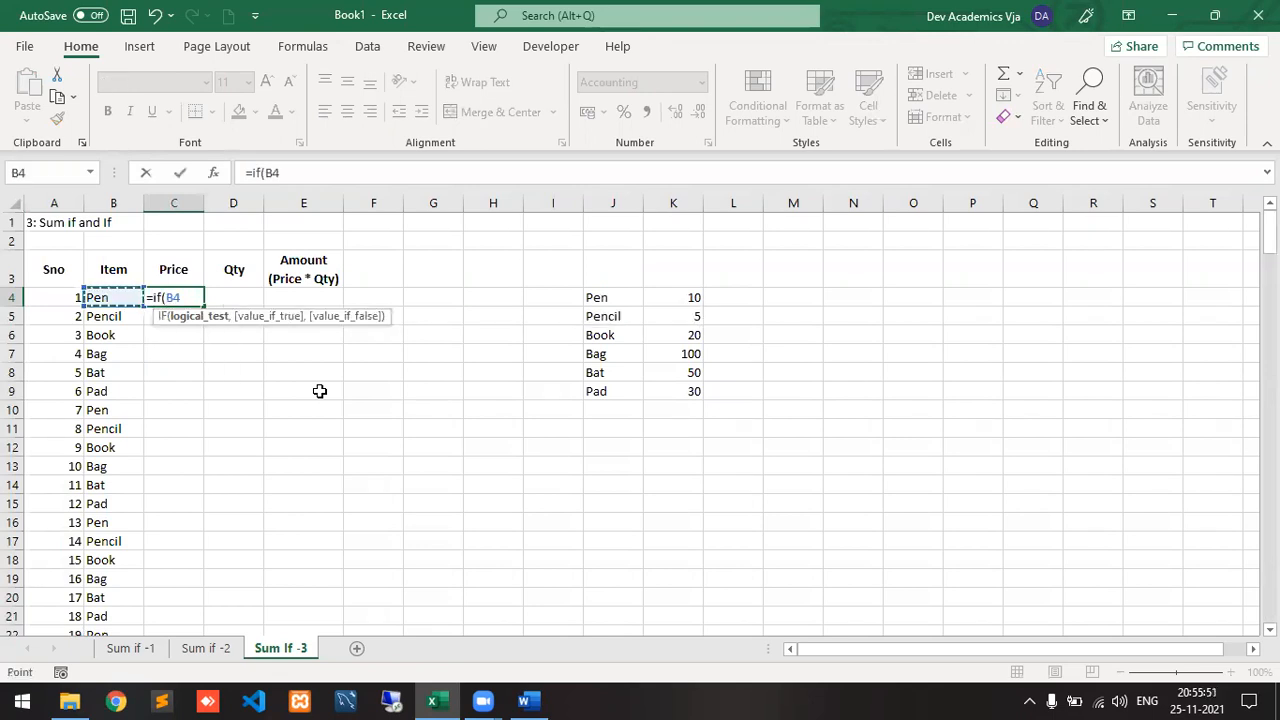
text(="Pen",)
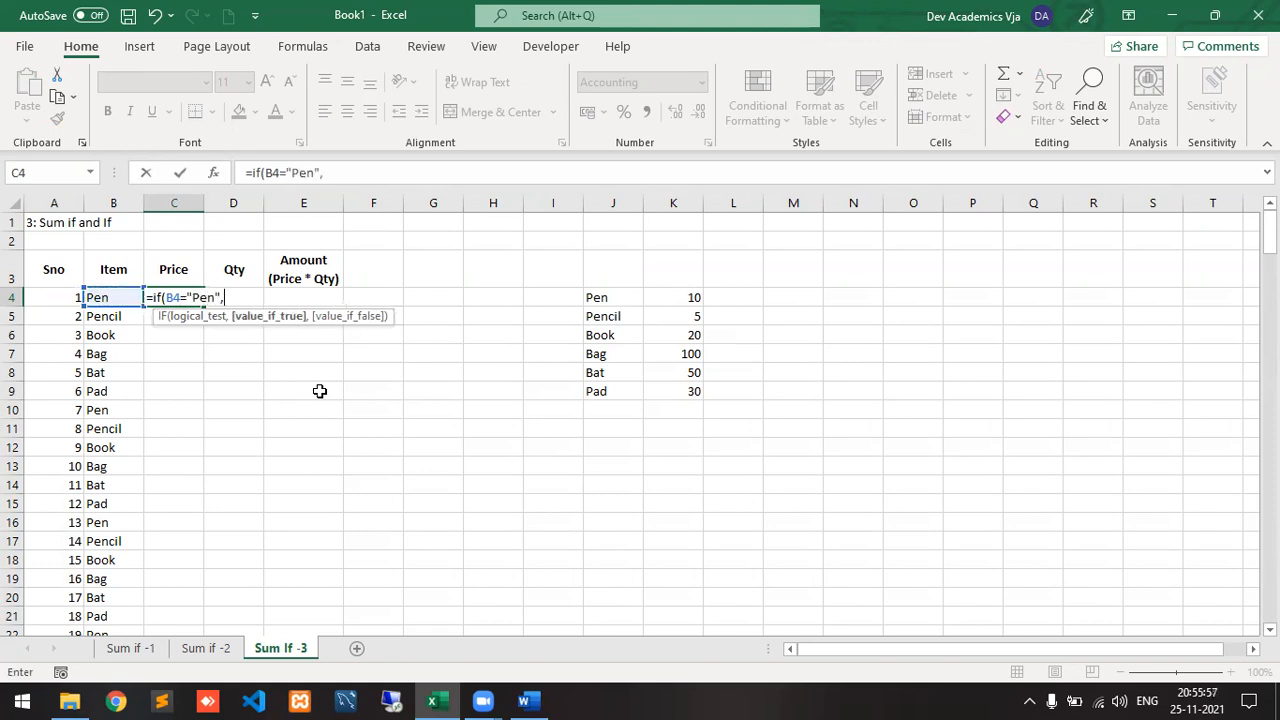
text(10,)
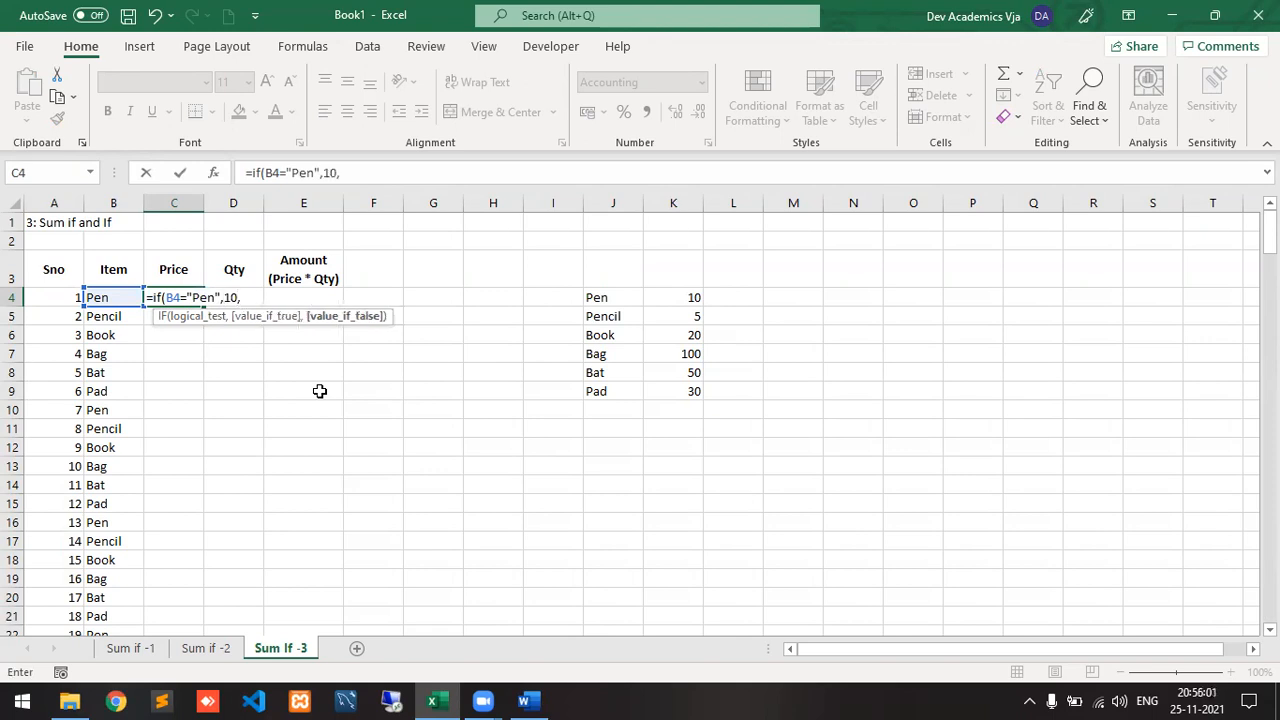
- Add a nested IF for Pencil to the C4 formula, written as if(b4="Pencil"=5,
text(b4=)
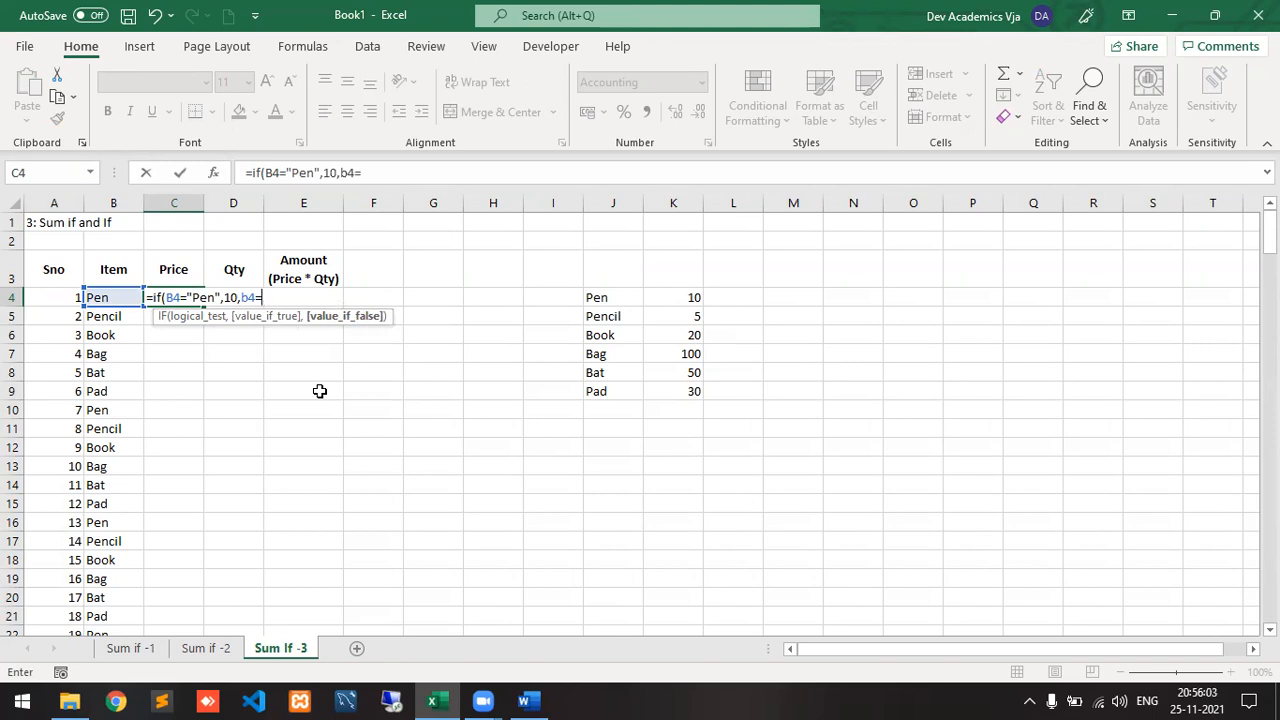
text("Pencil"=5,)
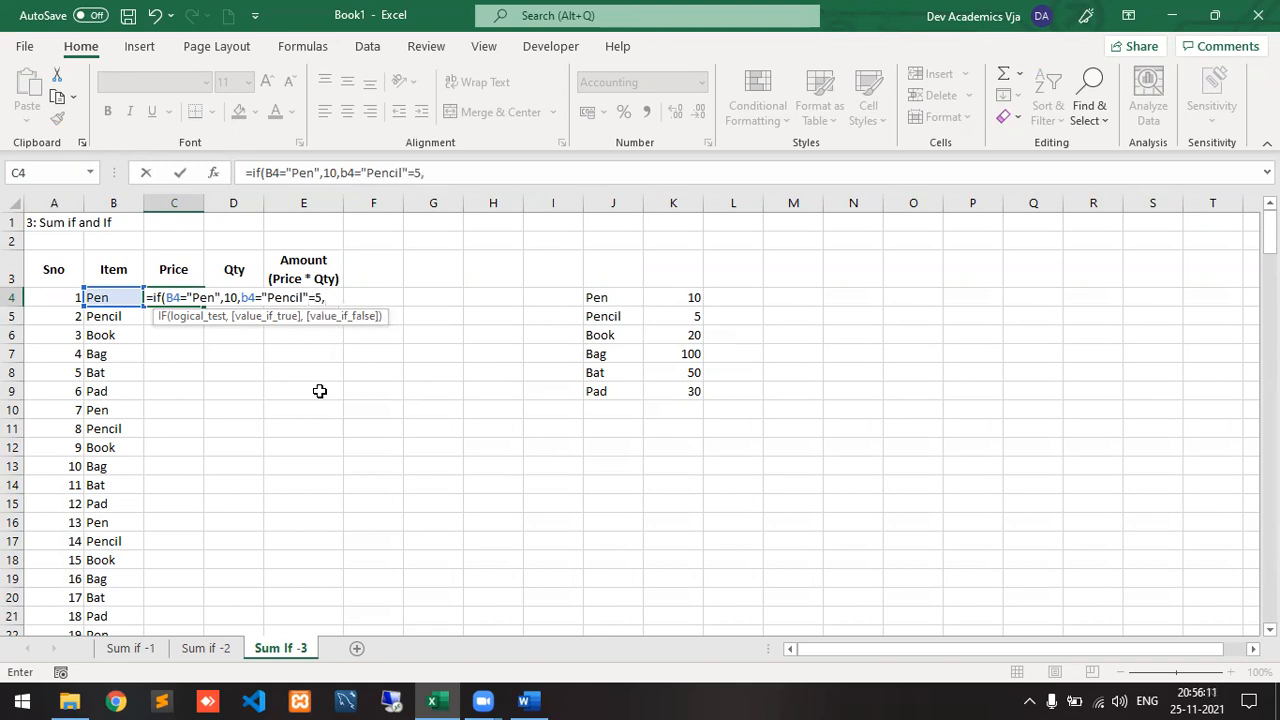
click(342, 172)
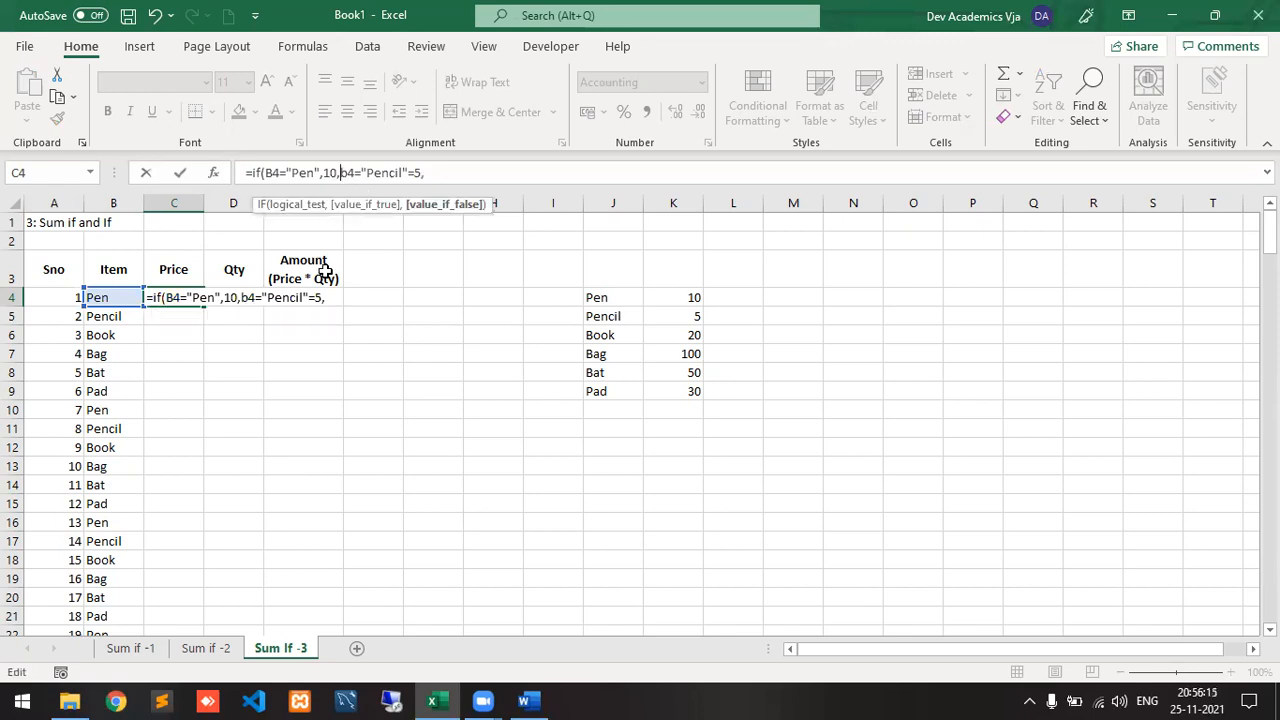
text(if(b4="Penc)
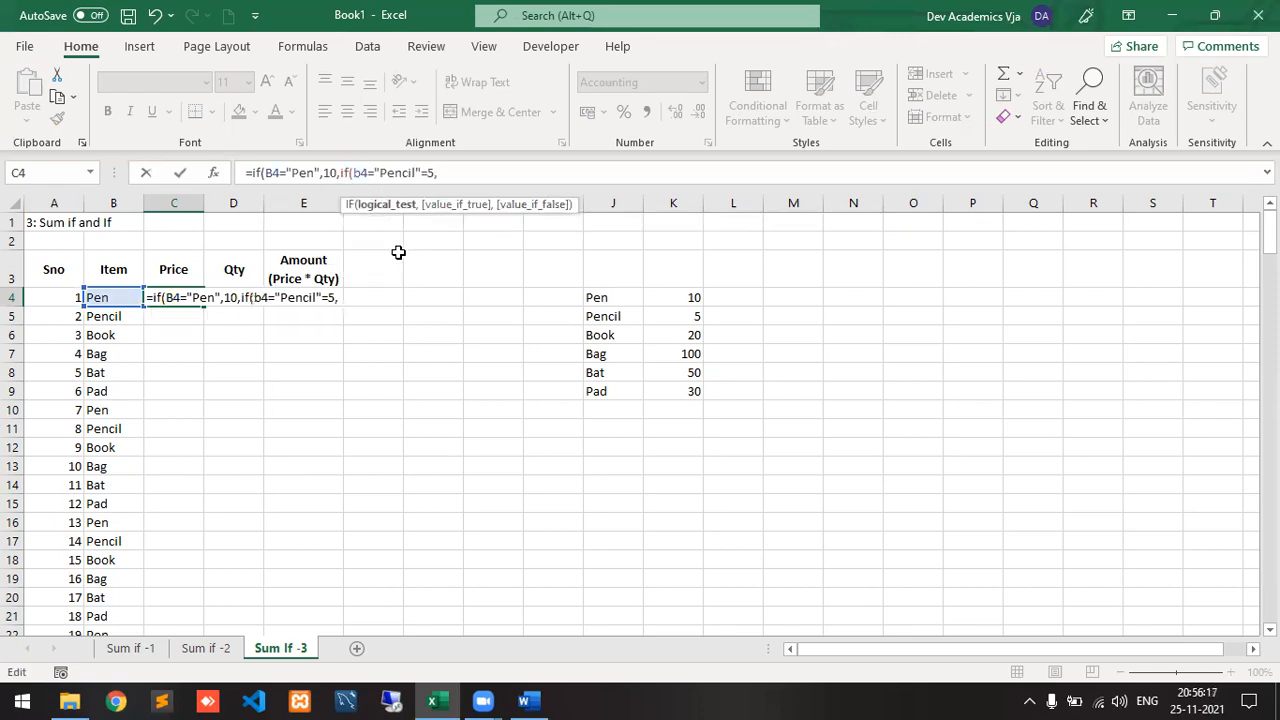
text(il"=5,i)
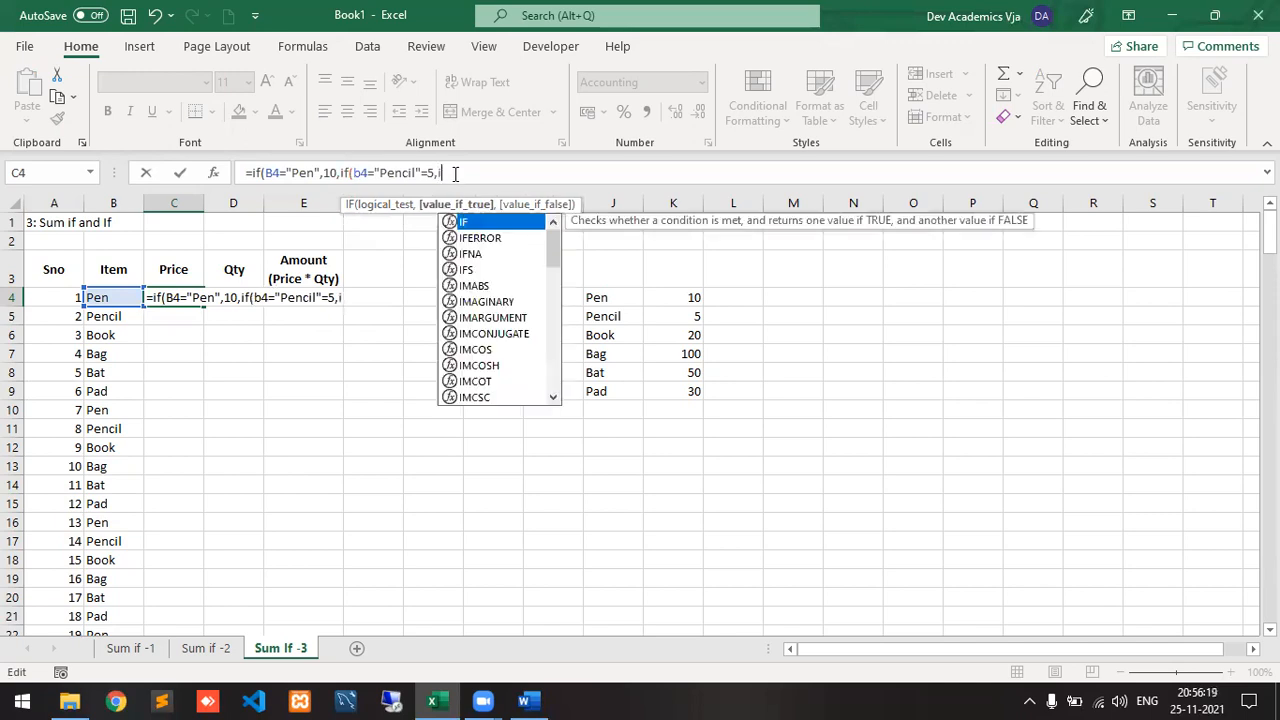
- Nest another IF in the C4 formula that returns 20 when B4 is "Book"
text(f()
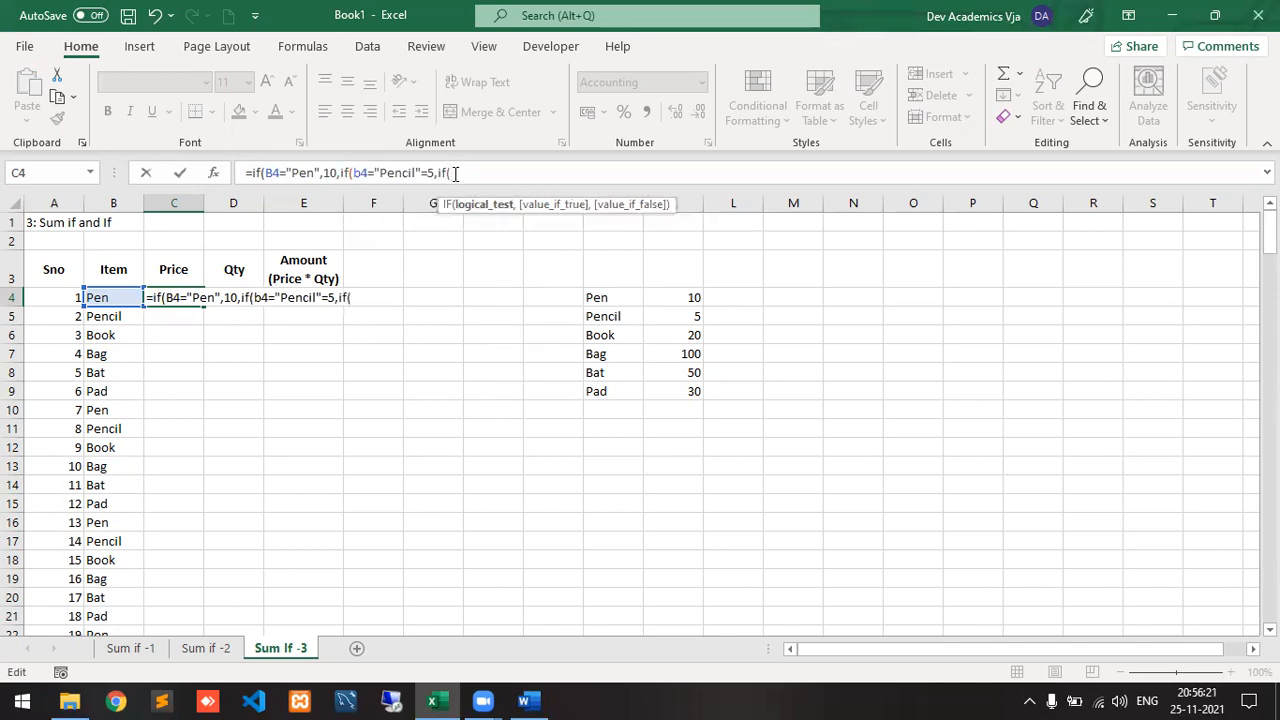
text(b4=)
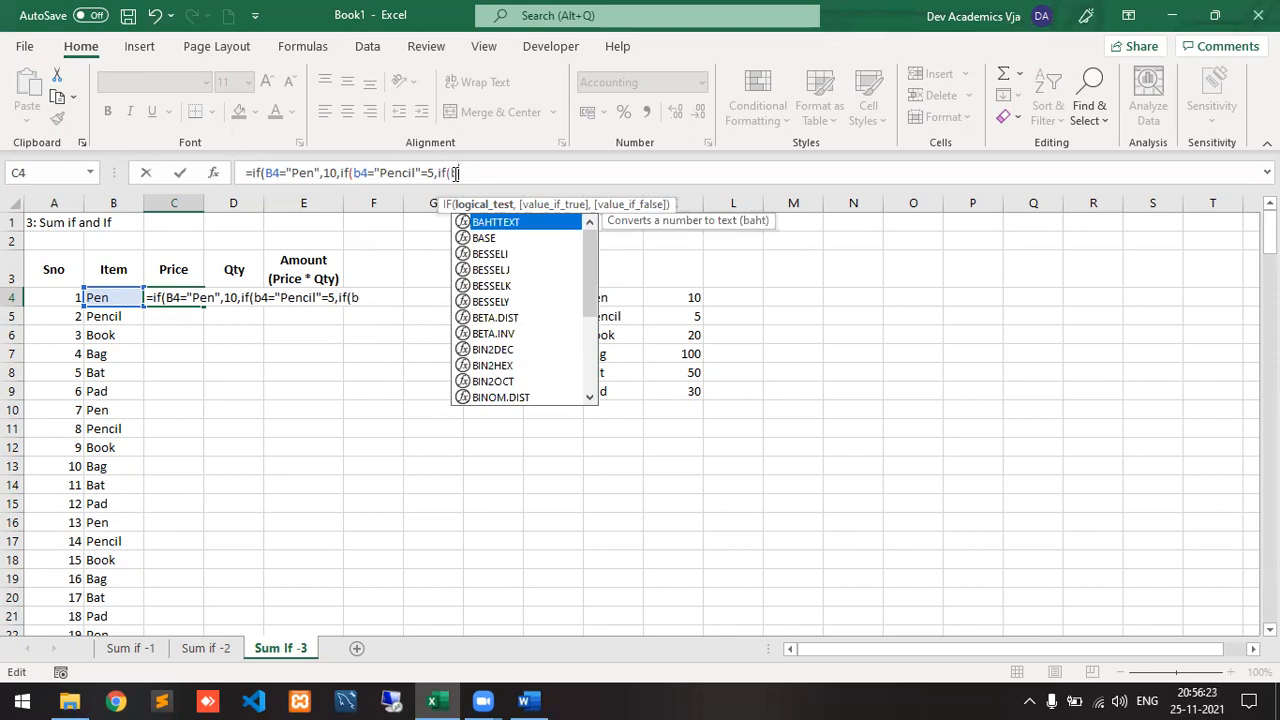
text("Book",20)
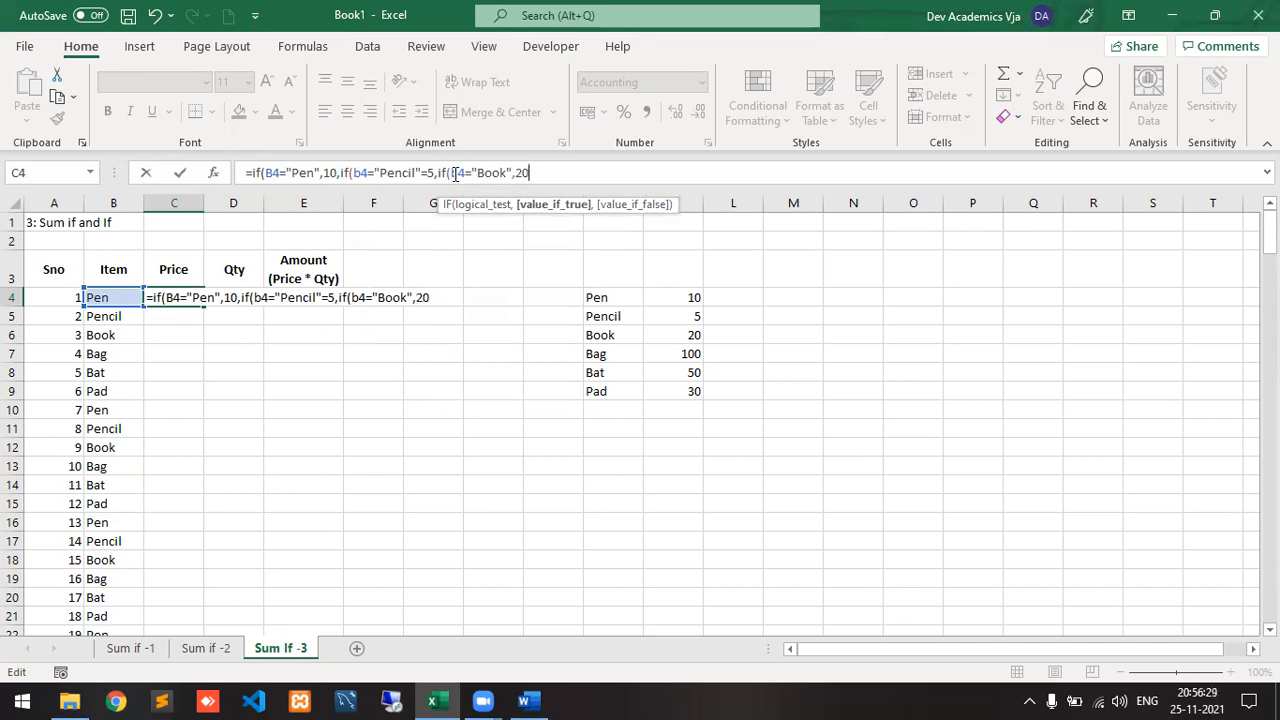
- Nest another IF in the C4 formula that returns 100 when B4 is "Bag"
text(,if)
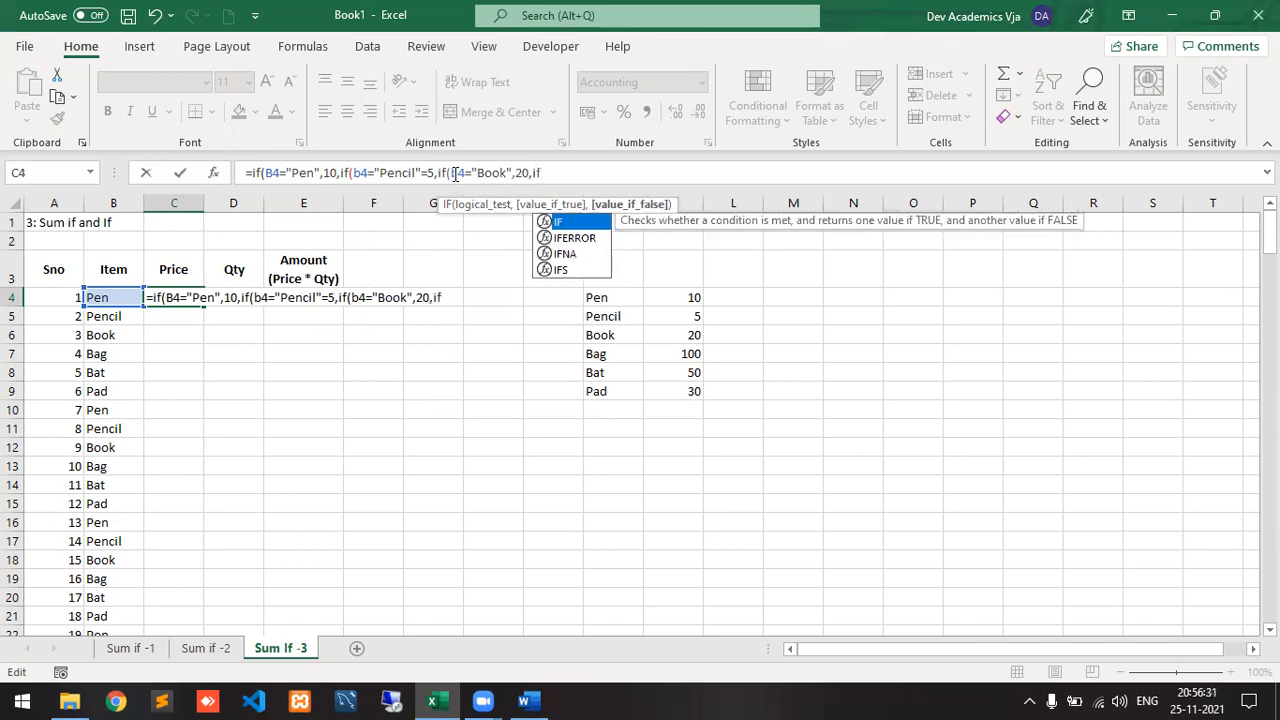
text((b4=")
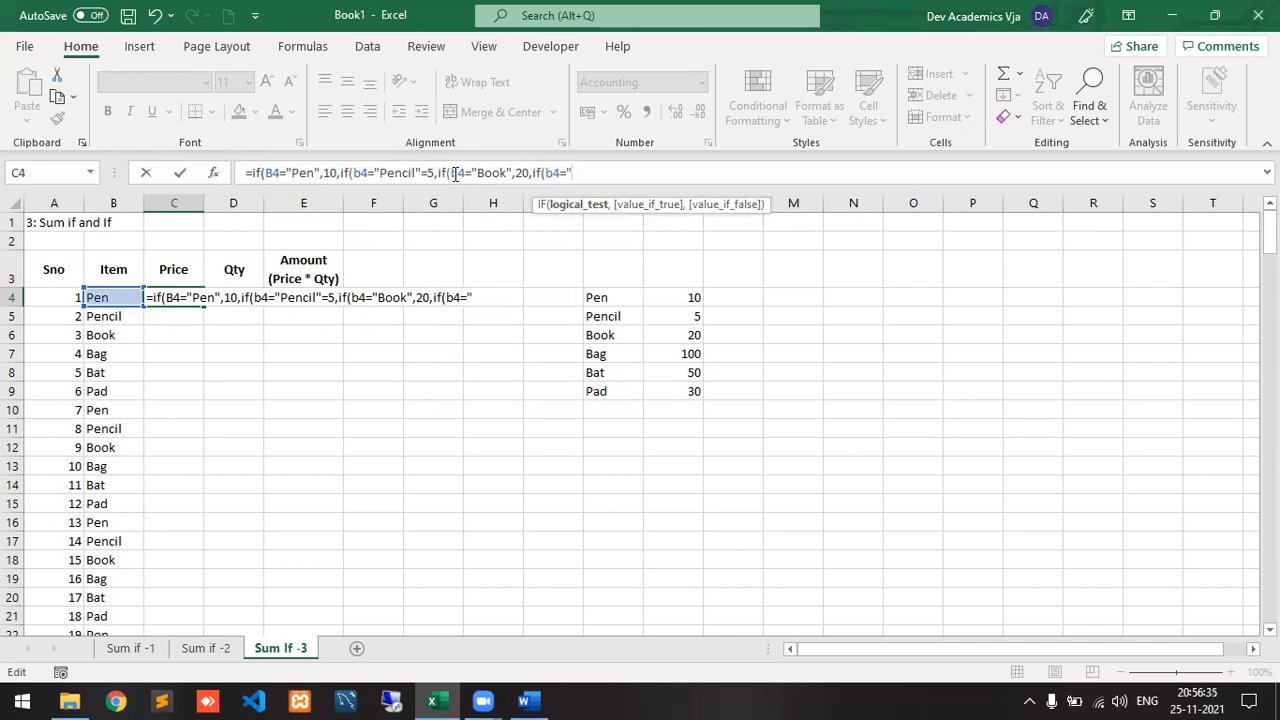
text(Bag="100)
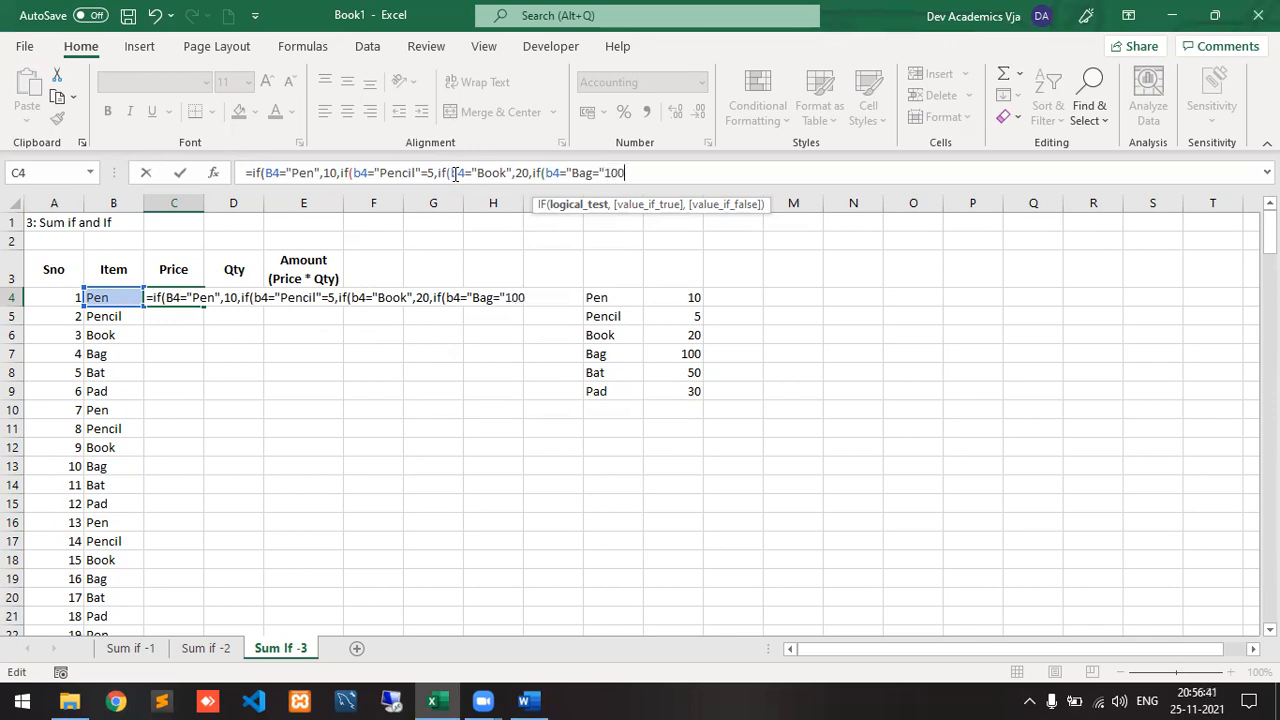
text(")
key(BackSpace)
key(BackSpace)
key(BackSpace)
key(BackSpace)
key(BackSpace)
key(BackSpace)
text(",100)
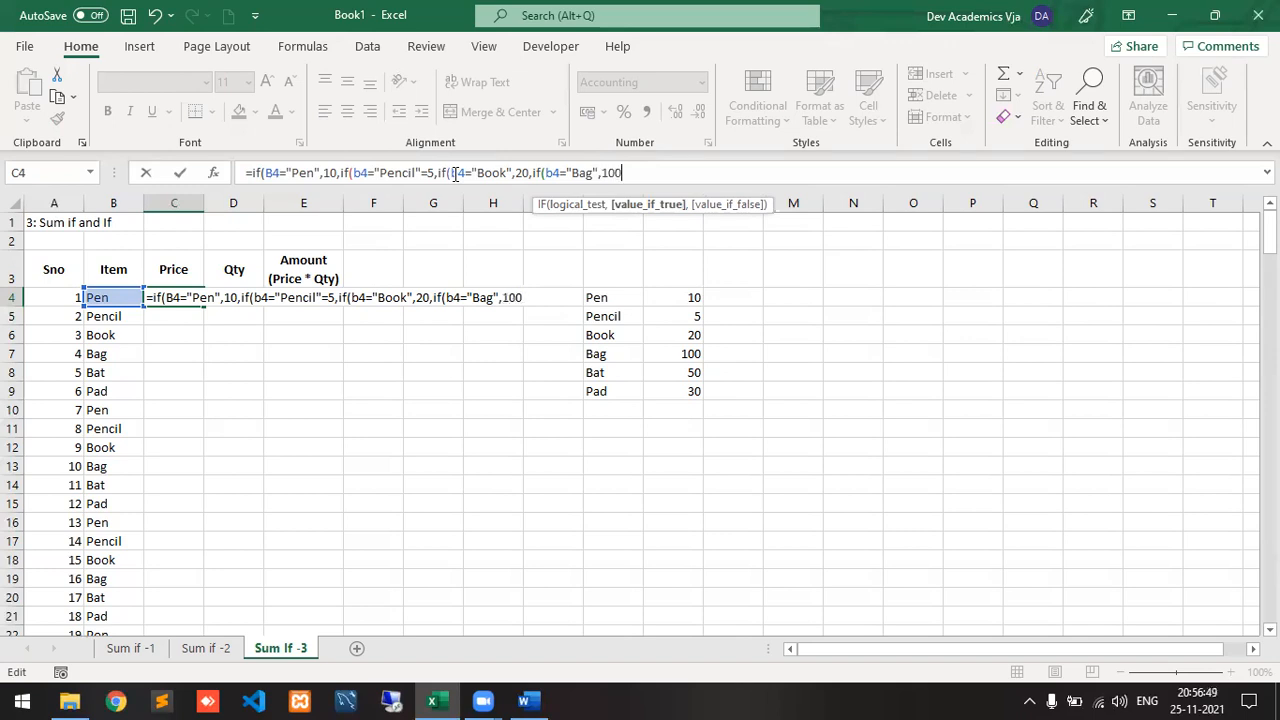
- Nest another IF in the C4 formula that returns 50 when B4 is "bat"
text(,if)
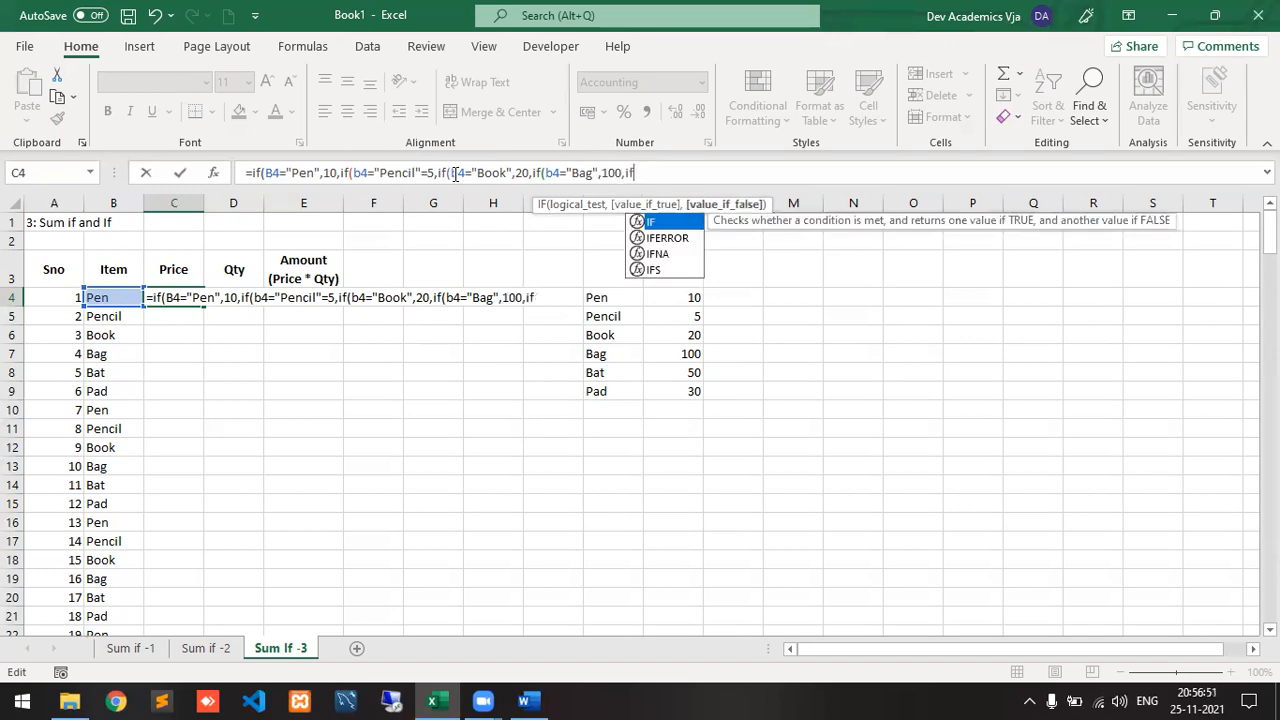
text(()
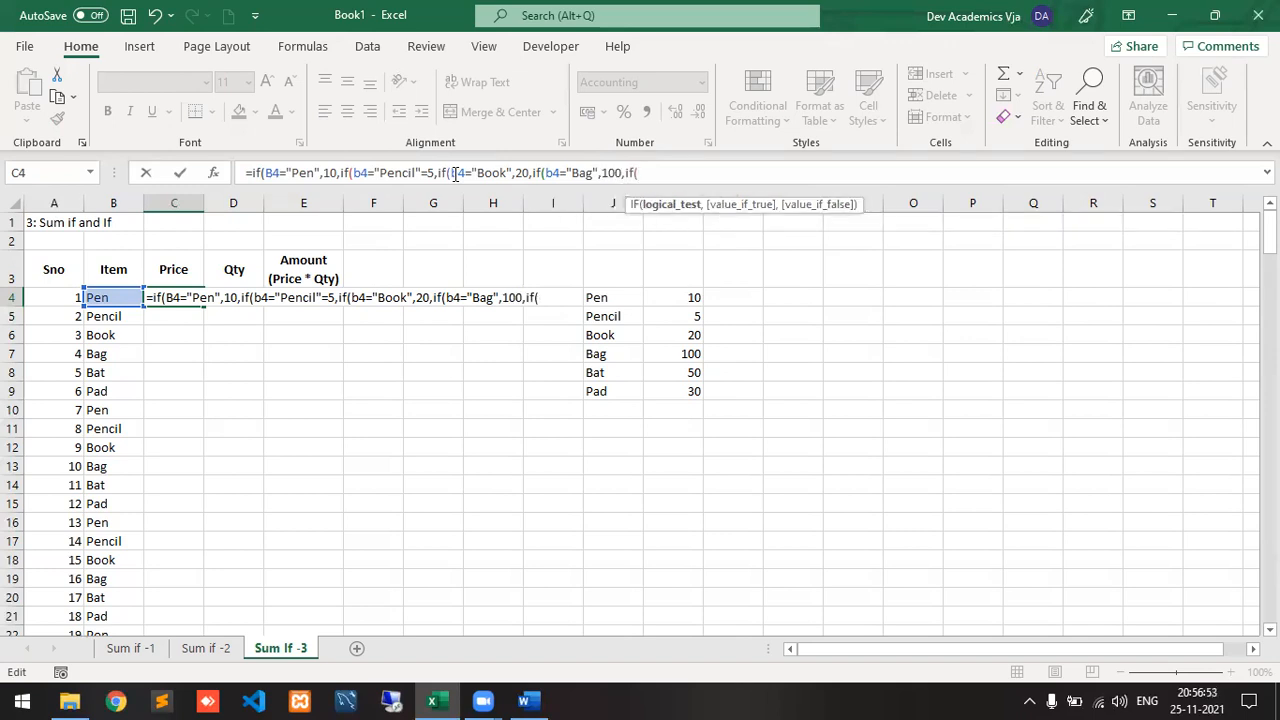
text(be)
key(BackSpace)
text(4=)
text("ba)
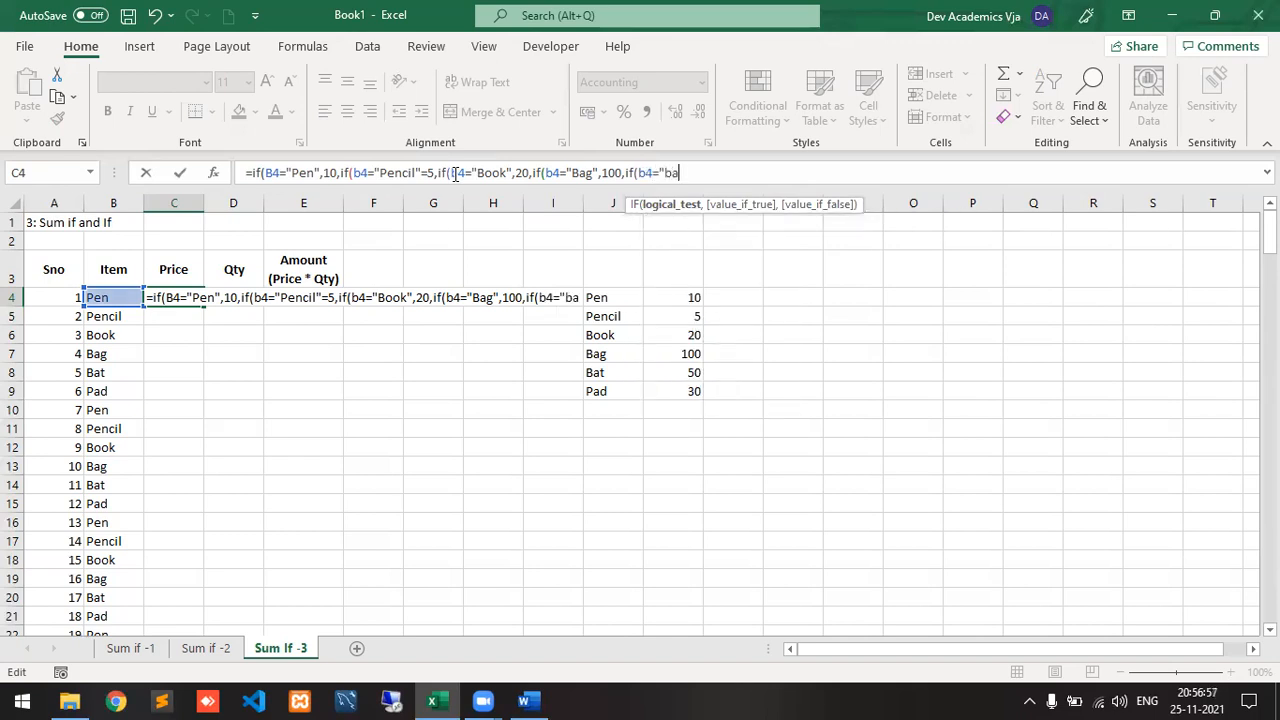
text(t",50,if)
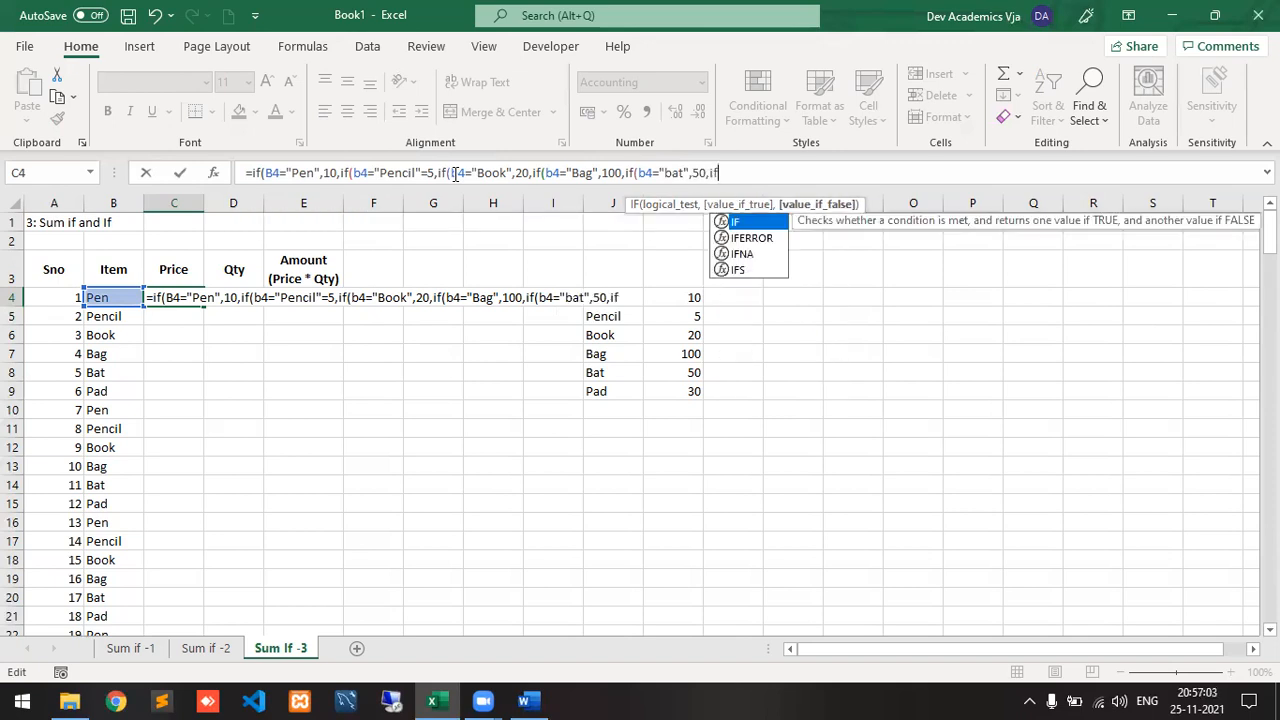
- Finish the C4 formula with a nested IF returning 30 when B4 is "Pad" and otherwise 0, closing all six brackets
text(()
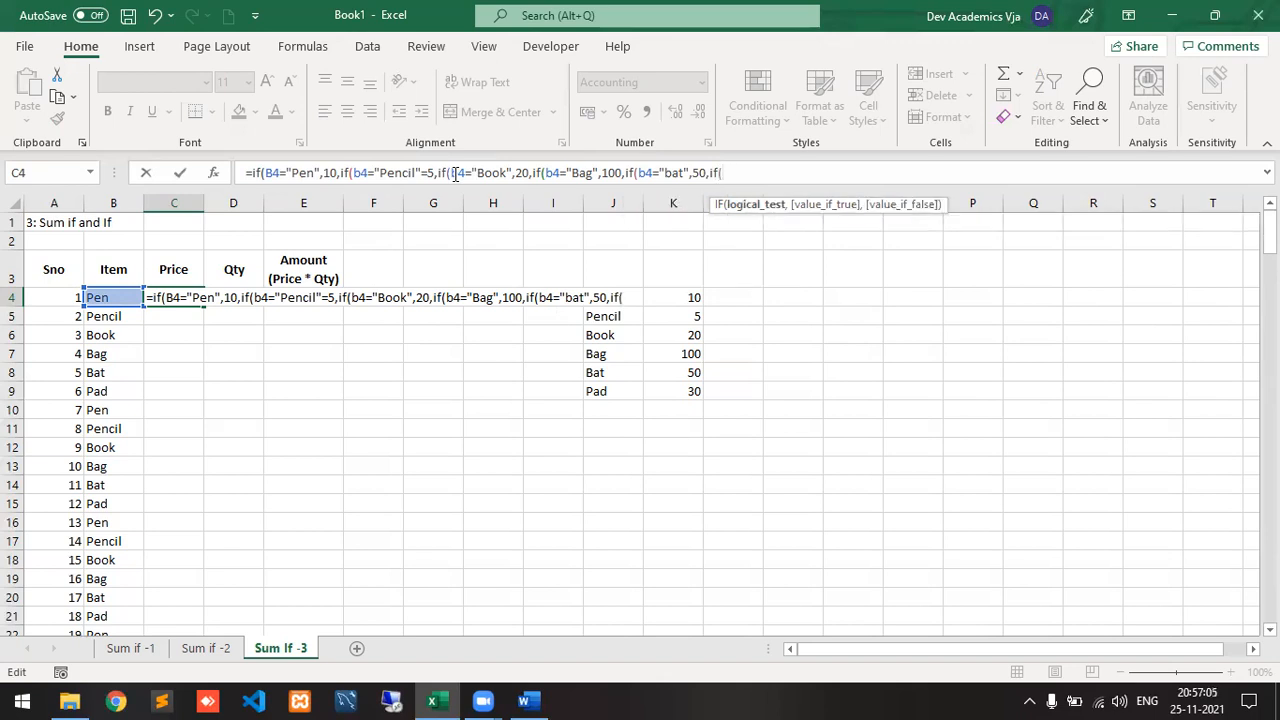
text(b4="Pag)
key(BackSpace)
text(d",)
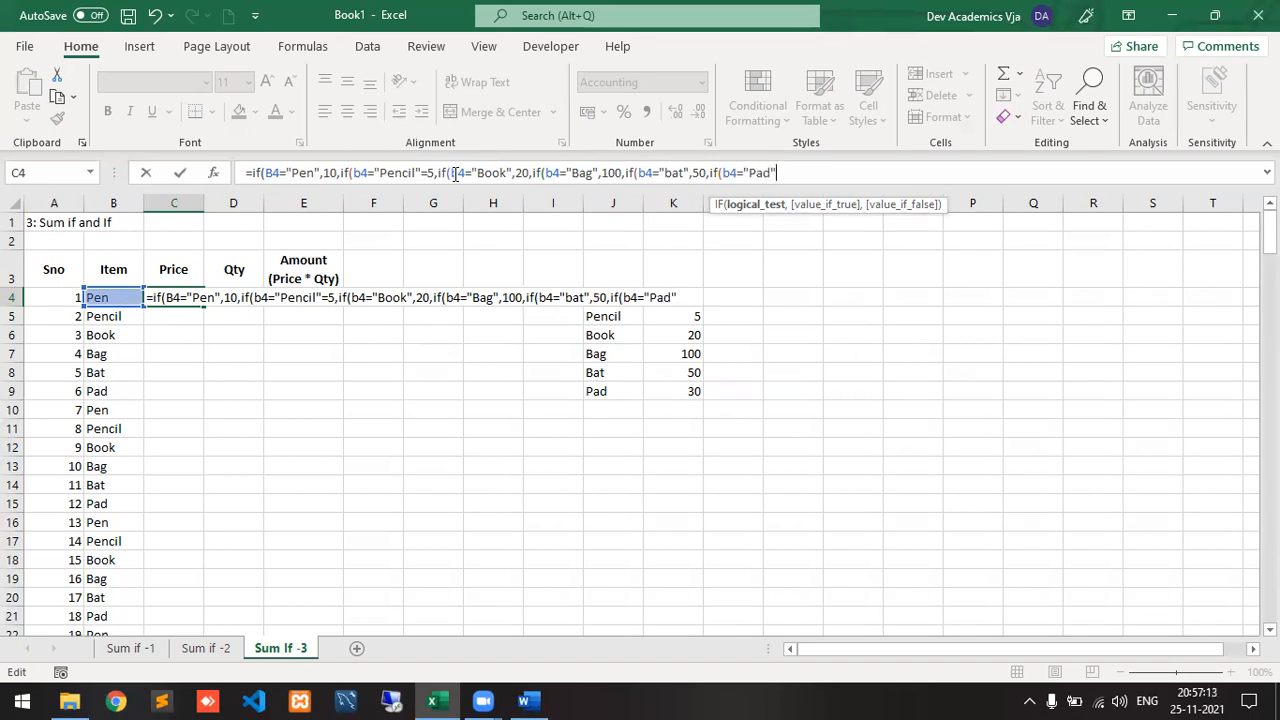
text(30)
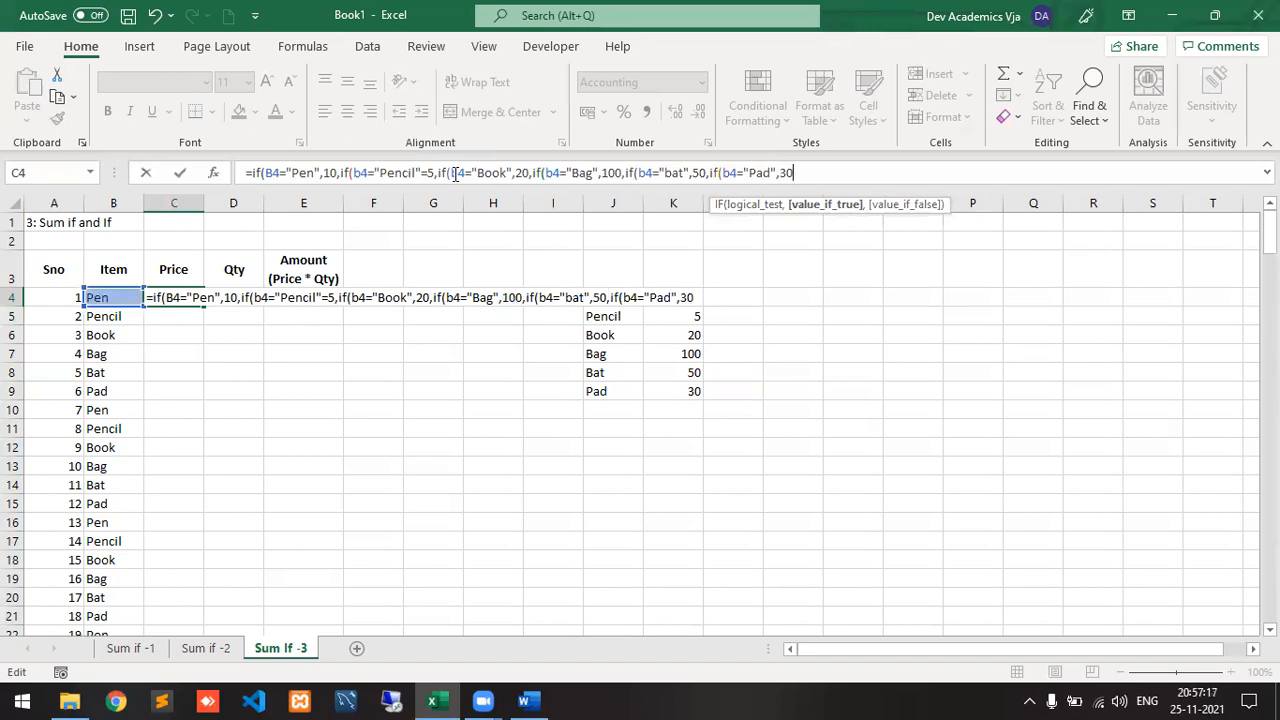
text(,0))
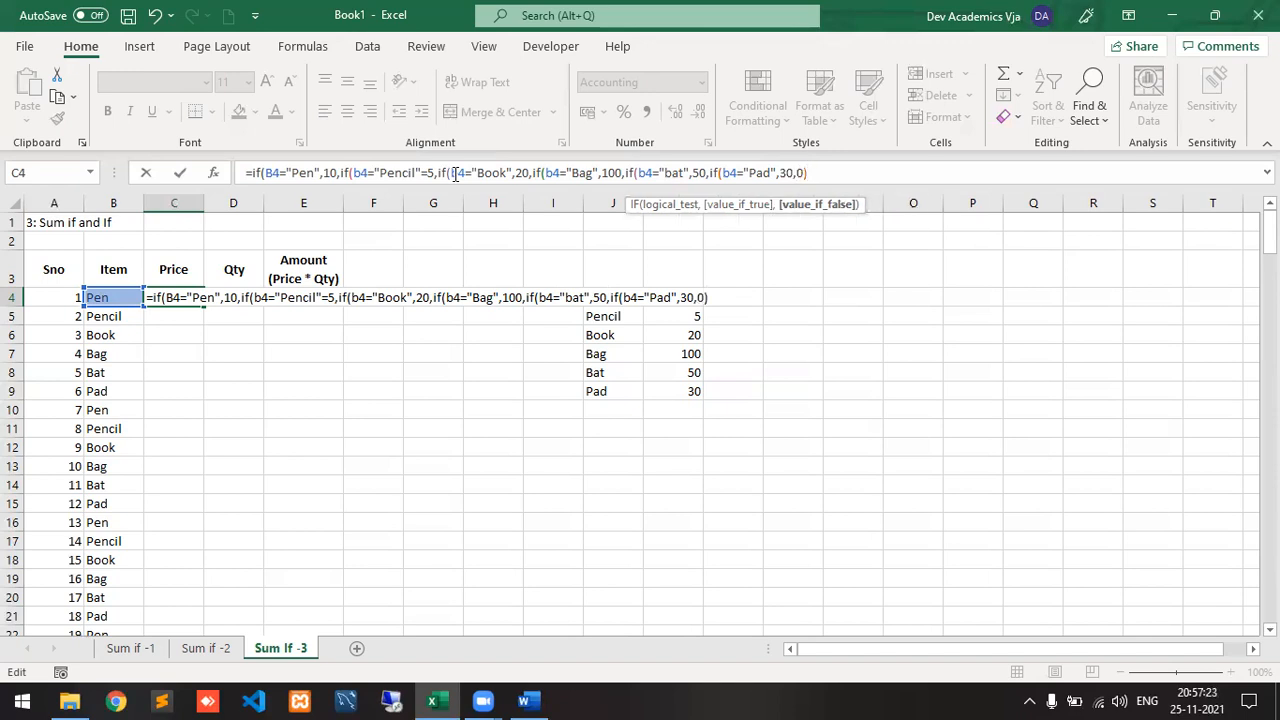
text())))))
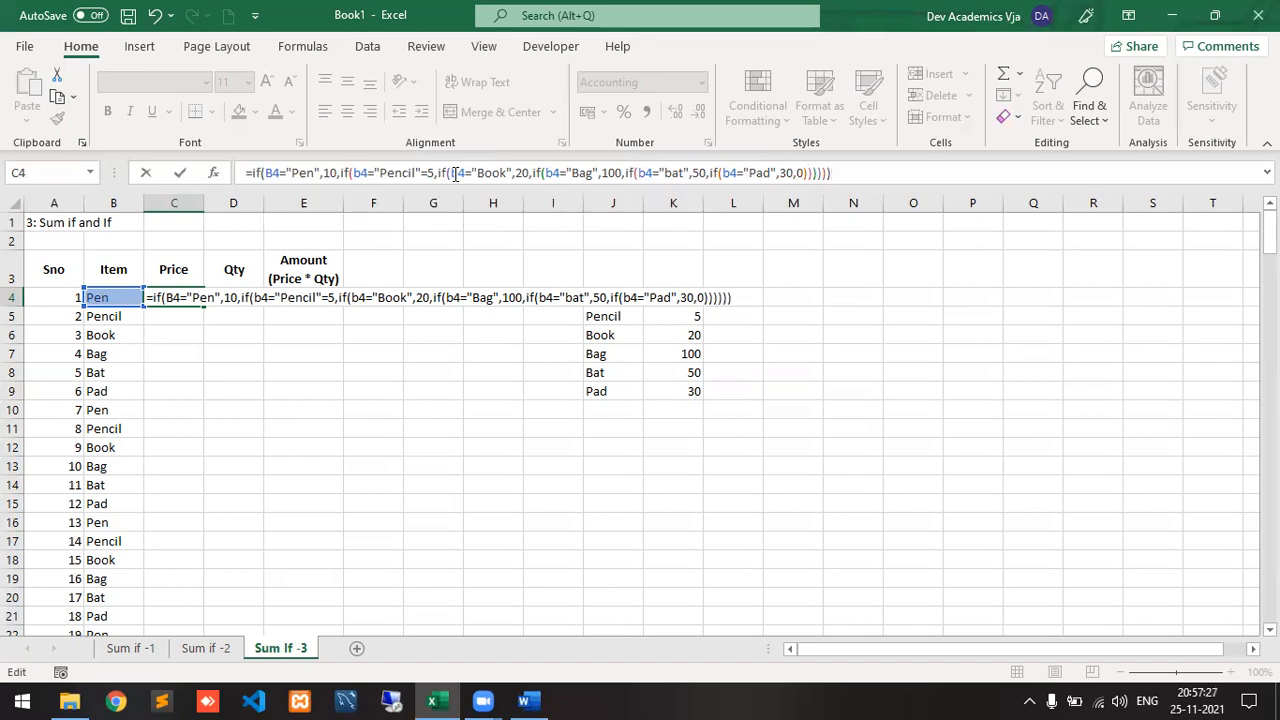
key(Return)
key(Up)
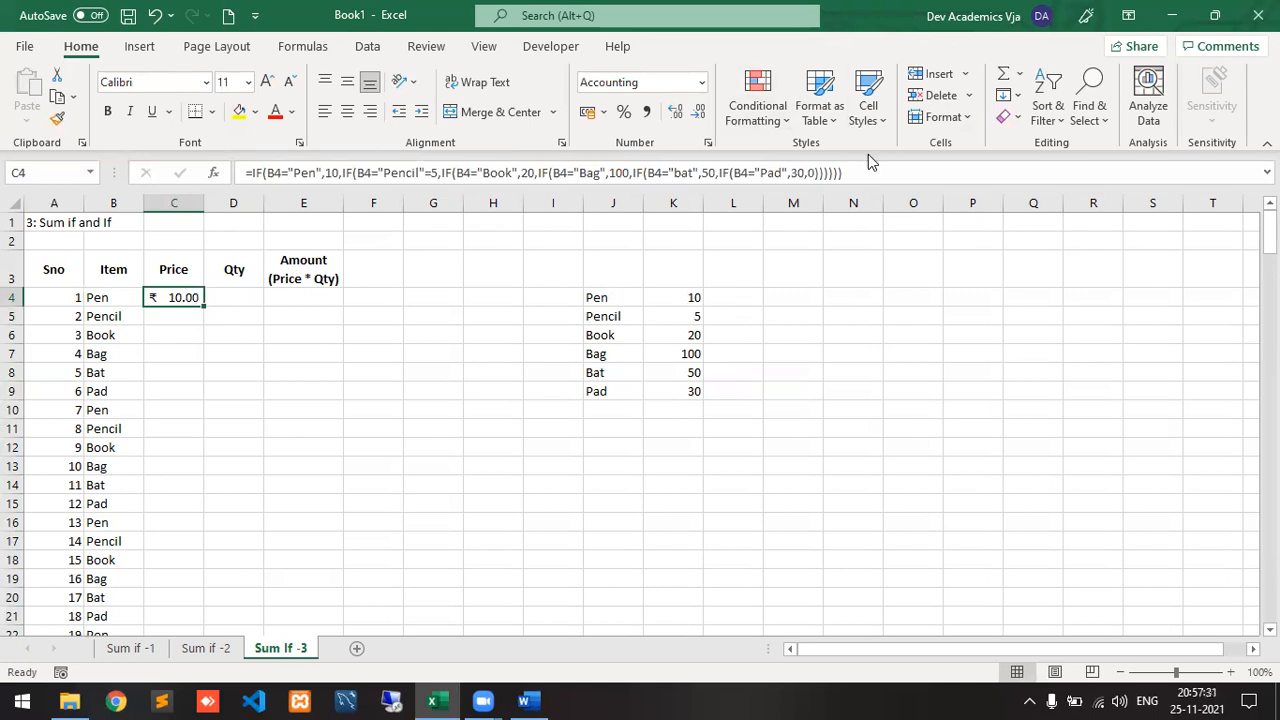
- Copy the full C4 formula text and paste it into a new Notepad document
drag(866, 172, 236, 178)
key(ctrl+c)
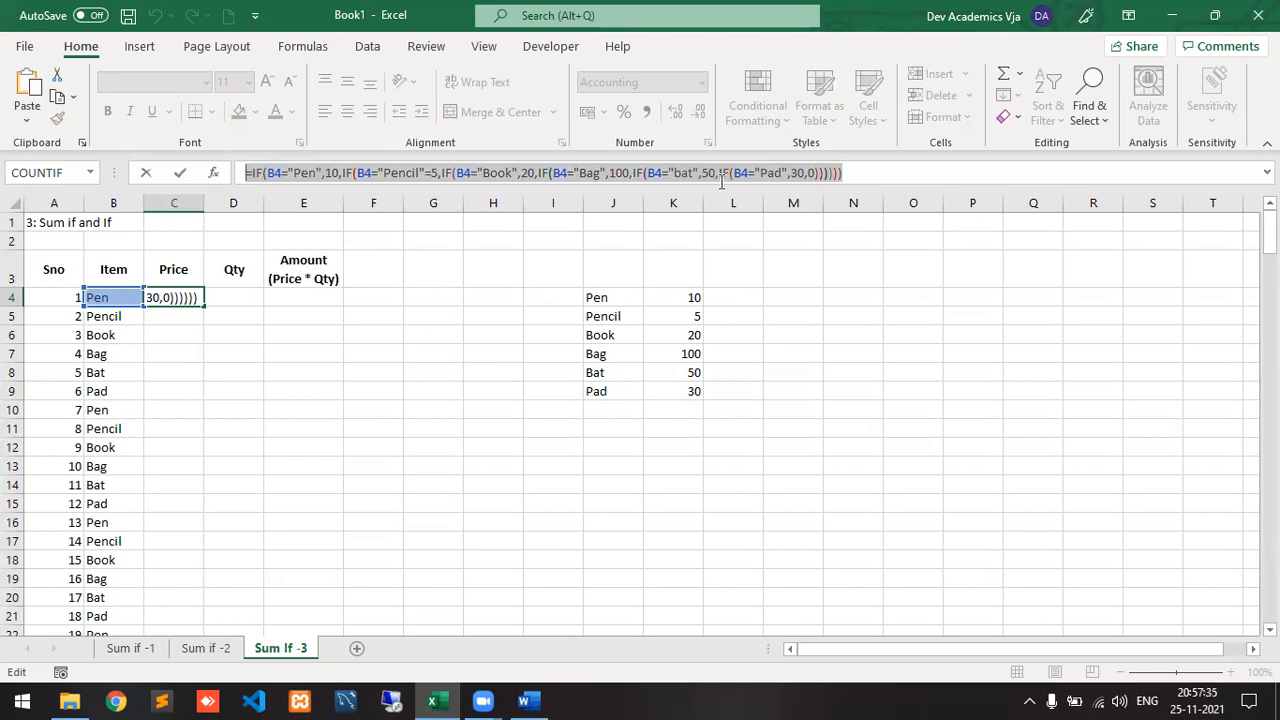
key(Return)
key(super+r)
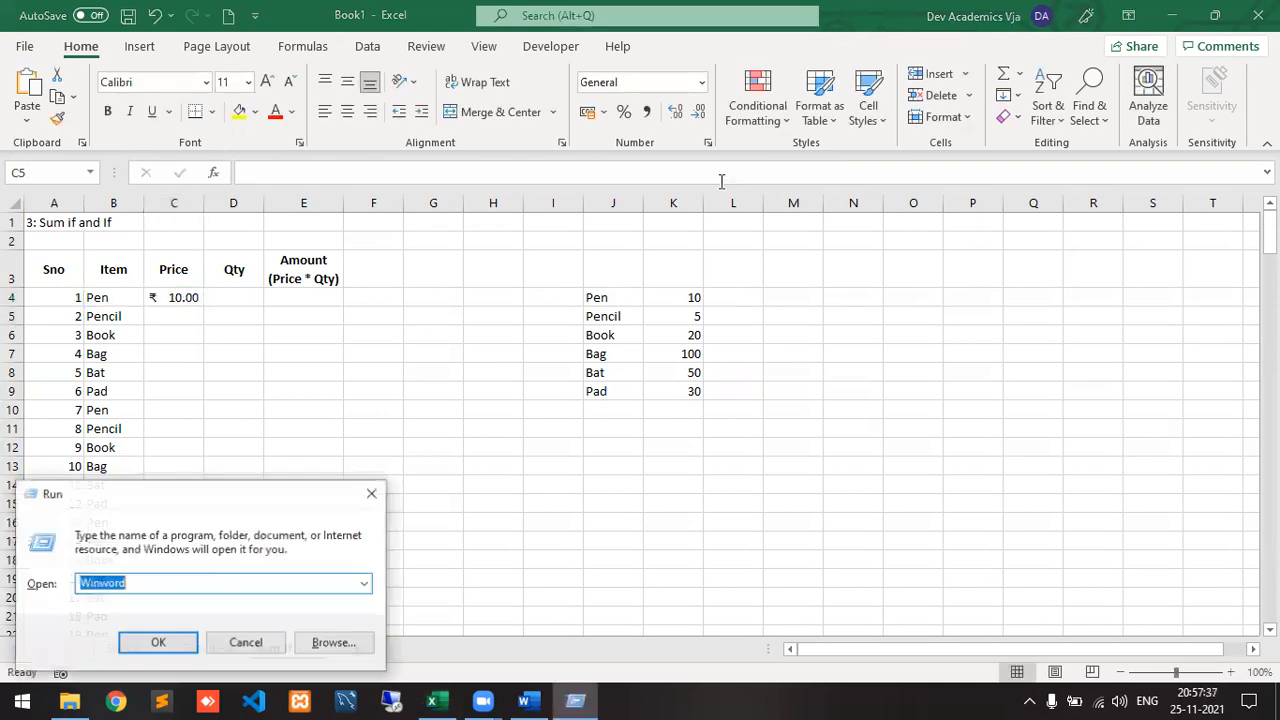
text(notepad)
key(Return)
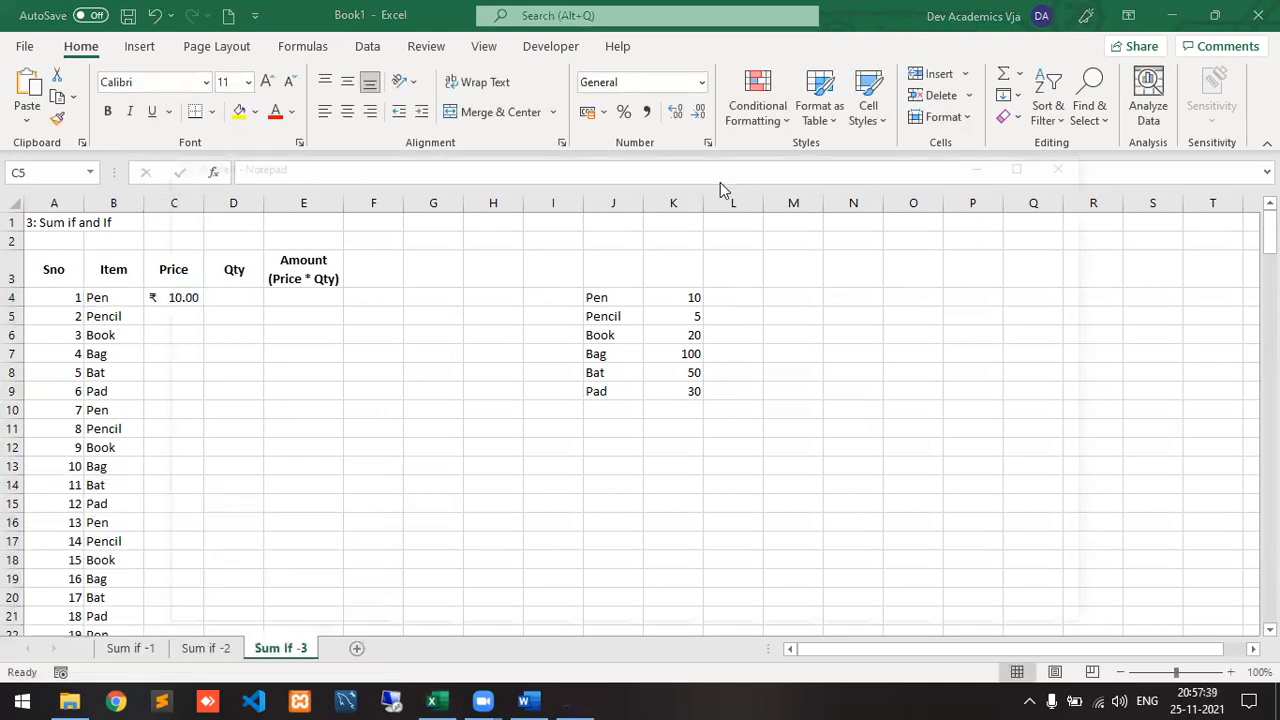
key(ctrl+v)
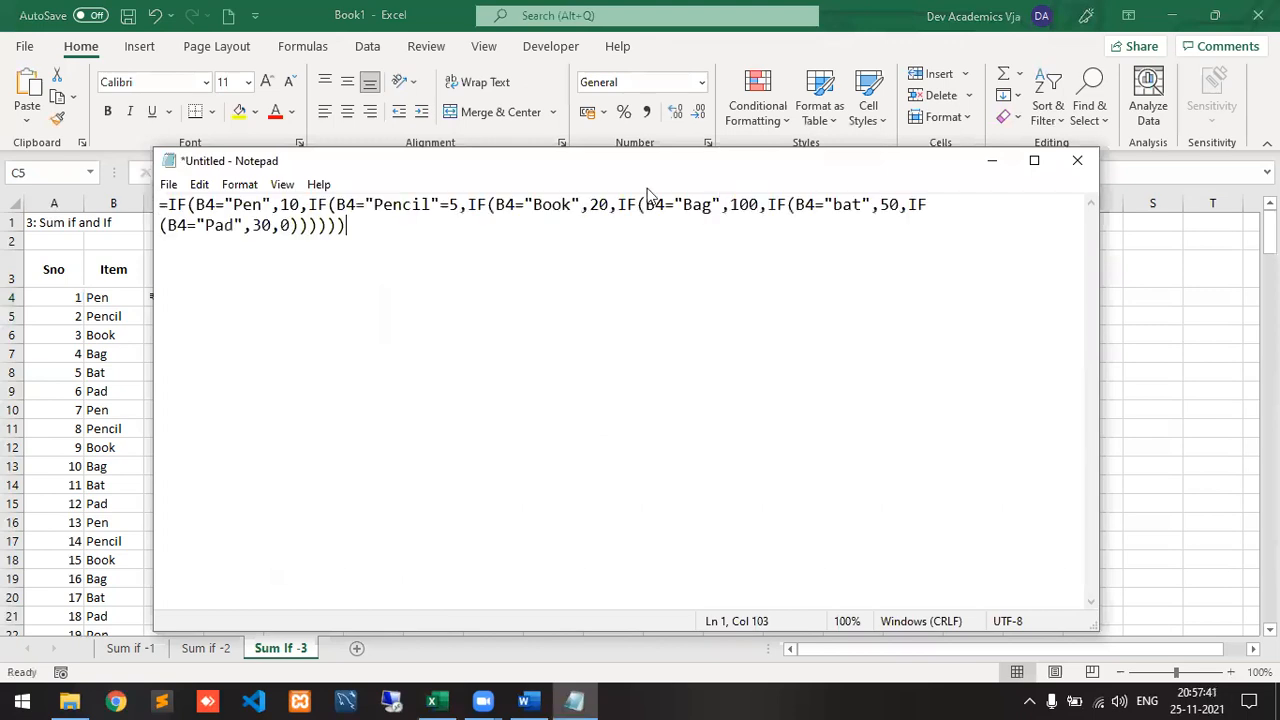
- Set the Notepad font size to 22
key(ctrl+a)
click(240, 184)
click(262, 226)
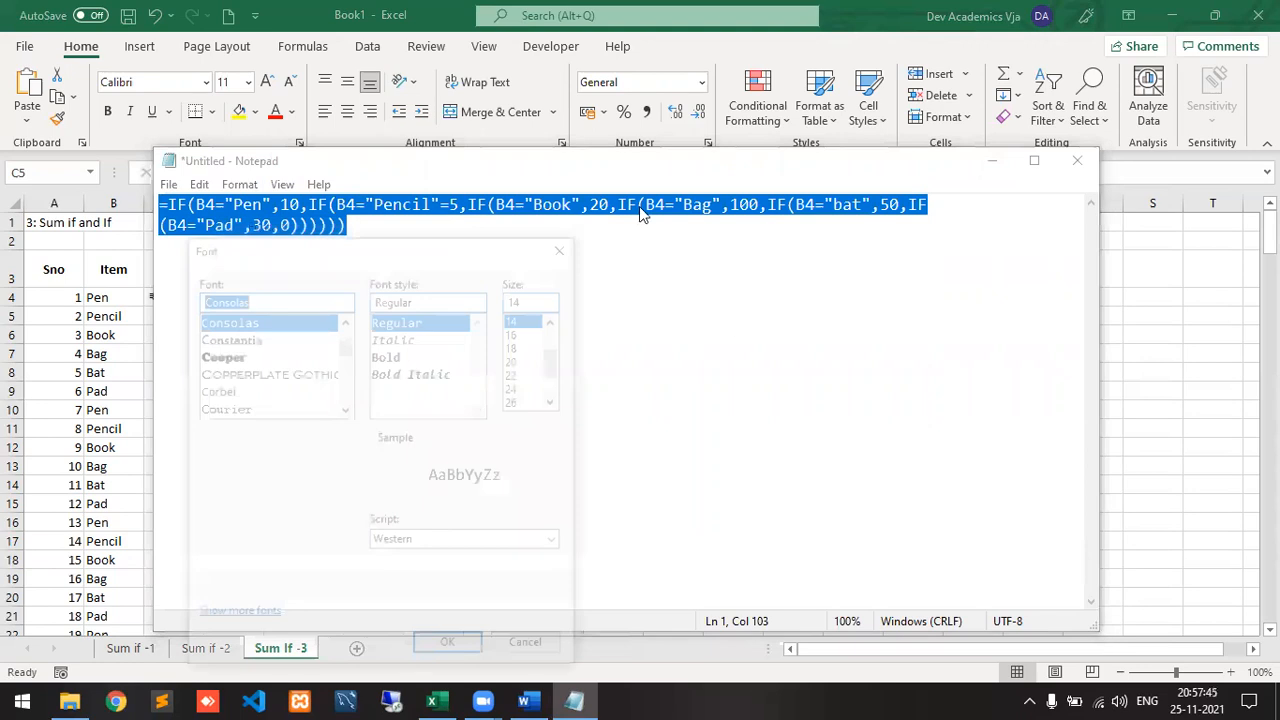
click(522, 374)
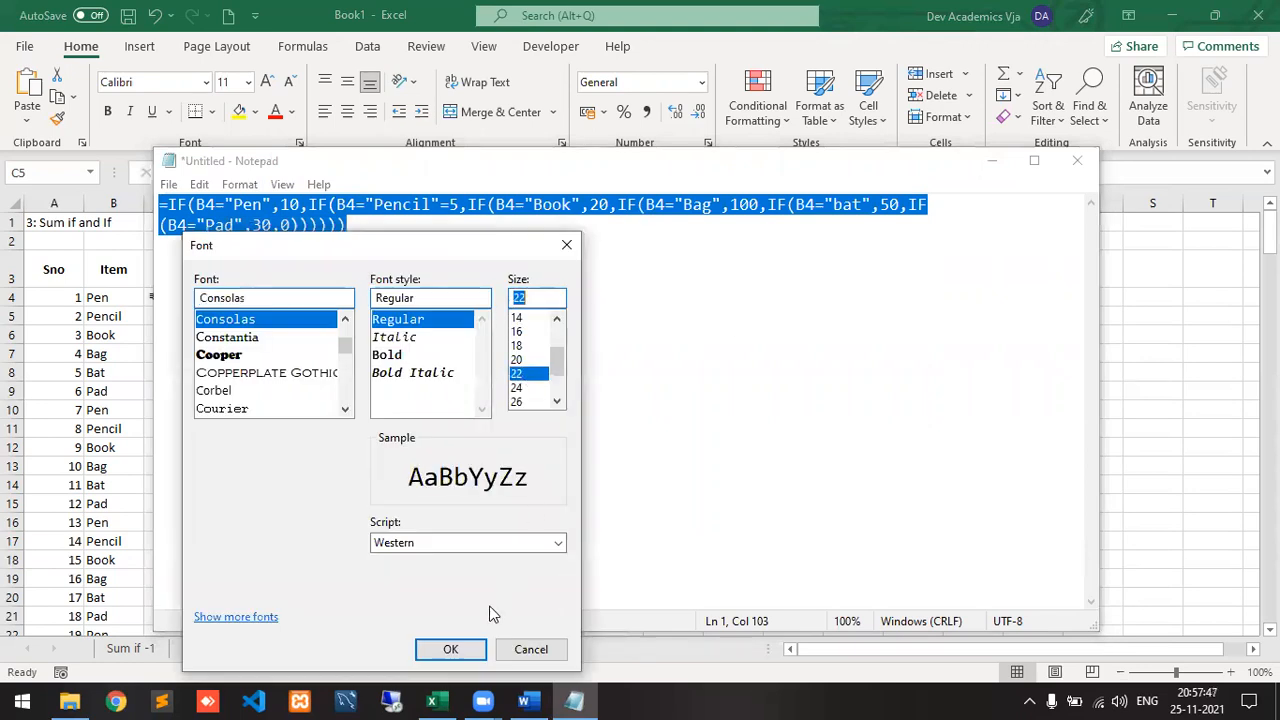
click(450, 649)
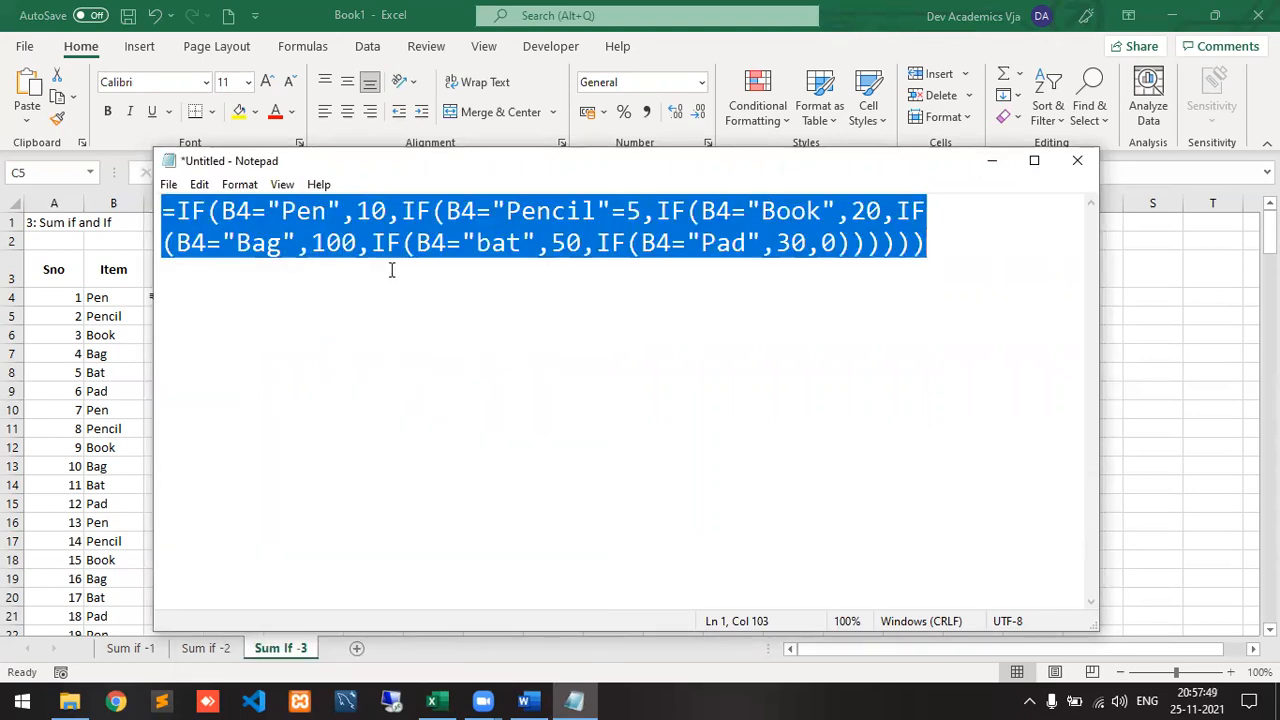
- Move the formula text from the "Pencil" IF onward to a second line, indented by one space
click(394, 221)
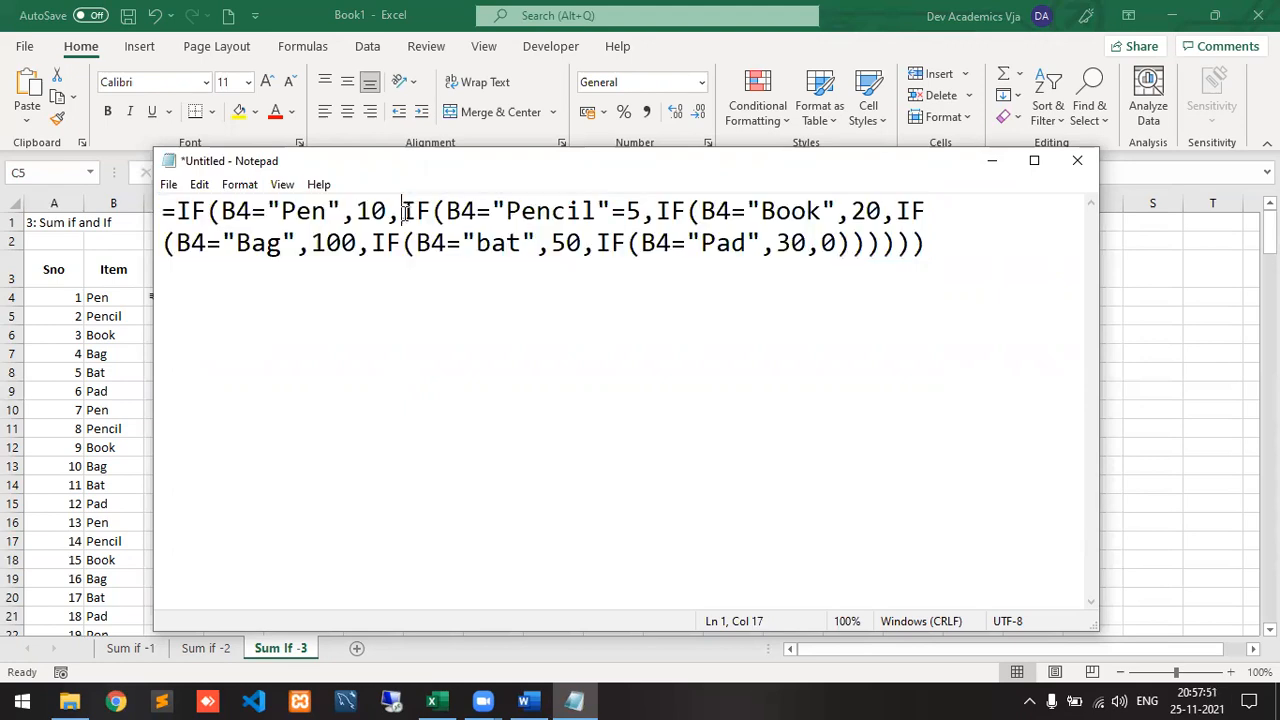
key(Return)
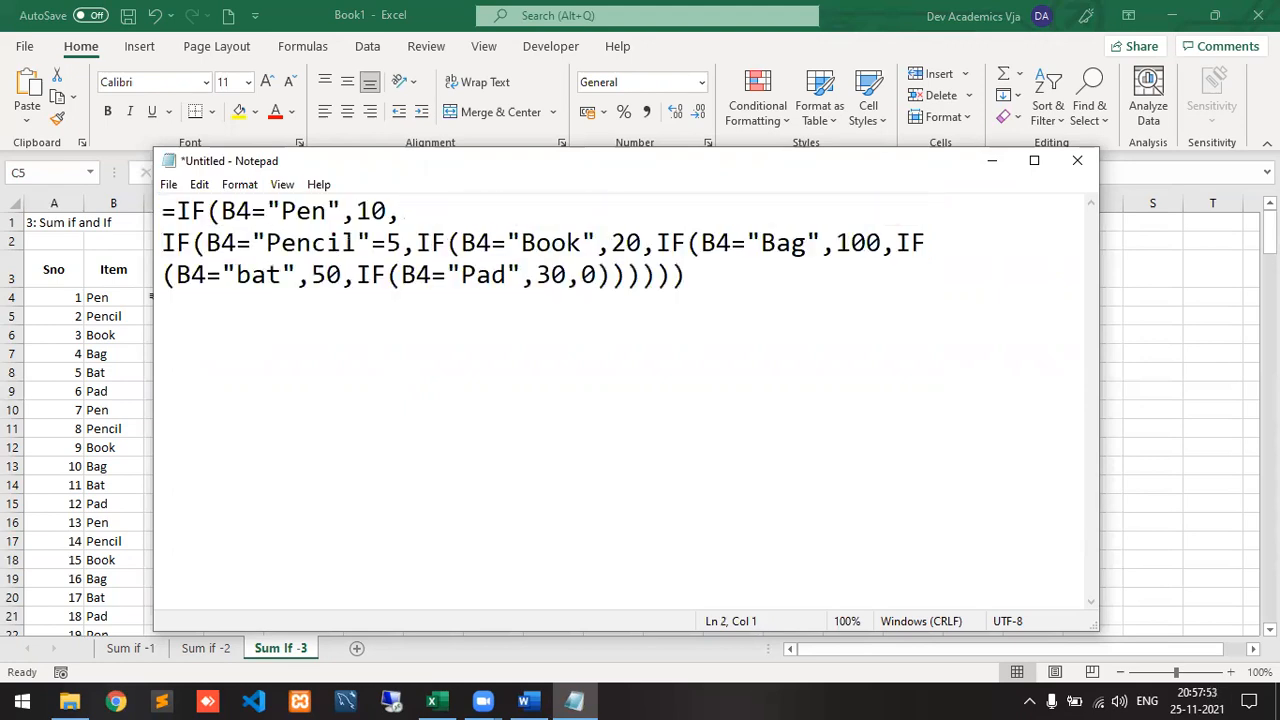
key(Tab)
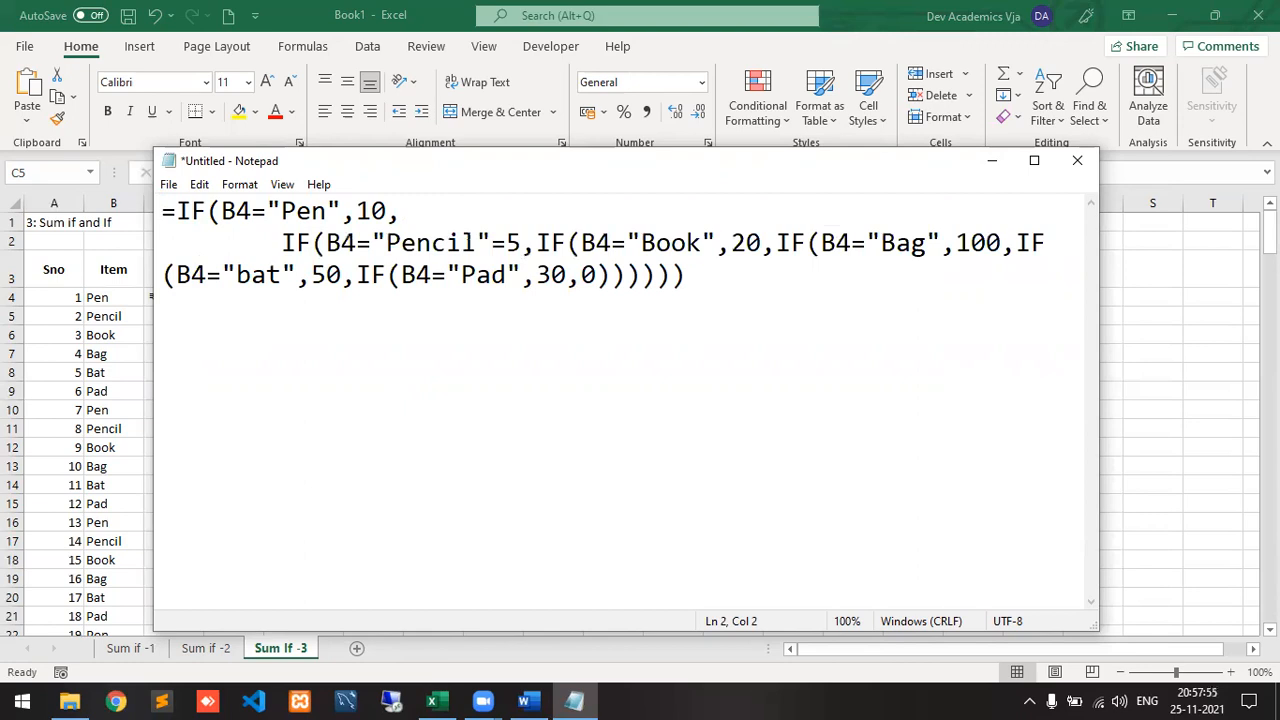
key(BackSpace)
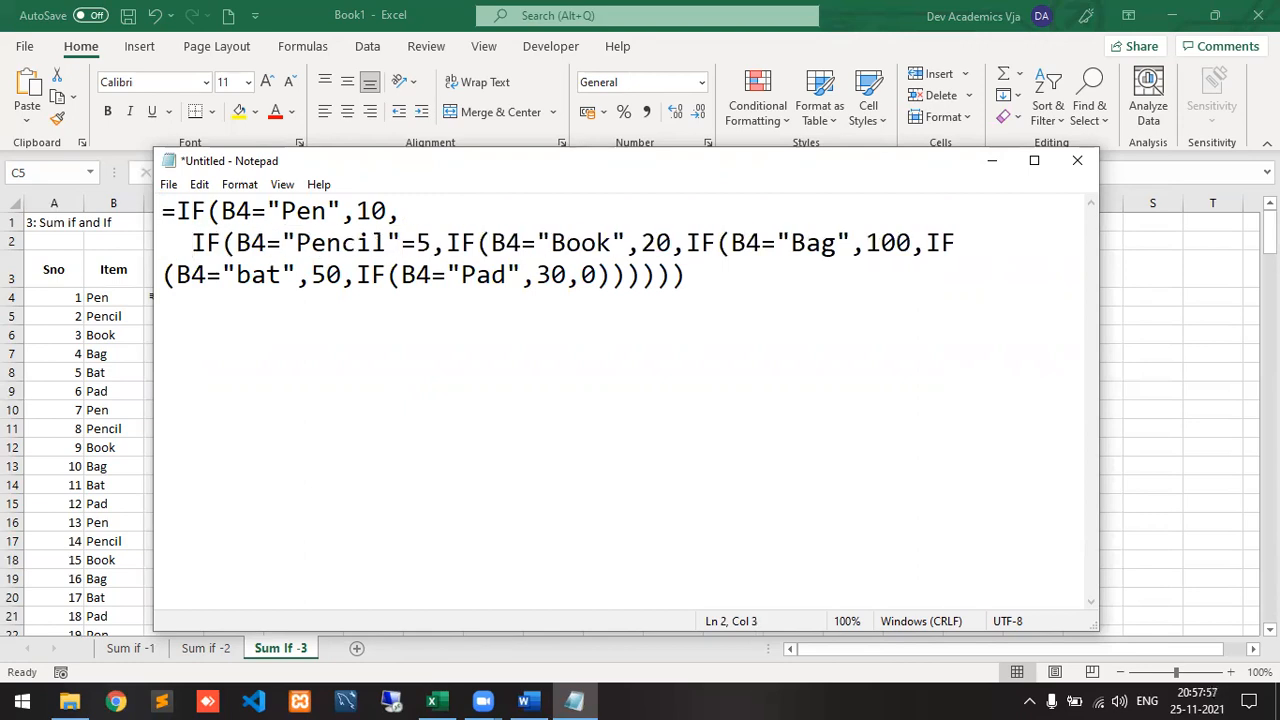
key(BackSpace)
- Break the formula text so the "Book", "Bag", "bat" and "Pad" IFs each start on their own indented line
key(Right)
key(Right)
key(Right)
key(Right)
key(Right)
key(Right)
key(Right)
key(Right)
key(Right)
key(Right)
key(Right)
key(Right)
key(Right)
key(Right)
key(Right)
key(Right)
key(Right)
key(Right)
key(Right)
key(Left)
key(Left)
key(Return)
key(Right)
key(Right)
key(Right)
key(Right)
key(Right)
key(Right)
key(Right)
key(Right)
key(Right)
key(Right)
key(Right)
key(Right)
key(Right)
key(Right)
key(Right)
key(Right)
key(Return)
key(Right)
key(Right)
key(Right)
key(Right)
key(Right)
key(Right)
key(Right)
key(Right)
key(Right)
key(Right)
key(Right)
key(Right)
key(Right)
key(Right)
key(Right)
key(Right)
key(Return)
key(Right)
key(Right)
key(Right)
key(Right)
key(Right)
key(Right)
key(Right)
key(Right)
key(Right)
key(Right)
key(Right)
key(Right)
key(Right)
key(Right)
key(Right)
key(Right)
key(Left)
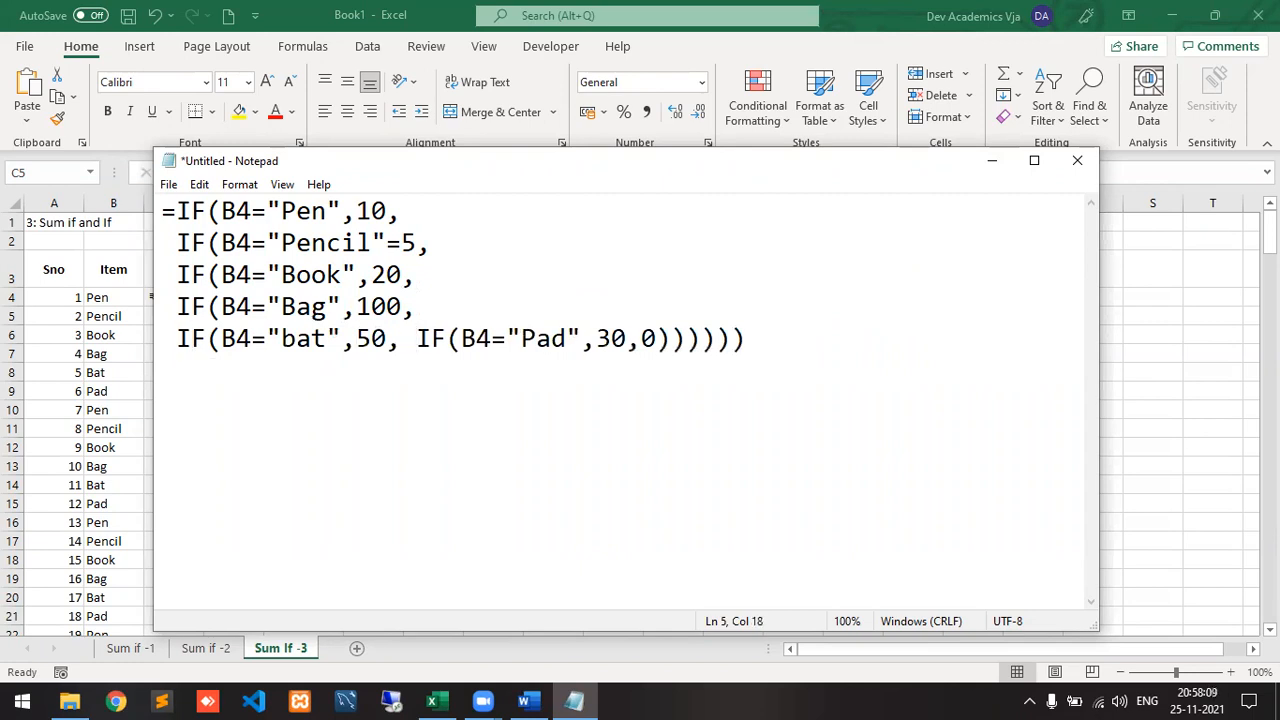
key(Return)
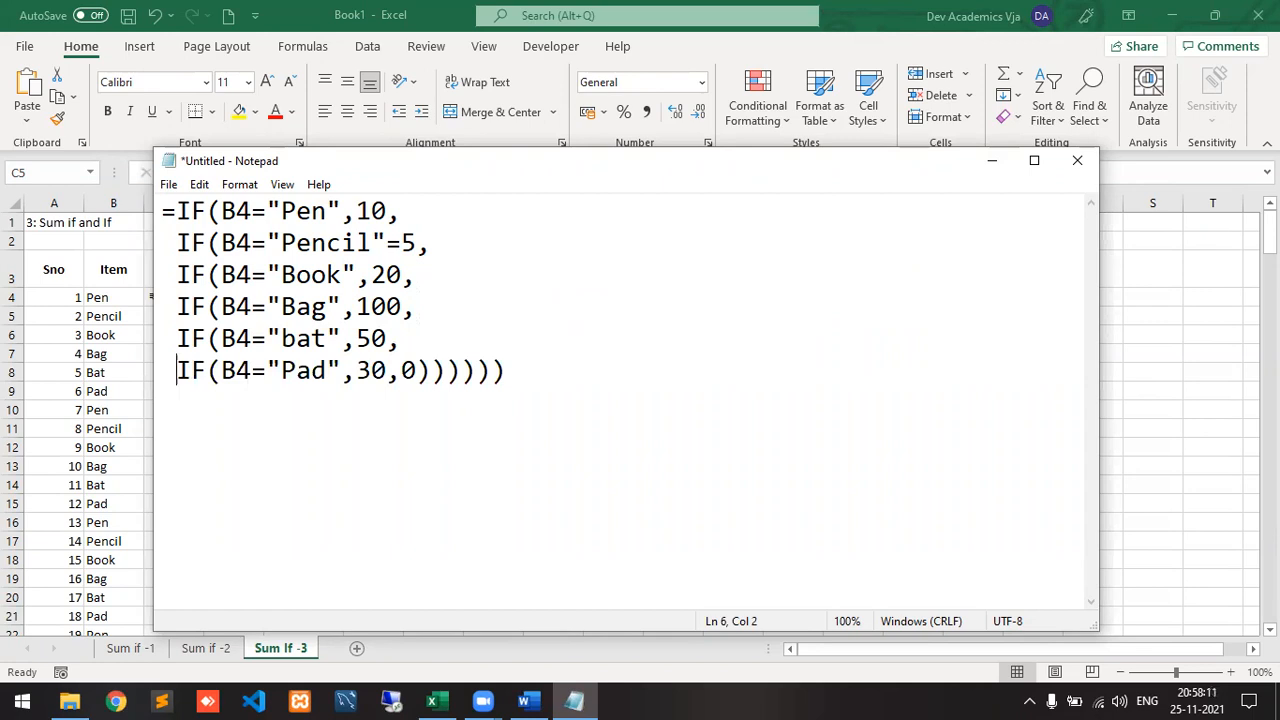
- Put the final 0 and closing brackets of the formula on their own line, aligned with the IFs above
key(Right)
key(Right)
key(Right)
key(Right)
key(Right)
key(Right)
key(Right)
key(Right)
key(Right)
key(Right)
key(Right)
key(Right)
key(Right)
key(Right)
key(Right)
key(Return)
key(Tab)
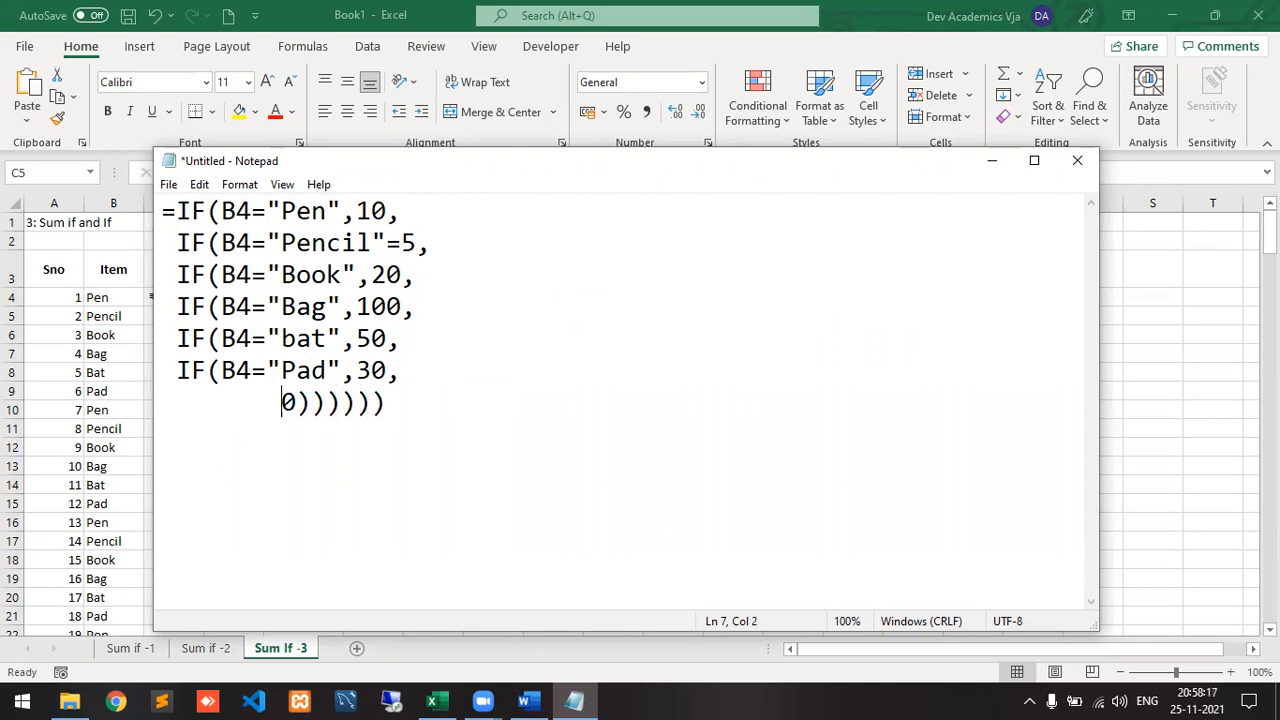
key(BackSpace)
- Highlight the whole first IF clause, IF(B4="Pen",10, to examine it
key(Up)
key(Up)
key(Up)
key(Up)
key(Up)
key(Up)
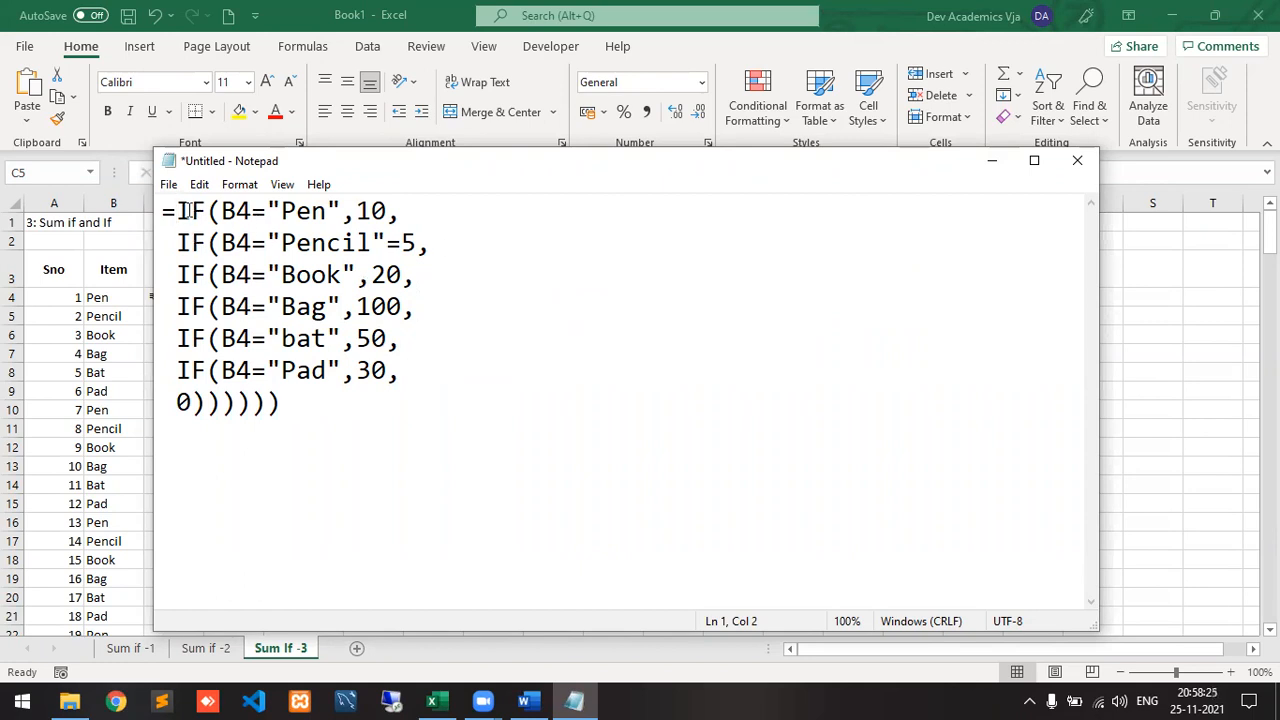
key(shift+Right)
key(shift+Right)
key(shift+Right)
key(shift+Right)
key(shift+Right)
key(shift+Right)
key(shift+Right)
key(shift+Right)
key(shift+Right)
key(shift+Right)
key(shift+Right)
key(shift+Right)
key(shift+Right)
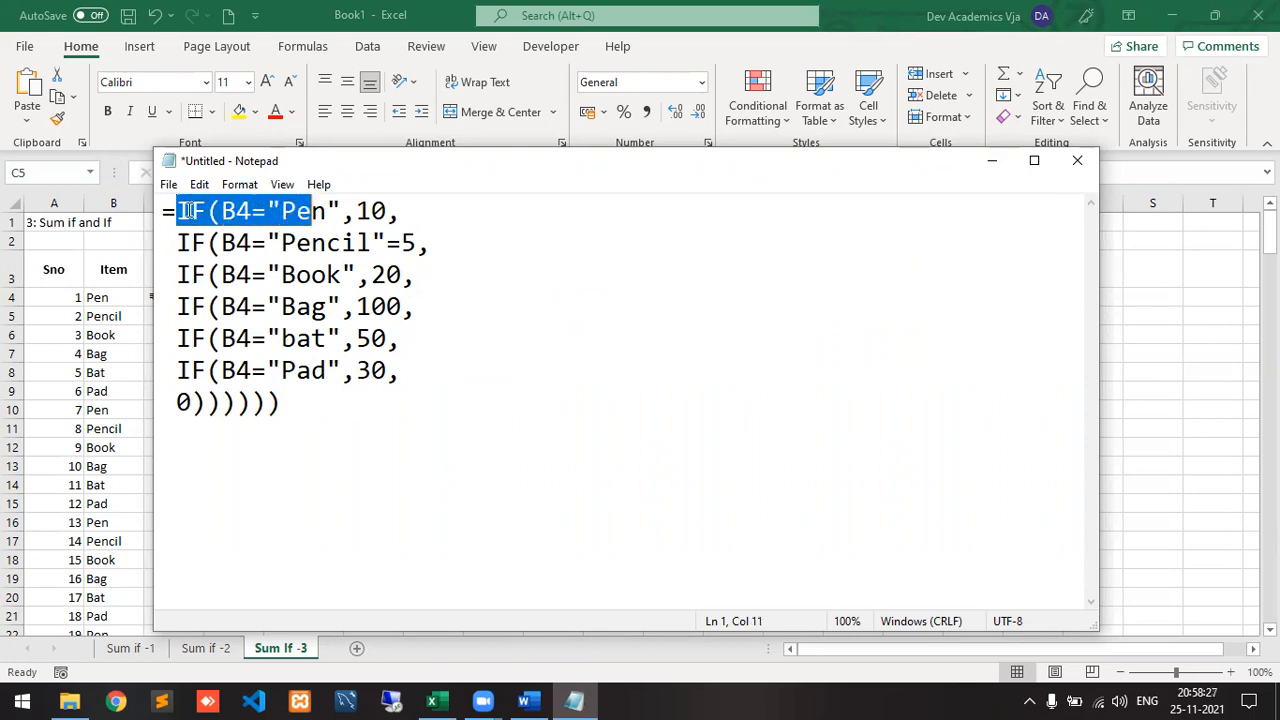
key(shift+Right)
key(shift+Right)
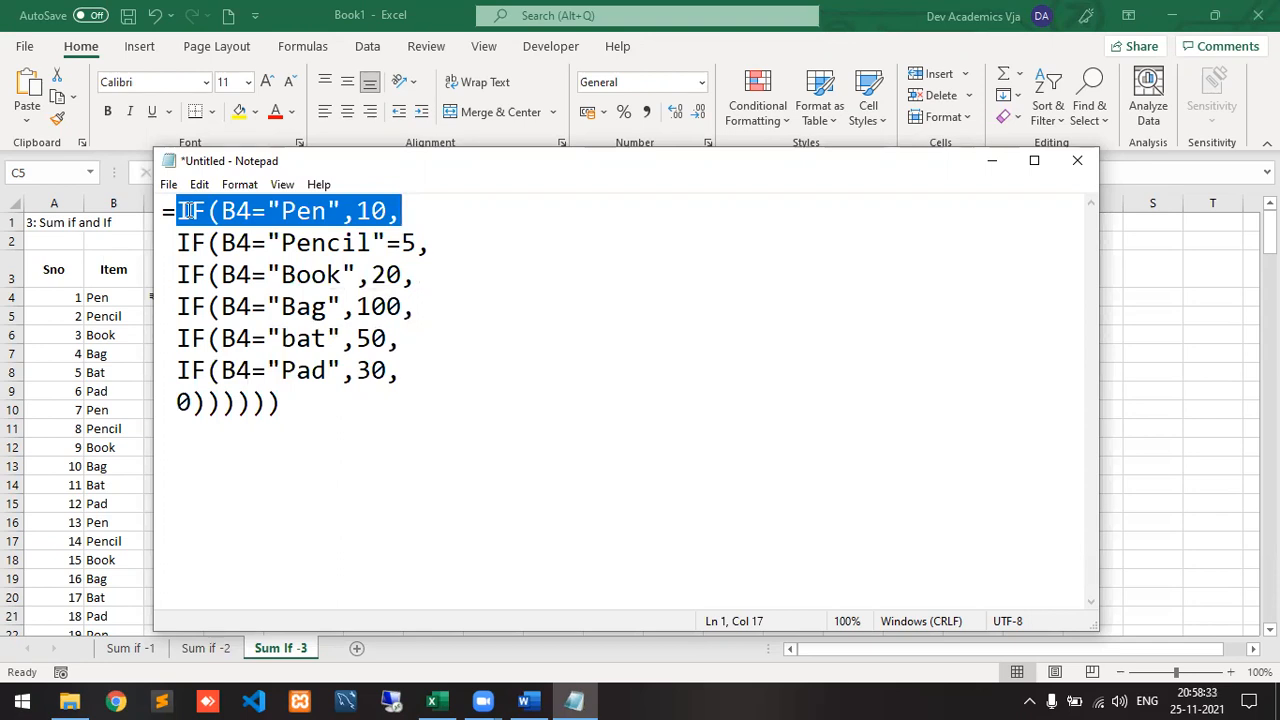
- Highlight only the logical test B4="Pen" in the first IF clause to examine it
click(187, 211)
key(Right)
key(Right)
key(Right)
key(shift+Right)
key(shift+Right)
key(shift+Right)
key(shift+Right)
key(shift+Right)
key(shift+Right)
key(shift+Right)
key(shift+Right)
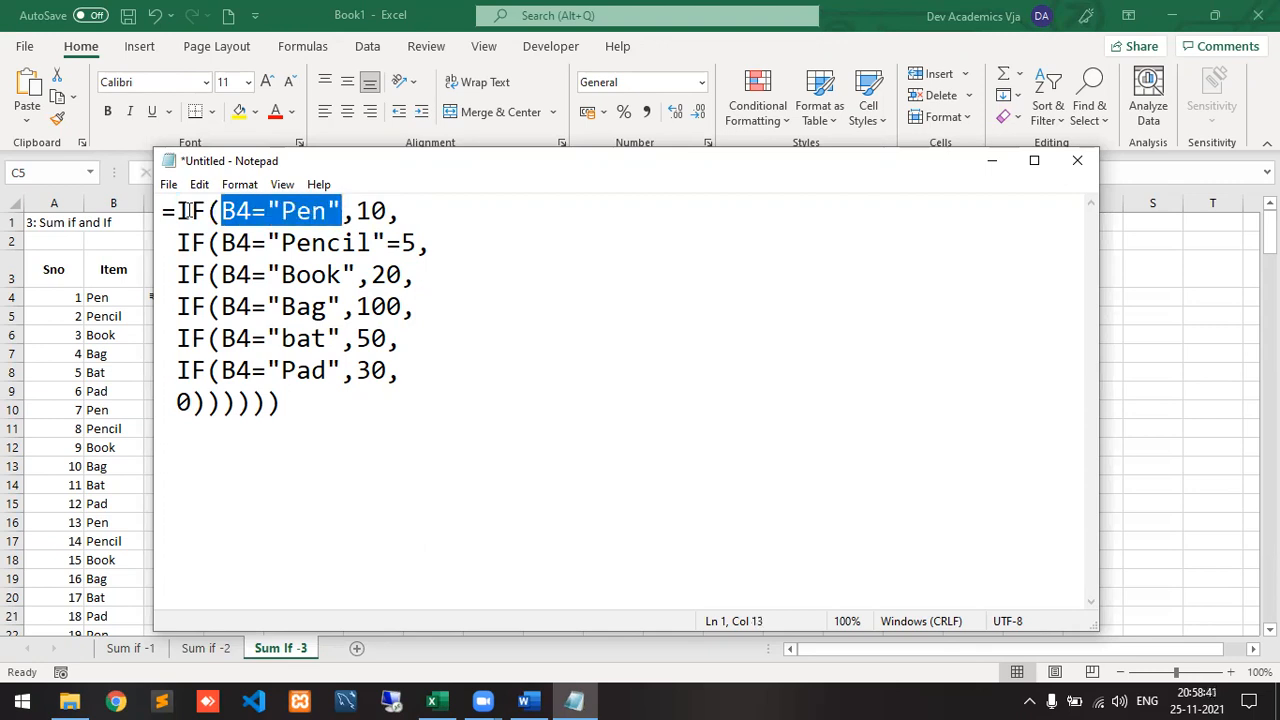
- Highlight the start of the second IF clause, IF(B4="Pencil", to examine it
key(Right)
key(Right)
key(Right)
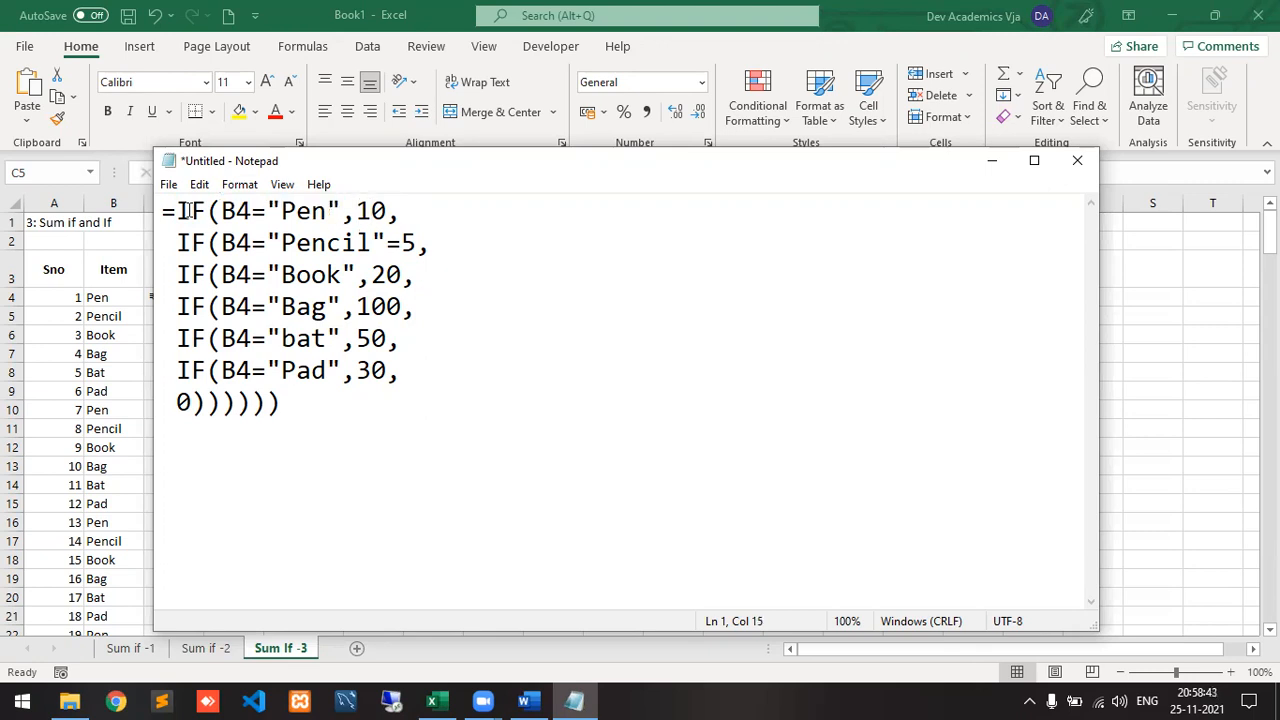
key(Right)
key(Right)
key(shift+Right)
key(shift+Right)
key(shift+Right)
key(shift+Right)
key(shift+Right)
key(shift+Right)
key(shift+Right)
key(shift+Right)
key(shift+Right)
key(shift+Right)
key(shift+Right)
key(shift+Right)
key(shift+Right)
key(shift+Right)
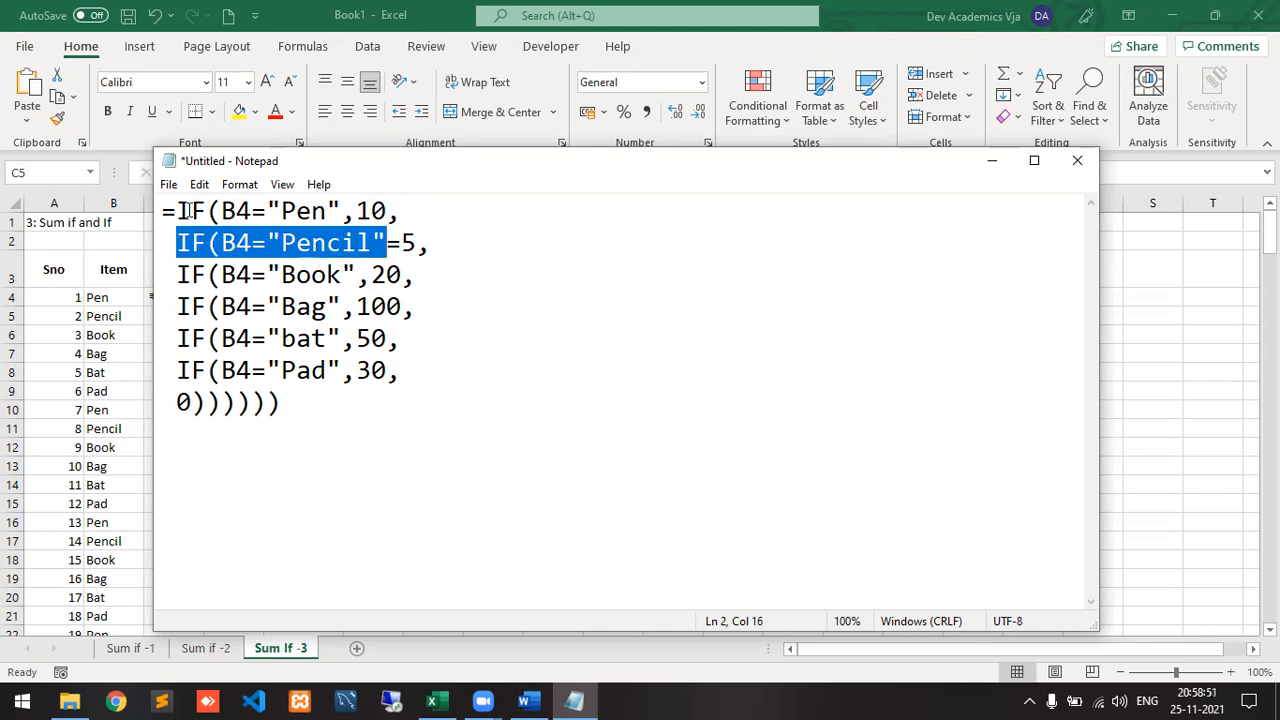
- Replace the equals sign between "Pencil" and 5 with a comma in the second IF clause
key(Right)
key(Right)
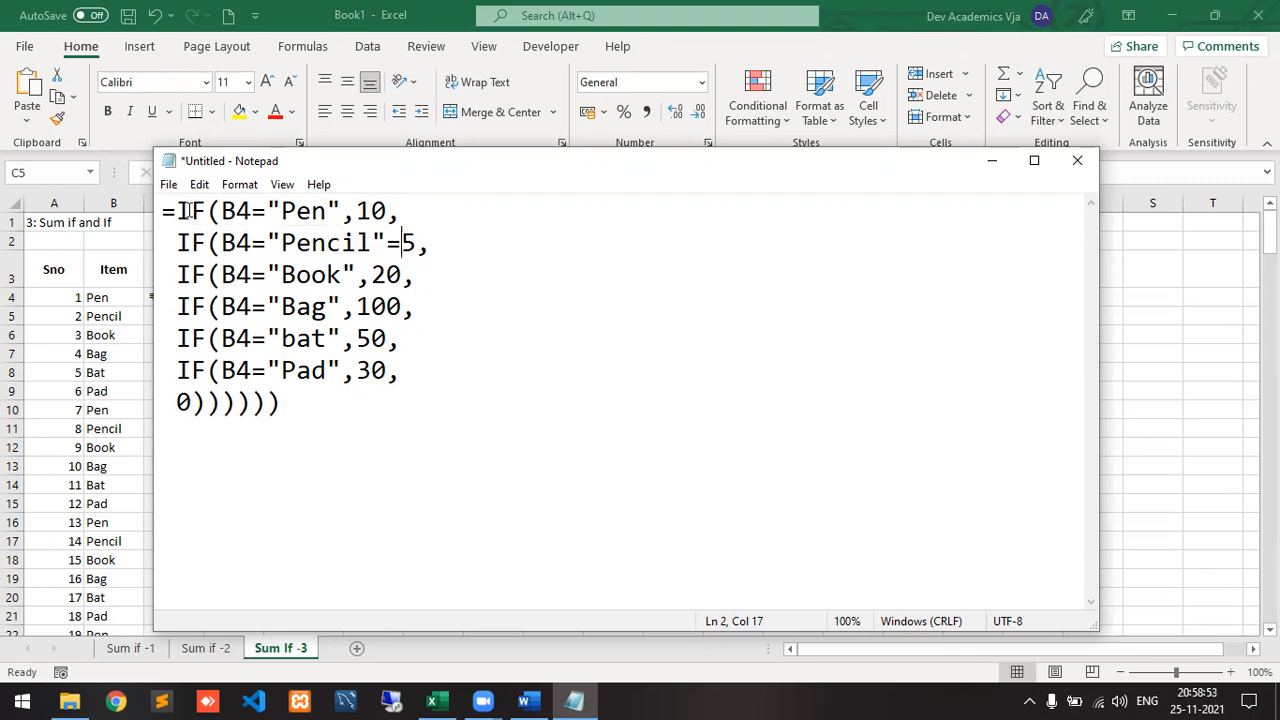
key(BackSpace)
text(,)
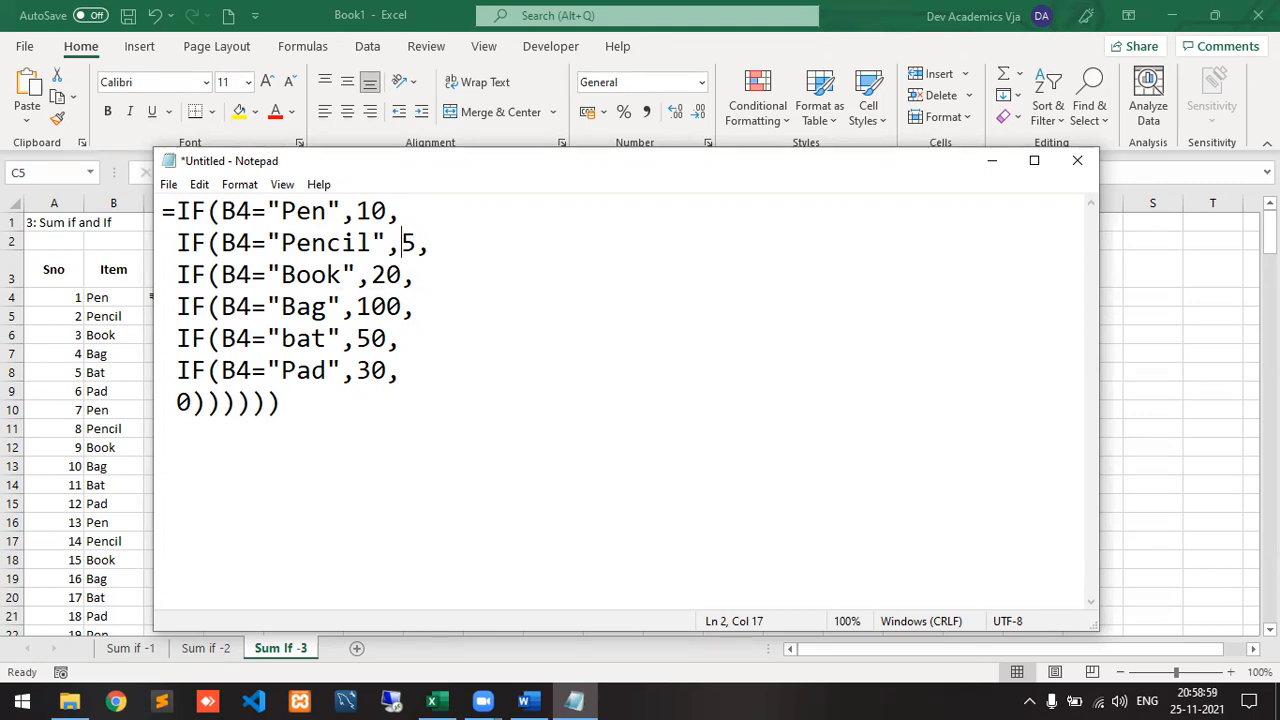
- Step through the "Book", "Bag", "bat" and "Pad" IF clauses to examine each logical test and its price
key(Down)
key(Left)
key(Left)
key(Left)
key(Left)
key(Left)
key(Left)
key(Left)
key(Left)
key(Left)
key(Left)
key(Left)
key(Left)
key(Left)
key(Left)
key(Right)
key(Right)
key(Right)
key(Right)
key(Right)
key(Right)
key(Right)
key(Right)
key(Right)
key(Right)
key(Right)
key(Right)
key(Right)
key(Left)
key(Down)
key(Right)
key(Right)
key(Left)
key(Left)
key(Left)
key(Left)
key(Left)
key(Left)
key(Left)
key(Left)
key(Left)
key(Left)
key(Left)
key(Left)
key(Right)
key(Right)
key(Right)
key(Right)
key(Right)
key(Right)
key(Right)
key(Right)
key(Right)
key(Right)
key(Right)
key(Down)
key(Left)
key(Left)
key(Left)
key(Left)
key(Left)
key(Left)
key(Left)
key(Left)
key(Left)
key(Left)
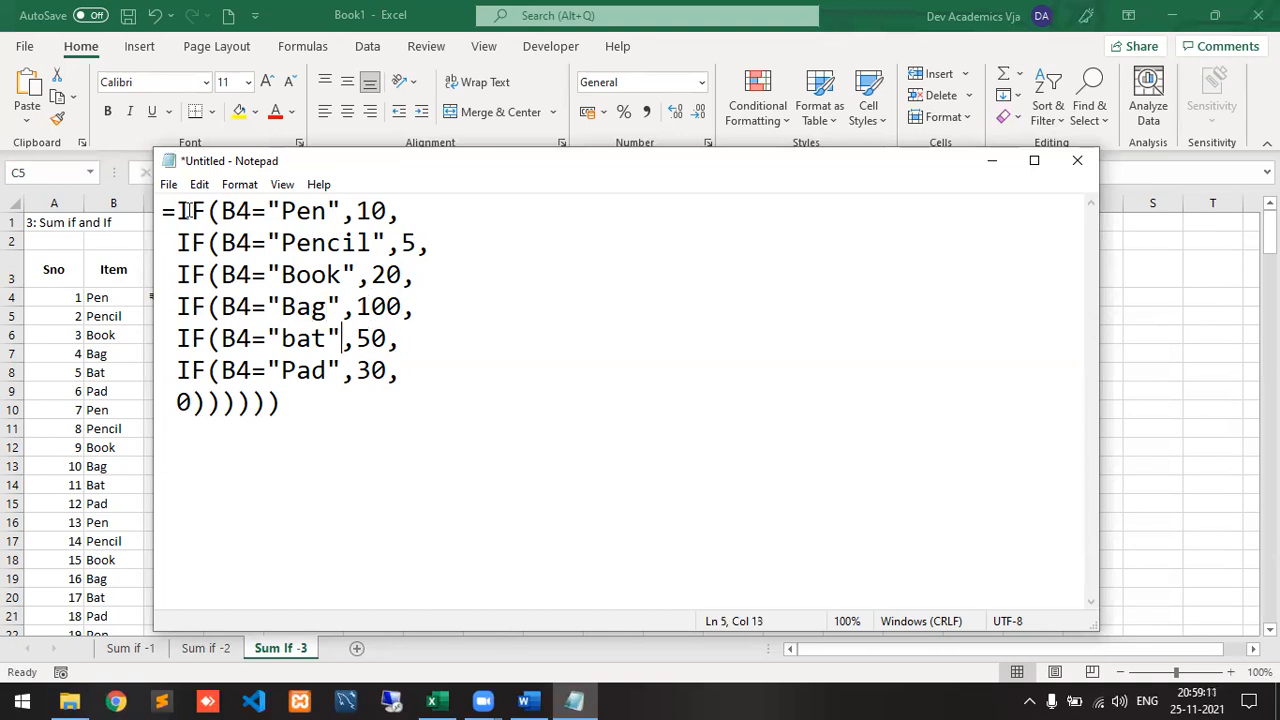
key(Right)
key(Right)
key(Right)
key(Right)
key(Right)
key(Right)
key(Right)
key(Right)
key(Right)
key(Right)
key(Right)
key(Right)
key(Down)
key(Left)
key(Left)
key(Left)
key(Left)
key(Left)
key(Left)
key(Left)
key(Left)
key(Left)
key(Left)
key(Left)
key(Left)
key(Left)
key(Left)
key(Left)
key(Left)
key(Right)
key(Right)
key(Right)
key(Right)
key(Right)
key(Right)
key(Right)
key(Right)
key(Right)
key(Right)
key(Right)
key(Right)
key(Right)
key(Right)
key(Right)
key(Right)
key(Right)
key(Right)
key(Right)
key(Right)
key(Right)
key(Right)
key(Right)
- Highlight all the closing brackets after the final 0 to examine them
key(Left)
key(shift+Right)
key(shift+Right)
key(shift+Right)
key(shift+Right)
key(shift+Right)
key(shift+Right)
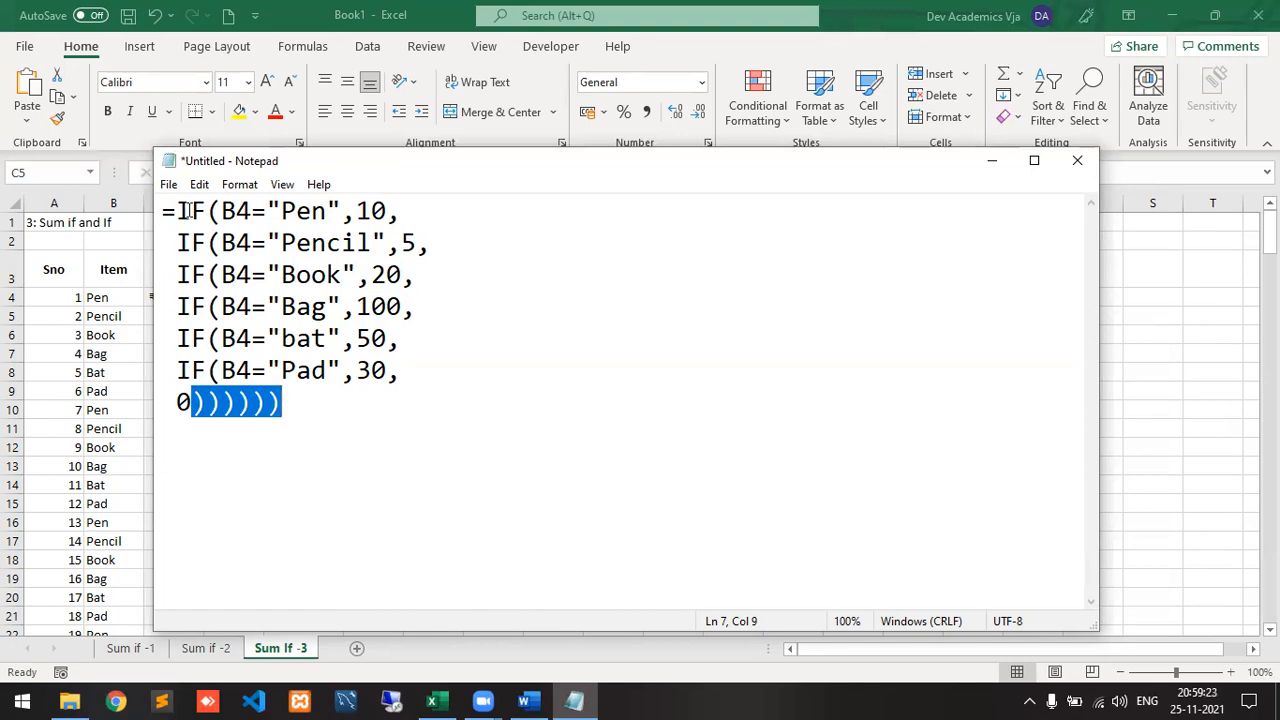
- Join the "Pencil" IF clause onto the end of the "Pen" line, removing the line break and leading space
key(Up)
key(Right)
key(Right)
key(Right)
key(Right)
key(Right)
key(Right)
key(Right)
key(Right)
key(Right)
key(Right)
key(Right)
key(Right)
key(Right)
key(Right)
key(Right)
key(Left)
key(Up)
key(Right)
key(Right)
key(Right)
key(Right)
key(Right)
key(Right)
key(Right)
key(Right)
key(Up)
key(Left)
key(Left)
key(Up)
key(Right)
key(Right)
key(Right)
key(Right)
key(Up)
key(Left)
key(Left)
key(Left)
key(Left)
key(Left)
key(Left)
key(Left)
key(Left)
key(Left)
key(Left)
key(Left)
key(Left)
key(Up)
key(Left)
key(Left)
key(BackSpace)
key(BackSpace)
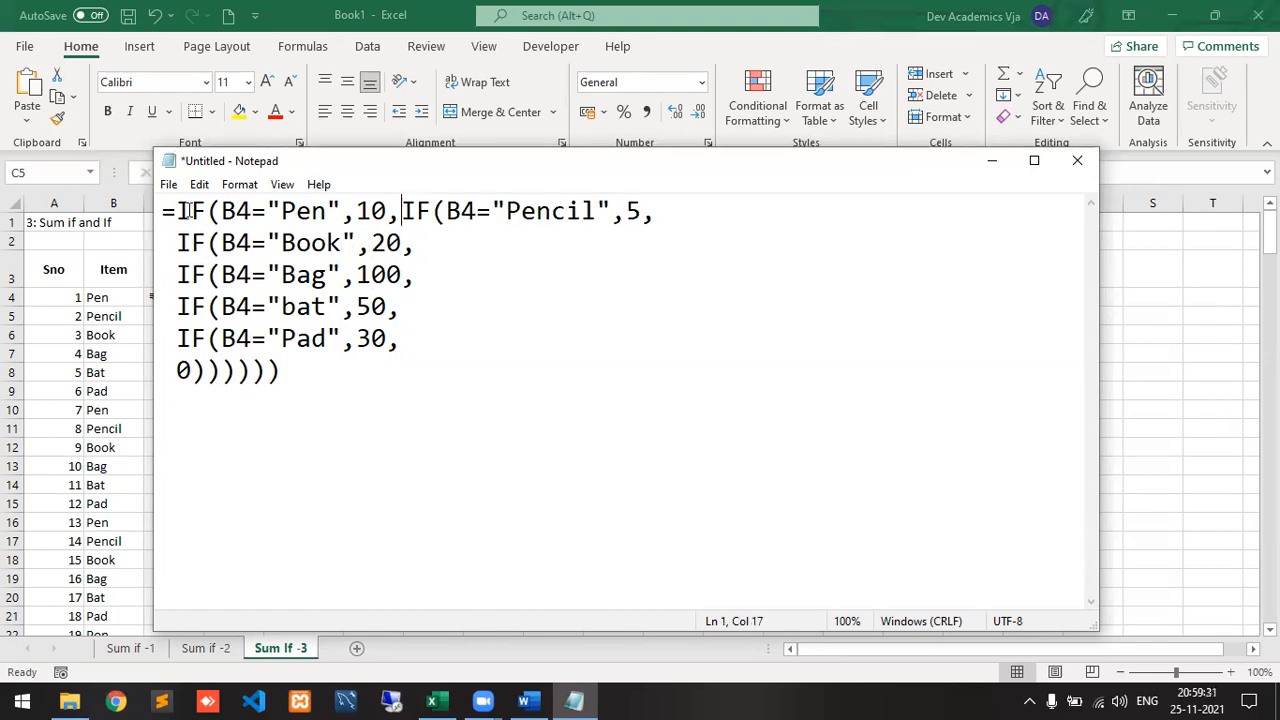
- Join the "Book" and "Bag" IF clauses onto the first line without line breaks or leading spaces
key(End)
key(Delete)
key(Delete)
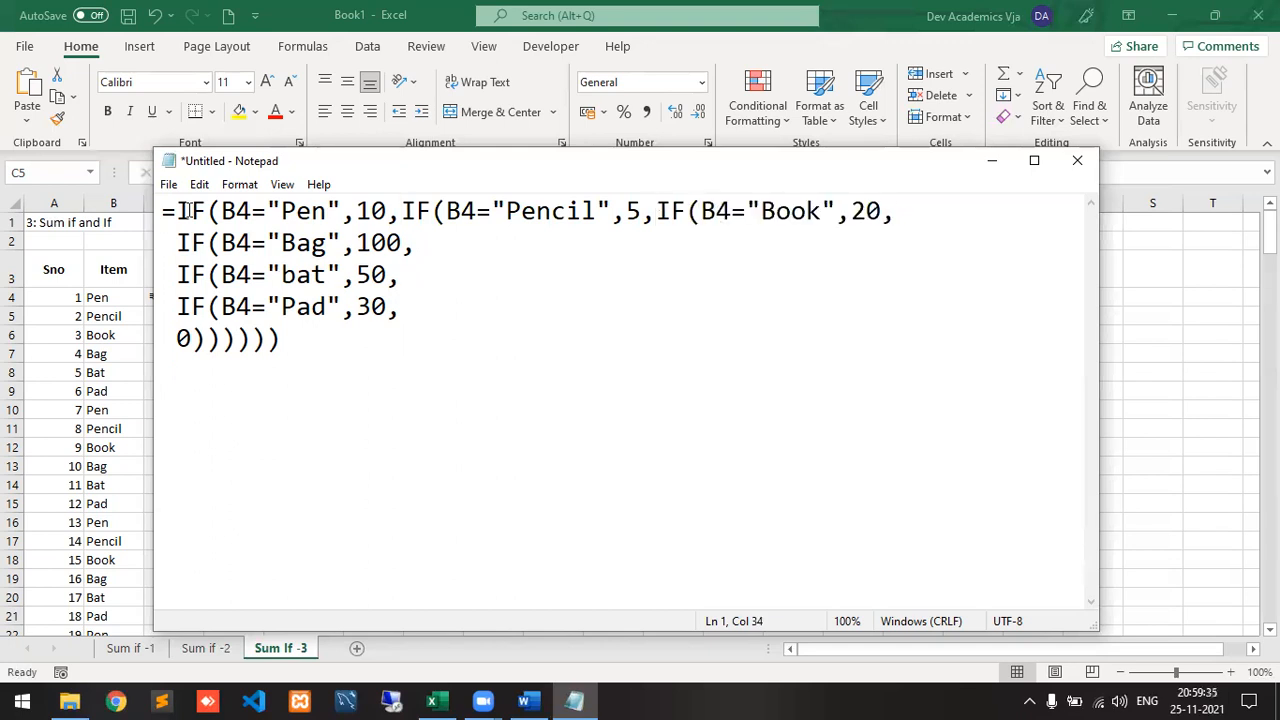
key(End)
key(Delete)
key(Delete)
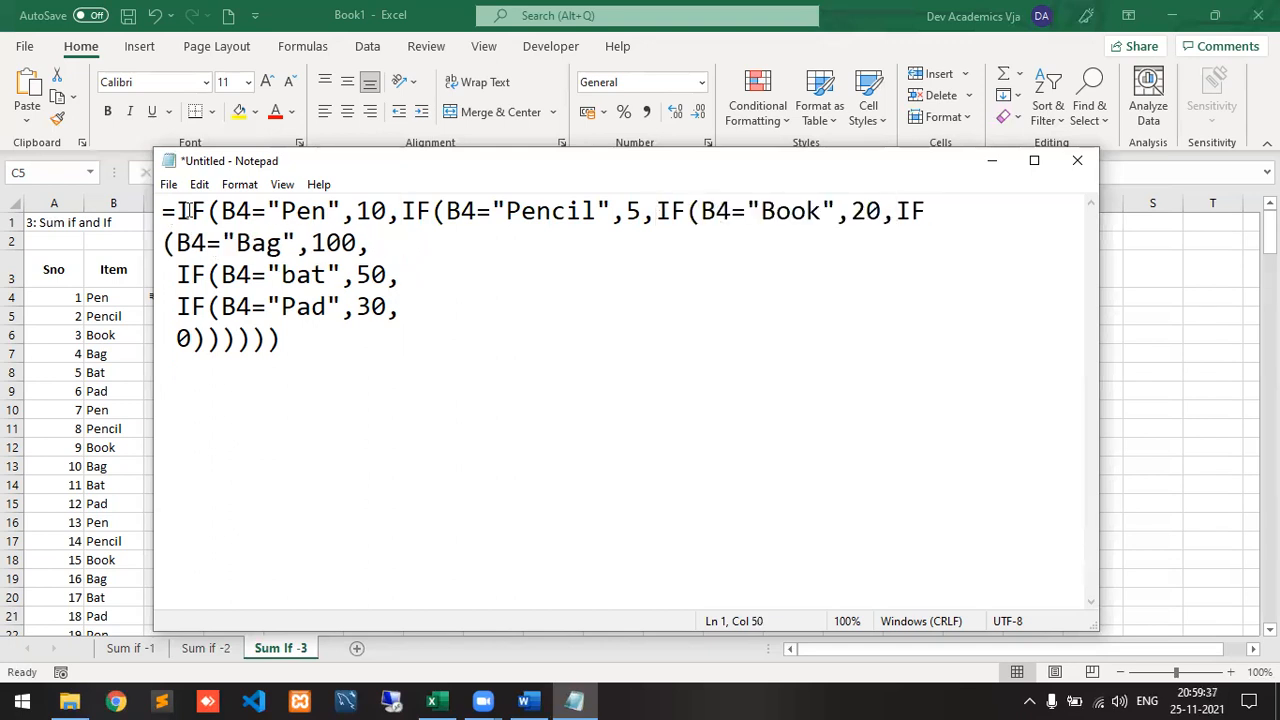
- Join the "bat" and "Pad" clauses and the final 0 with its closing brackets, making the formula a single line
key(End)
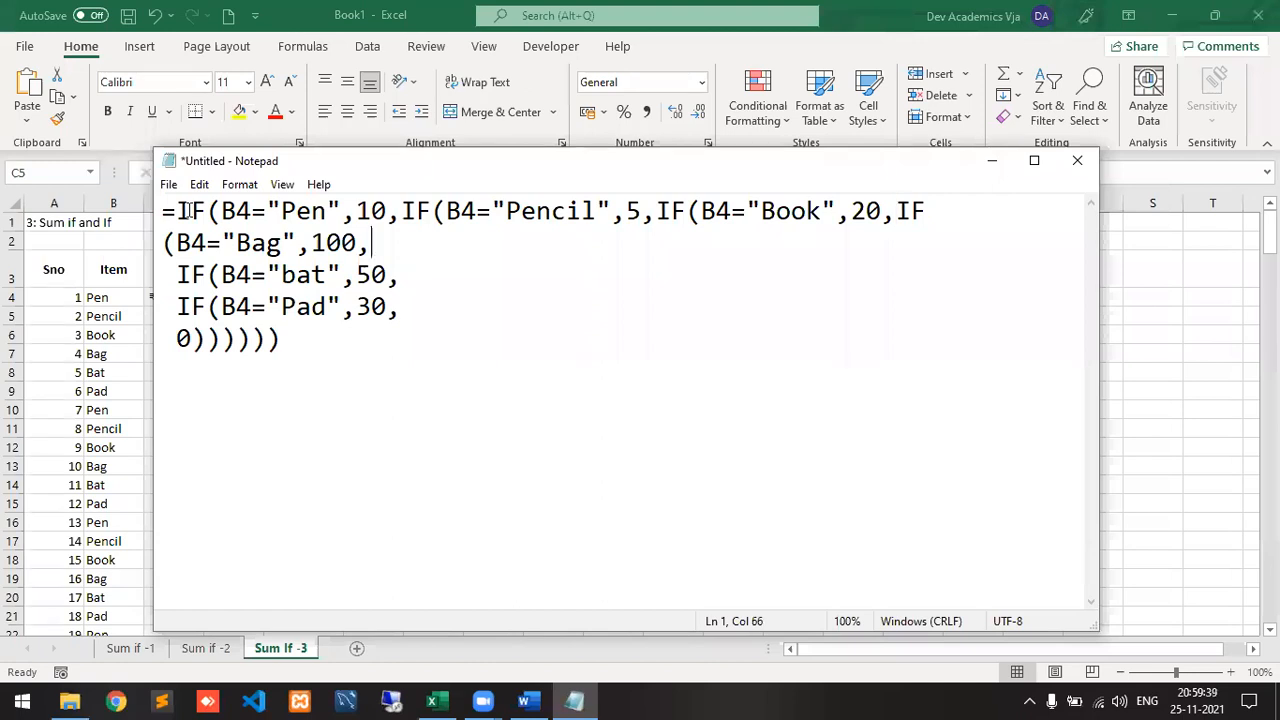
key(Delete)
key(Delete)
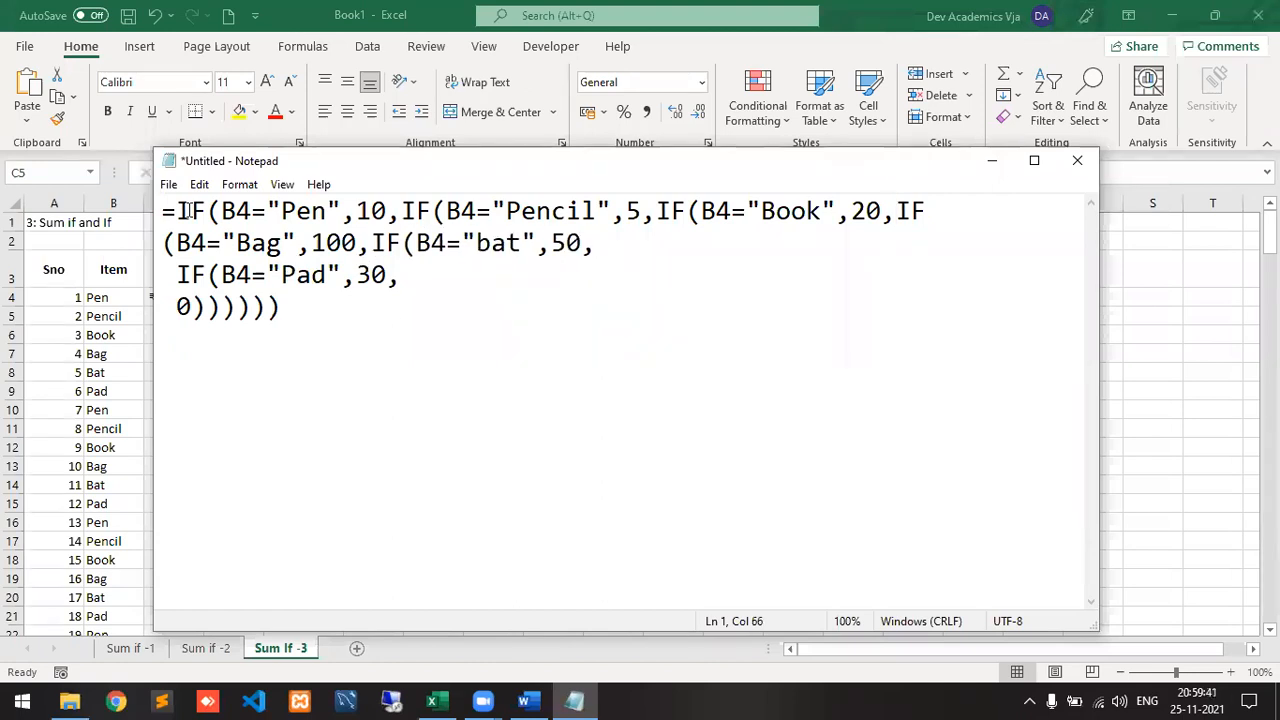
key(End)
key(Delete)
key(Delete)
key(End)
key(Delete)
key(Delete)
- Copy the entire single-line nested IF formula from Notepad
key(Up)
key(Right)
key(Right)
key(Right)
key(Right)
key(Right)
key(Right)
key(Right)
key(Right)
key(Right)
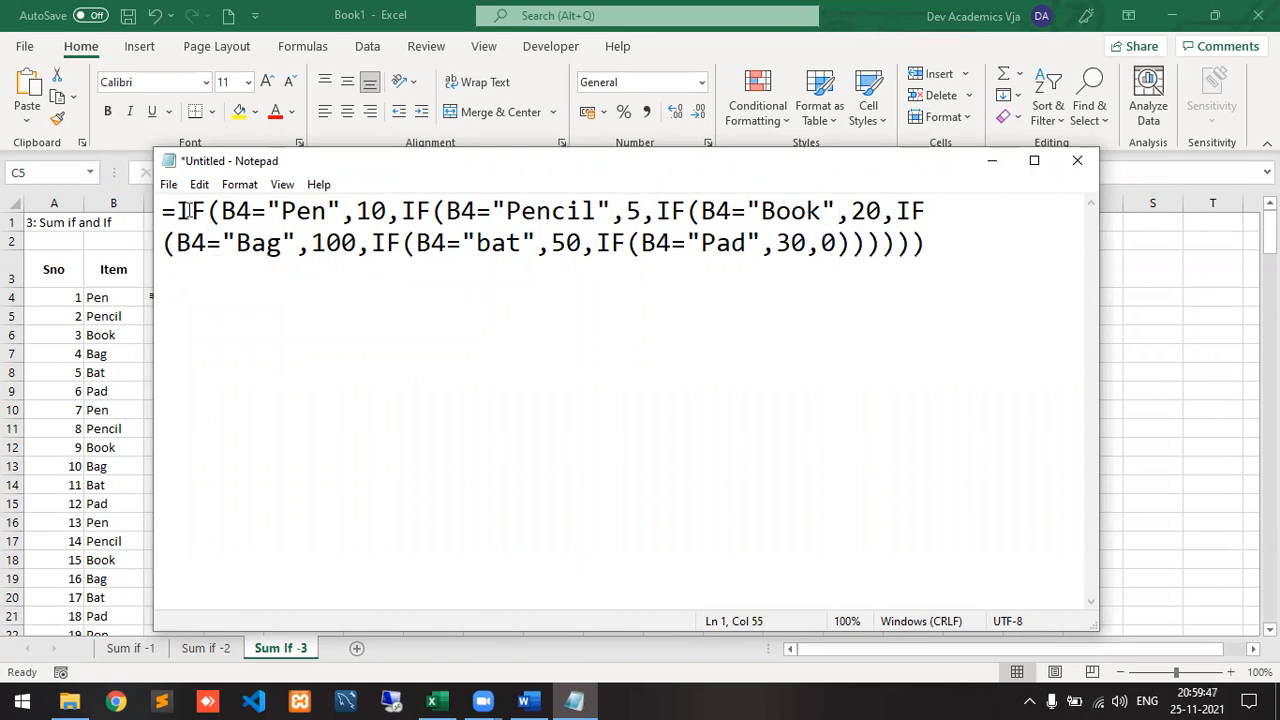
key(ctrl+a)
key(ctrl+c)
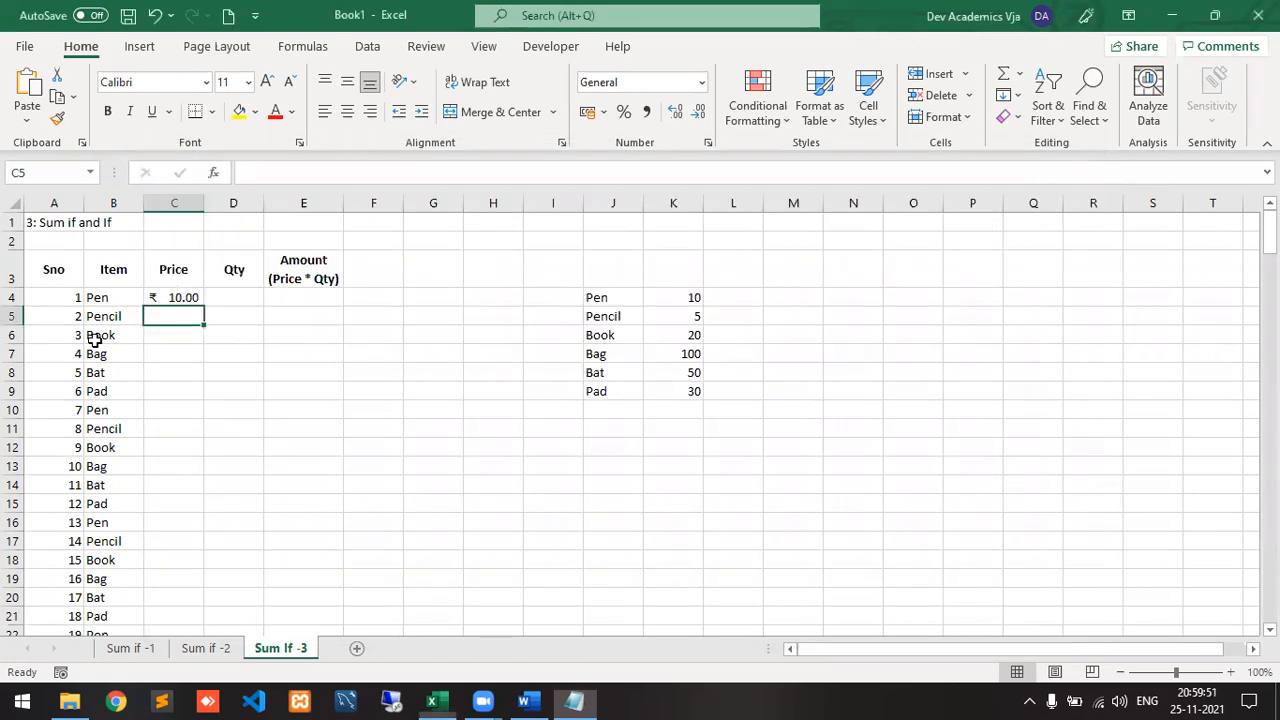
- Switch to Excel and replace the whole formula in C4 with the copied nested IF formula
key(alt+Tab)
click(157, 297)
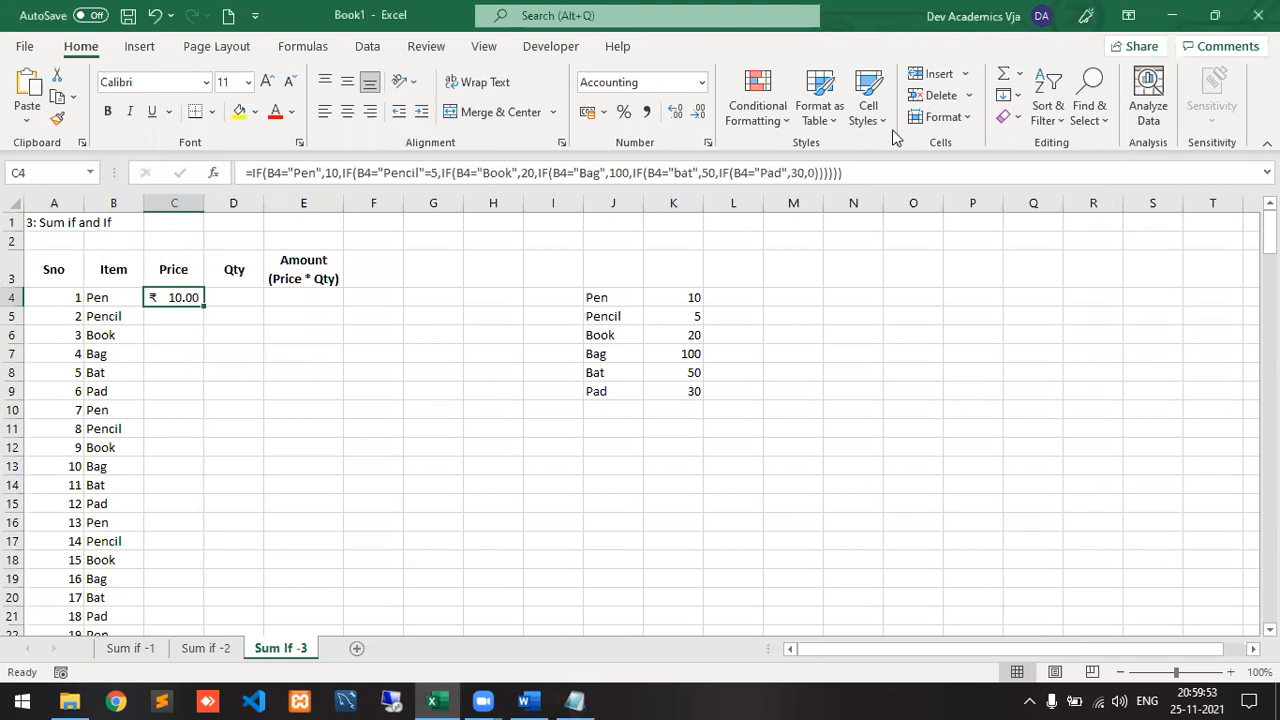
mouse_move(845, 173)
mouse_down()
mouse_move(470, 190)
mouse_move(241, 165)
mouse_up()
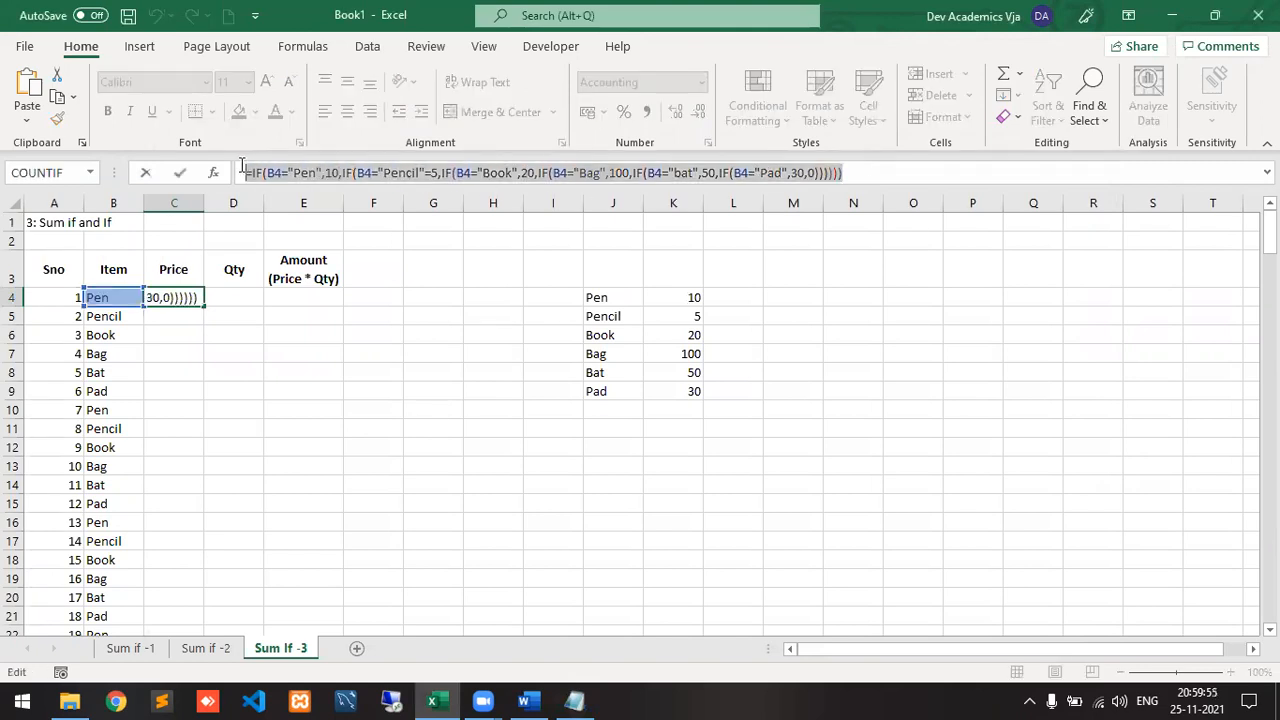
key(ctrl+v)
key(Return)
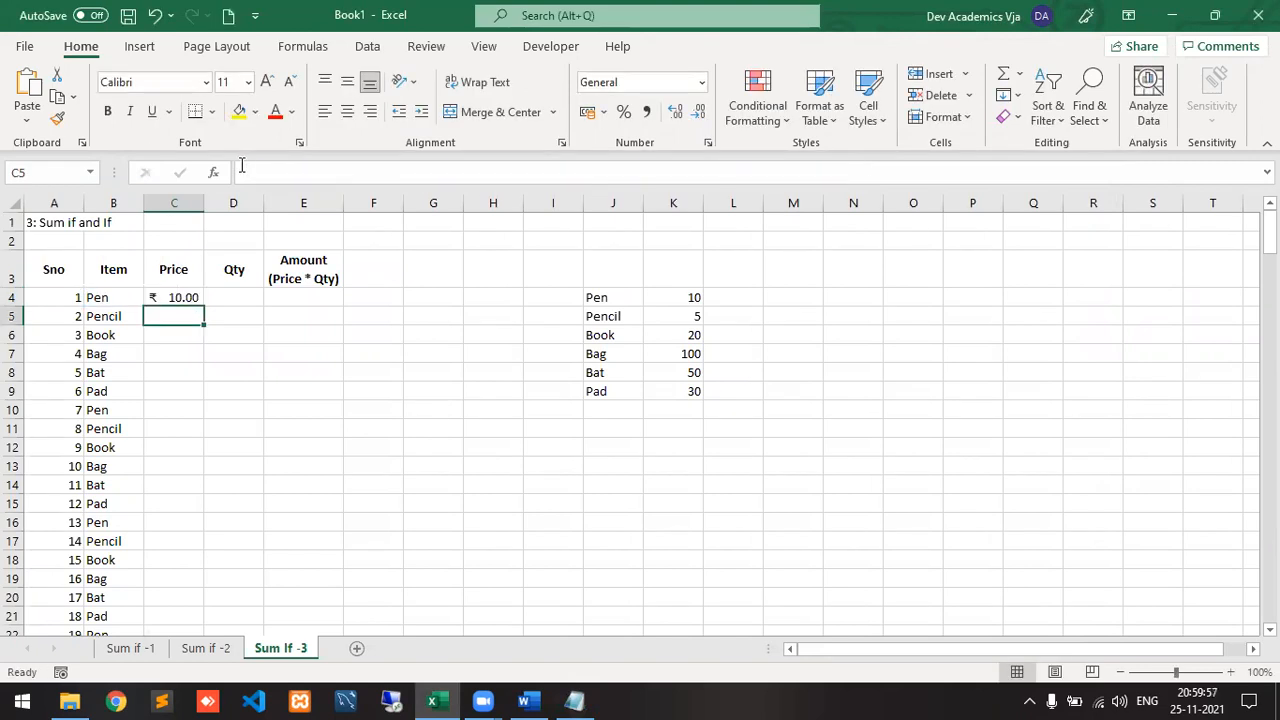
- Fill the C4 price formula down the Price column and select the "Book" price in C6
key(Up)
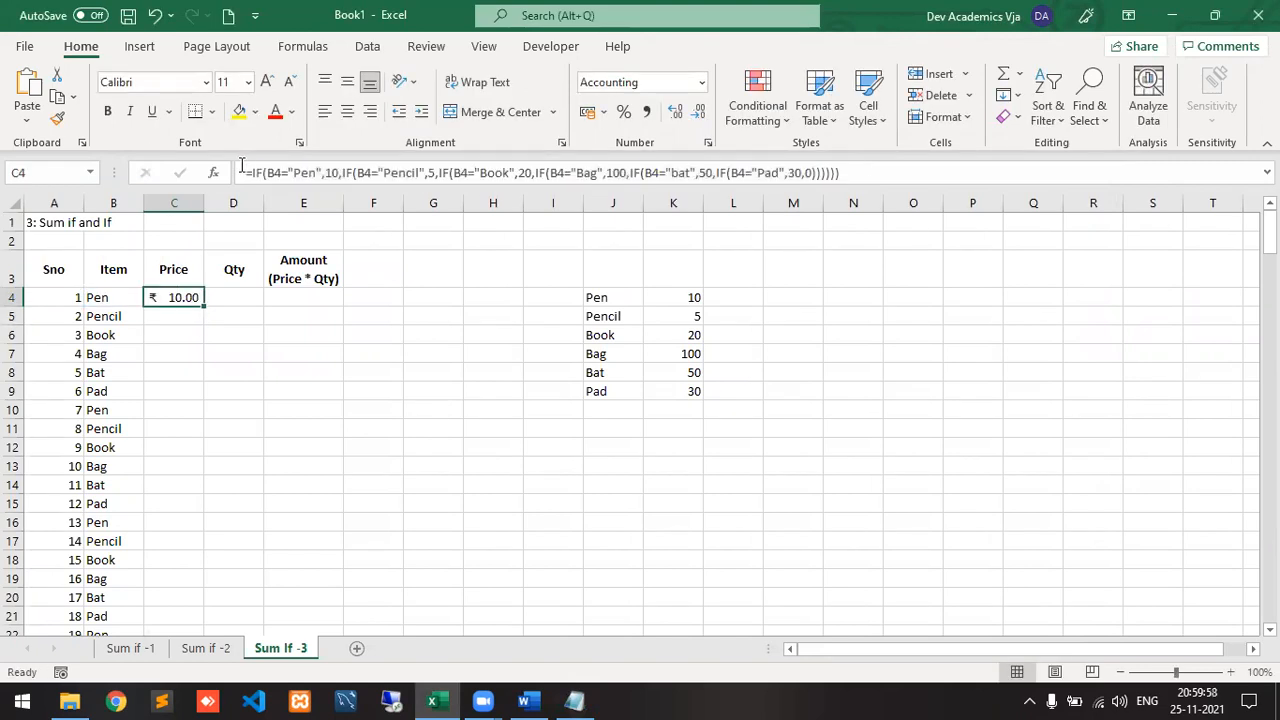
double_click(200, 305)
click(158, 425)
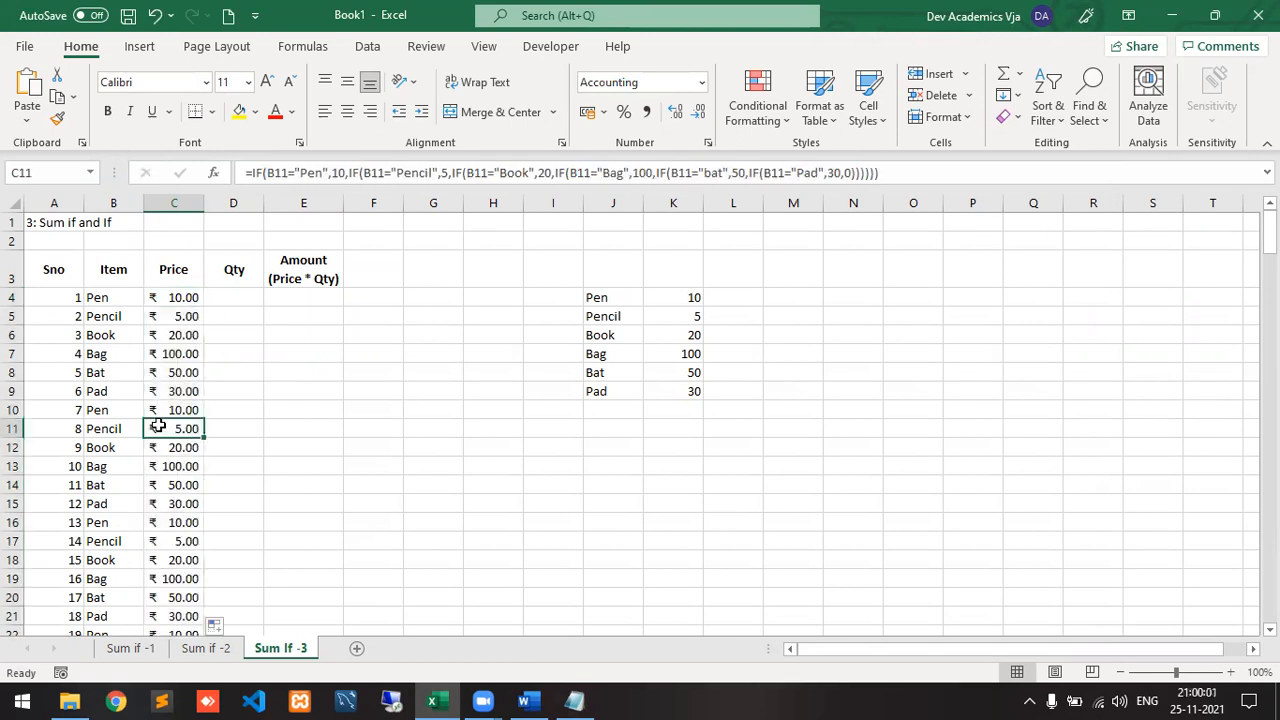
key(Up)
key(Up)
key(Up)
key(Up)
key(Up)
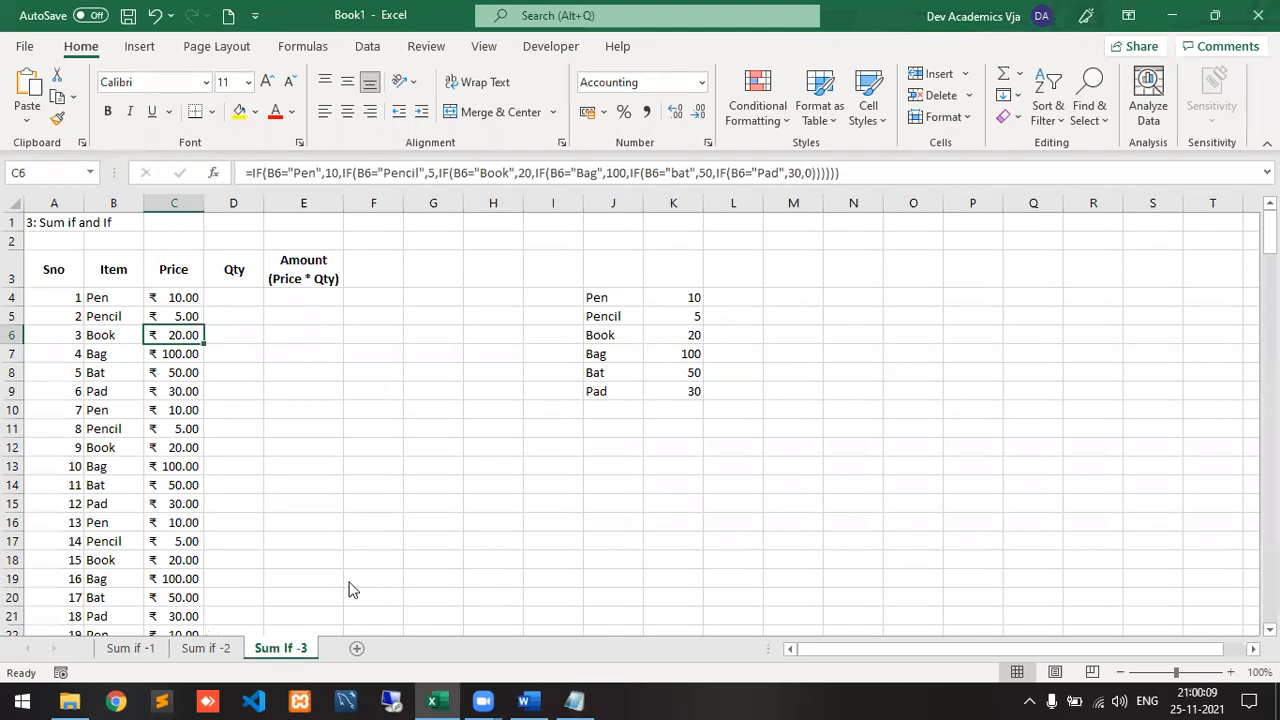
- Launch Magnifier, enlarge the screen by one zoom increment, and minimize the Magnifier window
key(super)
text(mag)
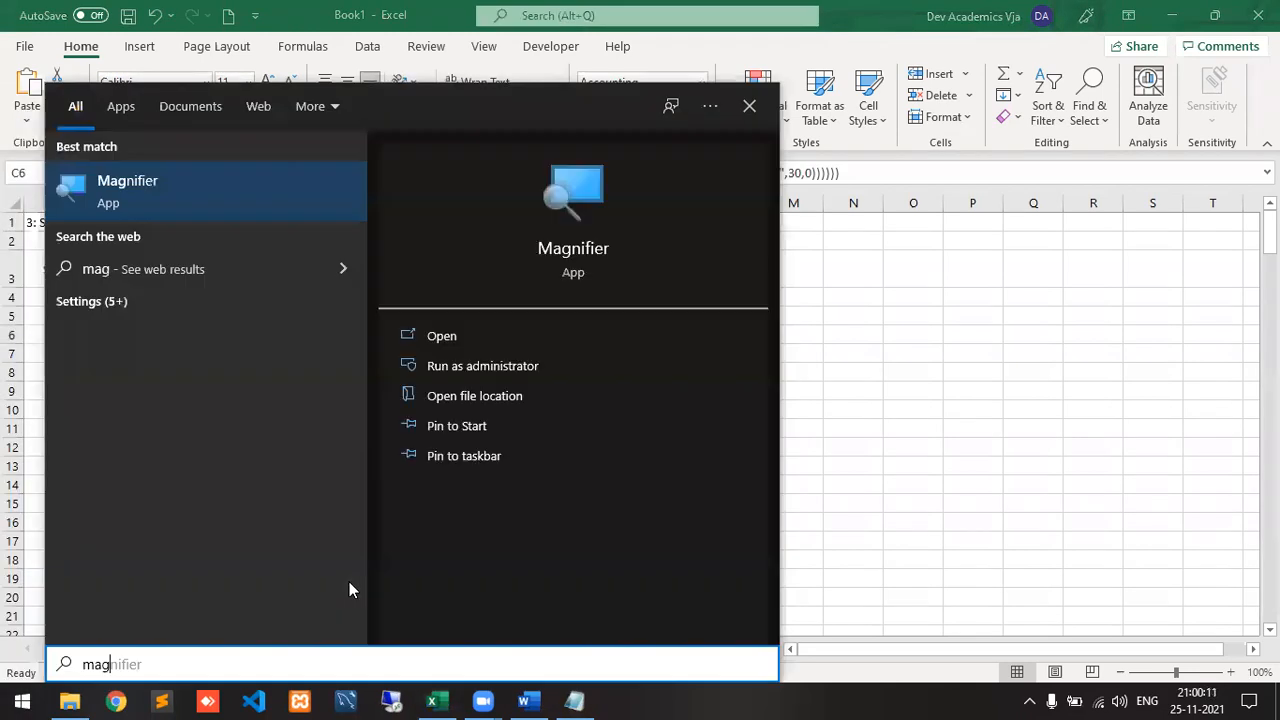
key(Return)
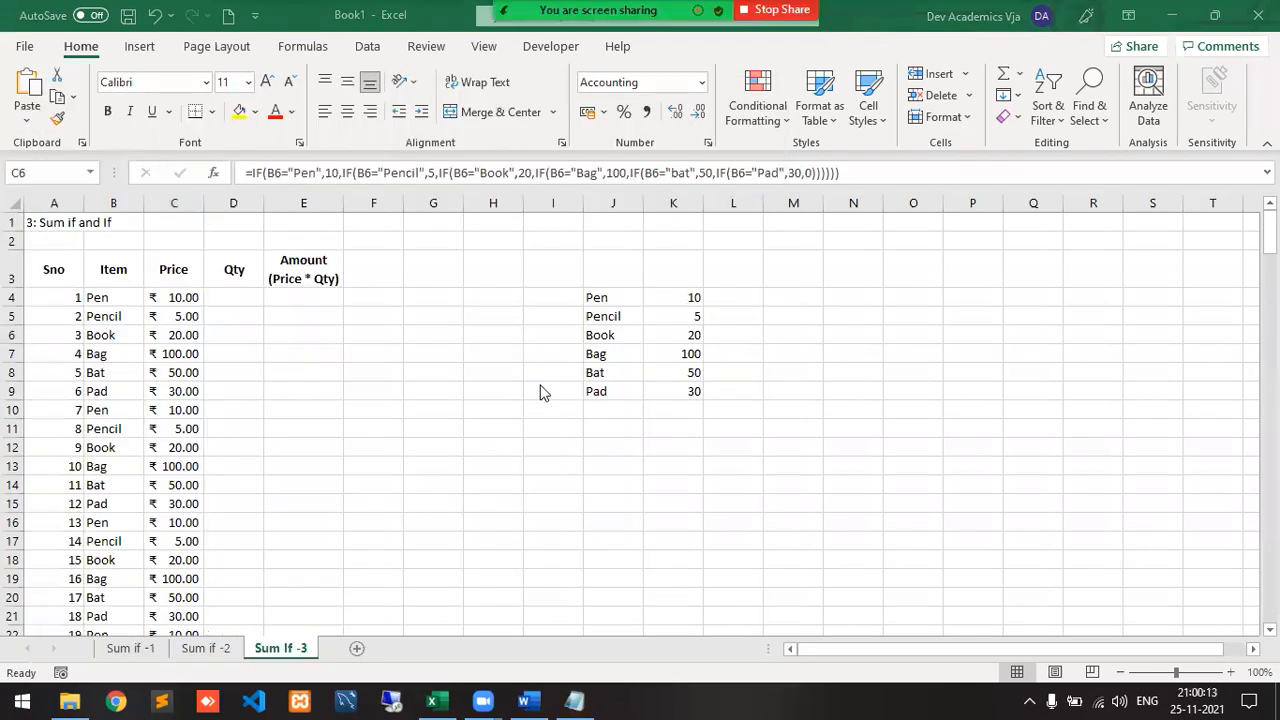
click(381, 342)
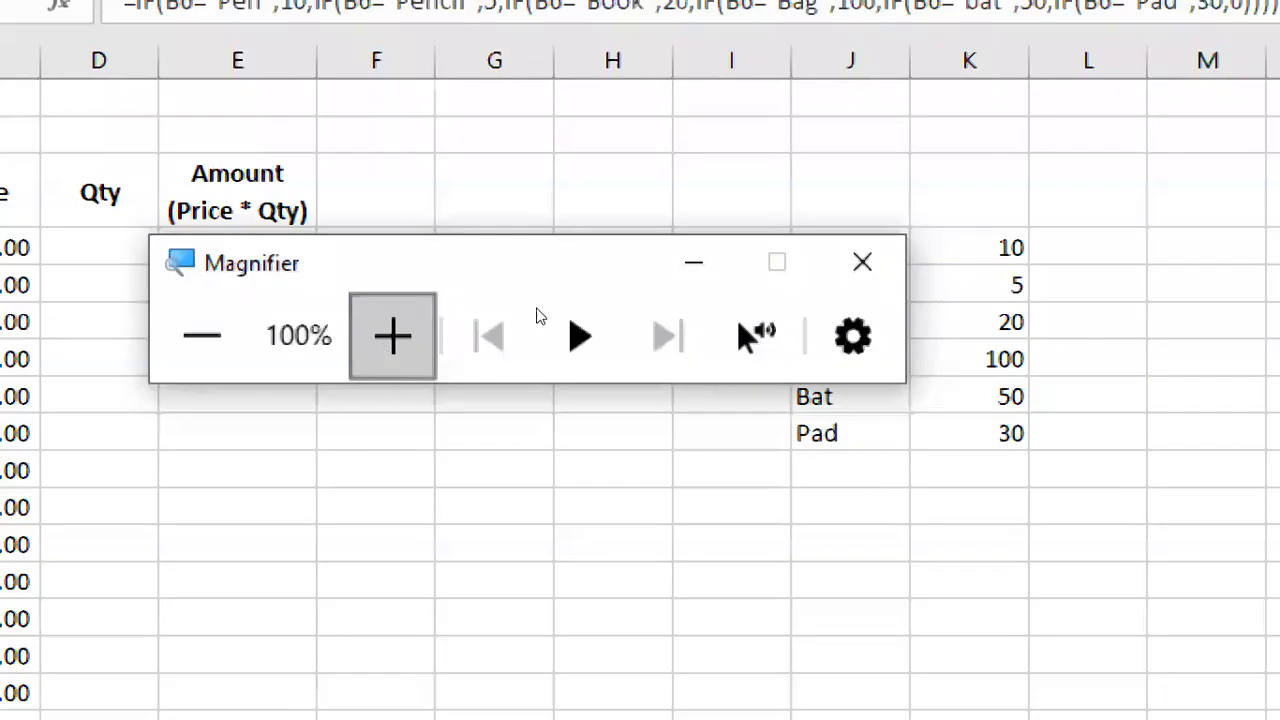
click(697, 261)
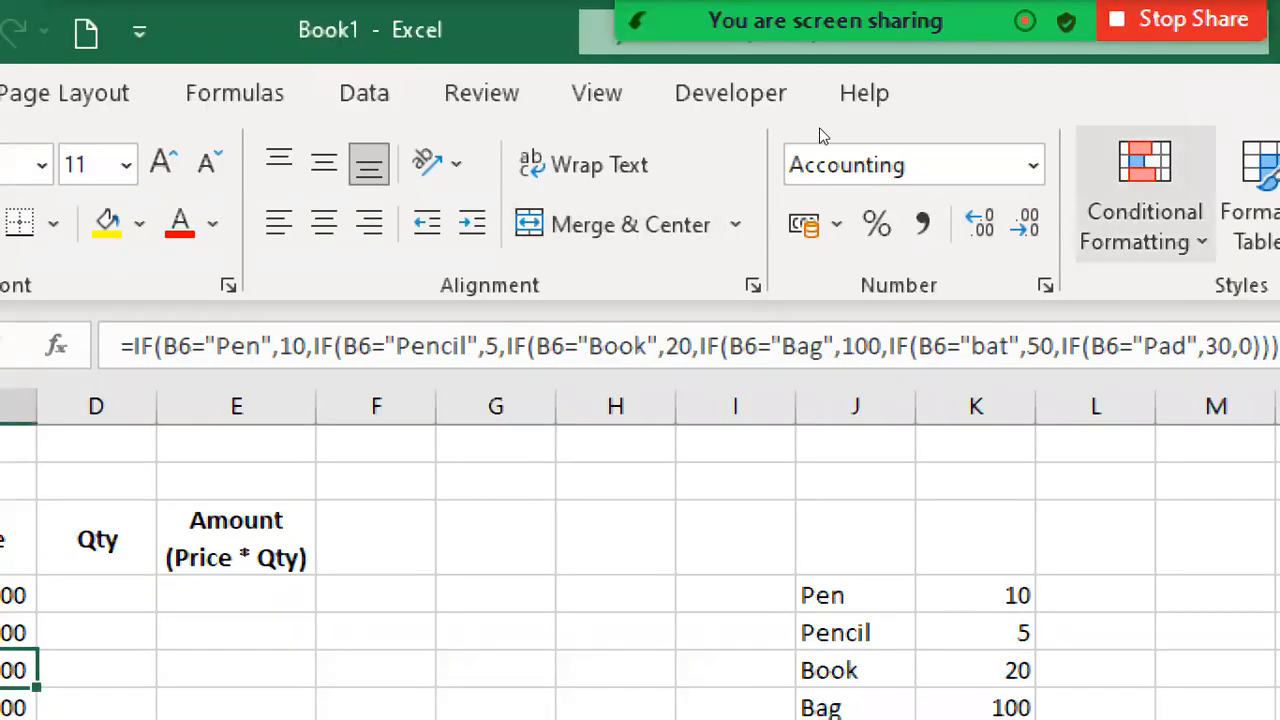
- Run Evaluate Formula on C6 and step through the "Pen" and "Pencil" tests
click(138, 93)
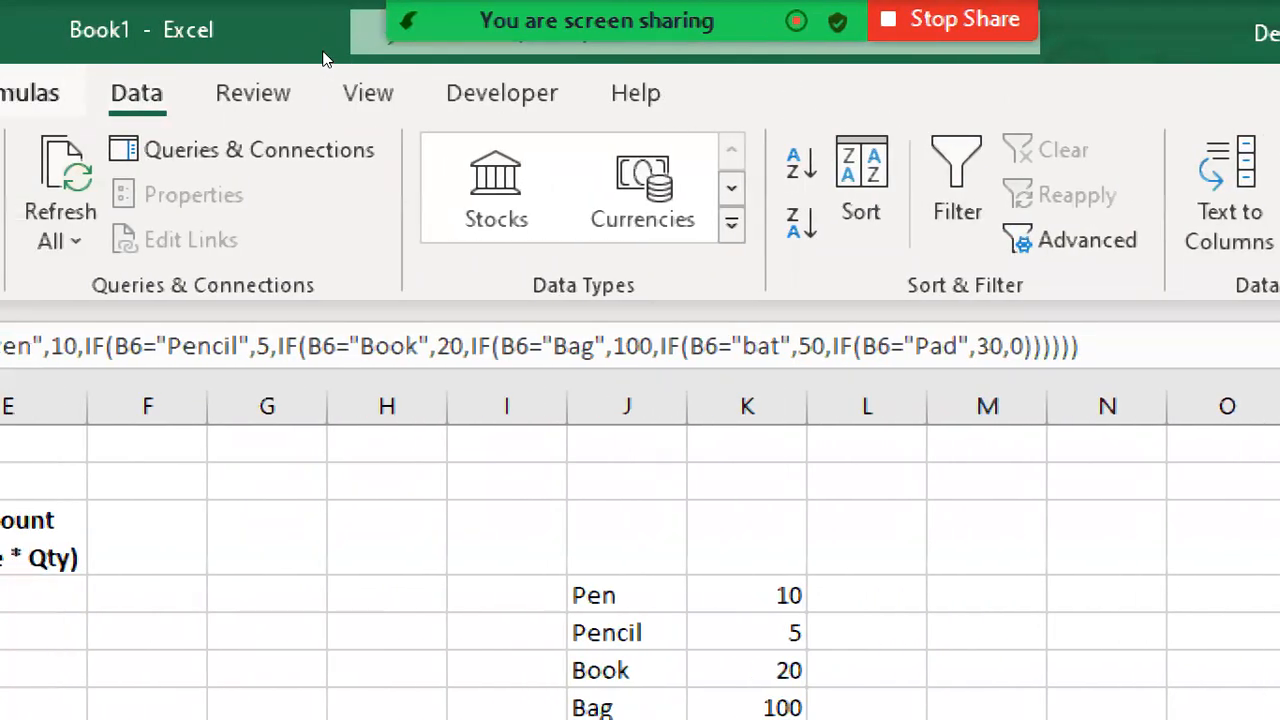
click(32, 93)
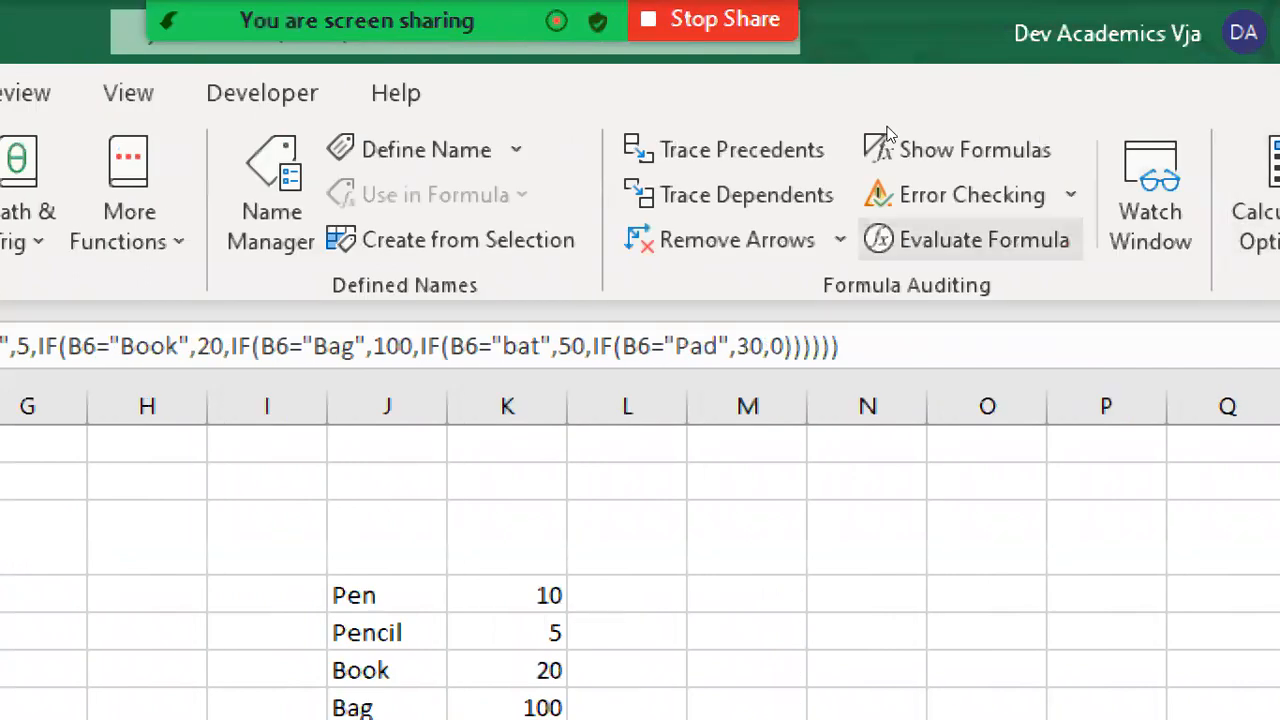
click(1190, 240)
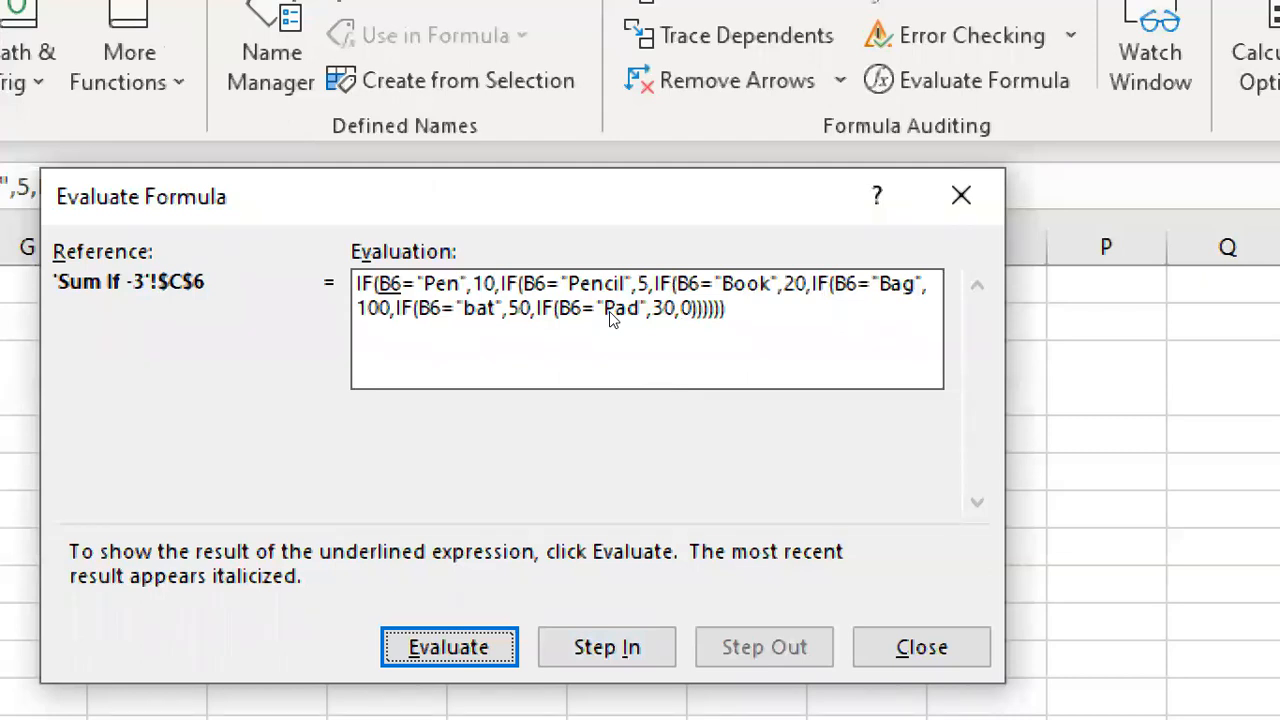
key(Return)
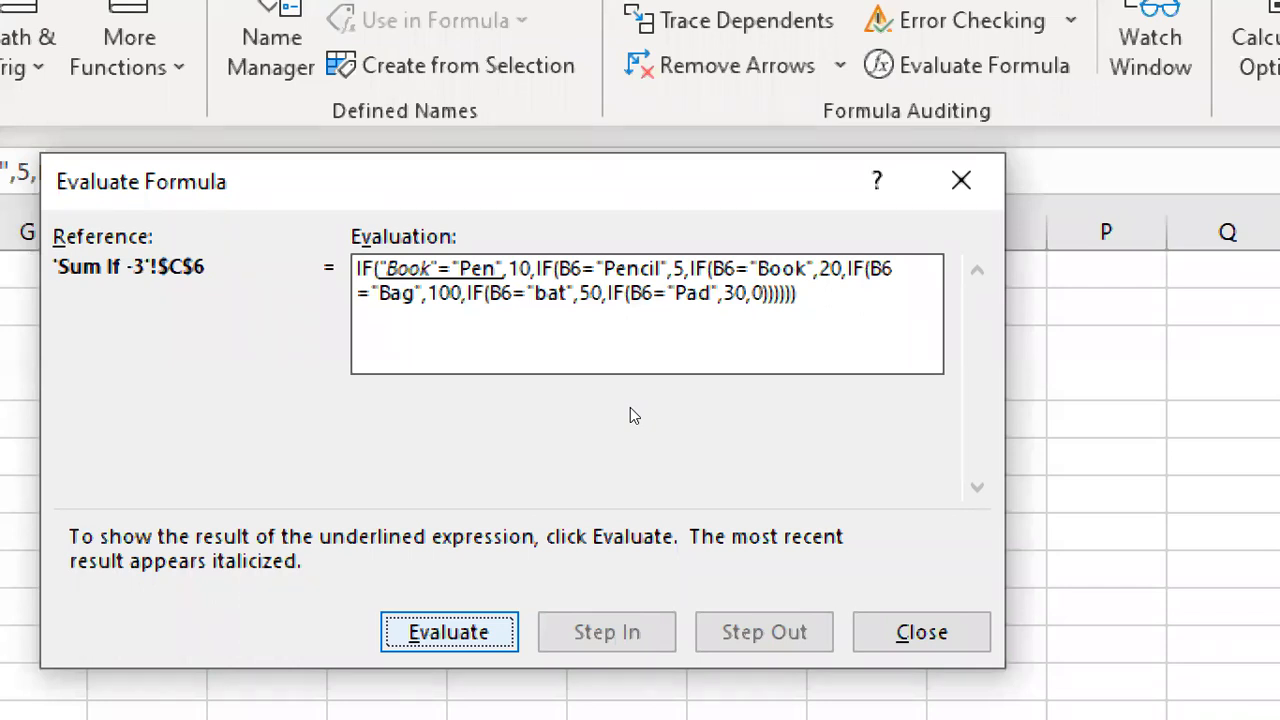
key(Return)
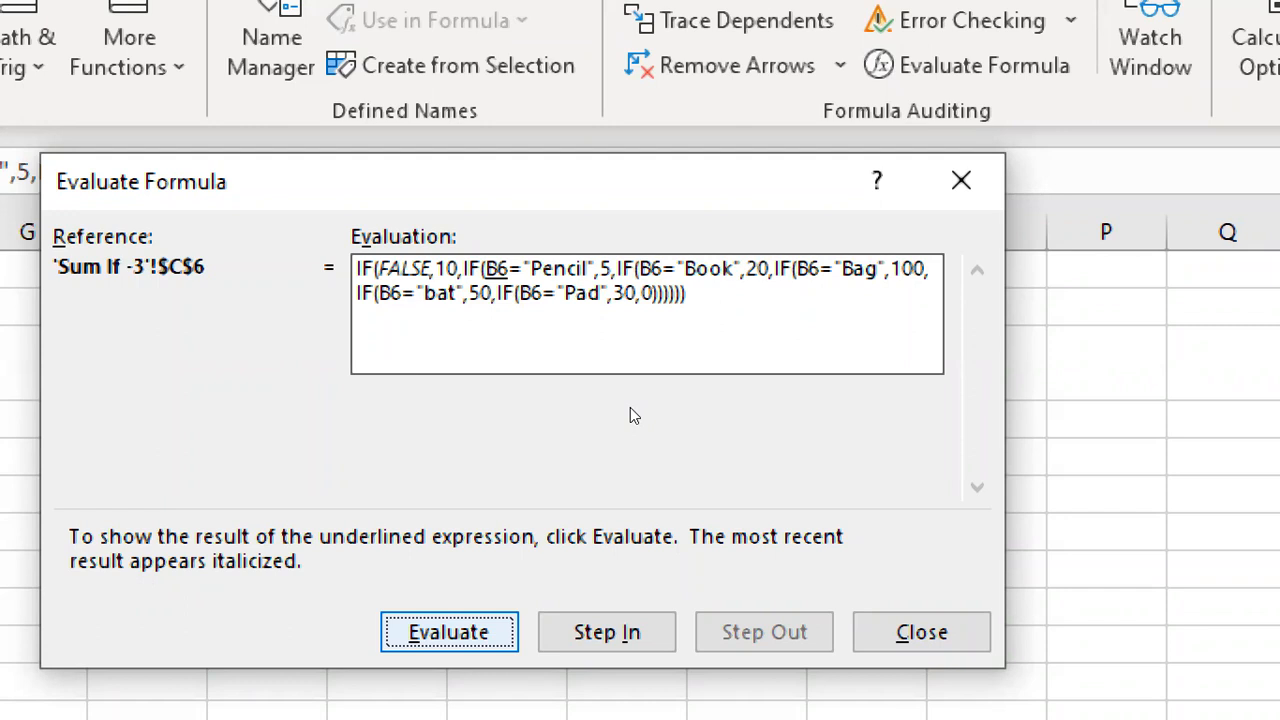
key(Return)
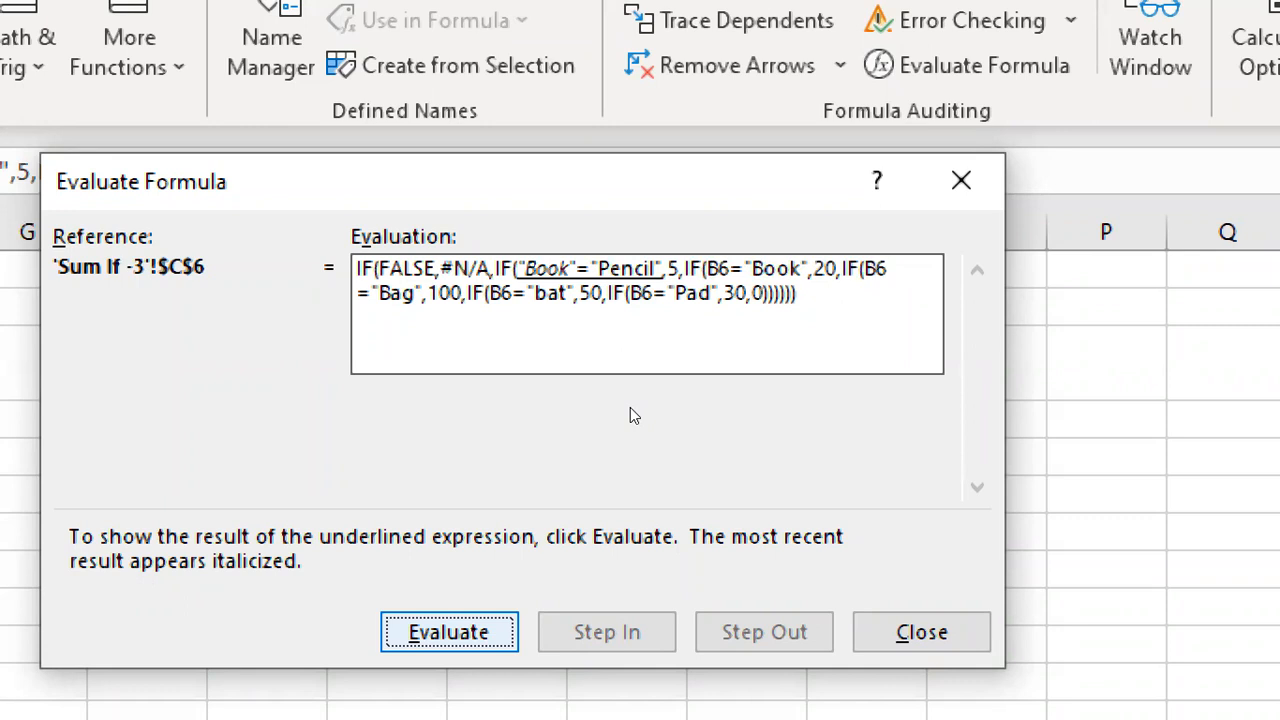
key(Return)
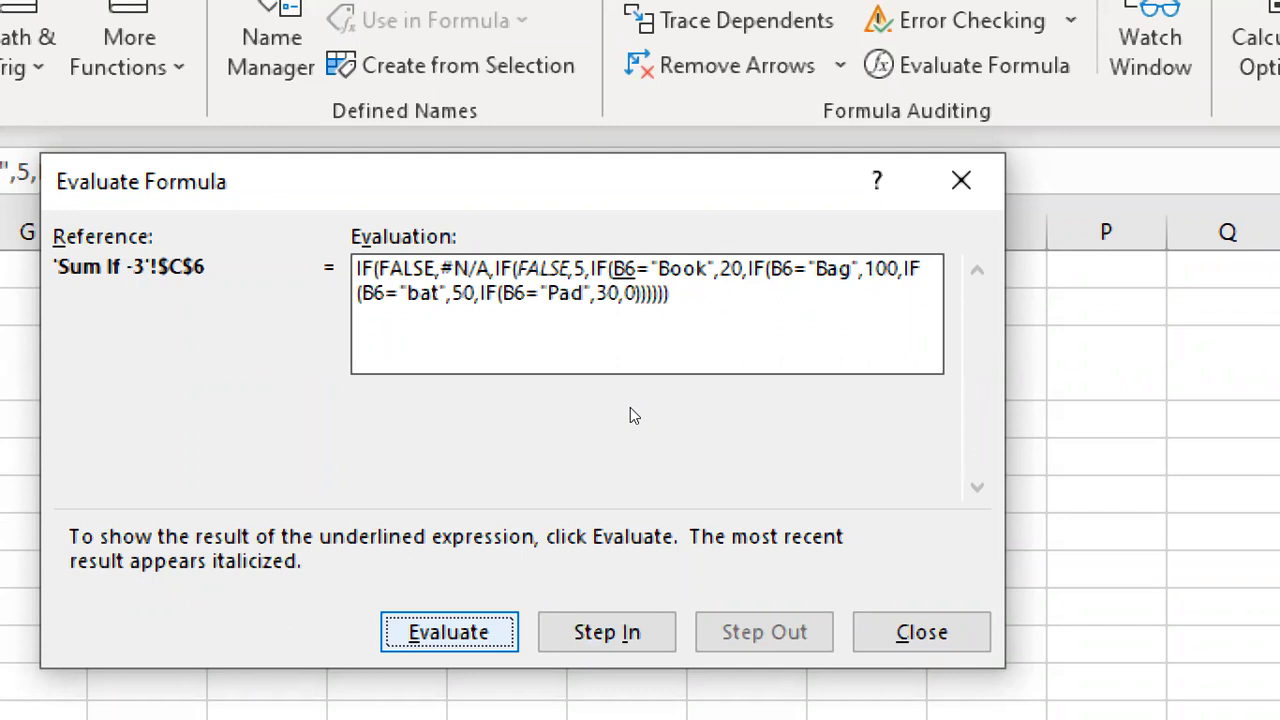
- Evaluate the "Book" test and the rest of the C6 formula to its result, and close the evaluation
key(Return)
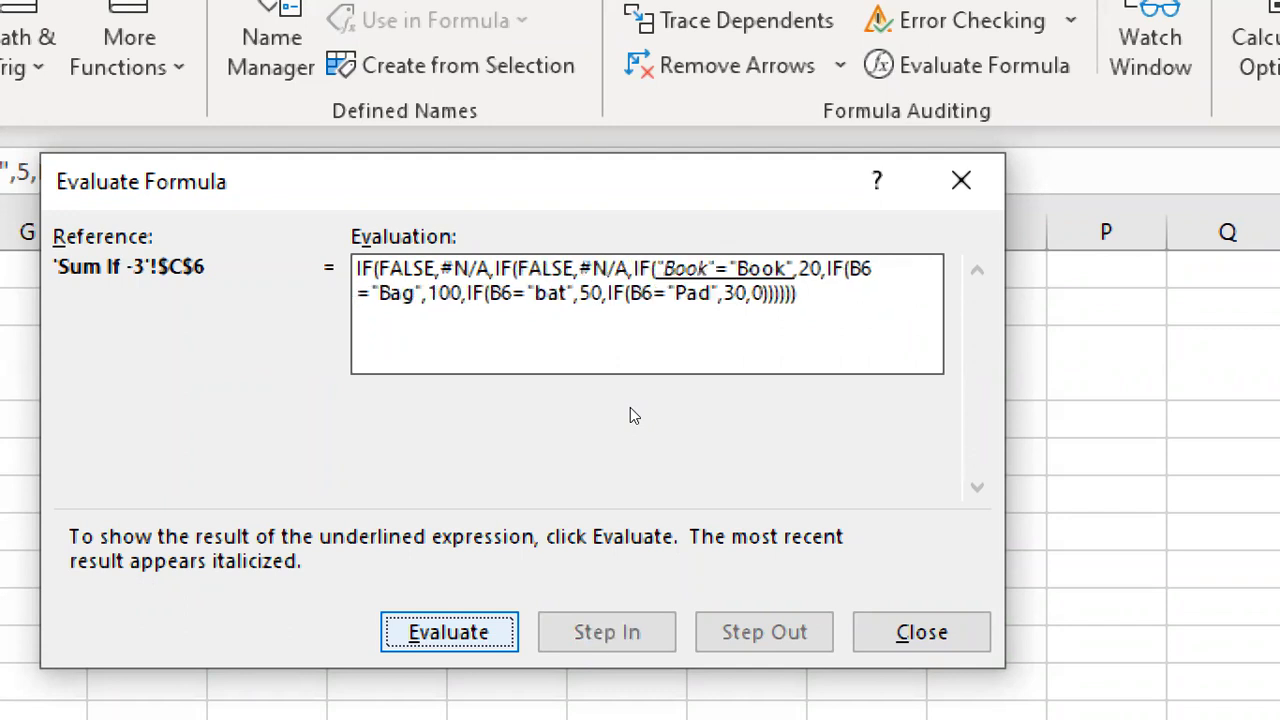
key(Return)
key(Return)
key(Return)
key(Return)
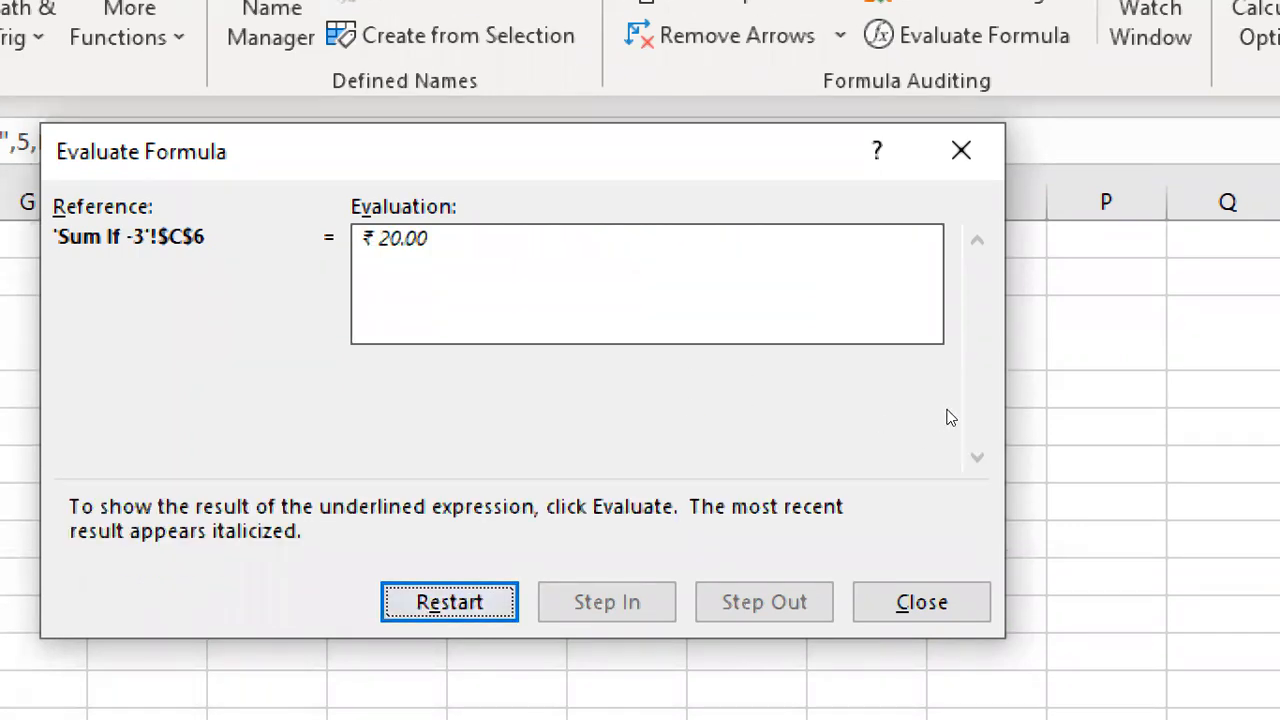
key(Tab)
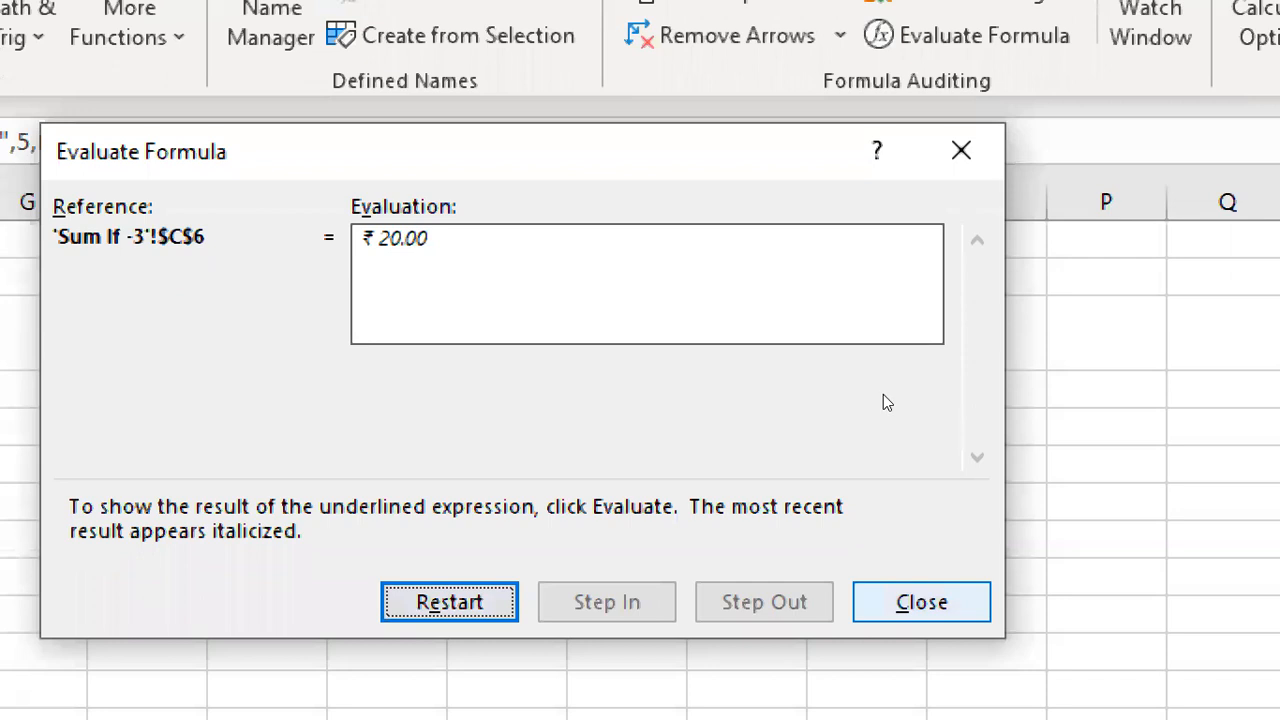
key(Return)
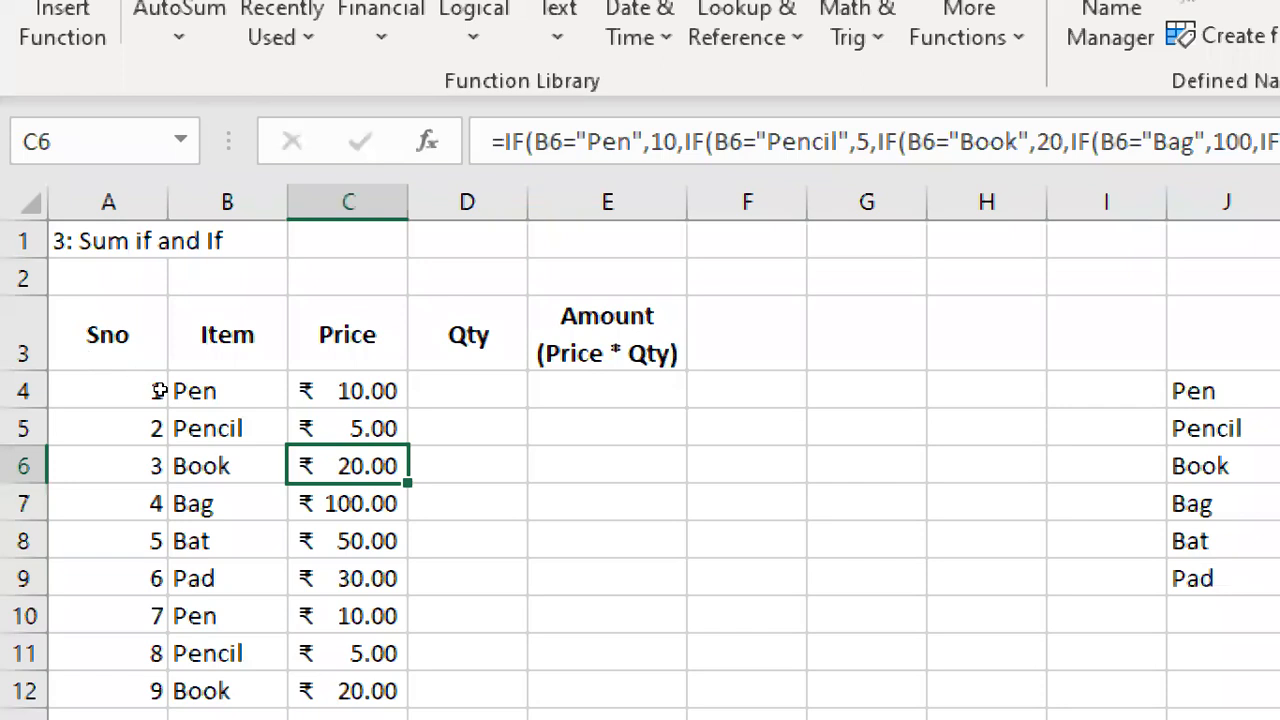
- Run Evaluate Formula on the "Pad" price in C9 and step through the "Pen" and "Pencil" tests
key(Down)
key(Down)
key(Down)
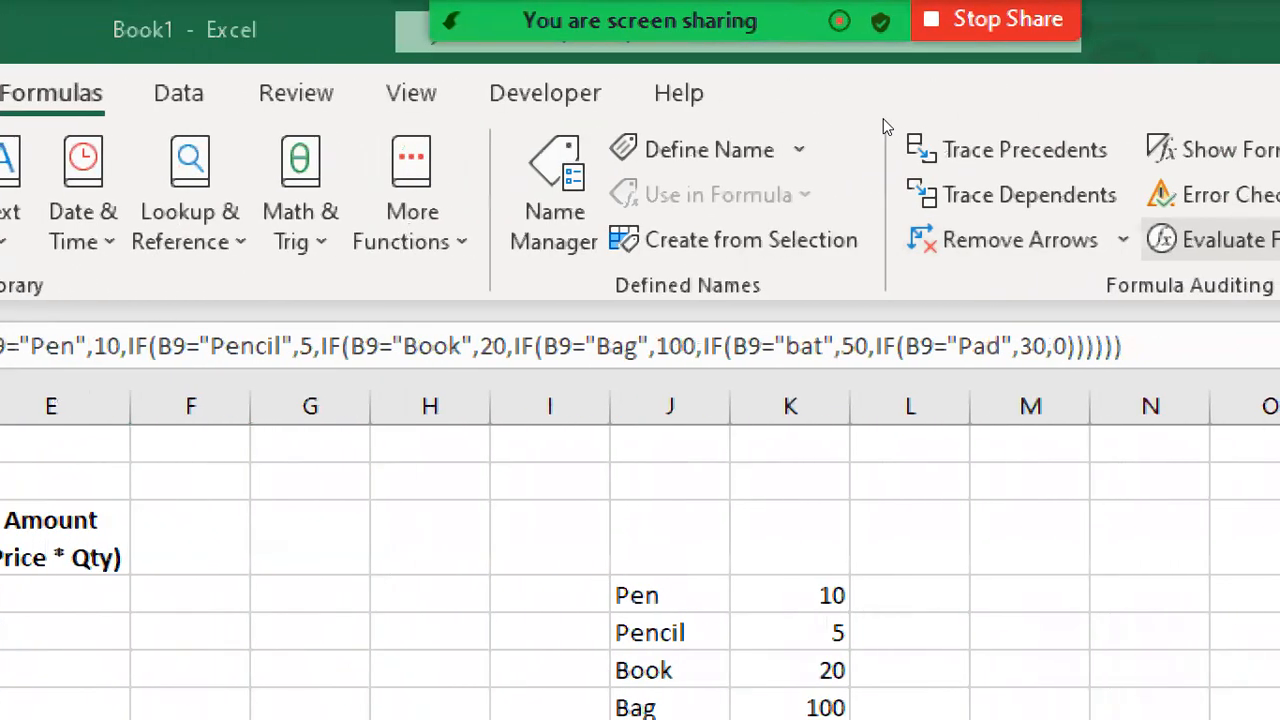
click(1220, 240)
key(Return)
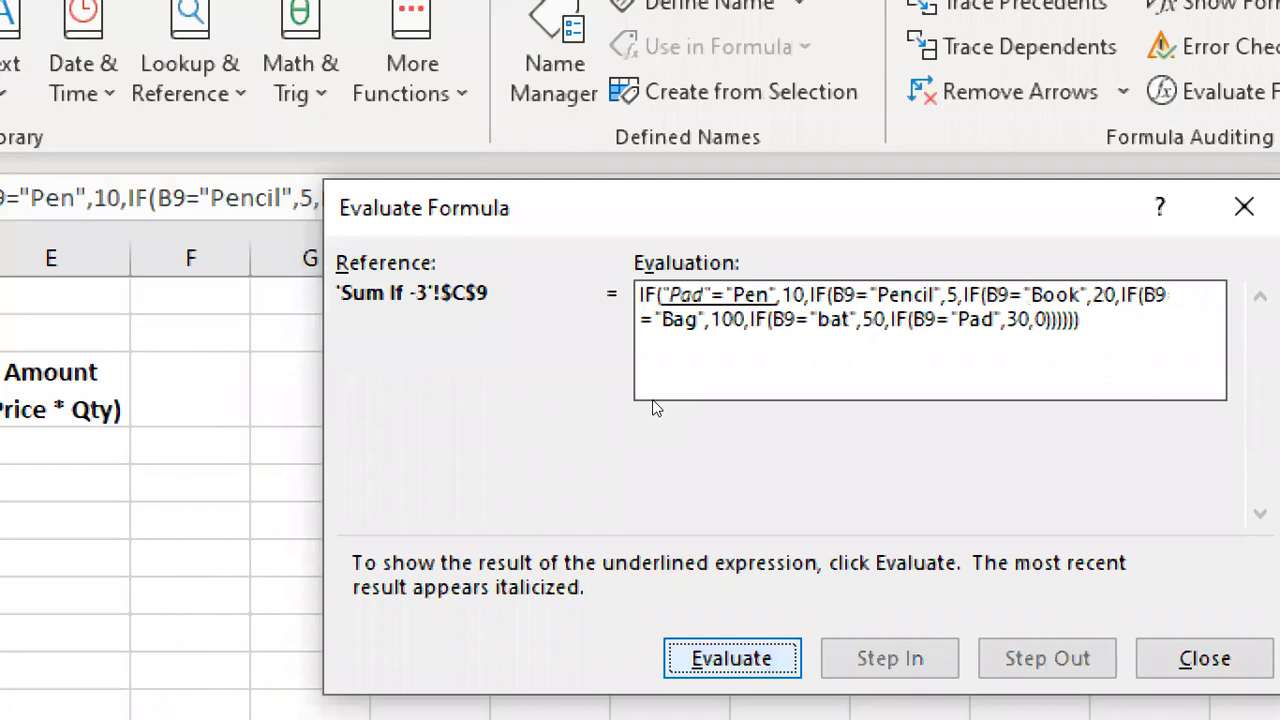
key(Return)
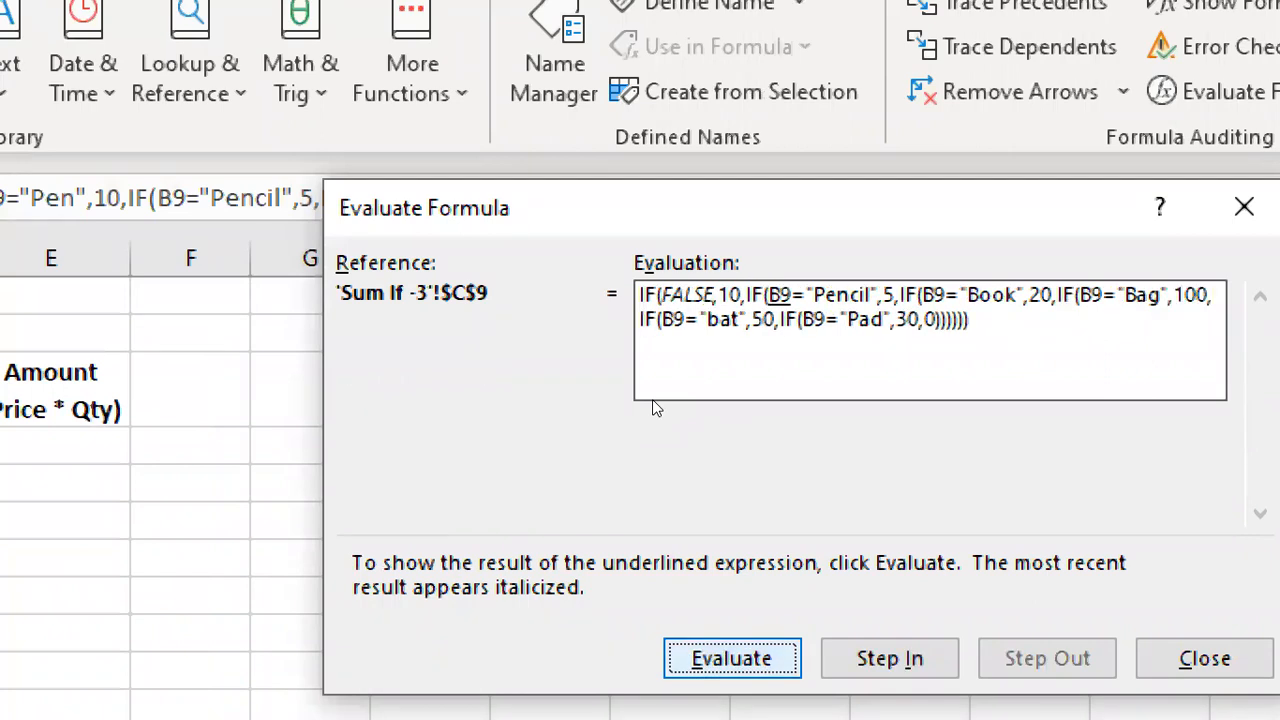
key(Return)
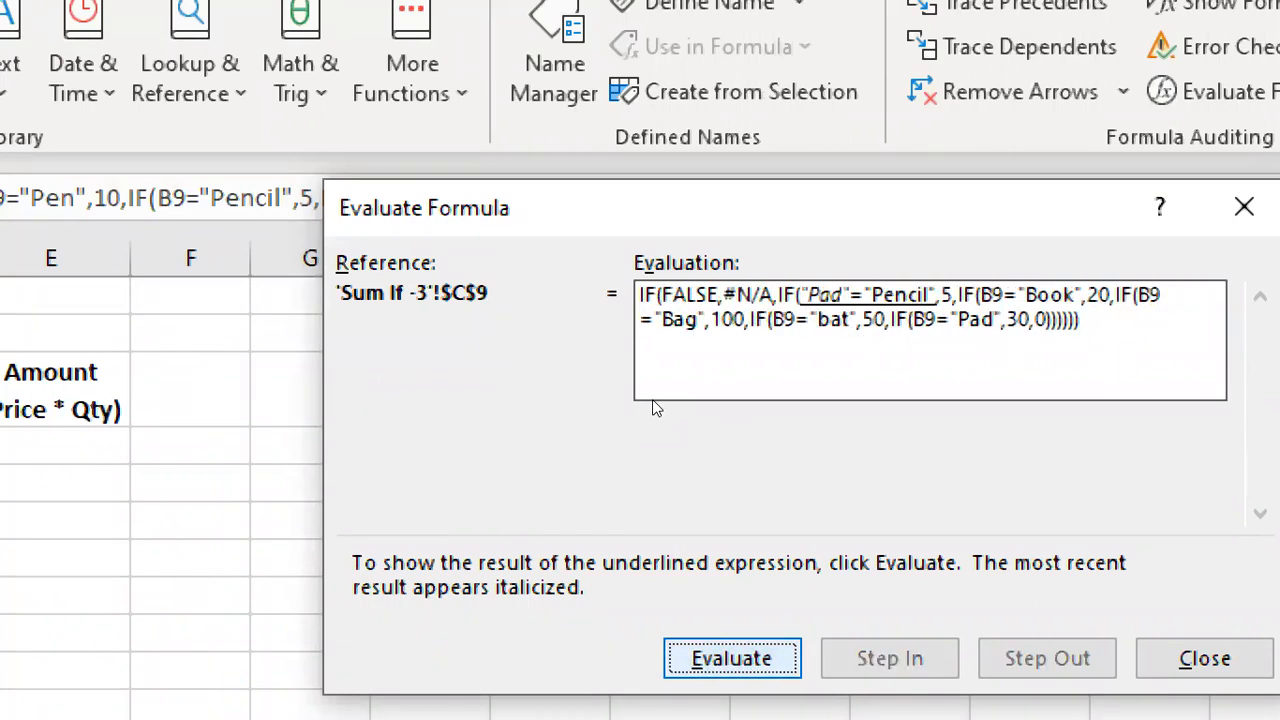
key(Return)
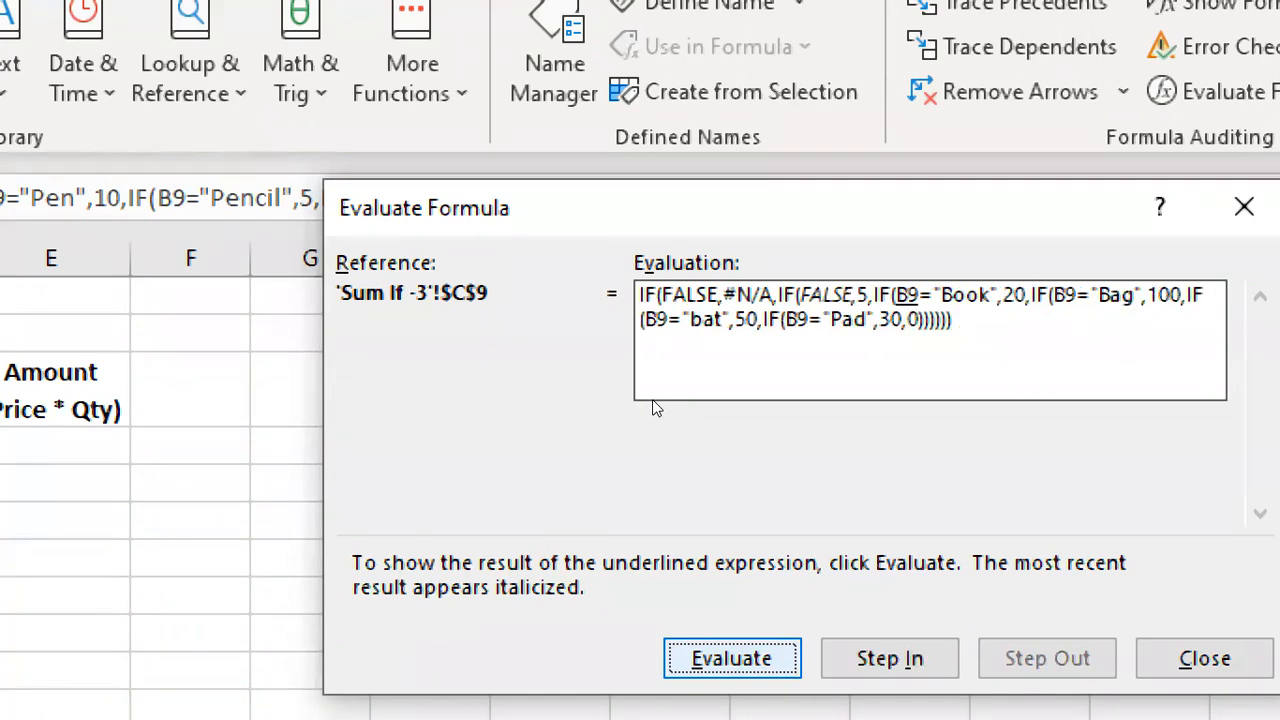
- Step through the "Book", "Bag" and "bat" tests of the C9 formula evaluation
key(Return)
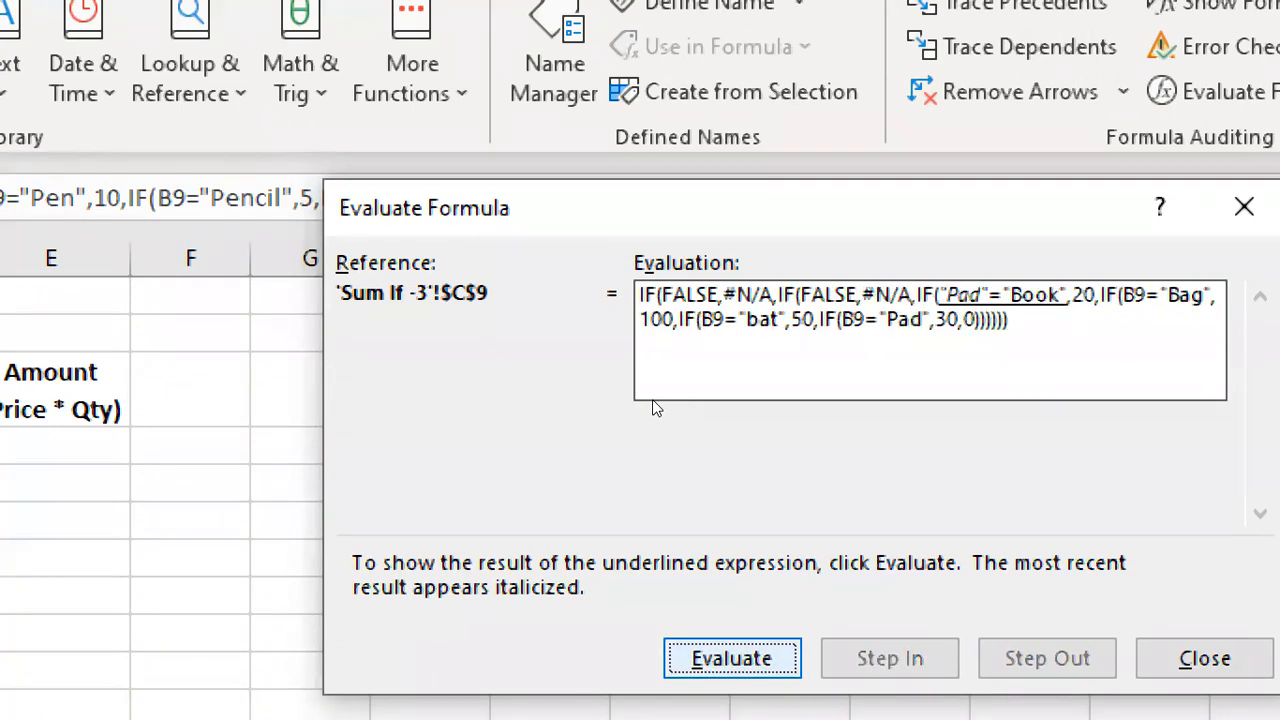
key(Return)
key(Return)
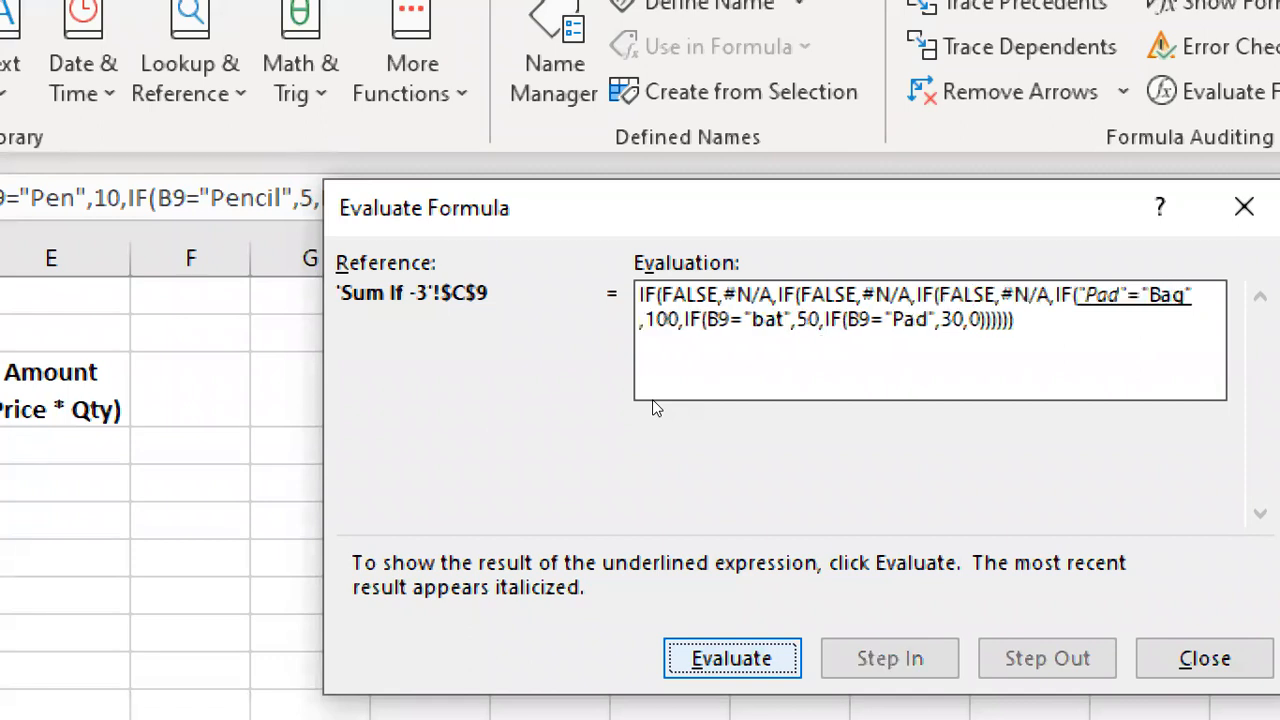
key(Return)
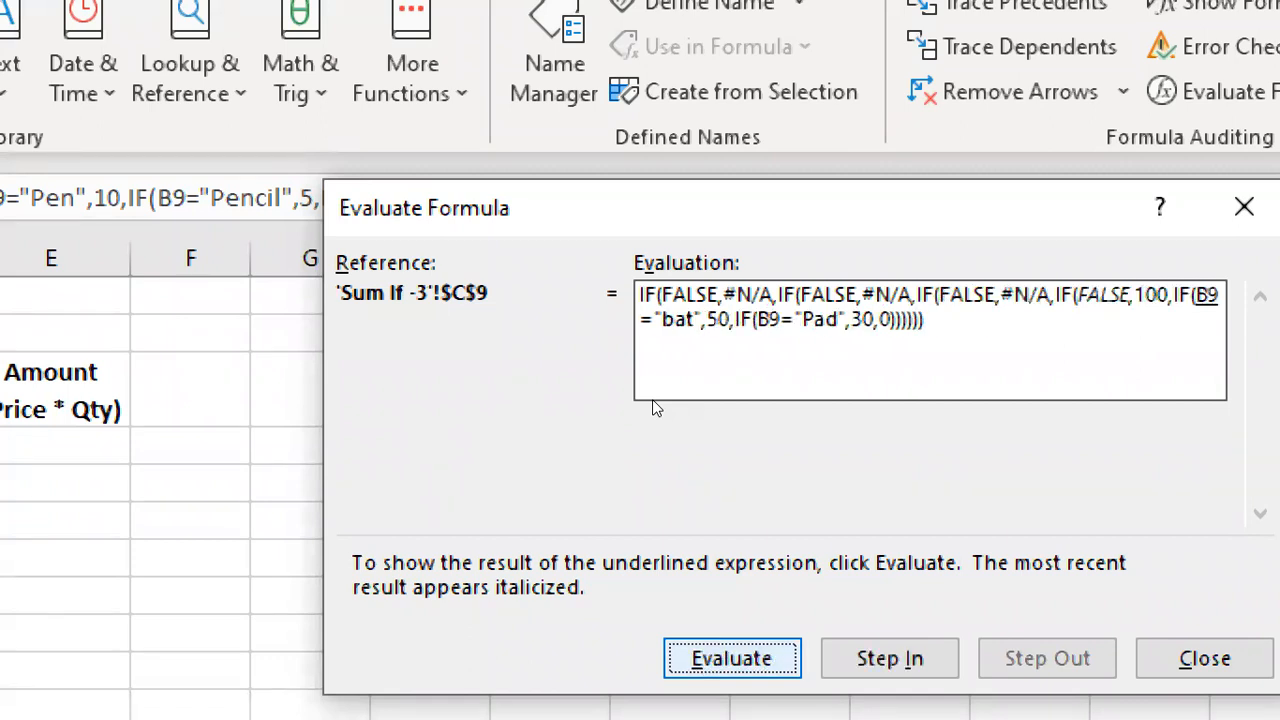
key(Return)
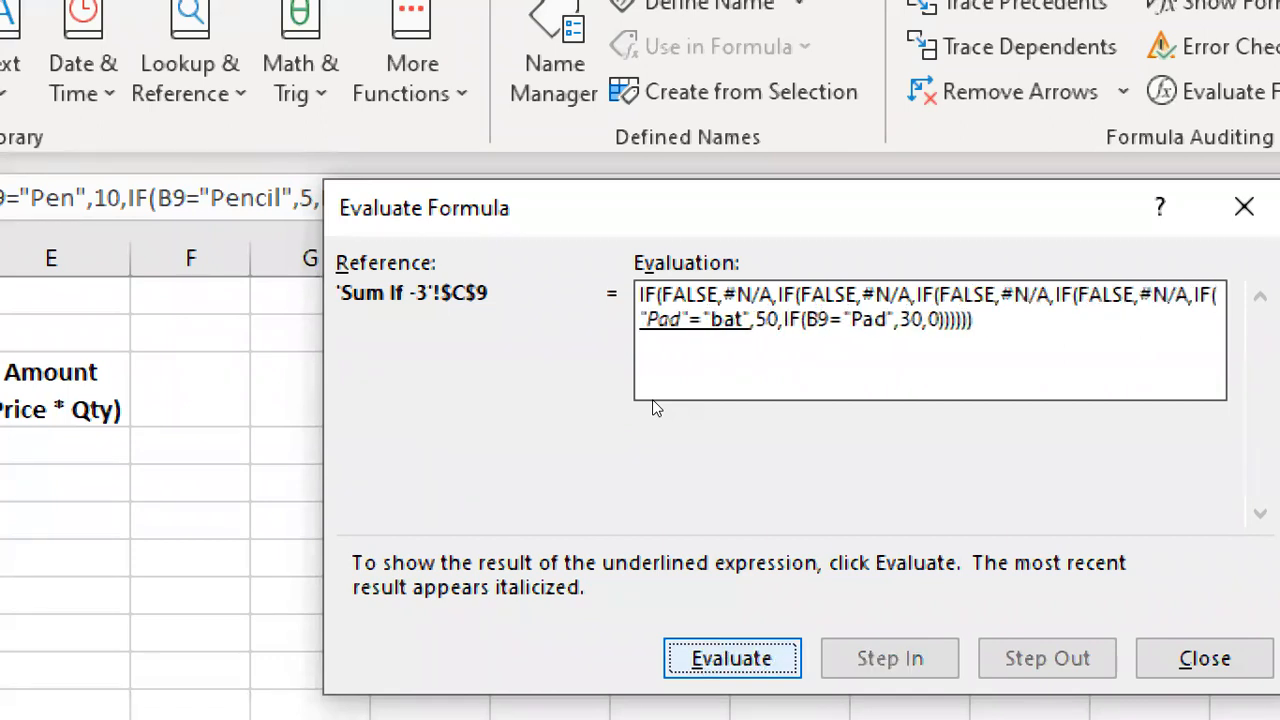
key(Return)
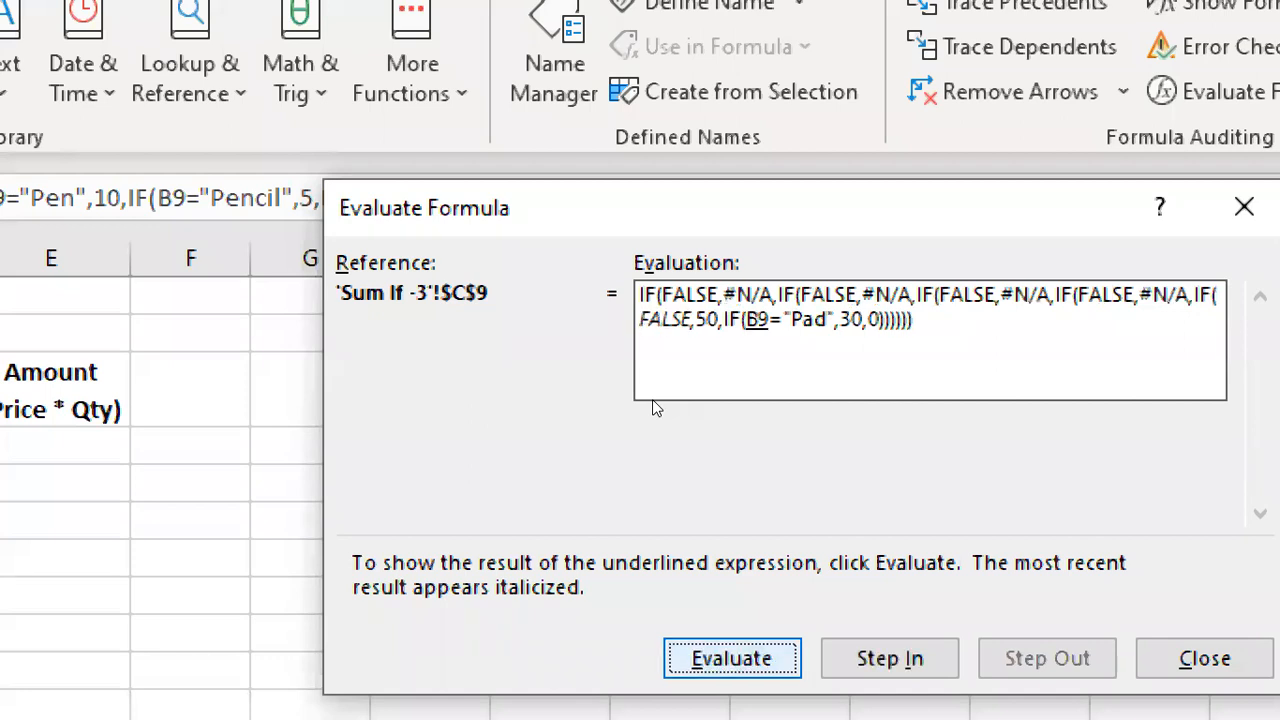
- Evaluate the "Pad" test and the remaining nested IFs of C9 to the final result, and close the evaluation
key(Return)
key(Return)
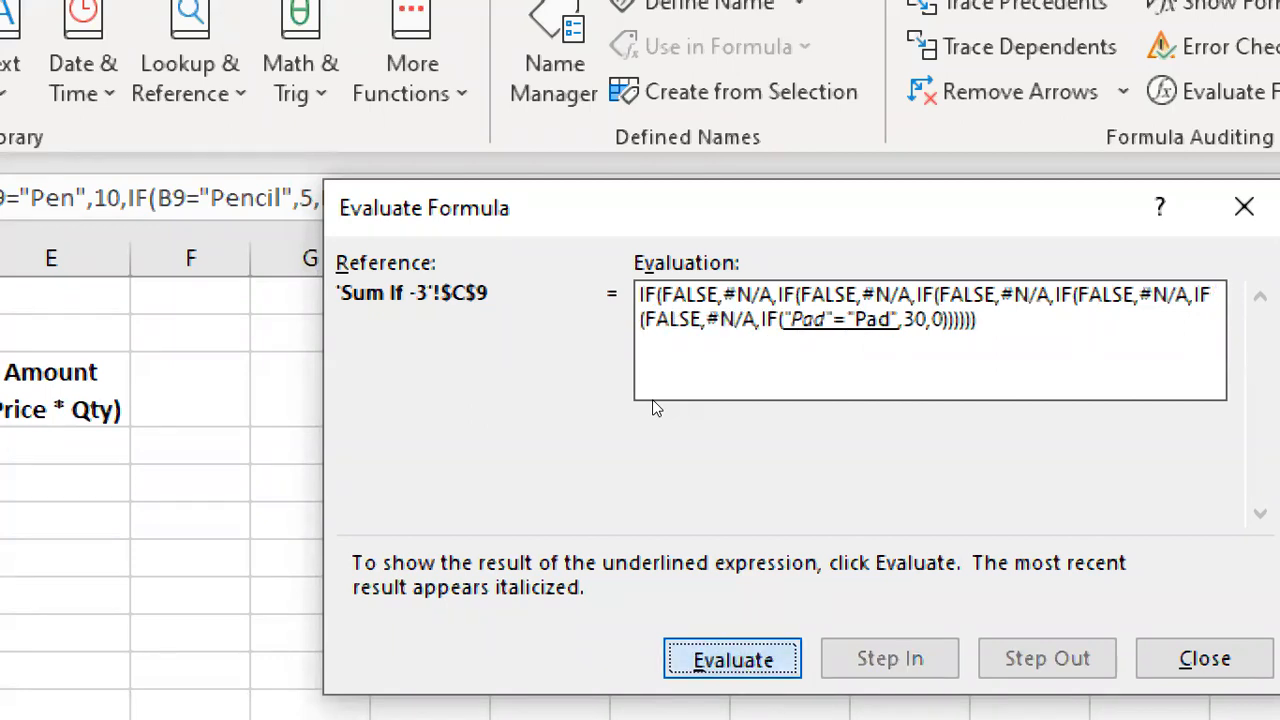
key(Return)
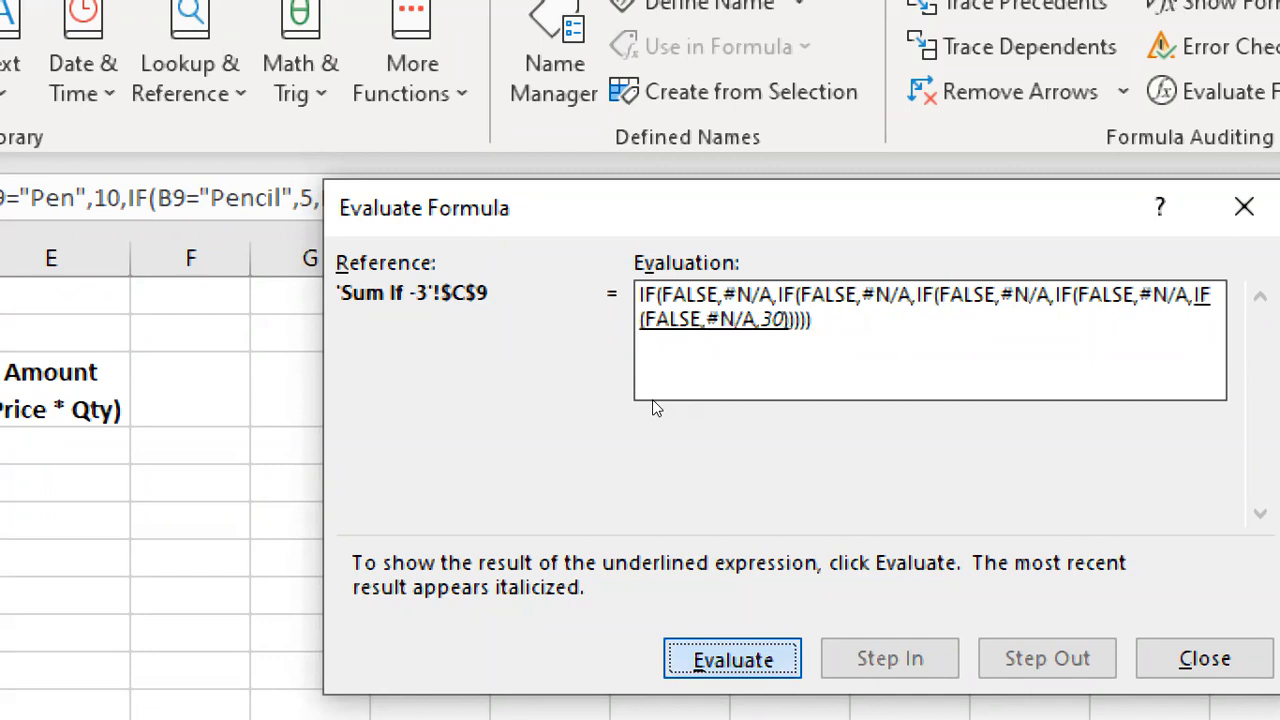
key(Return)
key(Return)
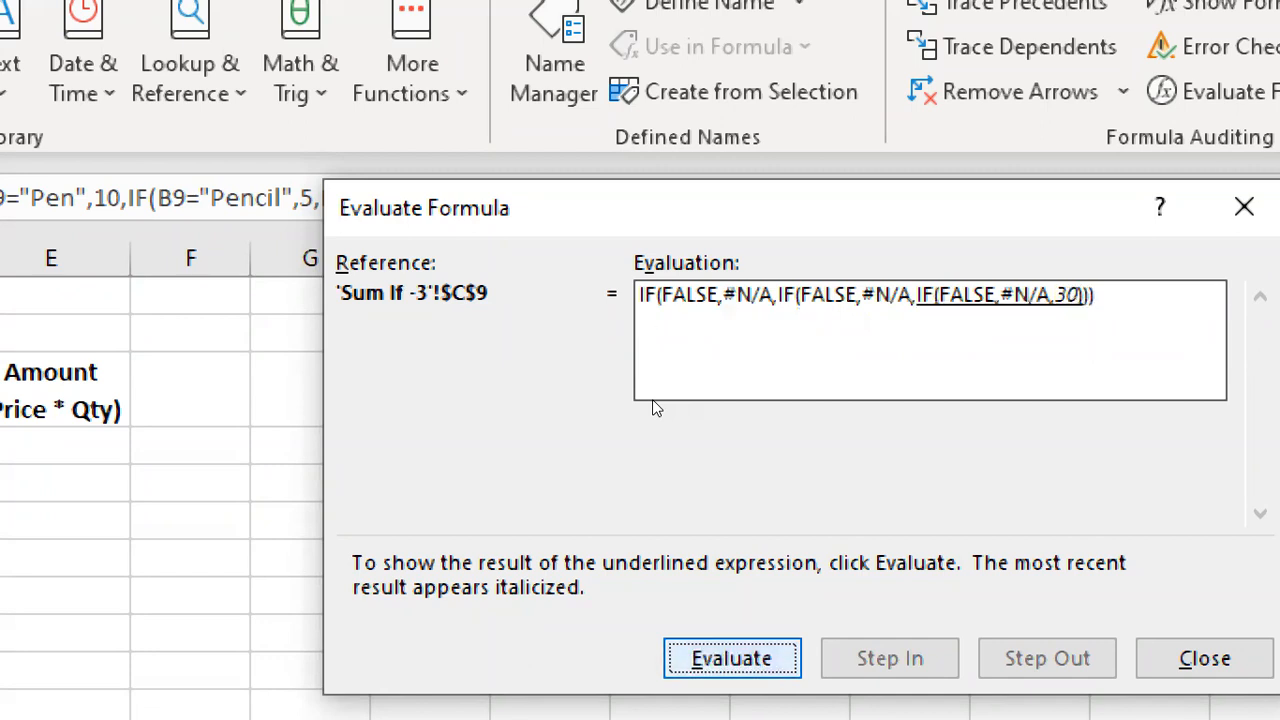
key(Return)
key(Return)
key(Return)
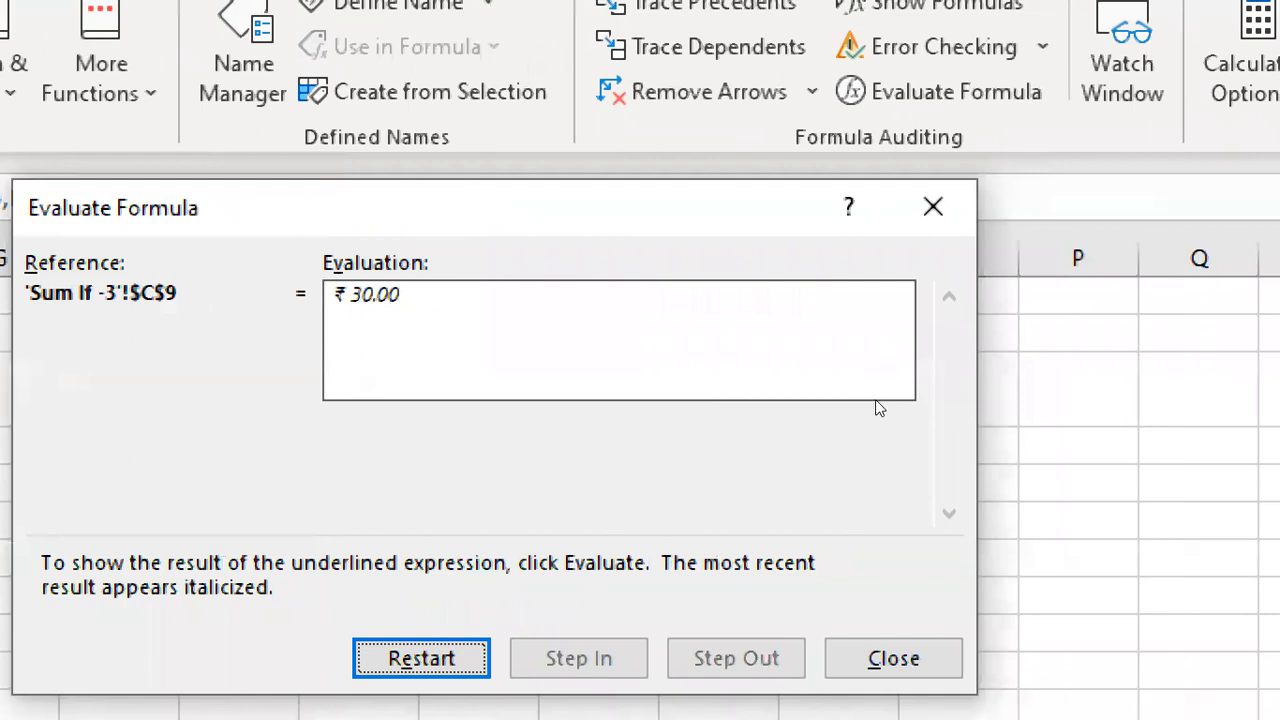
key(Tab)
key(Return)
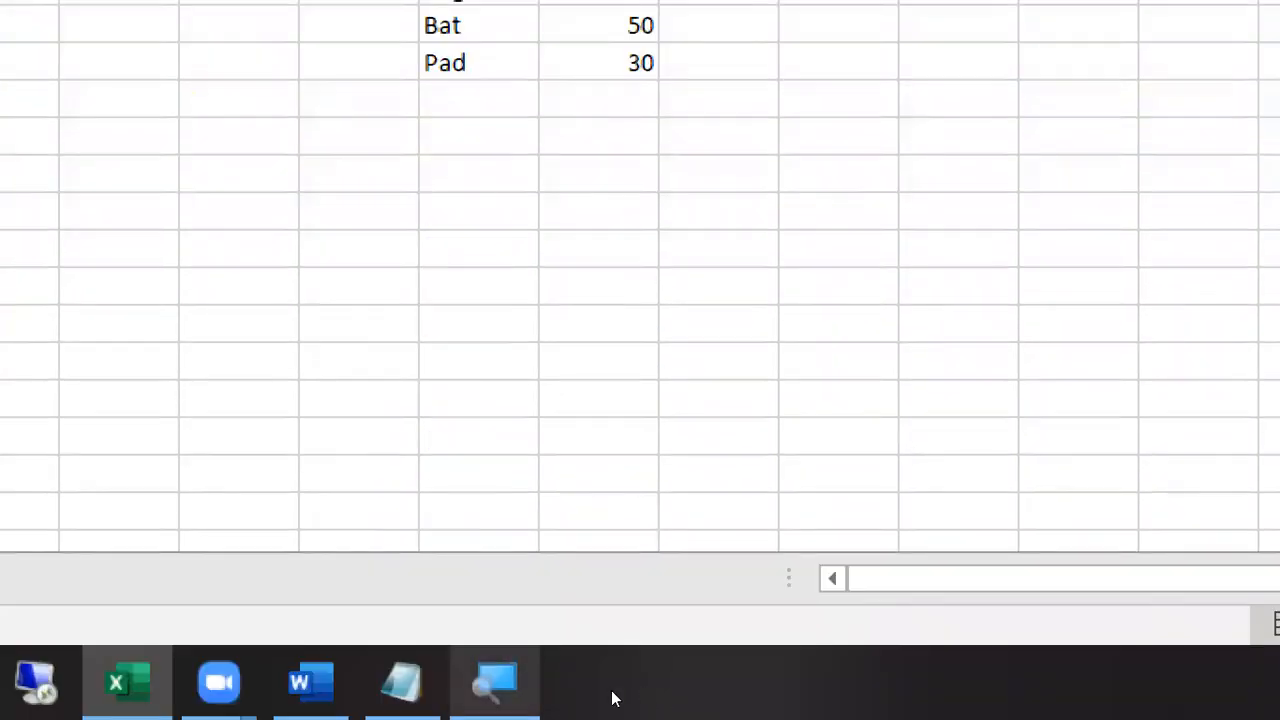
- Bring up Magnifier, reduce the screen magnification to 100%, and minimize the Magnifier window
click(495, 682)
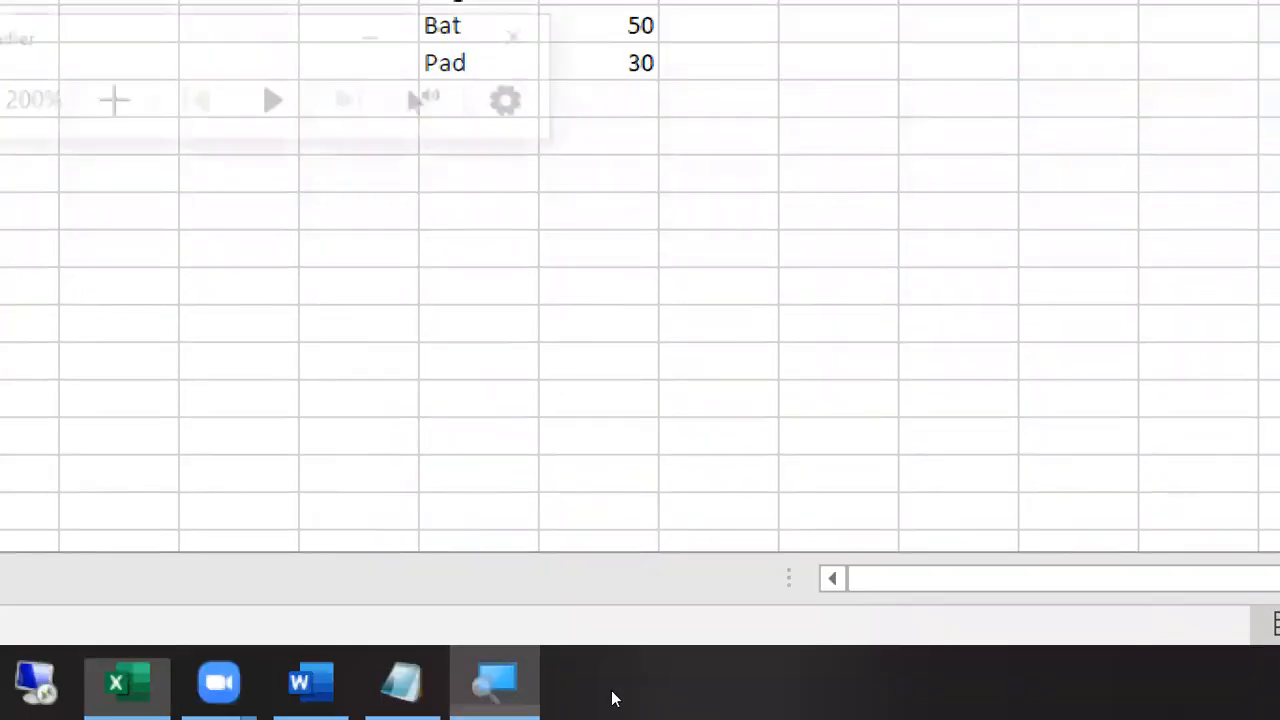
key(super+minus)
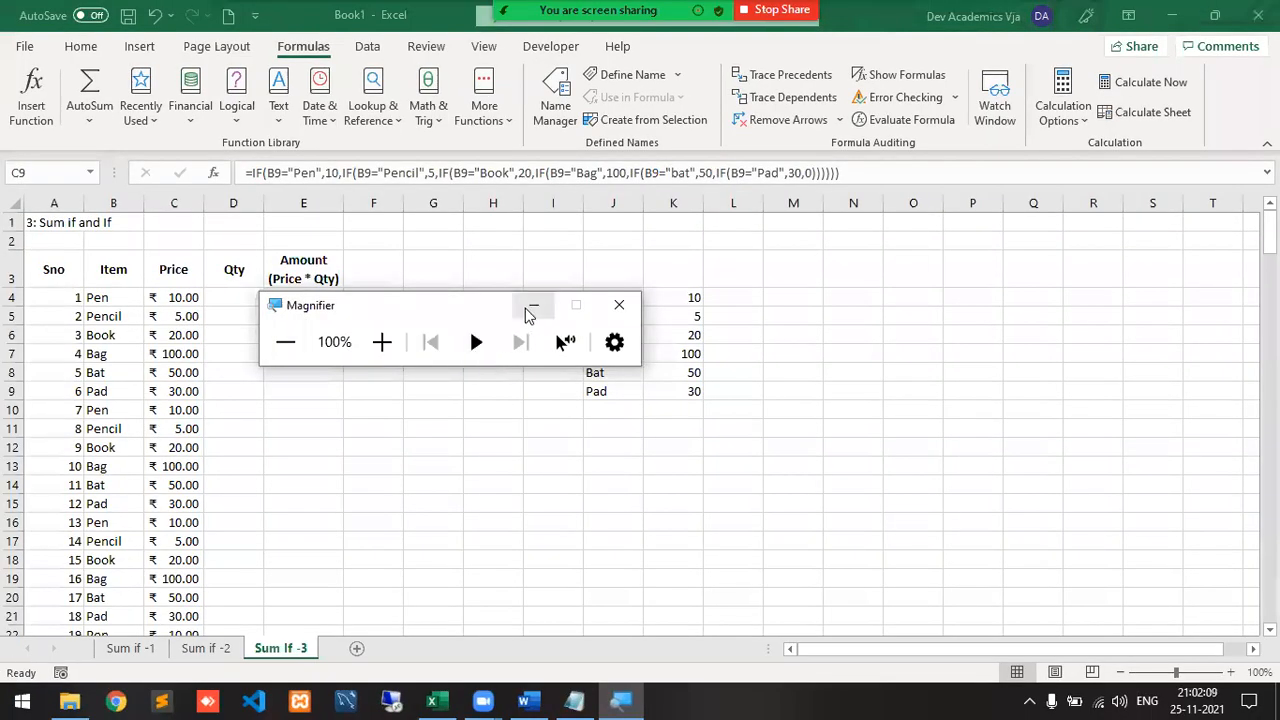
click(531, 310)
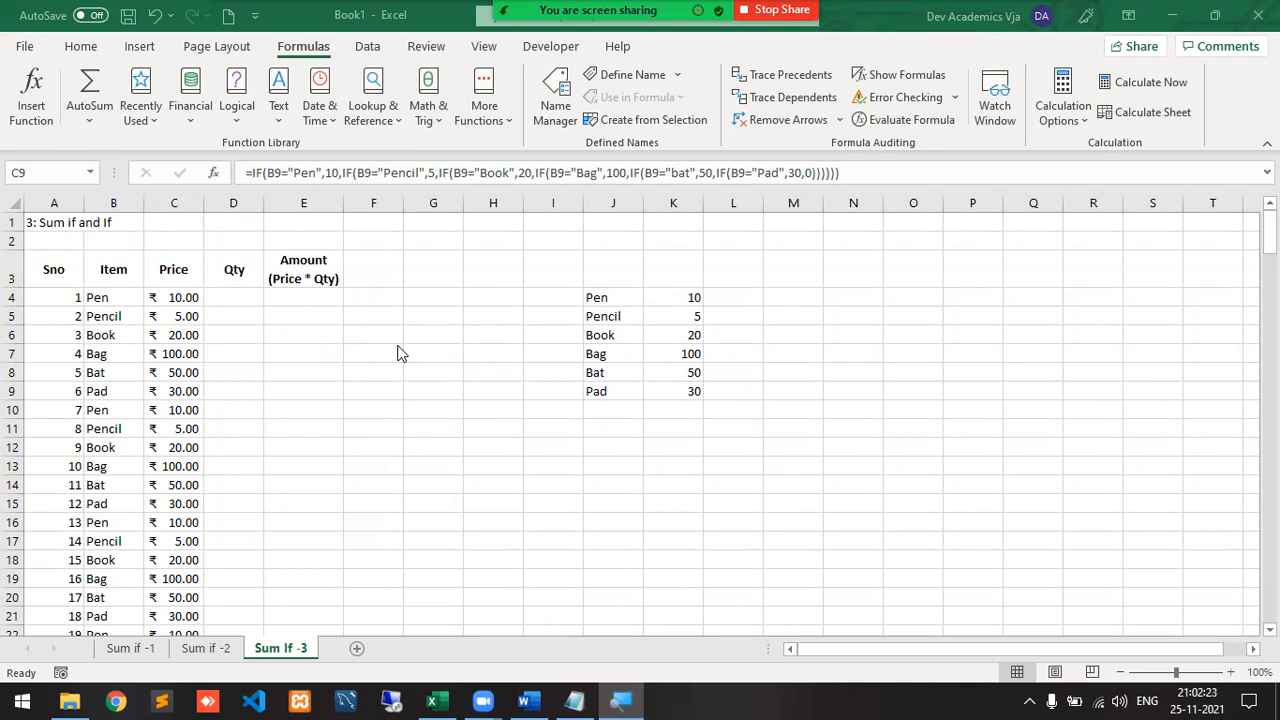
- Enter =RANDBETWEEN(10,30) in D4, the first cell of the Qty column
click(227, 302)
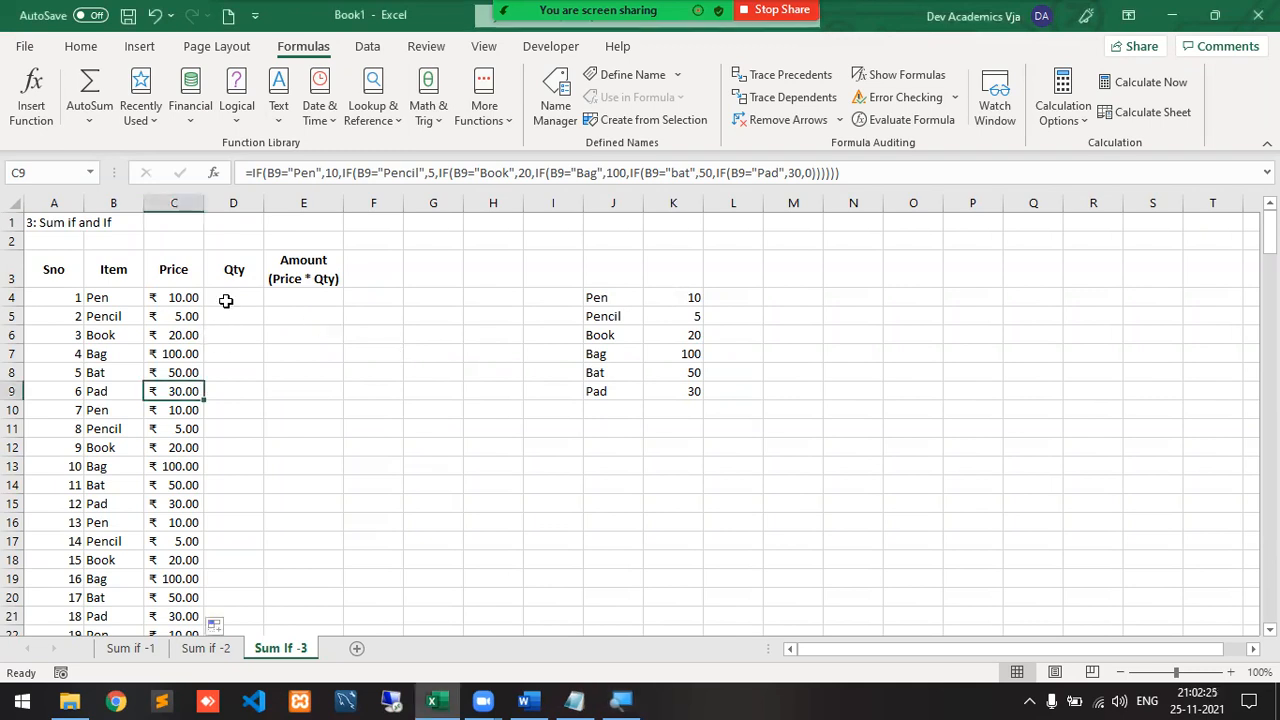
key(Up)
key(Up)
key(Up)
key(Up)
key(Up)
key(Right)
text(=)
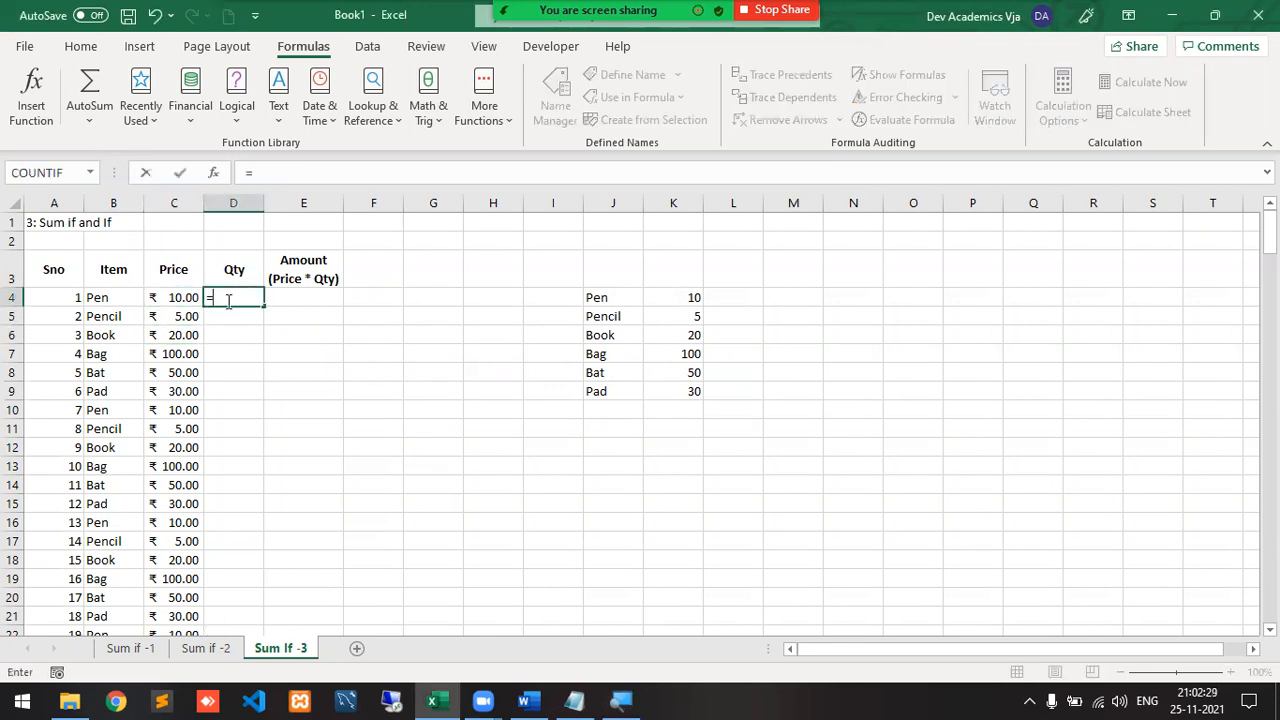
text(ran)
key(Down)
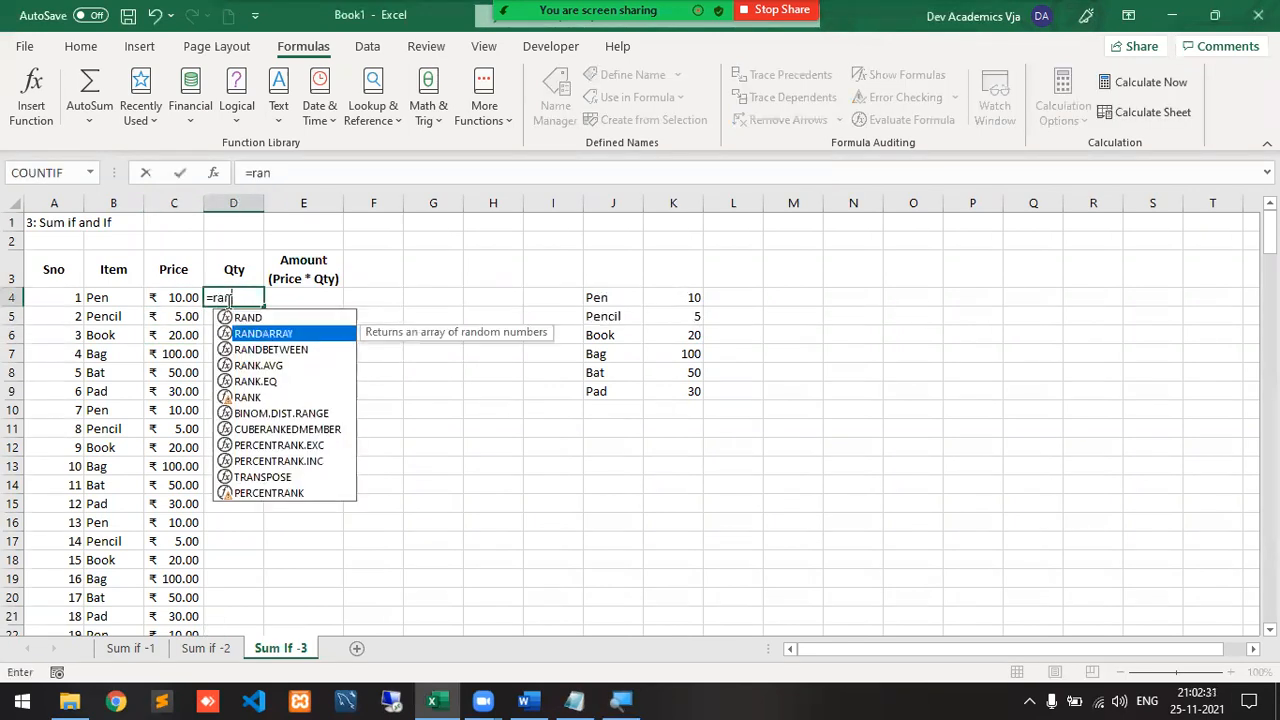
key(Down)
key(Tab)
text(10,30)
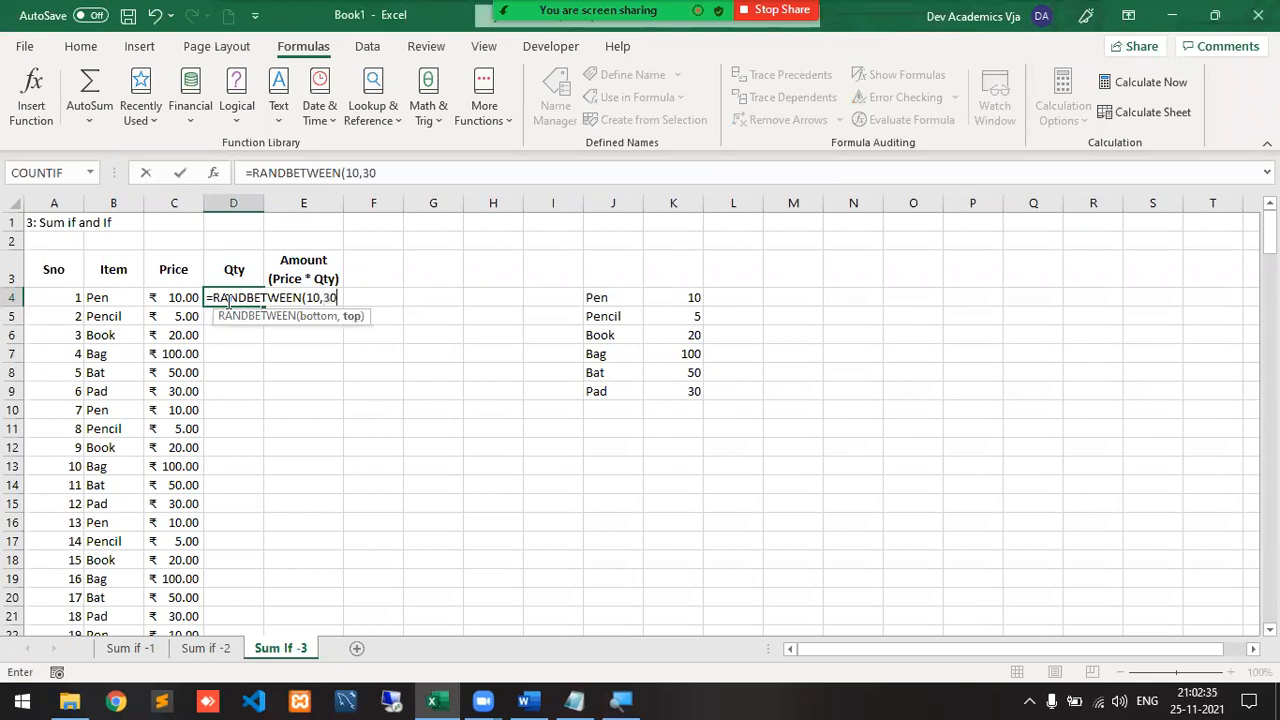
key(Return)
- Fill the D4 random quantity formula down the Qty column and center the filled cells
click(226, 300)
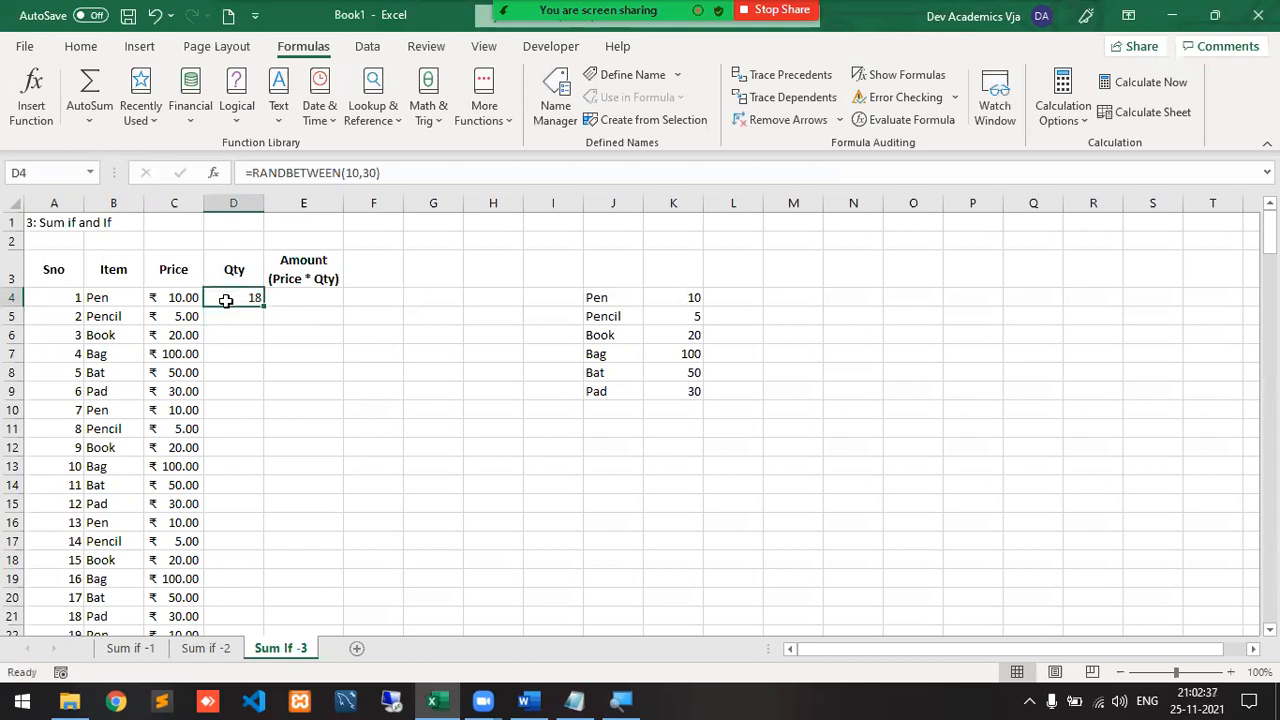
double_click(260, 309)
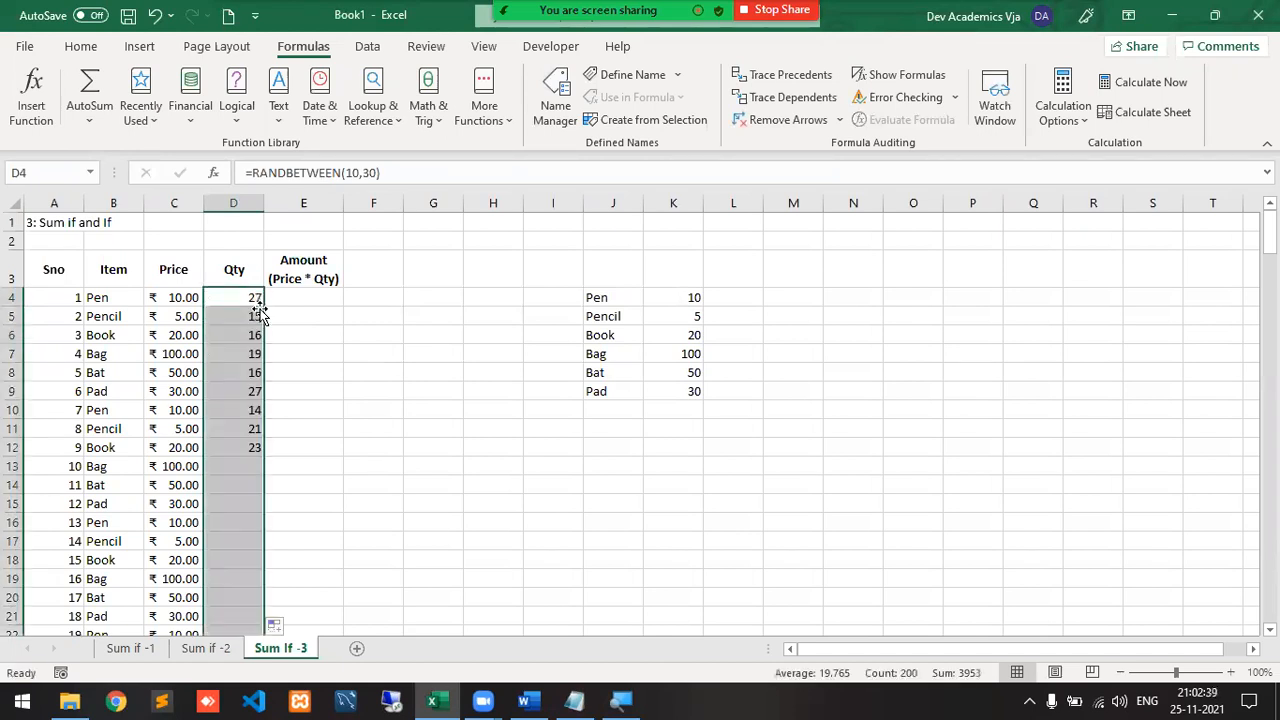
click(82, 46)
click(345, 113)
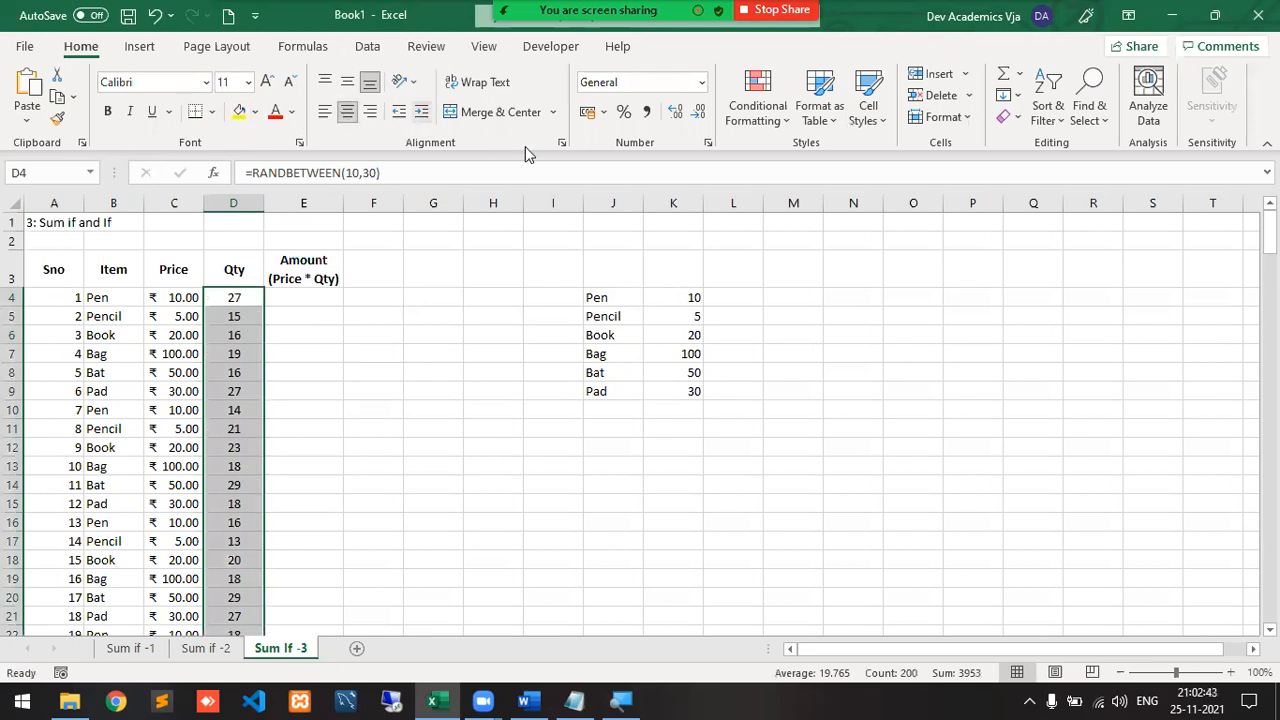
- Calculate the first Amount in E4 with the formula =C4*D4
click(320, 297)
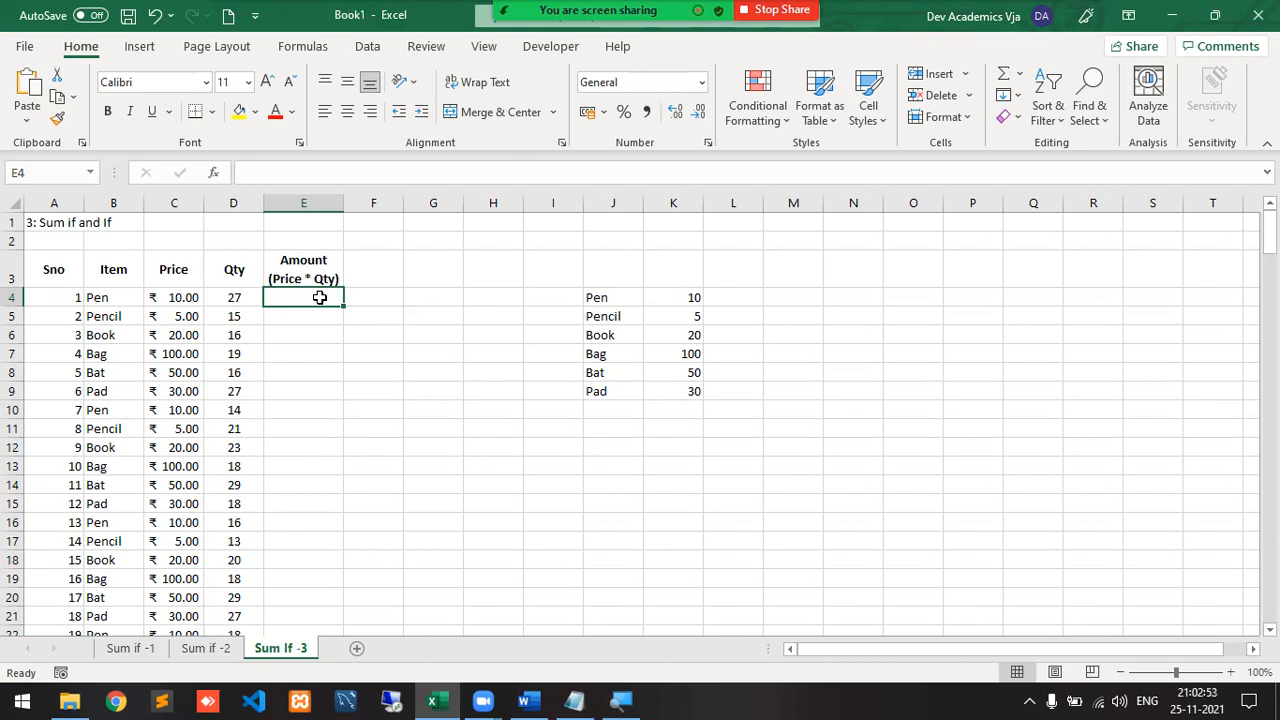
text(=)
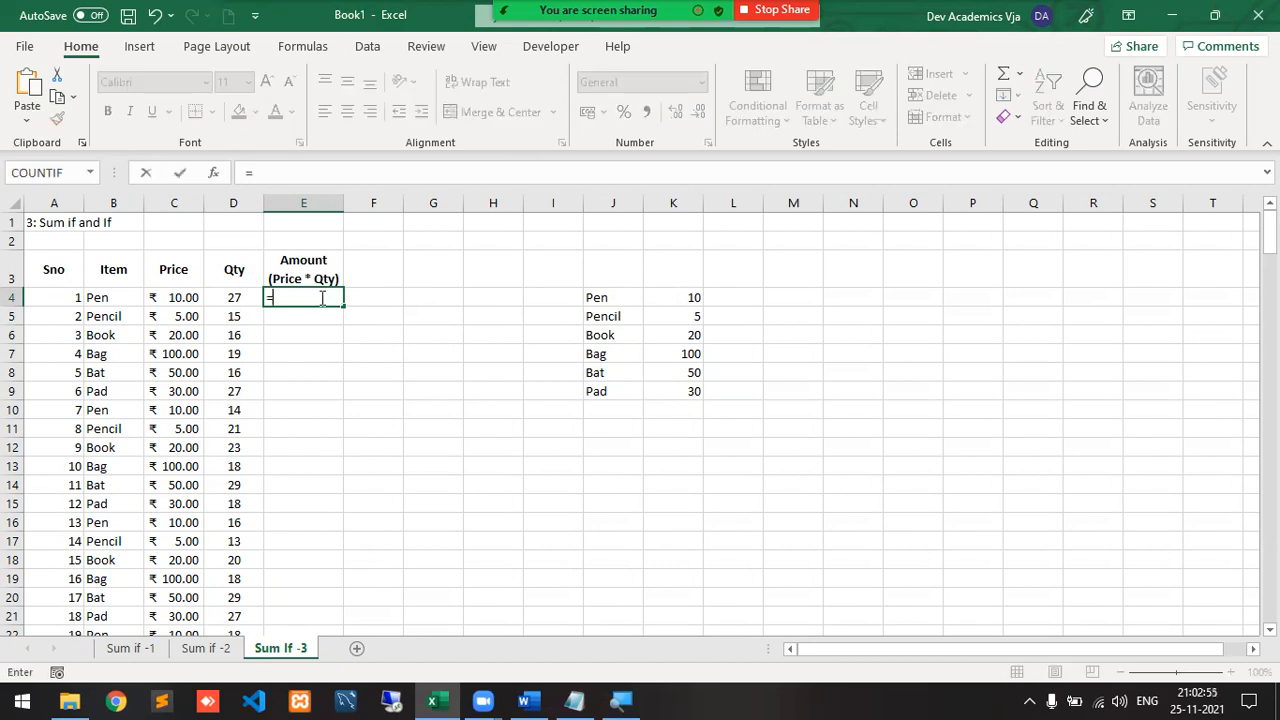
click(170, 297)
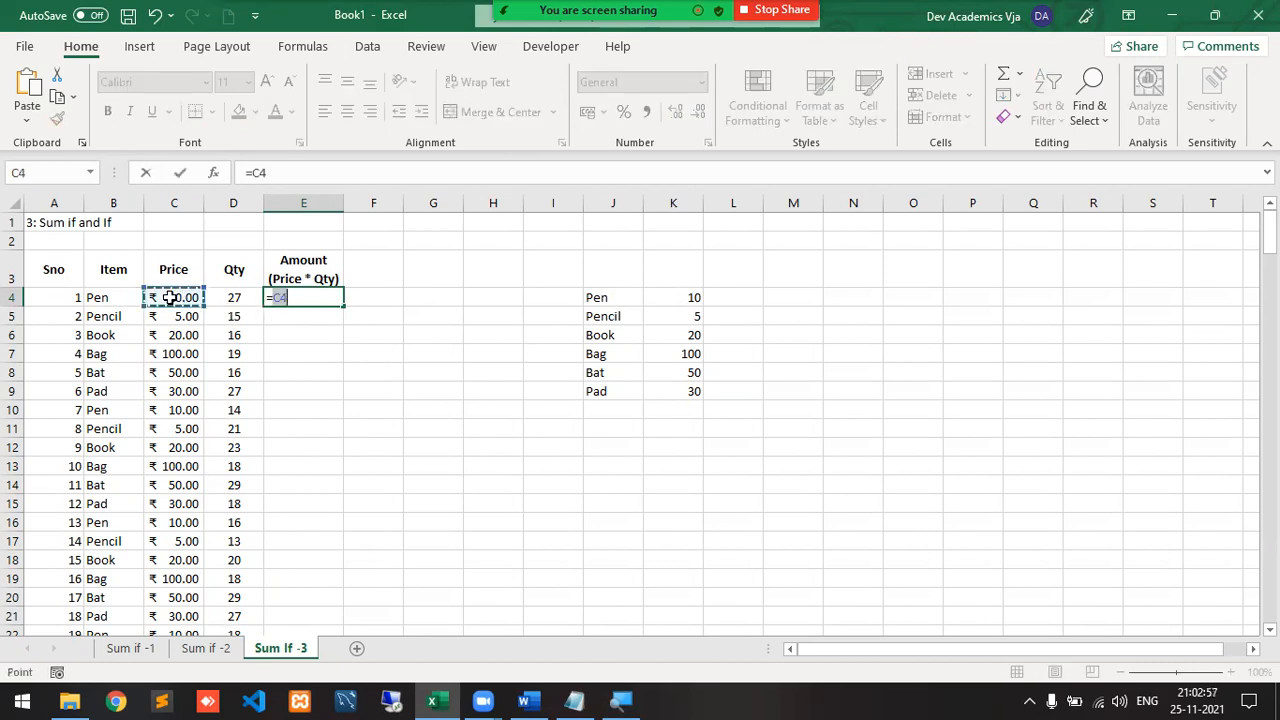
text(*)
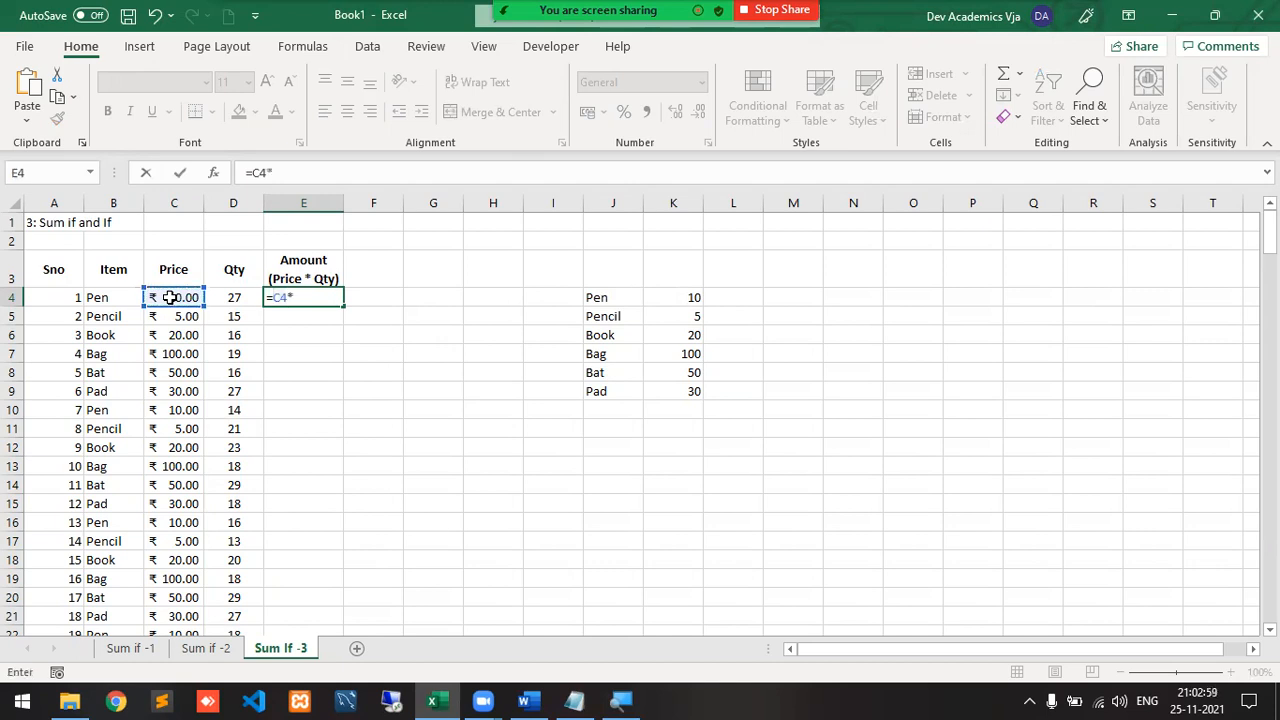
click(228, 292)
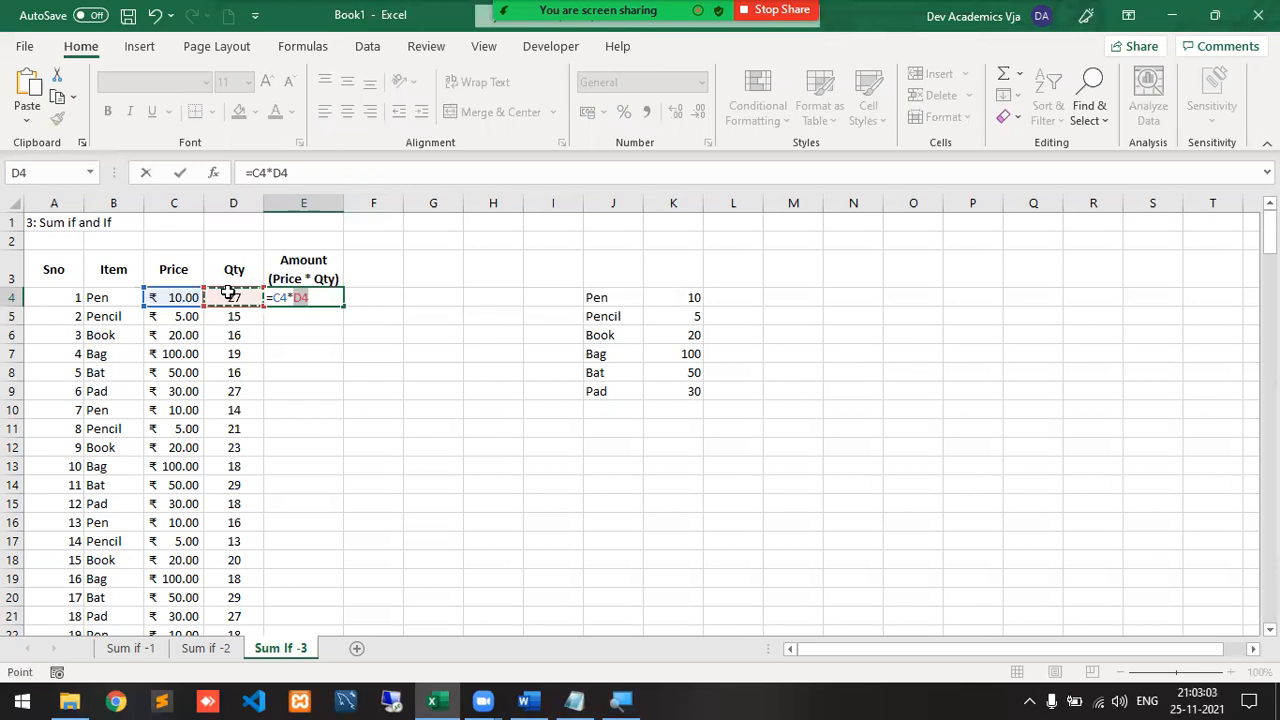
key(Return)
key(Up)
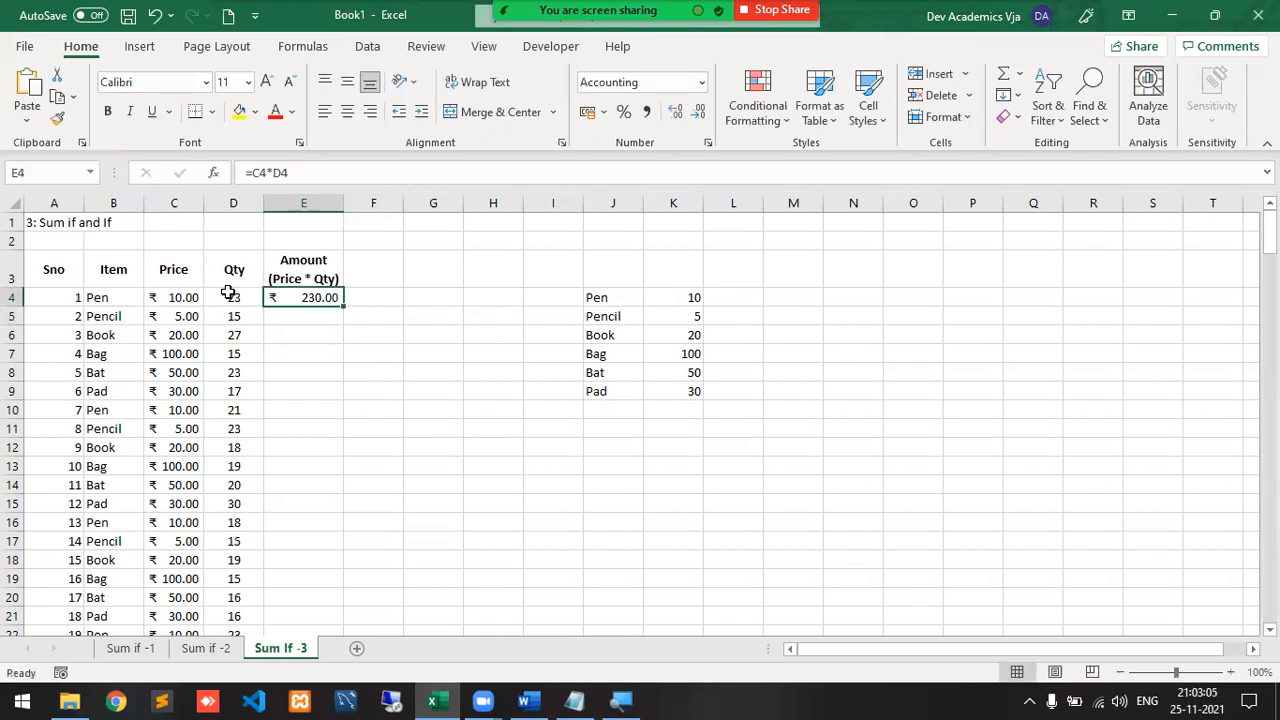
- Replace all the Qty formulas from D4 down with their pasted values, and select the Amount cell E4
click(228, 292)
key(ctrl+shift+Down)
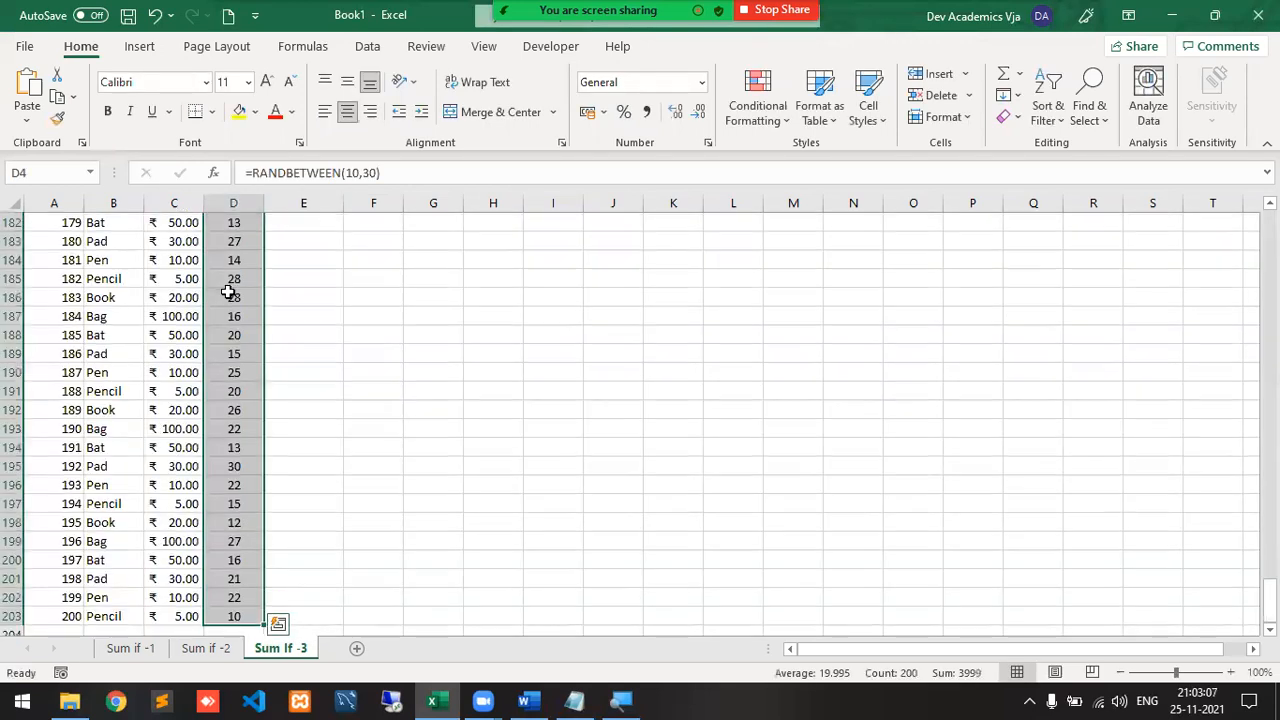
key(ctrl+c)
click(27, 118)
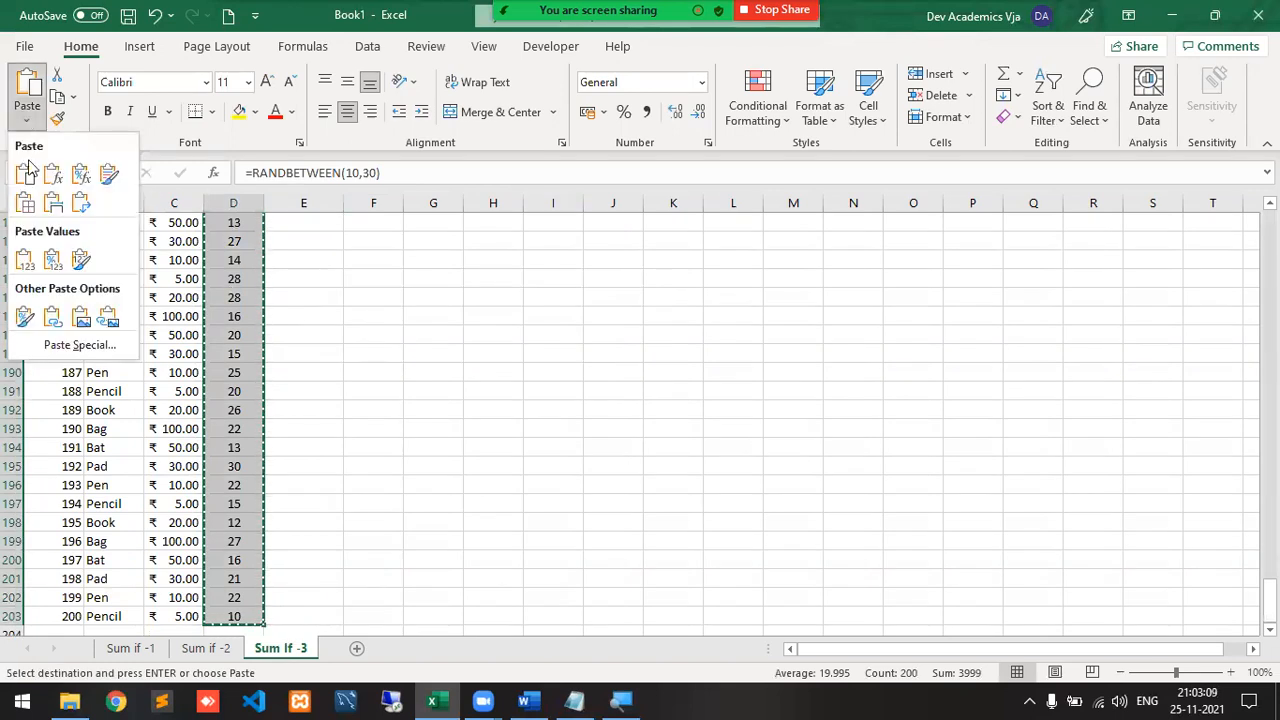
click(27, 260)
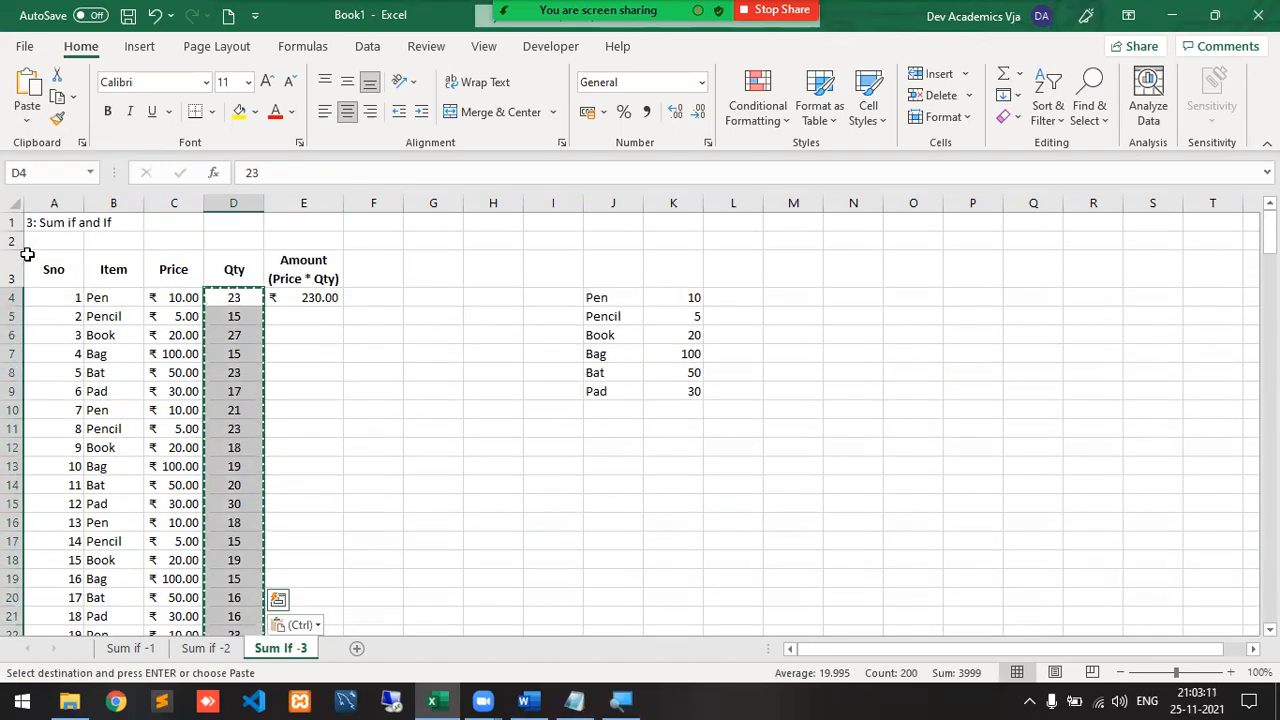
key(Up)
key(Escape)
key(Down)
key(Right)
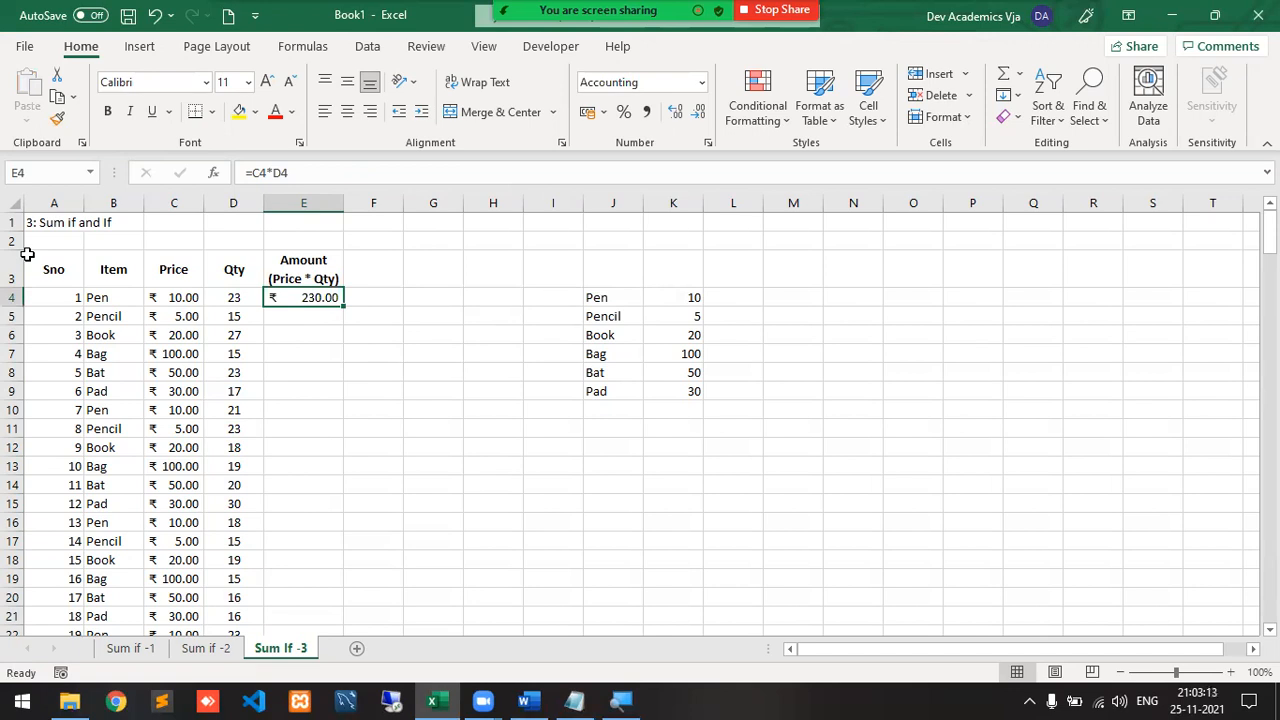
- Fill the E4 Price * Qty formula down the Amount column and check a few of the filled cells
double_click(343, 305)
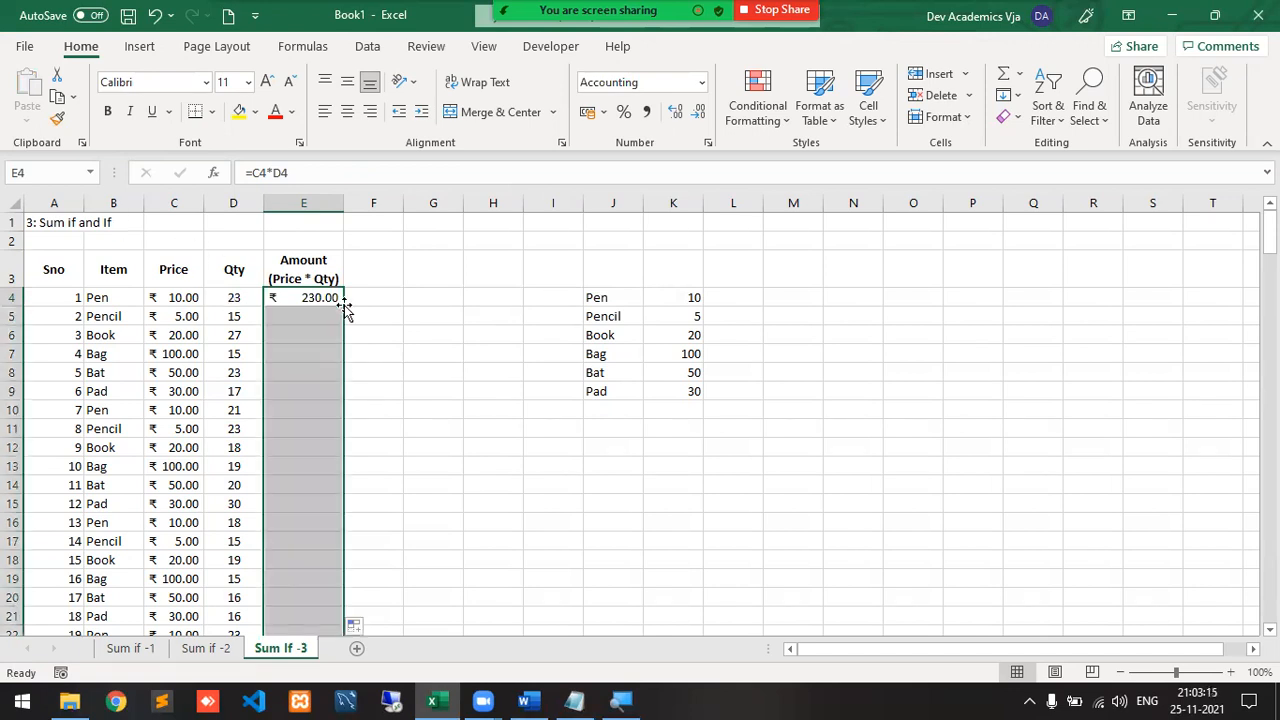
click(304, 370)
click(300, 428)
click(295, 468)
click(297, 484)
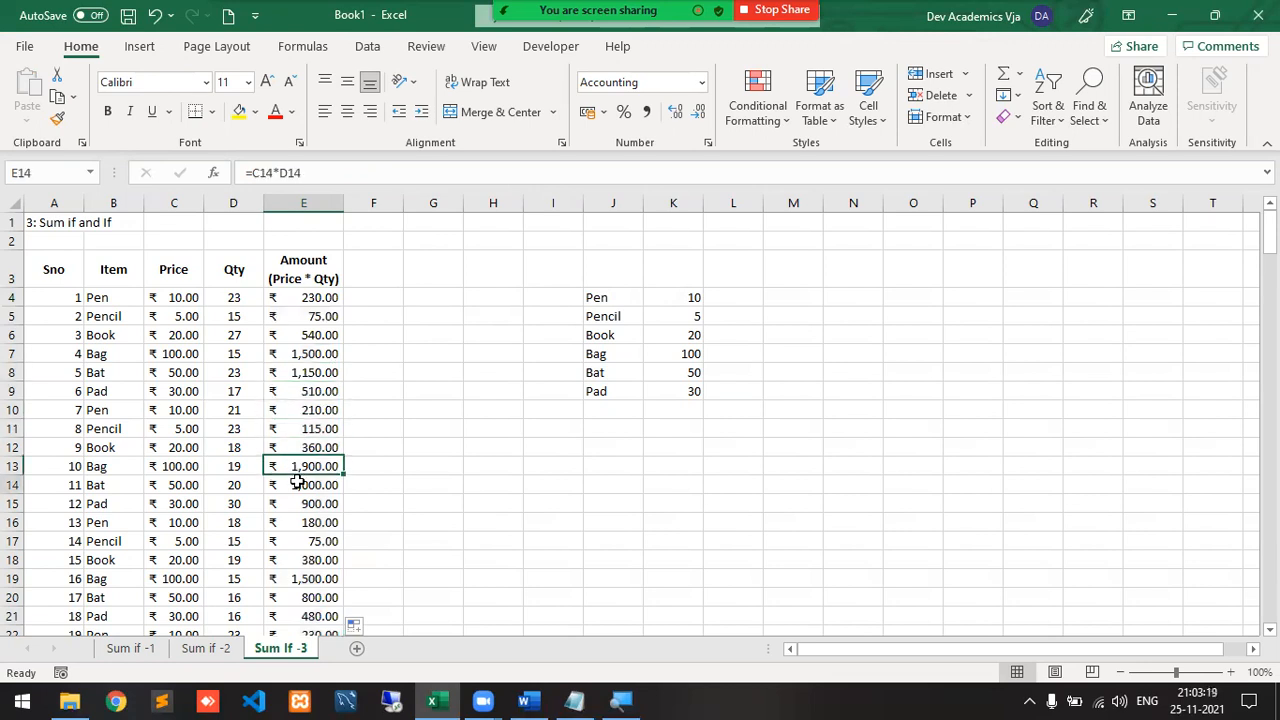
- Replace the item in B5 with Book
click(116, 313)
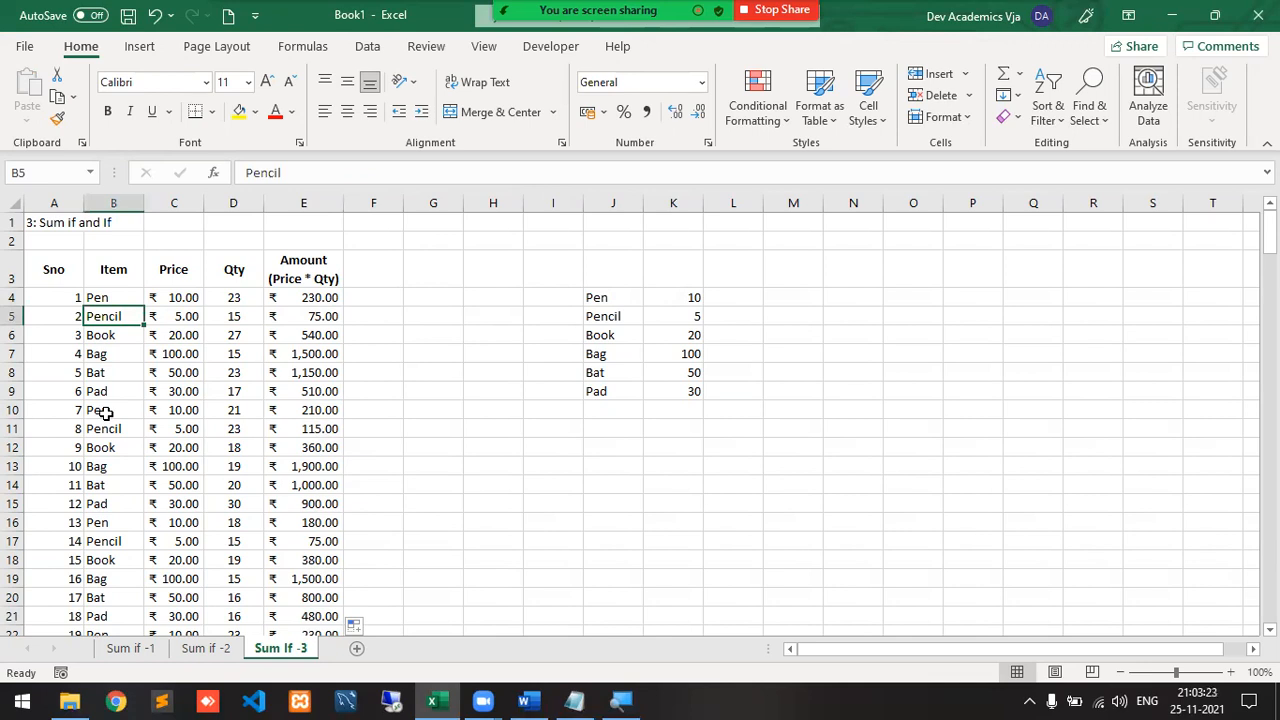
text(N)
key(BackSpace)
text(Book)
key(Return)
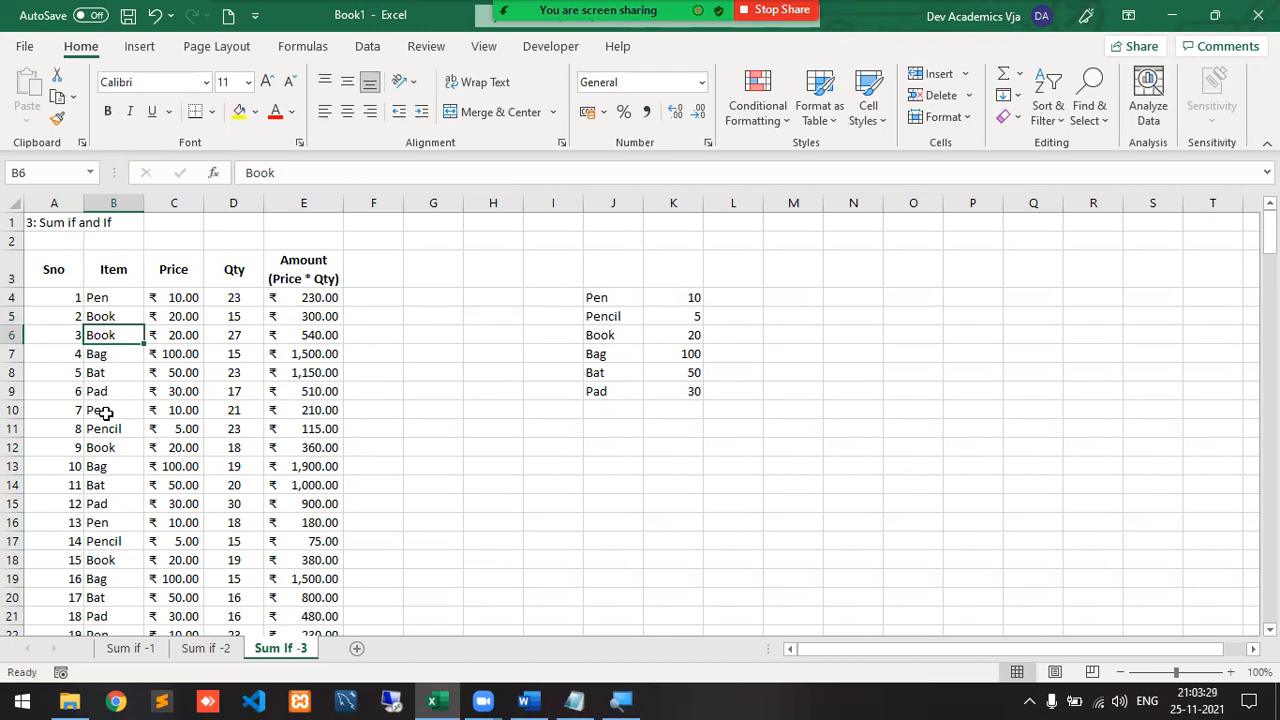
- Replace the item in B11 with Pen
key(Down)
key(Down)
key(Down)
key(Down)
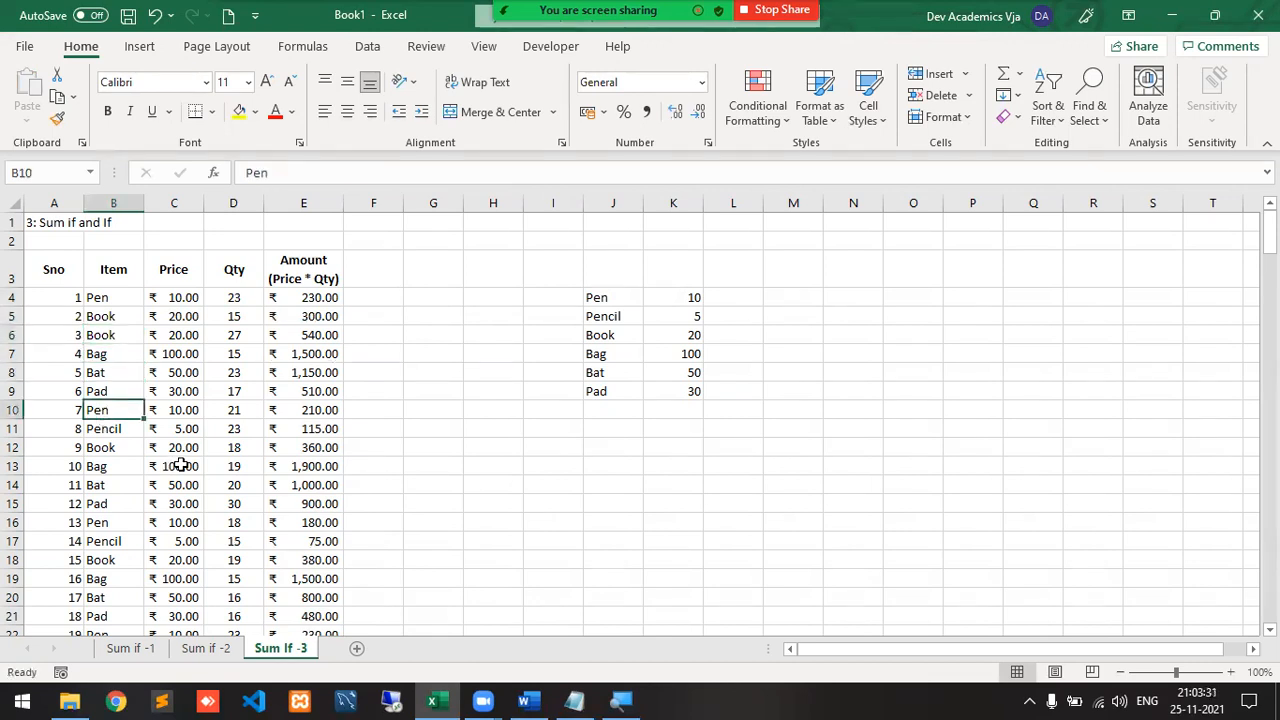
key(Down)
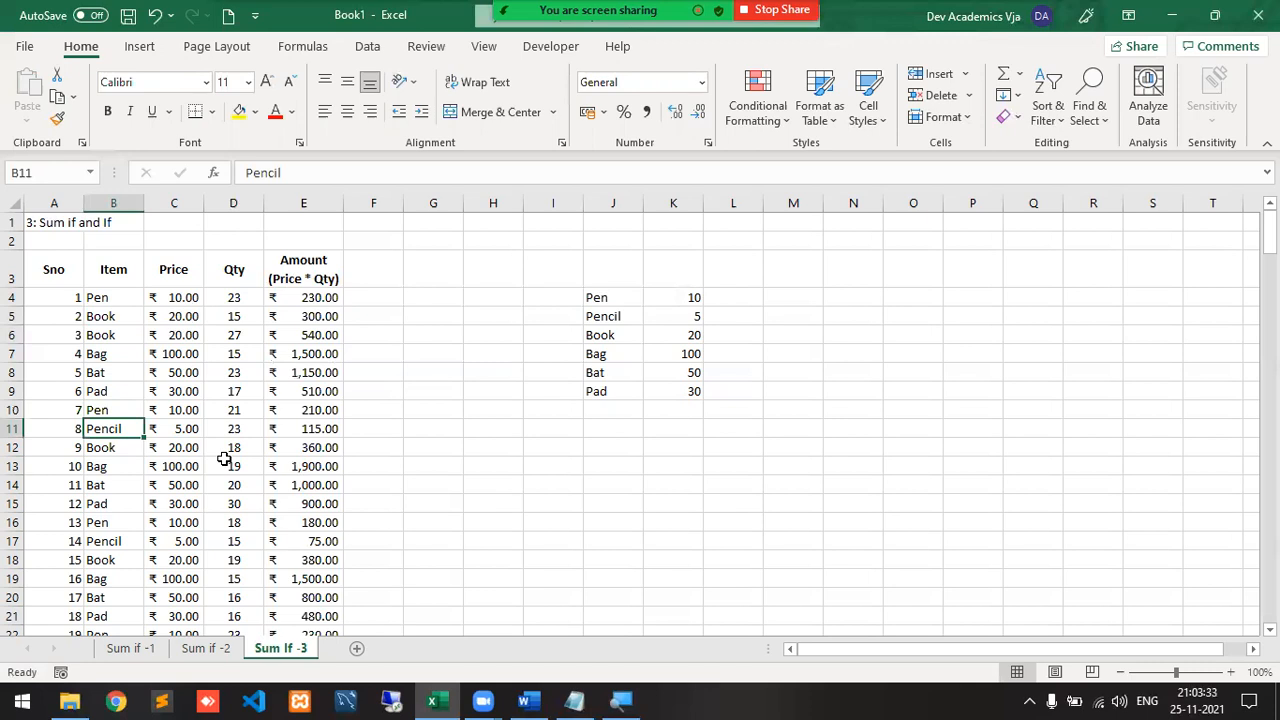
text(Pen)
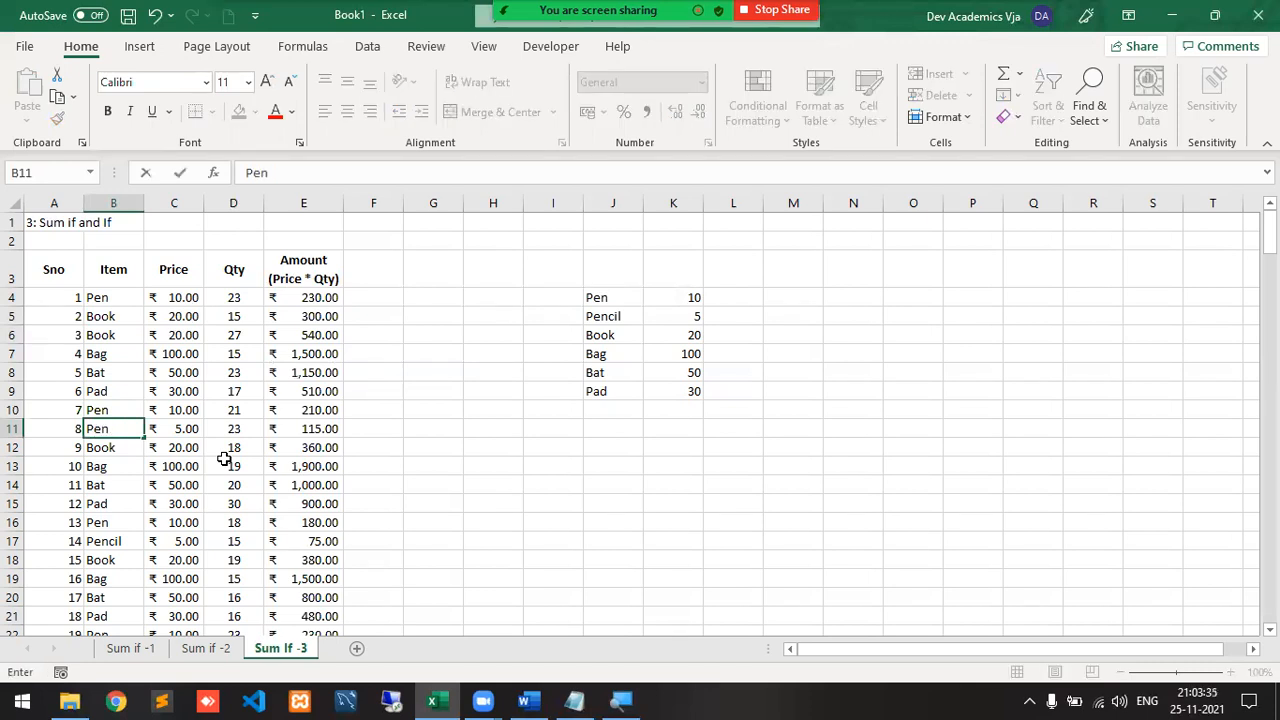
key(Return)
- Try the unlisted item name Hanger in B16 to test the nested IF price formula
key(Down)
key(Down)
key(Down)
key(Down)
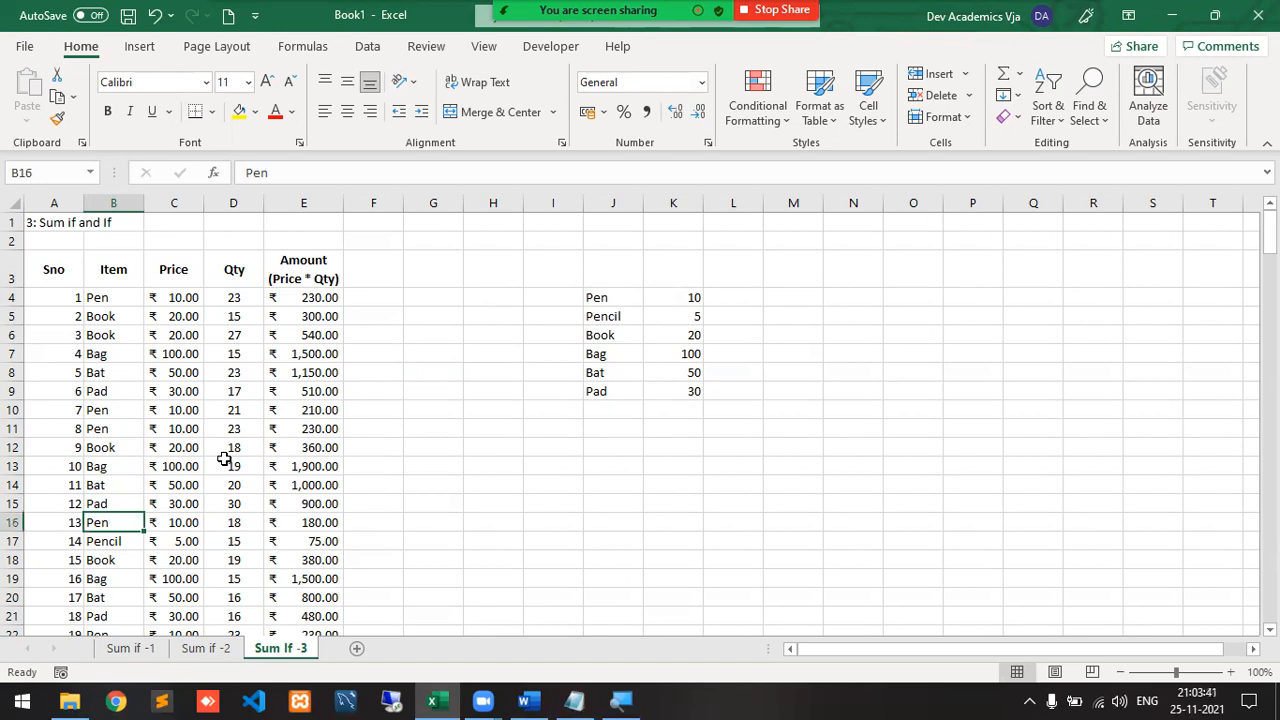
text(Hanger)
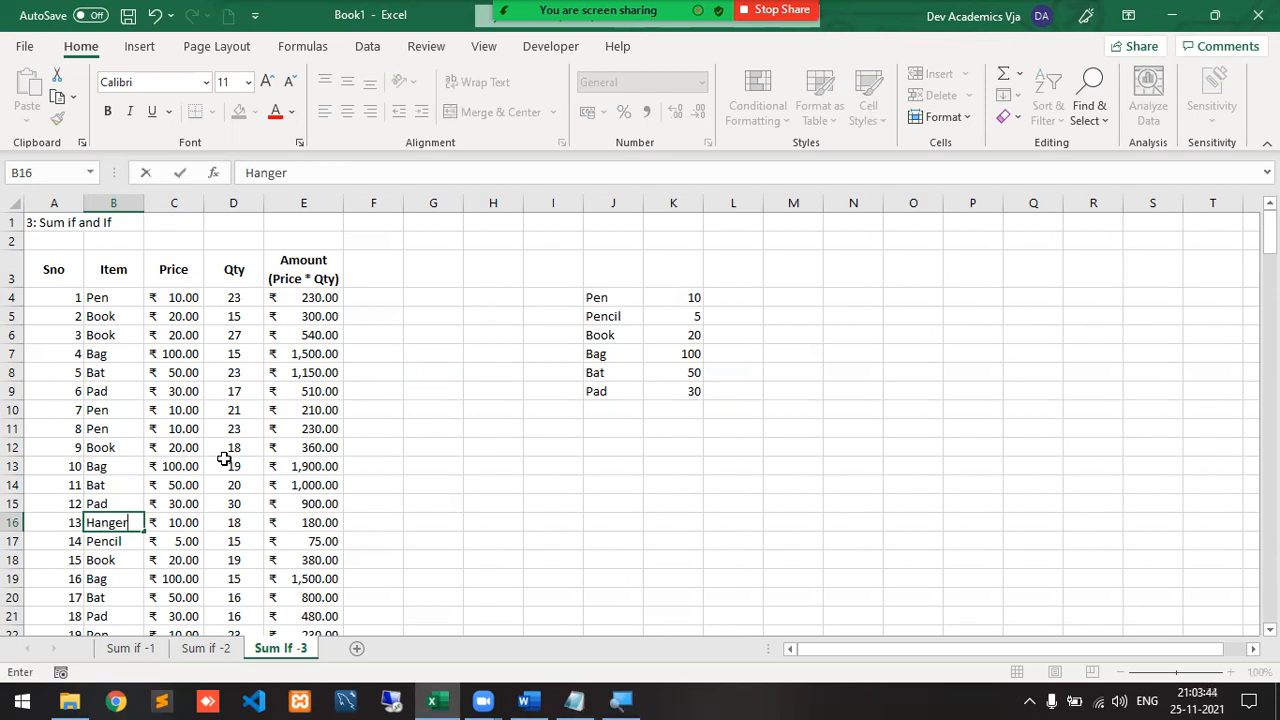
key(Return)
key(Up)
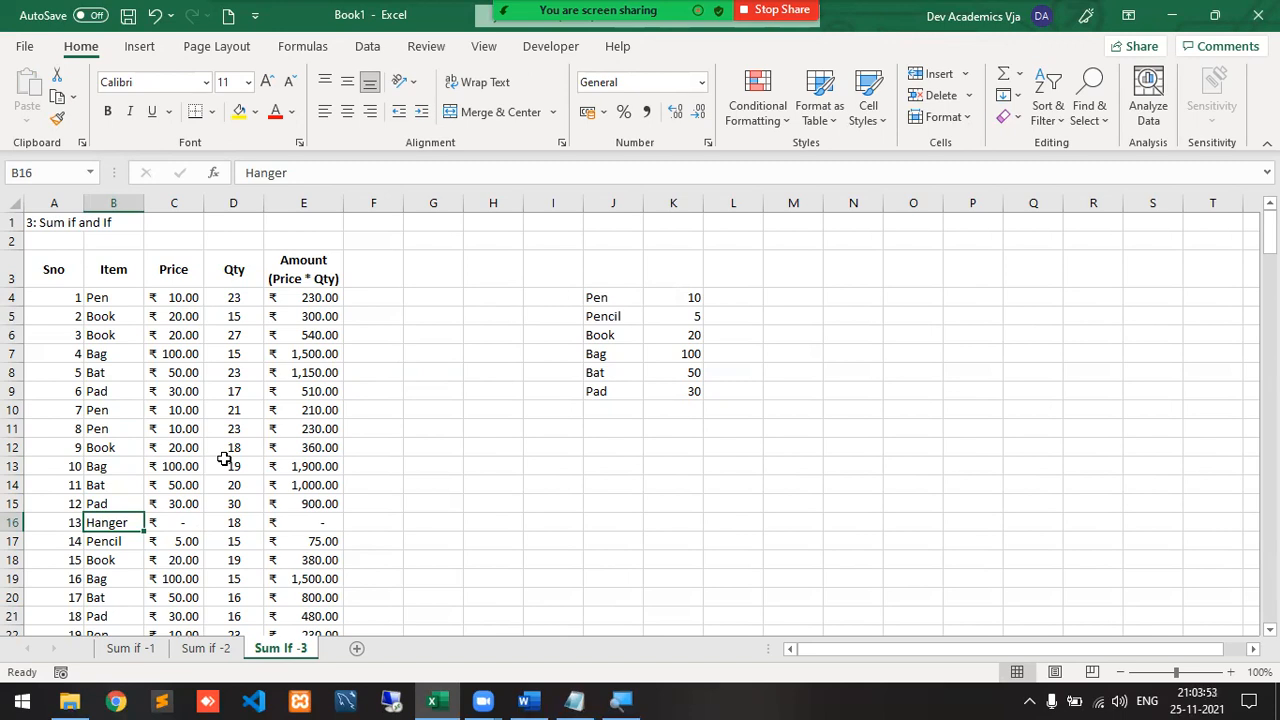
- Examine the Price formulas in C16, C203 and C4, and the Qty and Amount cells D4 and E4
key(Right)
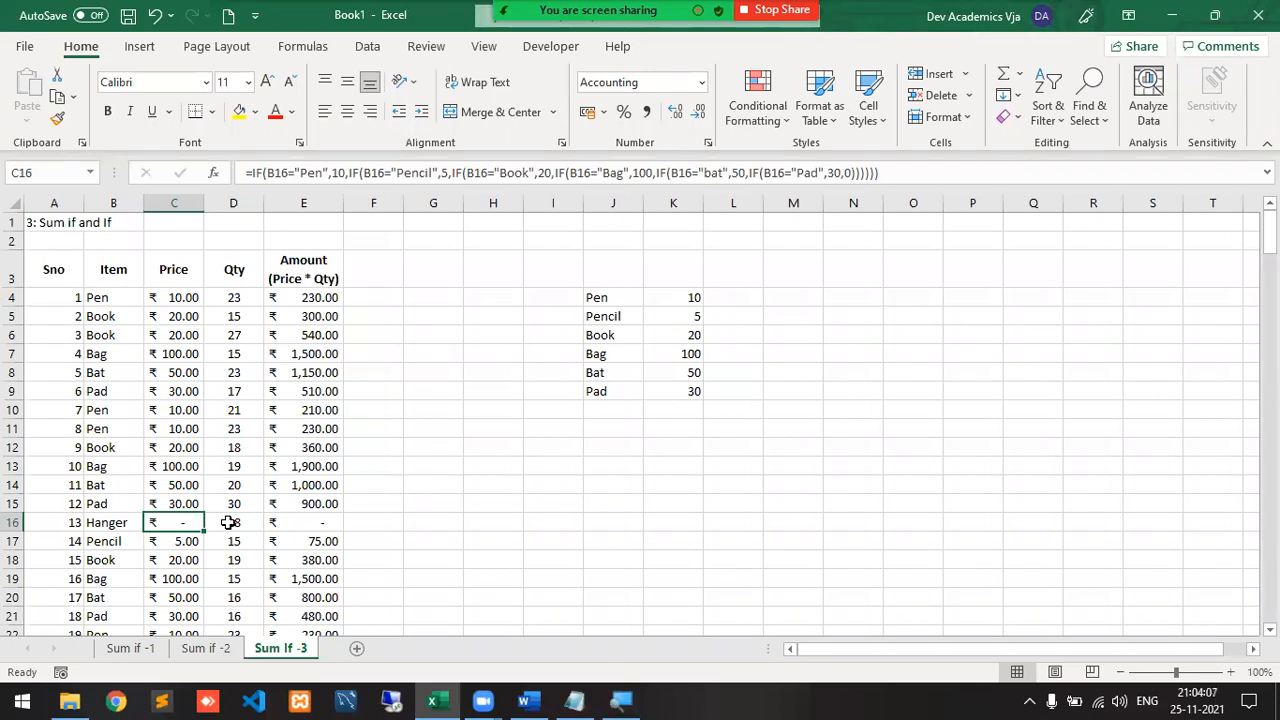
key(Up)
key(Up)
key(Up)
key(Up)
key(Up)
key(Up)
key(Up)
key(Up)
key(Up)
key(Up)
key(Up)
key(Up)
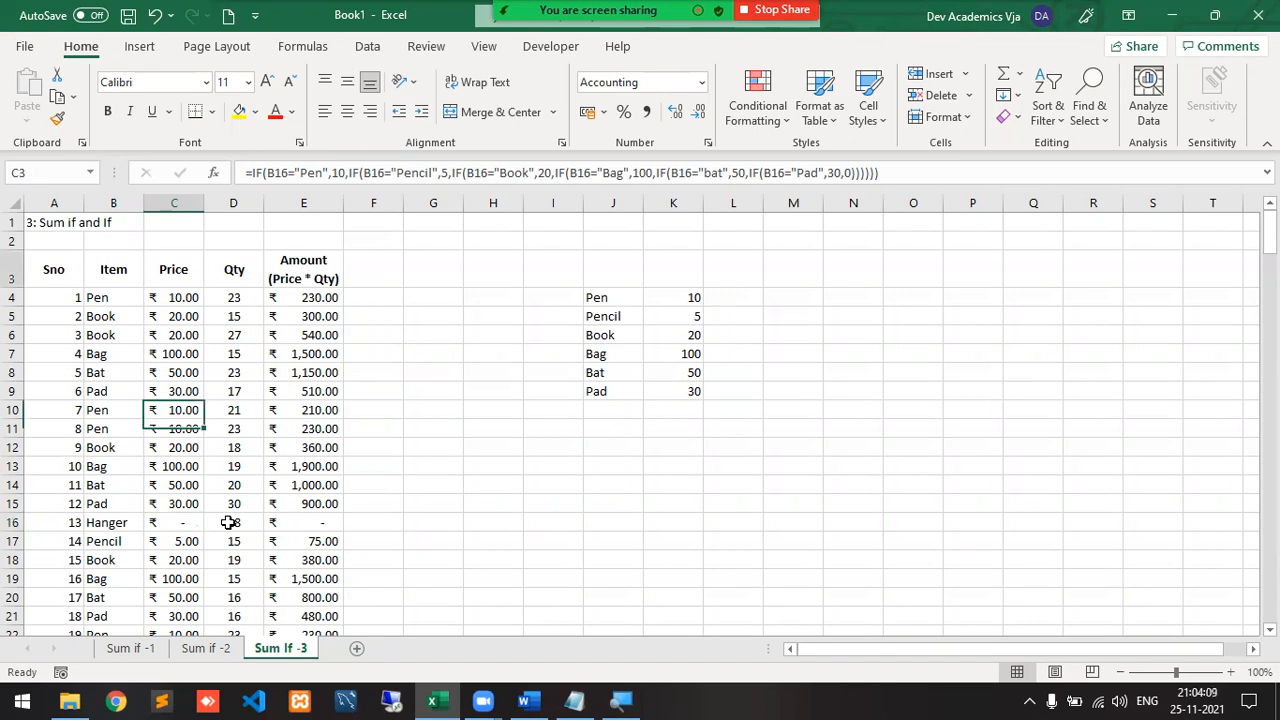
key(Down)
key(ctrl+Down)
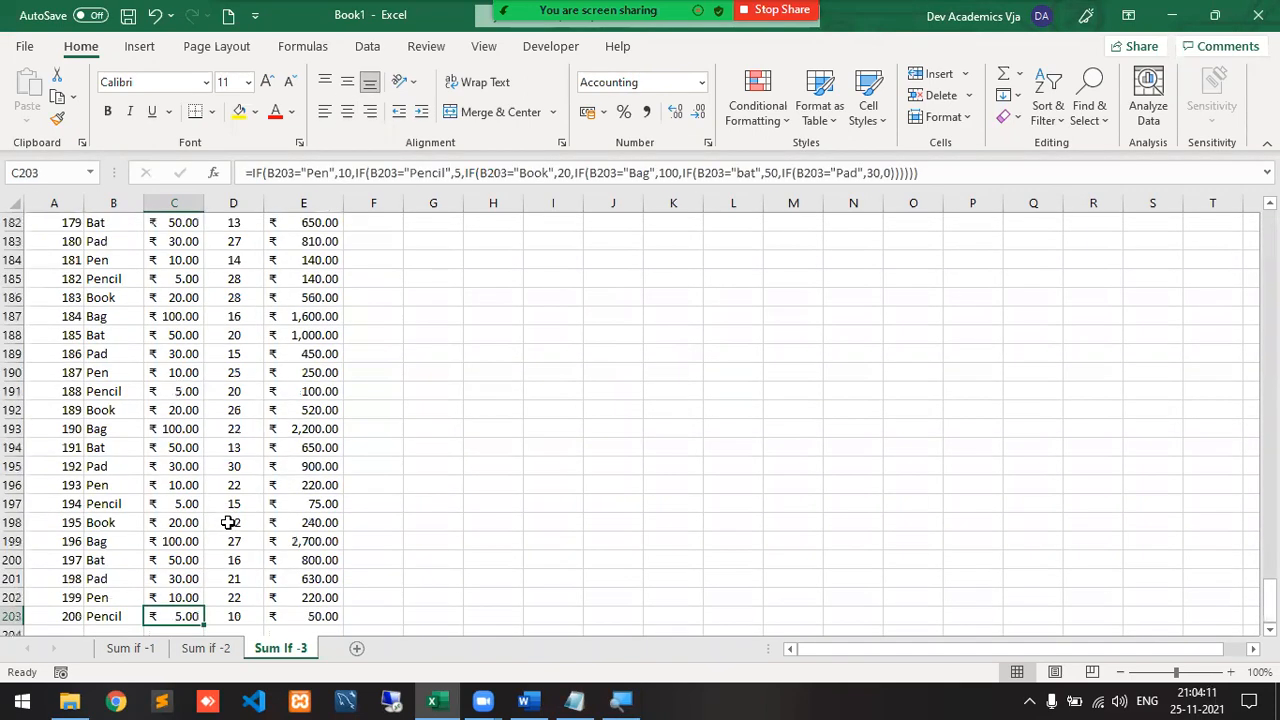
key(ctrl+Up)
key(ctrl+Up)
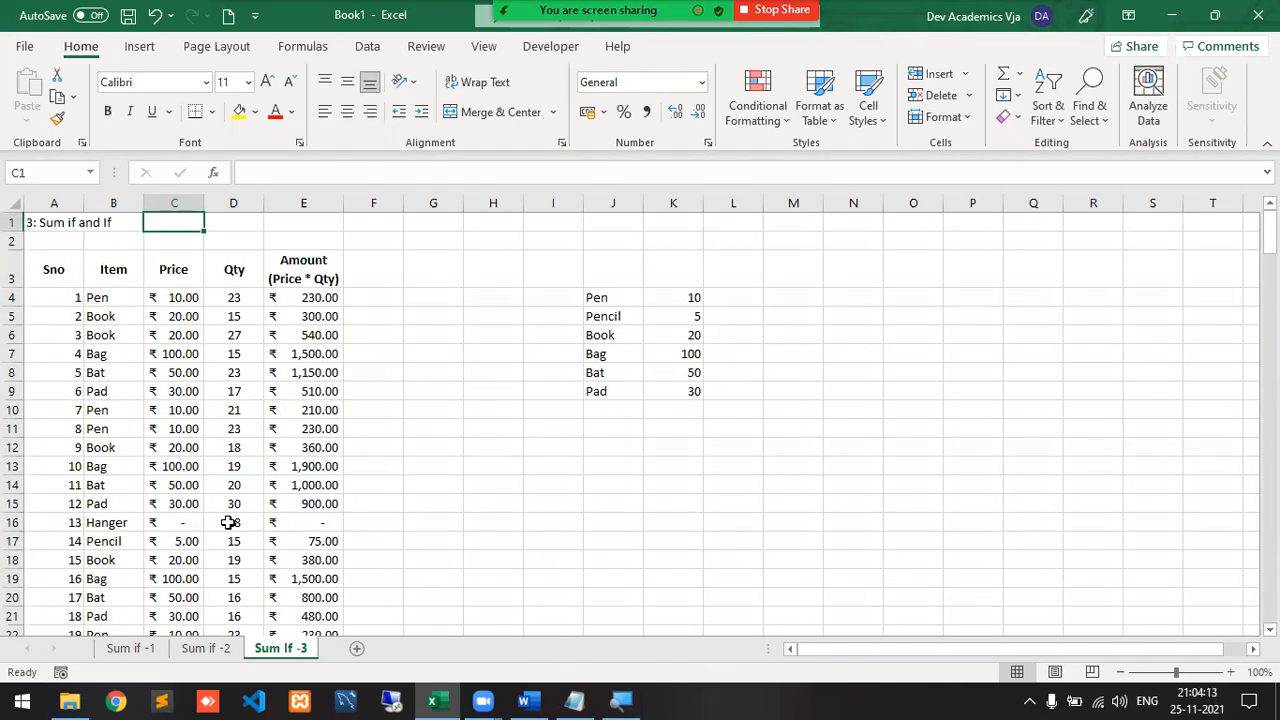
key(Down)
key(Down)
key(Down)
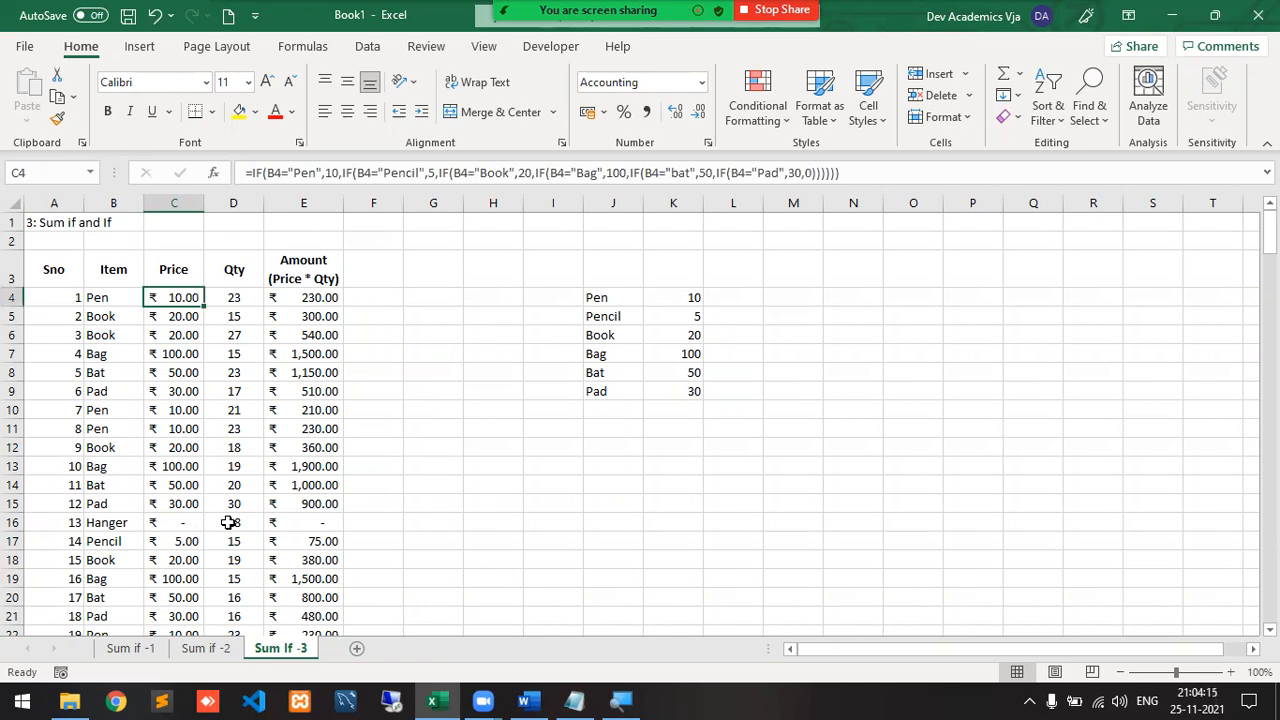
key(Right)
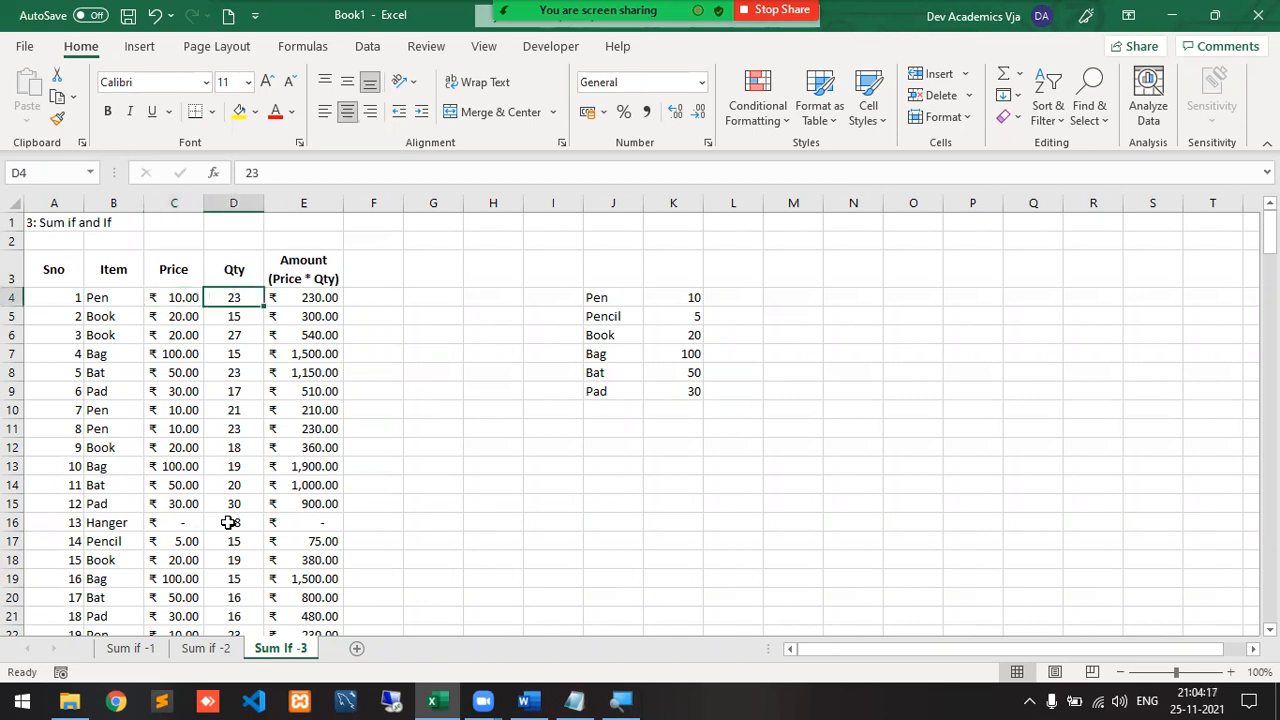
key(Right)
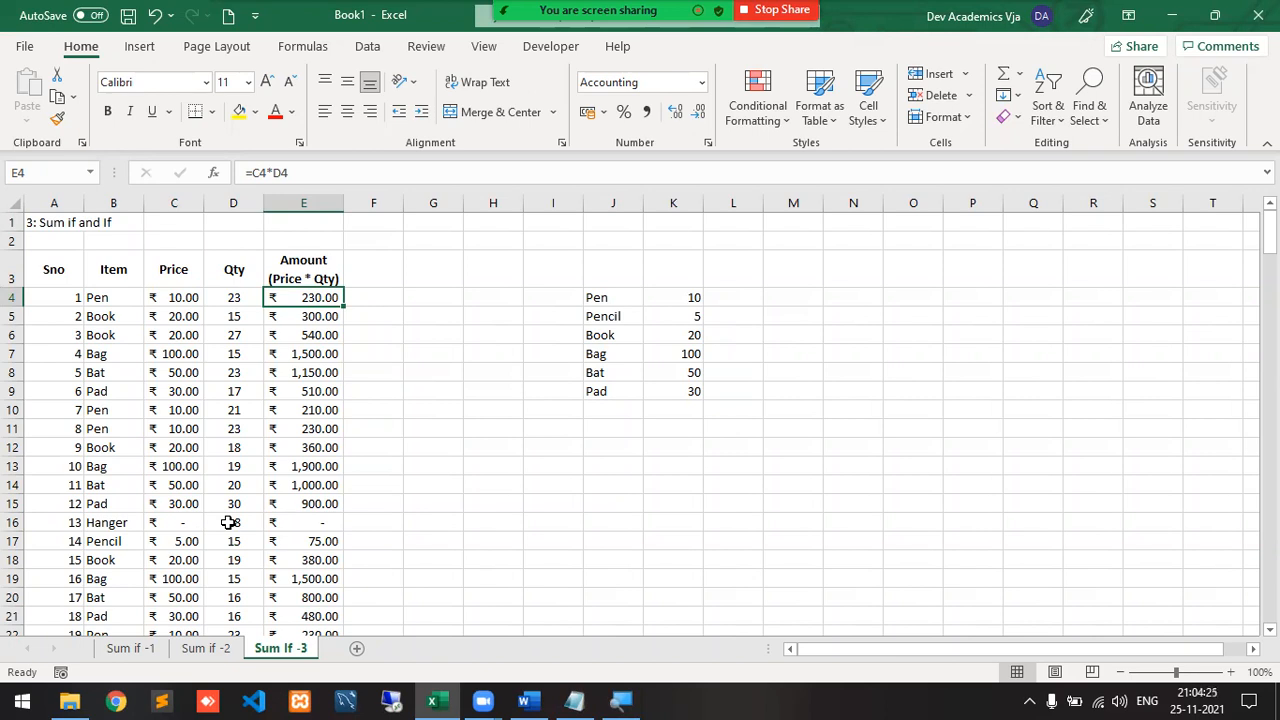
- Undo the Hanger entry in B16
key(ctrl+z)
- Total the Pen amounts in L4, beside the price list, with the formula =SUMIF(B4:B203,"Pen",E4:E203)
key(Right)
key(Right)
key(Right)
key(Right)
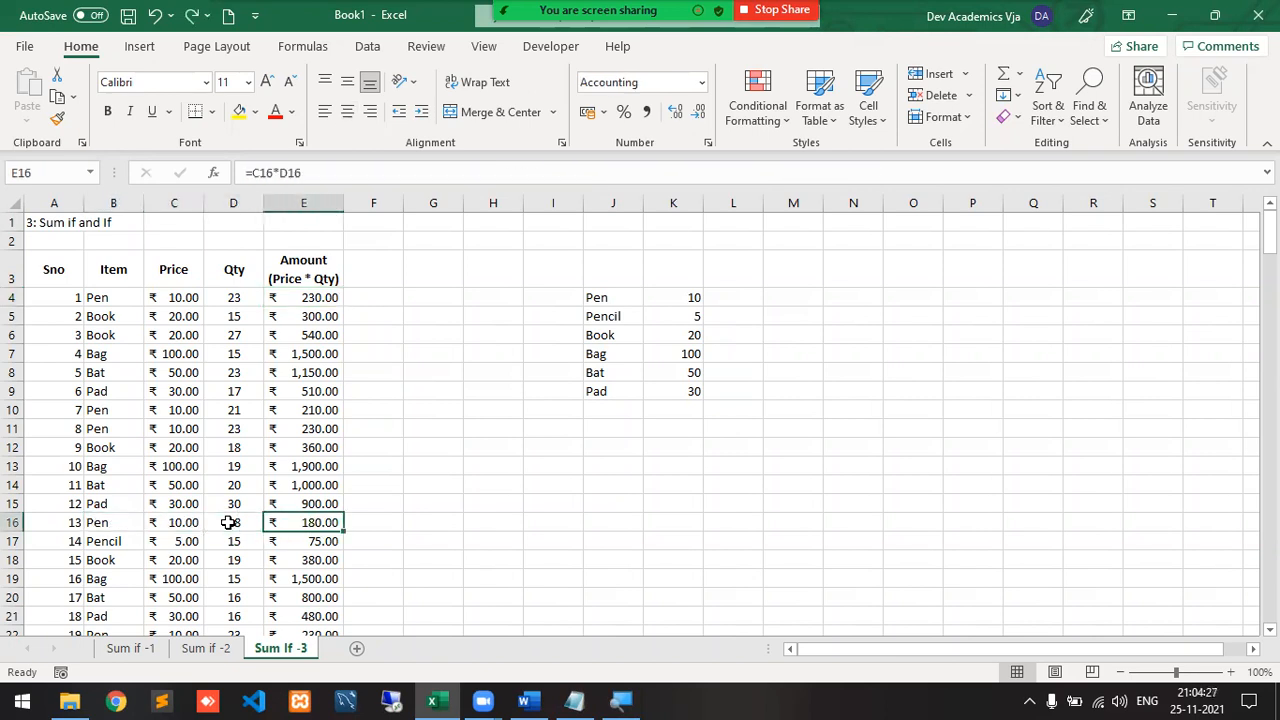
key(Right)
key(Right)
key(Right)
key(Right)
key(Right)
key(Right)
key(Right)
key(Up)
key(Up)
key(Up)
key(Up)
key(Up)
key(Up)
key(Up)
key(Up)
key(Up)
key(Up)
key(Up)
key(Up)
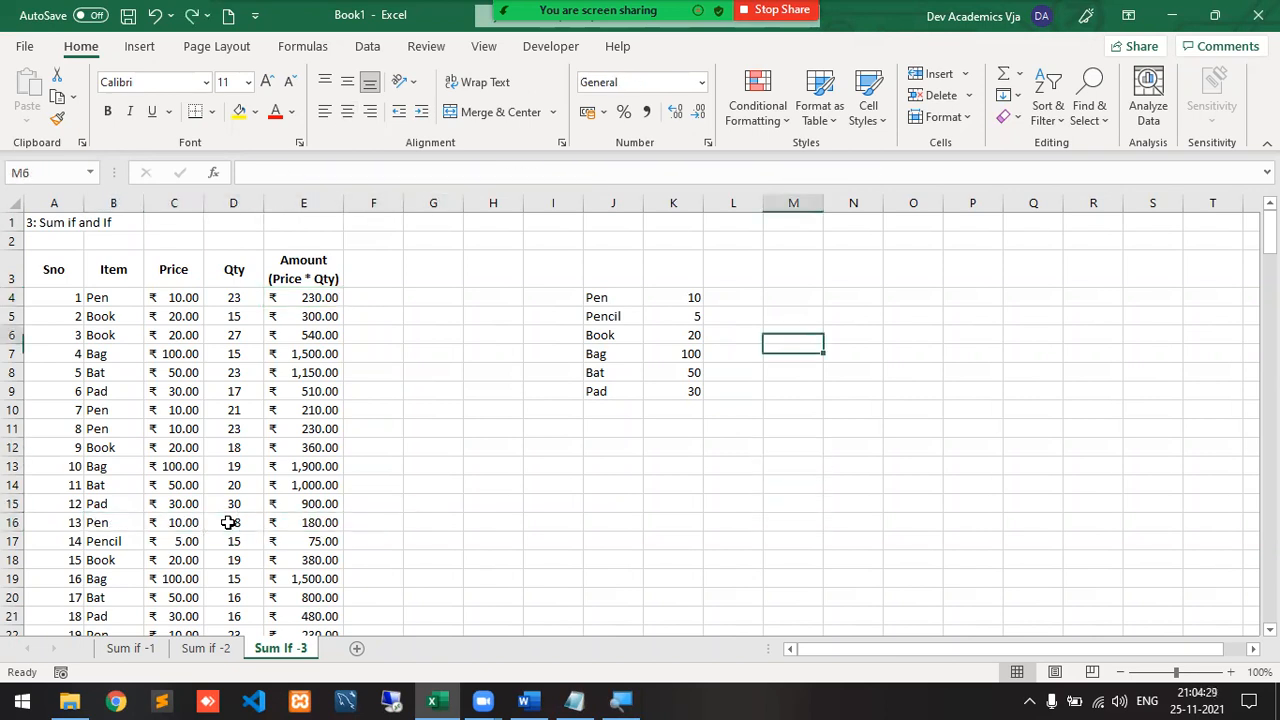
key(Left)
text(=)
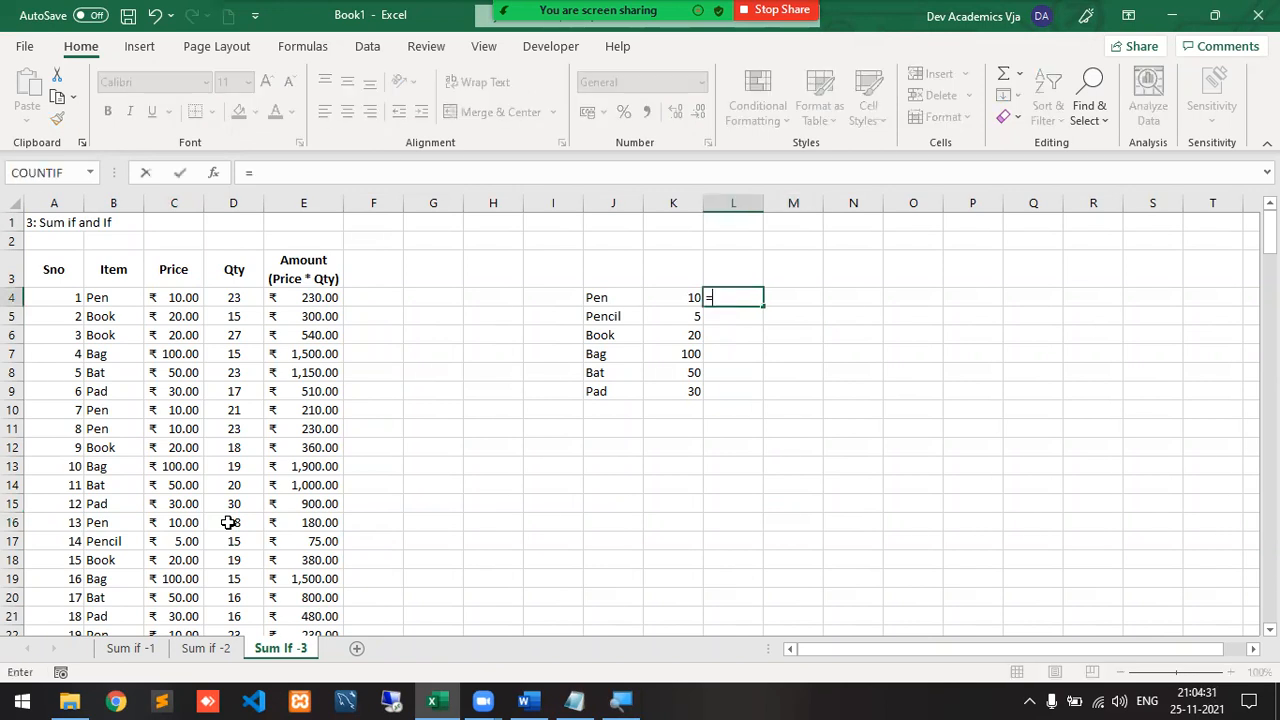
text(sum)
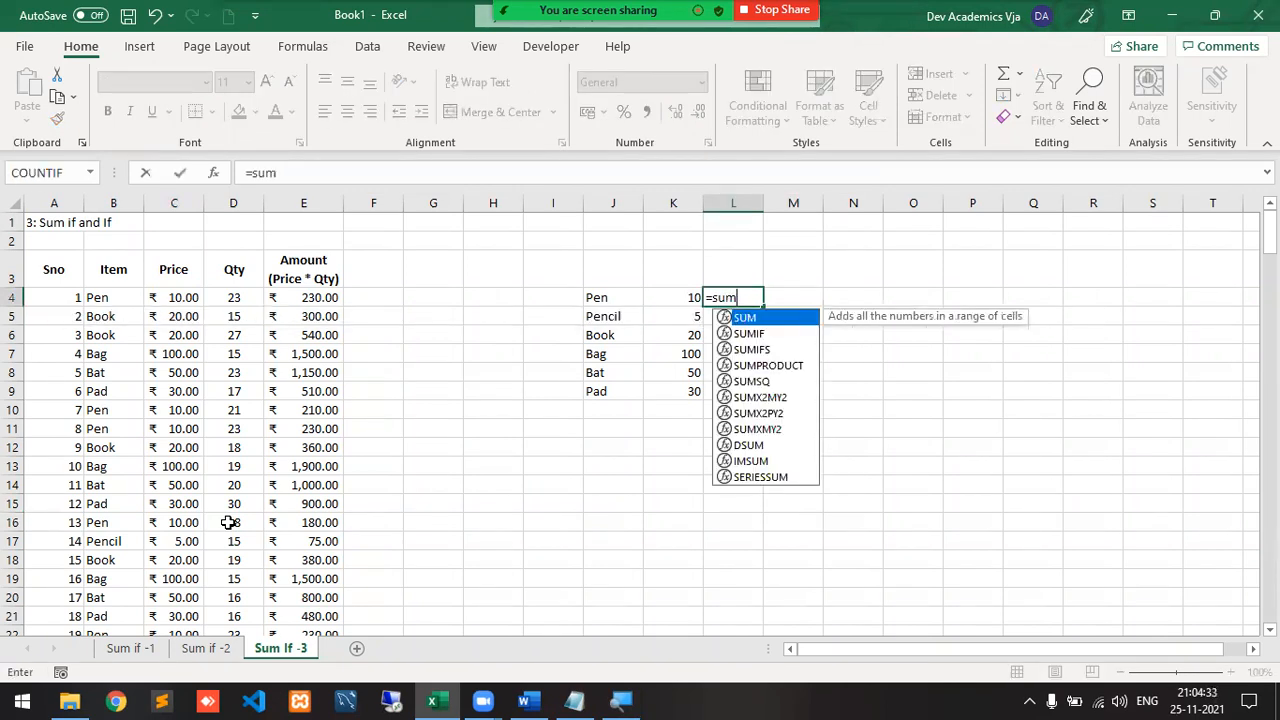
text(if()
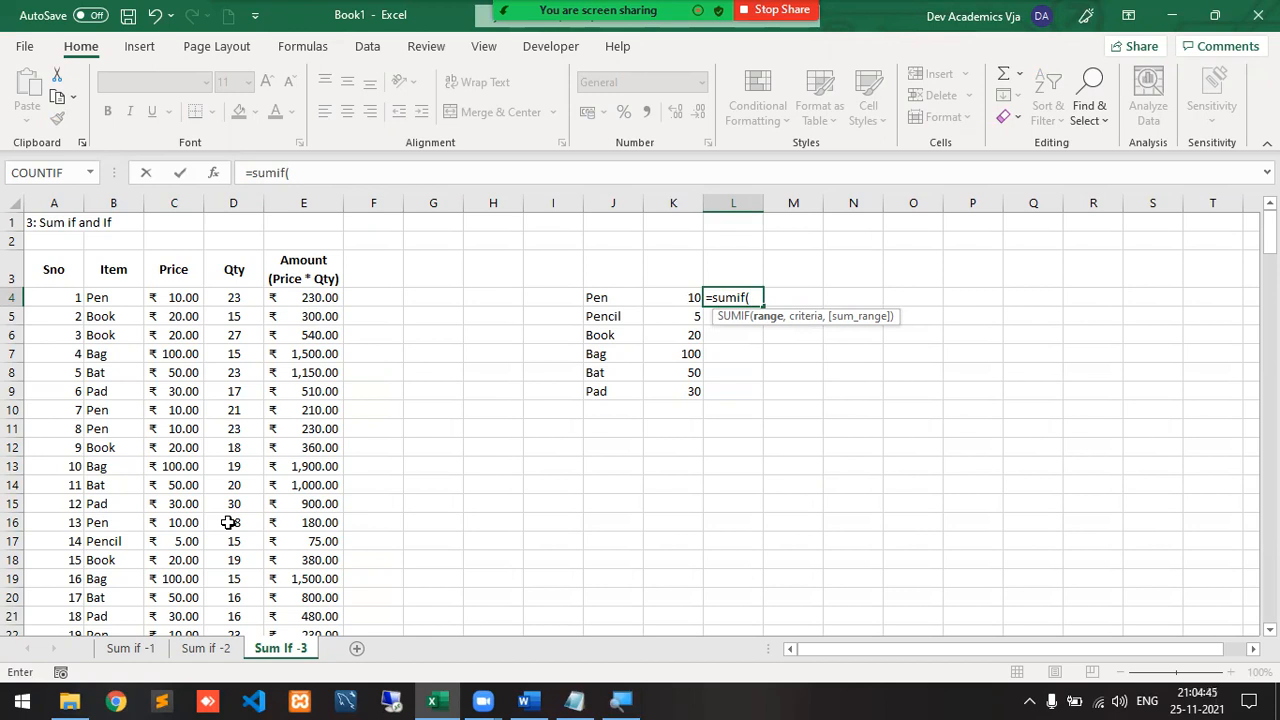
text(b)
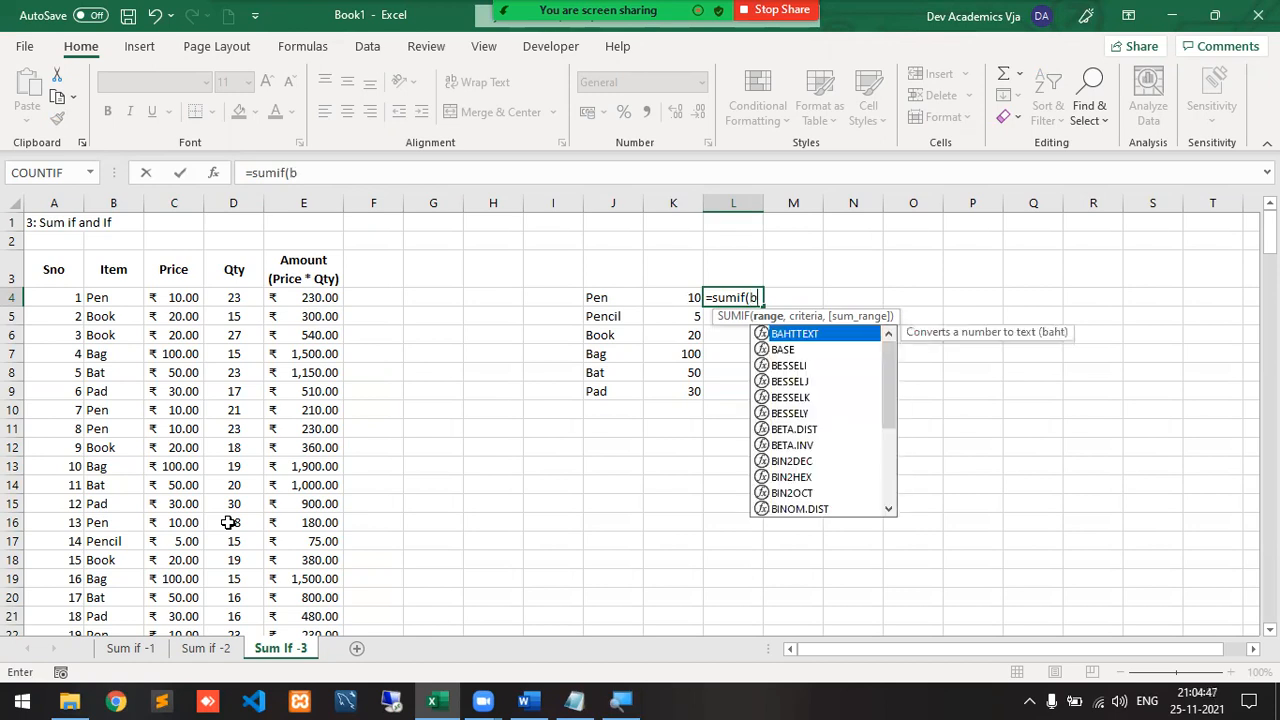
key(BackSpace)
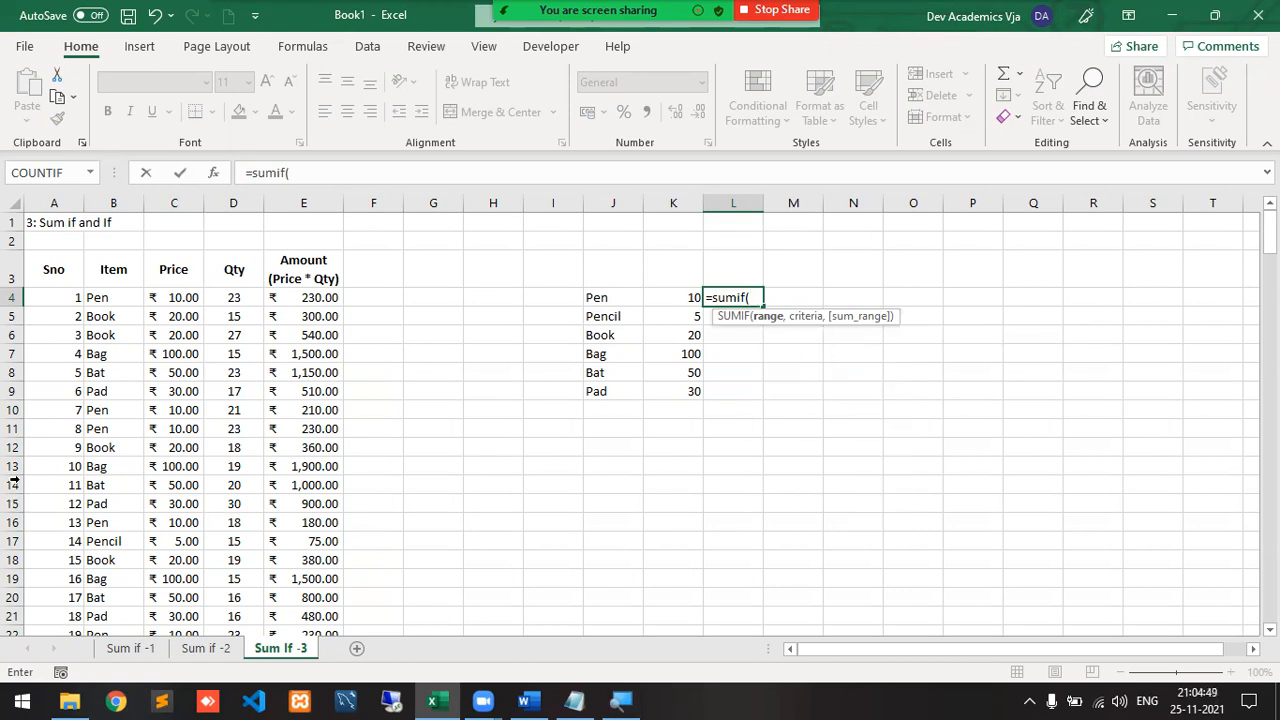
click(110, 292)
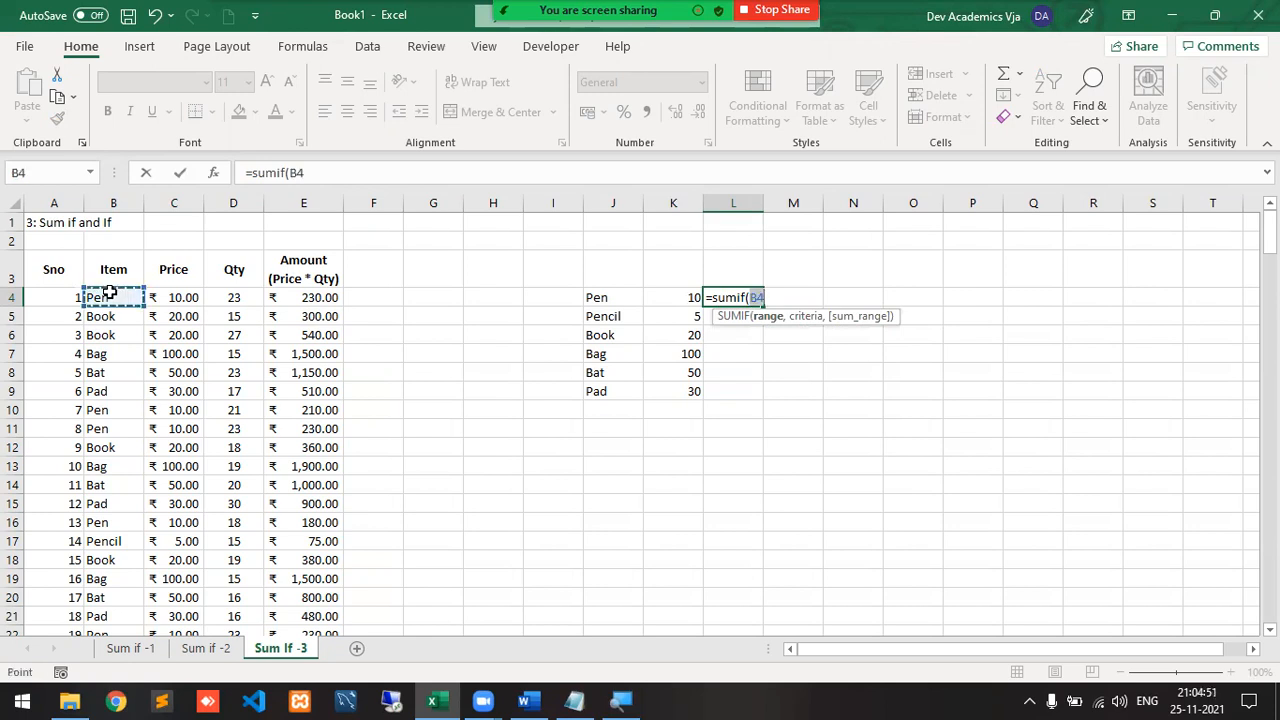
key(ctrl+shift+Down)
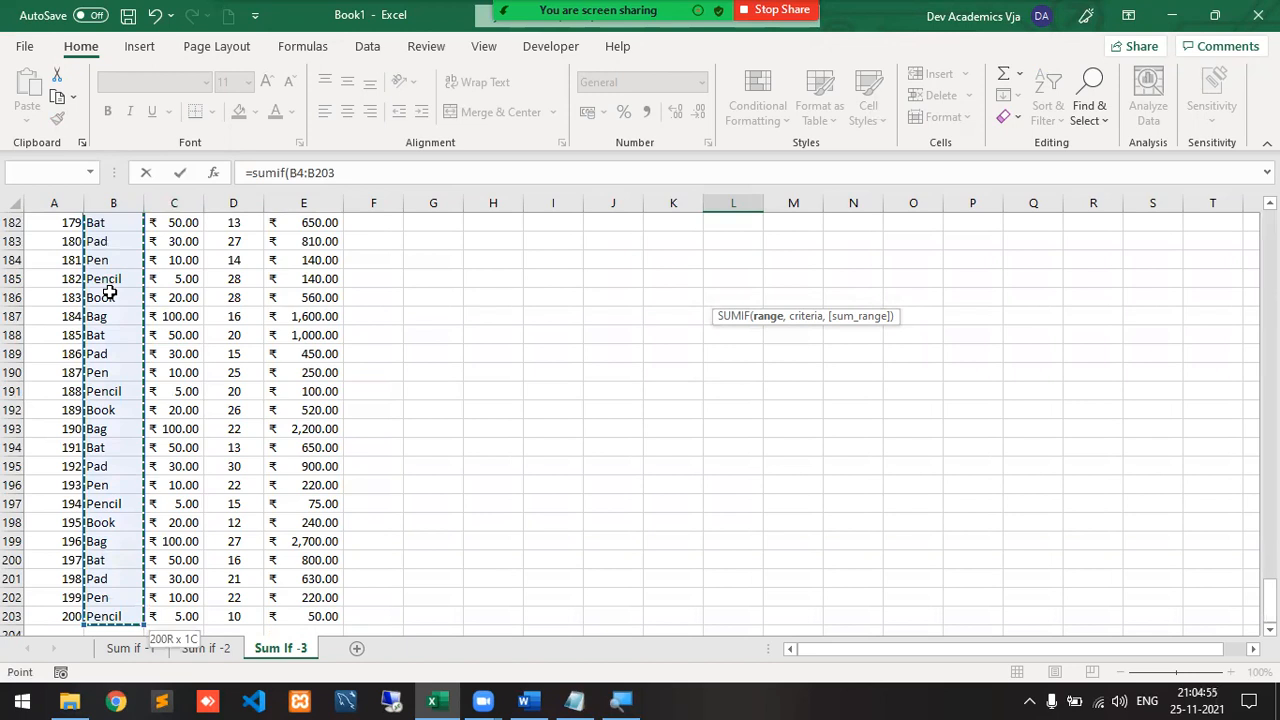
text(,)
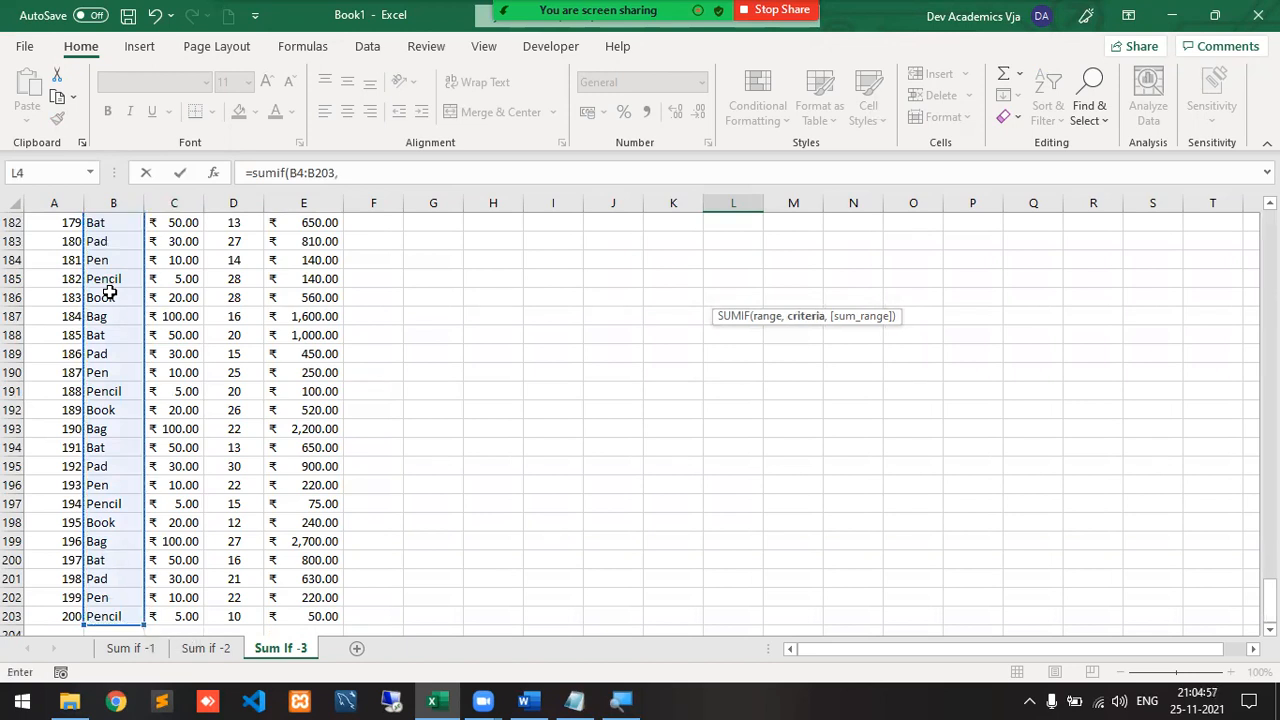
text("Pen",)
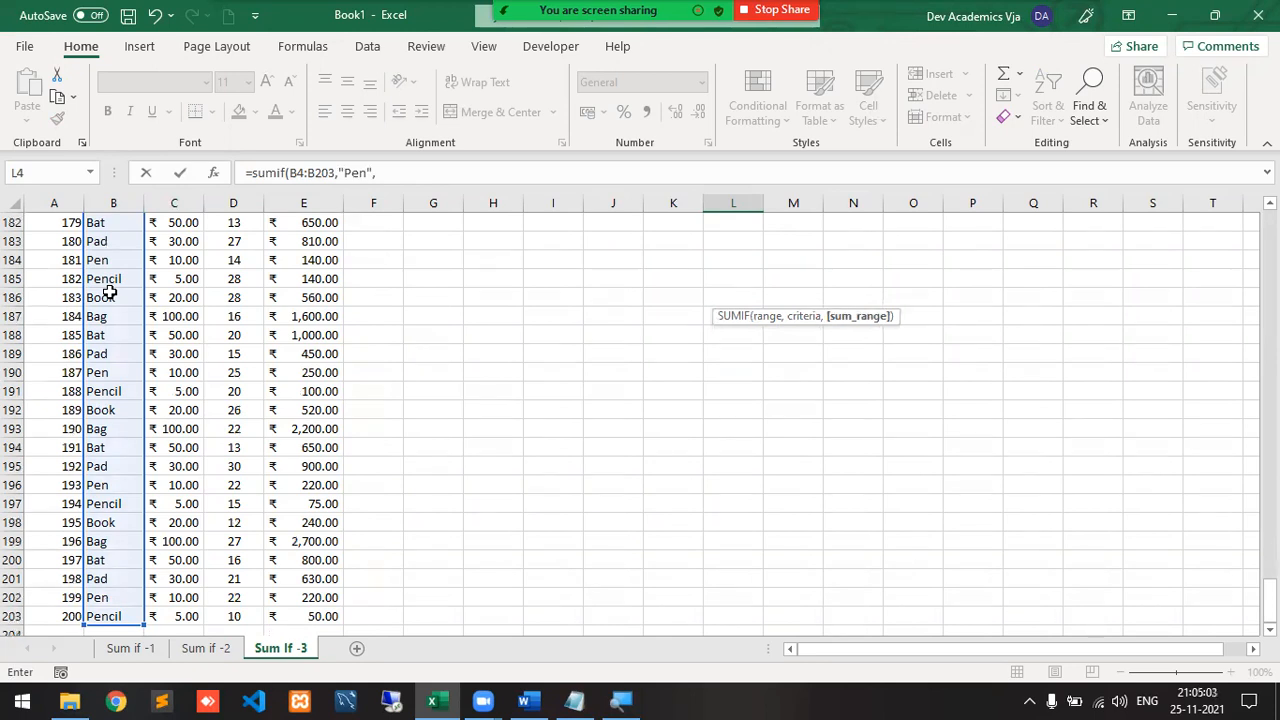
text(e4:e)
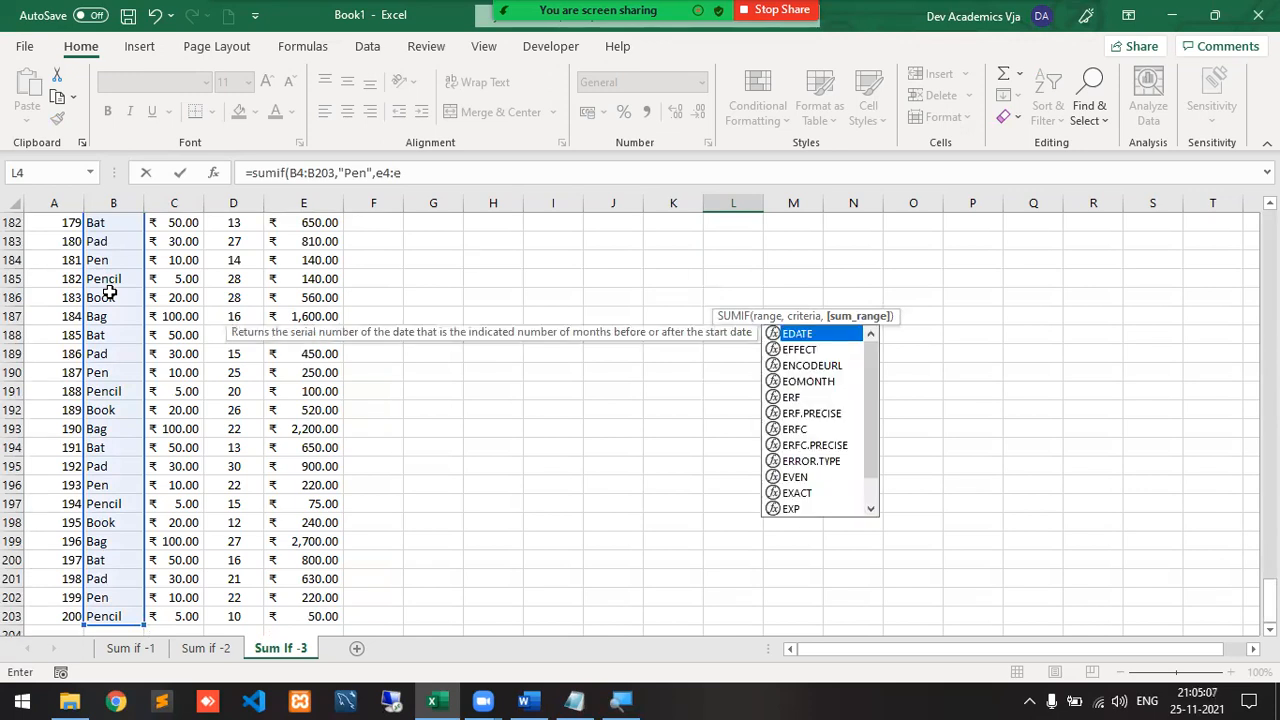
text(203)
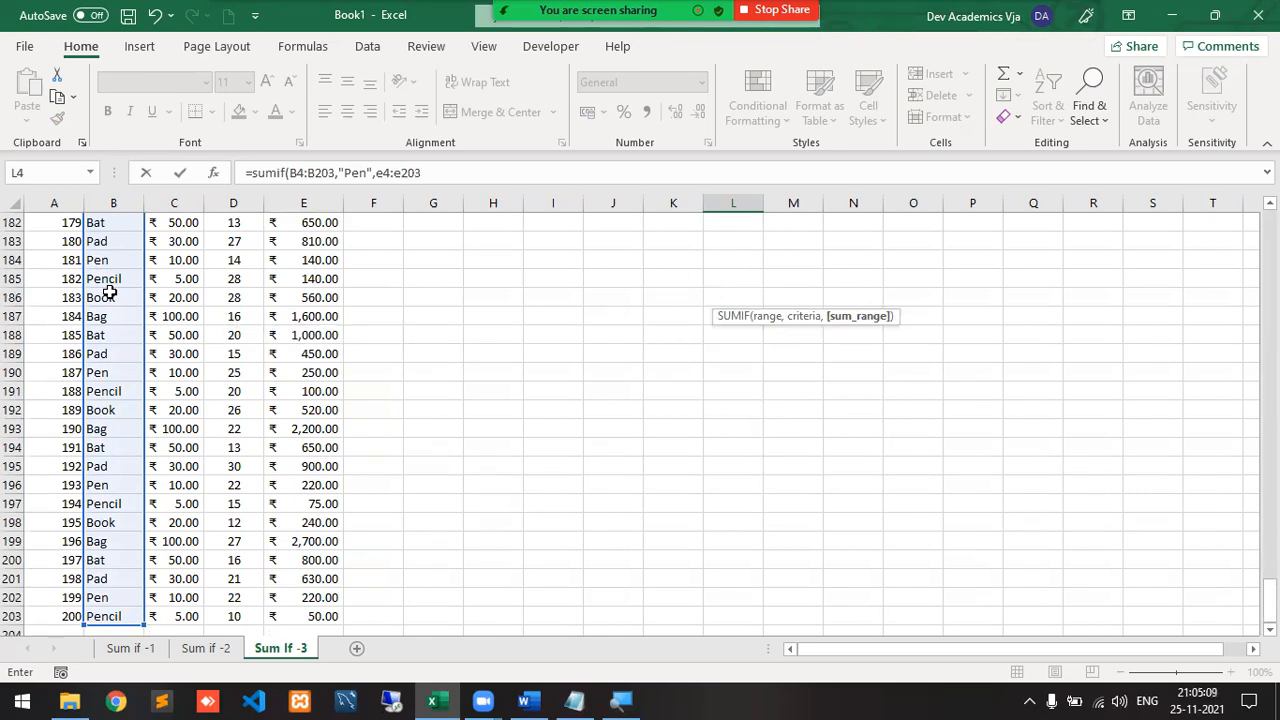
key(Return)
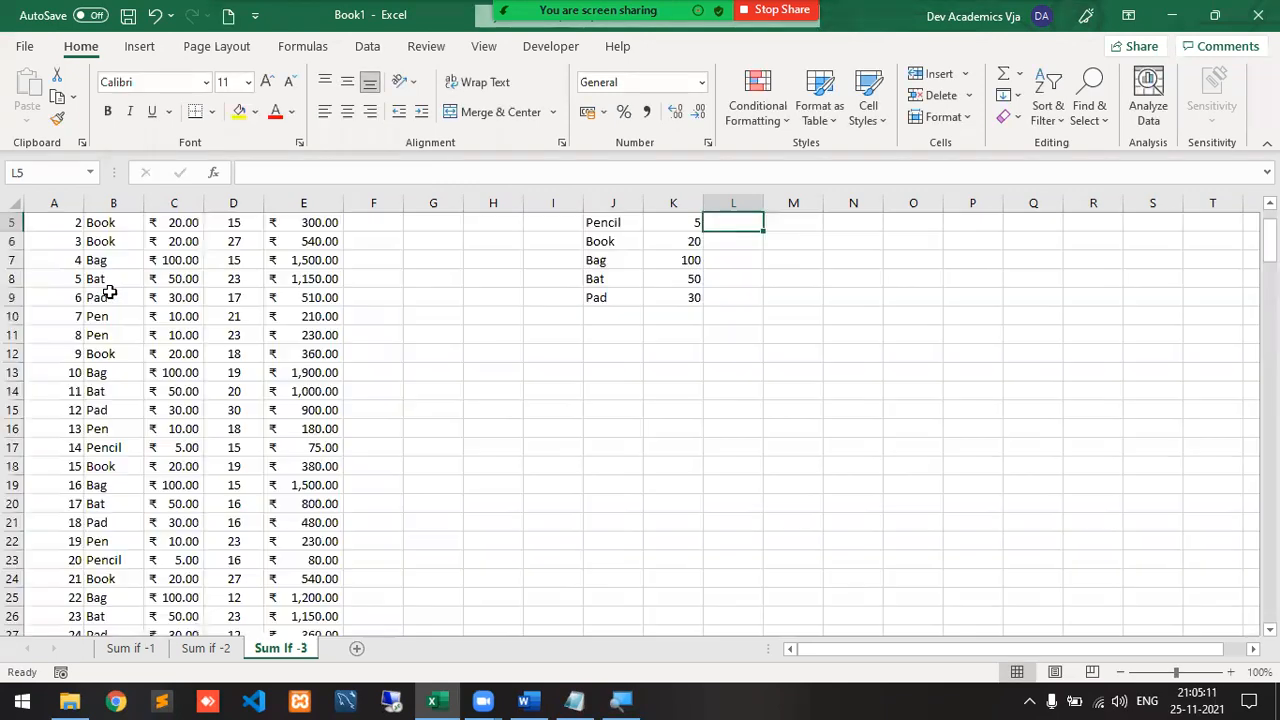
- Format the Pen total in L4 as bold rupee accounting currency and widen column L
scroll(109, 292, up, 1)
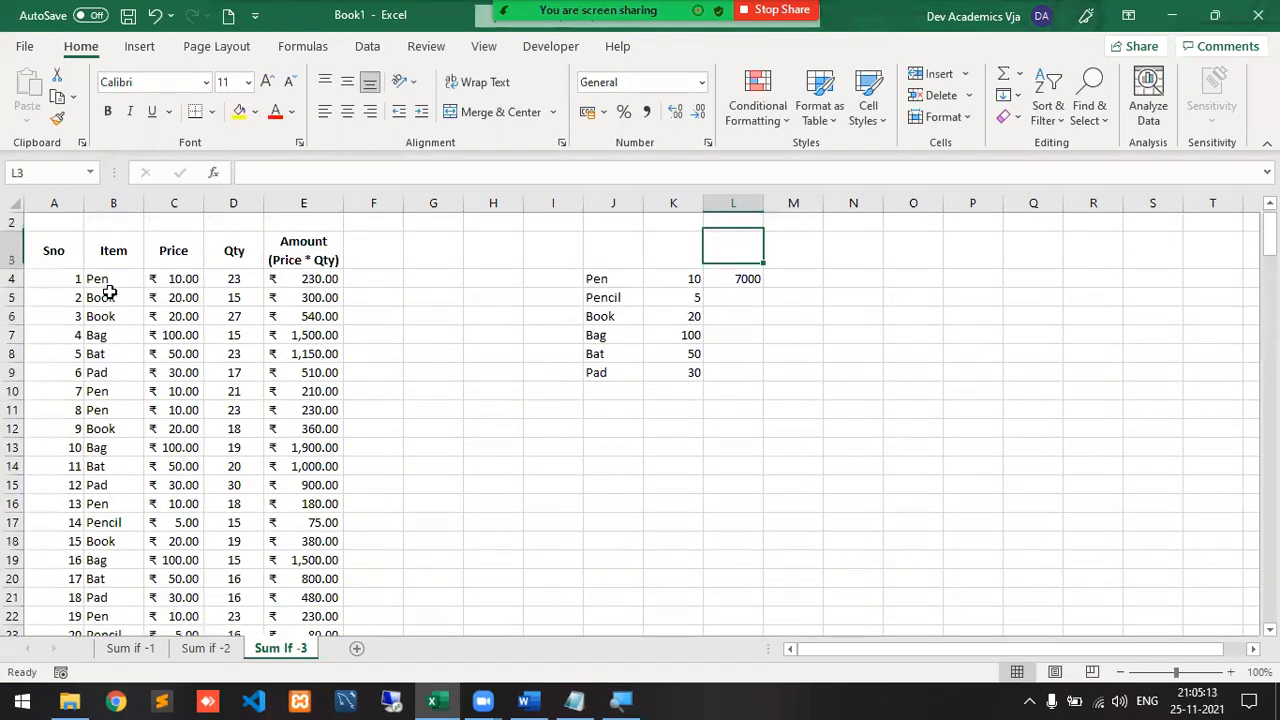
key(Up)
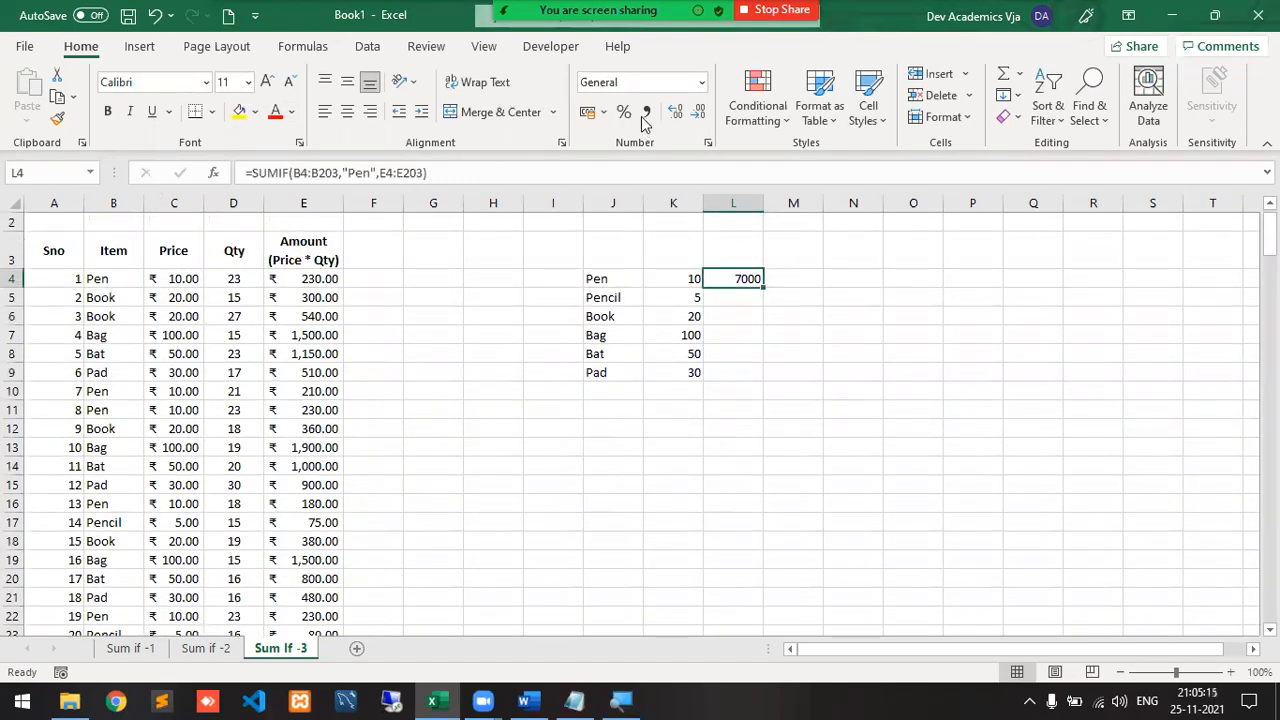
click(587, 113)
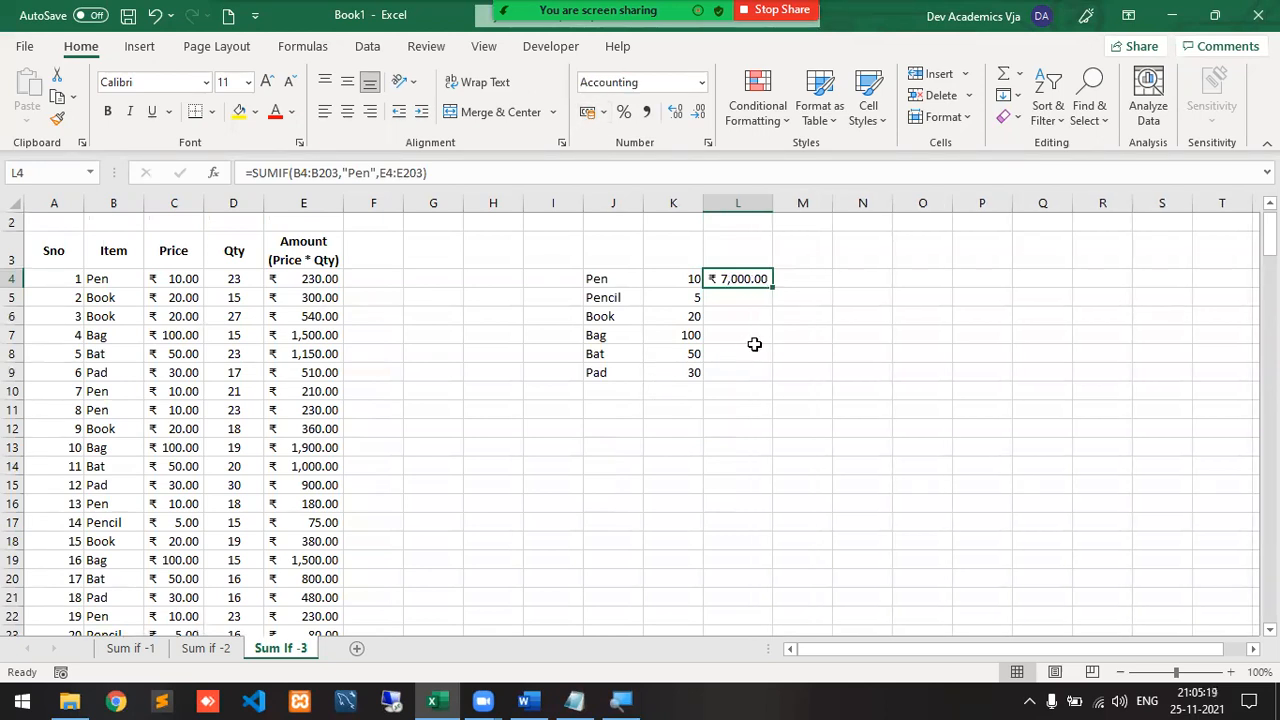
drag(772, 198, 807, 198)
click(109, 112)
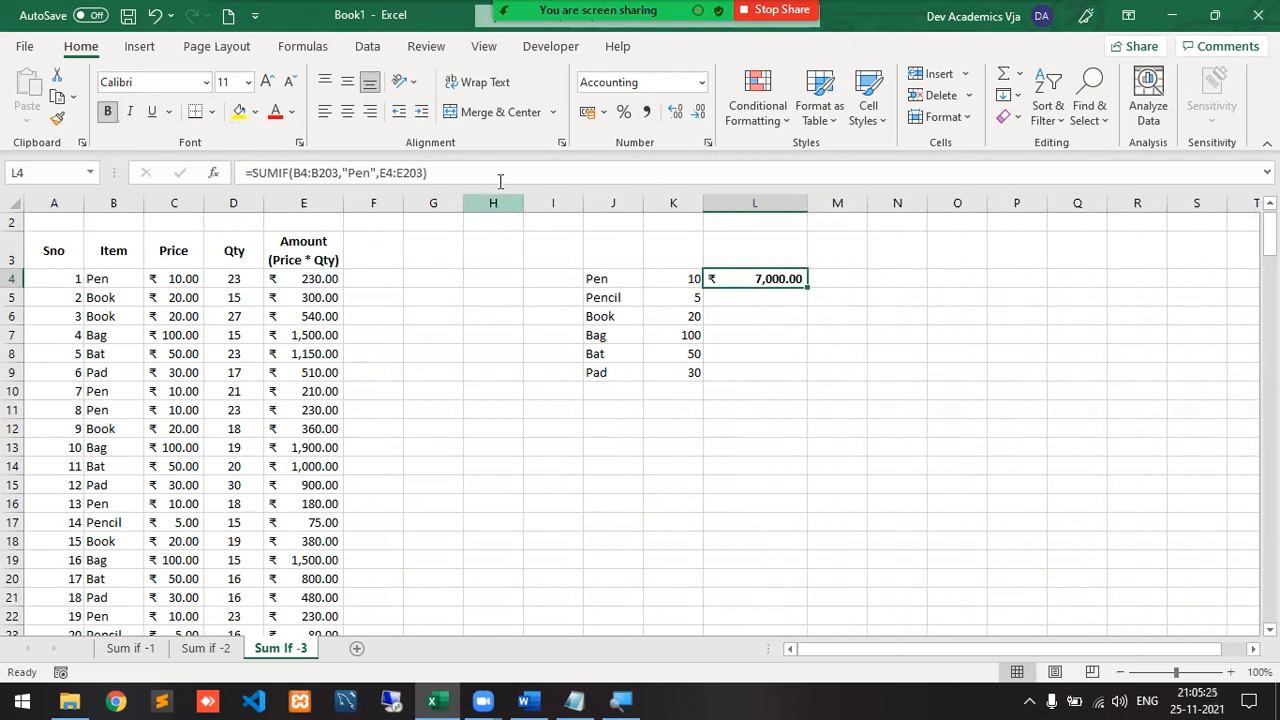
- Total the Pencil amounts in L5 by copying the Pen formula from L4 and changing its criterion to "Pencil"
drag(498, 175, 212, 200)
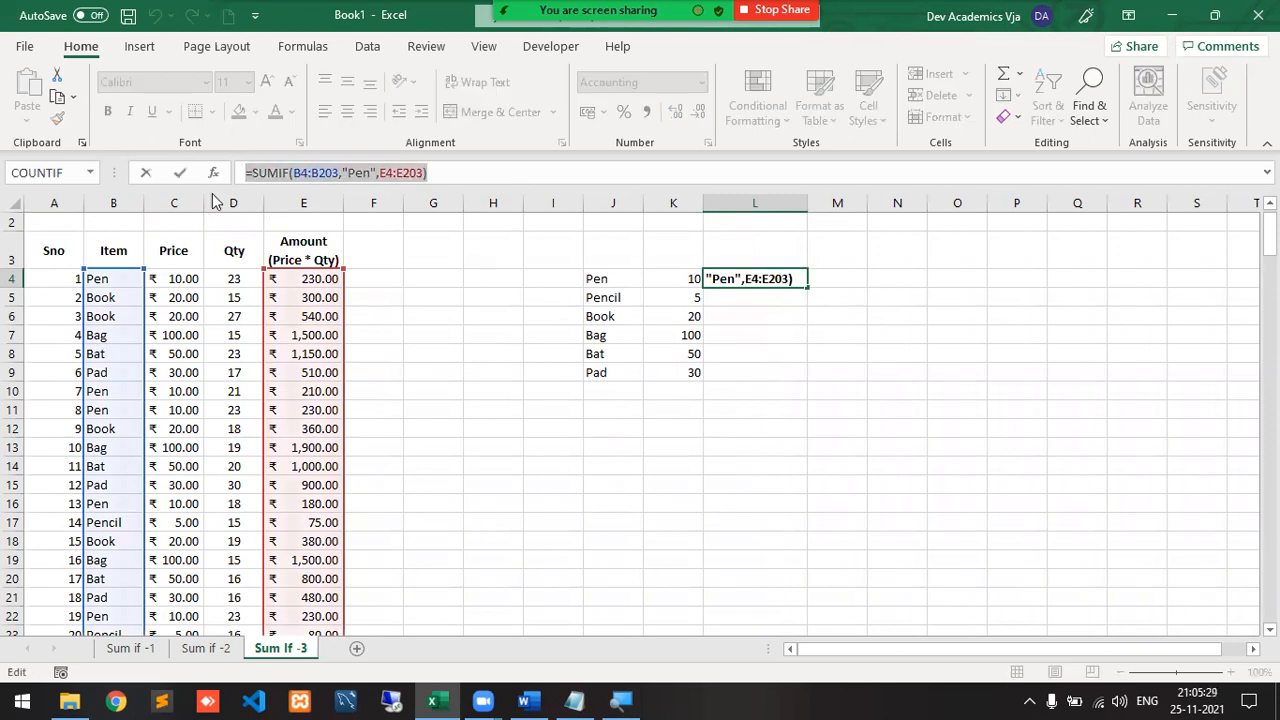
key(ctrl+c)
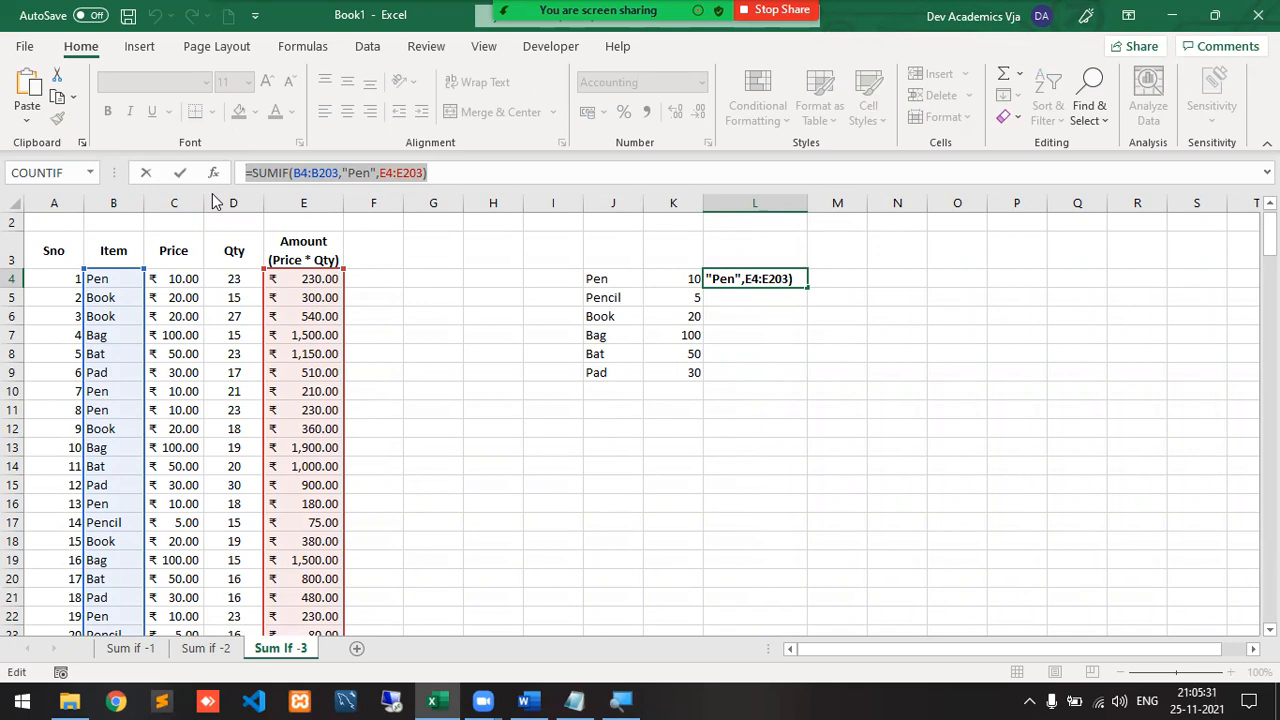
key(Return)
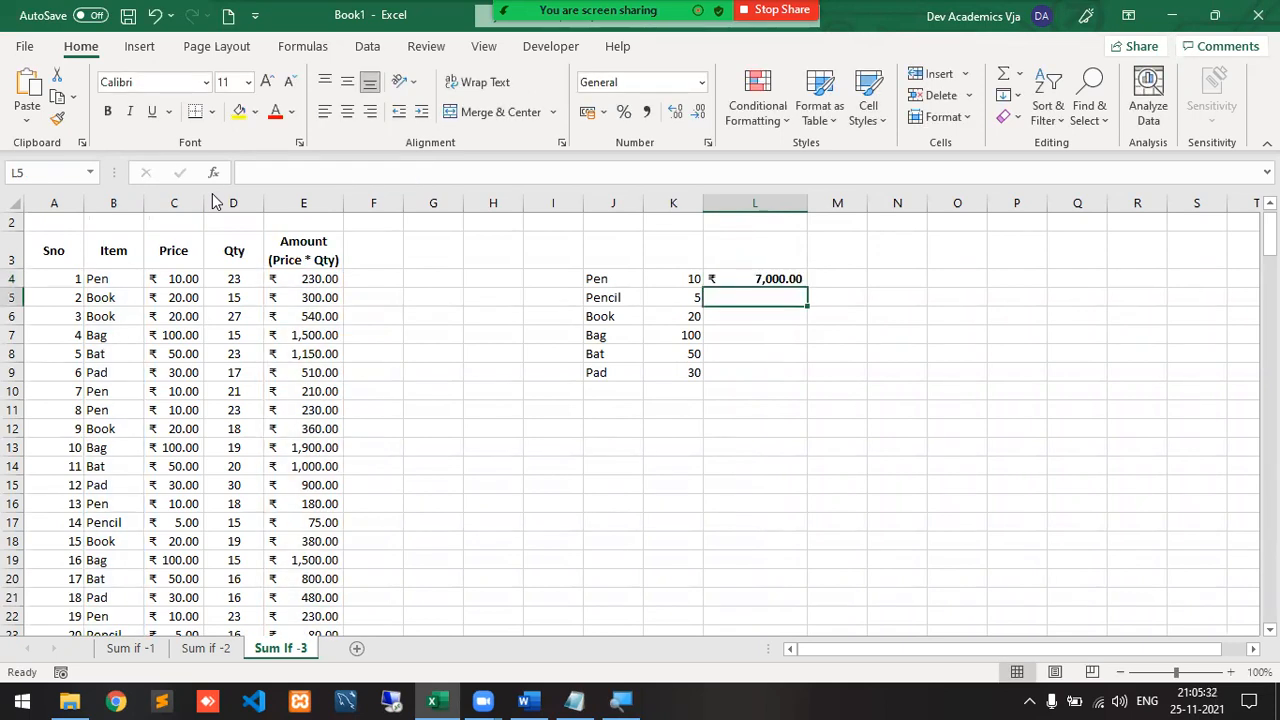
click(277, 172)
key(ctrl+v)
key(Return)
key(Up)
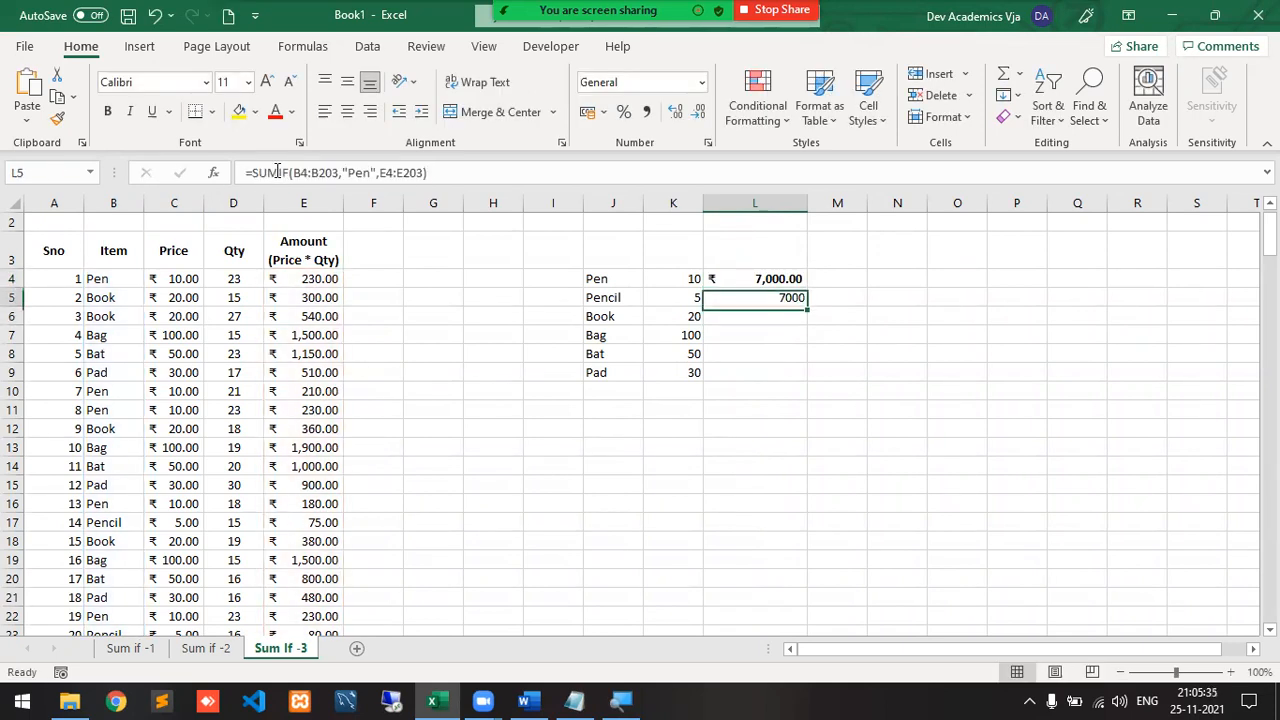
click(367, 172)
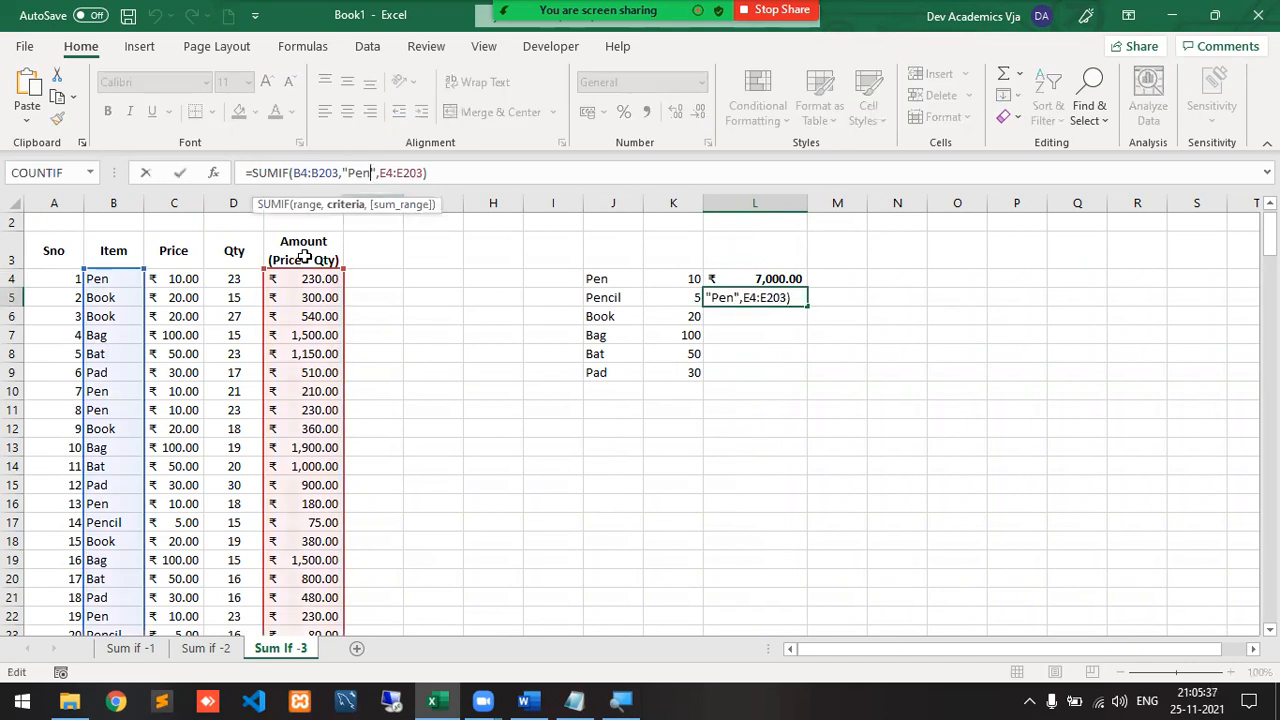
text(cil)
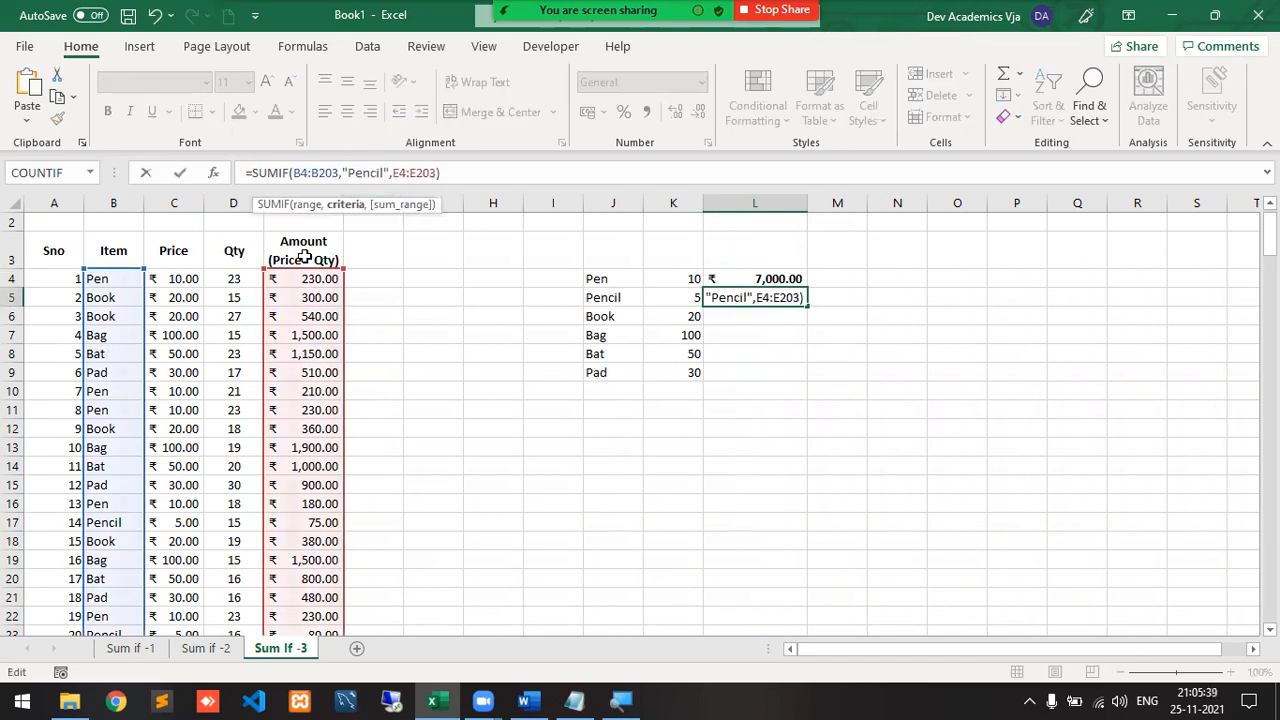
key(Return)
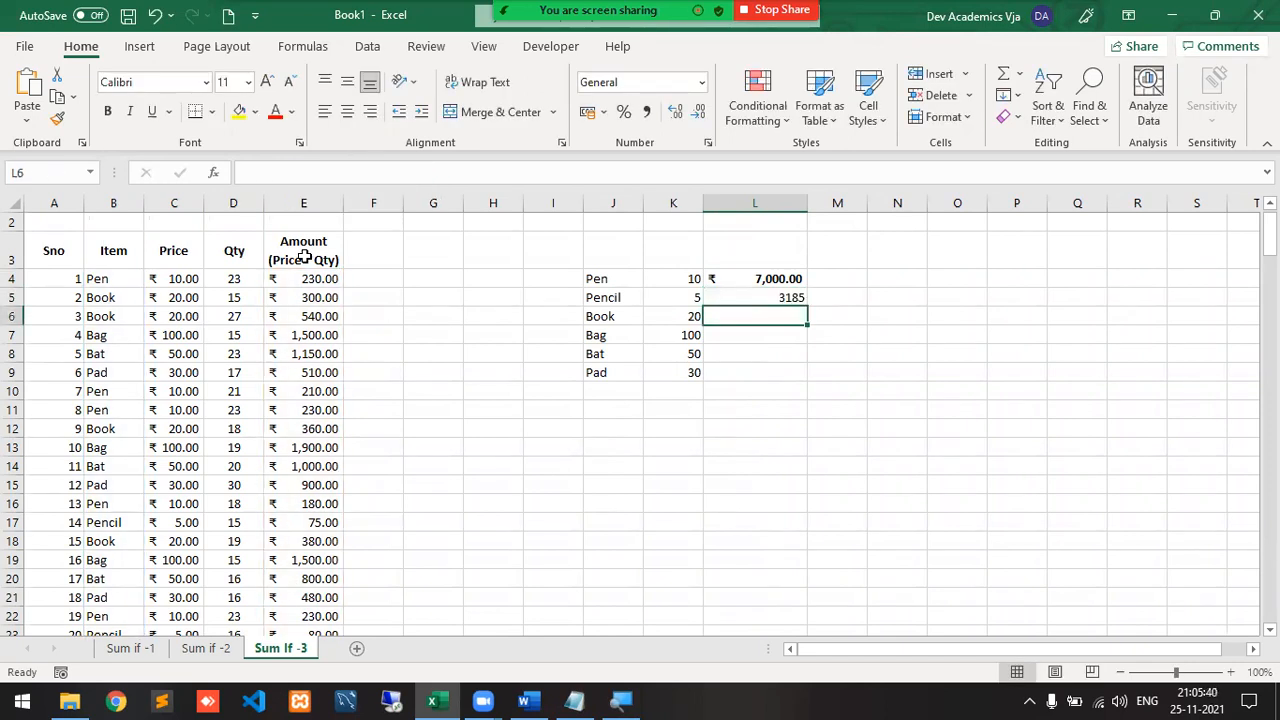
- Total the Book amounts in L6 with the formula =SUMIF(B4:B203,"Book",E4:E203)
click(446, 176)
key(ctrl+v)
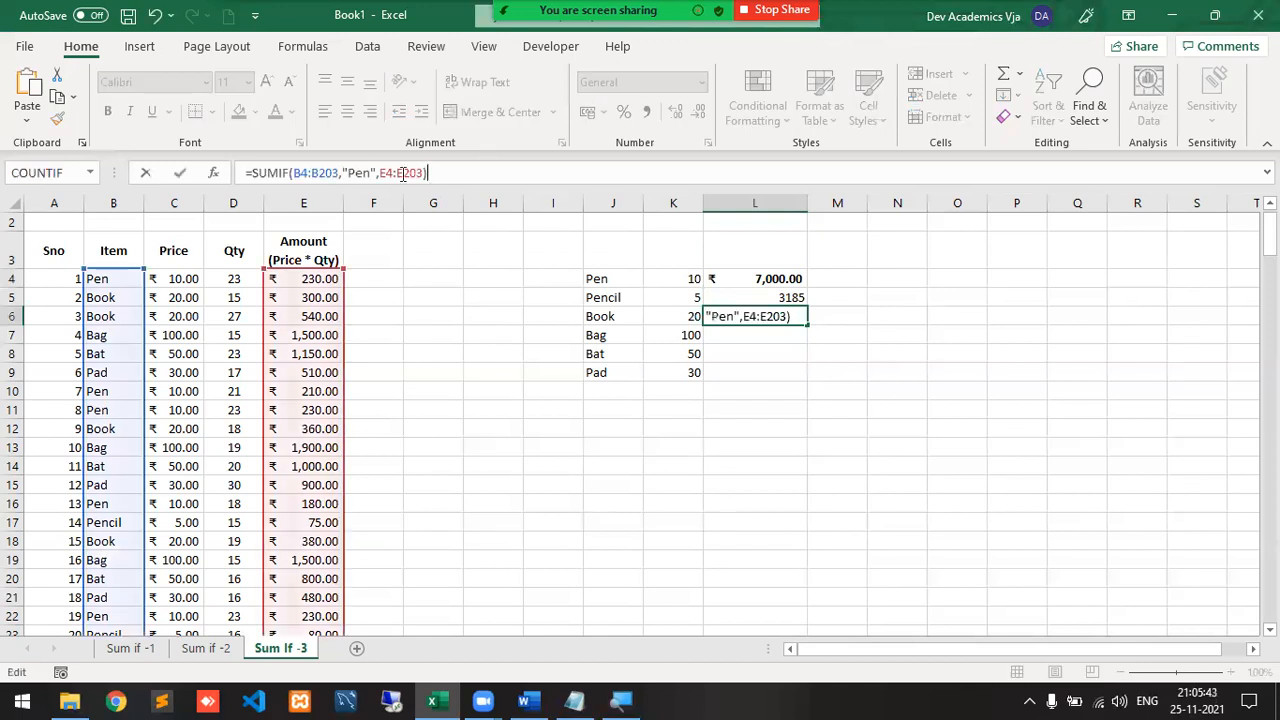
click(371, 172)
key(BackSpace)
key(BackSpace)
key(BackSpace)
text(Book)
key(Return)
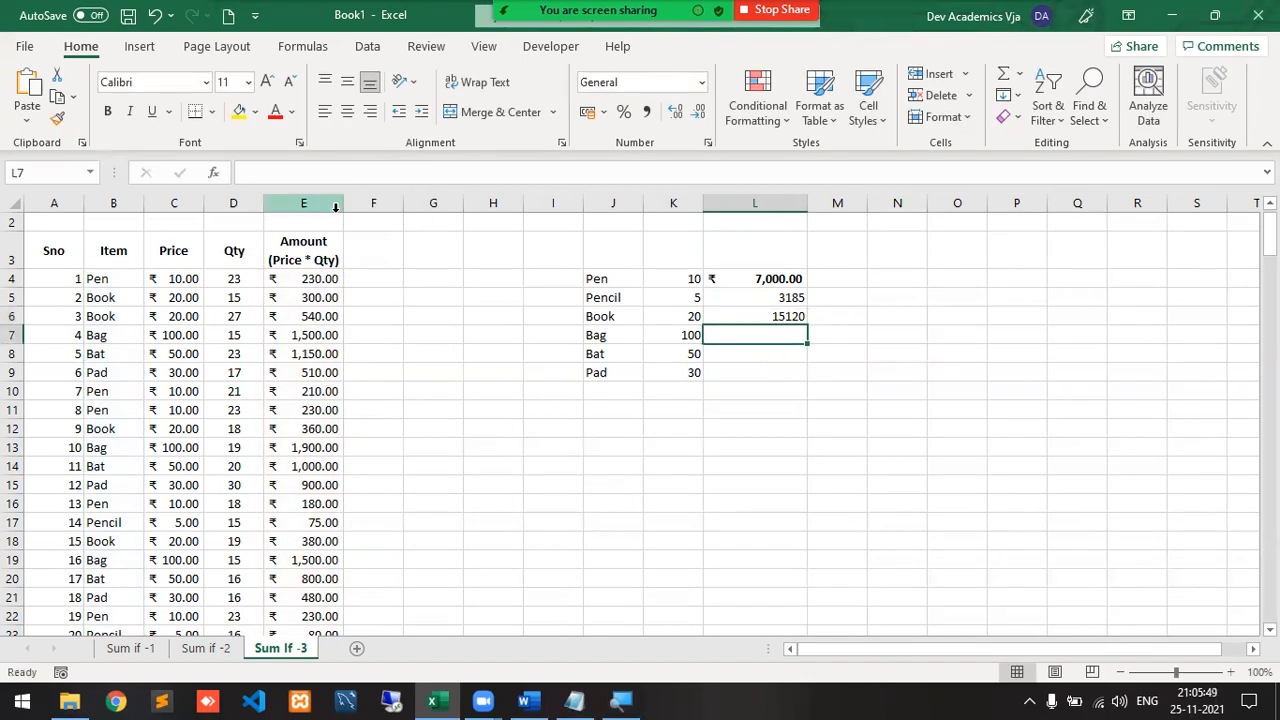
- Total the Bag amounts in L7 with the formula =SUMIF(B4:B203,"Bag",E4:E203)
click(323, 172)
key(ctrl+v)
click(366, 172)
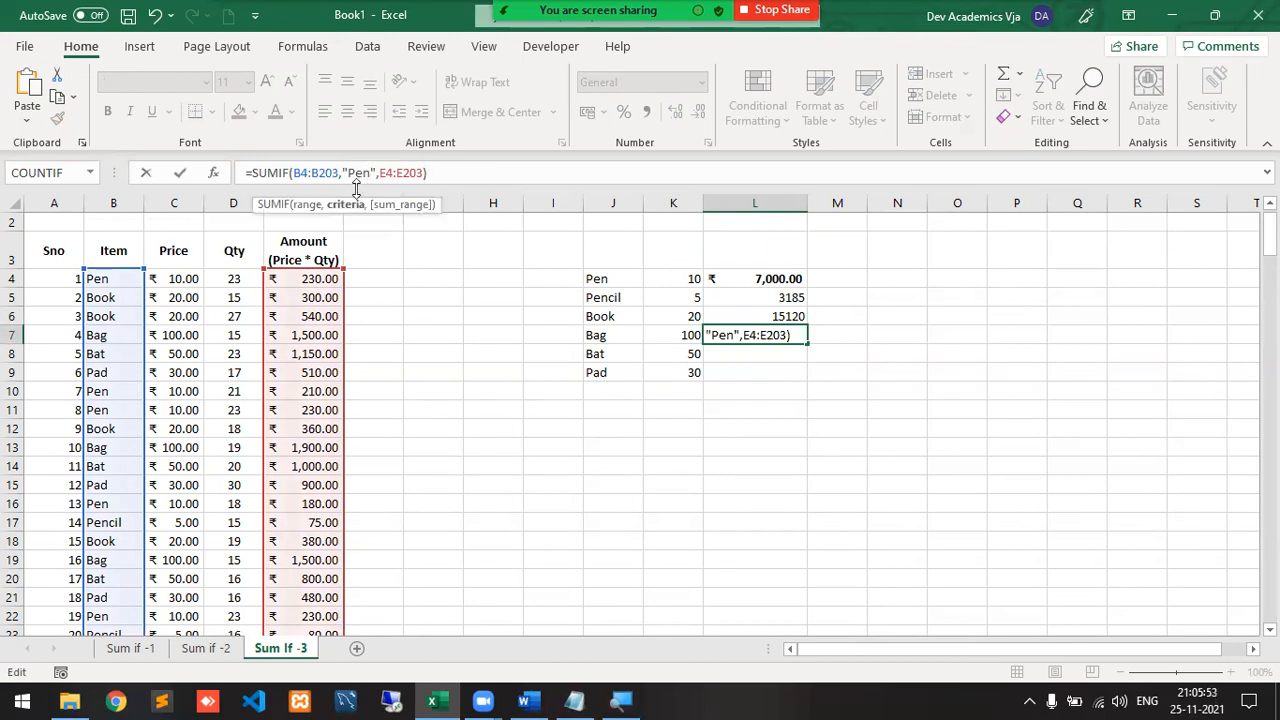
key(BackSpace)
key(BackSpace)
key(BackSpace)
text(Ba)
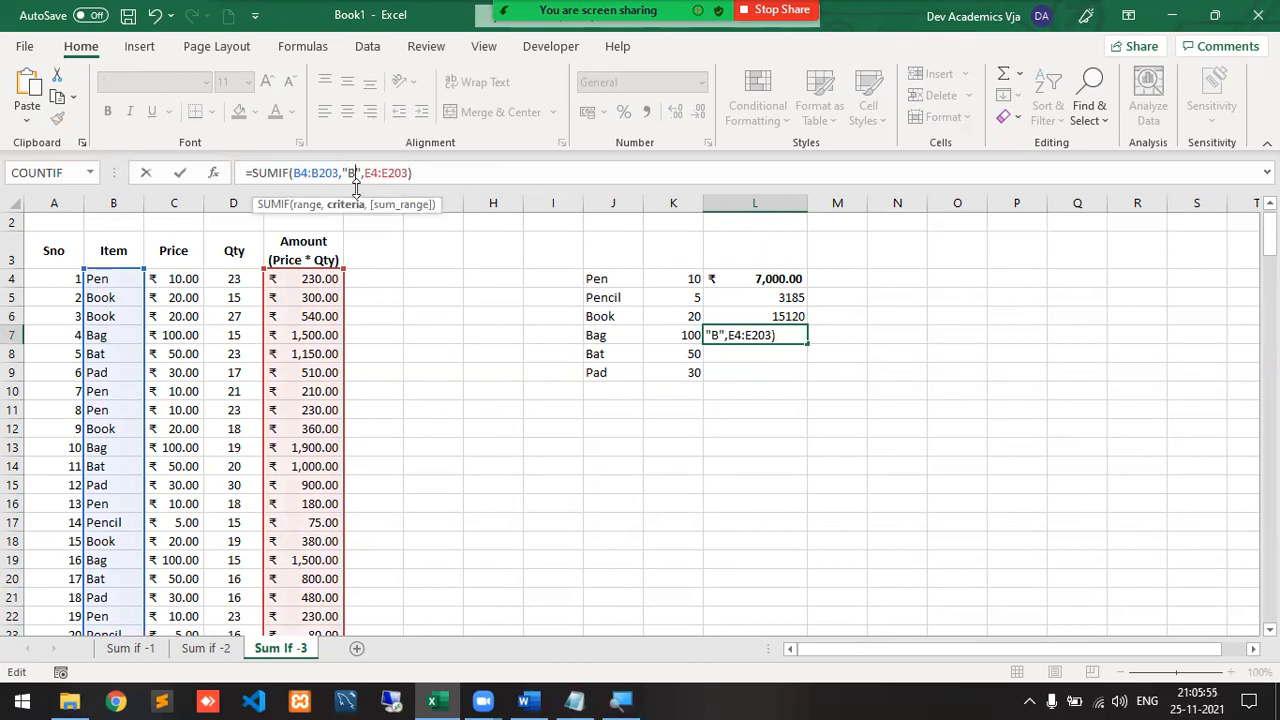
text(g)
key(Return)
- Total the Bat amounts in L8 with the formula =SUMIF(B4:B203,"Bat",E4:E203)
click(363, 172)
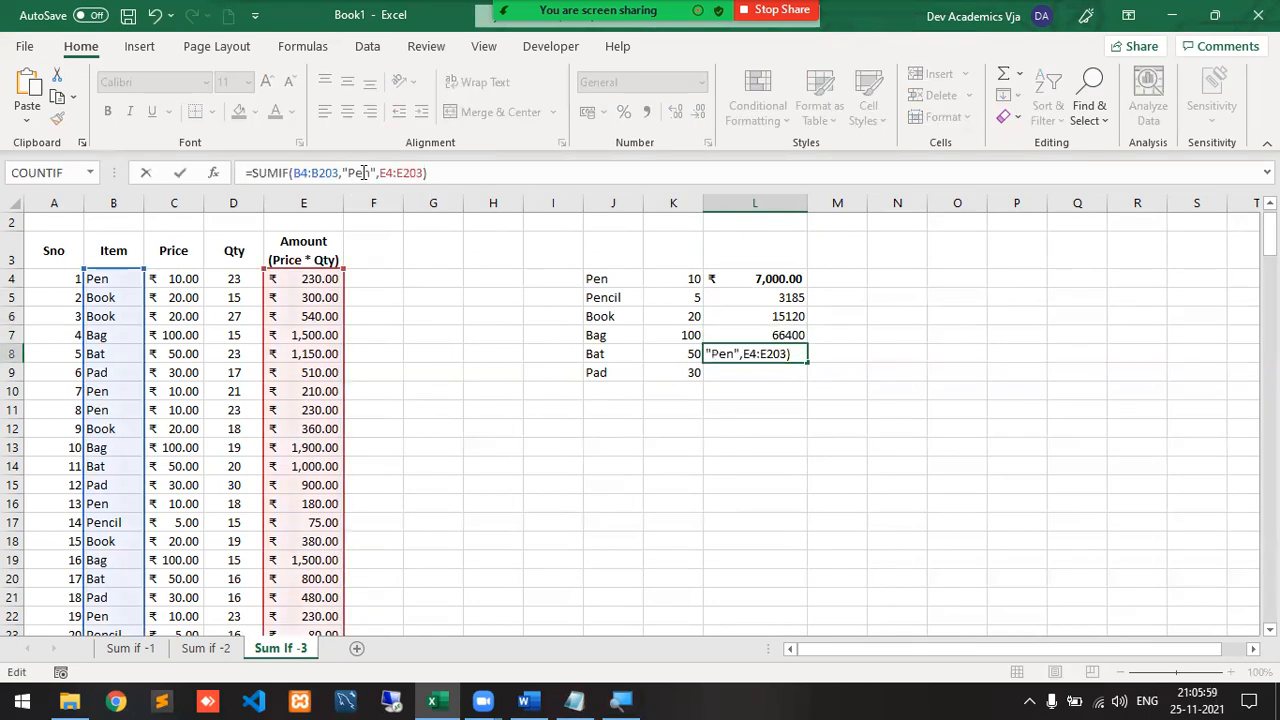
click(370, 173)
key(BackSpace)
key(BackSpace)
key(BackSpace)
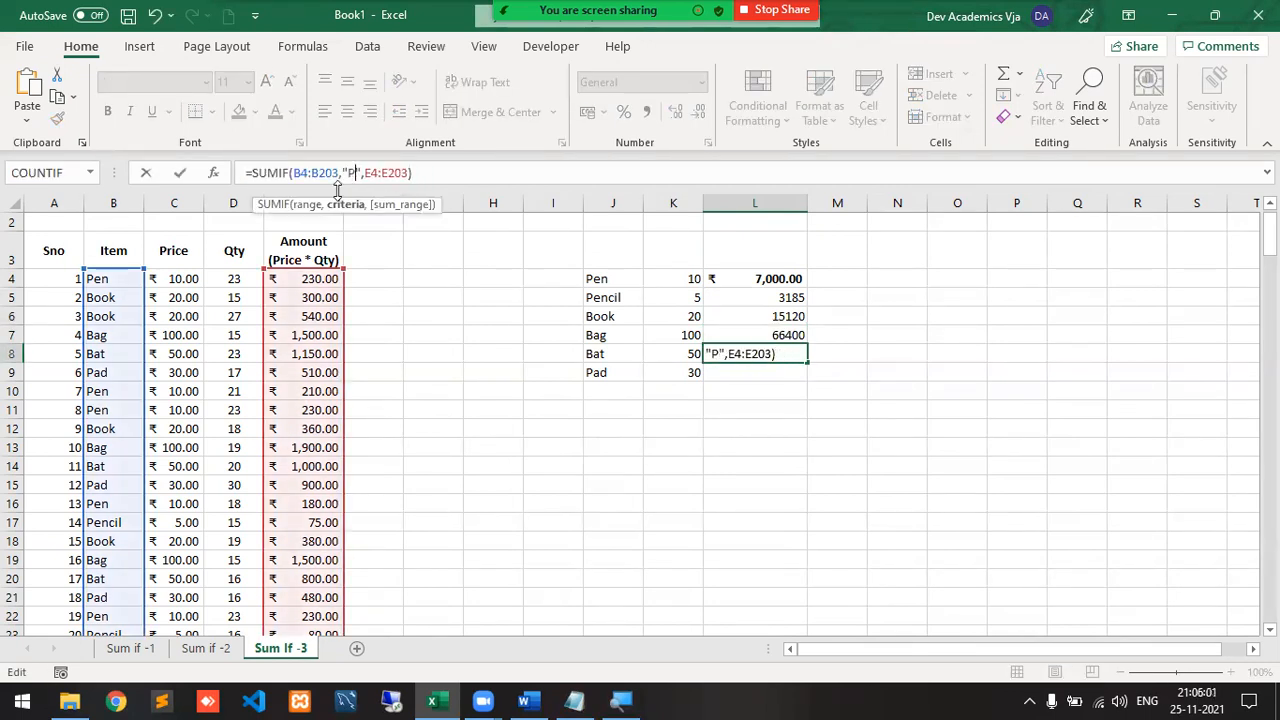
text(Bat)
key(Return)
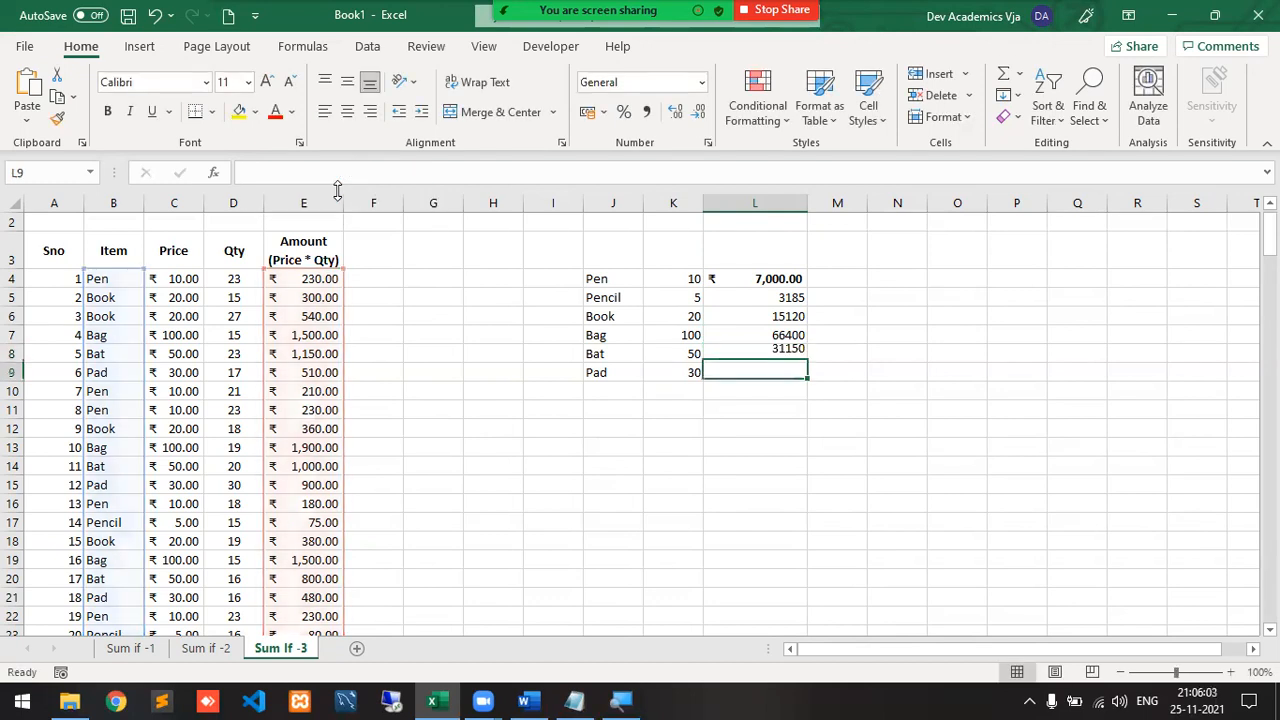
- Total the Pad amounts in L9 with the formula =SUMIF(B4:B203,"Pad",E4:E203)
click(330, 165)
text(=SUMIF(B4:B203,"Pen",E4:E203))
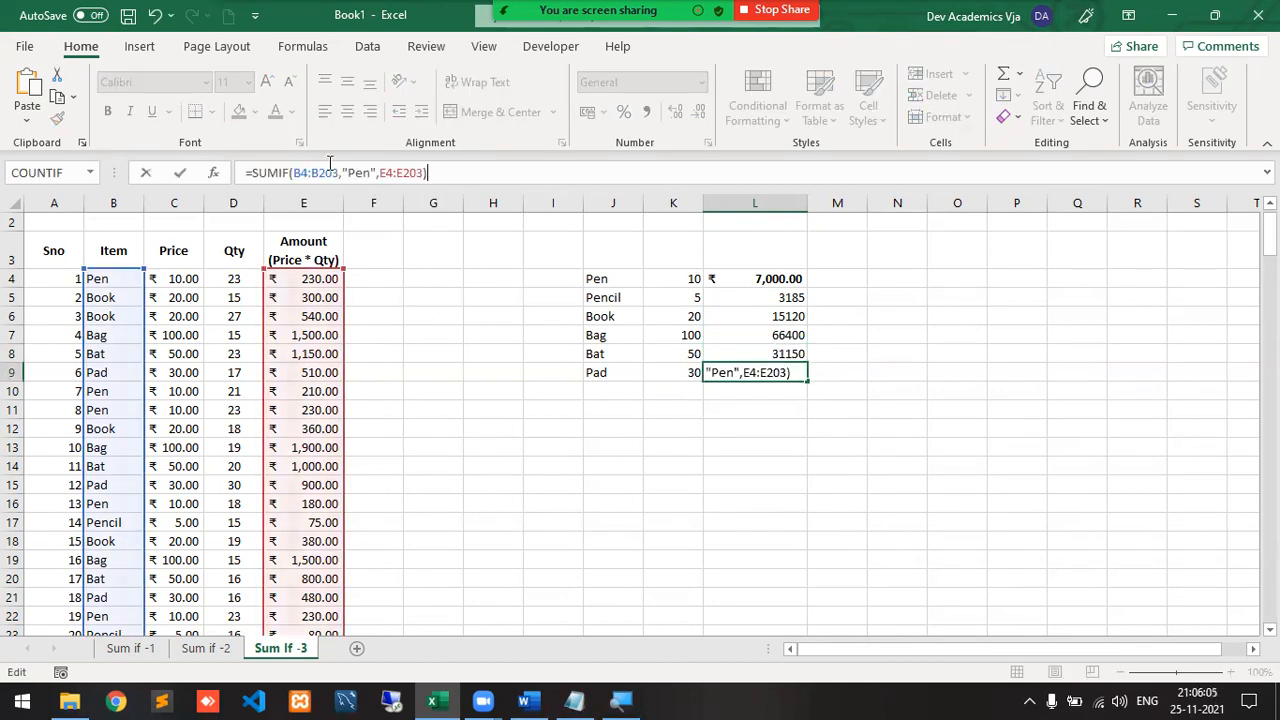
click(369, 172)
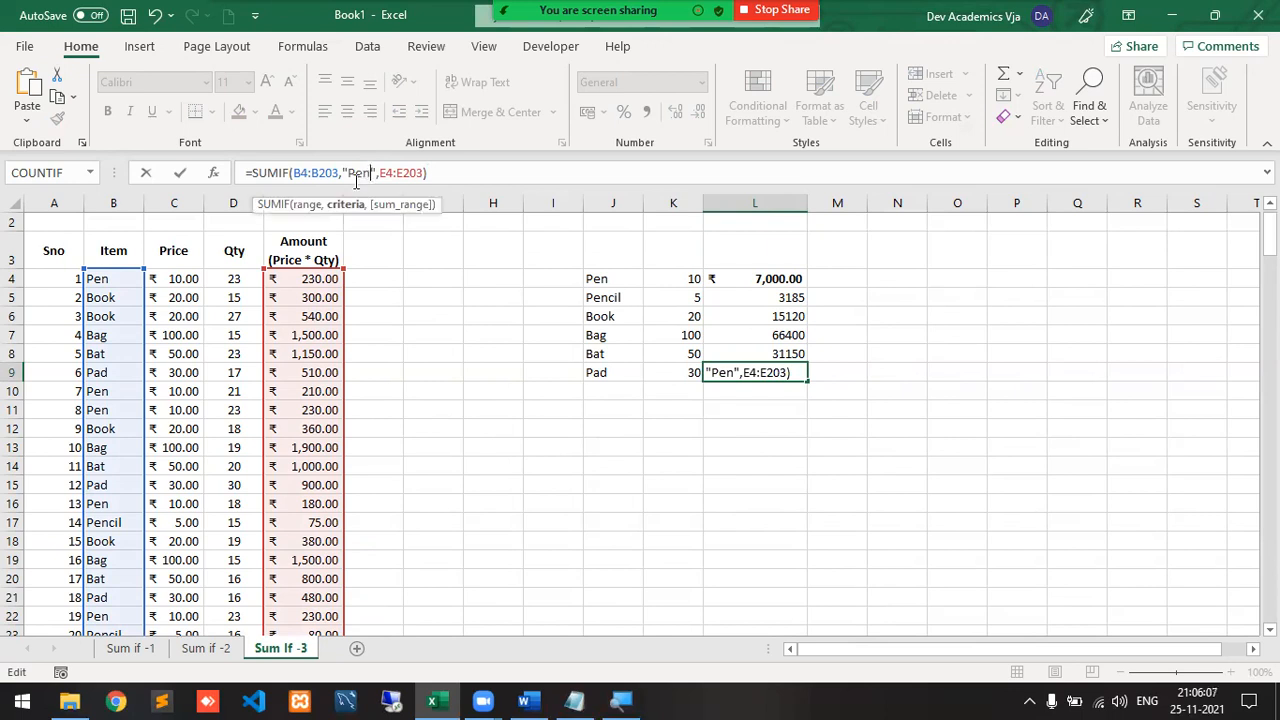
key(BackSpace)
key(BackSpace)
text(ad)
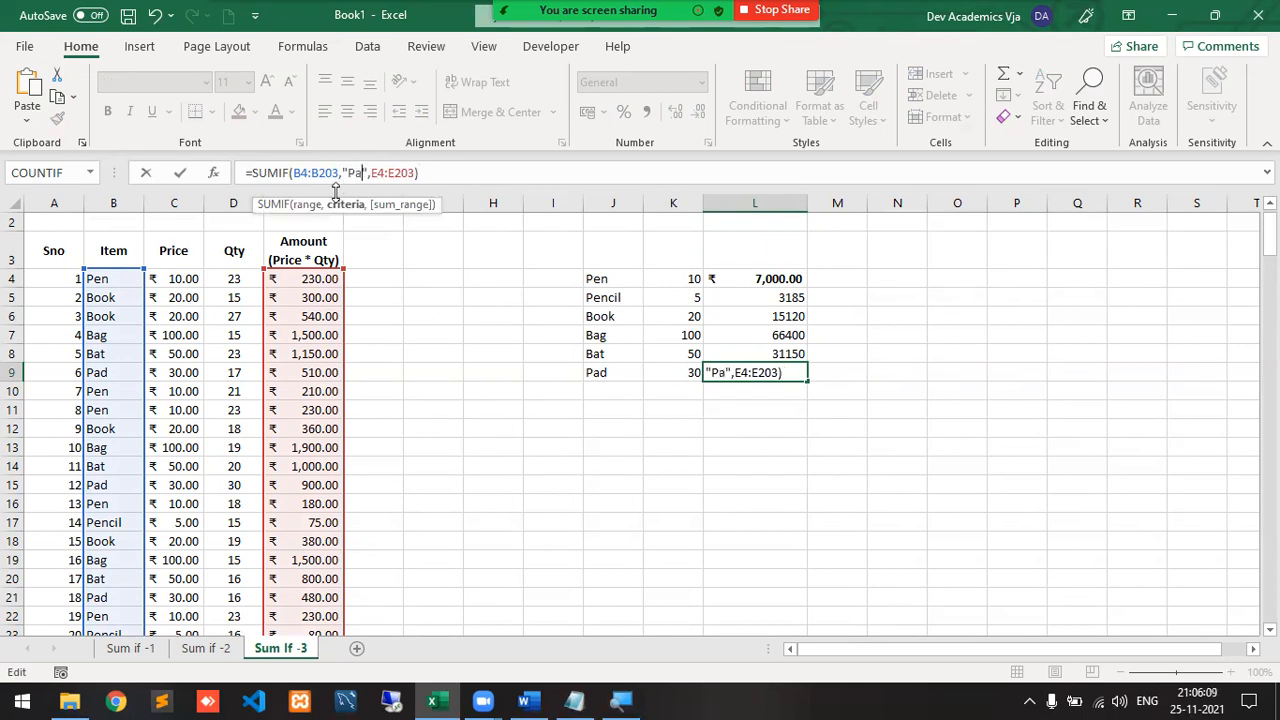
key(Return)
- Copy the bold rupee accounting format of L4 to the other item totals in L5:L9 with Format Painter
key(Up)
key(Up)
key(Up)
key(Up)
key(Up)
key(Up)
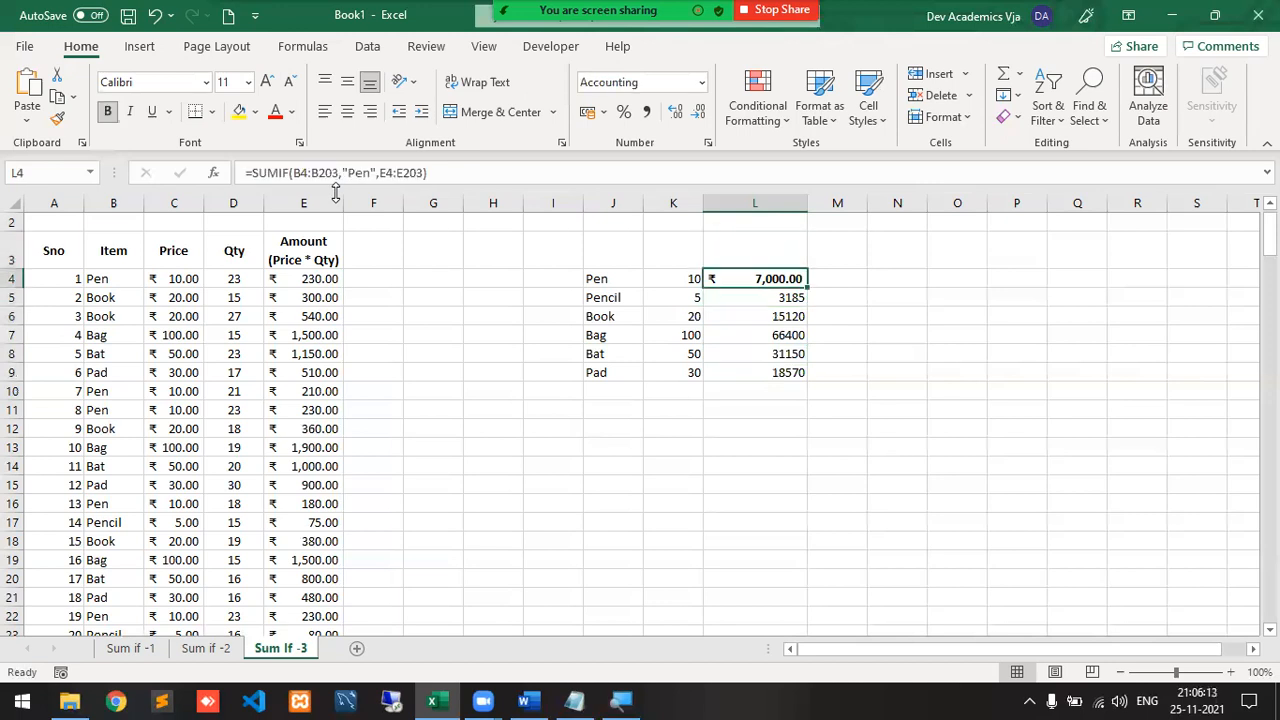
click(57, 118)
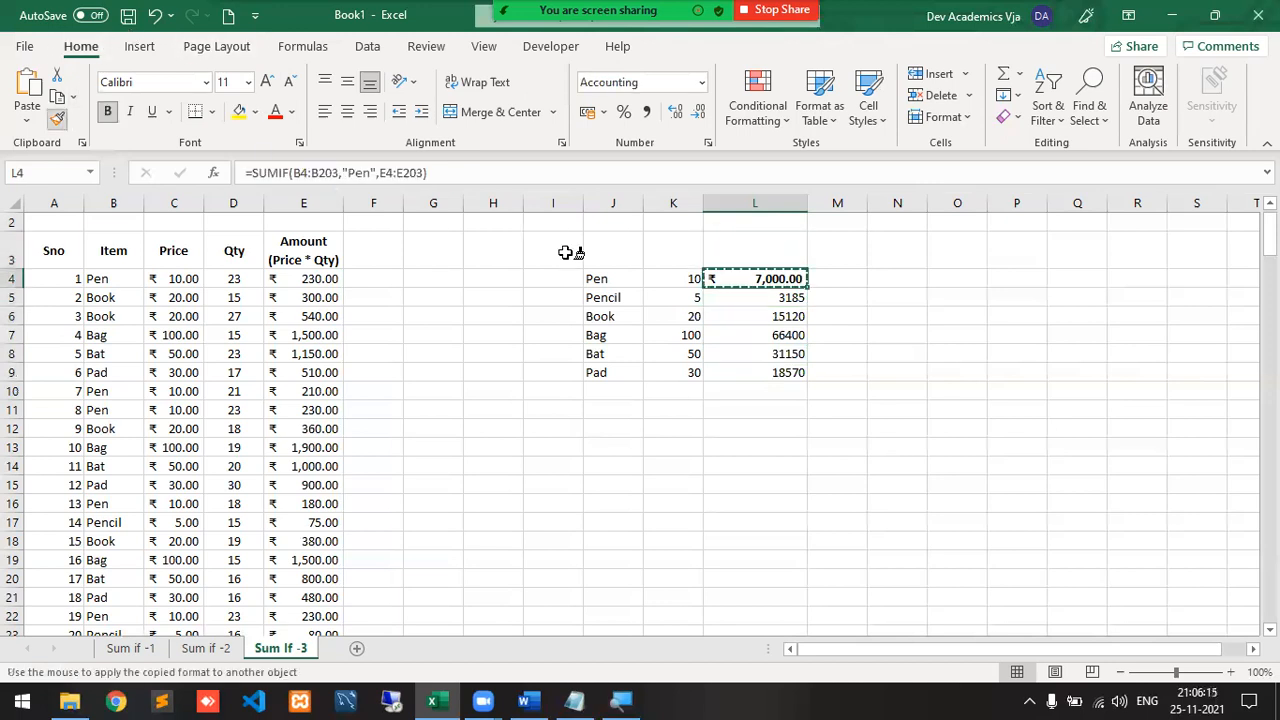
drag(763, 300, 758, 374)
click(755, 352)
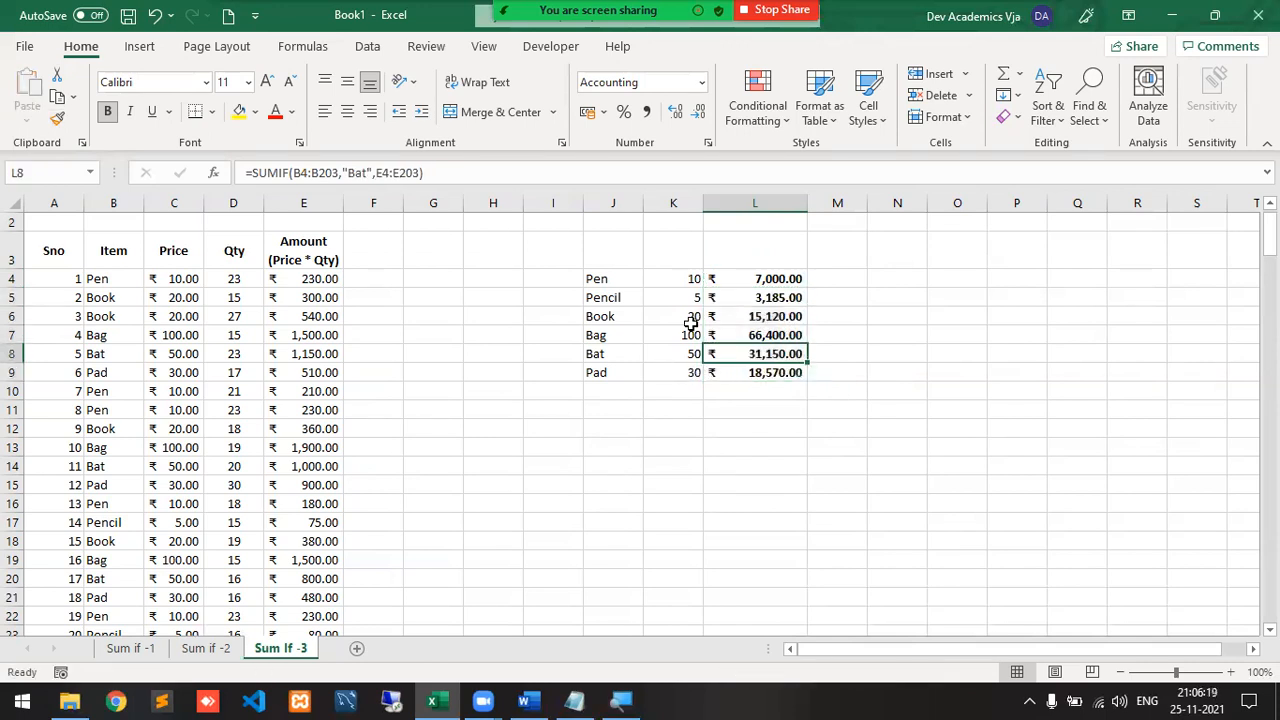
- Enter the heading "Total Amout" in L3 above the item totals
click(737, 245)
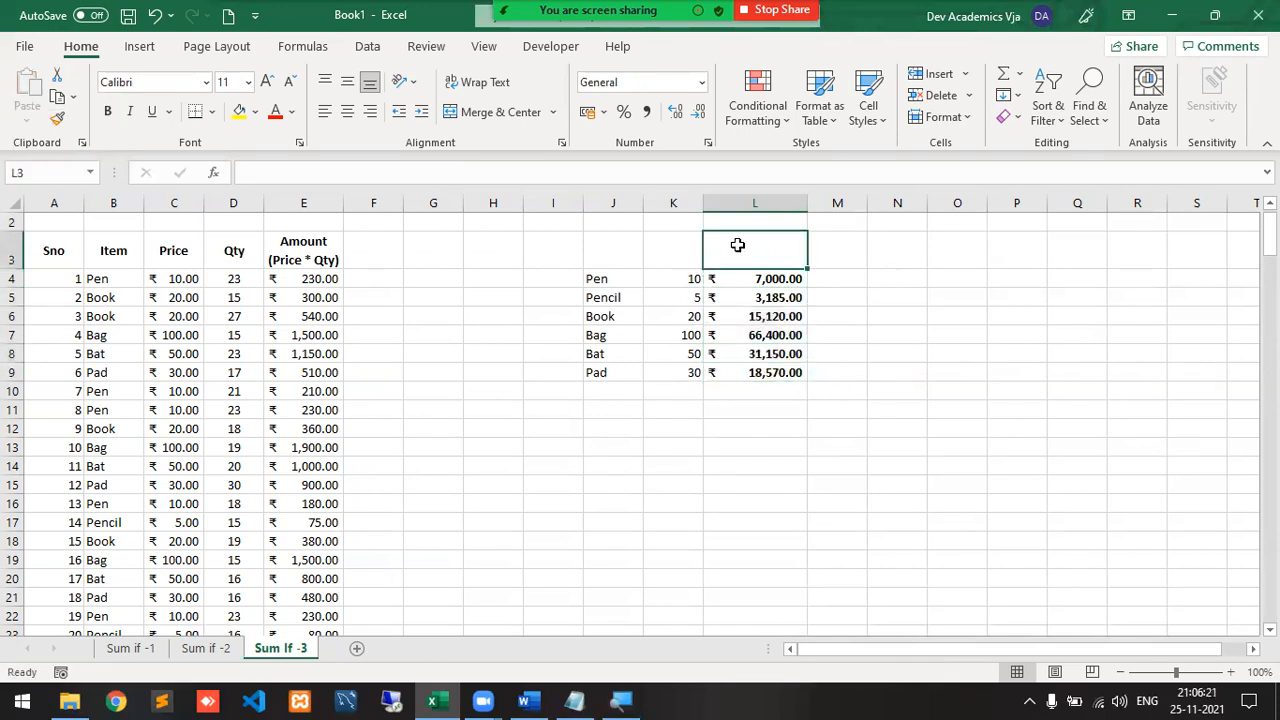
text(Total)
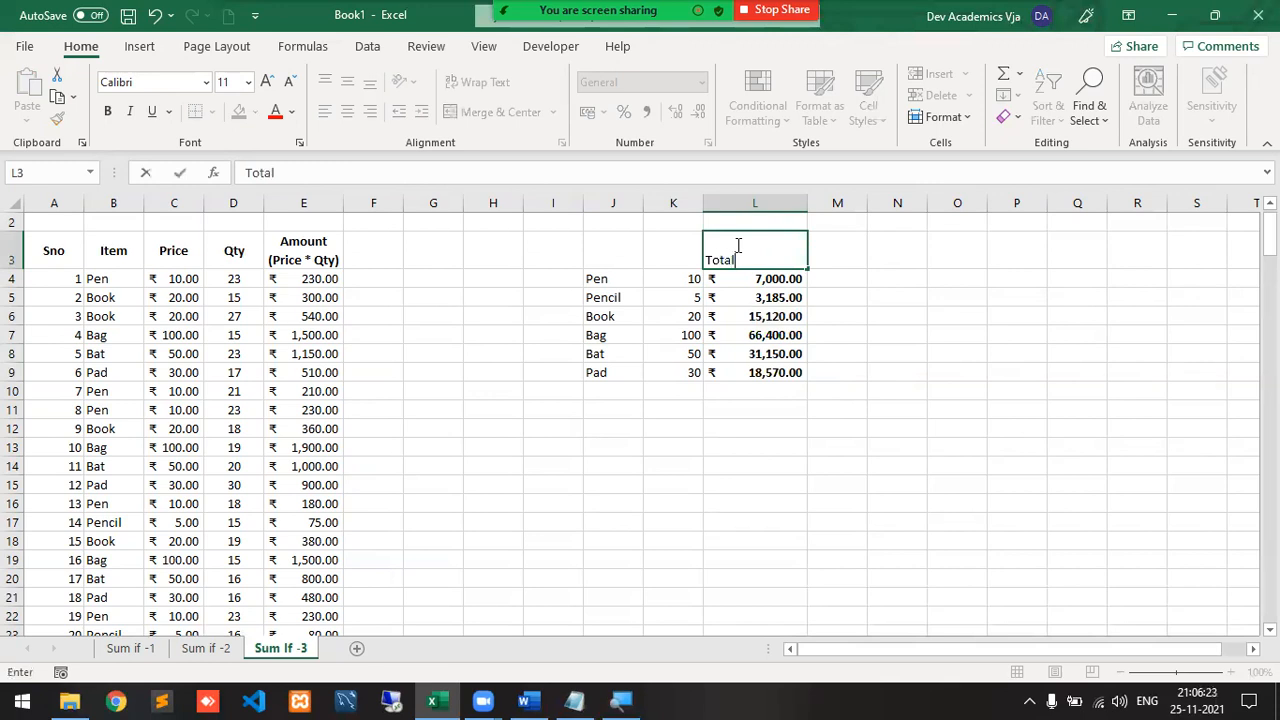
text( Amout)
key(Return)
key(Up)
- Enter the headings "Item" in J3 and "Price" in K3 above the price list
key(Left)
key(Left)
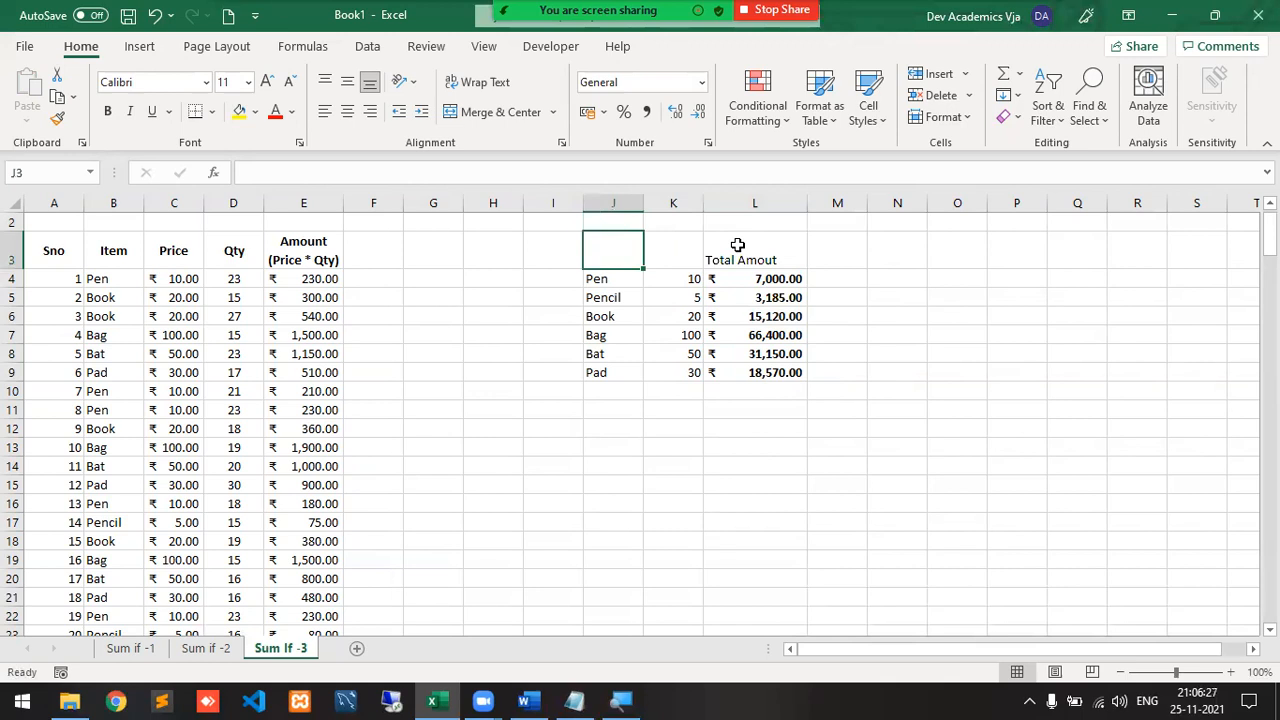
text(It)
text(e)
key(BackSpace)
text(tem)
key(Tab)
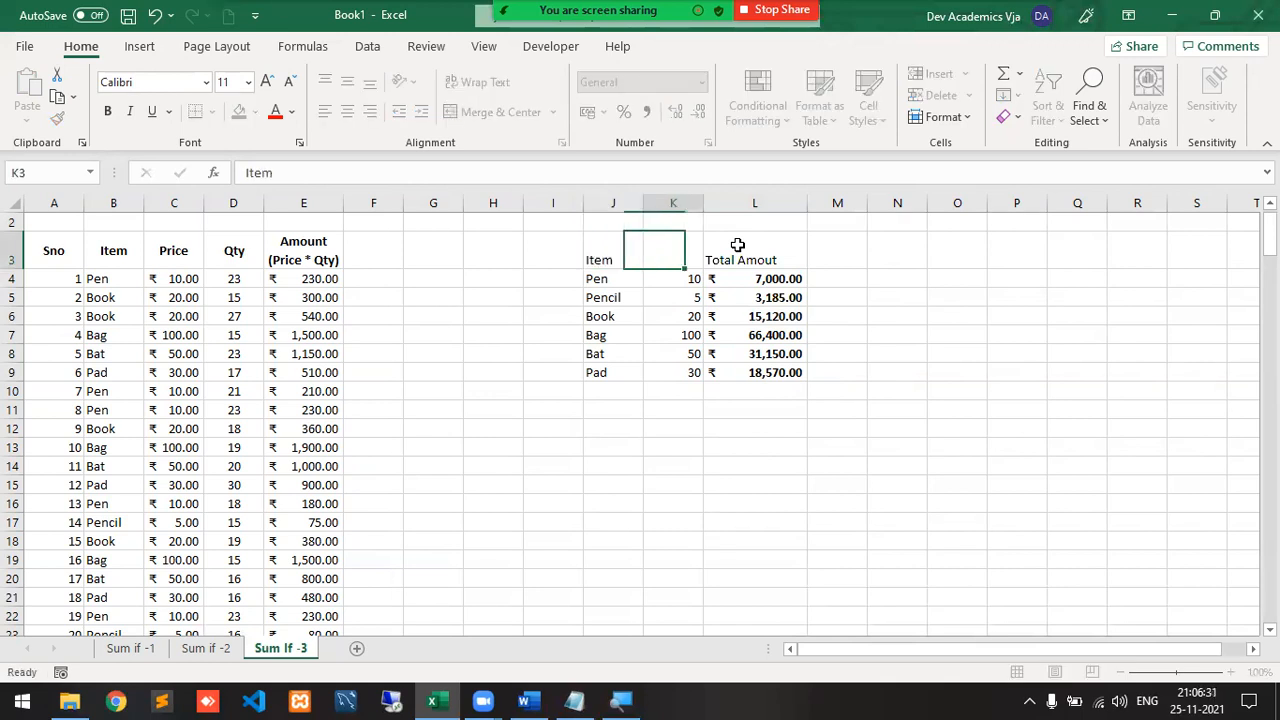
text(Price)
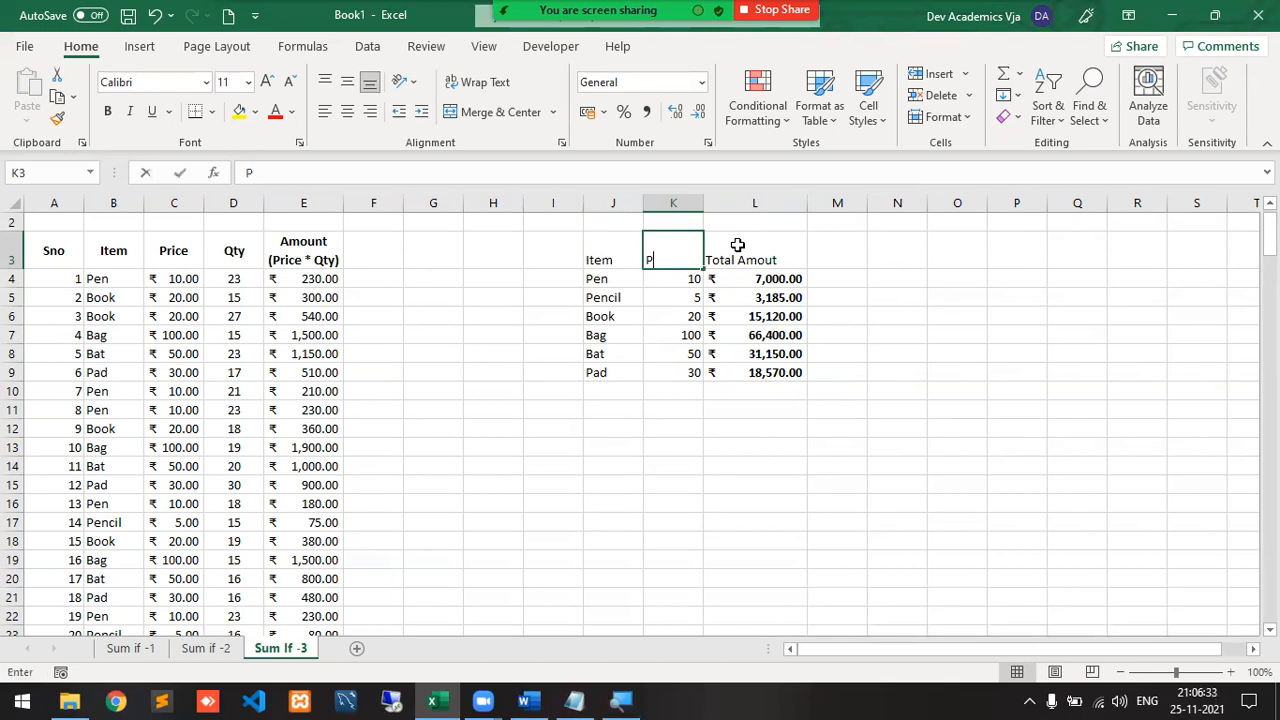
key(Return)
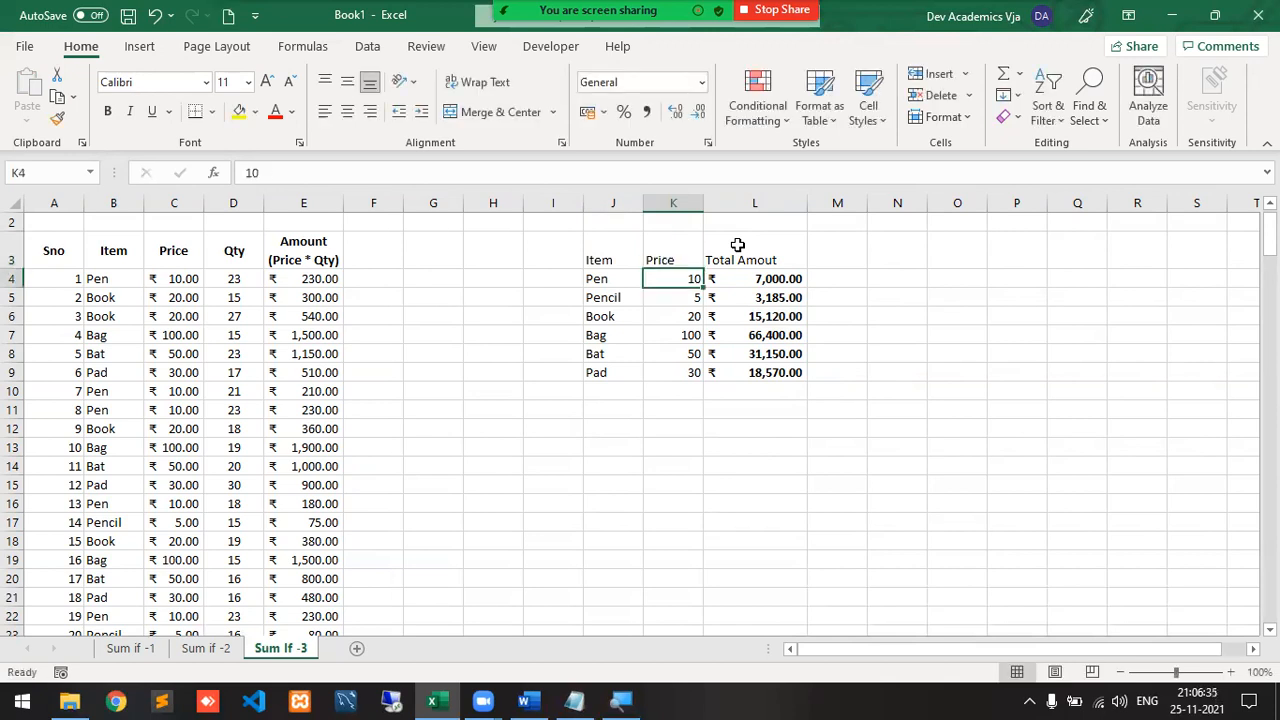
- Center the headings in J3:L3 horizontally and vertically, and make them bold with wrapped text
key(Up)
key(Left)
key(Left)
key(Right)
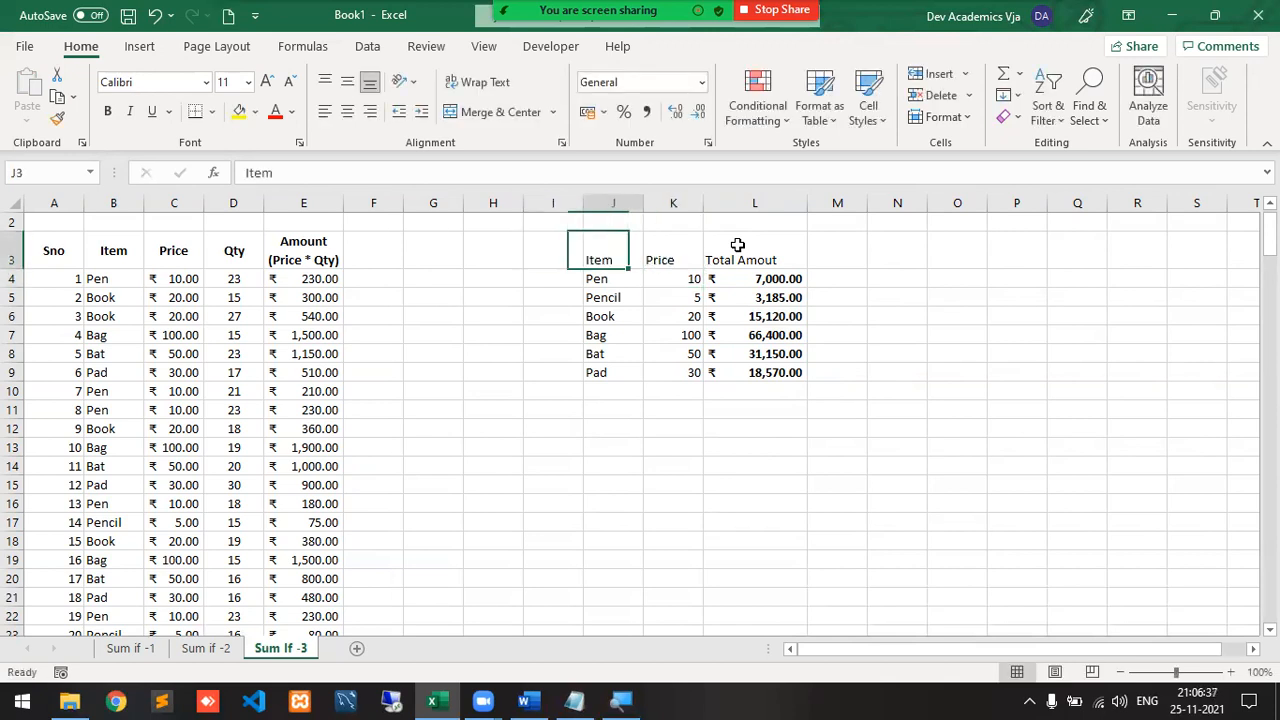
key(shift+Right)
key(shift+Right)
click(347, 111)
click(347, 82)
click(107, 111)
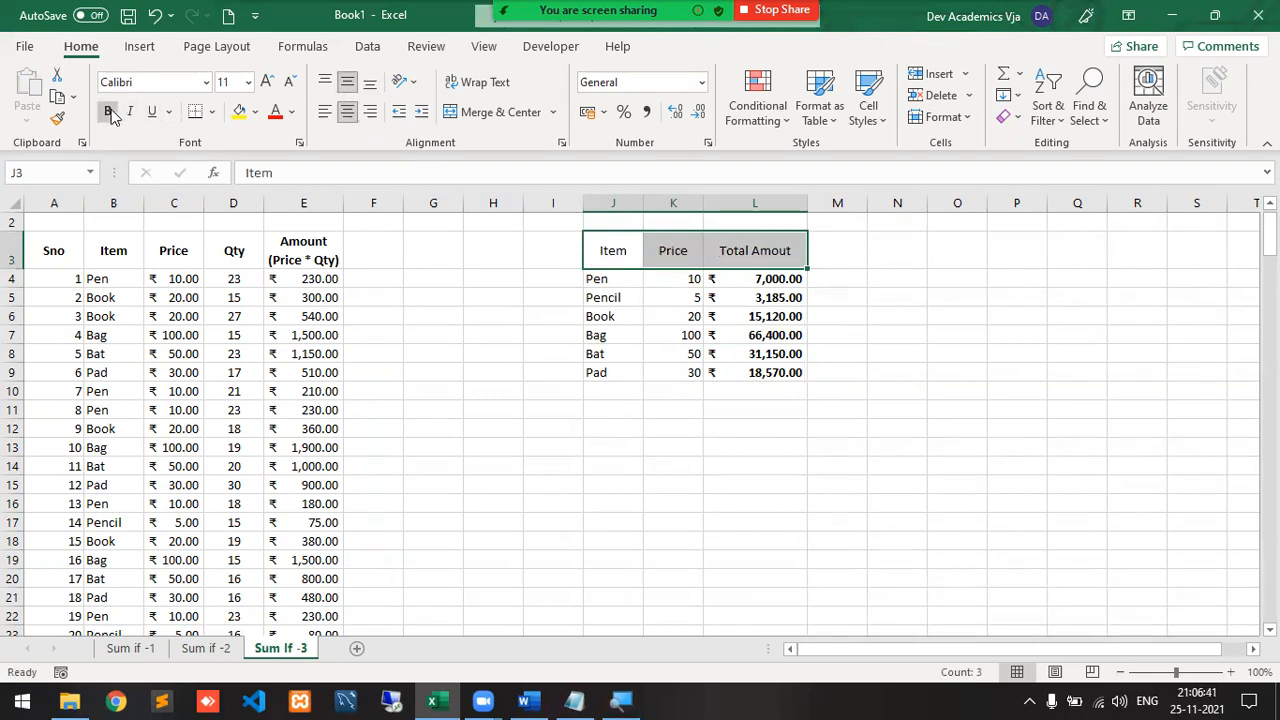
click(475, 84)
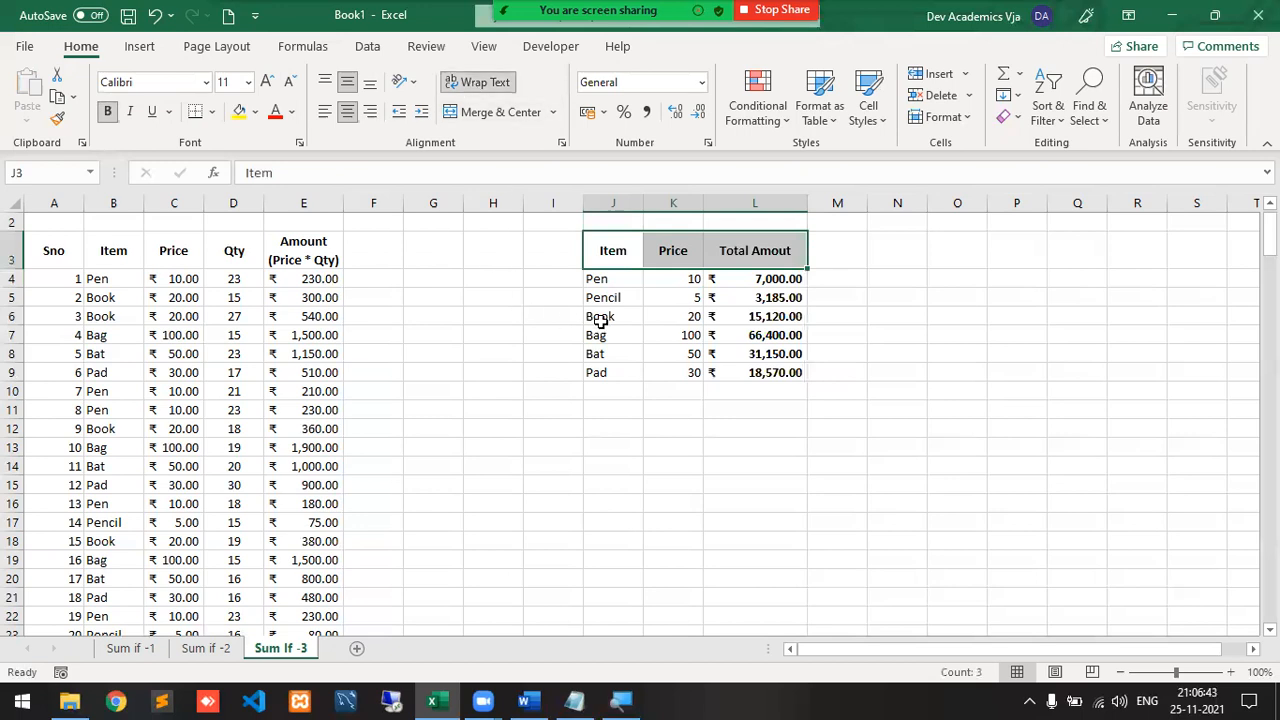
- Narrow column L to a width that still fits the item totals and keeps the heading on one line
click(759, 316)
drag(808, 196, 776, 198)
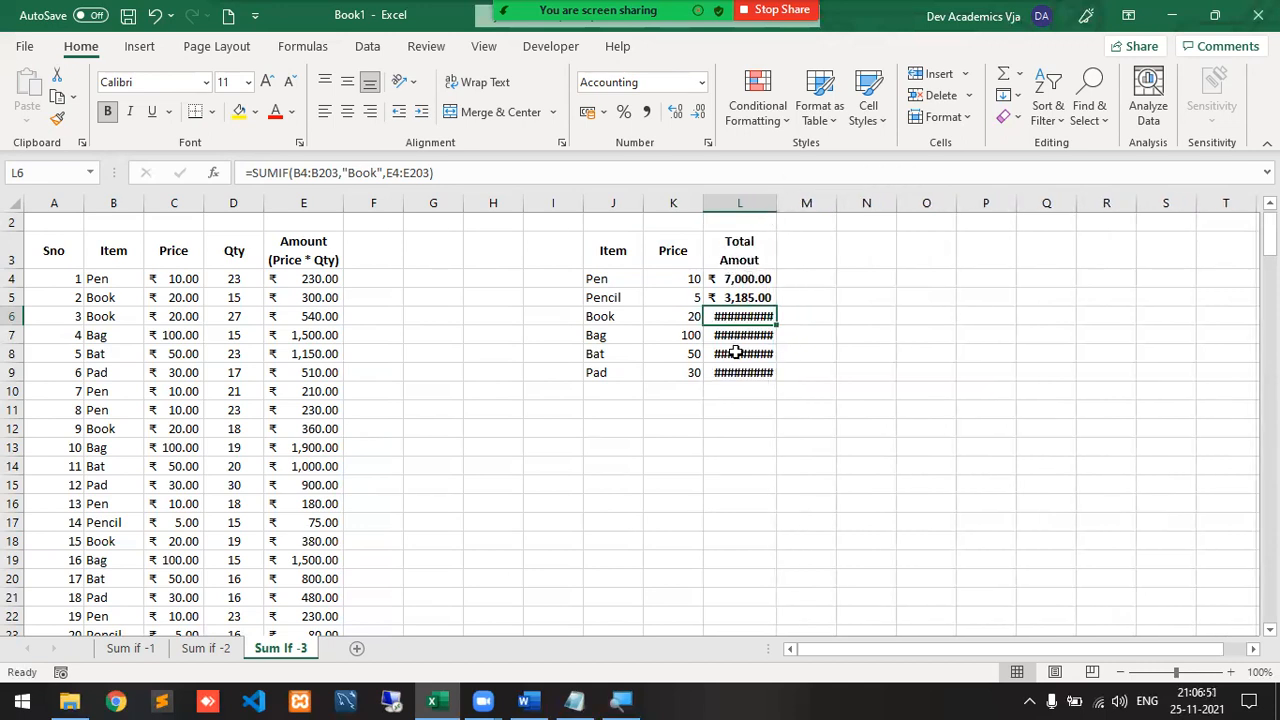
double_click(776, 203)
drag(776, 203, 792, 203)
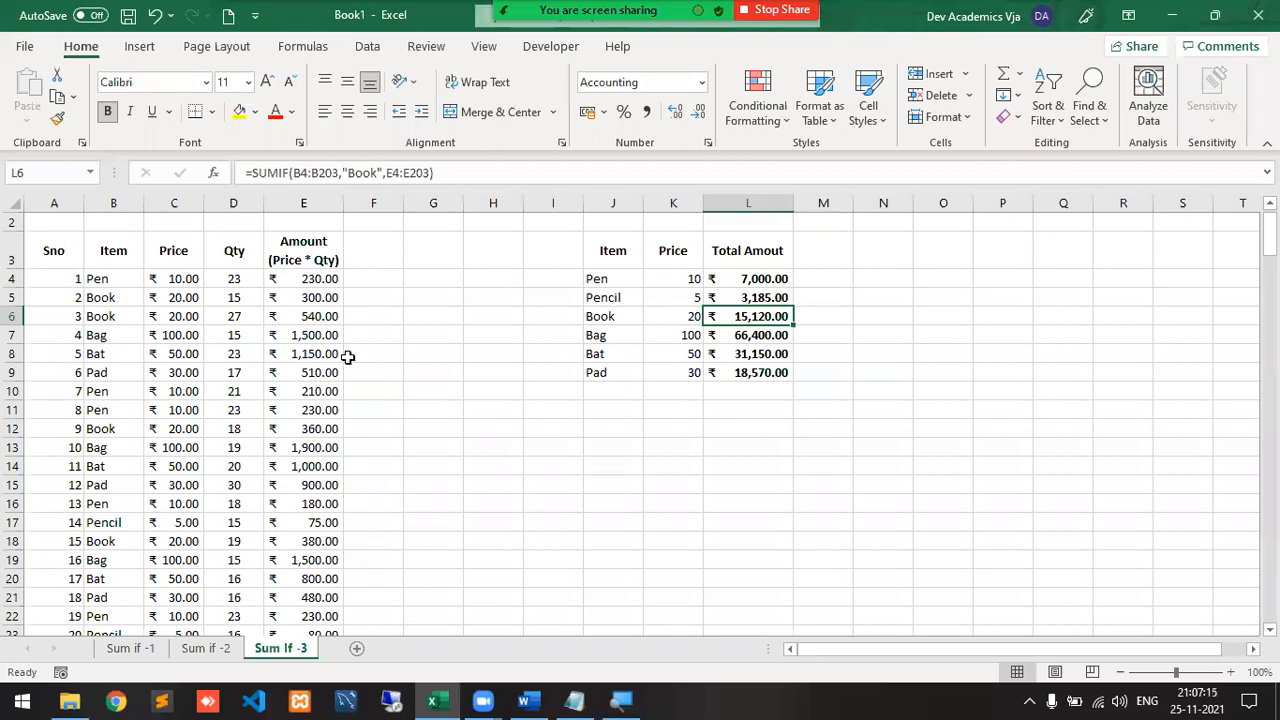
- Switch to the Notepad copy of the nested IF price formula and move everything after the Pen condition onto a second line
click(176, 333)
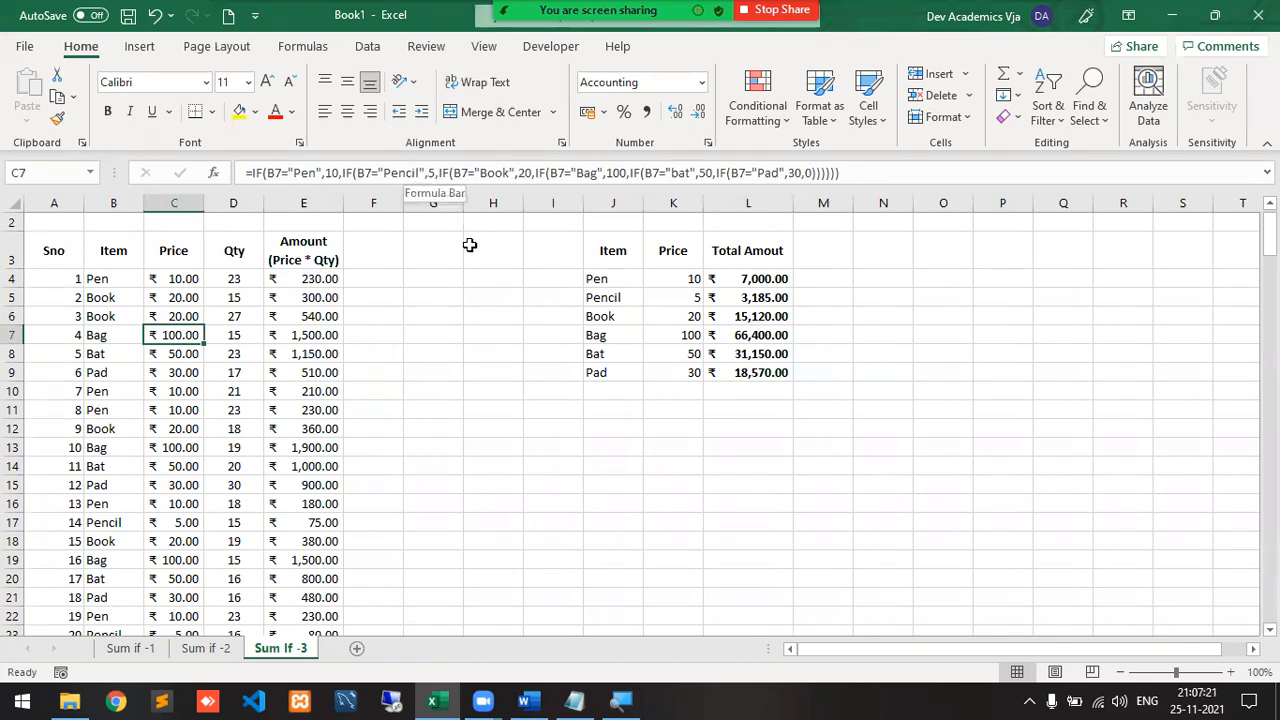
click(575, 700)
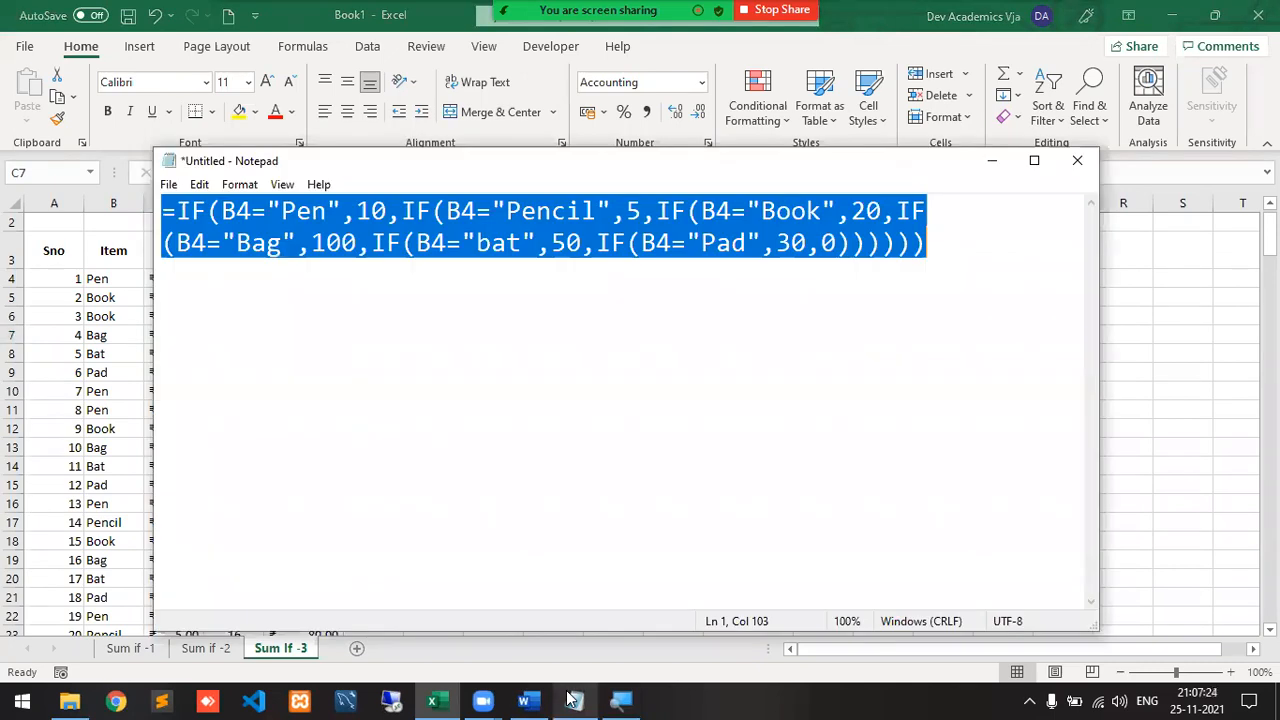
click(451, 273)
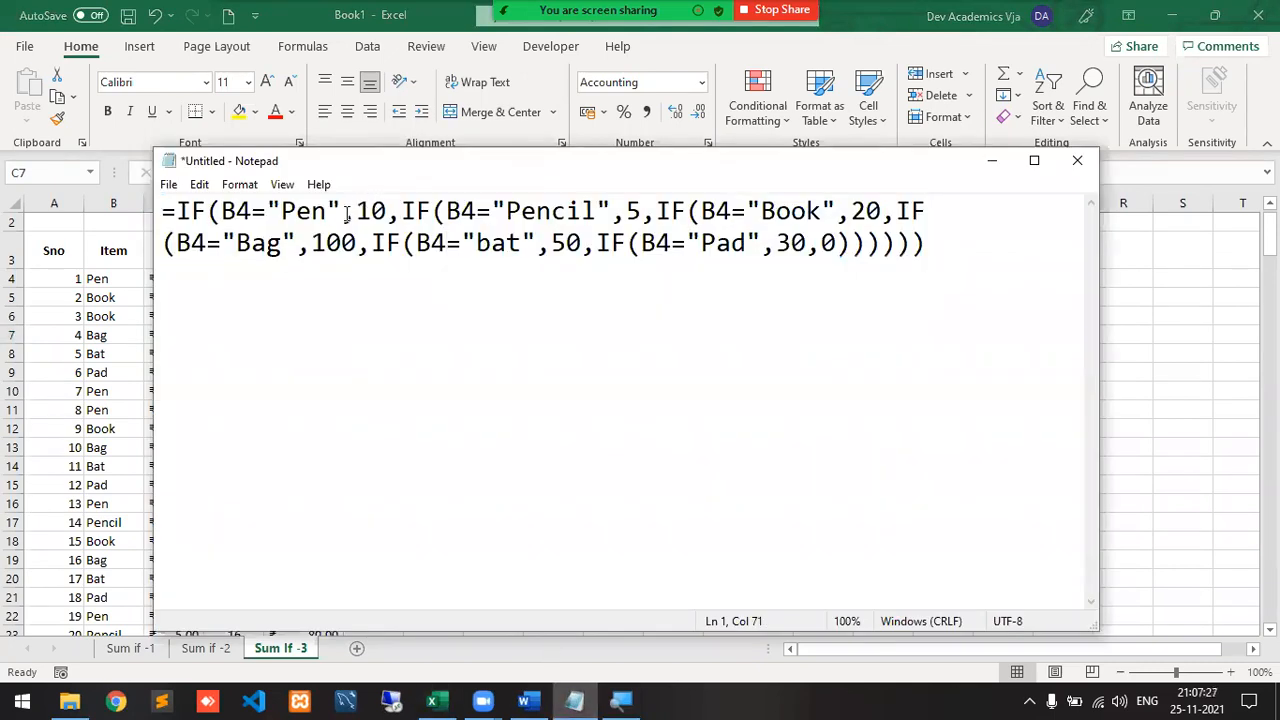
click(408, 215)
click(401, 211)
key(Return)
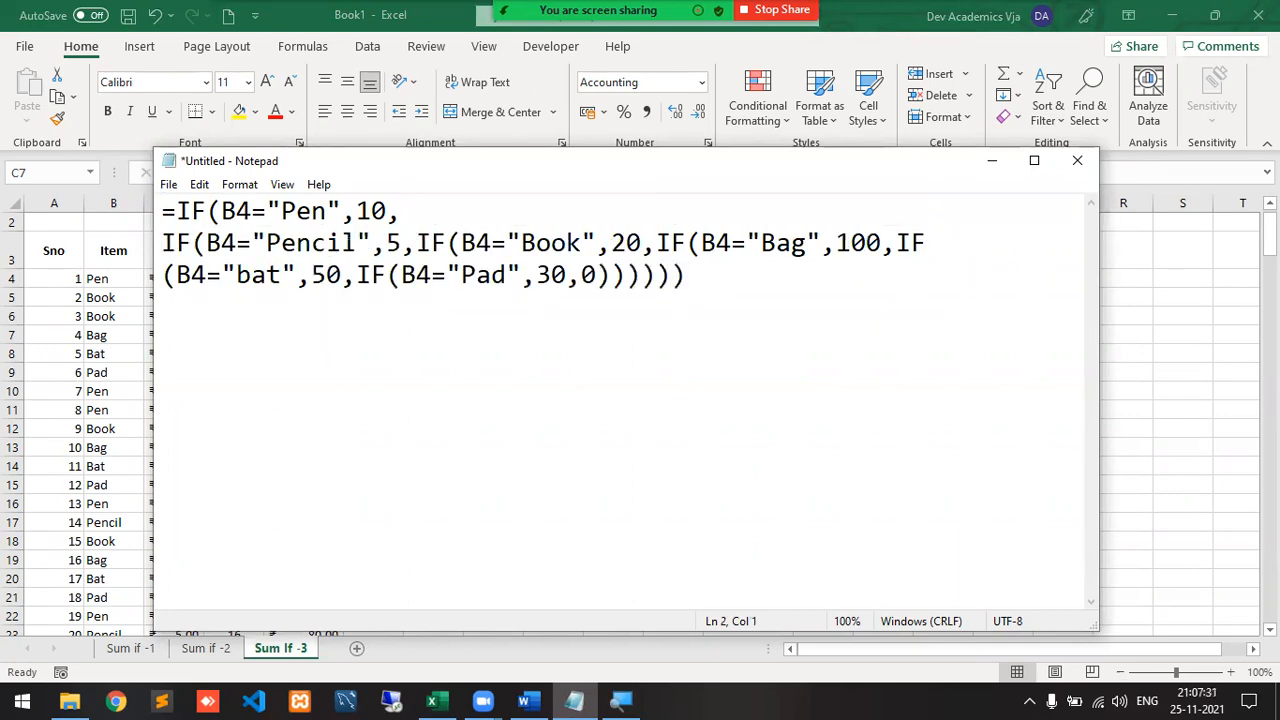
- Indent the Pencil condition by one space and put the Book condition on its own line with the same indent
key(Right)
key(Right)
key(Right)
key(Right)
key(Right)
key(Right)
key(Right)
key(Right)
key(Right)
key(Right)
key(Right)
key(Right)
key(Right)
key(Right)
key(Right)
key(Right)
key(Right)
key(Return)
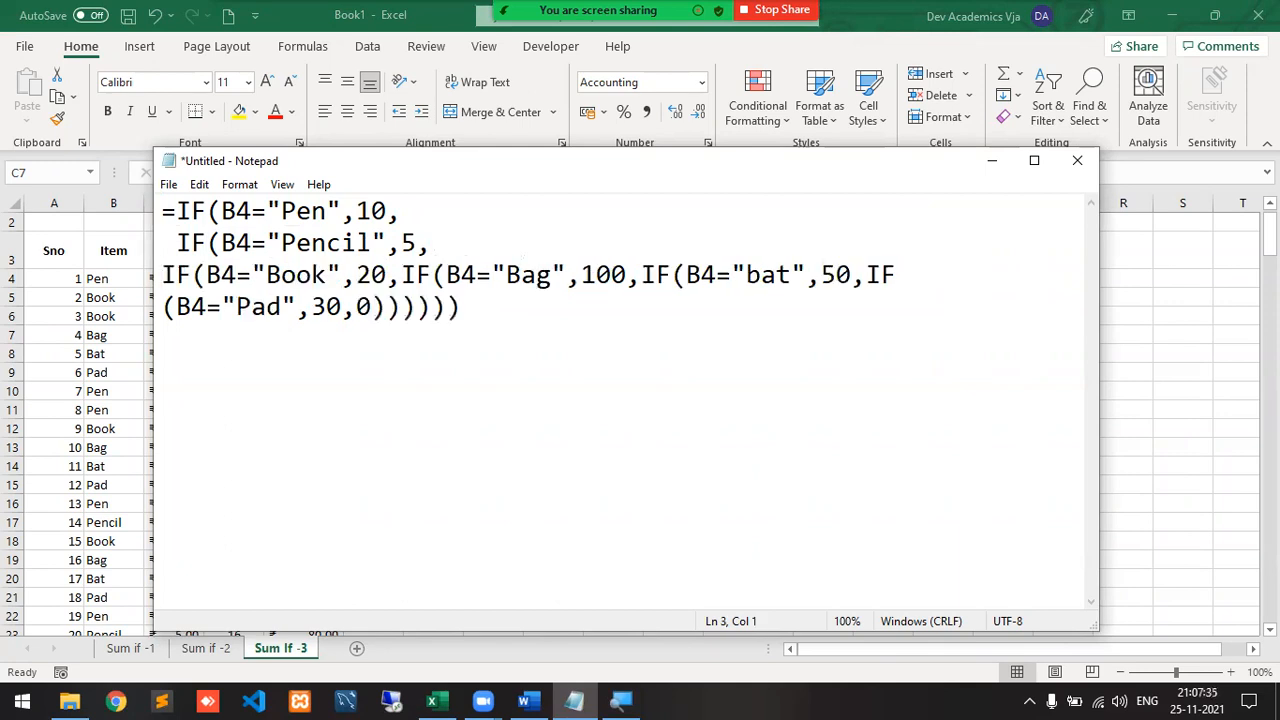
key(Tab)
key(BackSpace)
key(BackSpace)
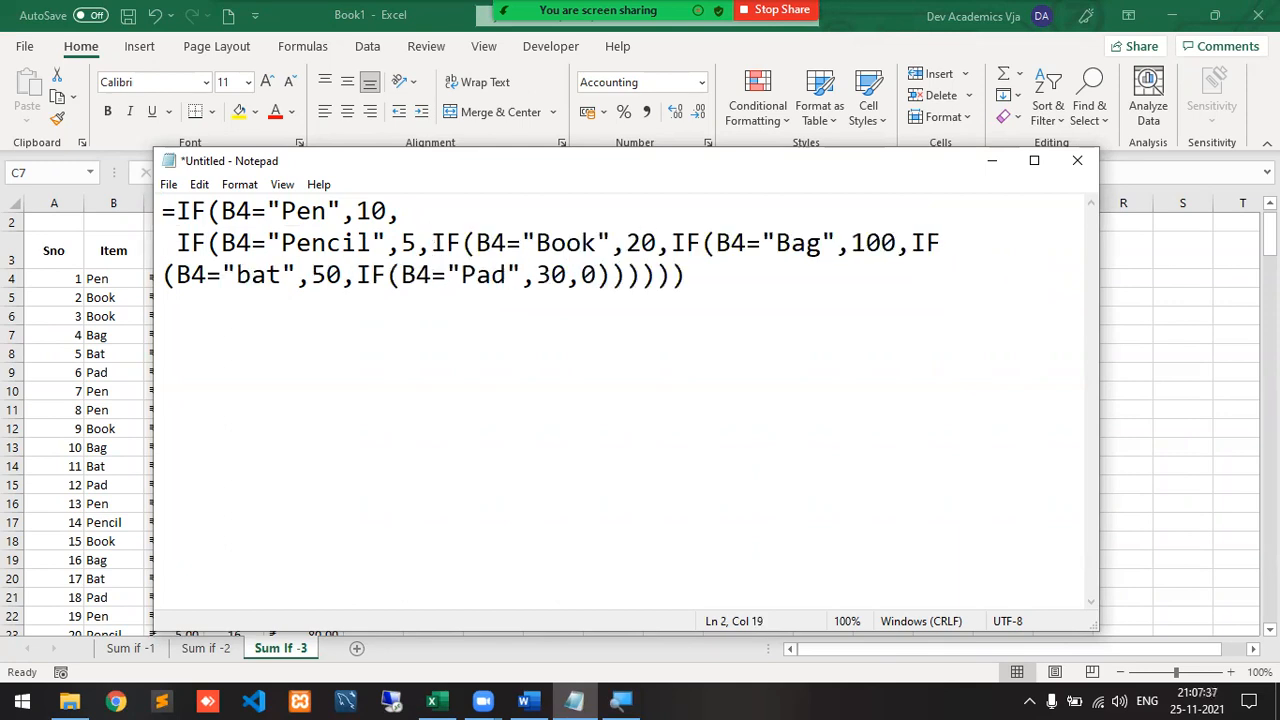
key(Return)
key(Tab)
- Put the Bag condition on its own line, indented by one space beneath the Book condition
key(Right)
key(Right)
key(Right)
key(Right)
key(Right)
key(Right)
key(Right)
key(Right)
key(Right)
key(Right)
key(Right)
key(Right)
key(Right)
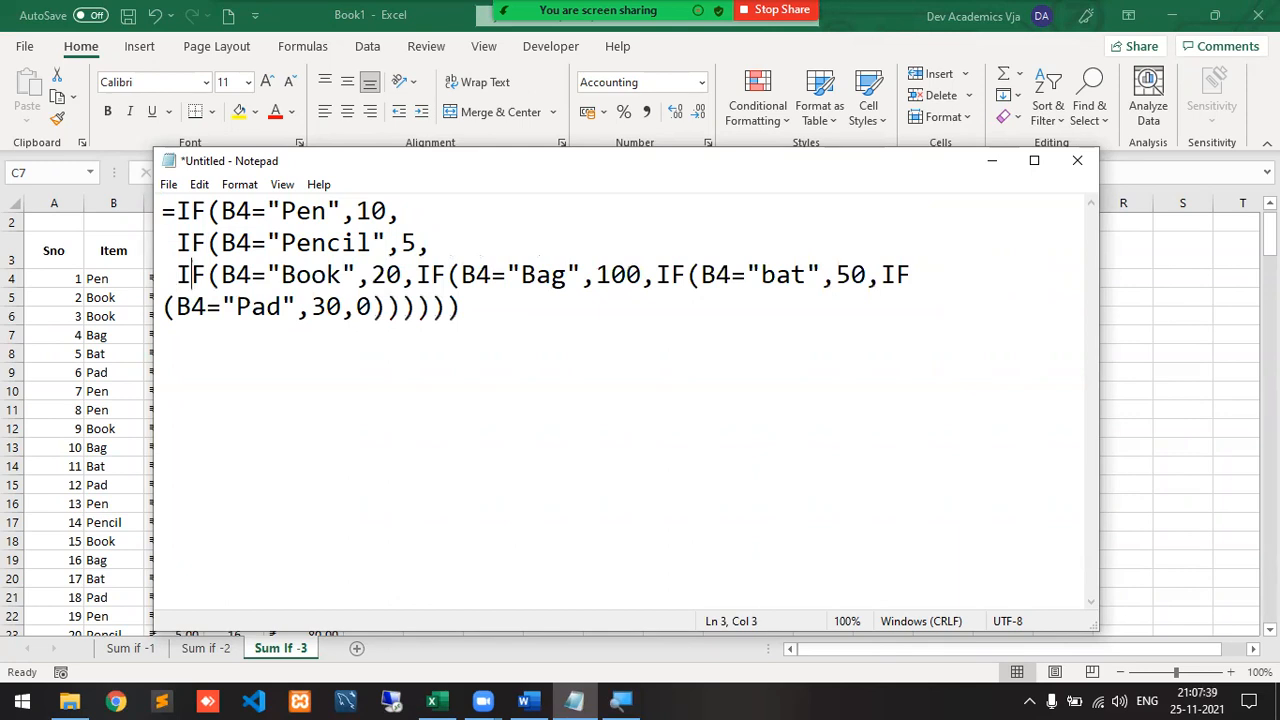
key(Right)
key(Right)
key(Right)
key(Return)
key(Tab)
- Put the bat condition on its own line, indented by one space beneath the Bag condition
key(Right)
key(Right)
key(Right)
key(Right)
key(Right)
key(Right)
key(Right)
key(Right)
key(Right)
key(Right)
key(Right)
key(Right)
key(Right)
key(Right)
key(Right)
key(Right)
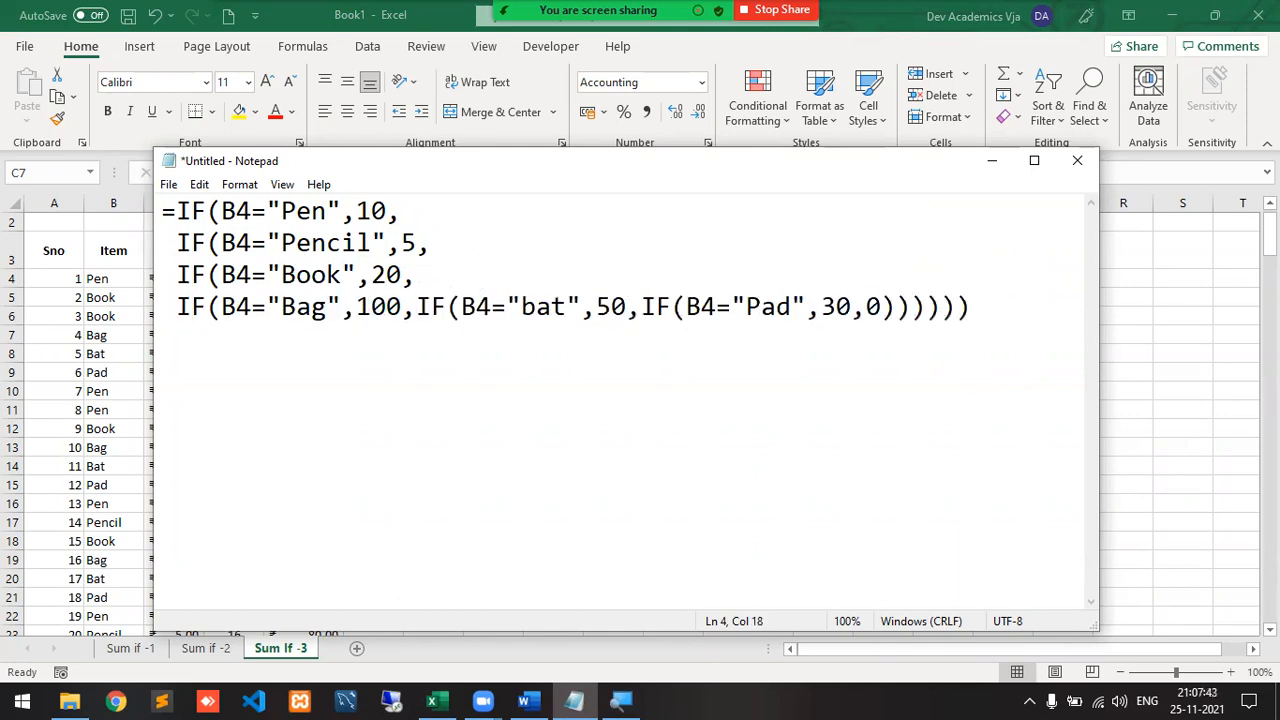
key(Return)
key(Tab)
- Put the Pad condition on its own line, indented by one space beneath the bat condition
key(Right)
key(Right)
key(Right)
key(Right)
key(Right)
key(Right)
key(Right)
key(Right)
key(Right)
key(Right)
key(Right)
key(Right)
key(Right)
key(Right)
key(Right)
key(Right)
key(Right)
key(Left)
key(Left)
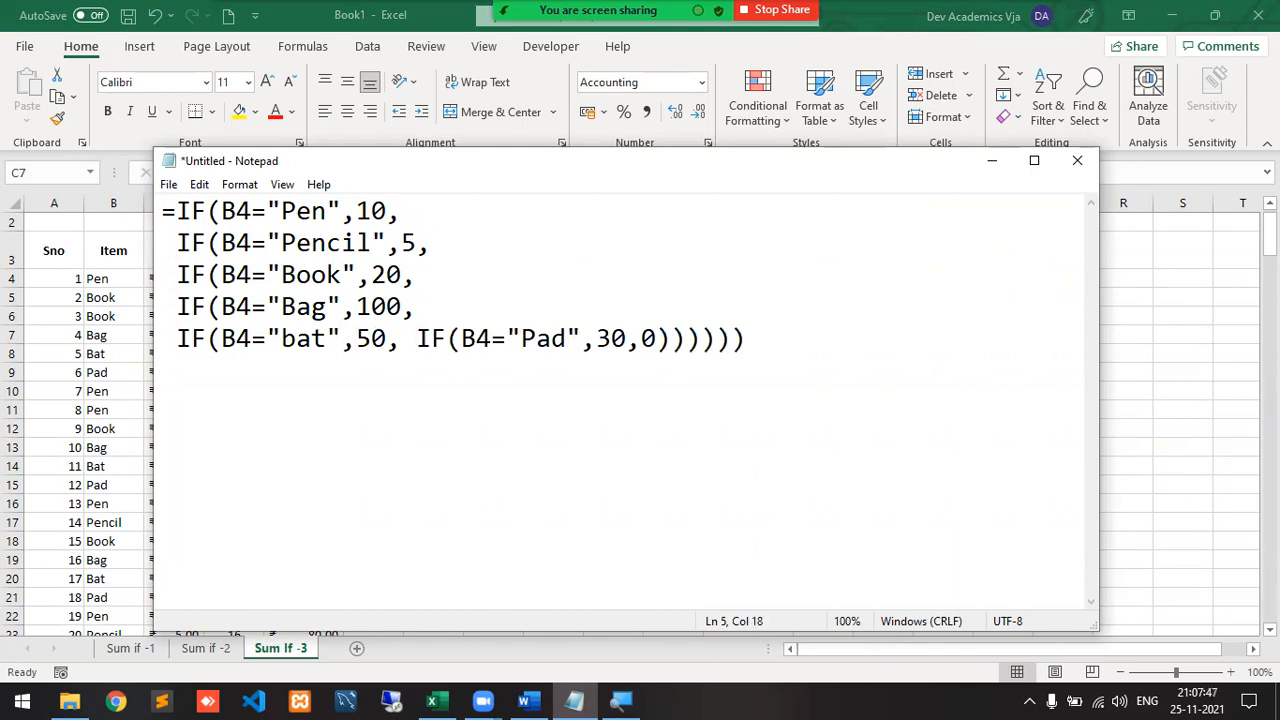
key(BackSpace)
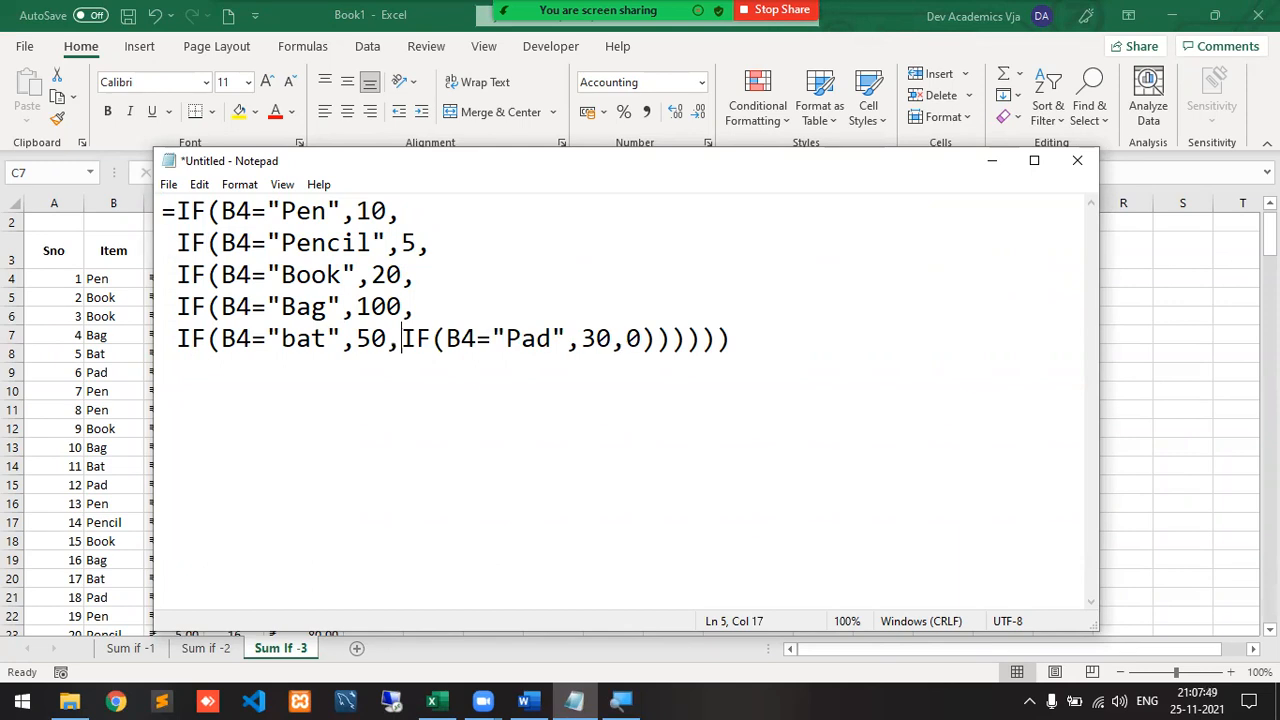
key(Return)
key(Tab)
- Move the fallback value 0 and the closing parentheses onto a last line, indented by one space beneath the Pad condition
key(Right)
key(Right)
key(Right)
key(Right)
key(Right)
key(Right)
key(Right)
key(Right)
key(Right)
key(Right)
key(Right)
key(Right)
key(Right)
key(Right)
key(Right)
key(Return)
key(Tab)
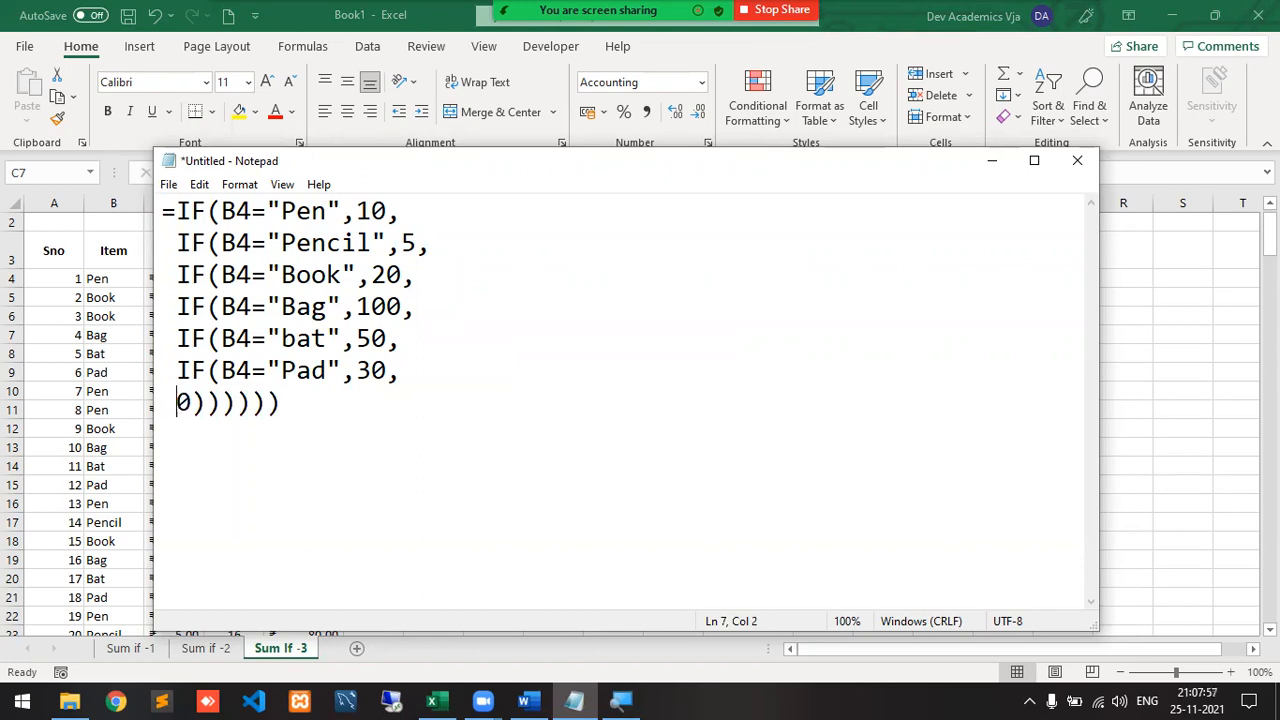
- Review the split nested IF formula line by line, from the Pen condition down to the fallback value 0
key(Up)
key(Up)
key(Up)
key(Up)
key(Up)
key(Up)
key(Right)
key(Down)
key(Down)
key(Down)
key(Down)
key(Down)
key(Down)
key(Right)
- Start a generic IF syntax line reading "=if(Logical Test," beneath the formula, separated from it by a blank line
key(End)
key(Return)
key(Return)
text(=if(Lo)
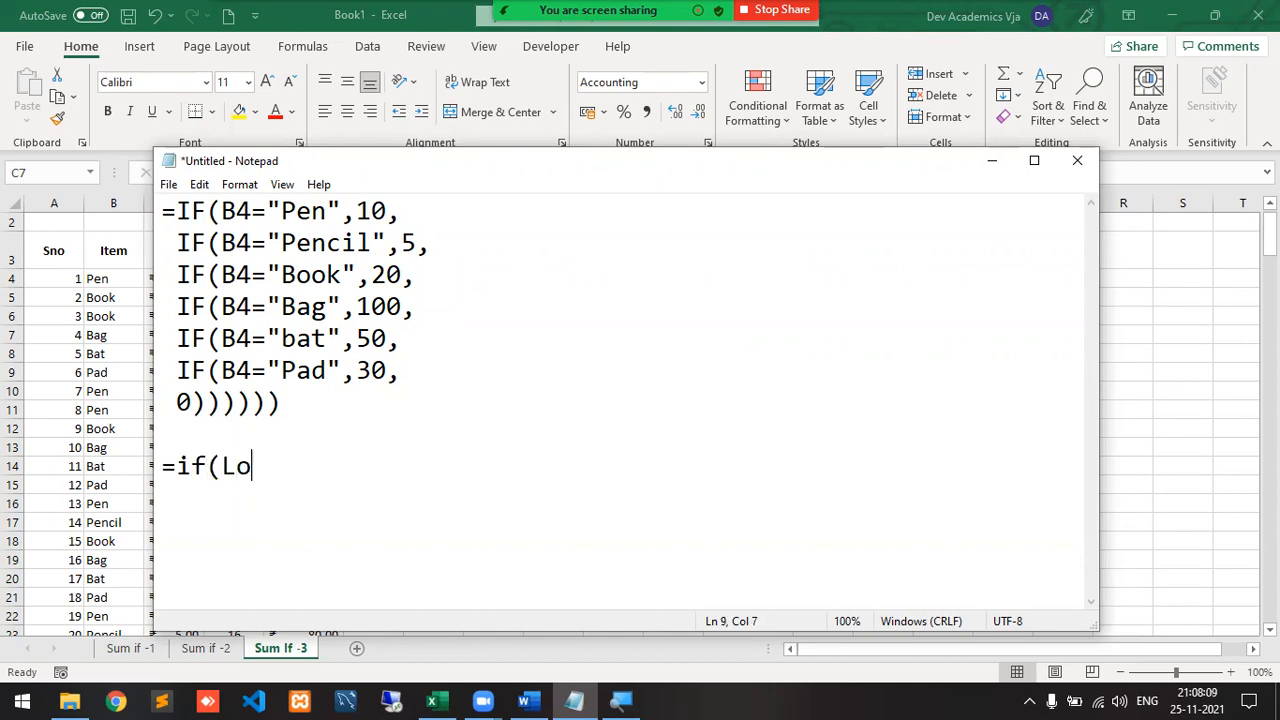
text(gica l Test)
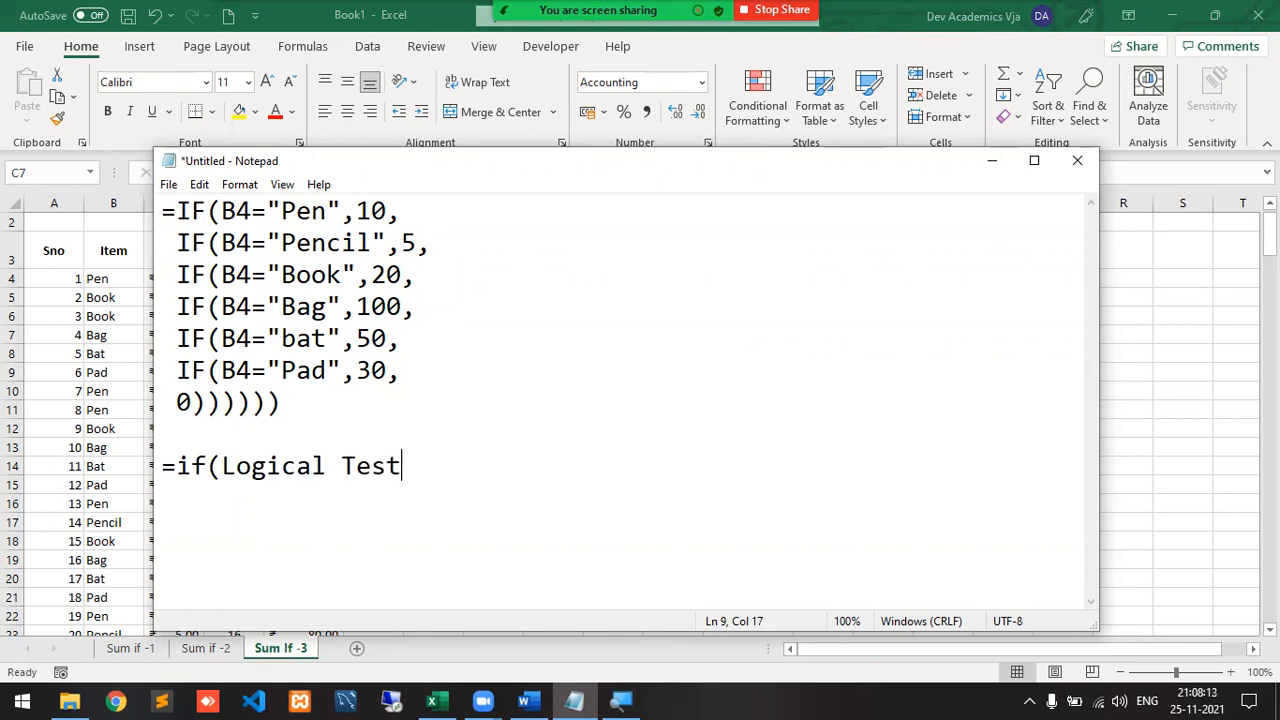
text(,)
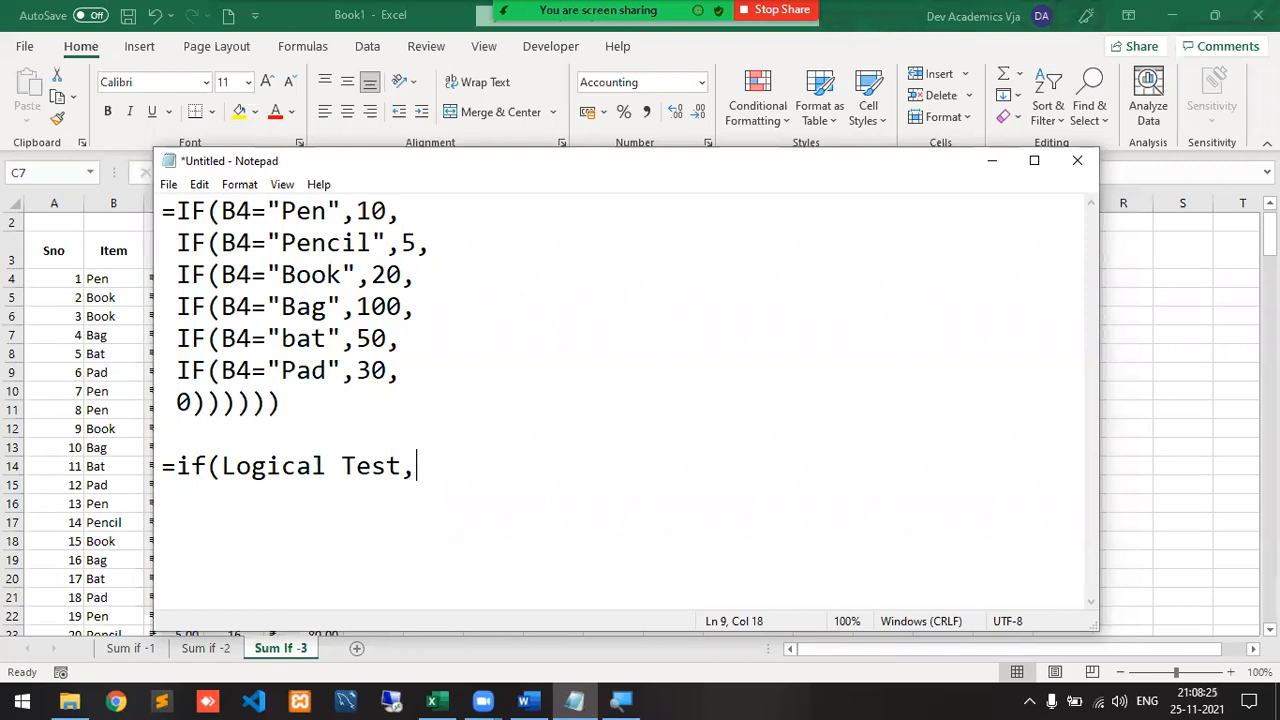
text(True)
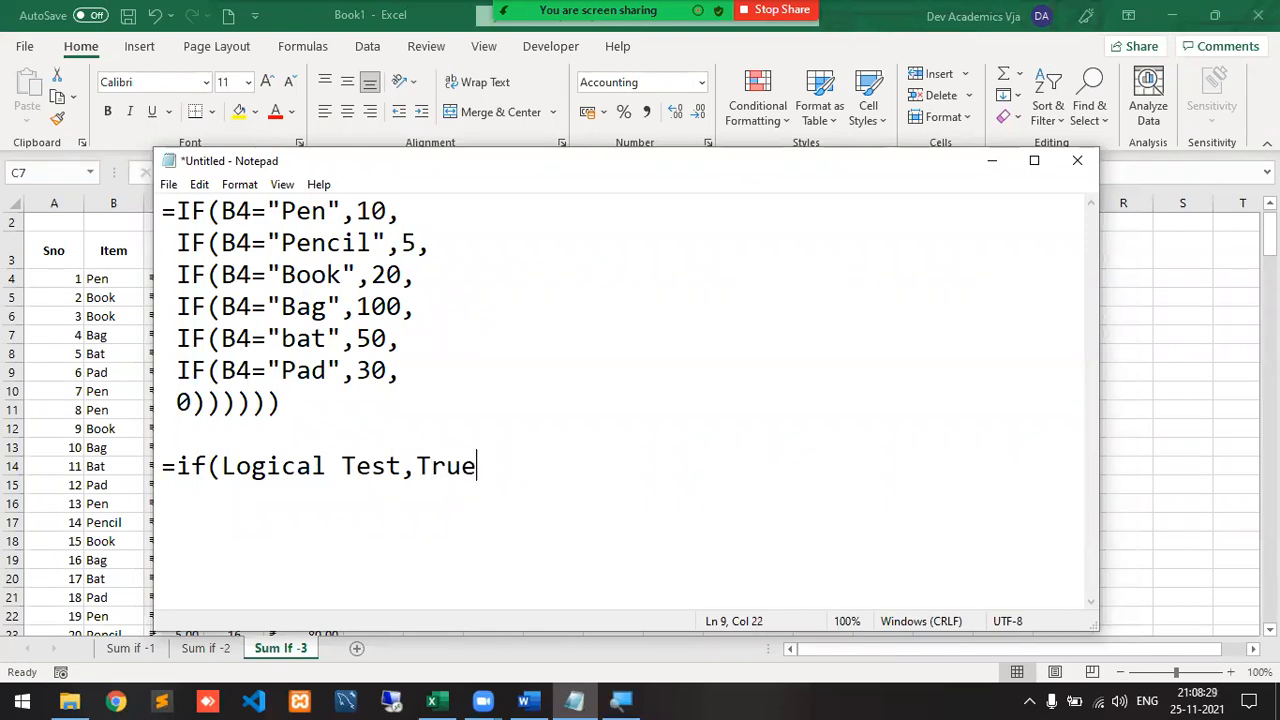
key(BackSpace)
key(BackSpace)
key(BackSpace)
key(BackSpace)
key(BackSpace)
text(if)
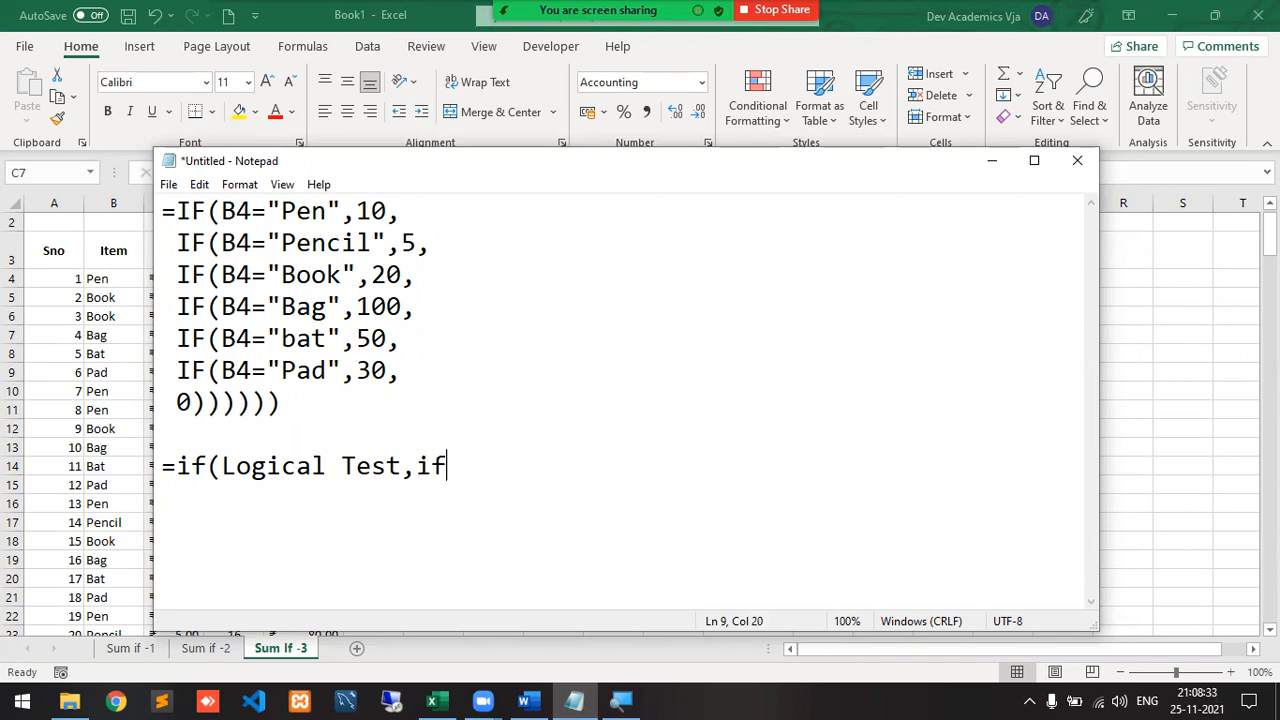
key(BackSpace)
key(BackSpace)
- Complete the generic IF syntax with the remaining arguments "True value, false value)"
text(Tu)
key(BackSpace)
text(rue value,)
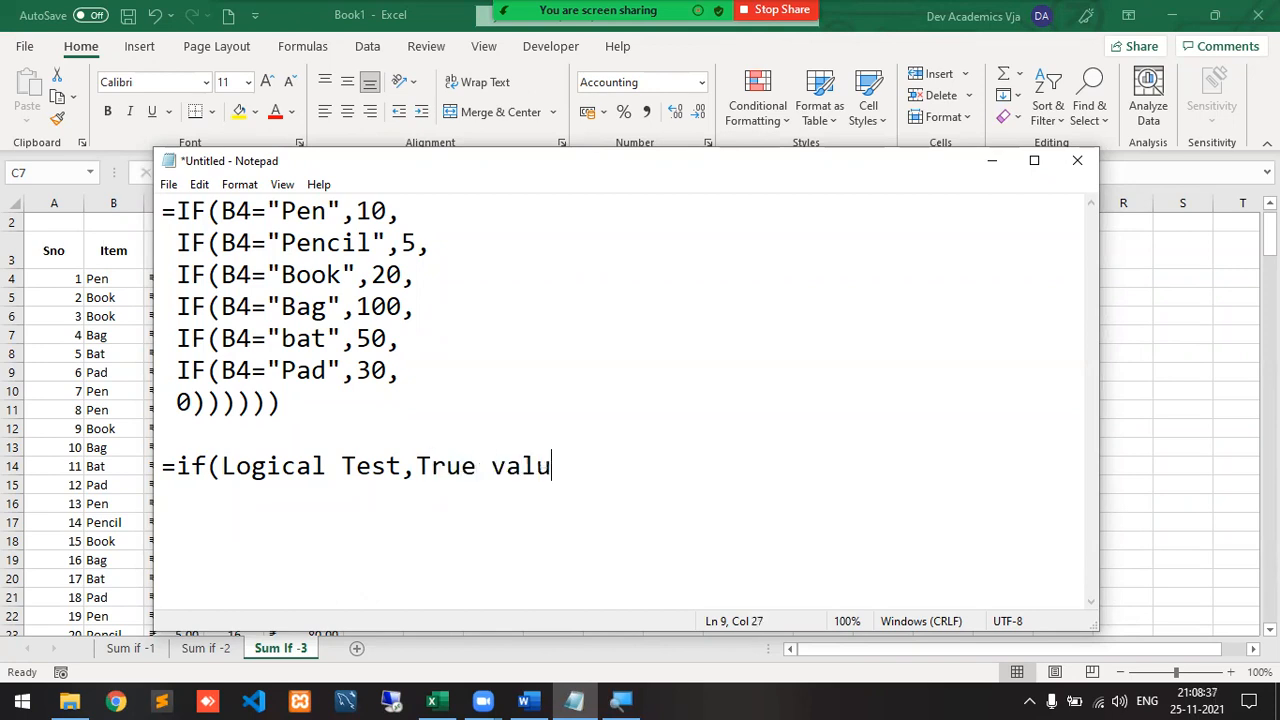
key(BackSpace)
text(, false )
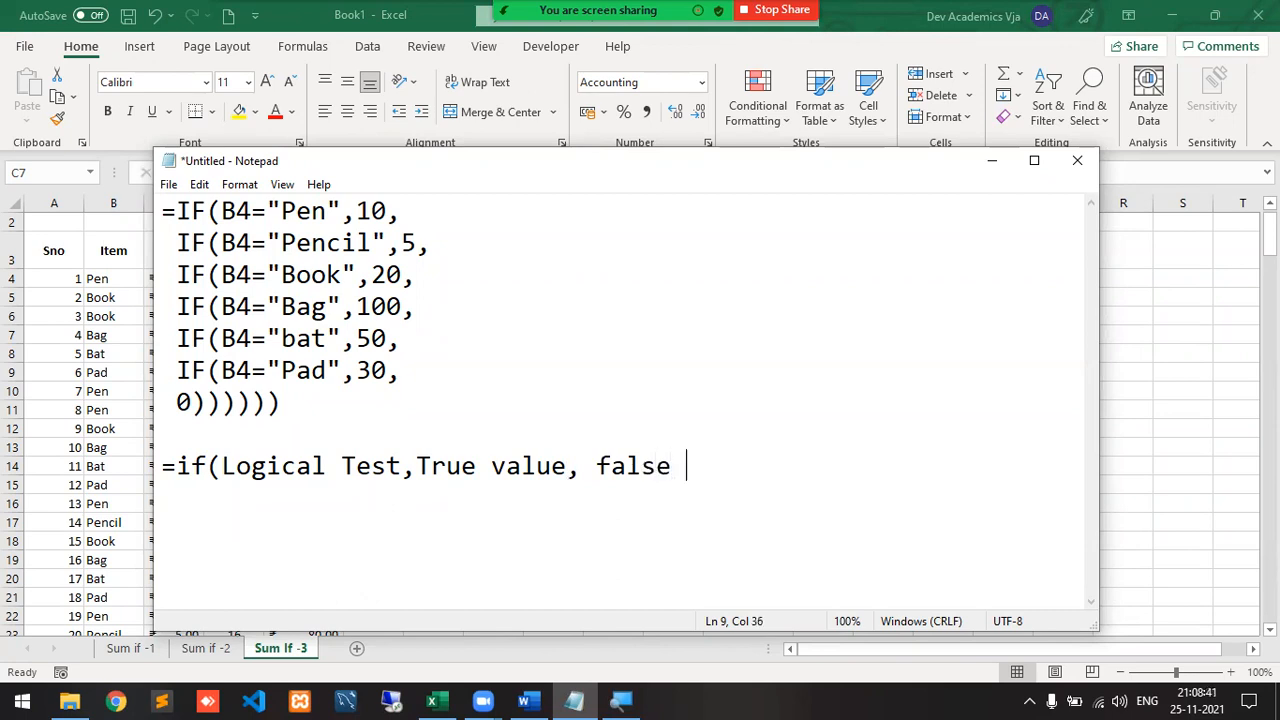
text(value))
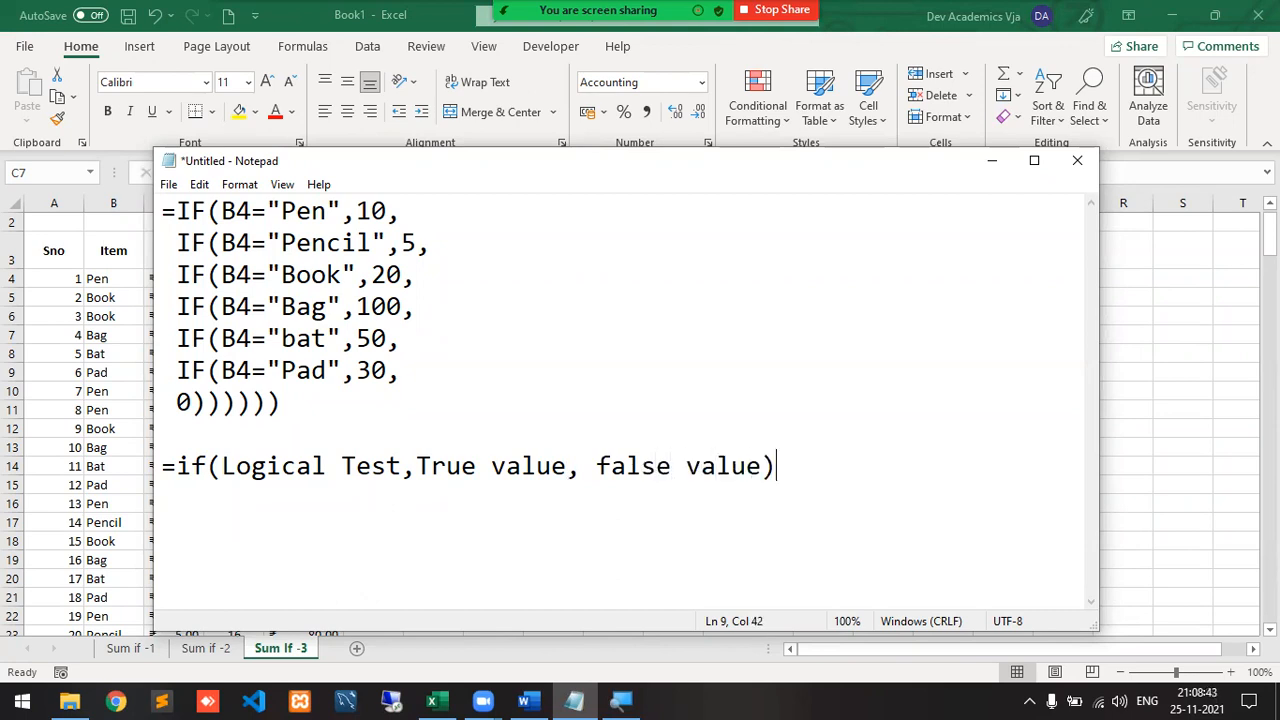
- Insert a space before "True value" in the generic IF syntax line
key(Left)
key(Left)
key(Left)
key(Left)
key(Left)
key(Left)
key(Left)
key(Left)
key(Left)
key(Left)
key(Left)
key(Left)
key(Left)
key(Left)
key(Left)
key(Left)
key(Left)
key(Left)
key(Left)
key(Left)
key(Left)
key(Left)
key(Left)
key(Left)
- Highlight "Logical Test" in the generic syntax and the matching condition B4="Pen" in the formula's first line
key(Left)
key(Left)
key(Left)
key(Left)
key(Left)
key(Left)
key(Left)
key(Left)
key(Left)
key(Left)
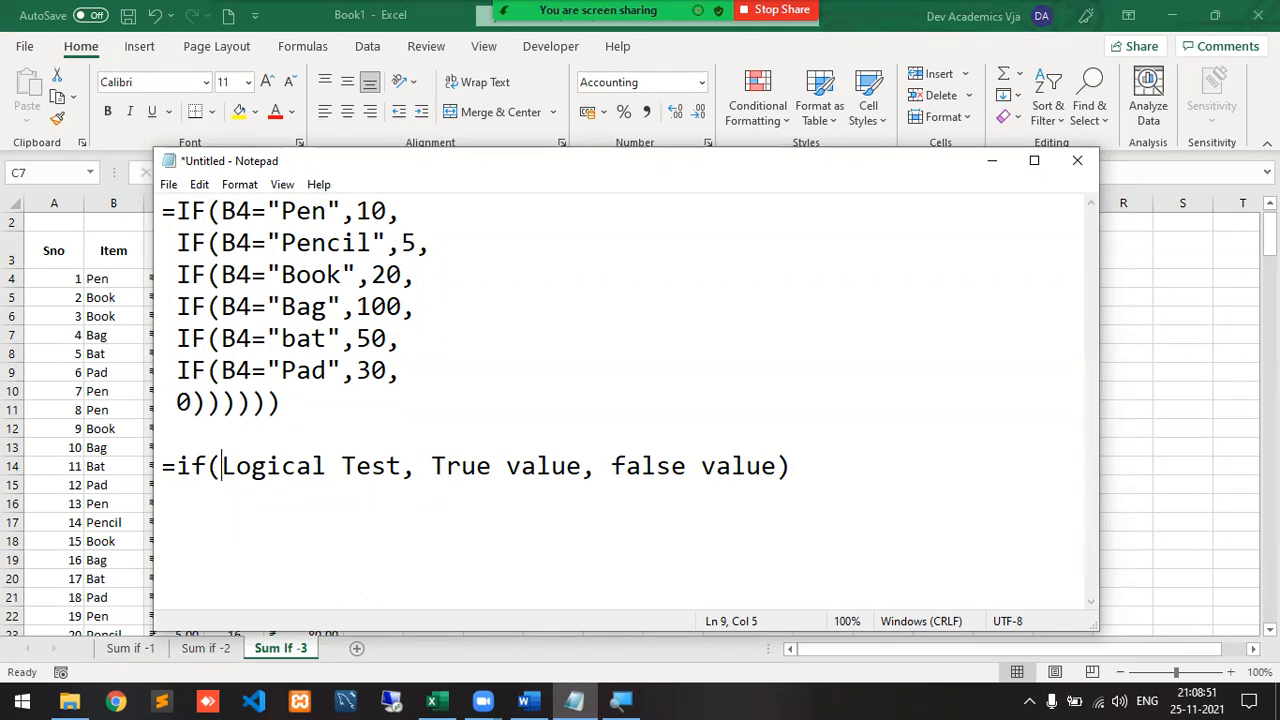
key(shift+Right)
key(shift+Right)
key(shift+Right)
key(shift+Right)
key(shift+Right)
key(shift+Right)
key(shift+Right)
key(shift+Right)
key(shift+Right)
key(shift+Right)
key(shift+Right)
key(shift+Right)
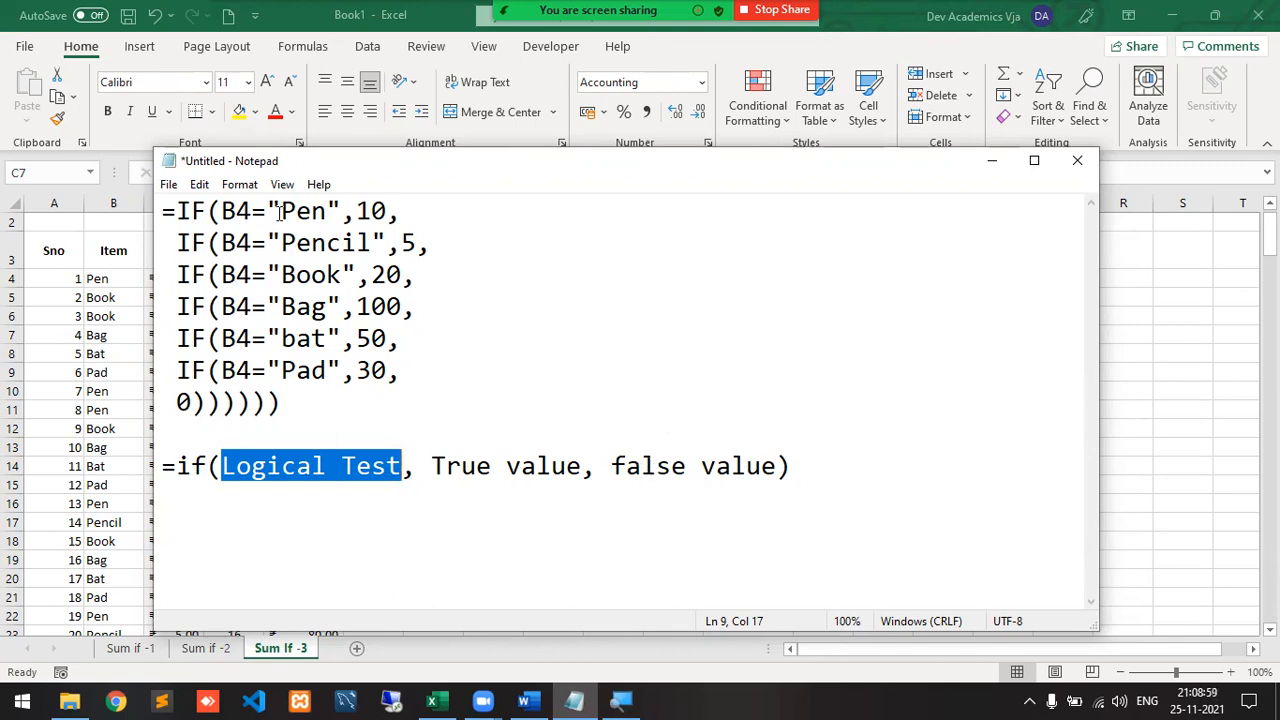
drag(223, 212, 342, 211)
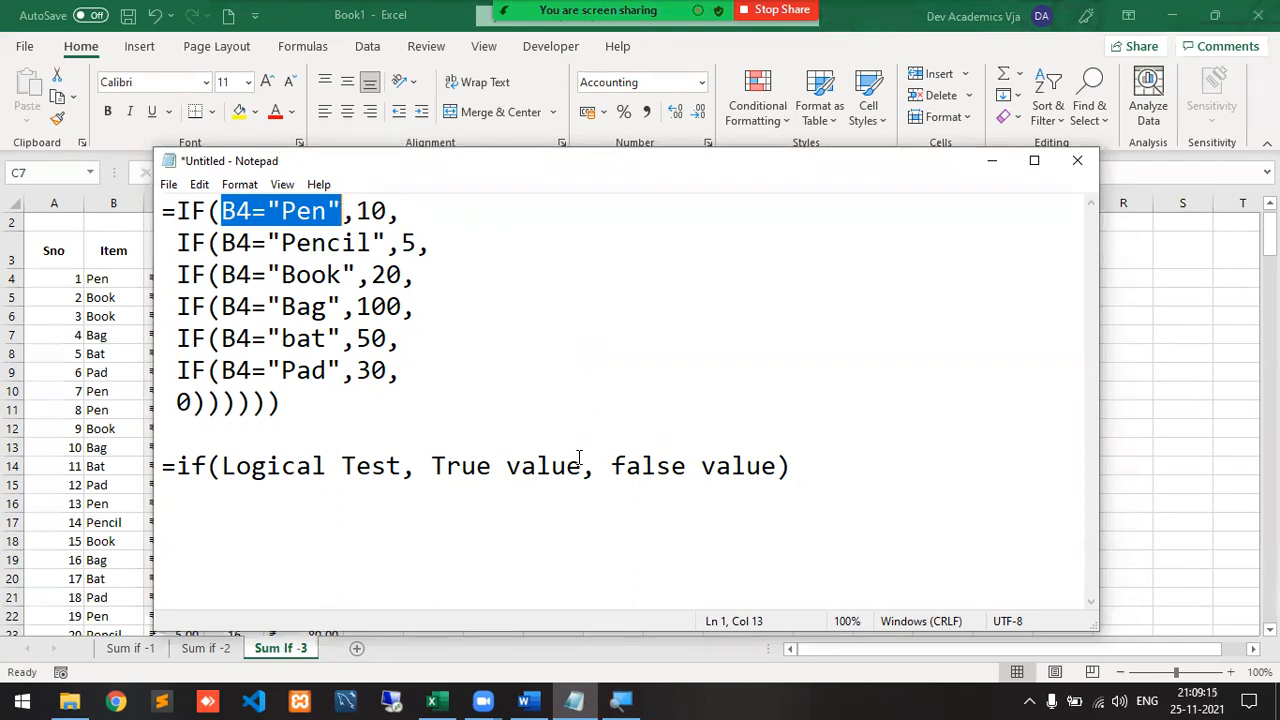
- Highlight the "false value" argument in the syntax and the condition B4="Pencil" in the nested IF on the second line
drag(596, 466, 774, 466)
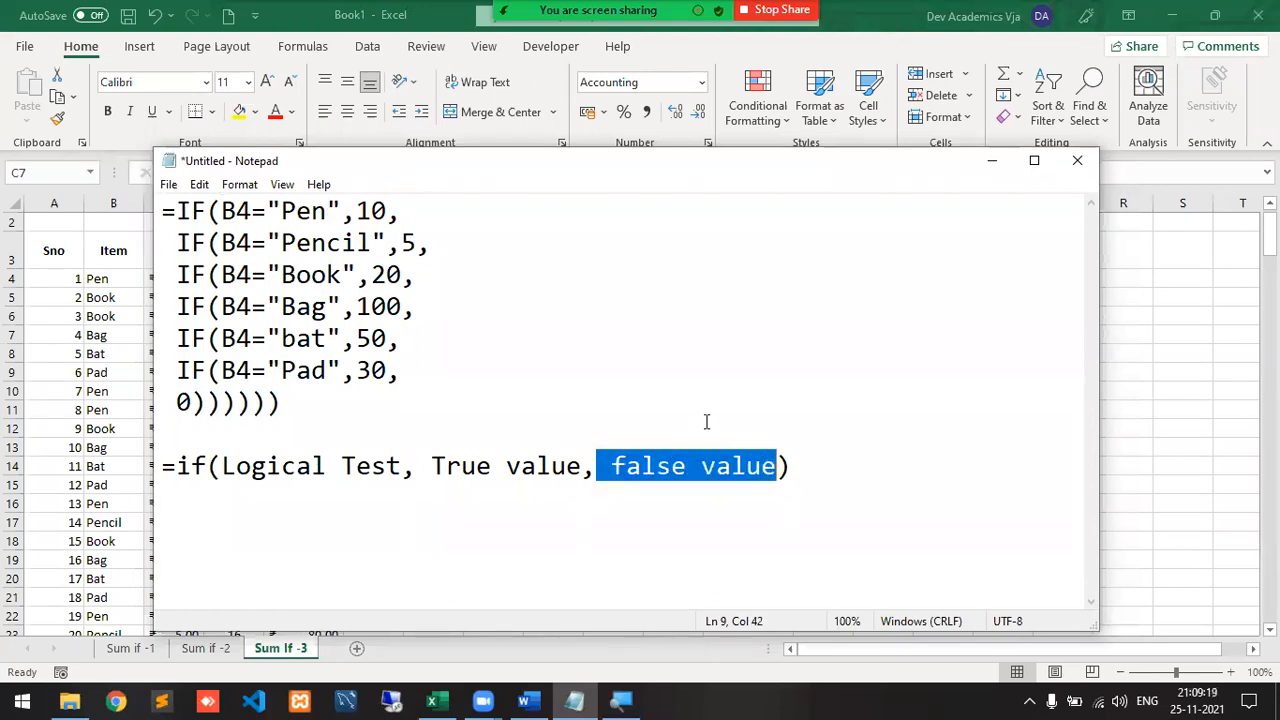
click(197, 243)
key(Right)
key(Right)
key(Right)
key(Right)
key(Right)
key(Right)
key(Right)
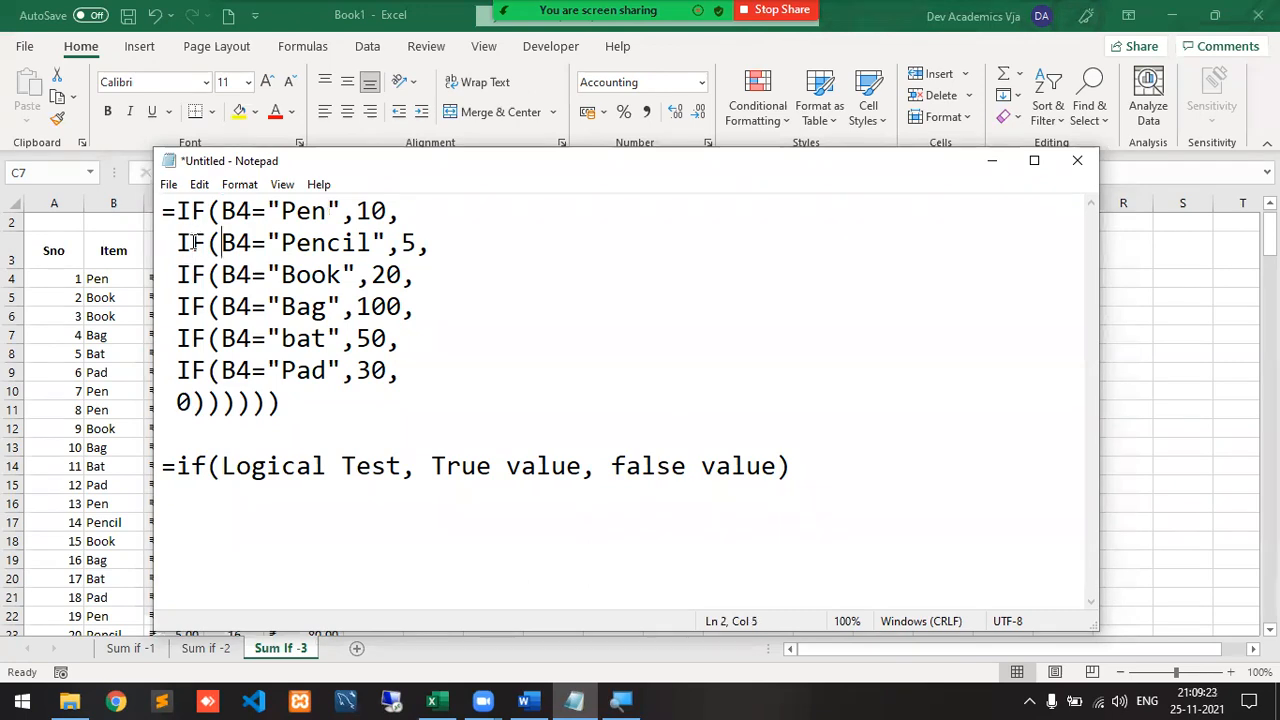
key(Right)
key(Right)
key(Right)
key(Right)
key(Right)
key(Left)
key(Left)
key(Left)
key(Left)
key(Left)
key(Left)
key(Left)
key(Left)
key(Left)
key(Left)
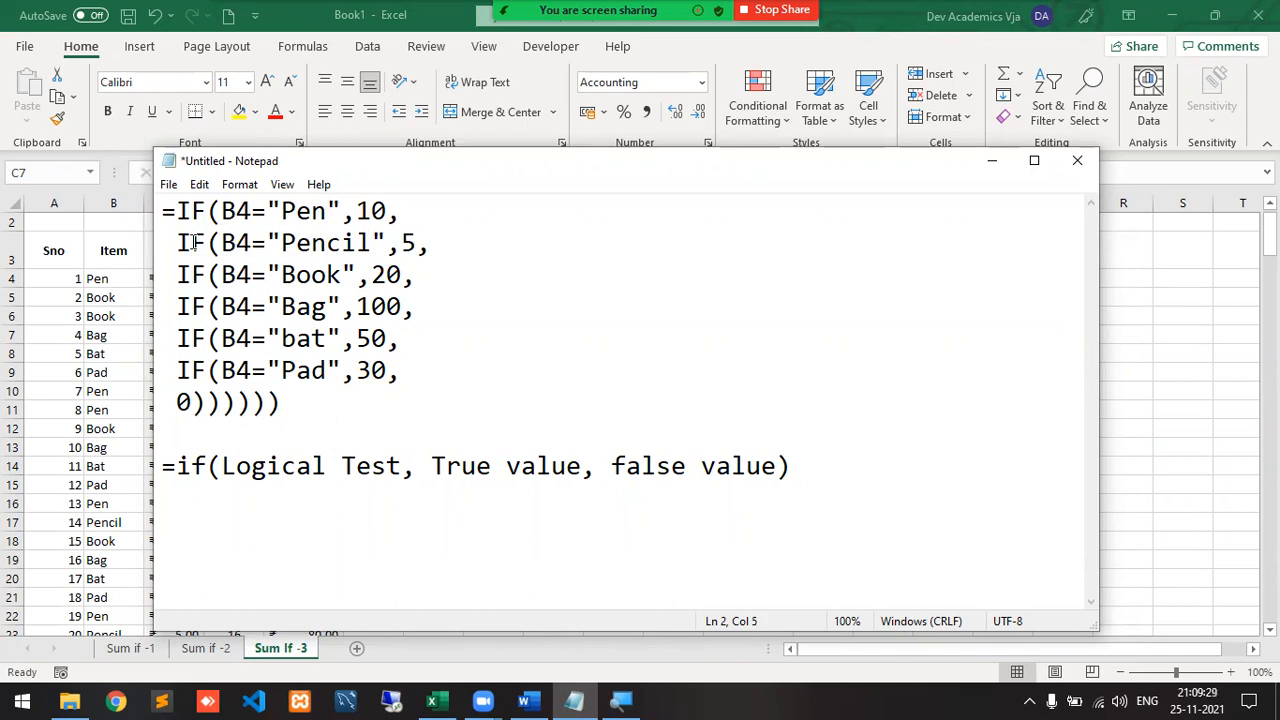
key(shift+Right)
key(shift+Right)
key(shift+Right)
key(shift+Right)
key(shift+Right)
key(shift+Right)
key(shift+Right)
key(shift+Right)
key(shift+Right)
key(shift+Right)
key(shift+Right)
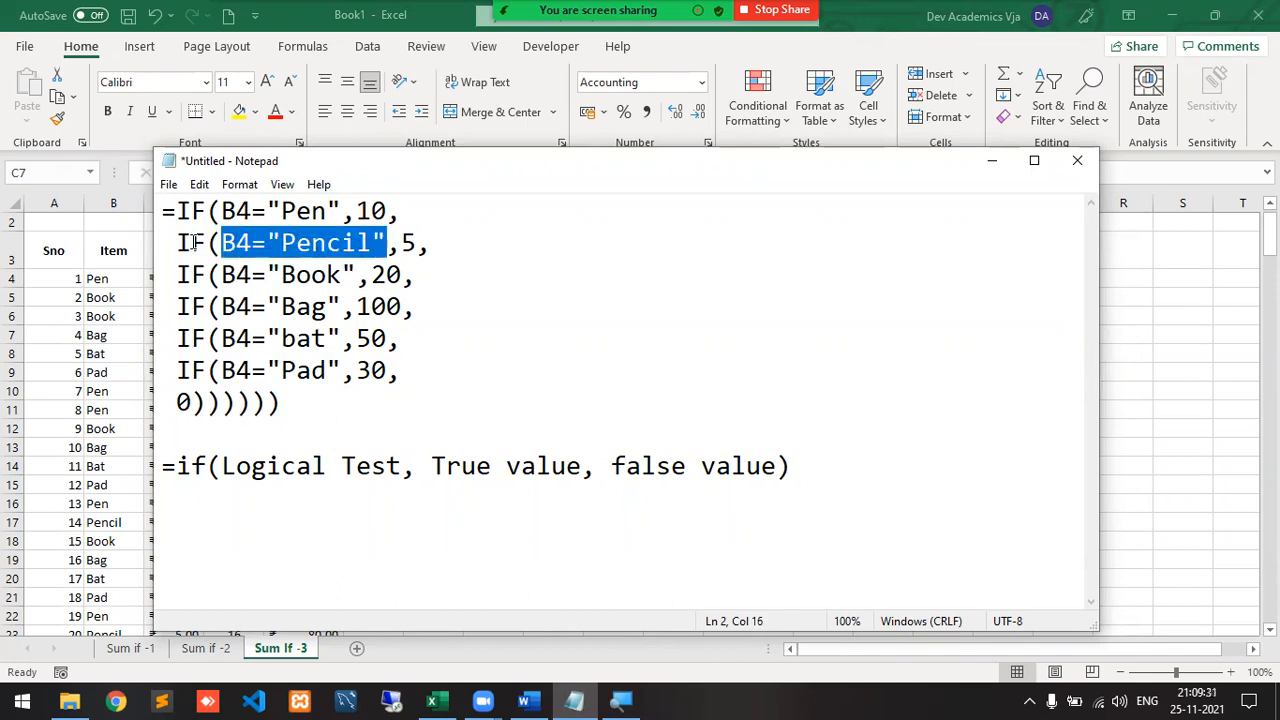
- Highlight the condition B4="Book" in the third line of the split formula
key(Right)
key(Right)
key(Down)
key(Left)
key(Left)
key(Left)
key(Left)
key(Left)
key(Left)
key(Left)
key(Left)
key(Left)
key(Left)
key(Left)
key(Left)
key(Left)
key(Left)
key(Left)
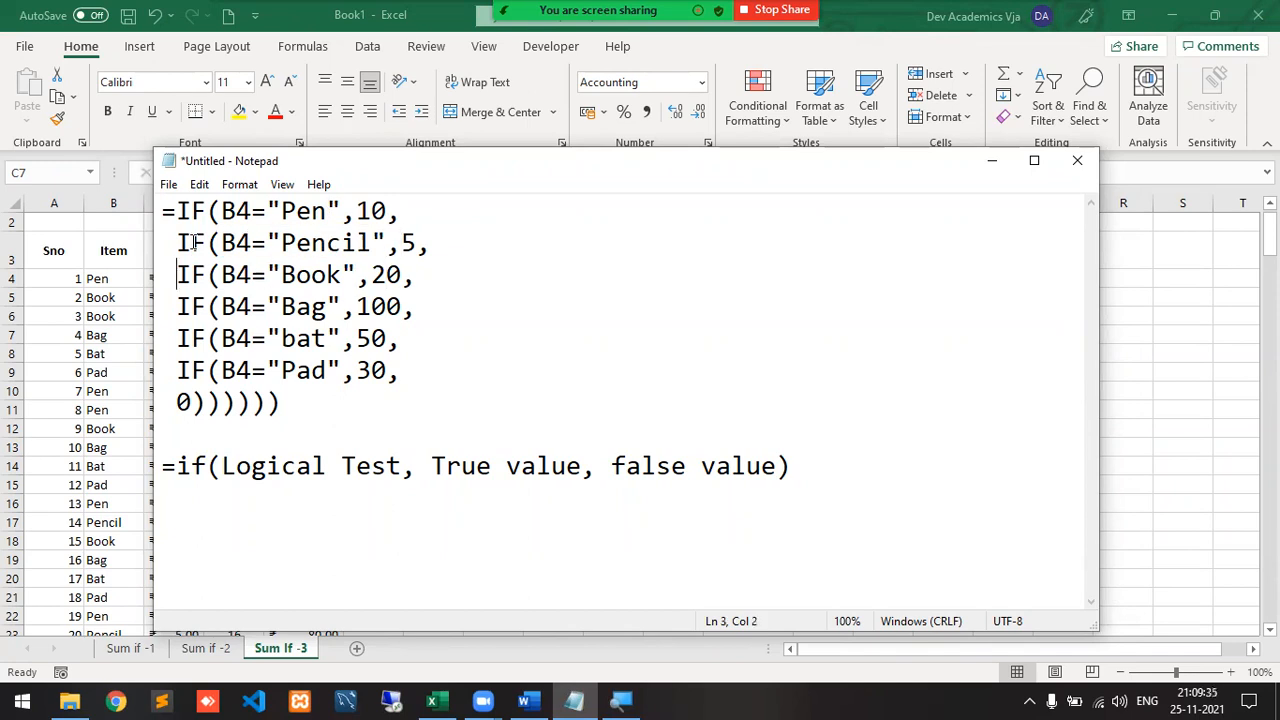
key(Right)
key(Right)
key(Right)
key(Right)
key(Left)
key(shift+Right)
key(shift+Right)
key(shift+Right)
key(shift+Right)
key(shift+Right)
key(shift+Right)
key(shift+Right)
key(shift+Right)
key(shift+Right)
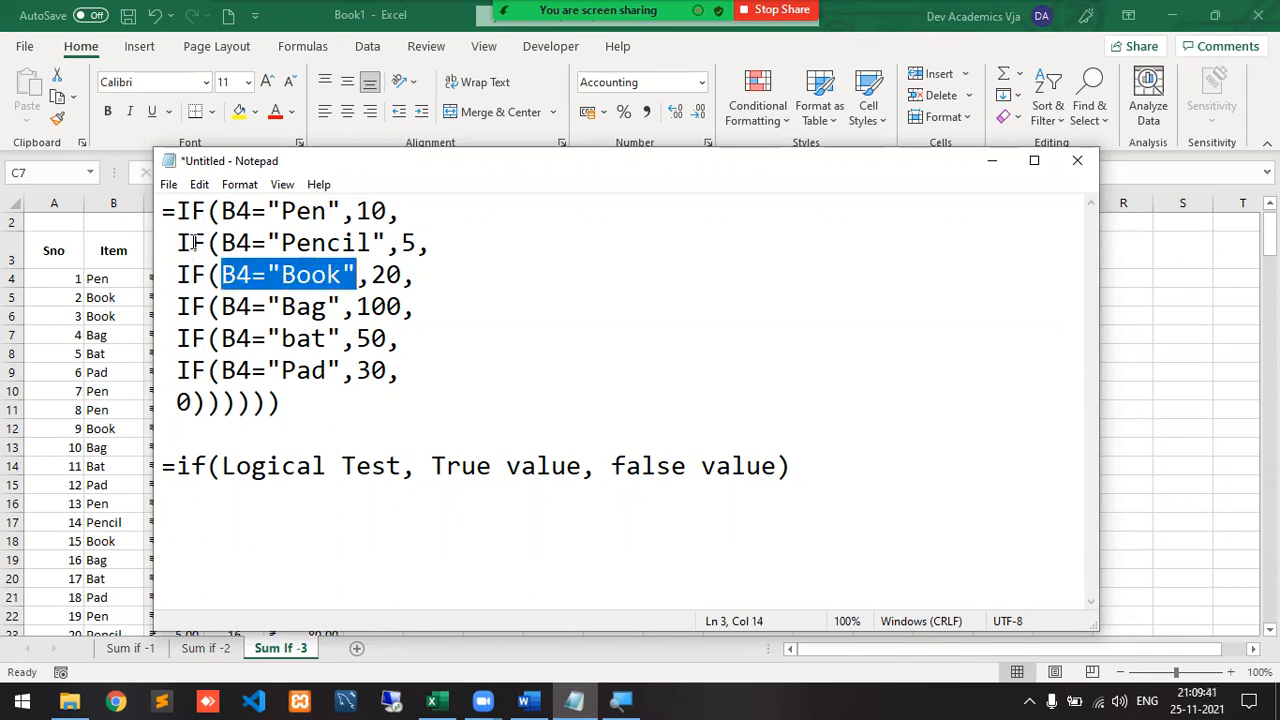
- Review the Book line's true value 20 and move on to the nested IF on the Bag line
key(Right)
key(Right)
key(Right)
key(Right)
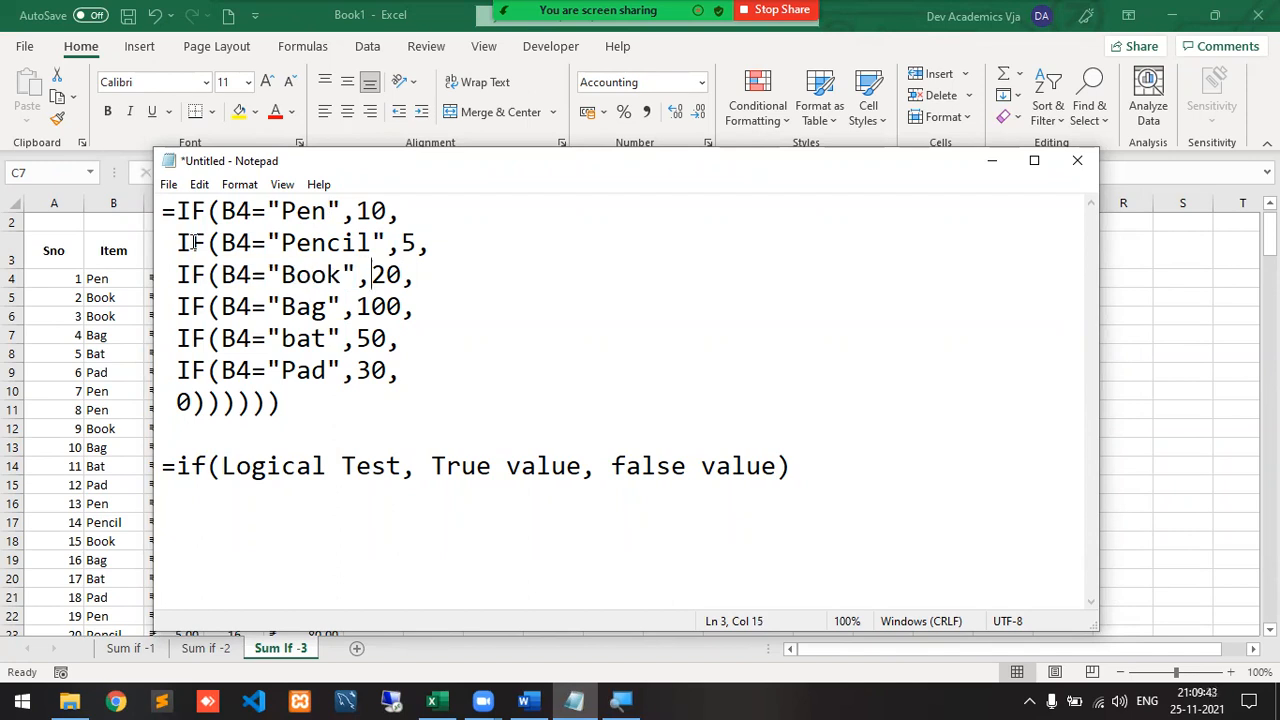
key(Down)
key(Left)
key(Left)
key(Left)
key(Left)
key(Left)
key(Left)
key(Left)
key(Left)
key(Left)
key(Left)
key(Left)
key(Left)
key(Left)
key(Left)
- Highlight the true value 10 in the Pen line and place the cursor at the end of that line
click(221, 211)
drag(243, 211, 393, 211)
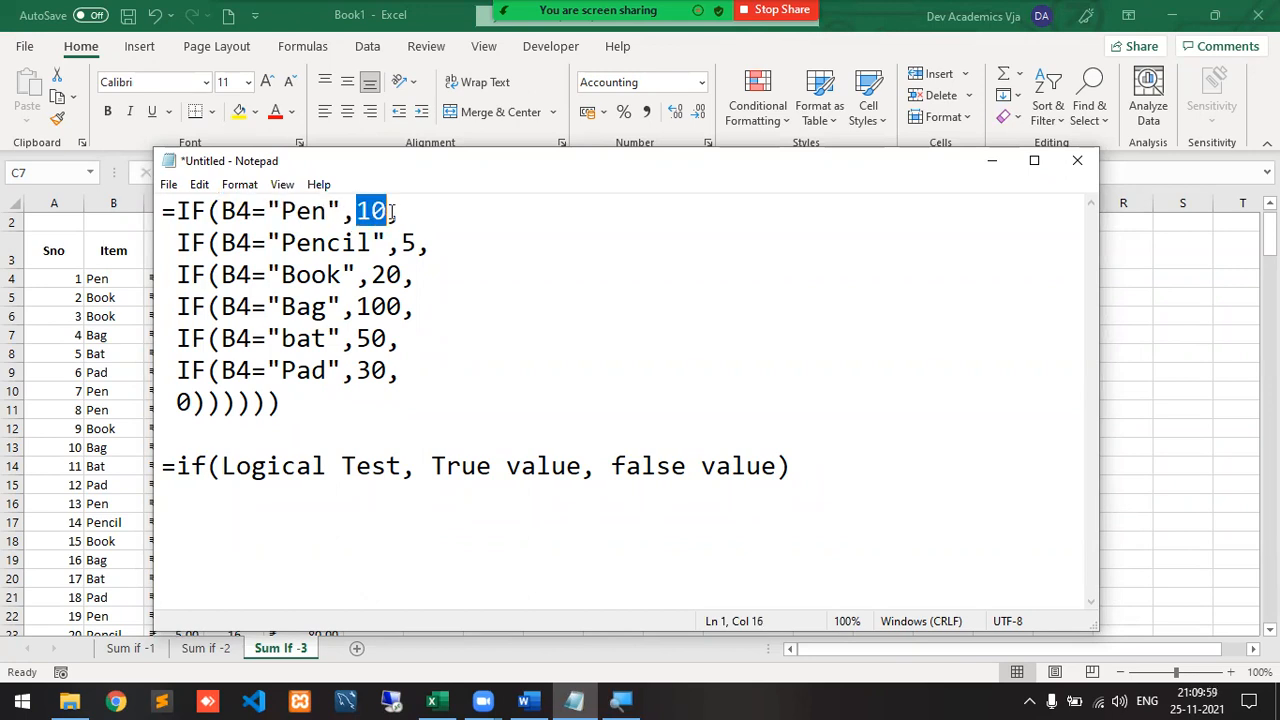
click(404, 212)
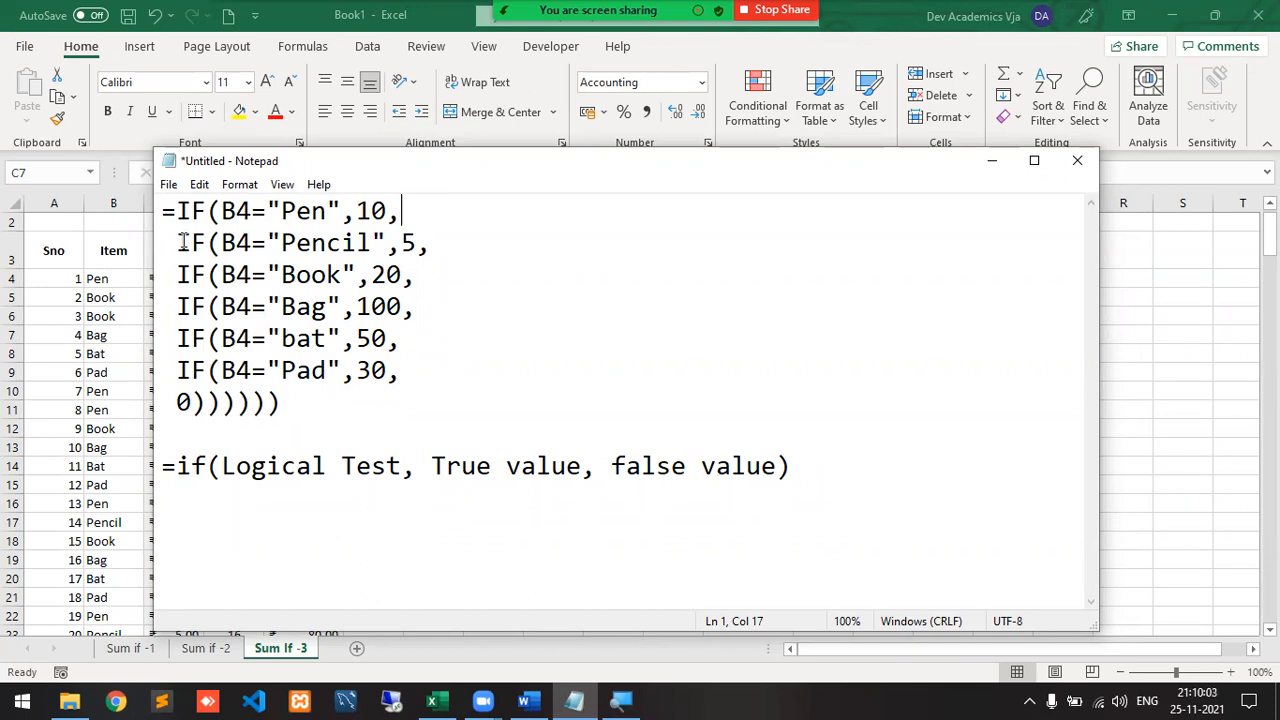
- Review the Pencil line's condition and true value 5, and move on to the Book line
drag(220, 243, 418, 245)
click(401, 245)
click(437, 246)
key(Down)
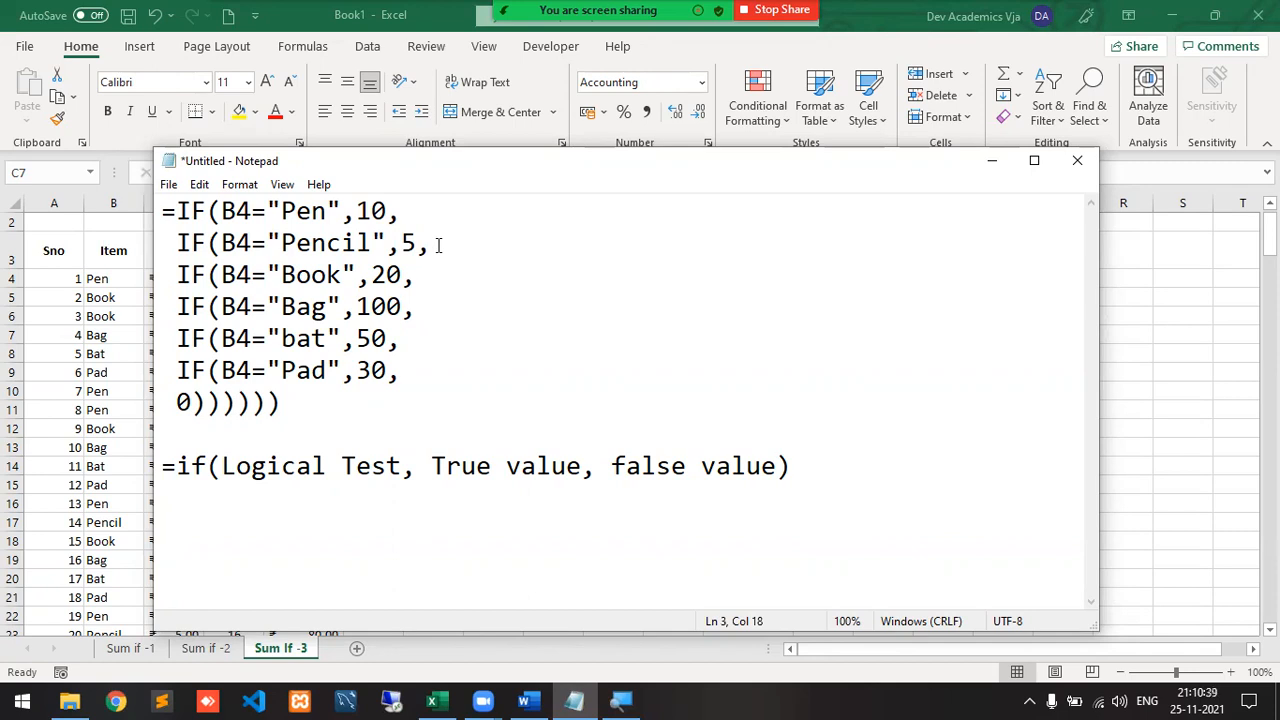